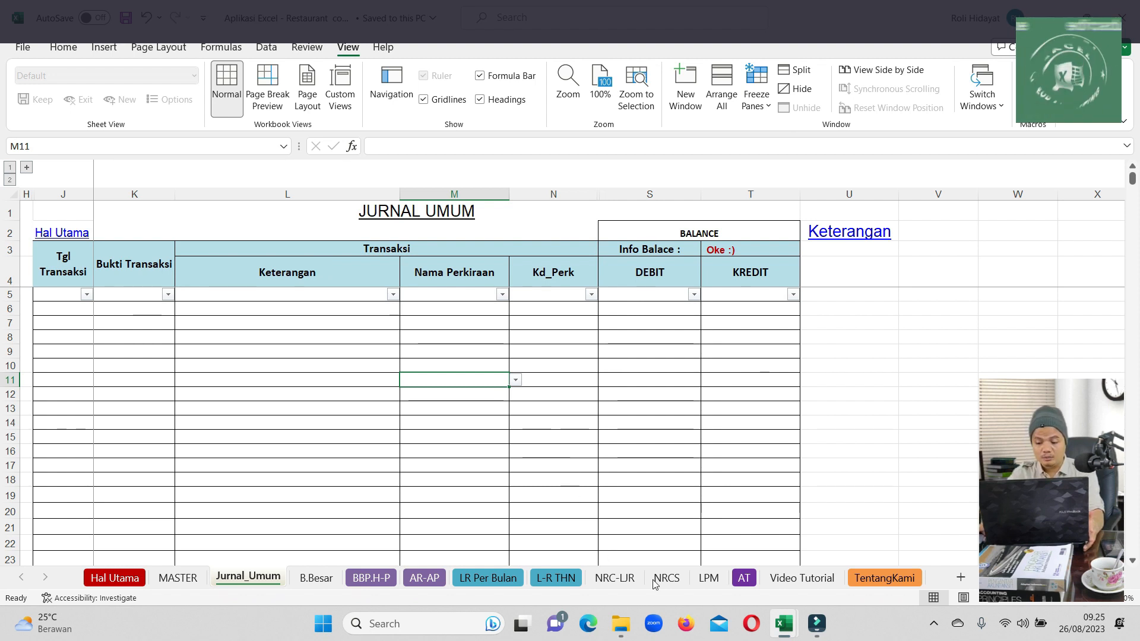
Bring the APLIKASI KARTU STOK workbook to the front, showing its TRANSAKSI purchase sheet
mouse_move(784, 623)
click(829, 580)
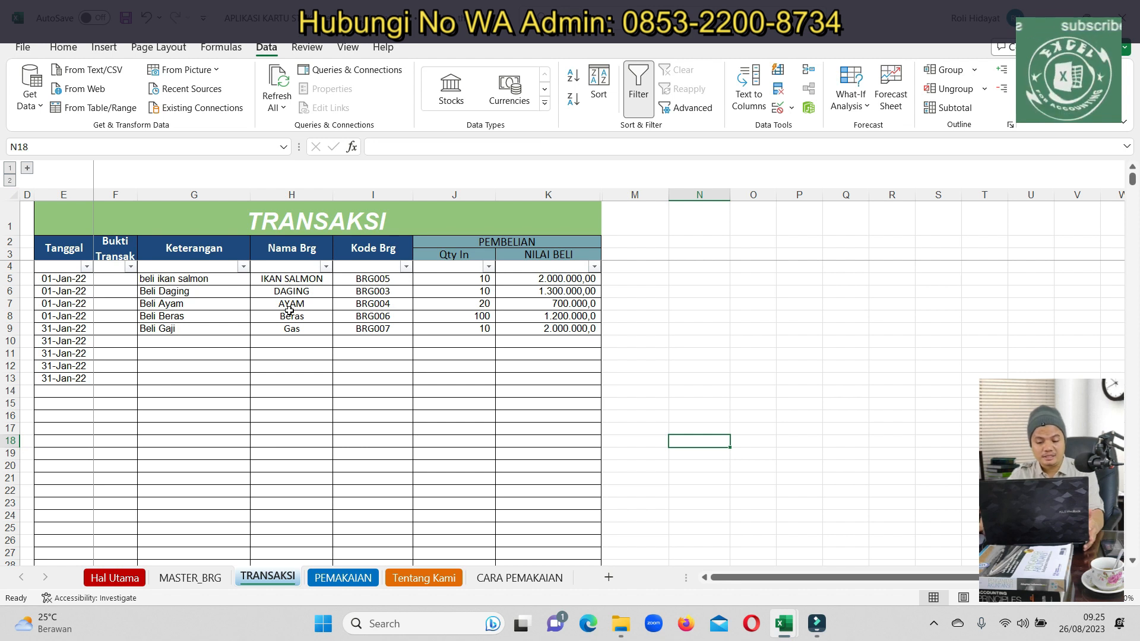
Switch to the PEMAKAIAN usage report and select the stock opname column J
click(349, 577)
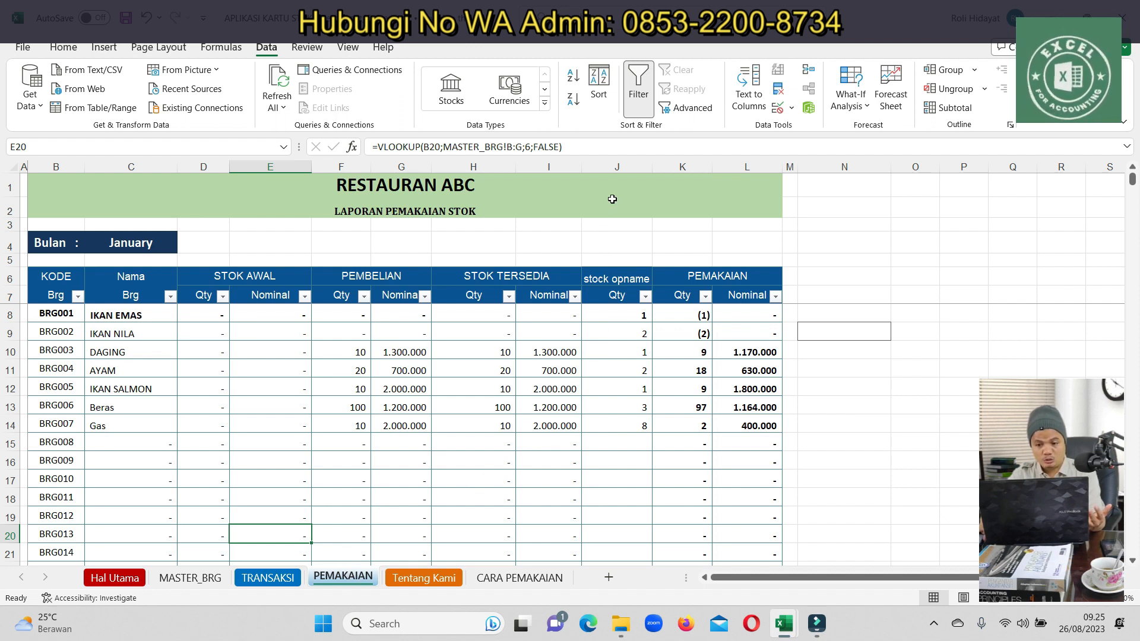
click(619, 166)
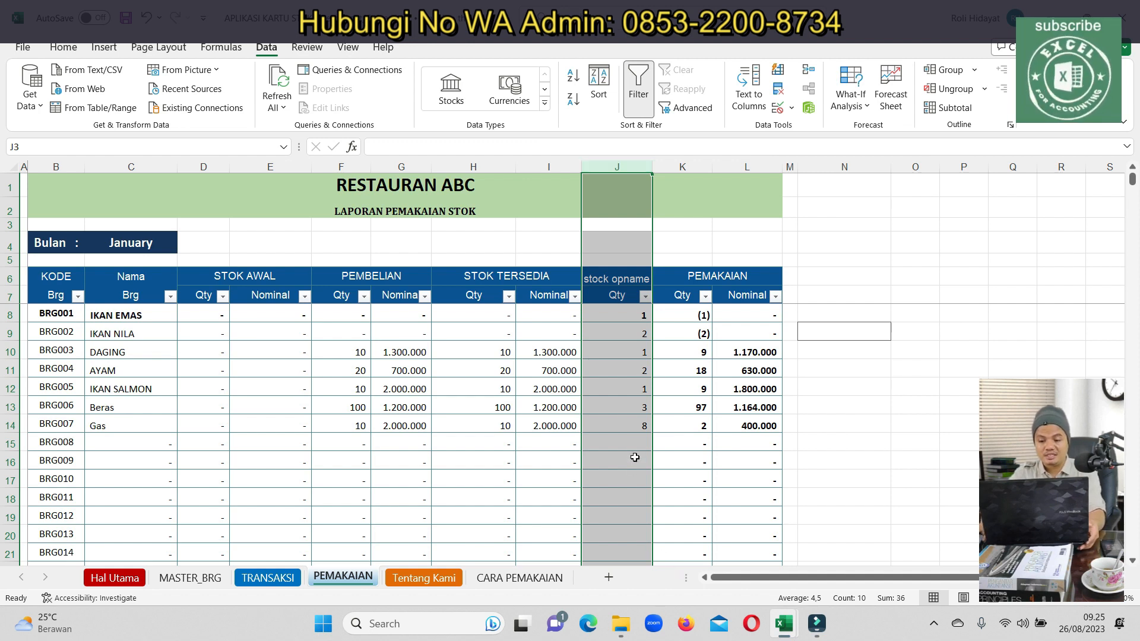
Clear the stock opname quantities in J8:J16, then switch to the Aplikasi Excel - Restaurant workbook
click(635, 403)
drag(630, 315, 625, 454)
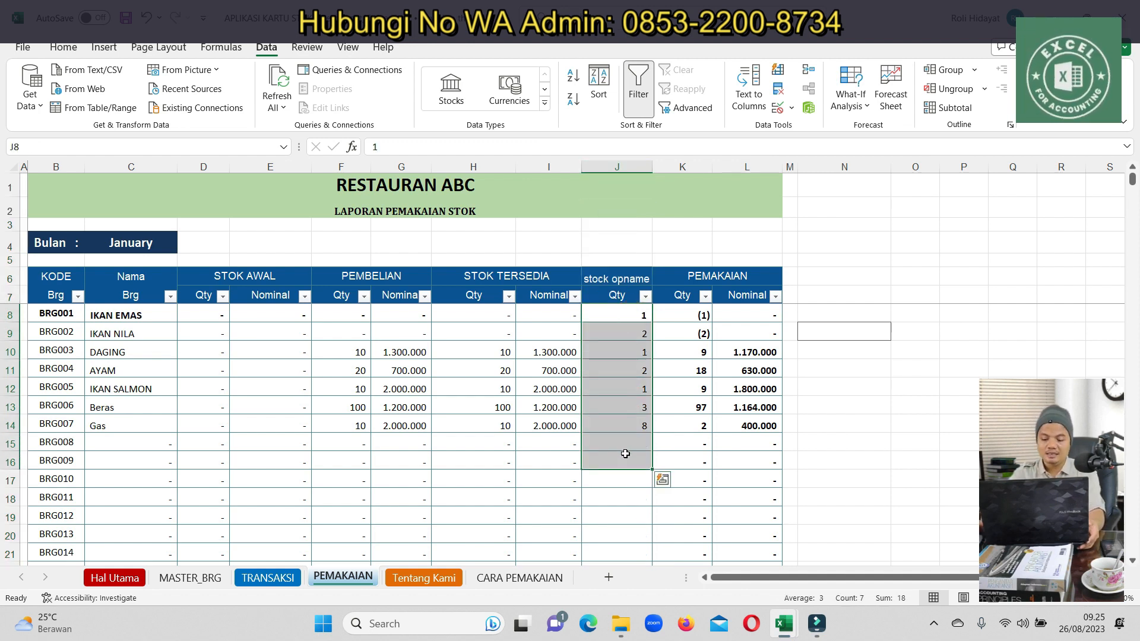
key(Delete)
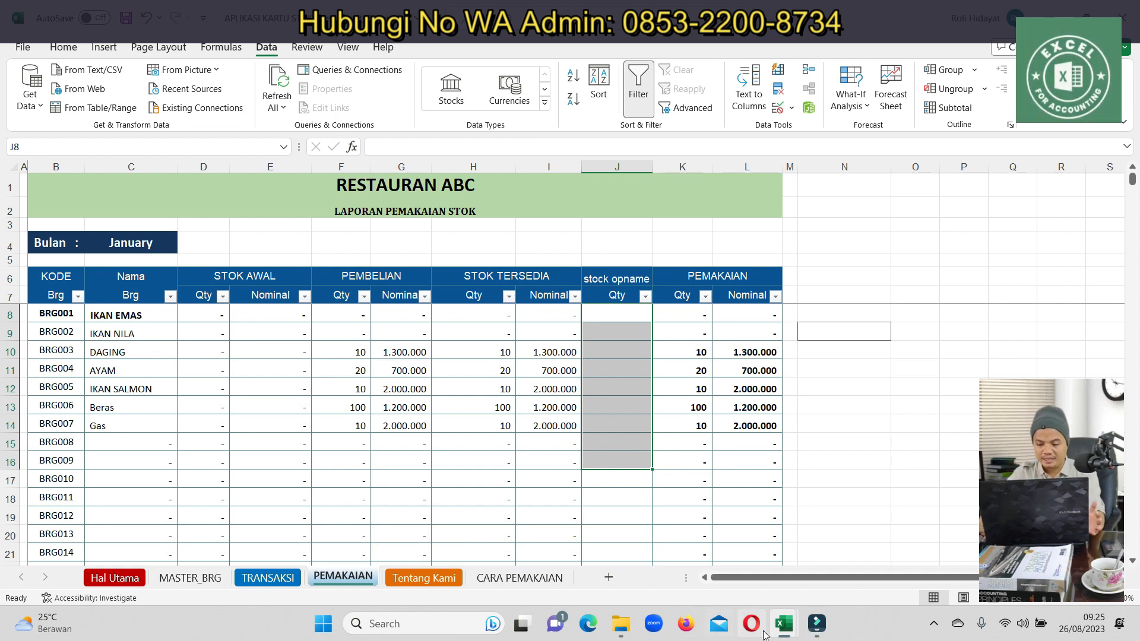
click(786, 628)
click(744, 588)
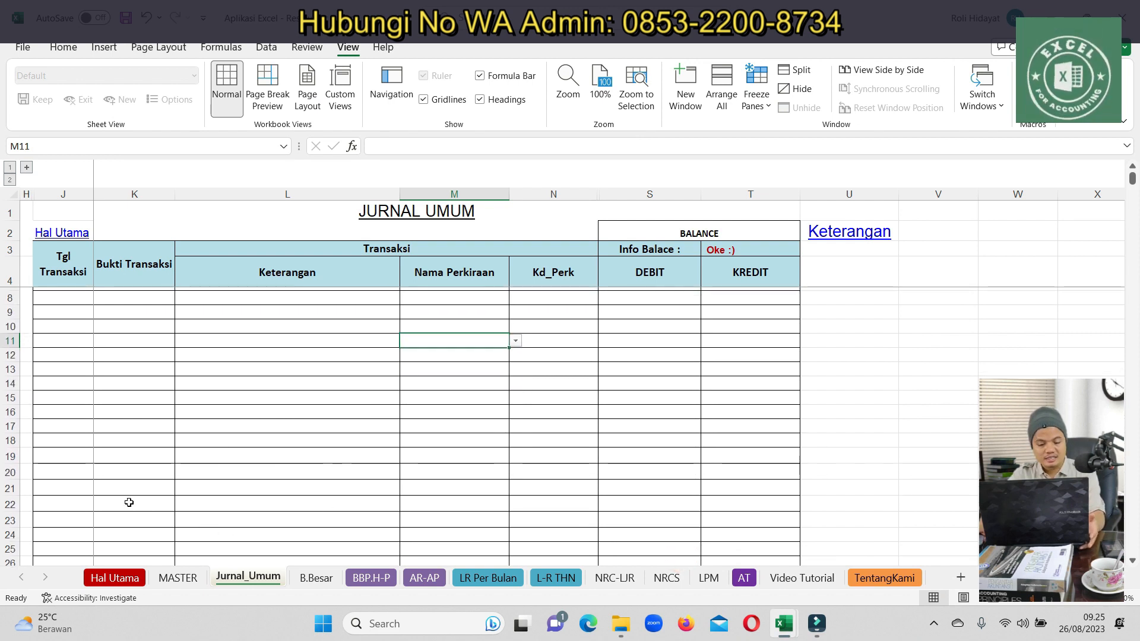
Look through the Hal Utama module list, then go to the MASTER chart of accounts
click(141, 579)
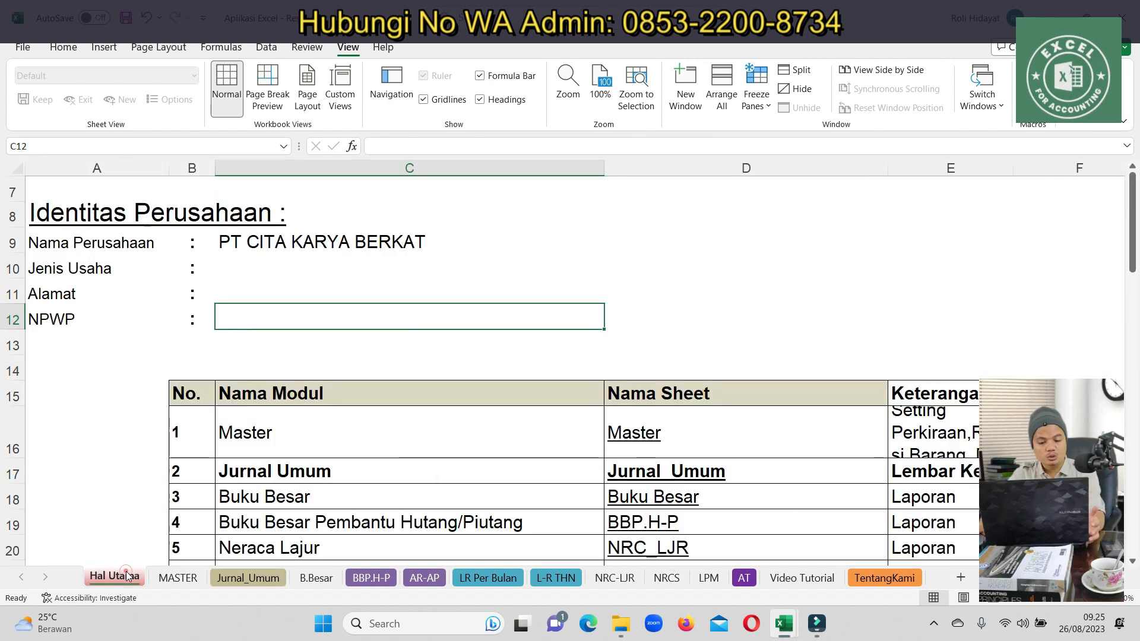
scroll(258, 246, down, 2)
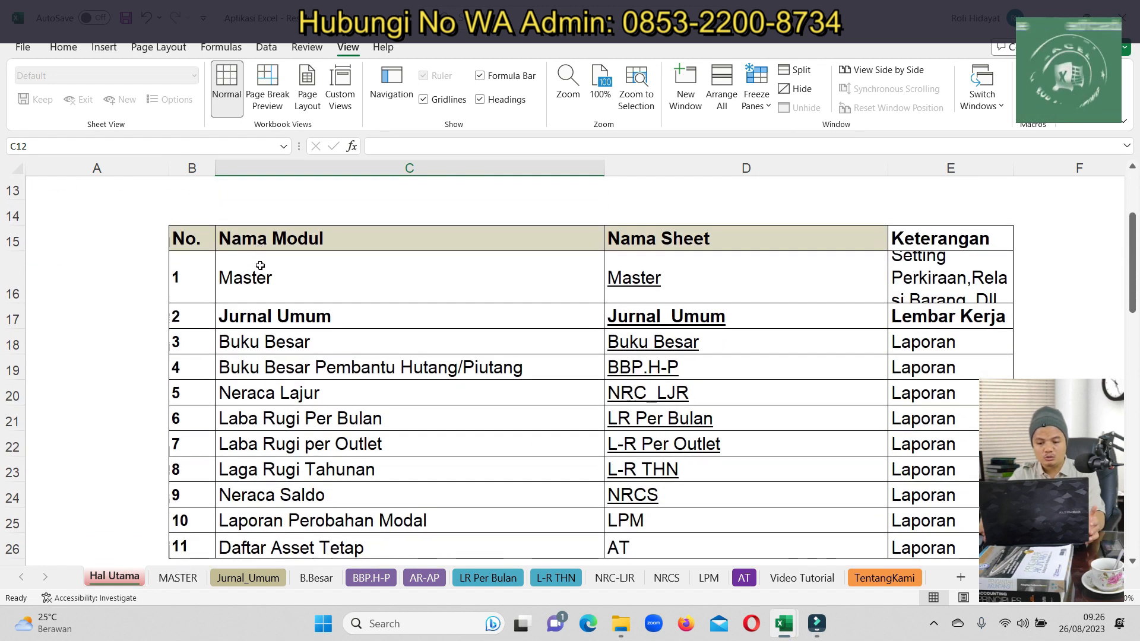
scroll(259, 249, down, 1)
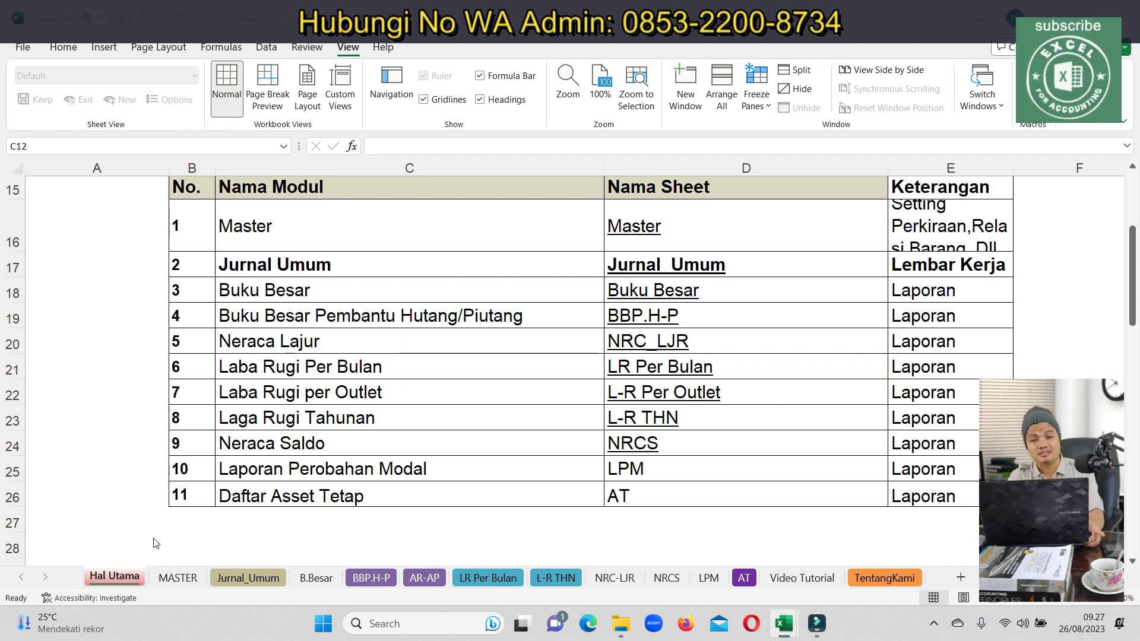
click(232, 580)
click(178, 579)
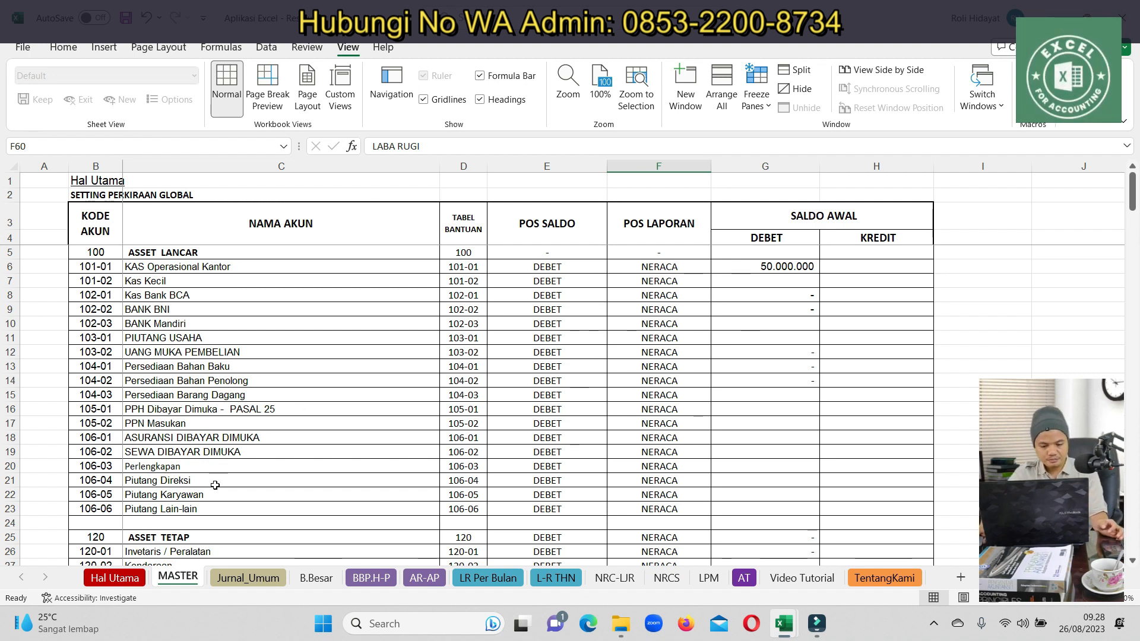
Delete the Saldo Awal debit and credit values in G6:H52, then go to Jurnal_Umum
scroll(294, 469, down, 11)
drag(903, 471, 755, 271)
key(Delete)
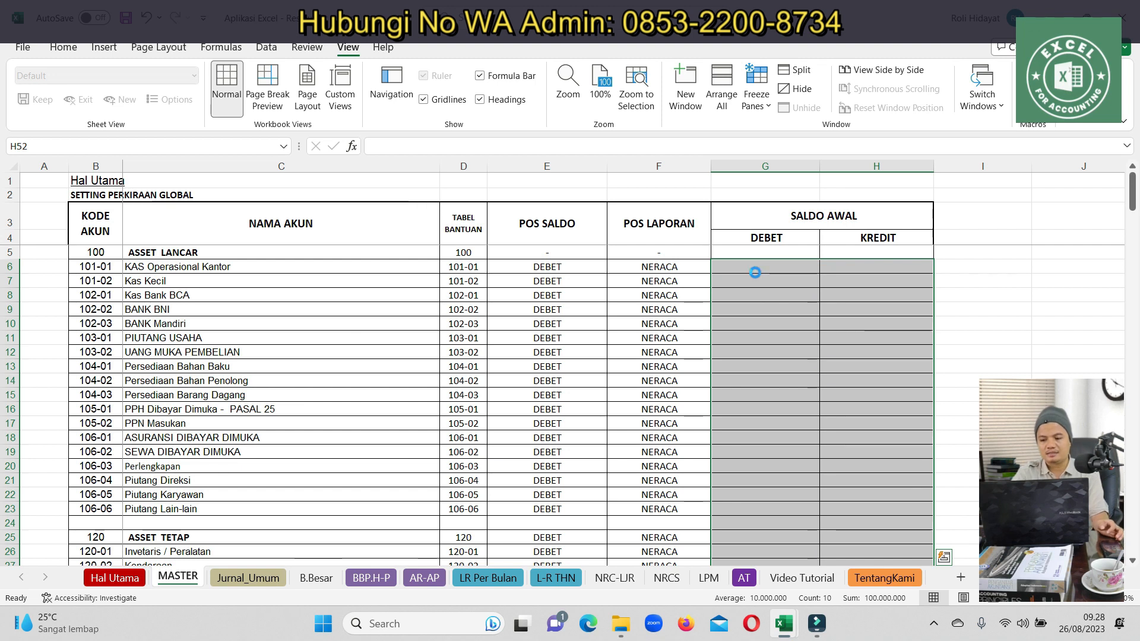
click(250, 578)
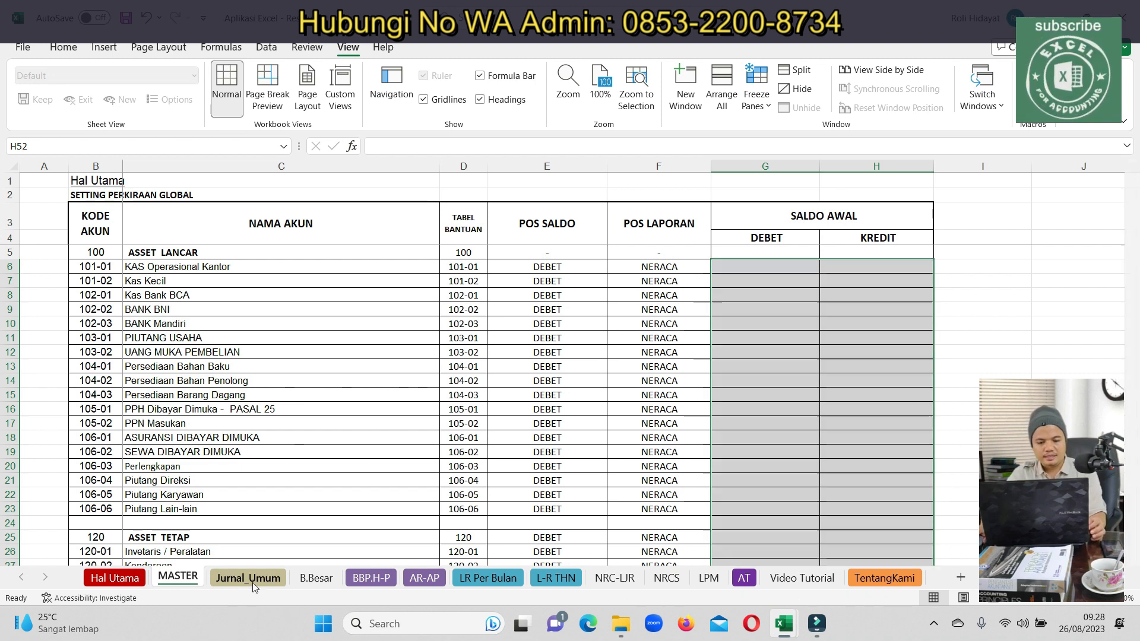
Date journal rows 7 and 8 as 01/01/2023 (01-Jan-23)
drag(211, 355, 27, 341)
scroll(1132, 202, down, 1)
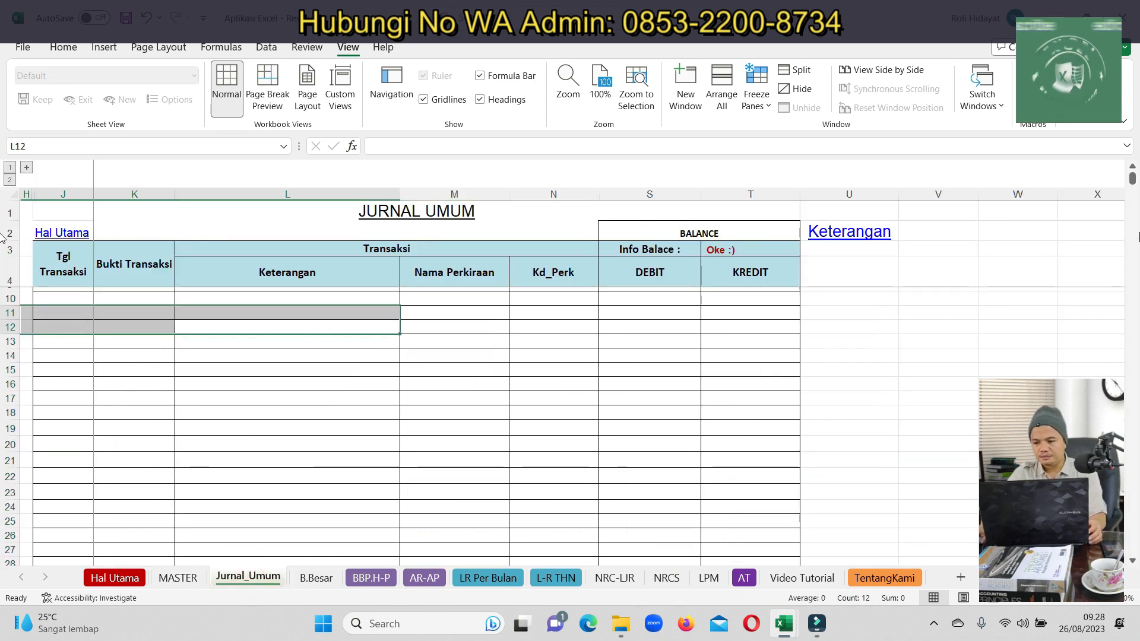
scroll(1131, 196, up, 2)
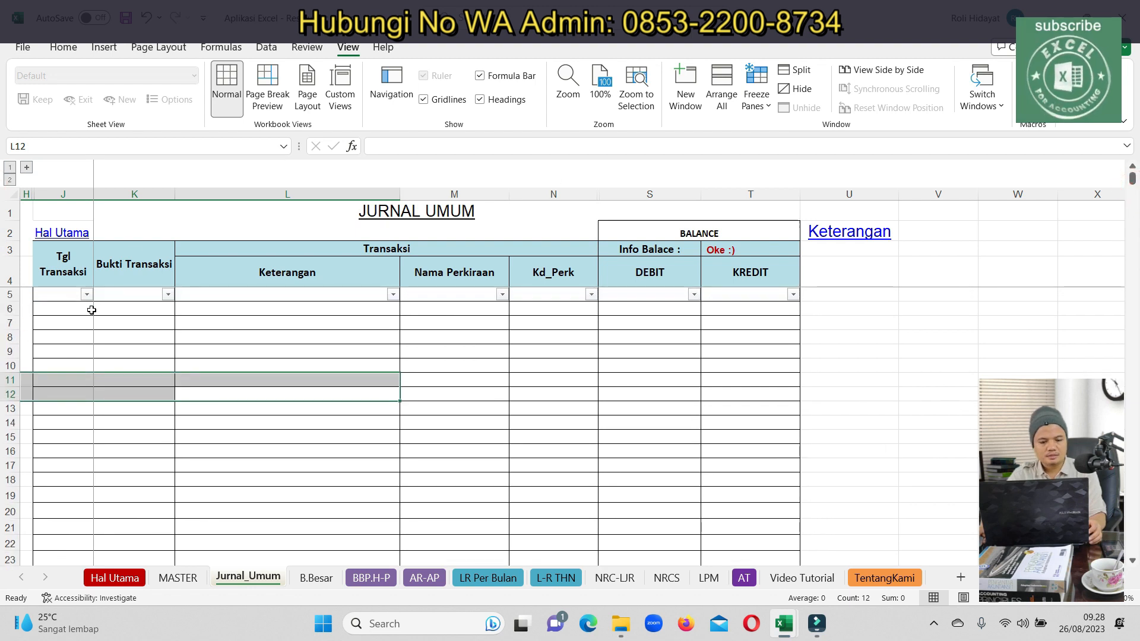
click(73, 324)
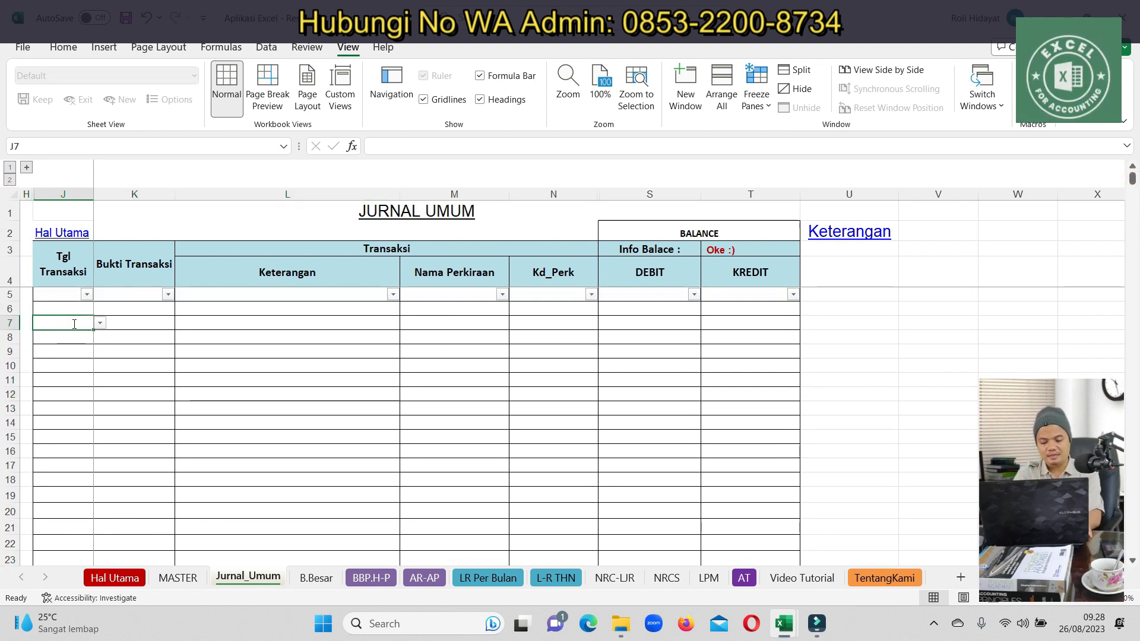
text(01/01/2023)
key(Return)
click(74, 323)
key(ctrl+c)
click(65, 339)
key(ctrl+v)
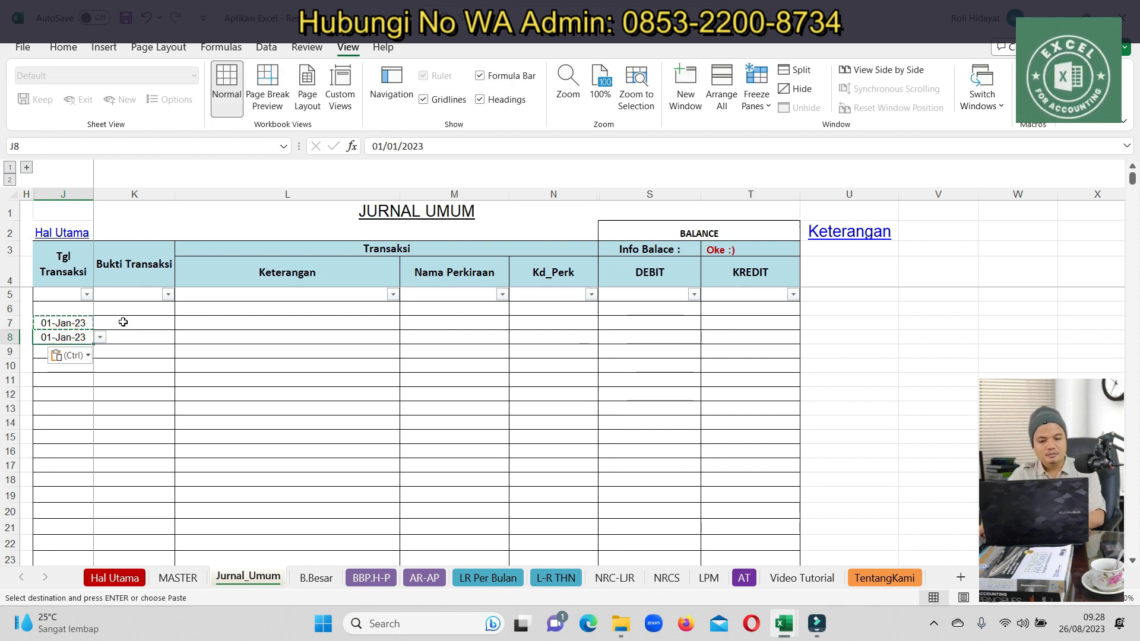
Describe L7 as the owner's 250 jt investment for the restaurant's bookkeeping
click(119, 322)
click(211, 325)
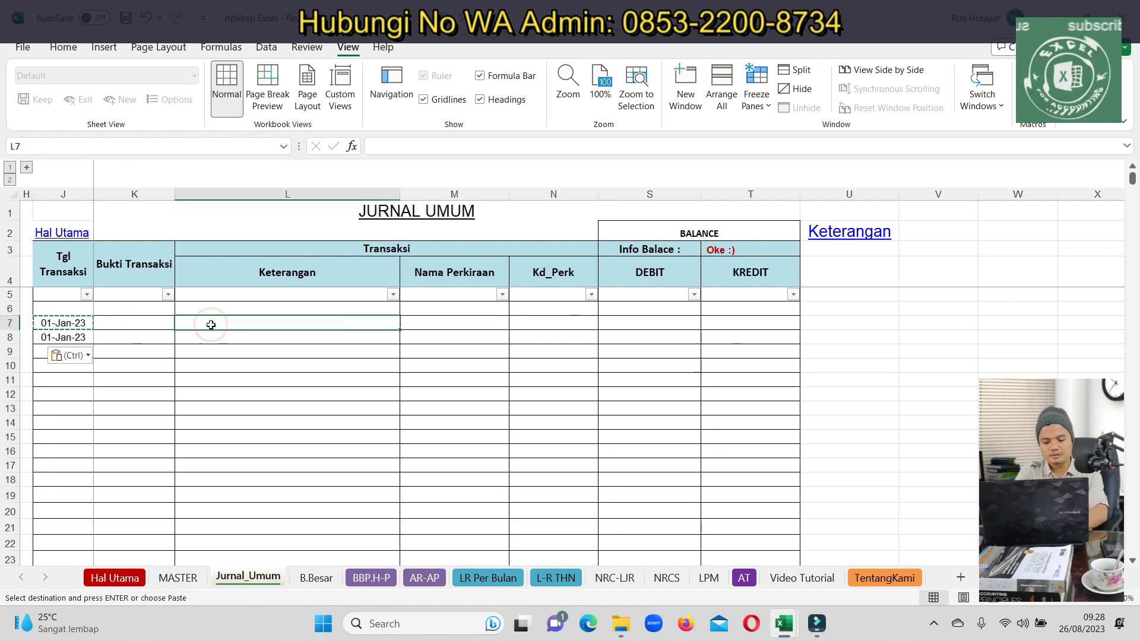
text(t)
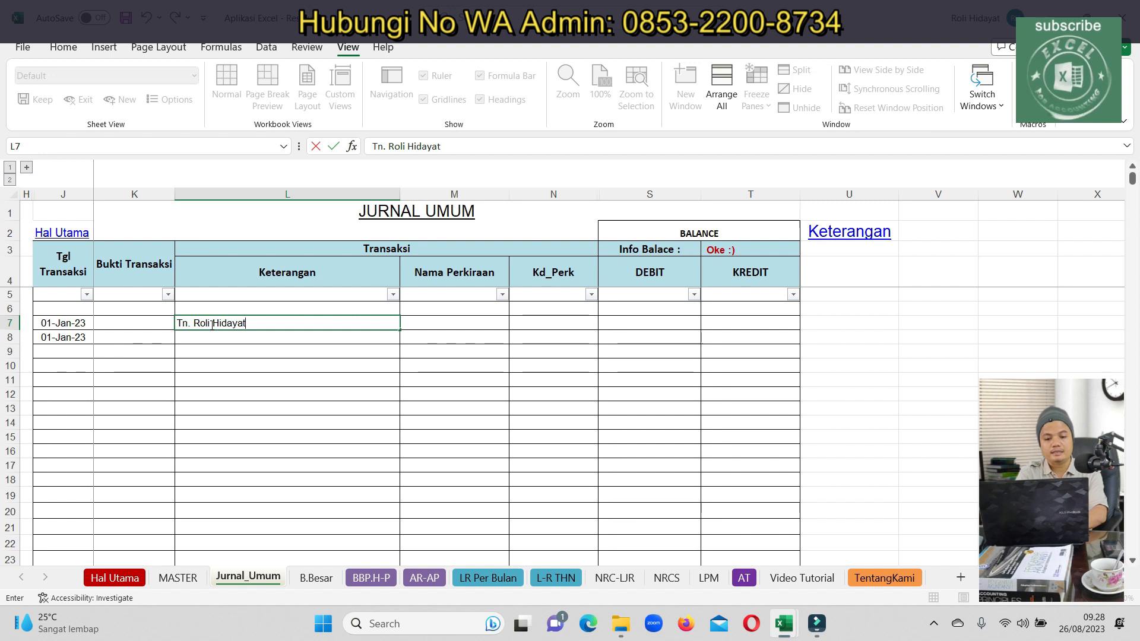
text(, menginvesta)
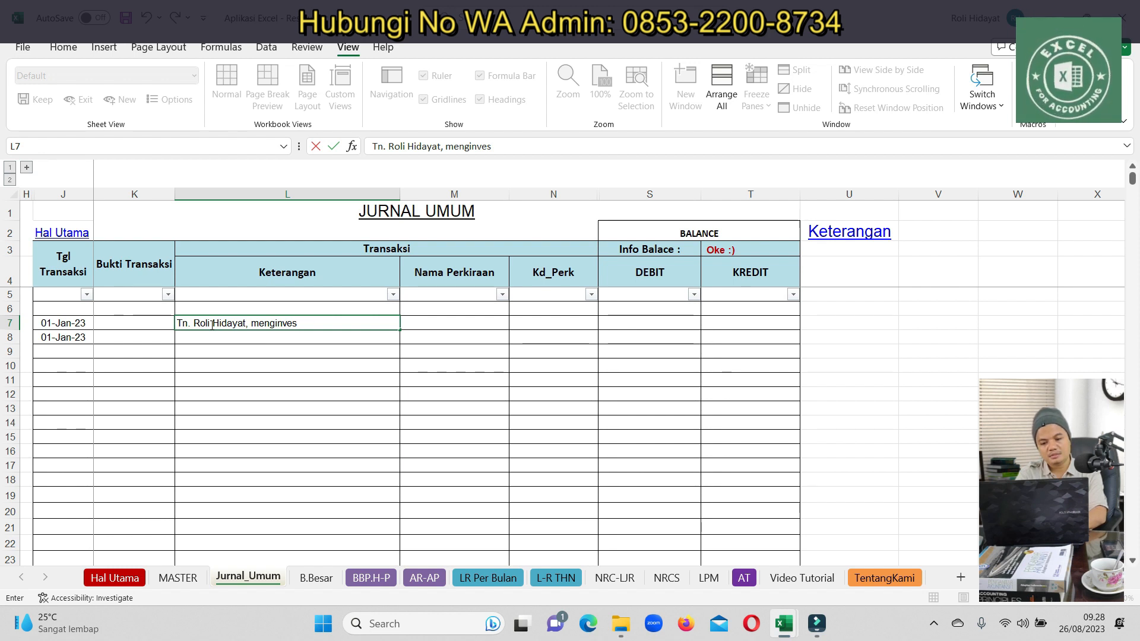
text(sikan Uang sejumlah)
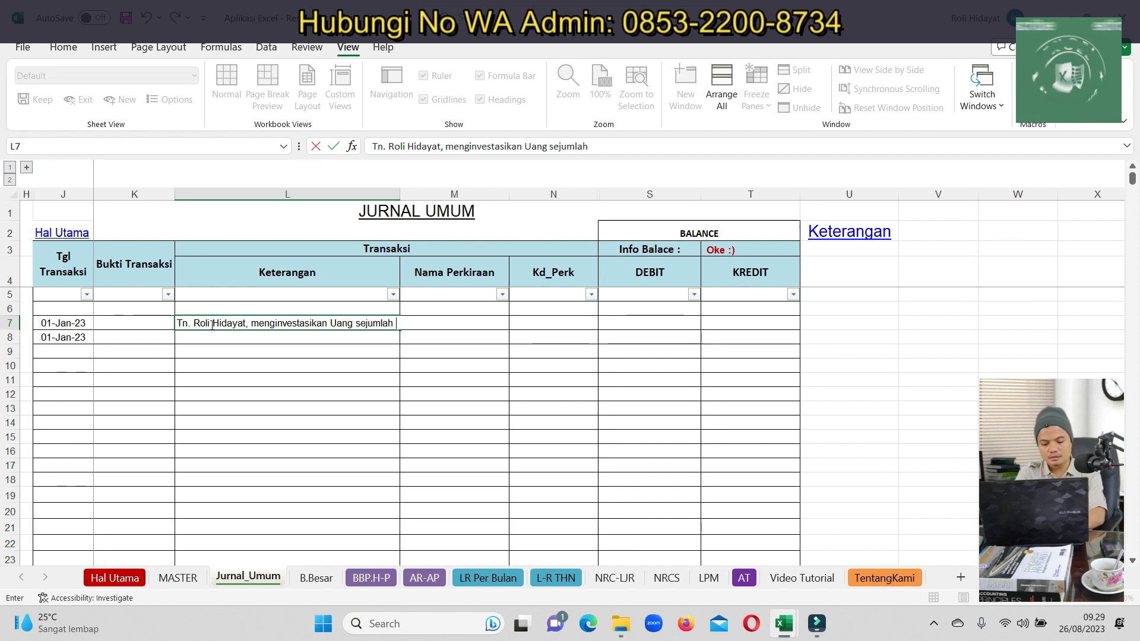
text( 250 jt , utk)
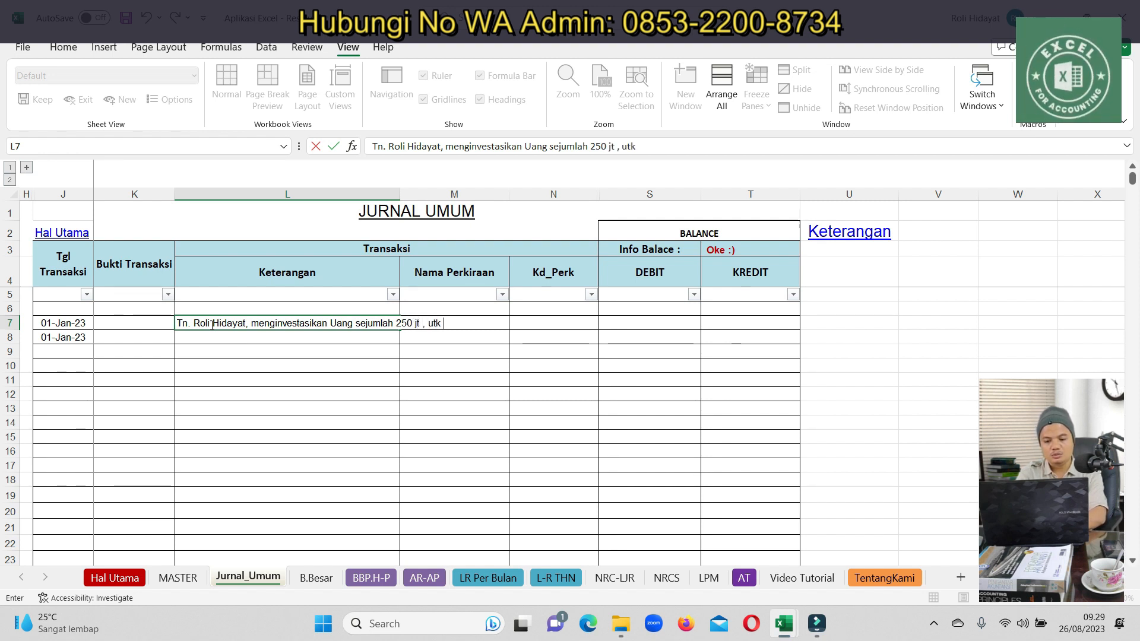
text( pembukuaan restaurant)
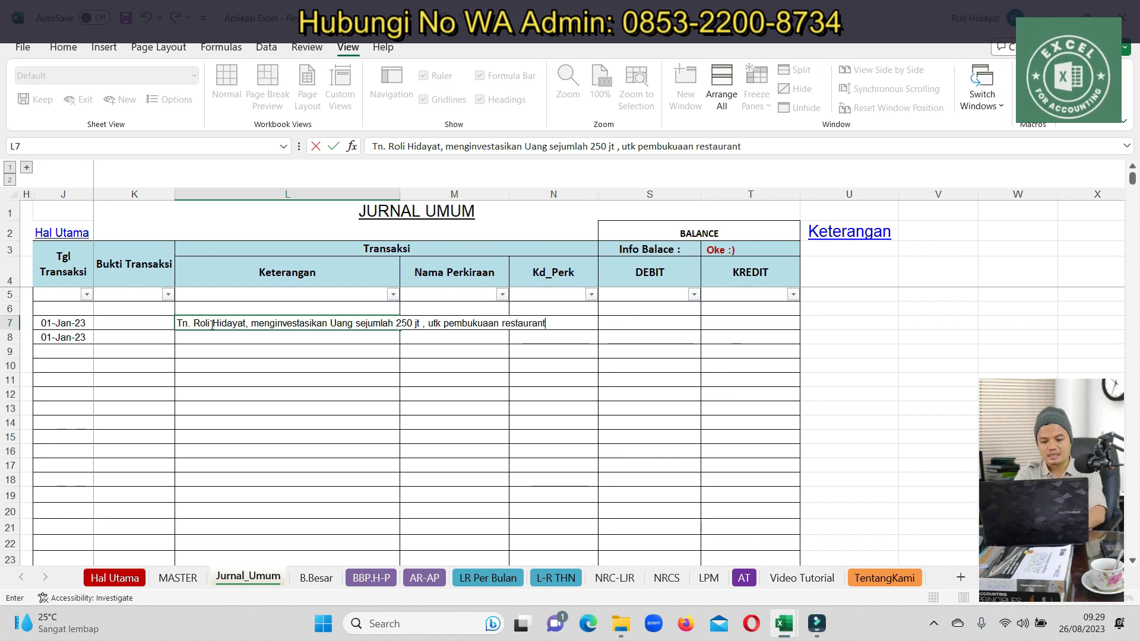
key(Return)
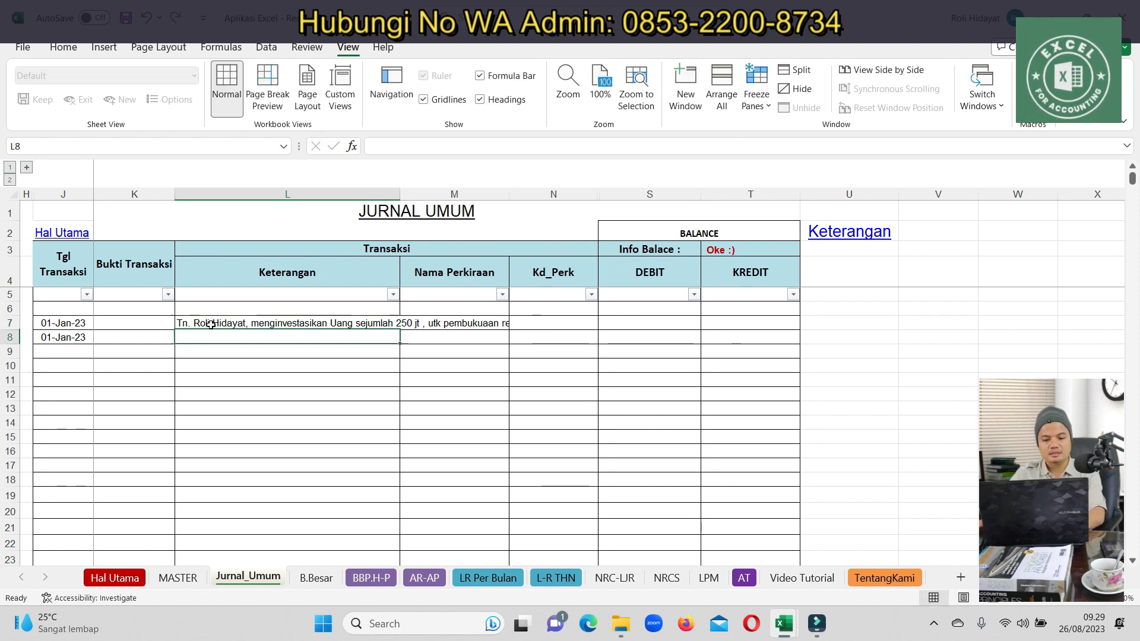
click(335, 322)
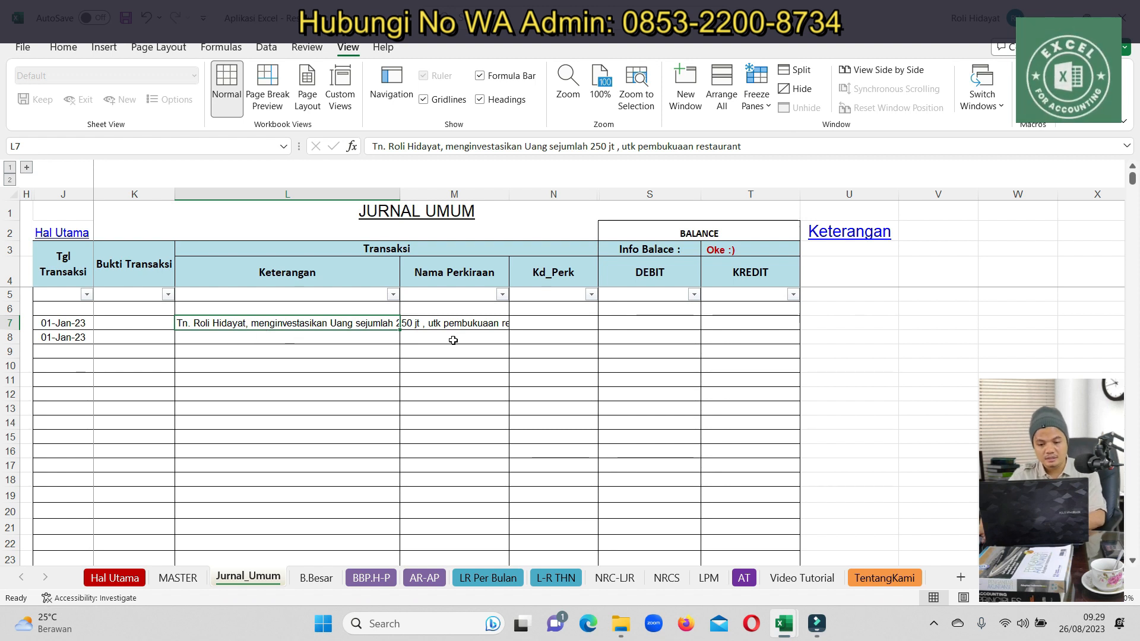
Set row 7's account to BANK Mandiri and copy the description into L8
click(463, 326)
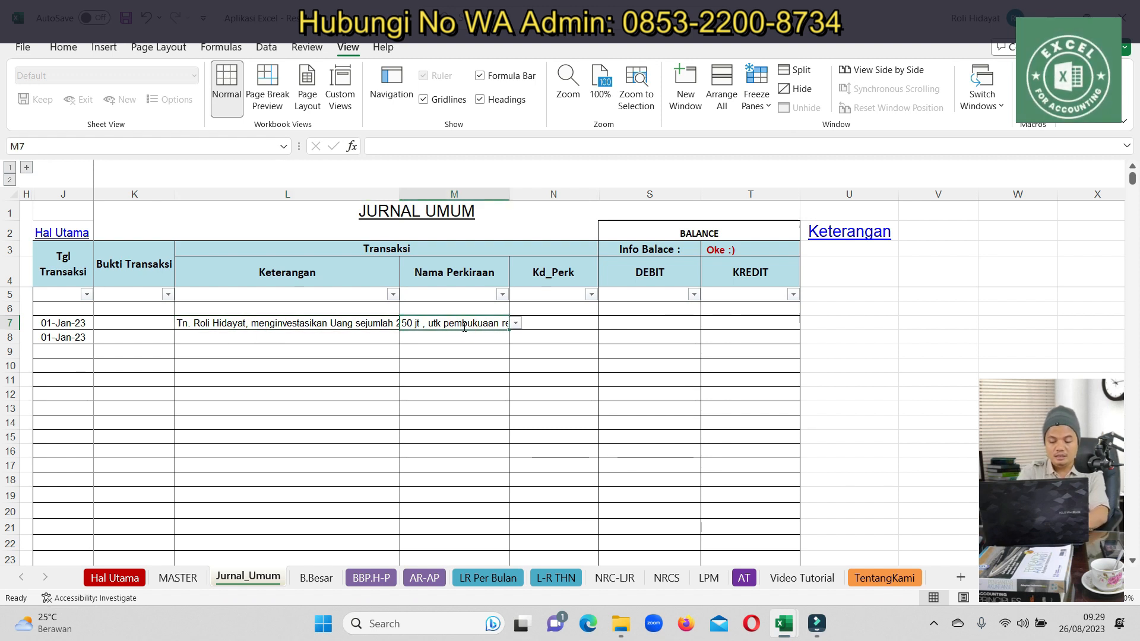
text(kas)
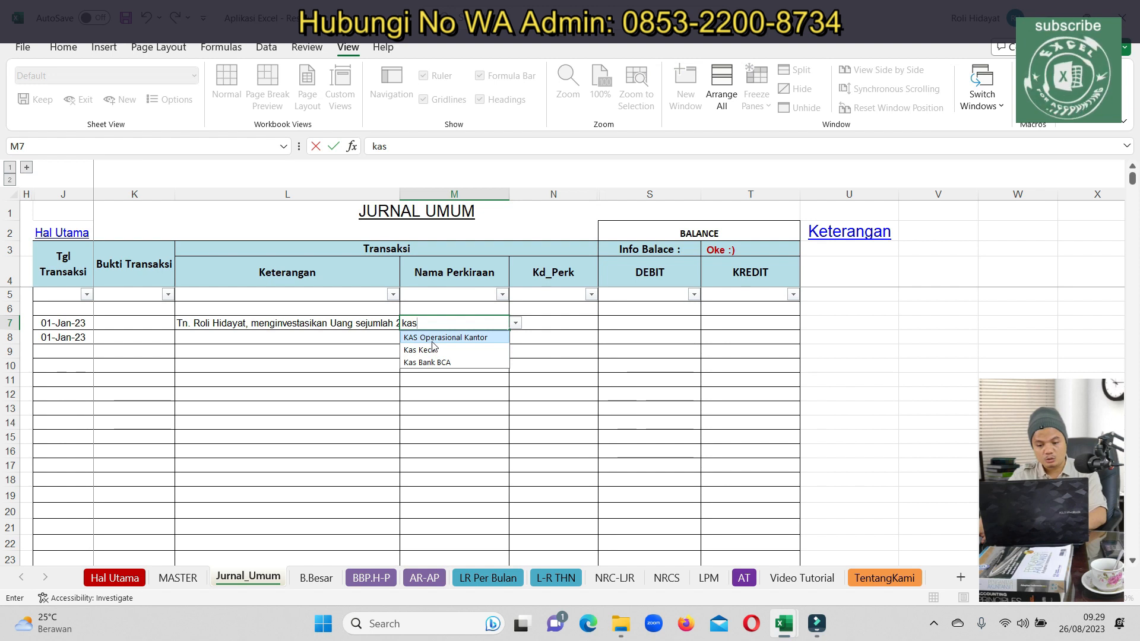
click(439, 337)
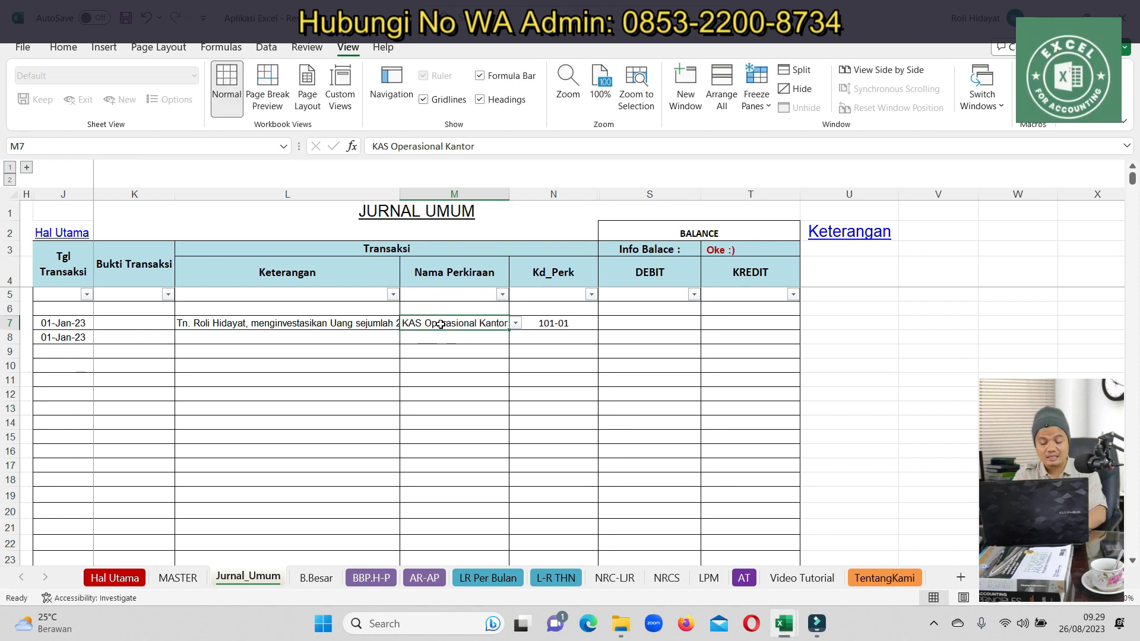
text(bank)
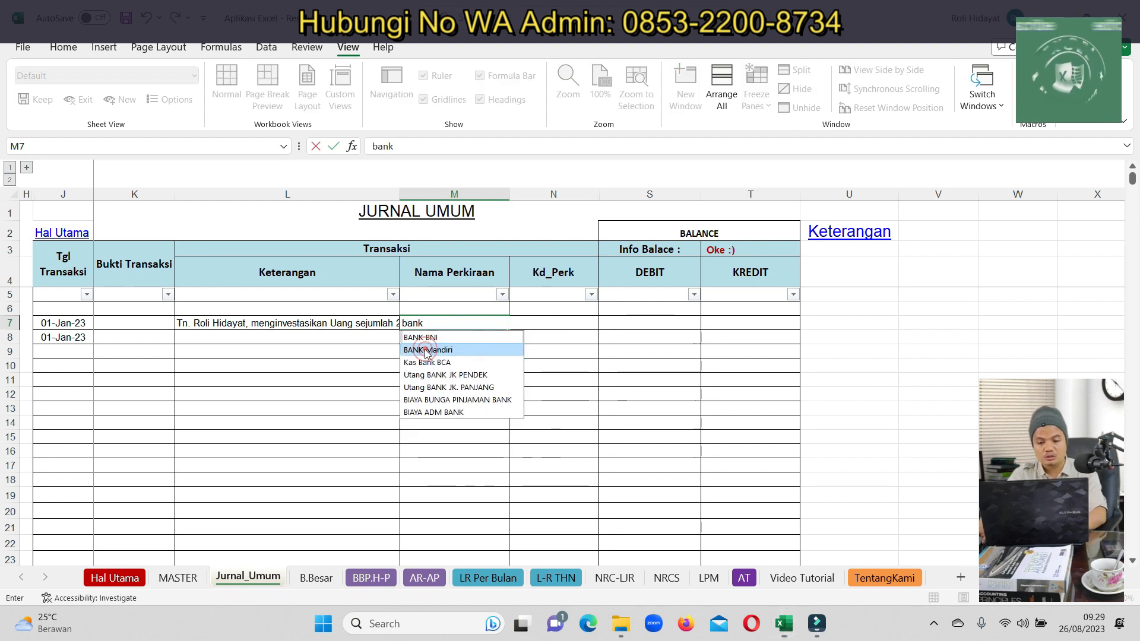
click(428, 350)
click(237, 323)
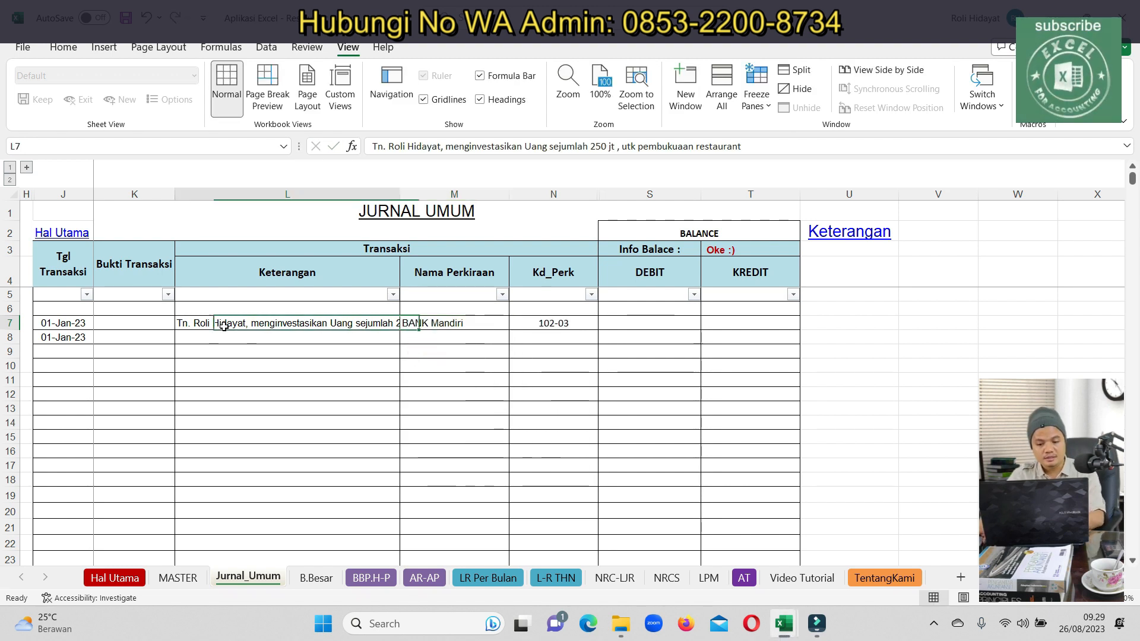
key(ctrl+c)
click(254, 337)
key(ctrl+v)
Enter 250000000 as the debit in S7 and the matching credit in T8
click(645, 327)
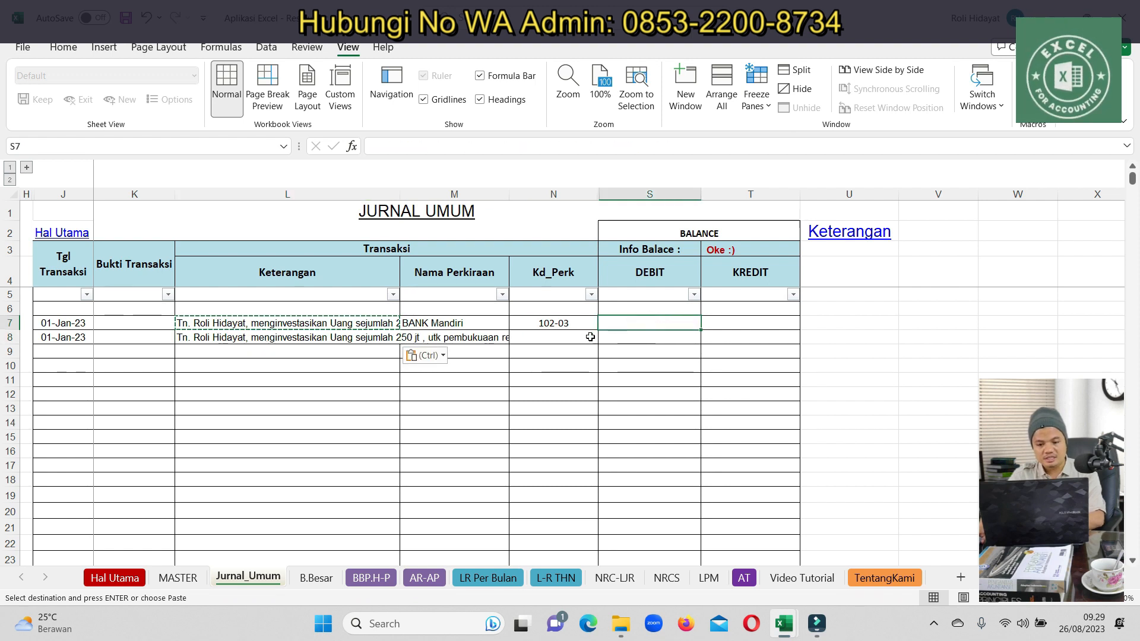
text(2500000)
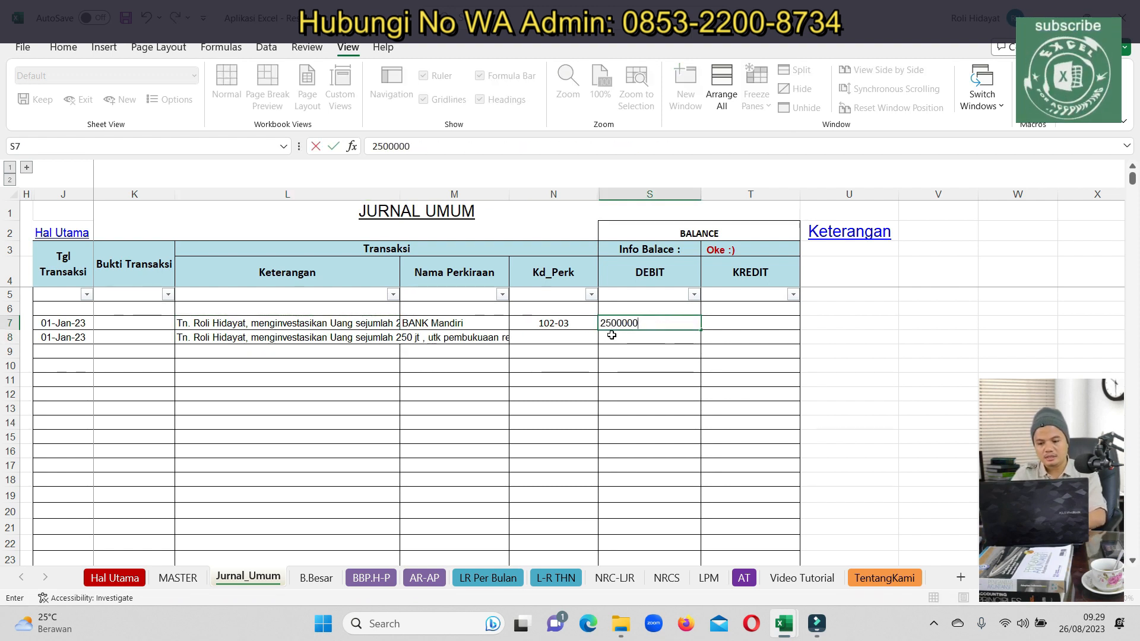
key(Return)
key(Up)
text(2600)
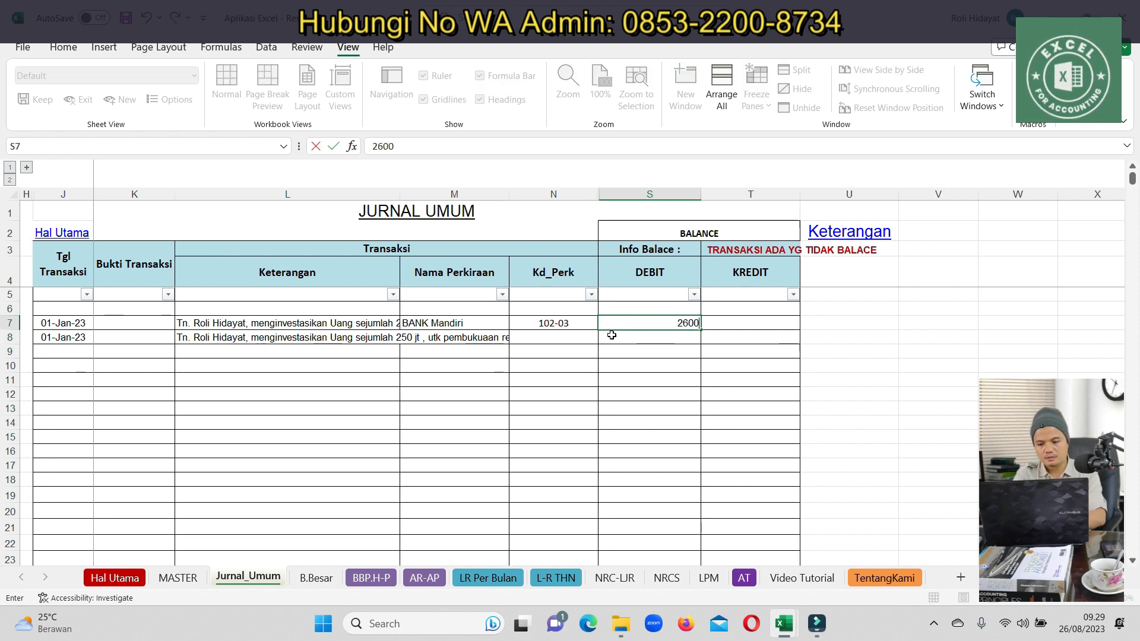
key(BackSpace)
key(BackSpace)
key(BackSpace)
key(BackSpace)
key(BackSpace)
text(250000000)
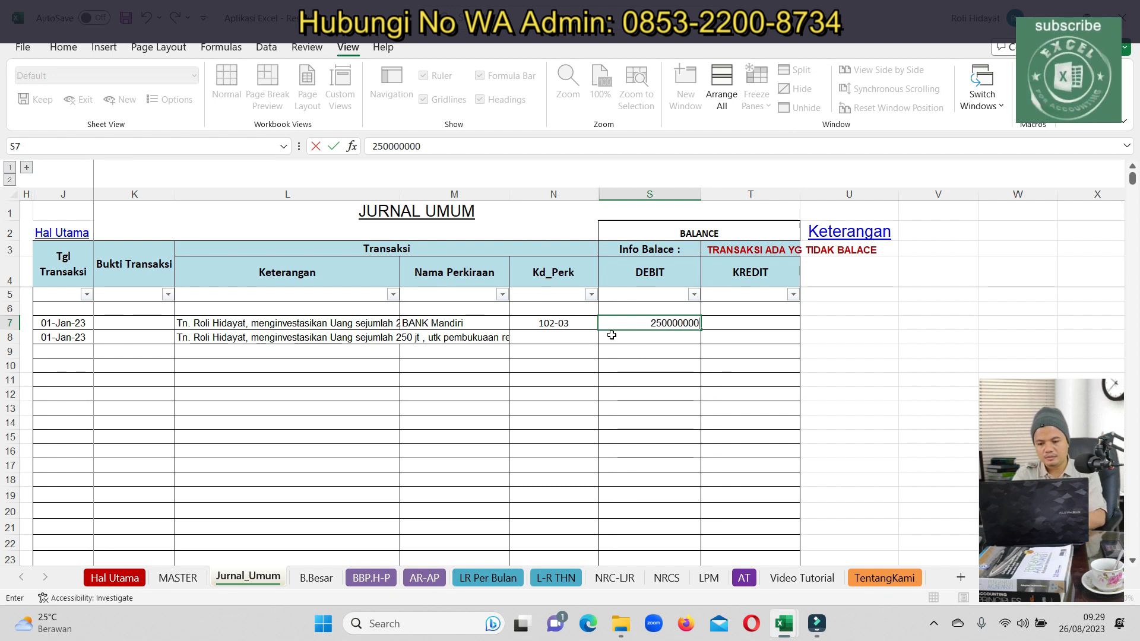
key(Return)
key(Up)
key(ctrl+c)
key(Down)
key(Right)
key(ctrl+v)
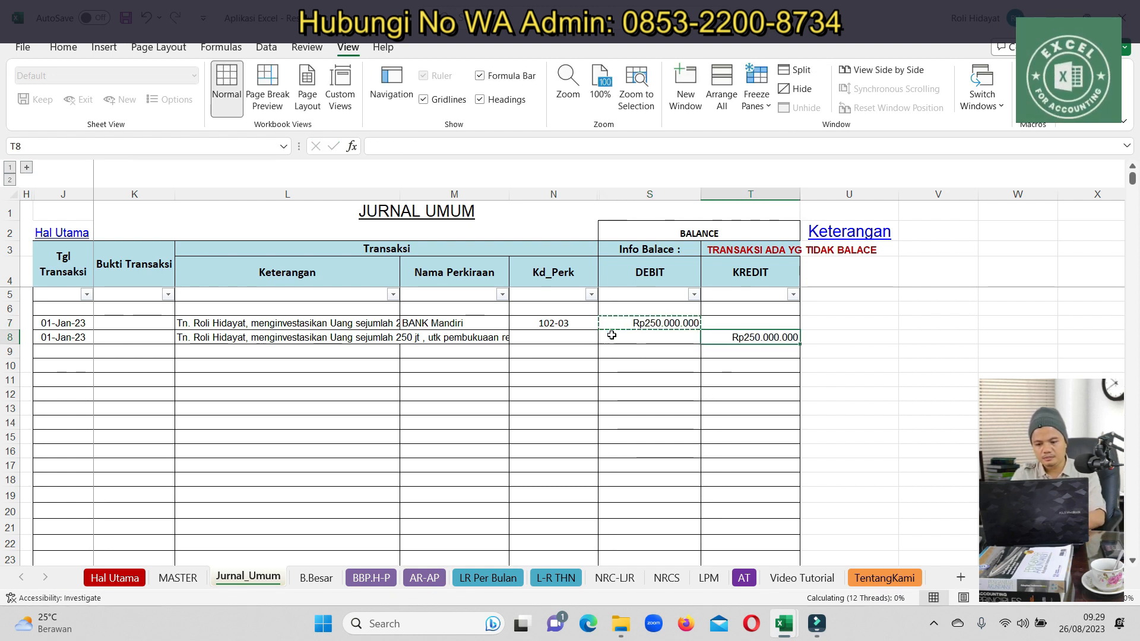
Set row 8's account to MODAL and select the entry J7:T8
key(Left)
key(Left)
key(Left)
key(Up)
key(Down)
text(mod)
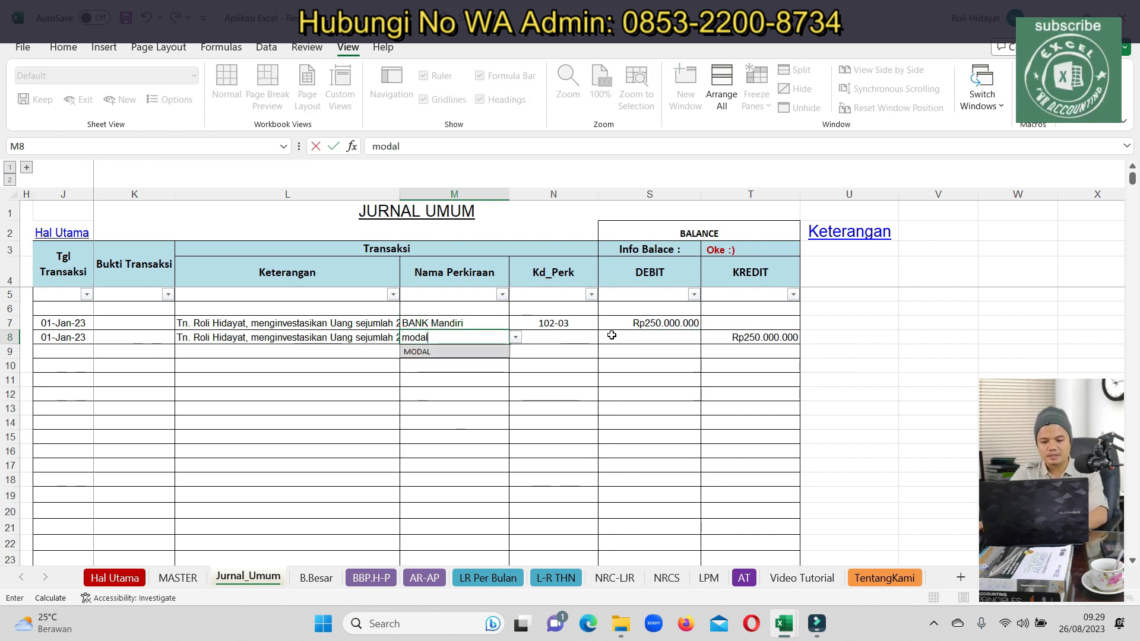
click(446, 351)
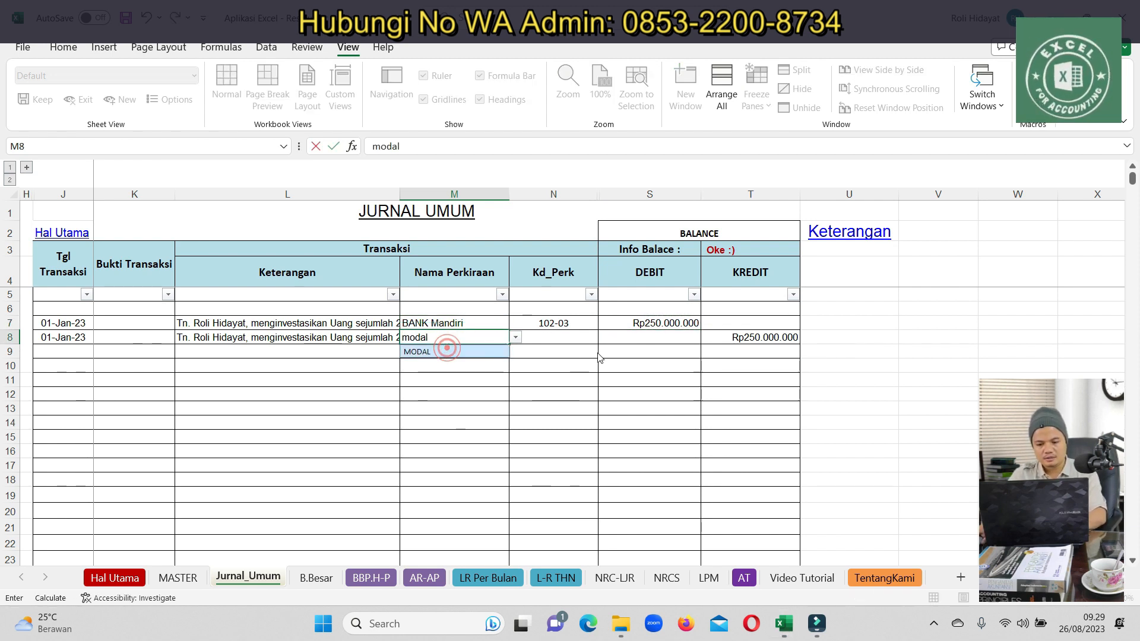
click(656, 343)
drag(62, 323, 773, 341)
Duplicate the opening entry J7:T8 into rows 10–11
key(ctrl+c)
click(63, 364)
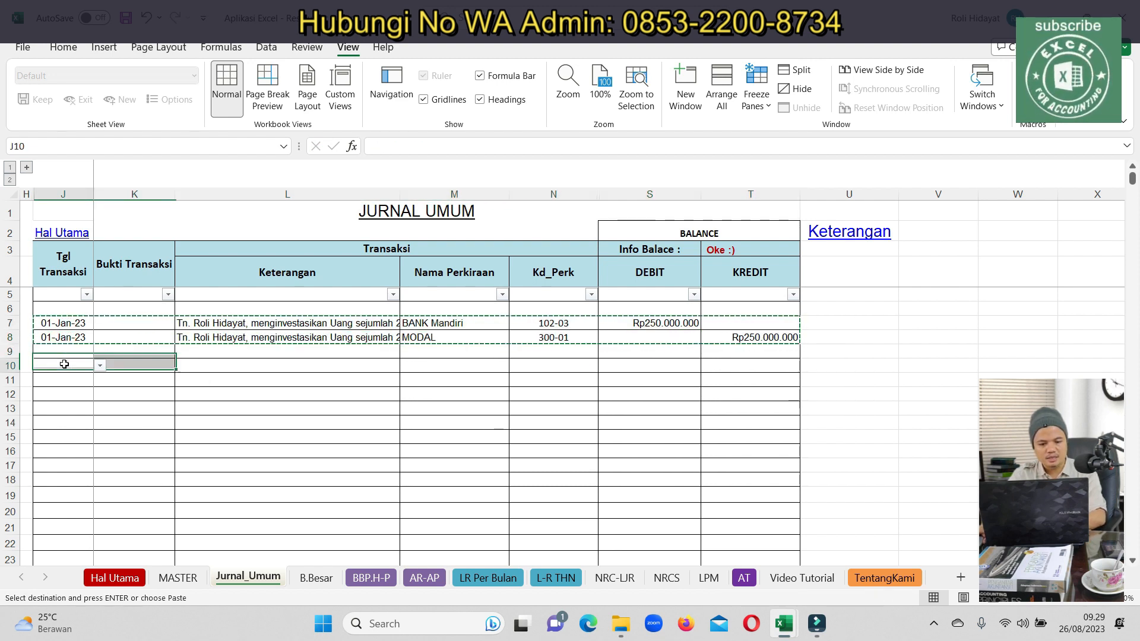
key(ctrl+v)
Replace the investor's name in the L10 description with the second investor's name
click(261, 366)
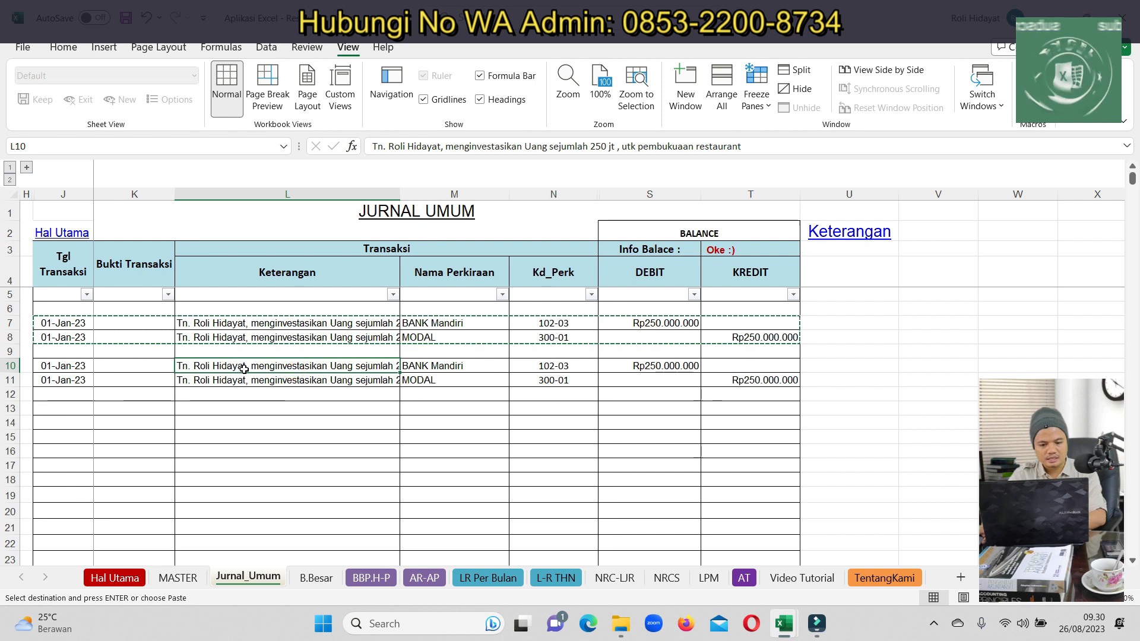
double_click(244, 367)
key(BackSpace)
key(BackSpace)
key(BackSpace)
key(BackSpace)
key(BackSpace)
key(BackSpace)
key(BackSpace)
key(BackSpace)
key(BackSpace)
key(BackSpace)
key(BackSpace)
key(BackSpace)
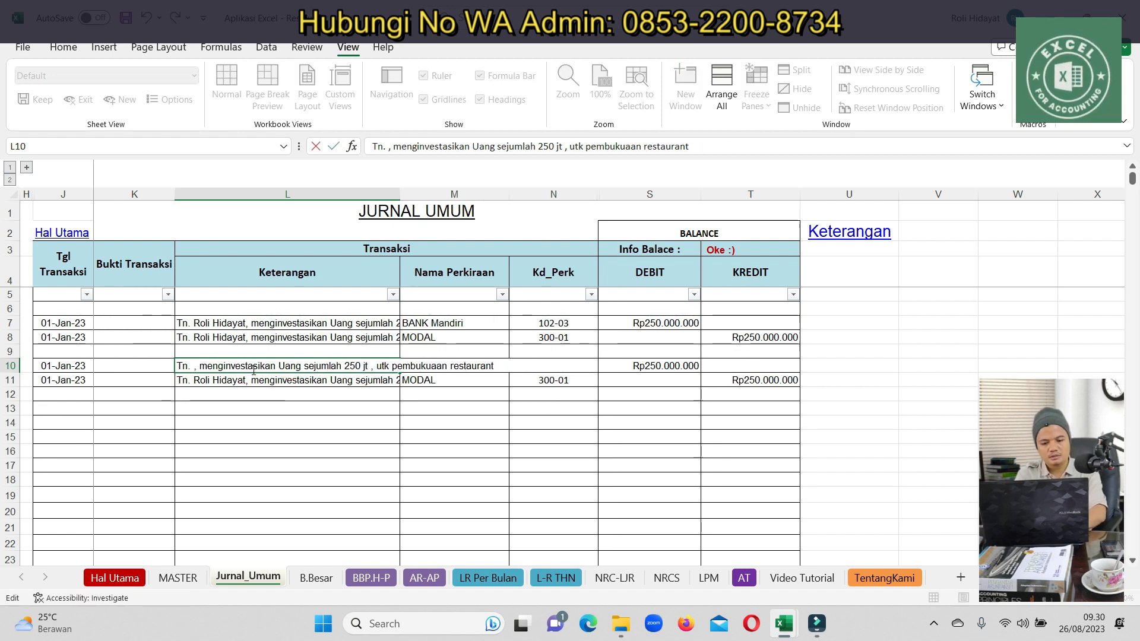
text(Is)
key(BackSpace)
key(BackSpace)
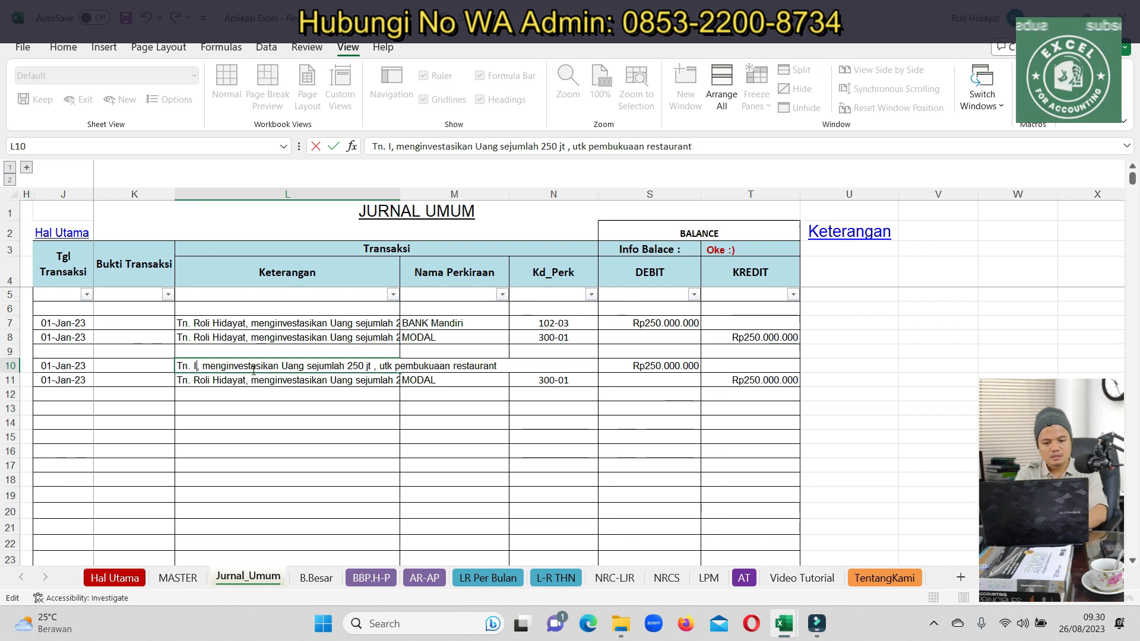
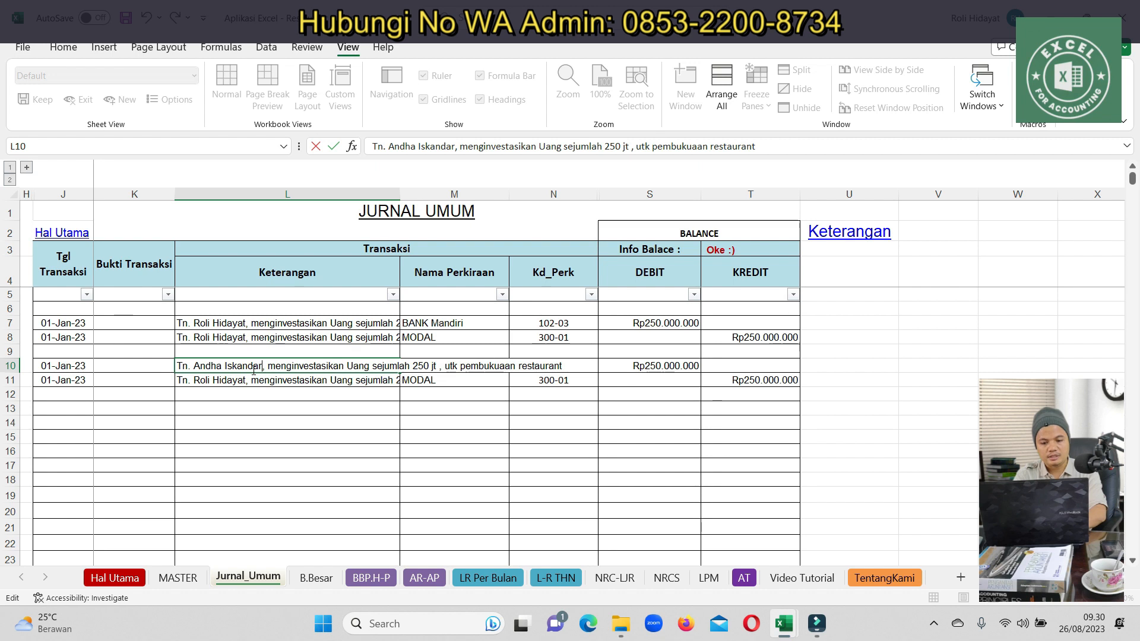
key(Return)
Copy the edited description into L11 and select the dates J10:J11
key(shift+Up)
key(ctrl+c)
key(ctrl+v)
key(Up)
key(Right)
key(Right)
key(Right)
key(Right)
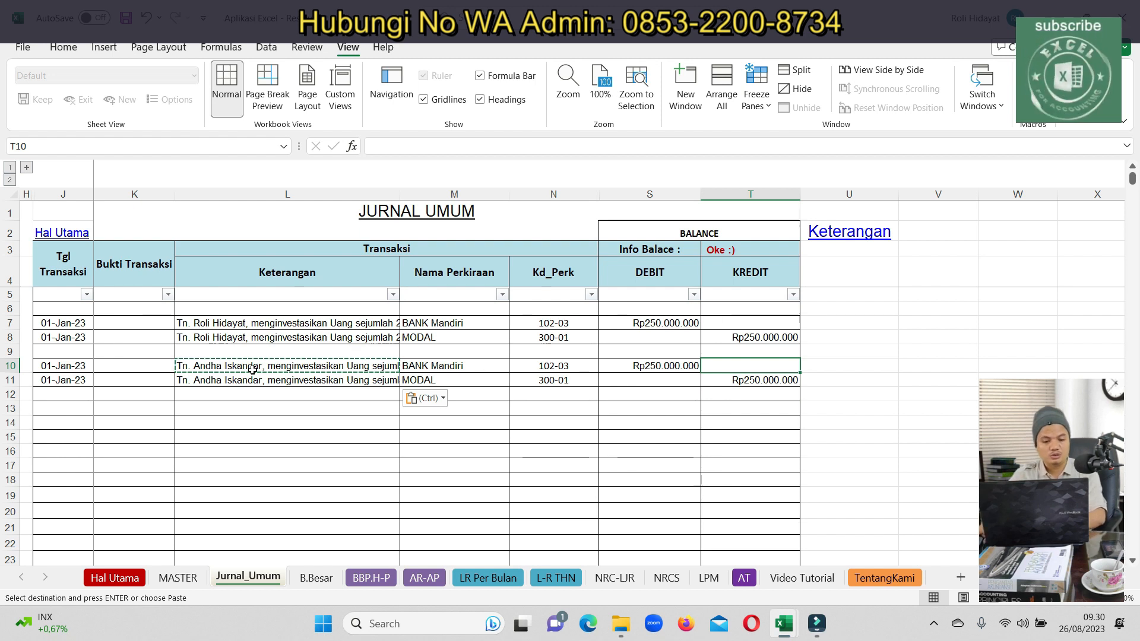
click(149, 395)
drag(62, 365, 63, 380)
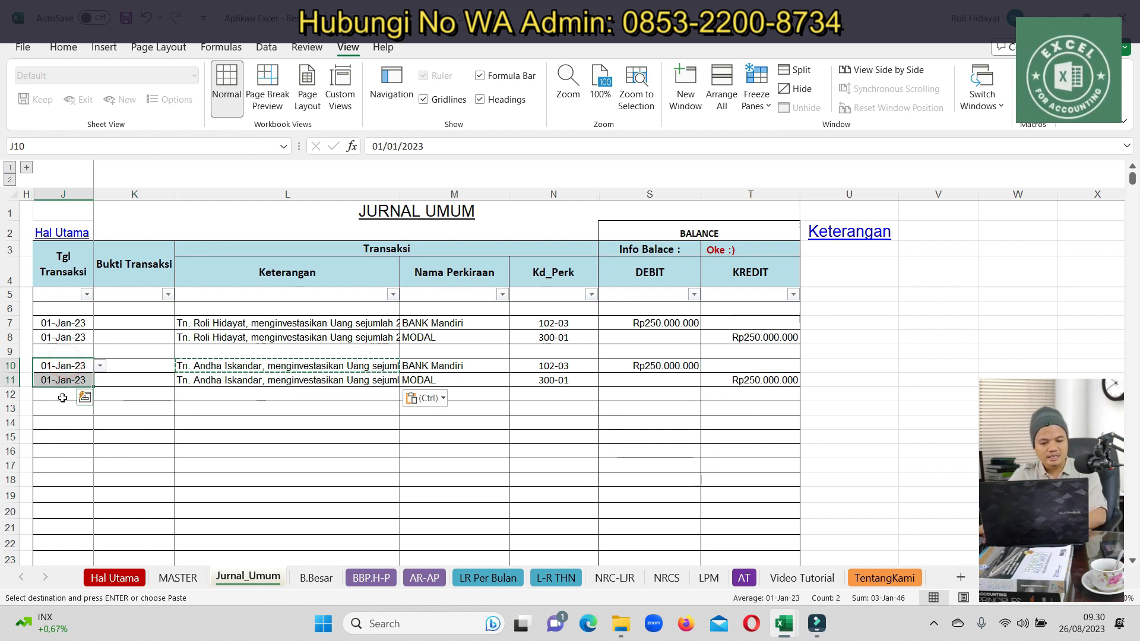
Date the new rows 13 and 14 as 05/01/2023 (05-Jan-23)
key(ctrl+c)
click(62, 409)
key(ctrl+v)
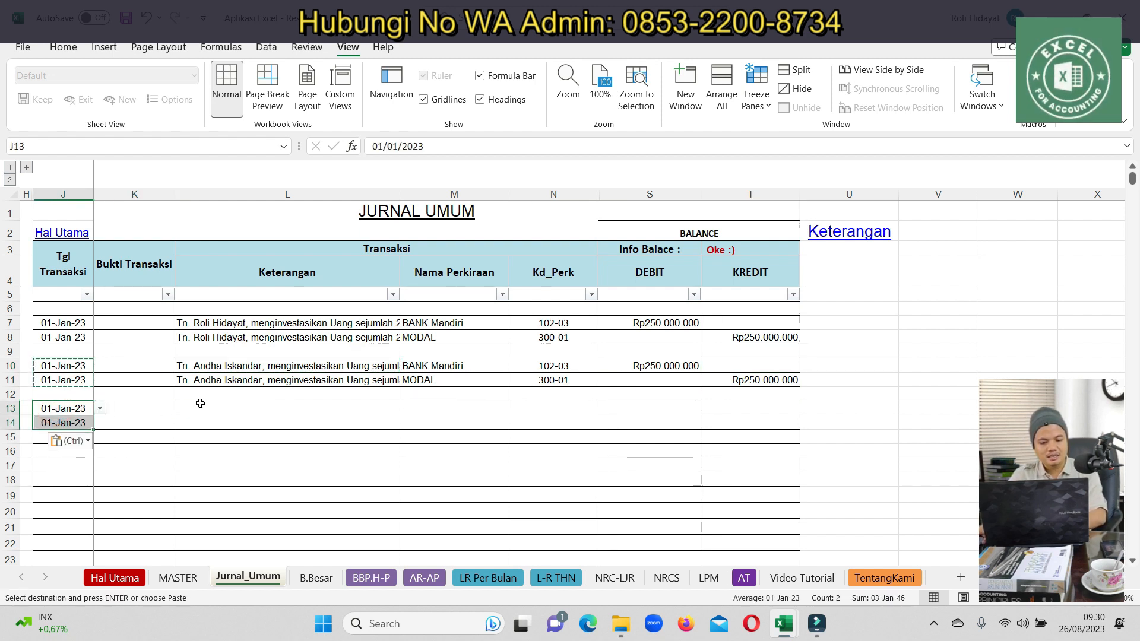
double_click(64, 409)
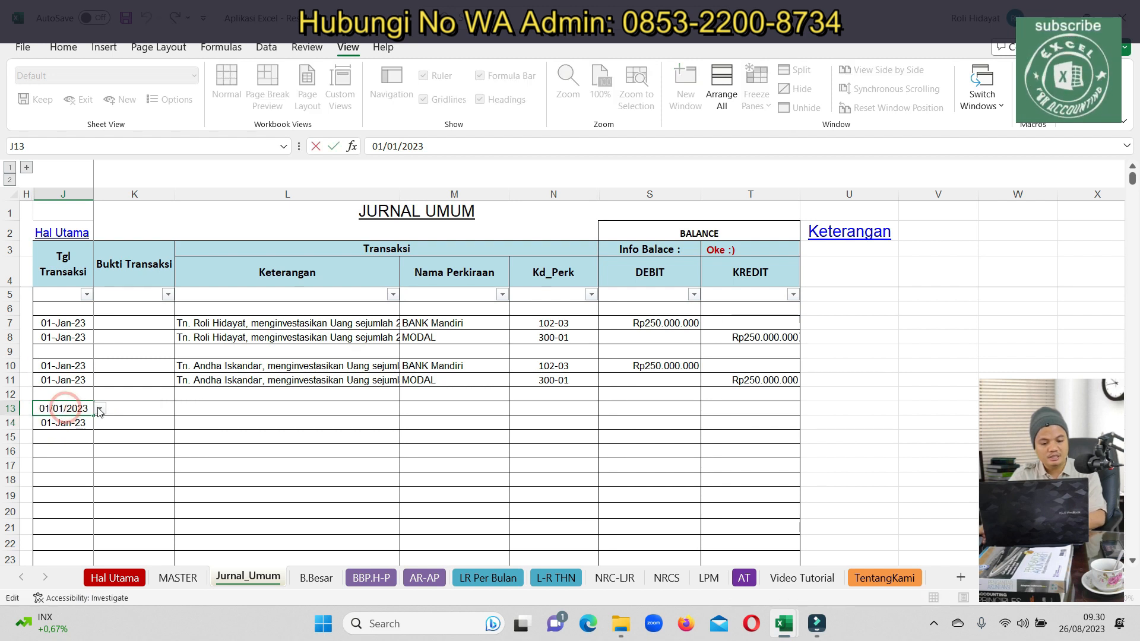
click(95, 409)
click(101, 409)
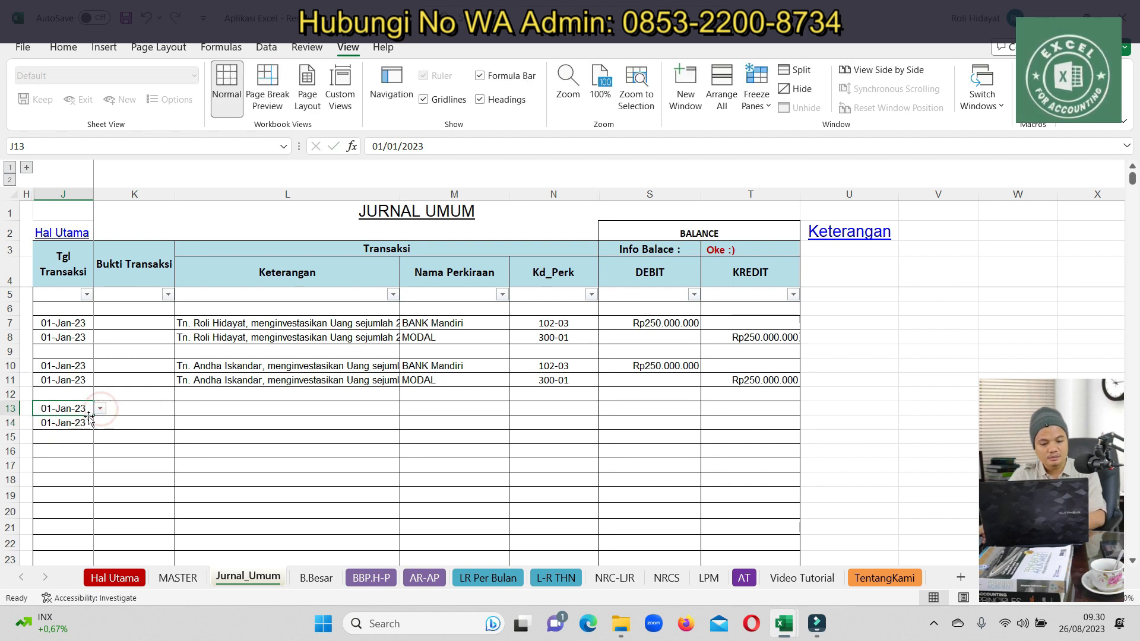
click(101, 408)
click(40, 440)
click(65, 409)
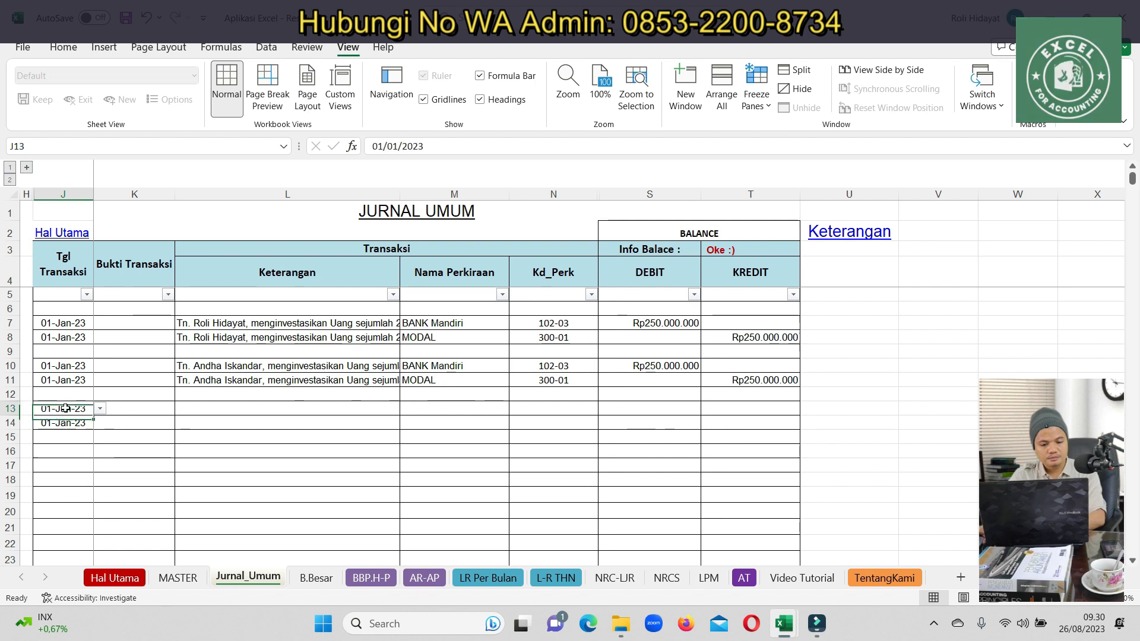
text(05)
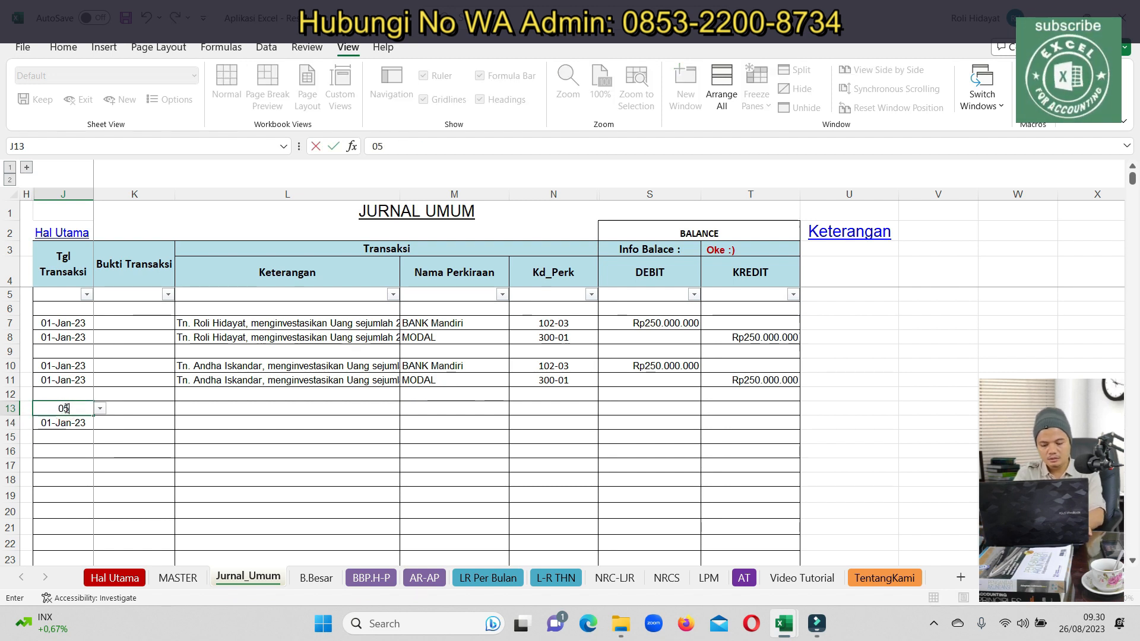
text(/01/2023)
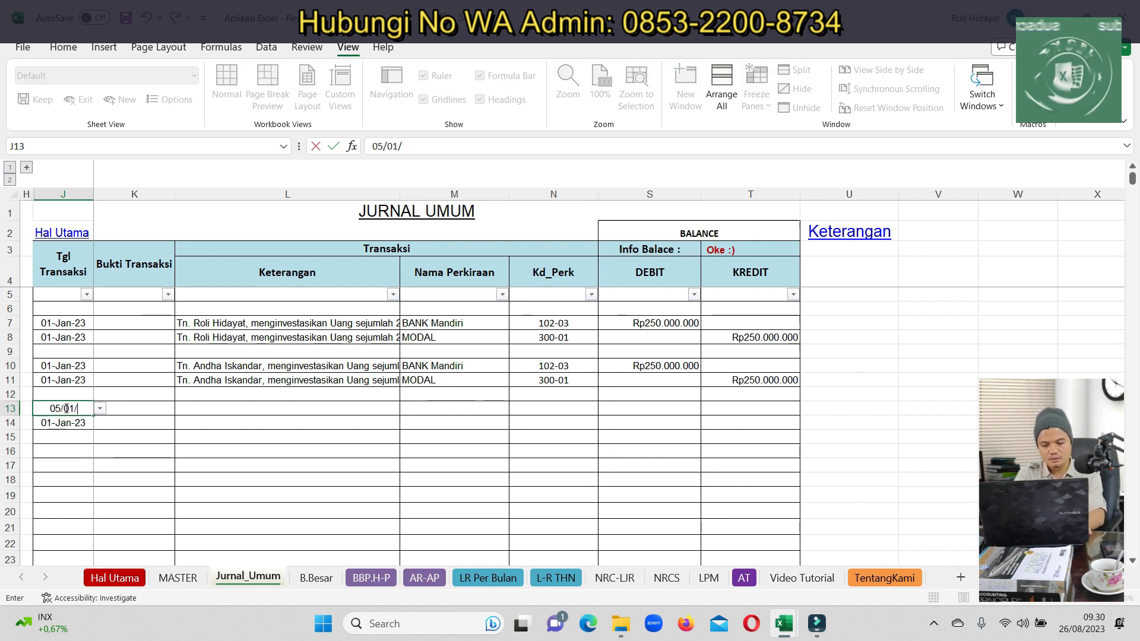
key(Return)
click(66, 409)
key(ctrl+c)
key(Down)
key(ctrl+v)
Type the L13 description 'disewa bangunan utk jangka 2 thn senilai 200 jt'
key(Right)
key(Right)
key(Up)
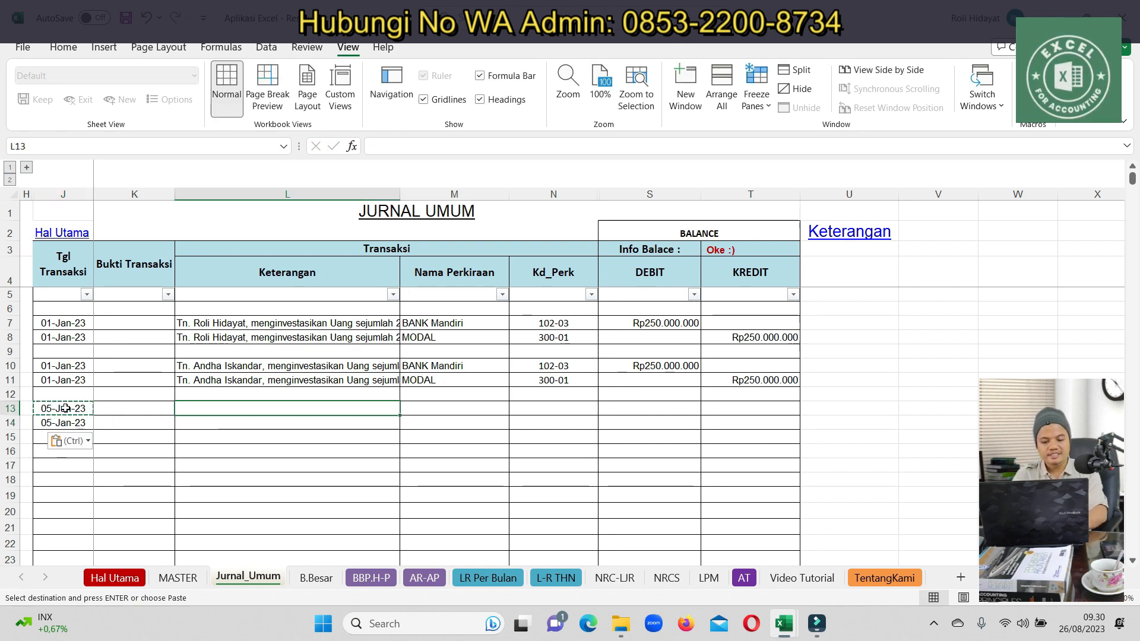
text(disewa )
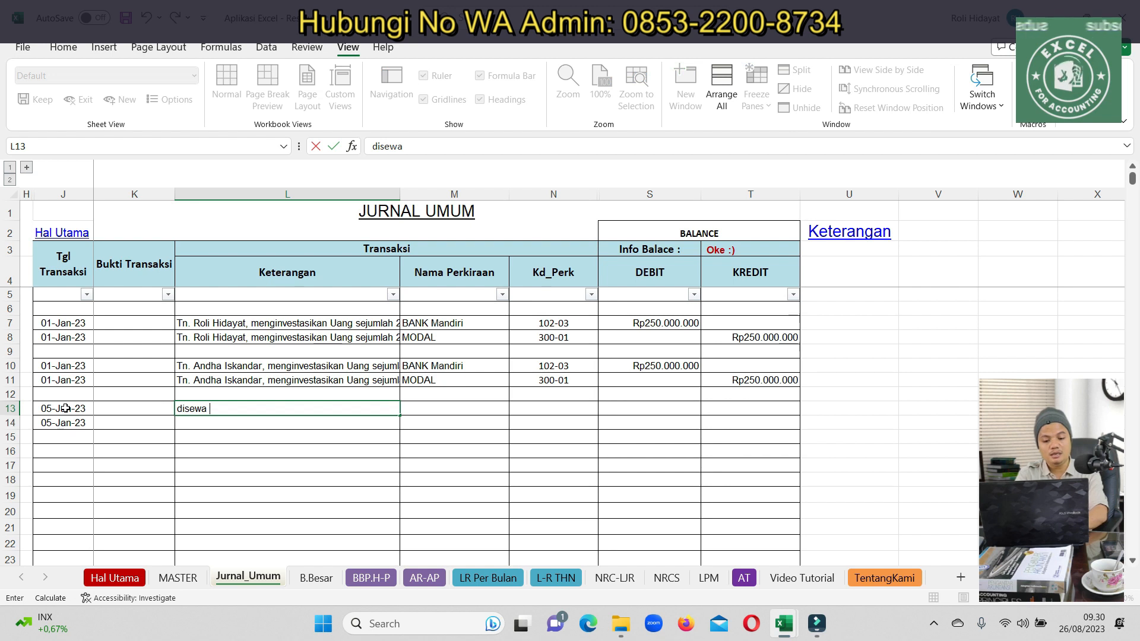
text(seb)
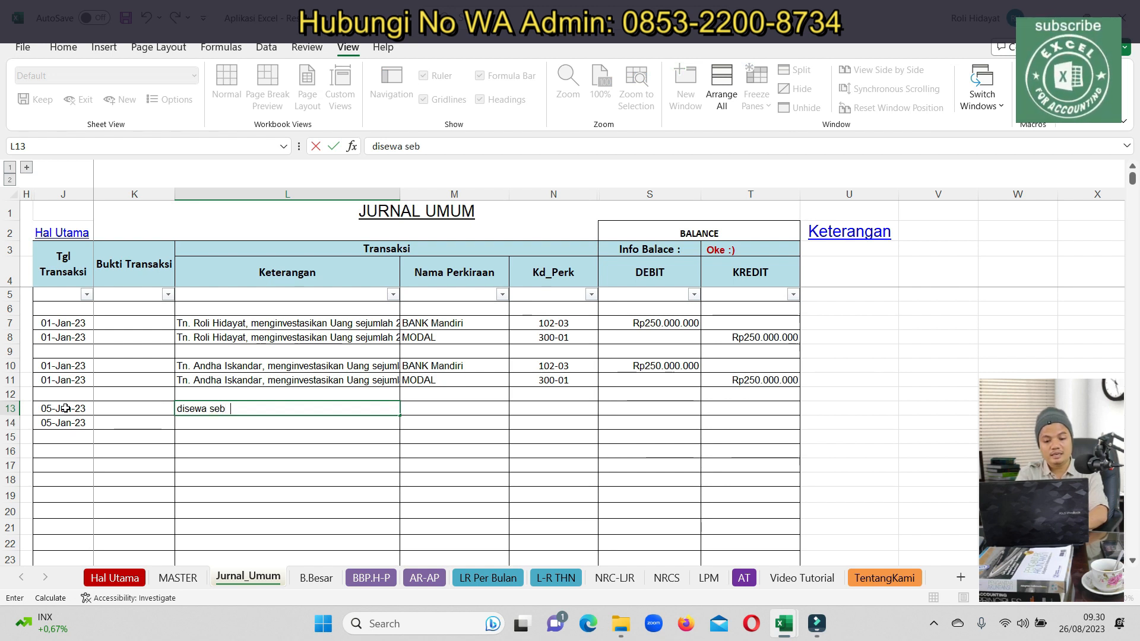
key(BackSpace)
key(BackSpace)
key(BackSpace)
key(BackSpace)
text(bangunan)
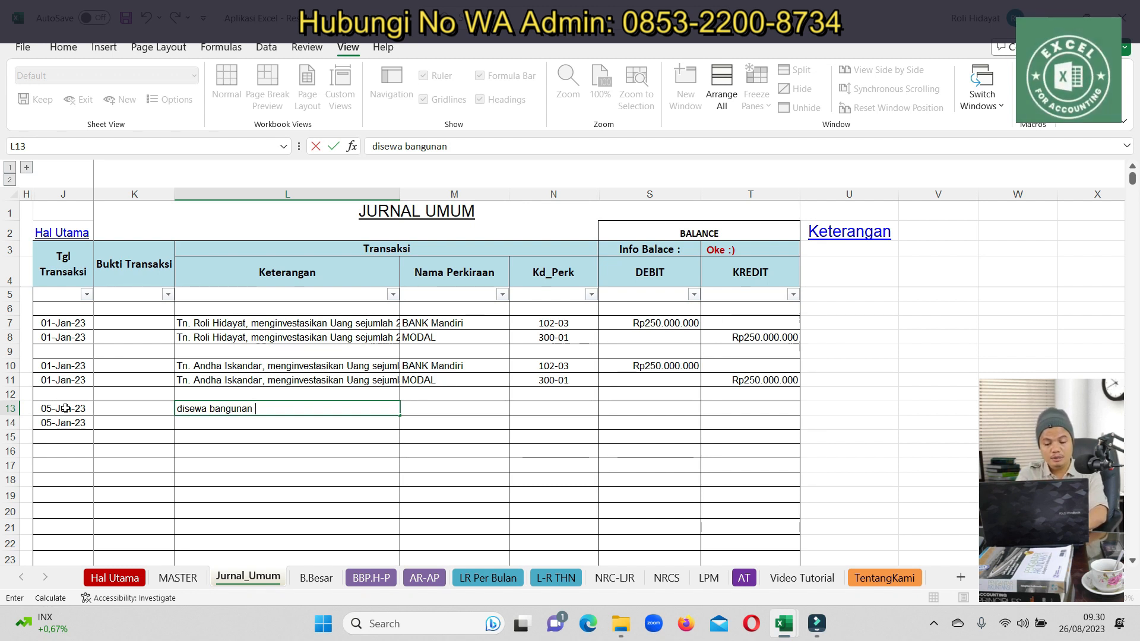
text(utk jangak)
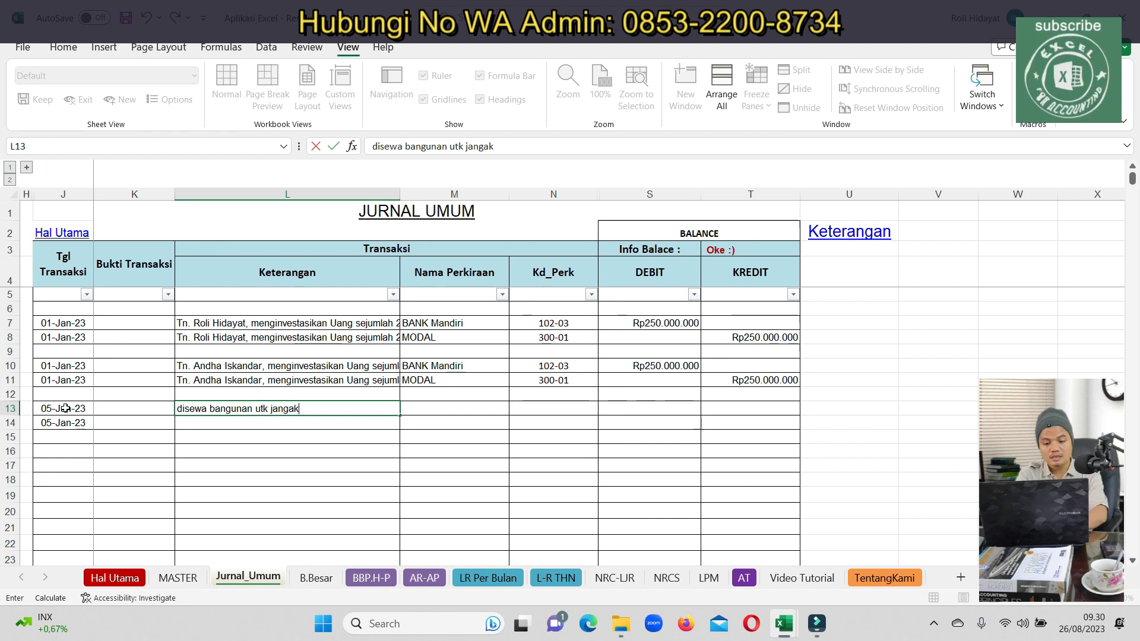
key(BackSpace)
key(BackSpace)
key(BackSpace)
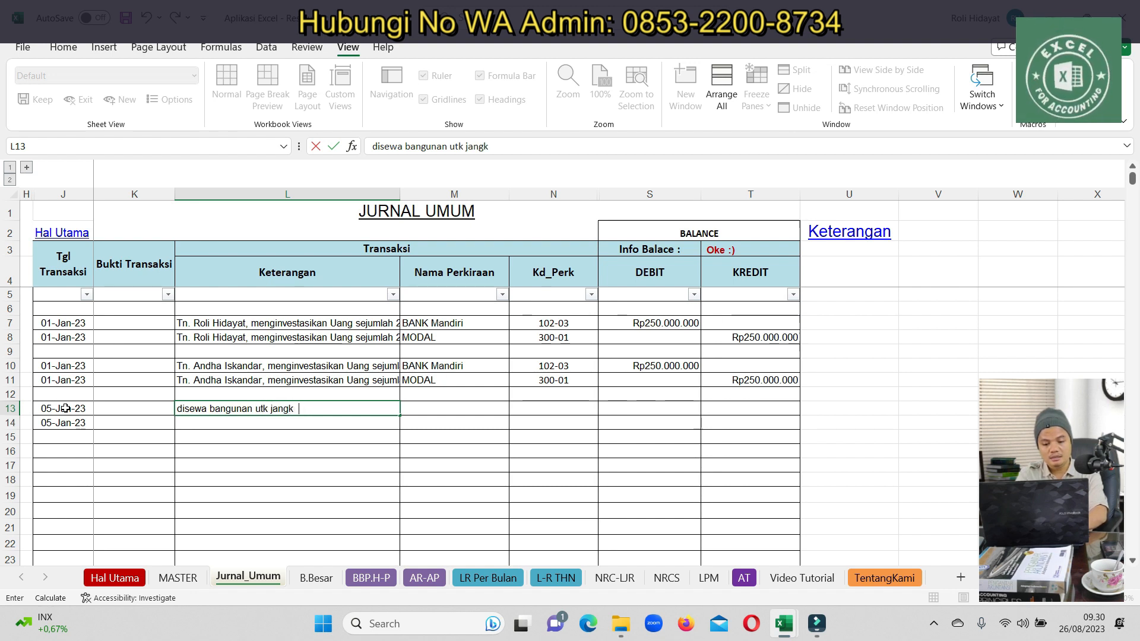
text(ka 1 tahun)
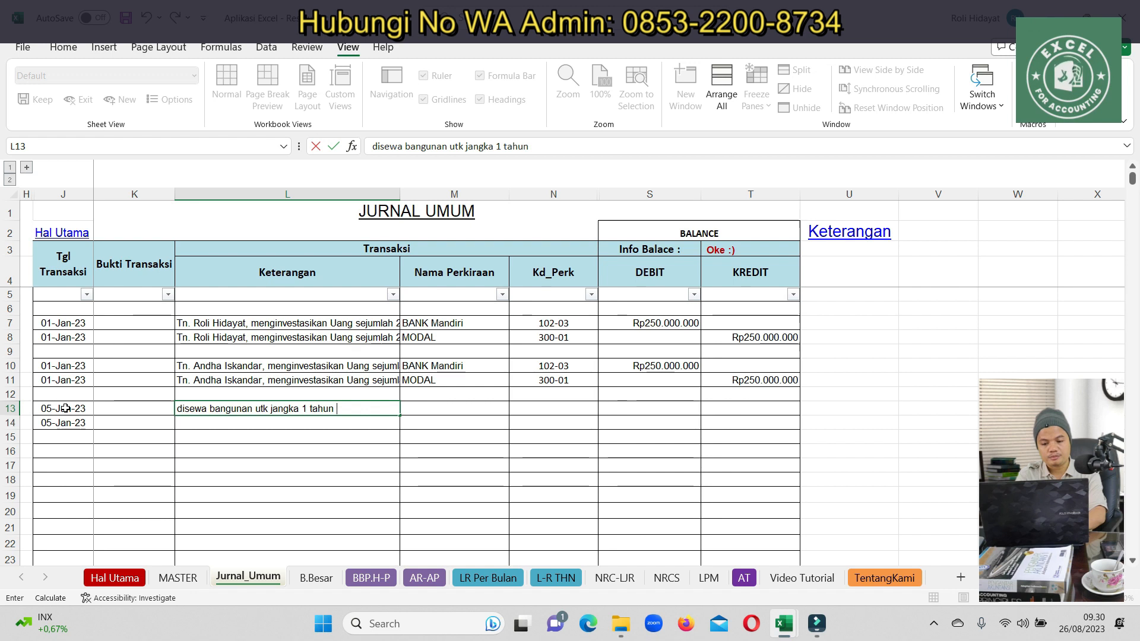
key(BackSpace)
key(BackSpace)
key(BackSpace)
key(BackSpace)
key(BackSpace)
key(BackSpace)
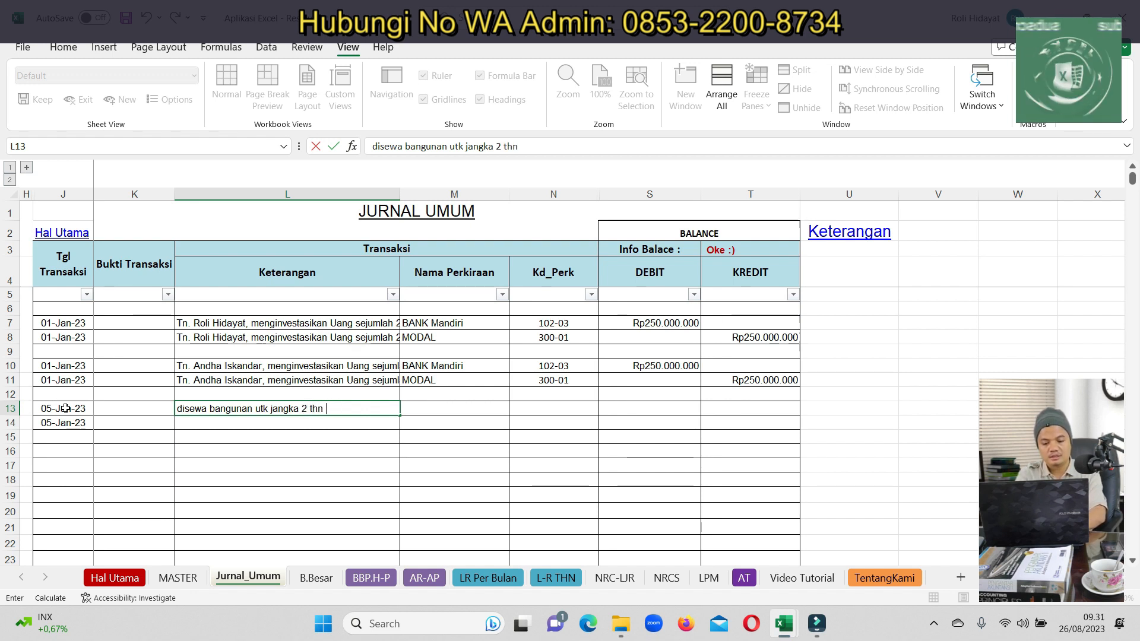
text(2 thn ses)
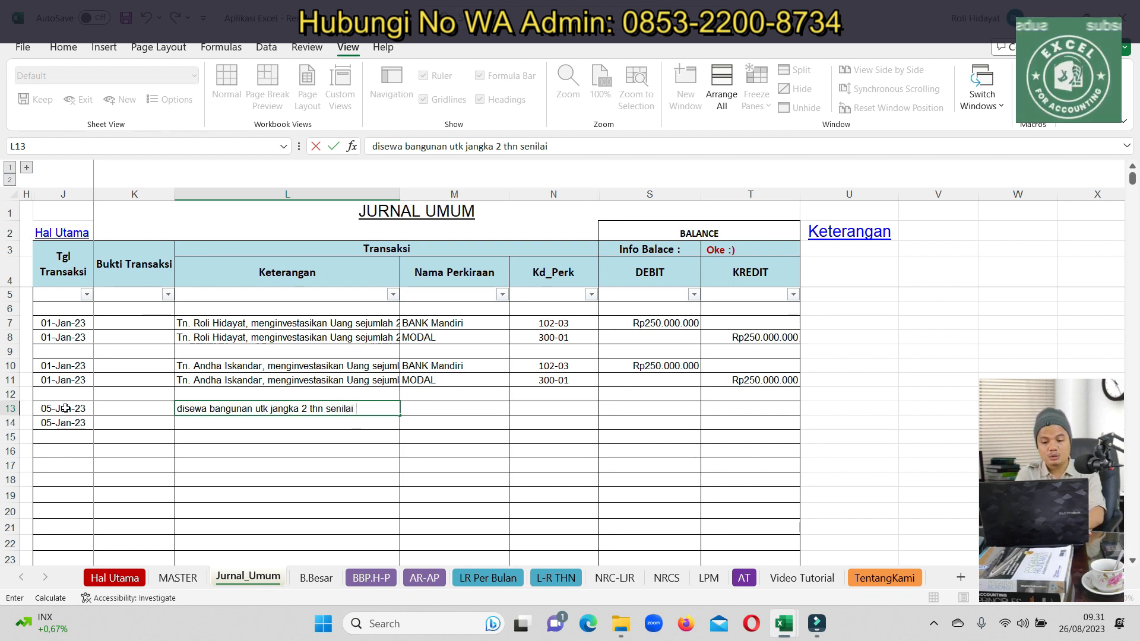
text( 1)
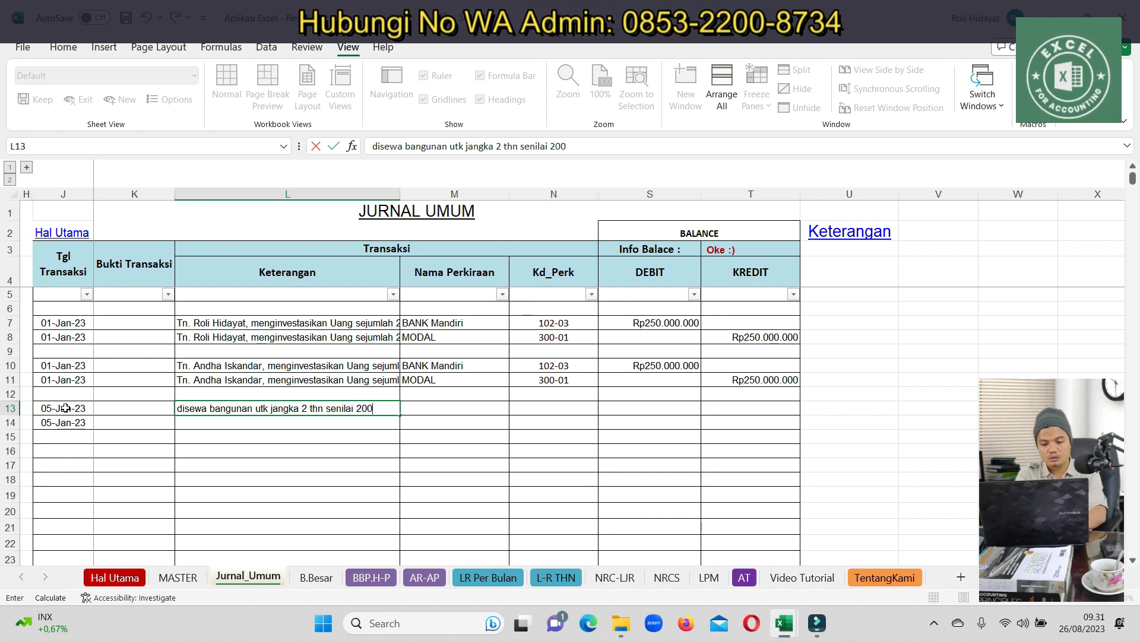
key(Return)
Copy the 05-Jan-23 date and description down into rows 14 and 15
key(Up)
key(ctrl+c)
key(Down)
key(ctrl+v)
key(Left)
key(Left)
key(shift+Right)
key(shift+Right)
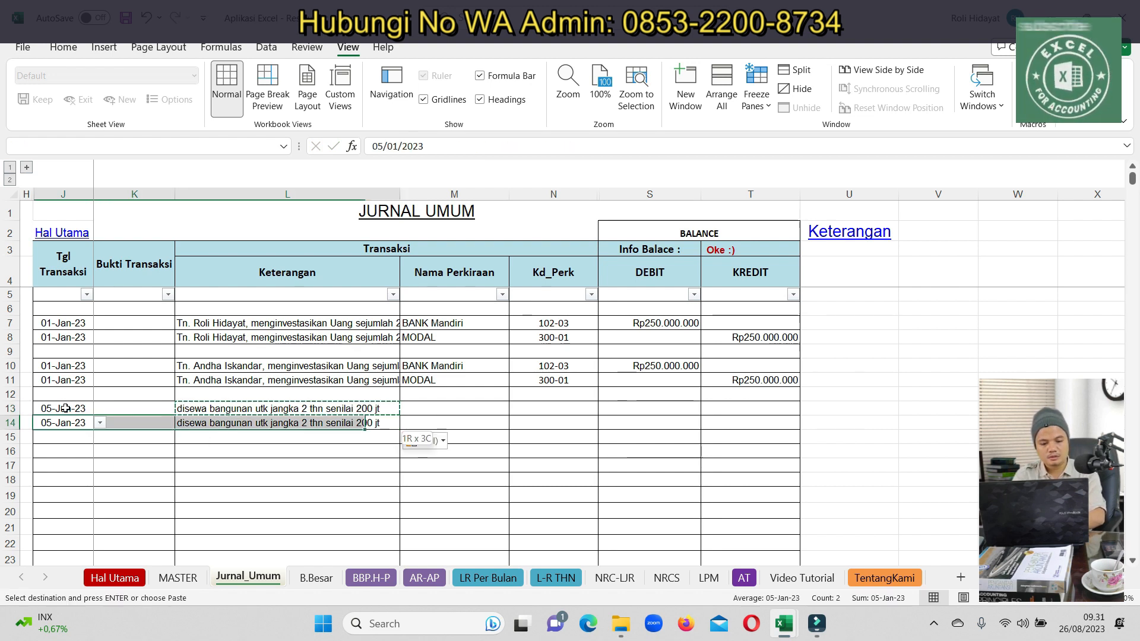
key(ctrl+c)
key(Down)
key(ctrl+v)
key(Right)
key(Right)
key(Up)
key(Up)
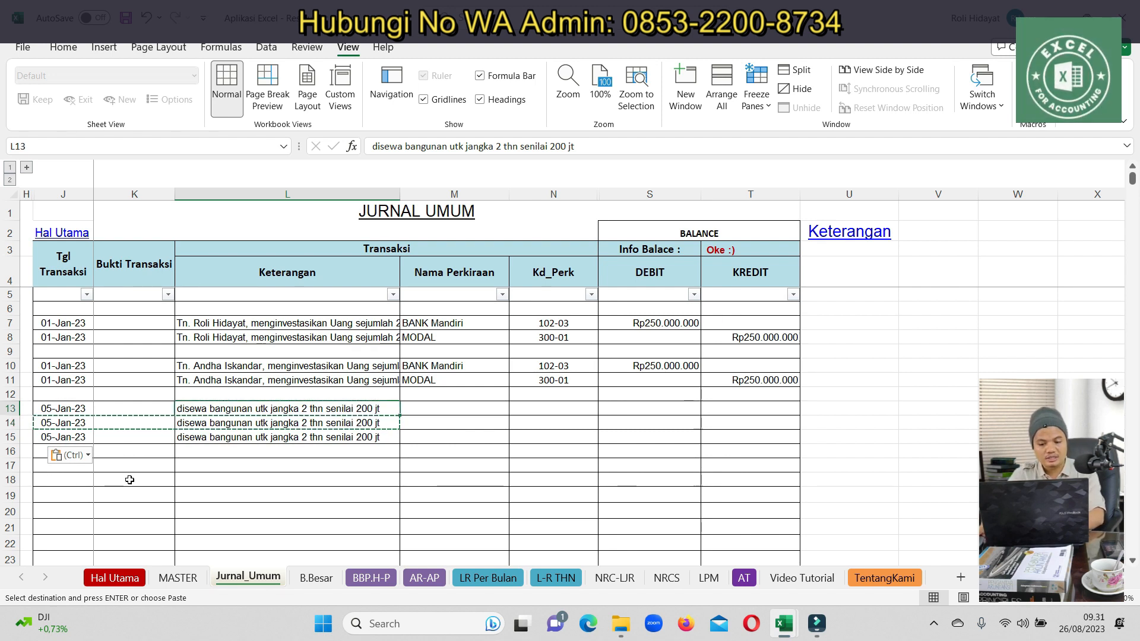
Replace the Nama Perusahaan in Hal Utama cell C9 with PT. CITRA RASA NUSANTARA
click(126, 576)
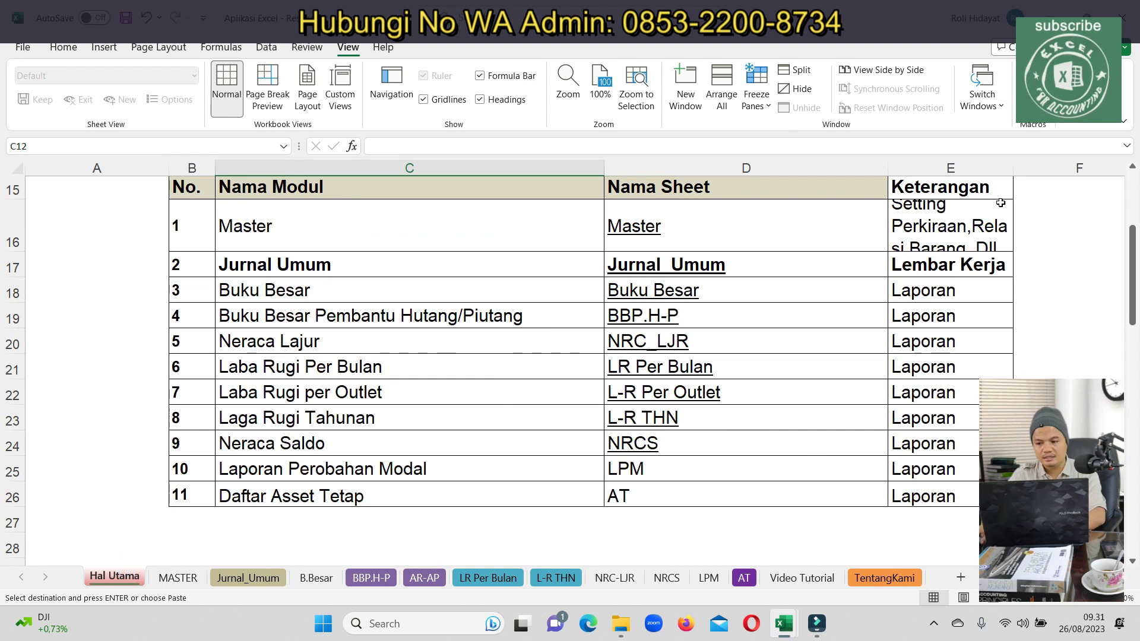
drag(1135, 295, 1135, 241)
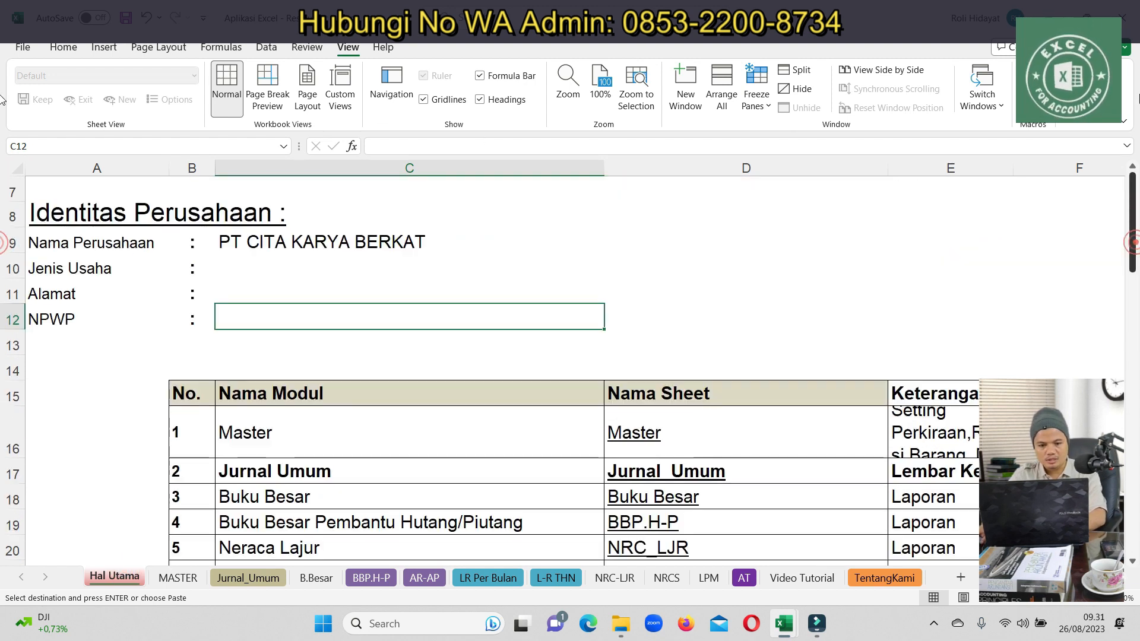
click(317, 238)
key(Delete)
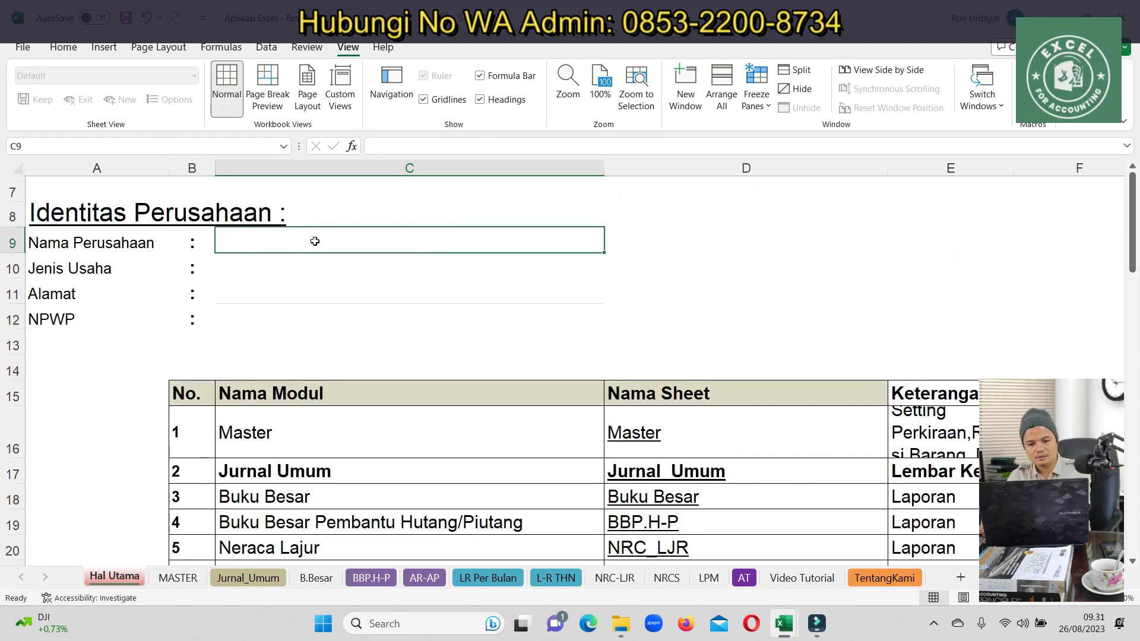
text(P)
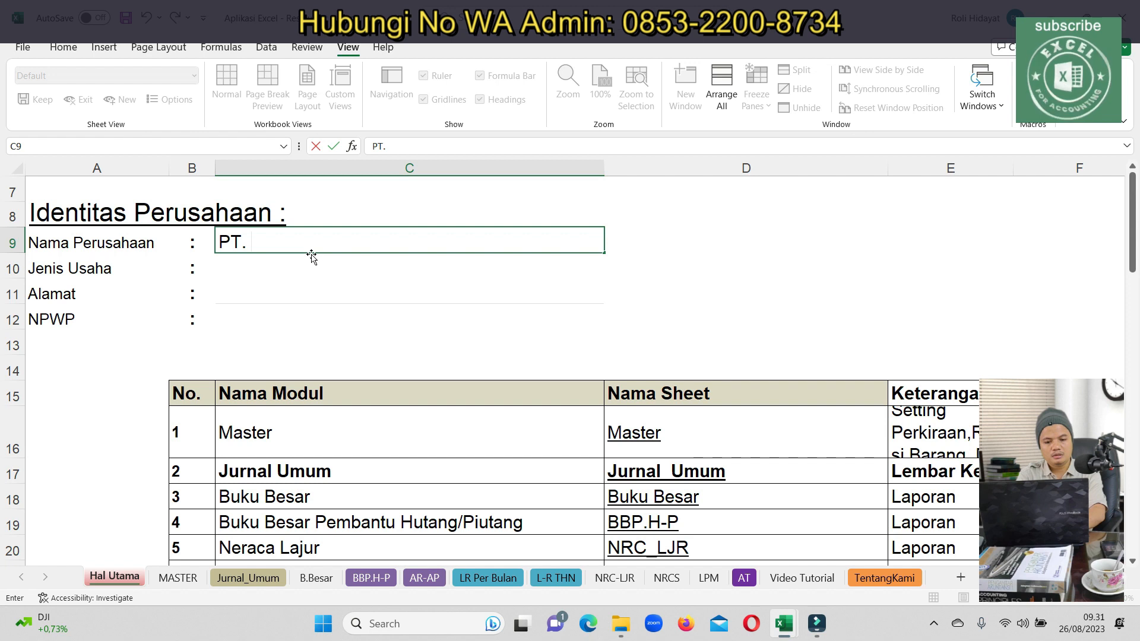
text(T. CIT)
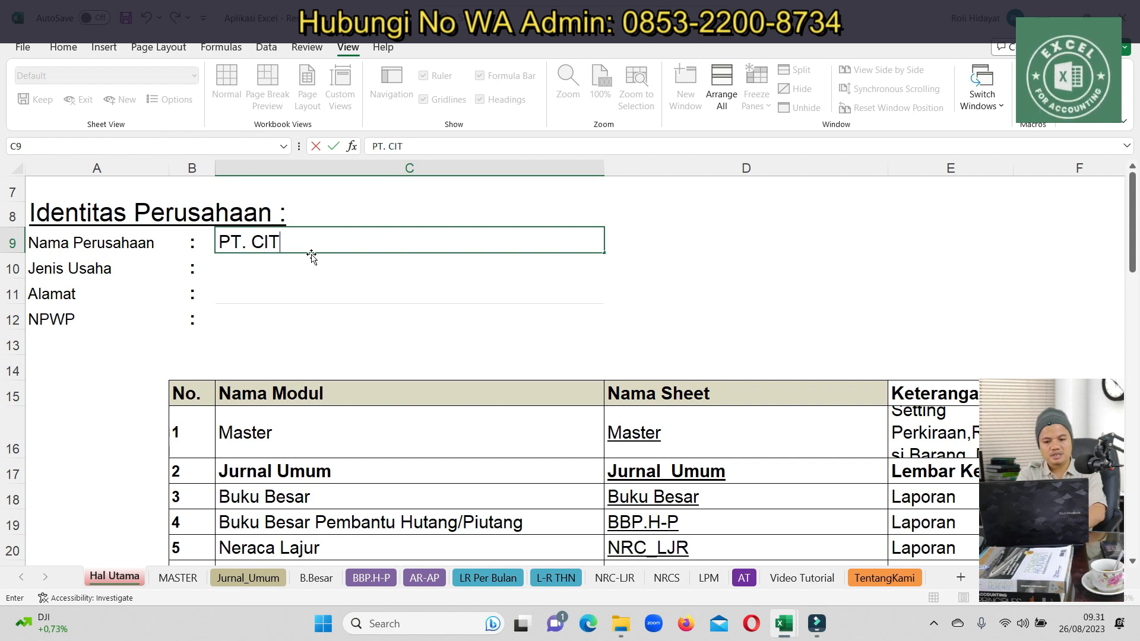
text(RA RASA NUSAN)
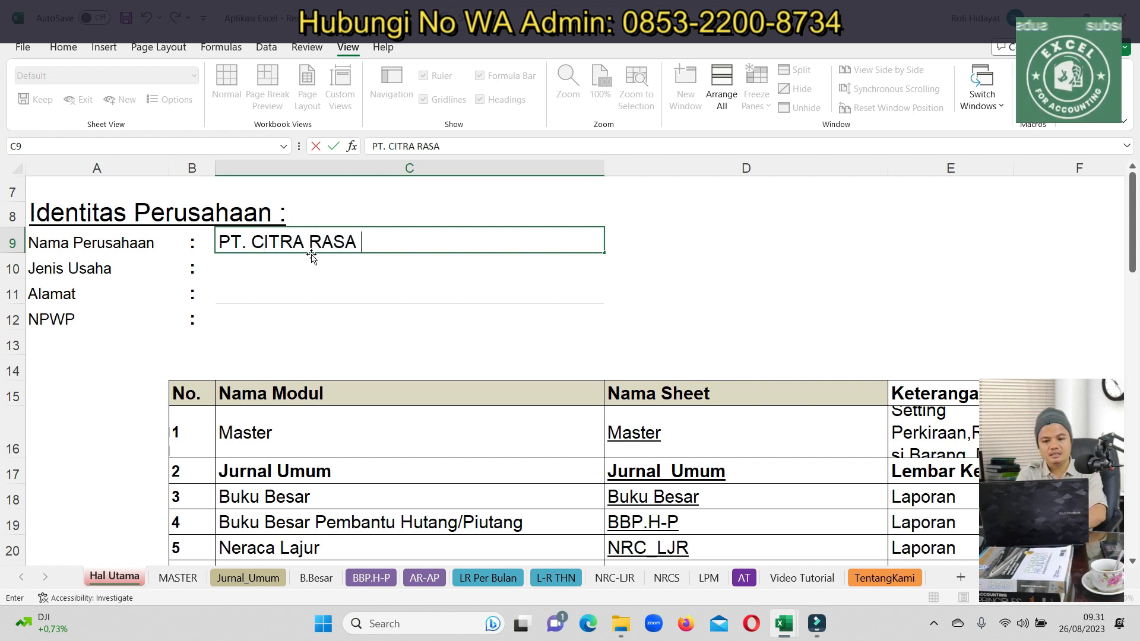
text(TARA)
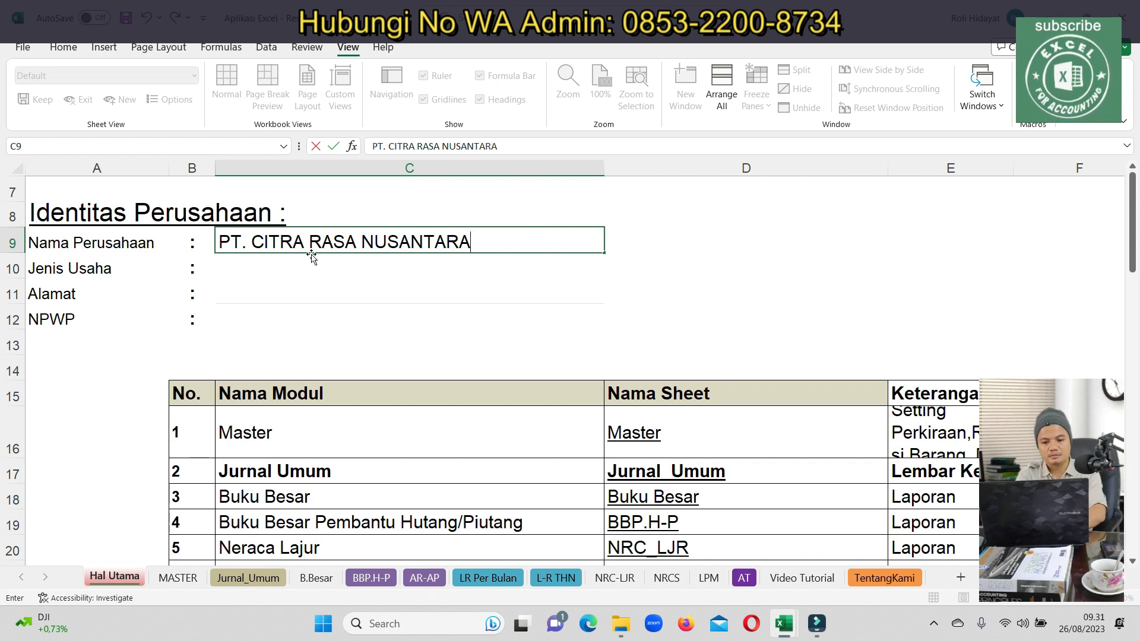
key(Return)
click(321, 248)
drag(520, 144, 284, 151)
key(ctrl+c)
click(268, 281)
scroll(267, 280, down, 6)
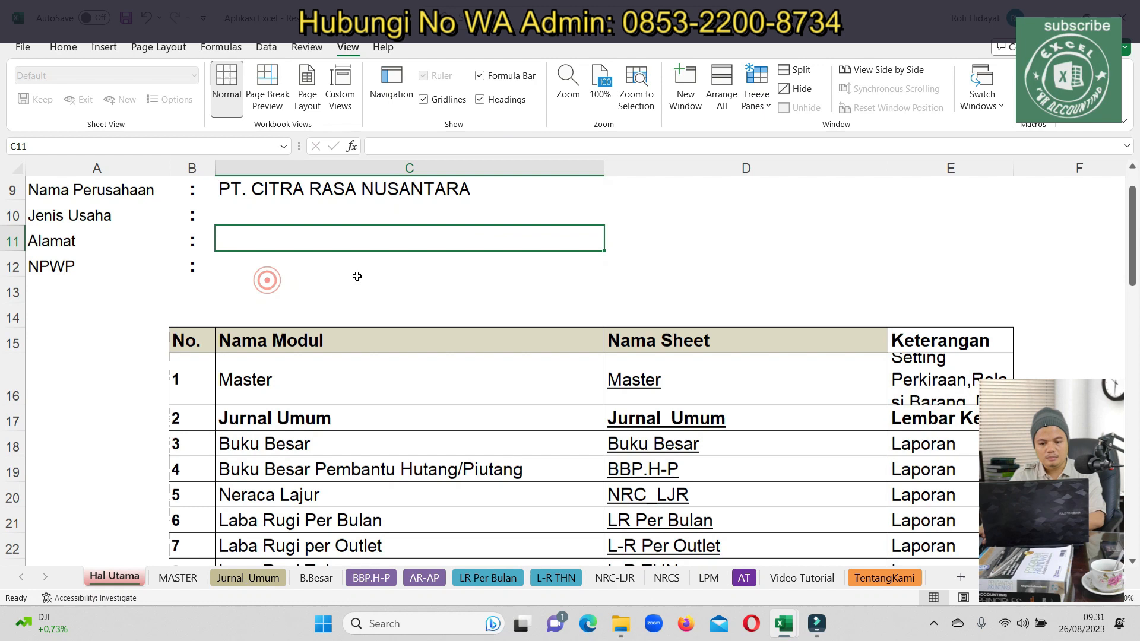
Unhide the hidden rows in the selection starting at row 51 via Format > Hide & Unhide
scroll(219, 347, up, 3)
scroll(219, 350, down, 1)
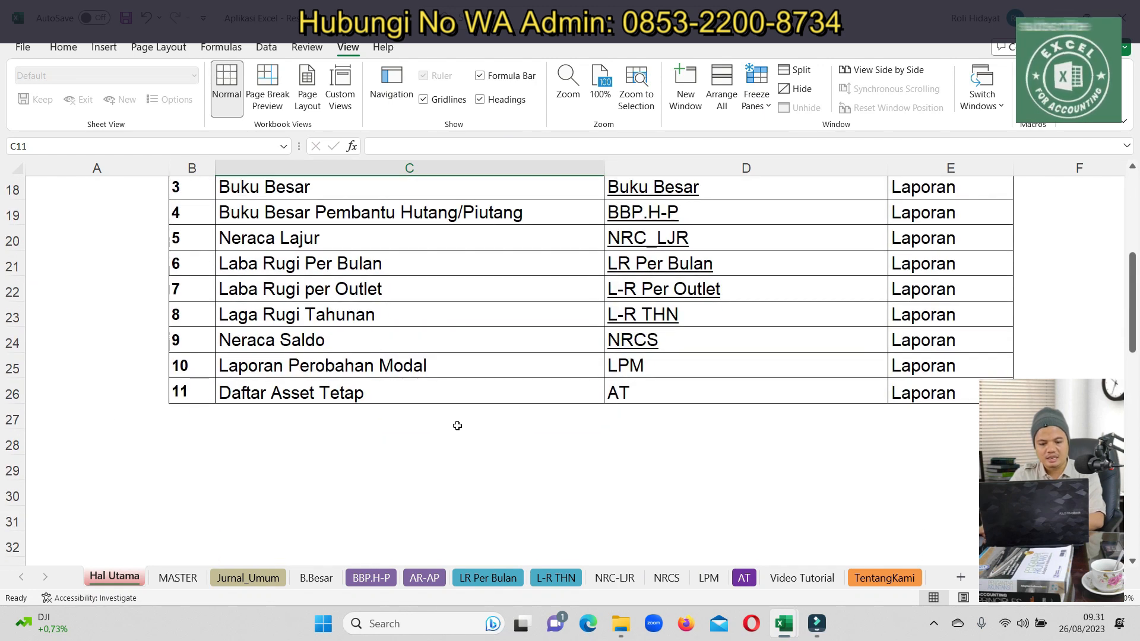
scroll(162, 427, down, 11)
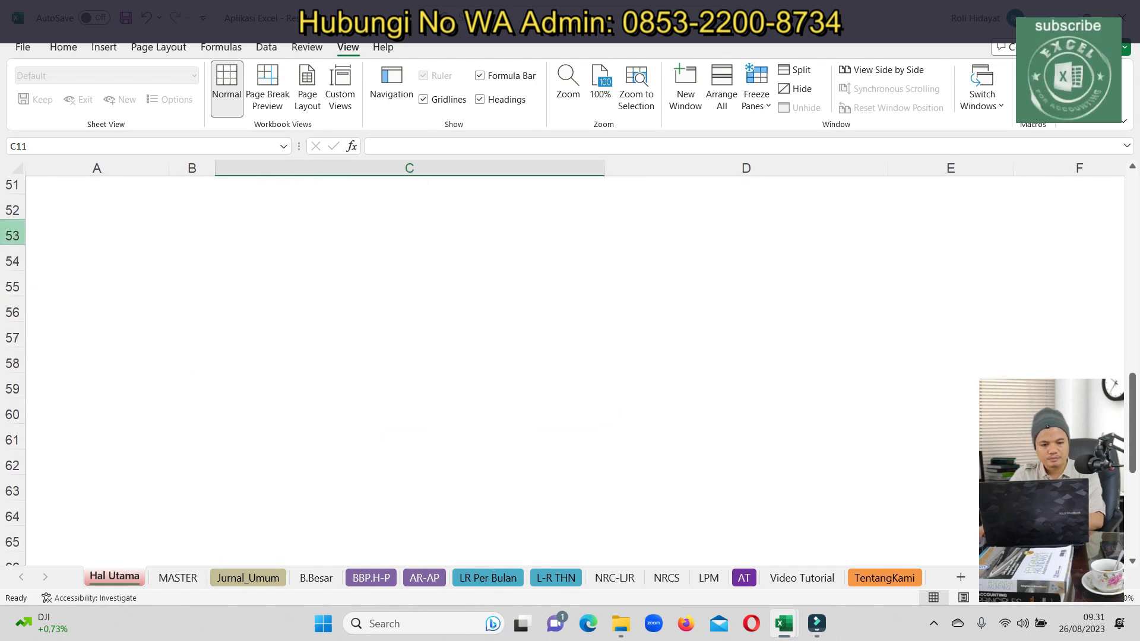
drag(12, 188, 12, 551)
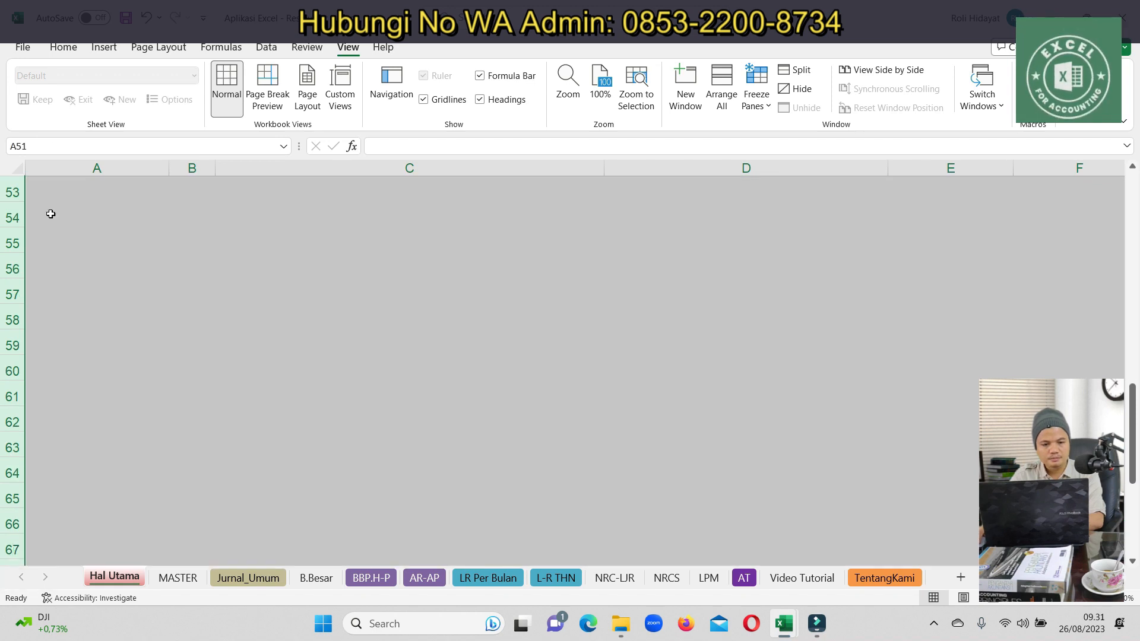
click(63, 47)
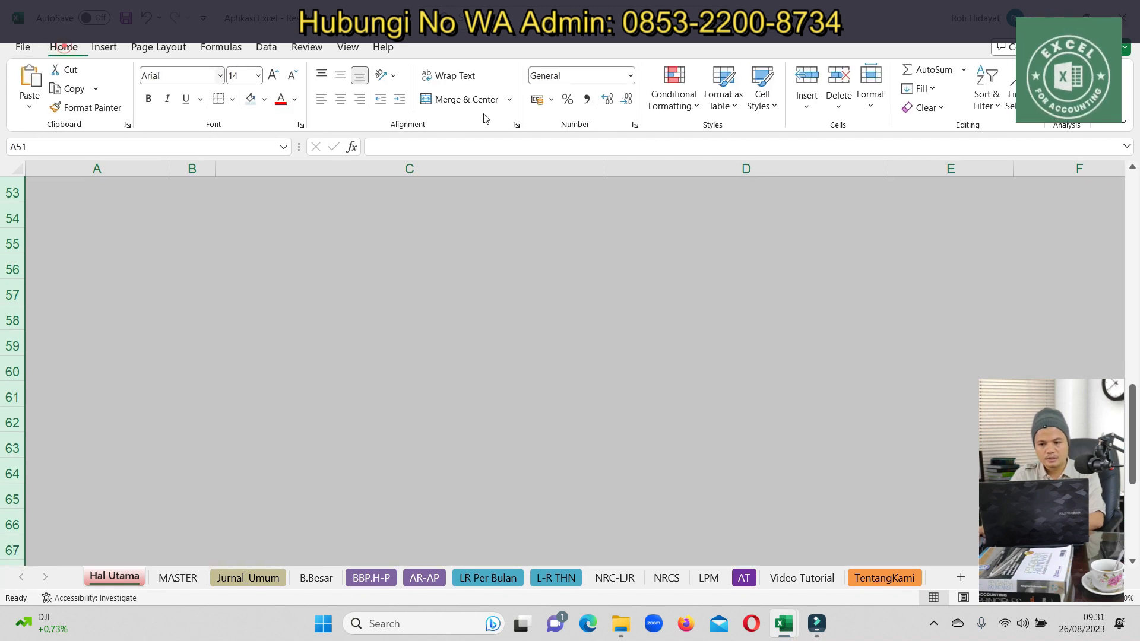
click(869, 98)
mouse_move(914, 282)
click(1021, 351)
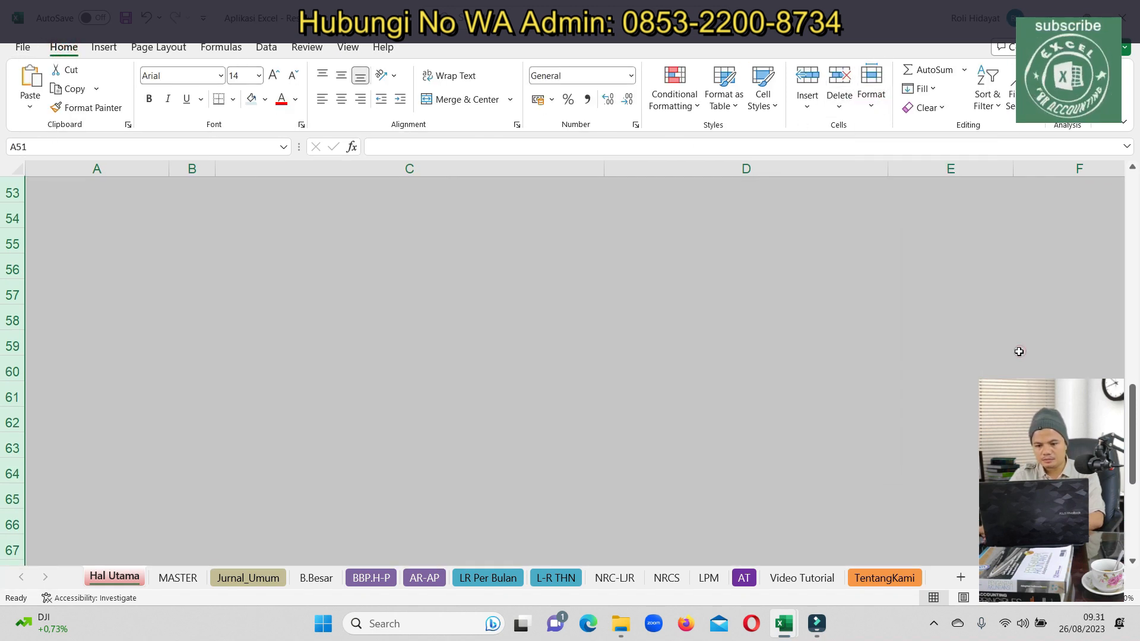
drag(1130, 369, 1128, 306)
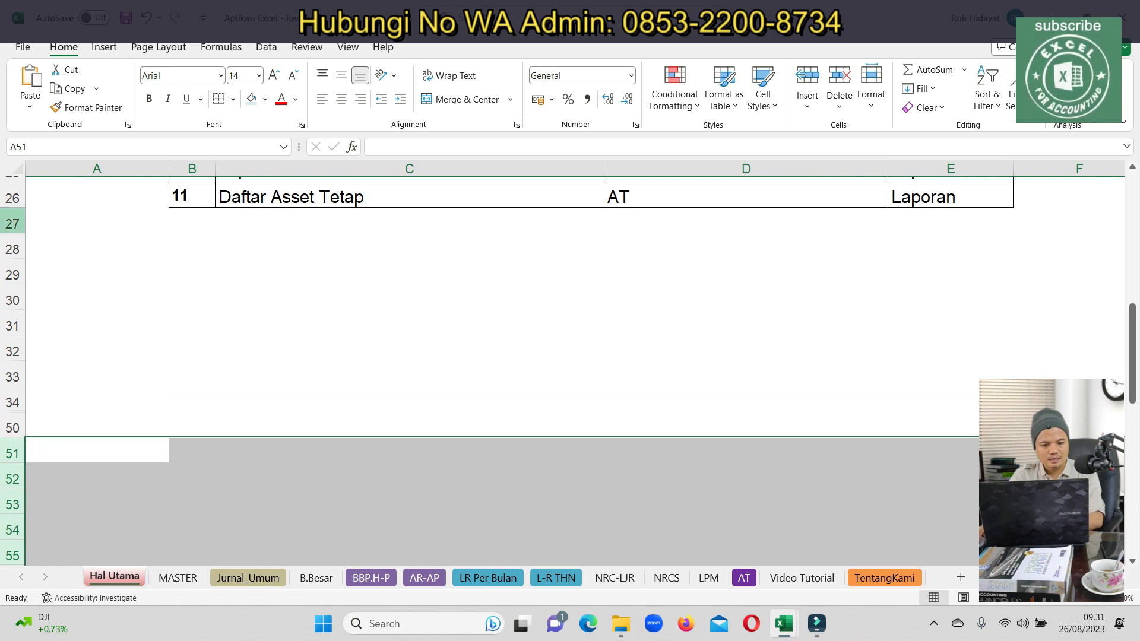
Unhide rows 26–57 to reveal the full month table
click(142, 330)
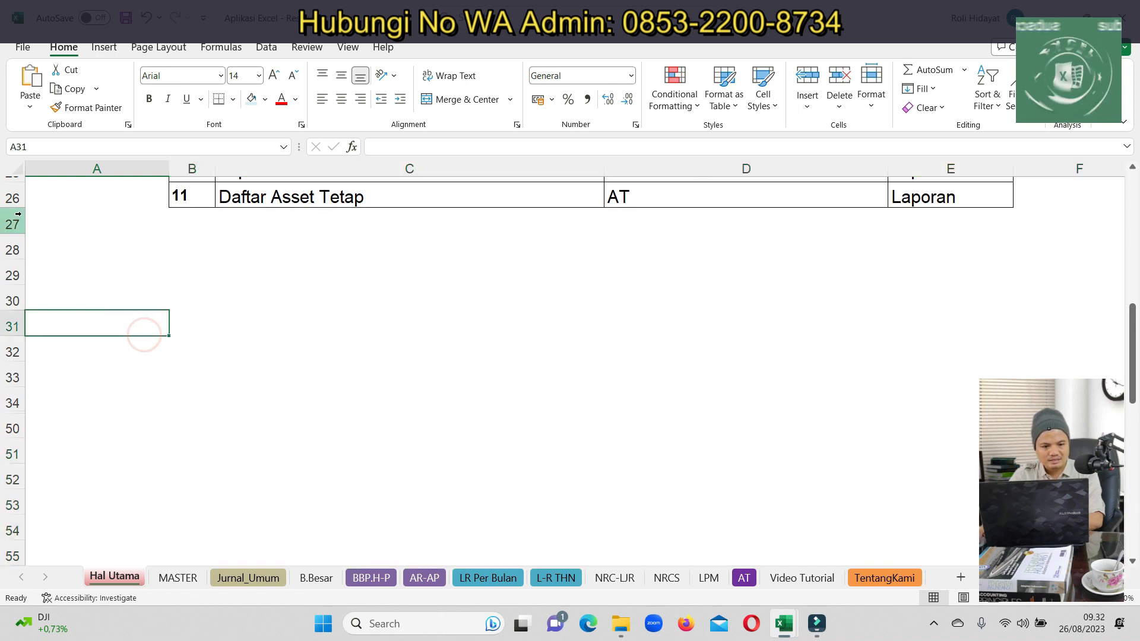
drag(13, 202, 11, 525)
click(871, 101)
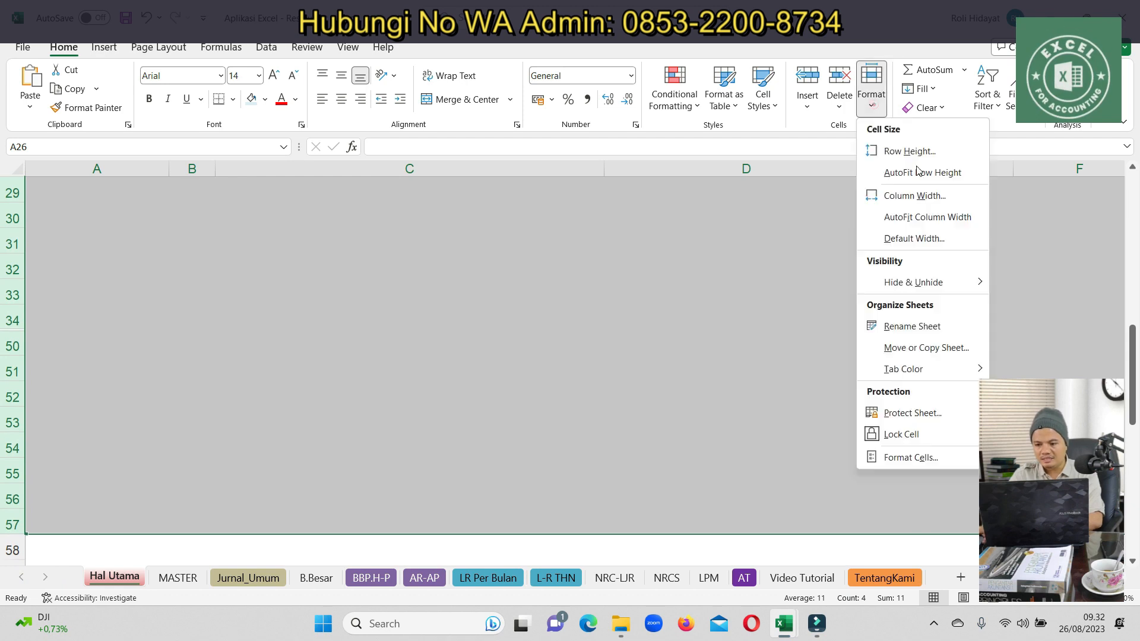
mouse_move(937, 289)
click(1072, 348)
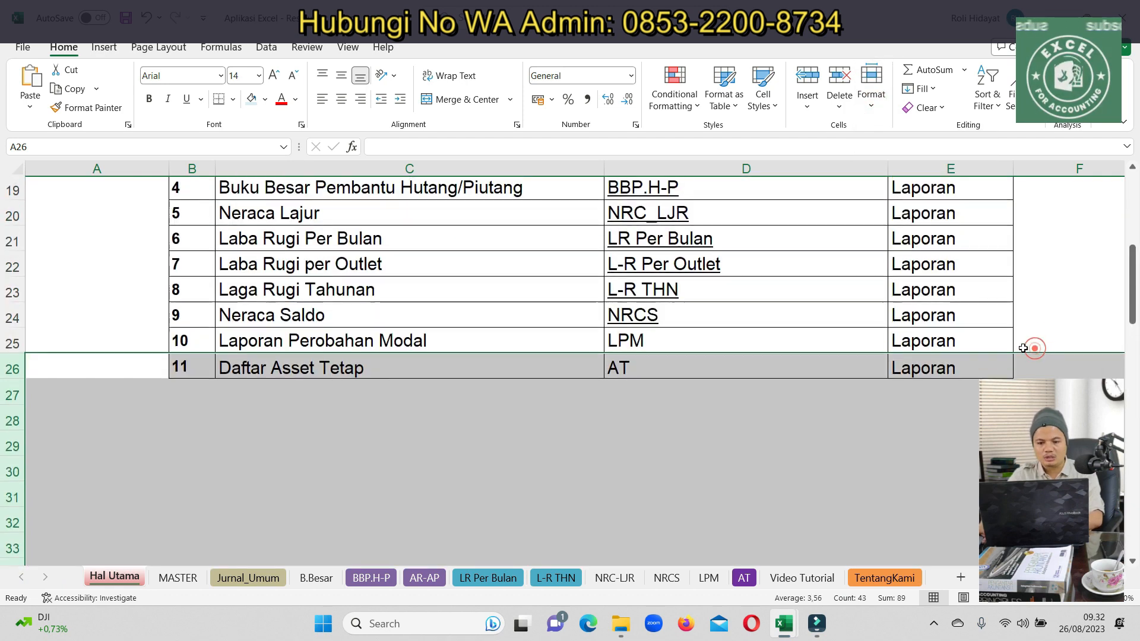
scroll(820, 291, down, 5)
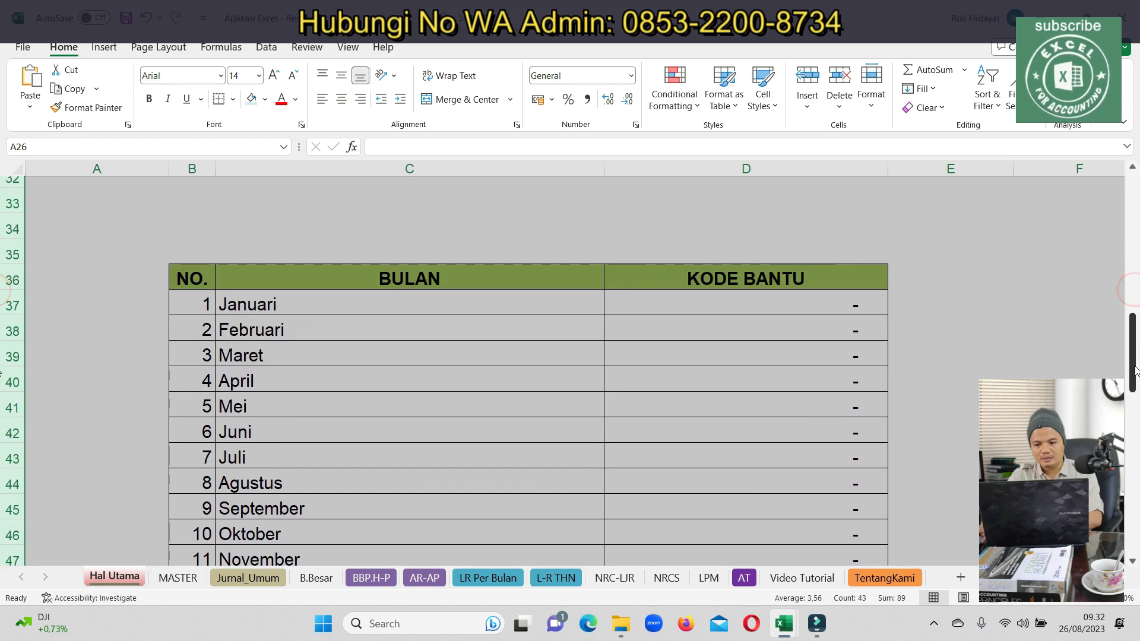
Paste PT. CITRA RASA NUSANTARA into D37's KODE BANTU formula and fill it down to D48
double_click(780, 274)
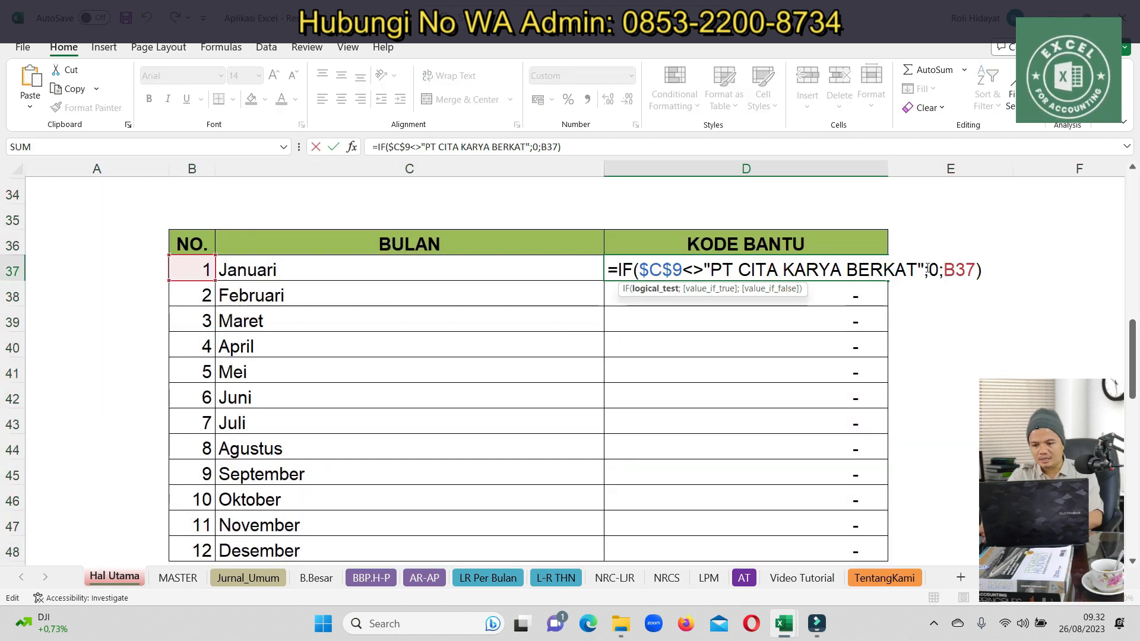
drag(916, 270, 710, 271)
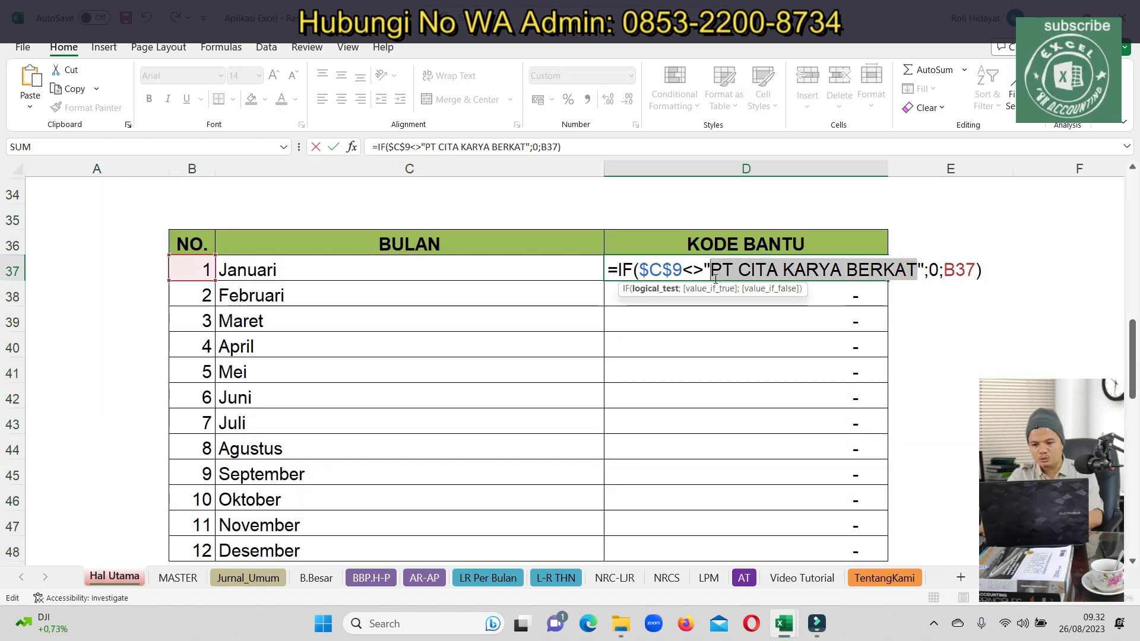
key(ctrl+v)
key(Return)
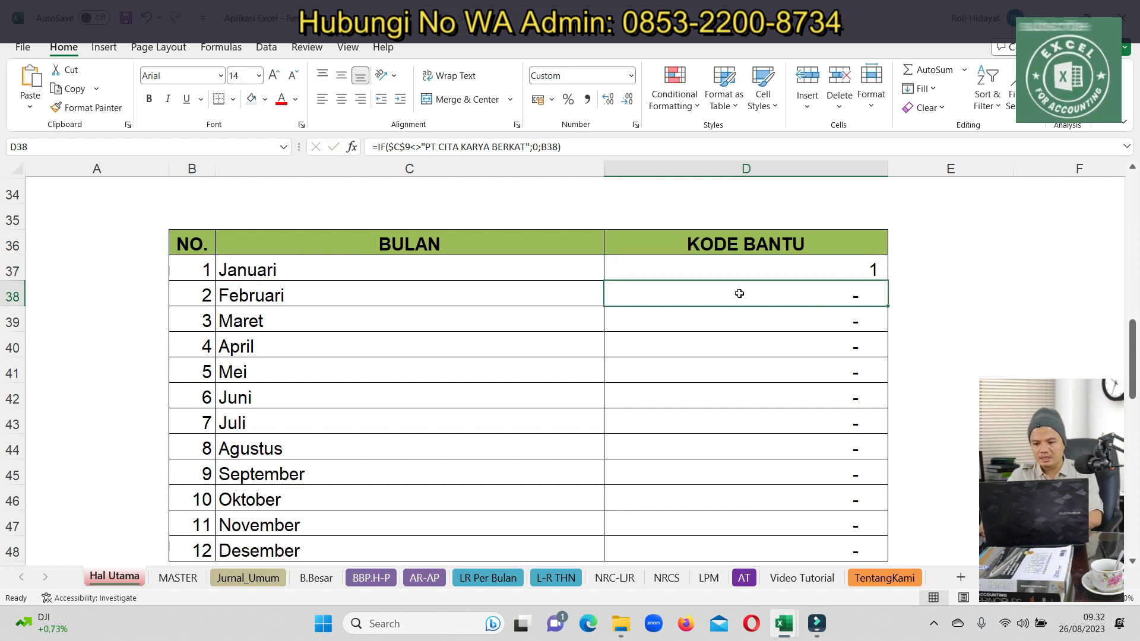
click(878, 269)
drag(888, 281, 855, 474)
click(943, 465)
scroll(1137, 375, up, 1)
scroll(812, 222, up, 10)
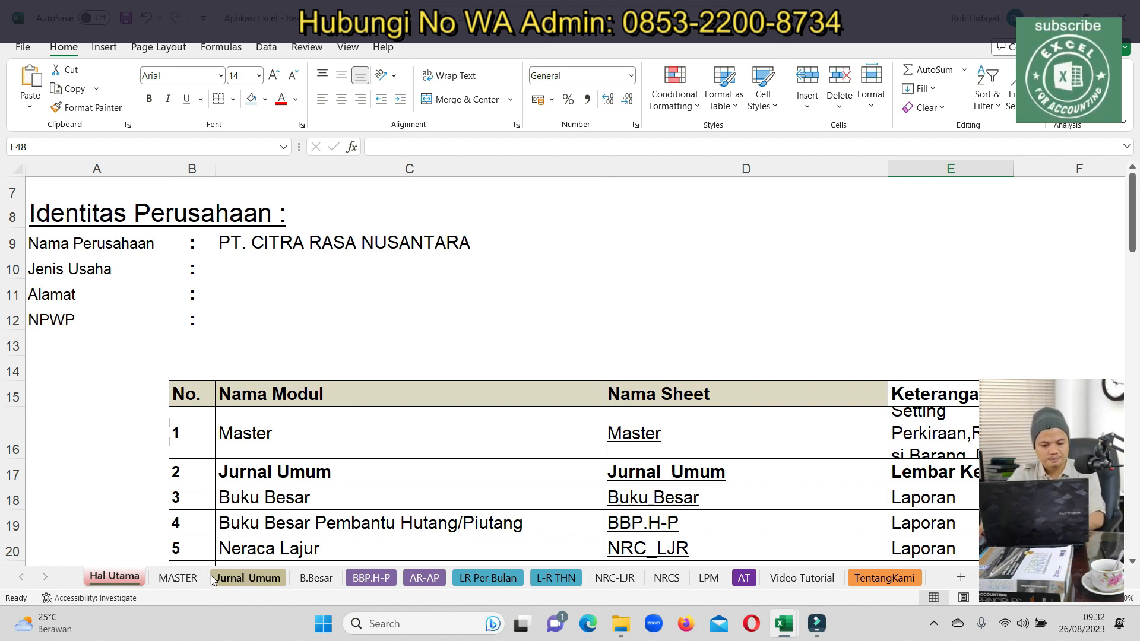
On Jurnal_Umum, set row 13's account to SEWA DIBAYAR DIMUKA
click(238, 578)
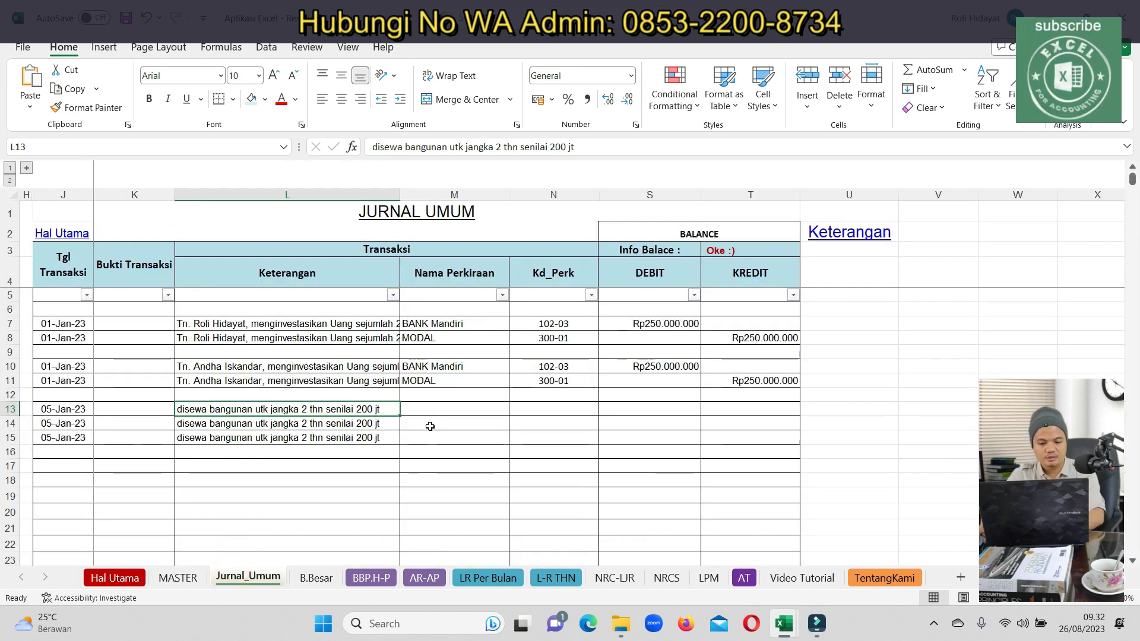
click(457, 414)
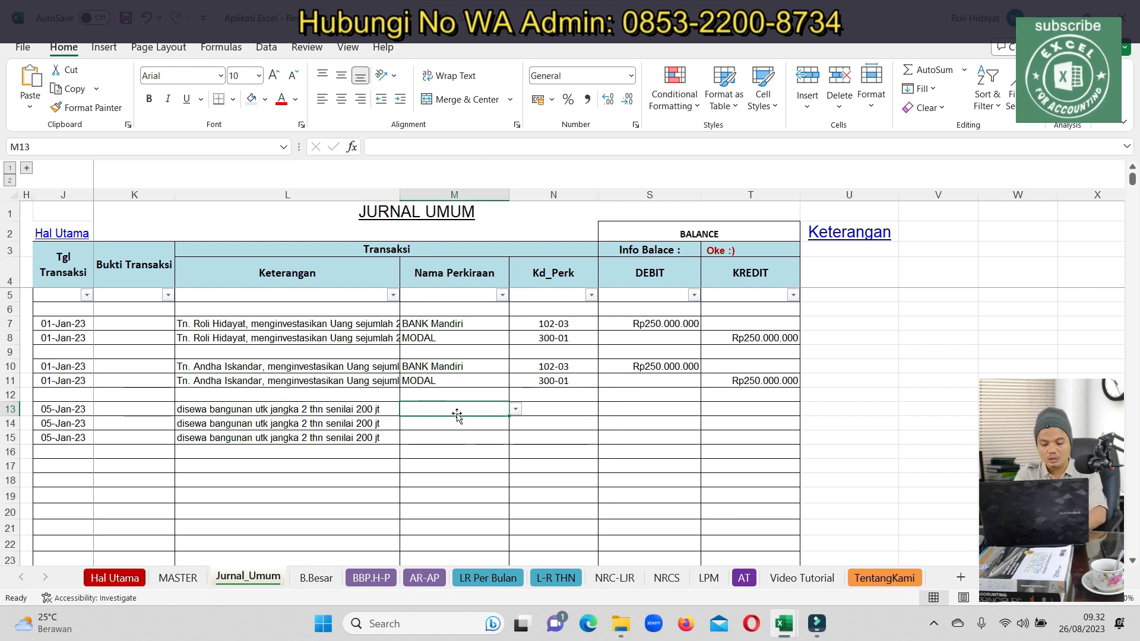
text(SEW)
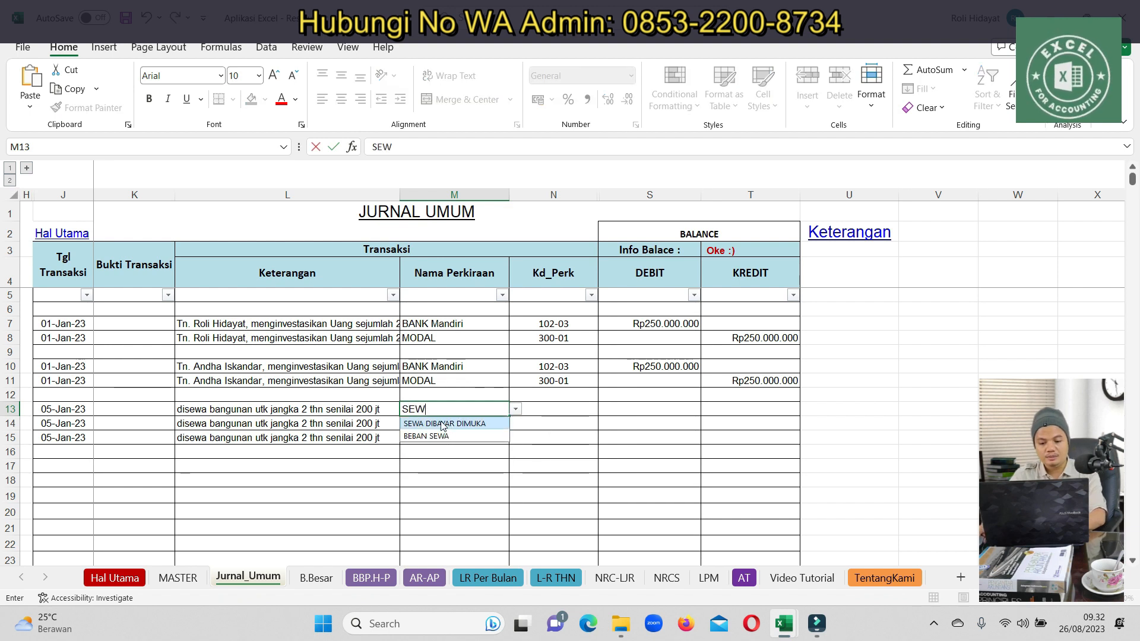
click(443, 424)
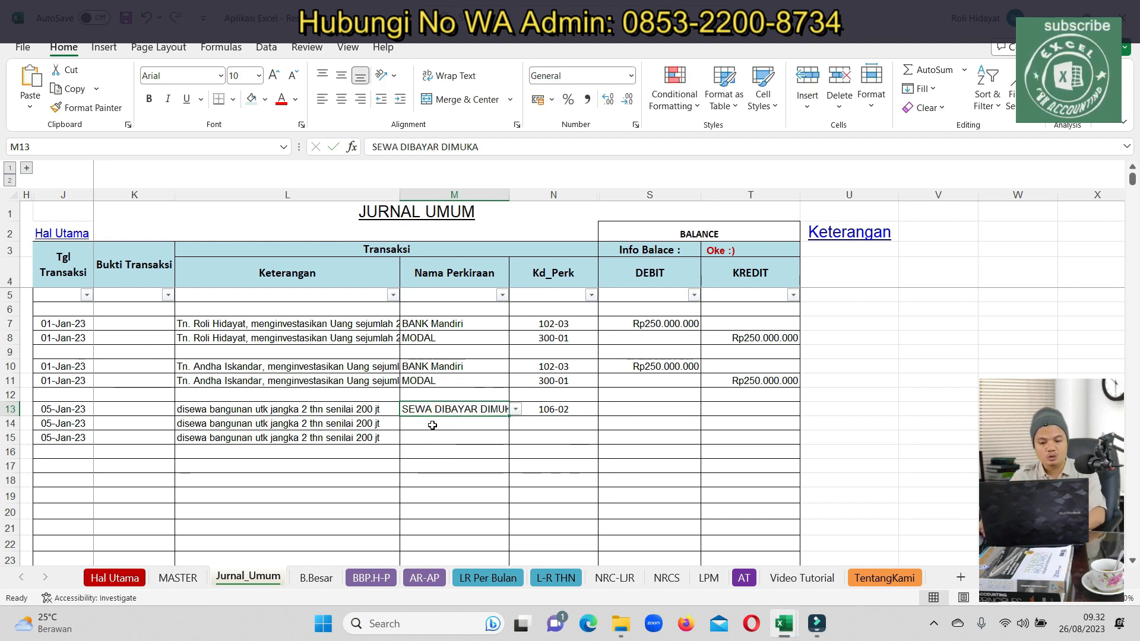
Set row 14's account to Utang PPH 4 AYAT 2 and row 15's to BANK Mandiri
click(432, 425)
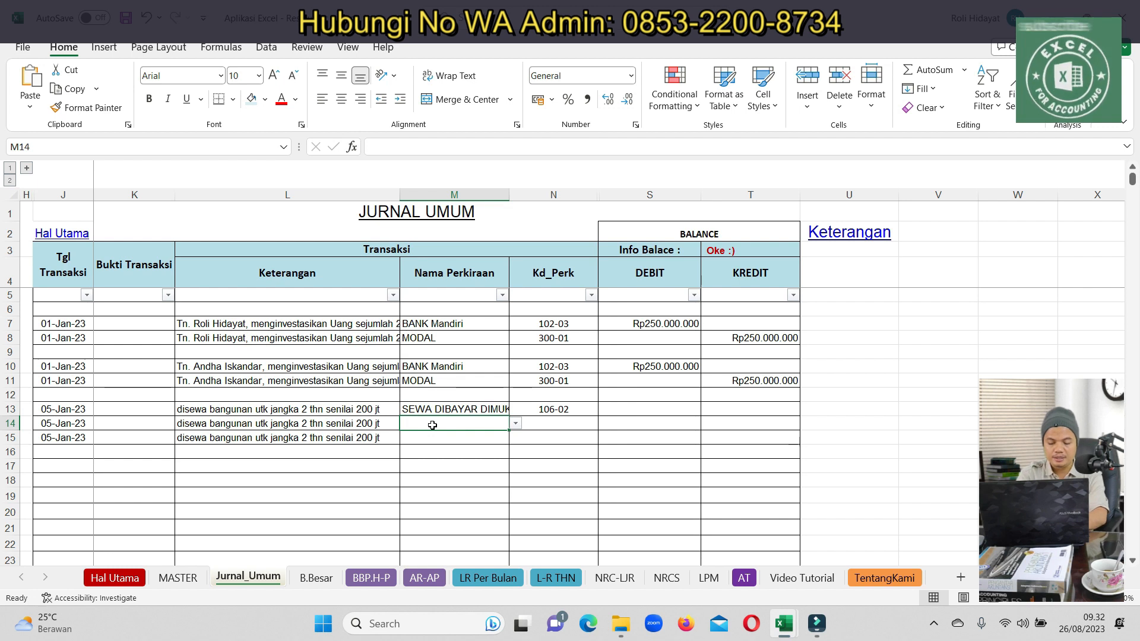
text(KAS)
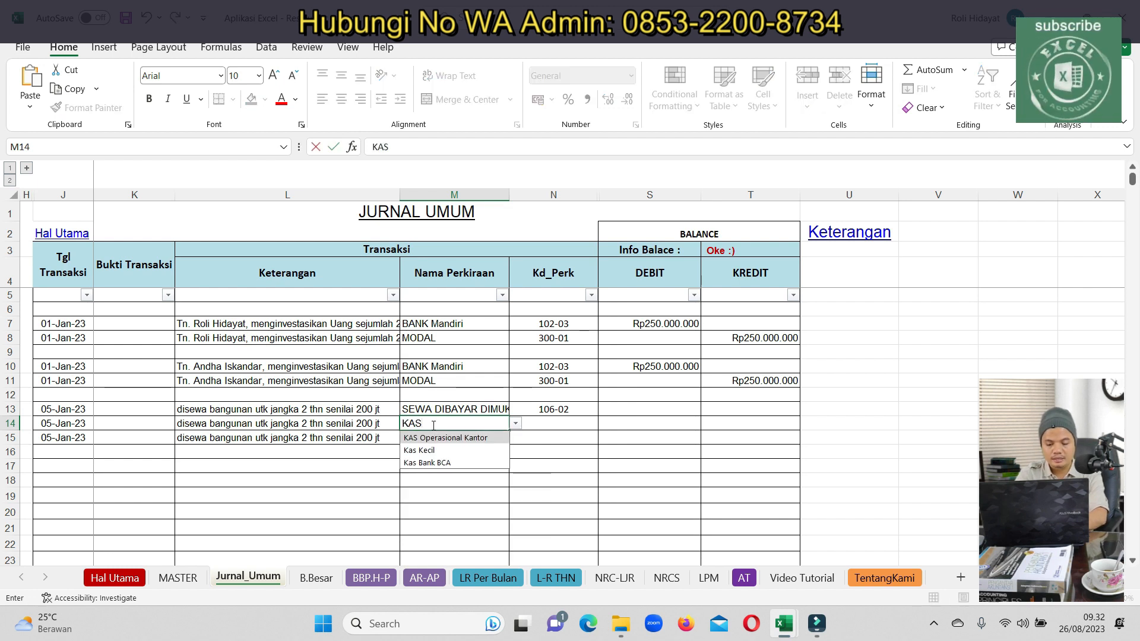
key(BackSpace)
key(BackSpace)
key(BackSpace)
text(P)
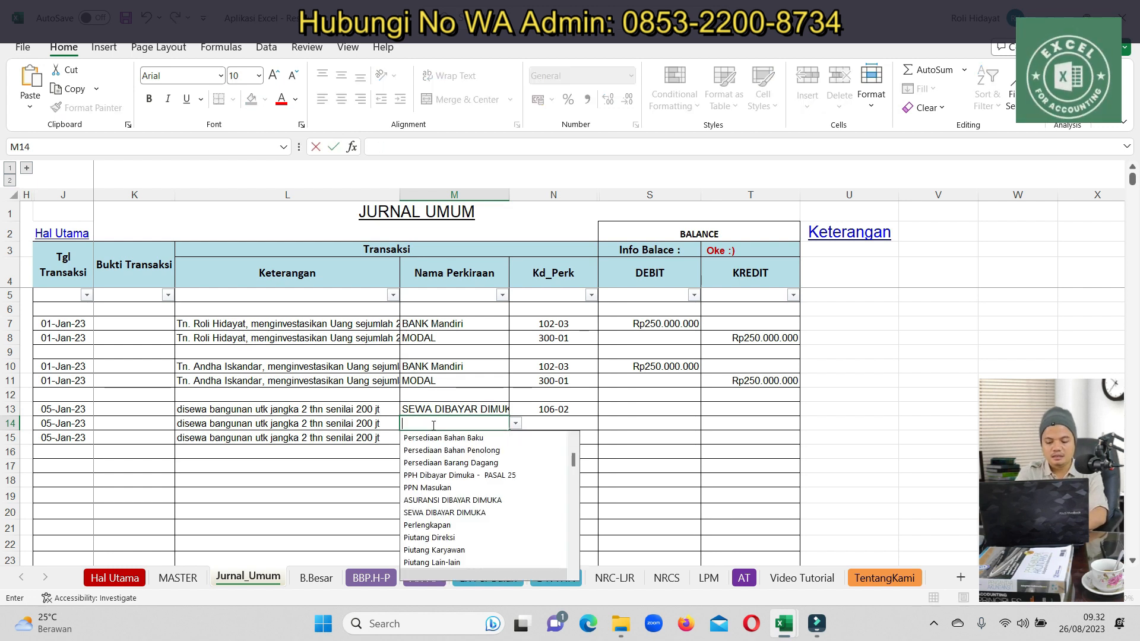
text(PH)
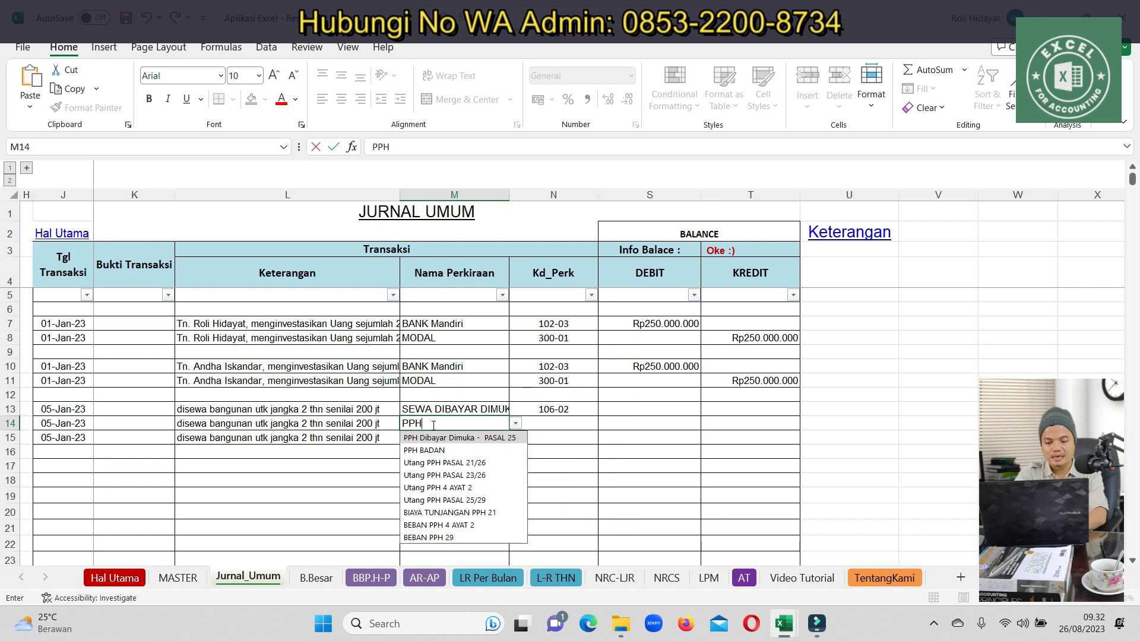
click(450, 493)
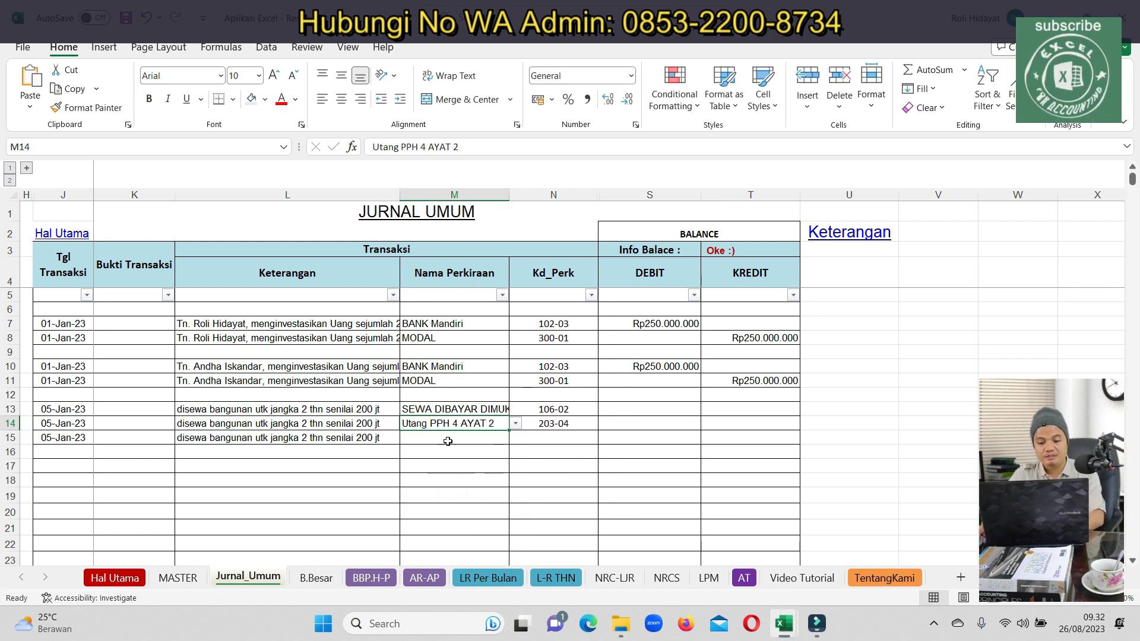
click(447, 440)
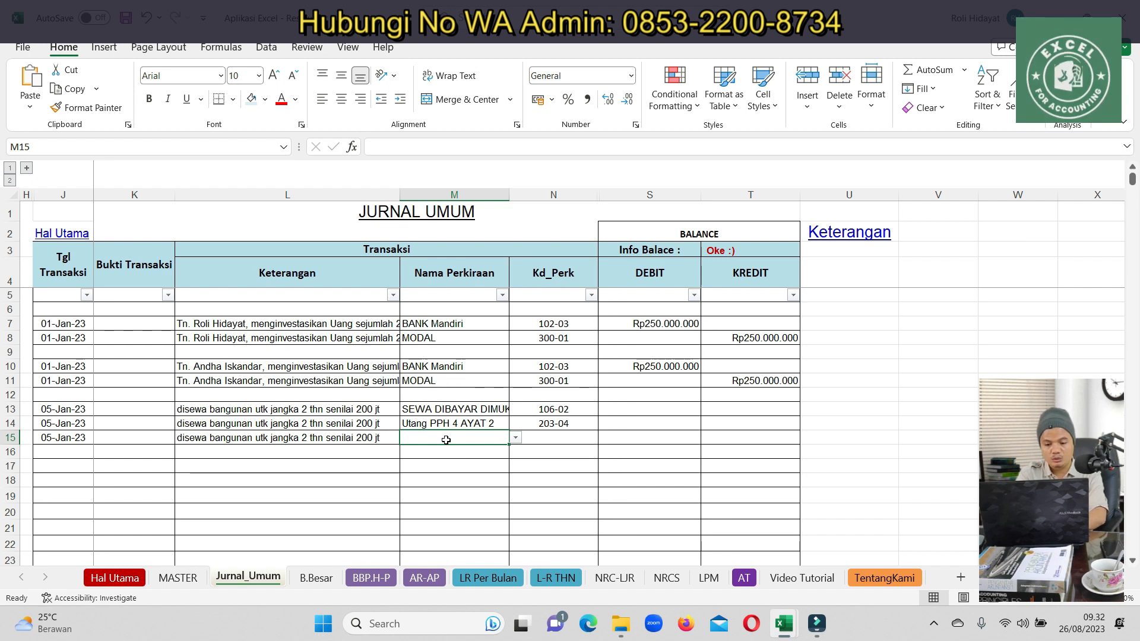
text(BANK)
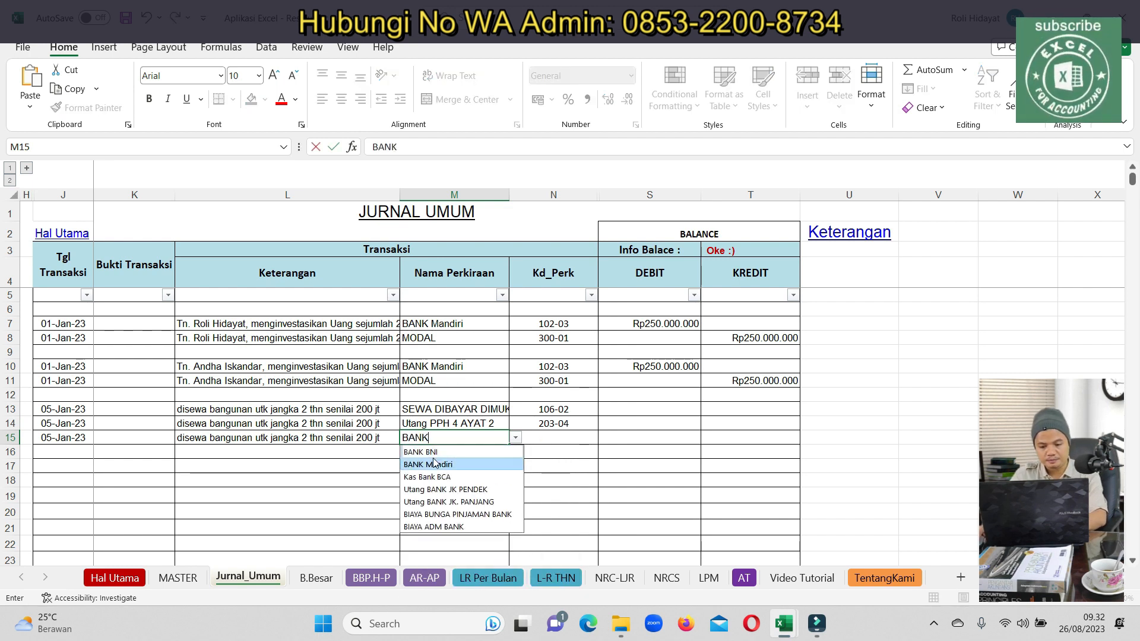
click(423, 464)
Enter a Rp200.000.000 debit in S13 for the rent entry
click(647, 448)
click(659, 414)
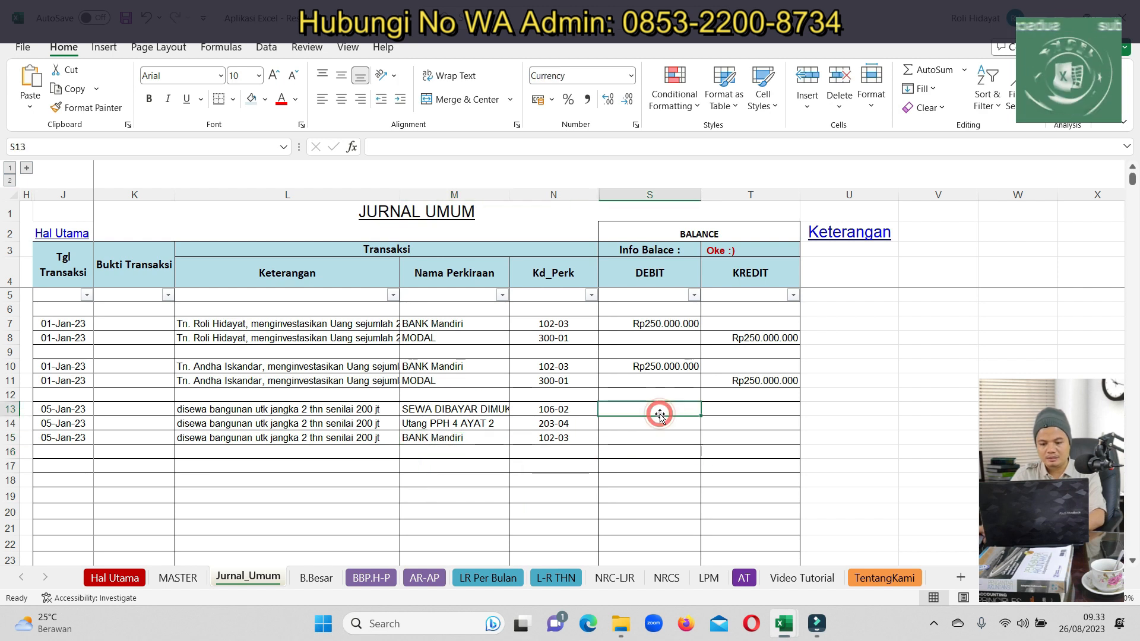
text(20000000)
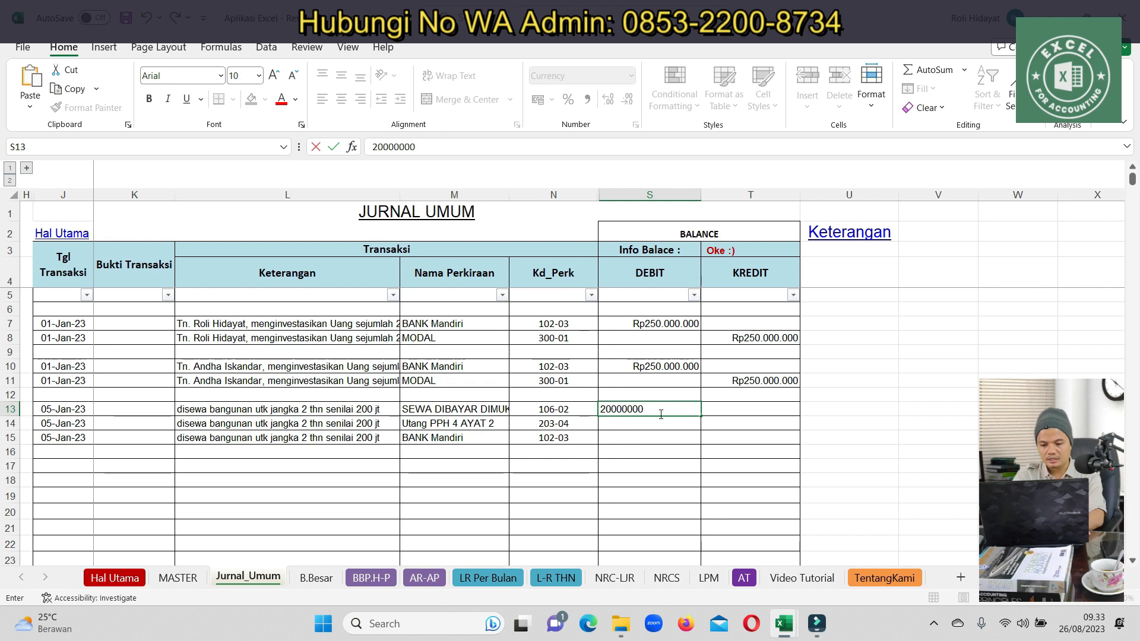
key(ctrl+Return)
text(20000)
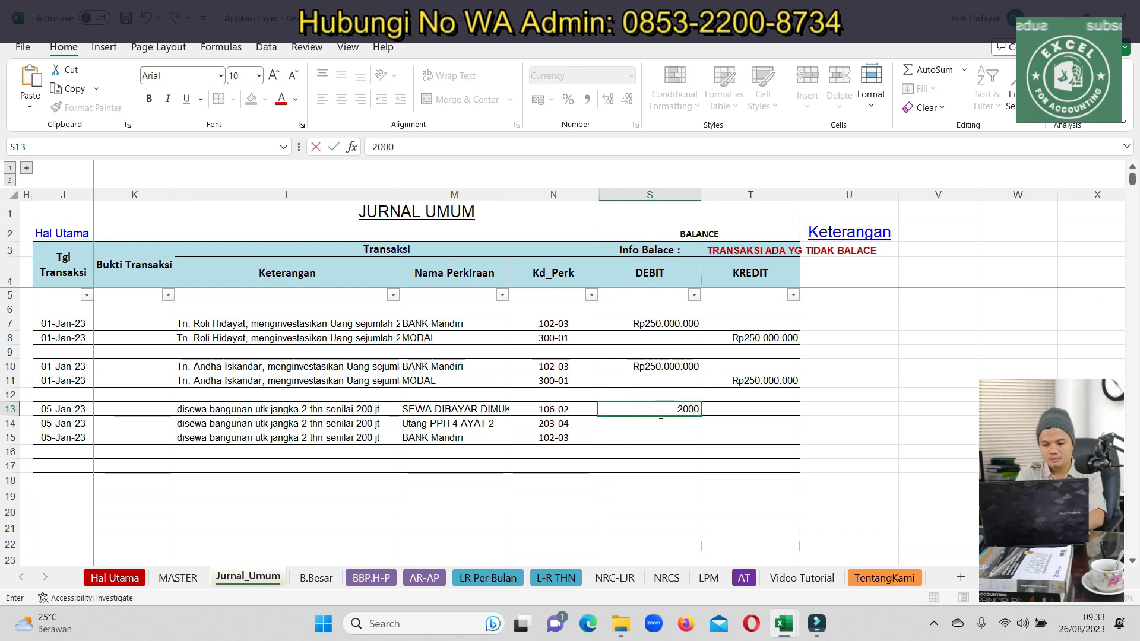
key(Tab)
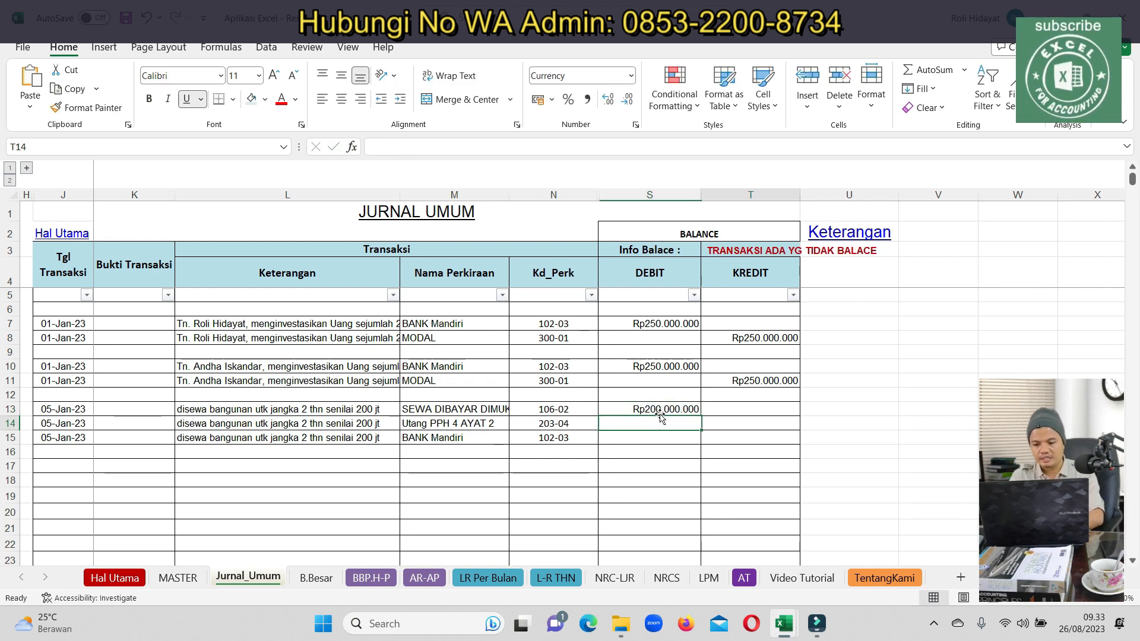
key(Down)
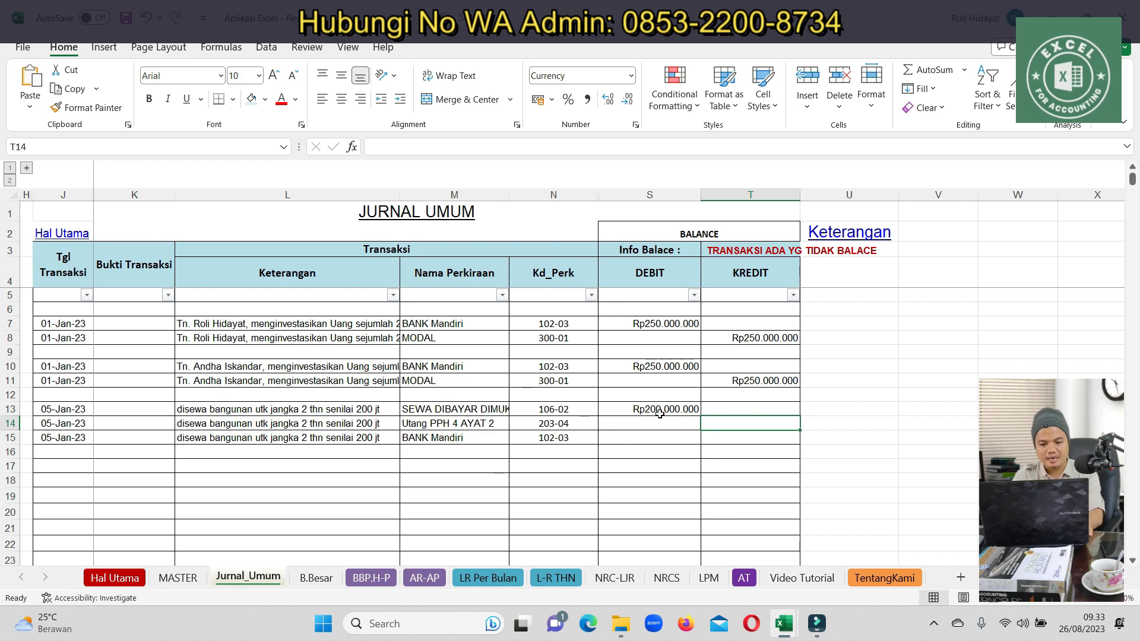
Enter credits of Rp20.000.000 in T14 and Rp180.000.000 in T15, then review the entry
text(2)
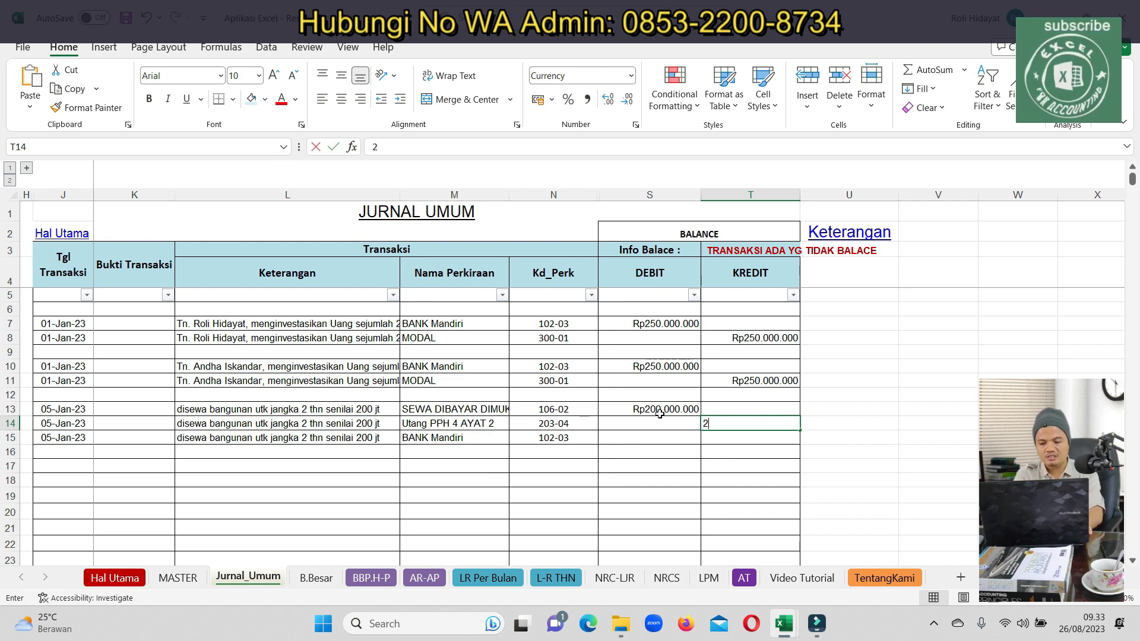
text(0000000)
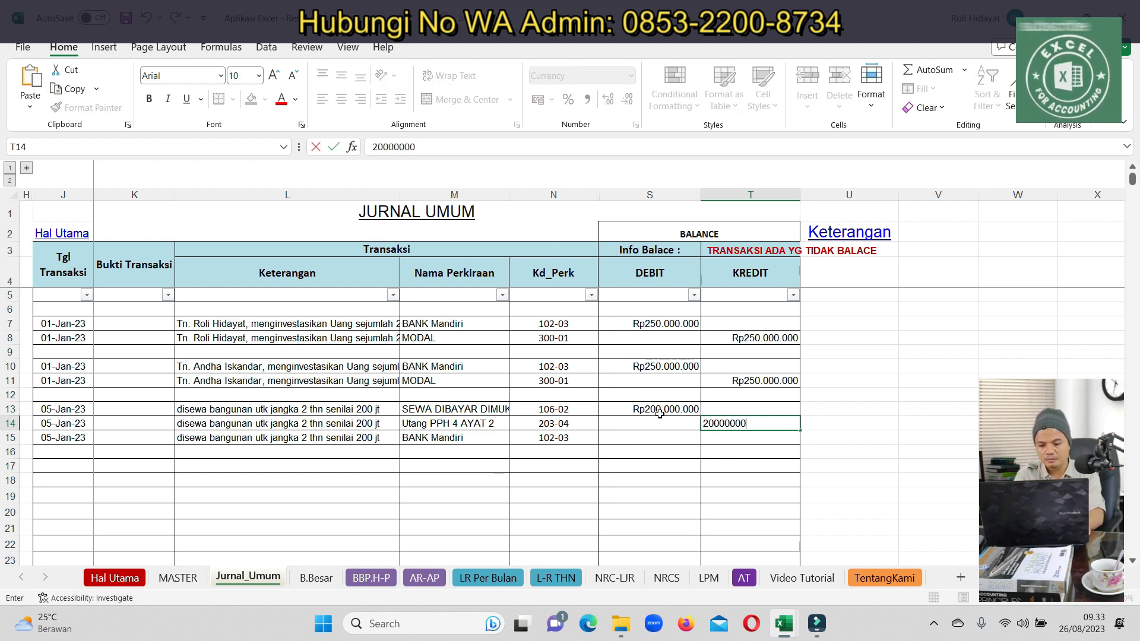
text(0)
key(Return)
key(Up)
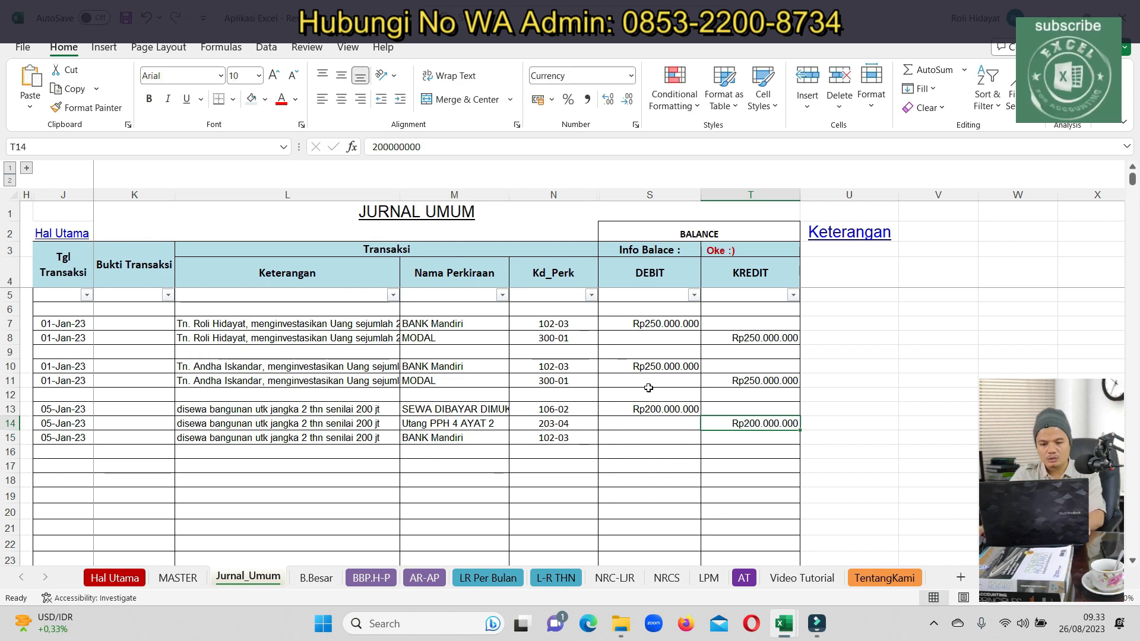
click(437, 149)
key(BackSpace)
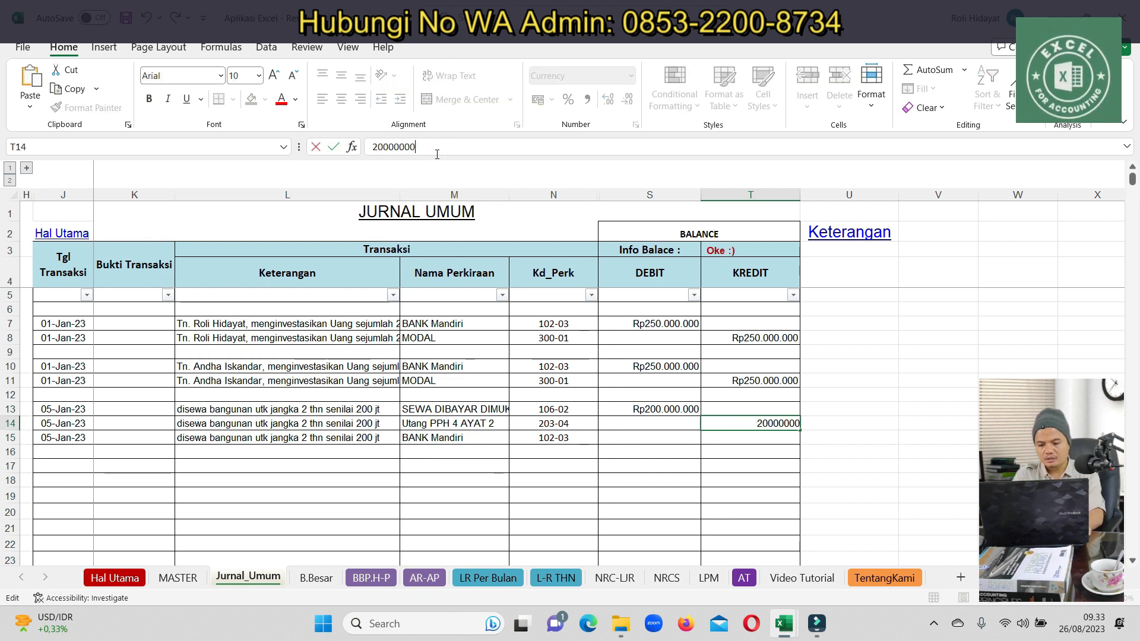
key(Return)
text(180000000)
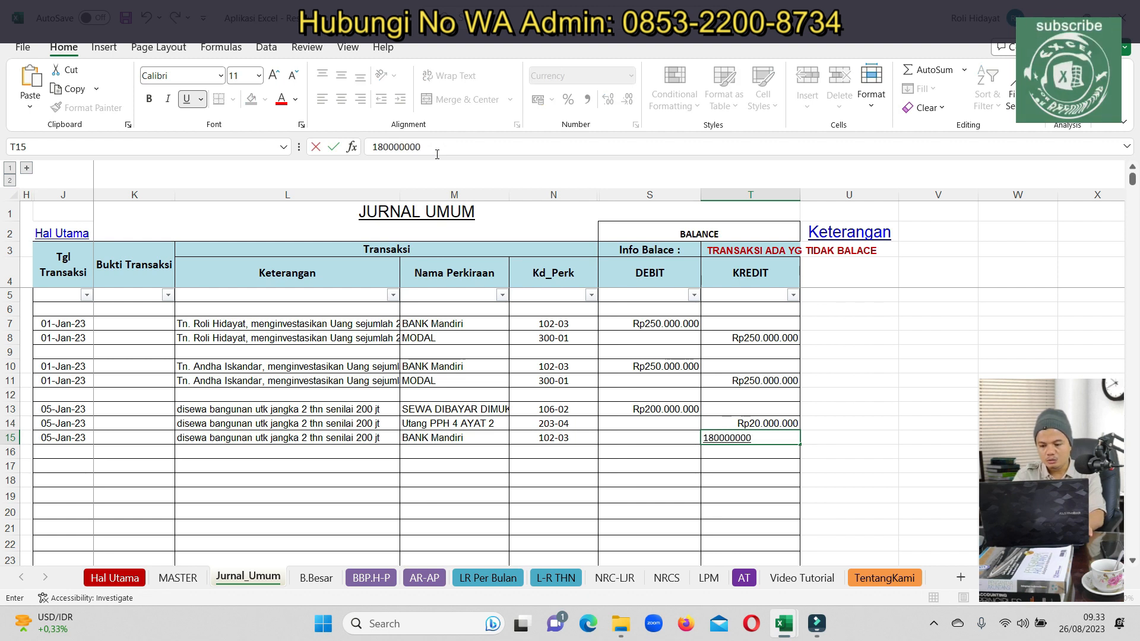
key(Return)
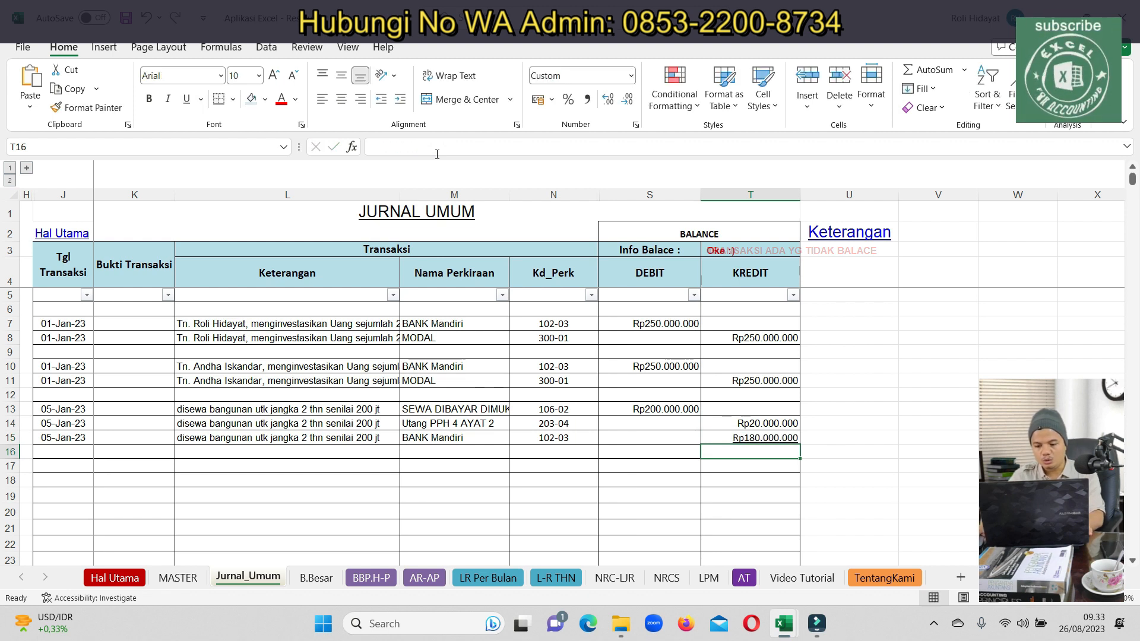
click(306, 408)
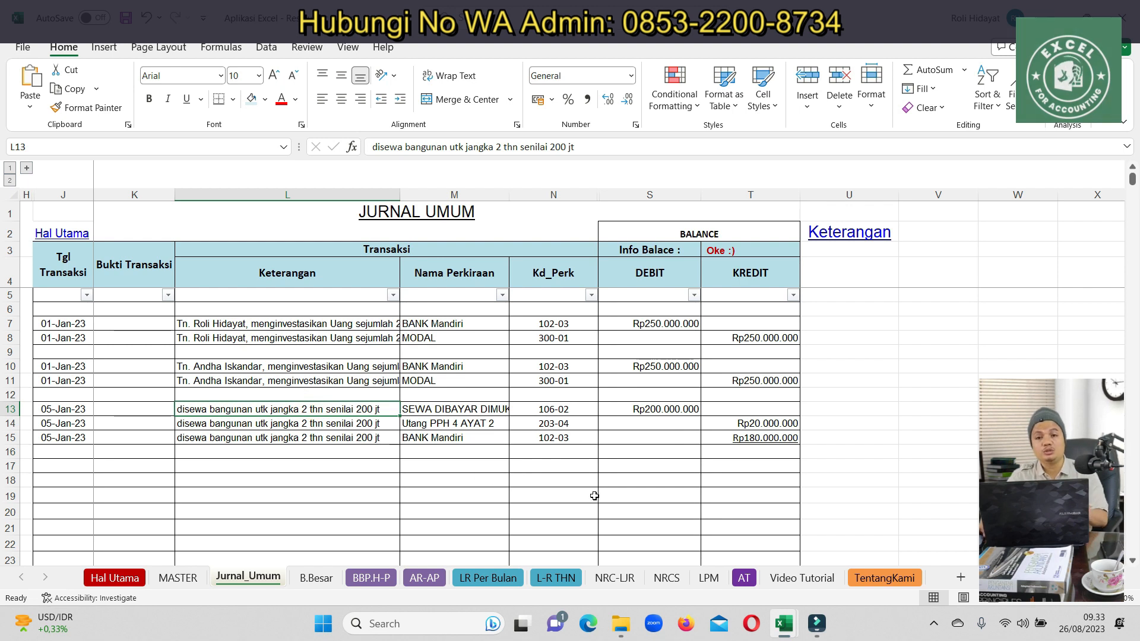
click(89, 425)
click(191, 469)
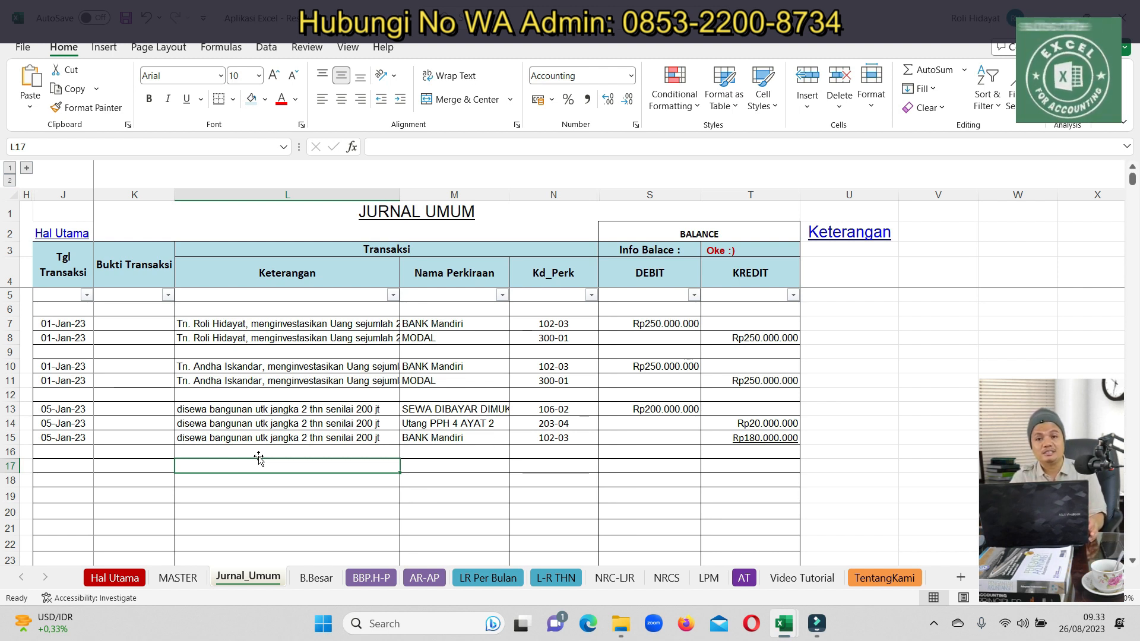
Copy the dates into rows 17–18 and change both to 06-Jan-23
drag(88, 426, 83, 439)
key(ctrl+c)
click(63, 468)
key(ctrl+v)
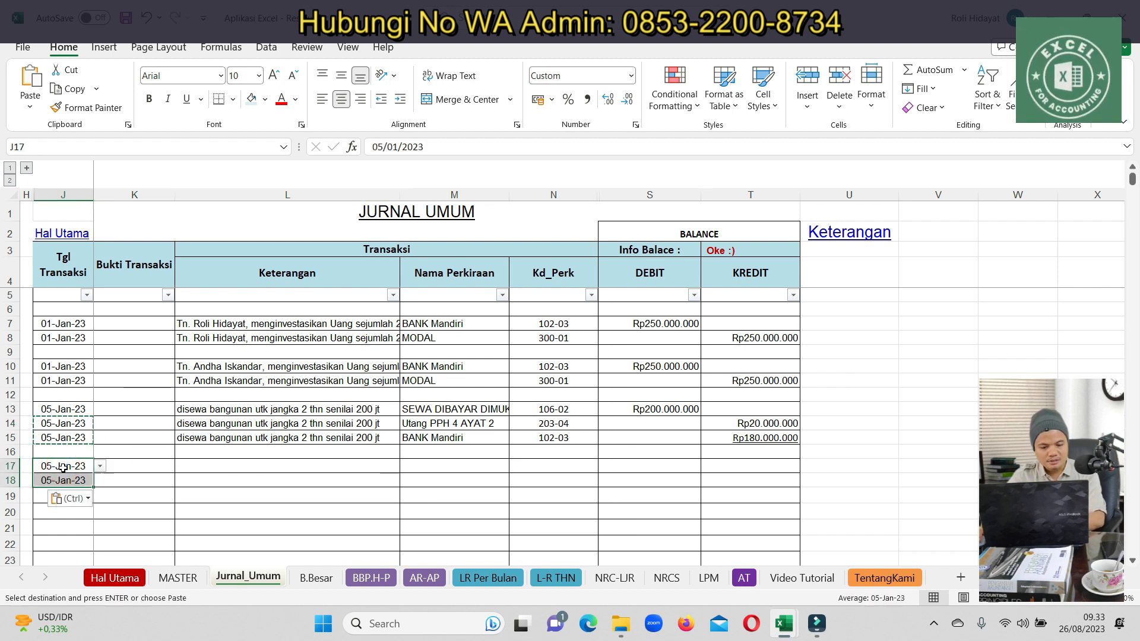
double_click(64, 467)
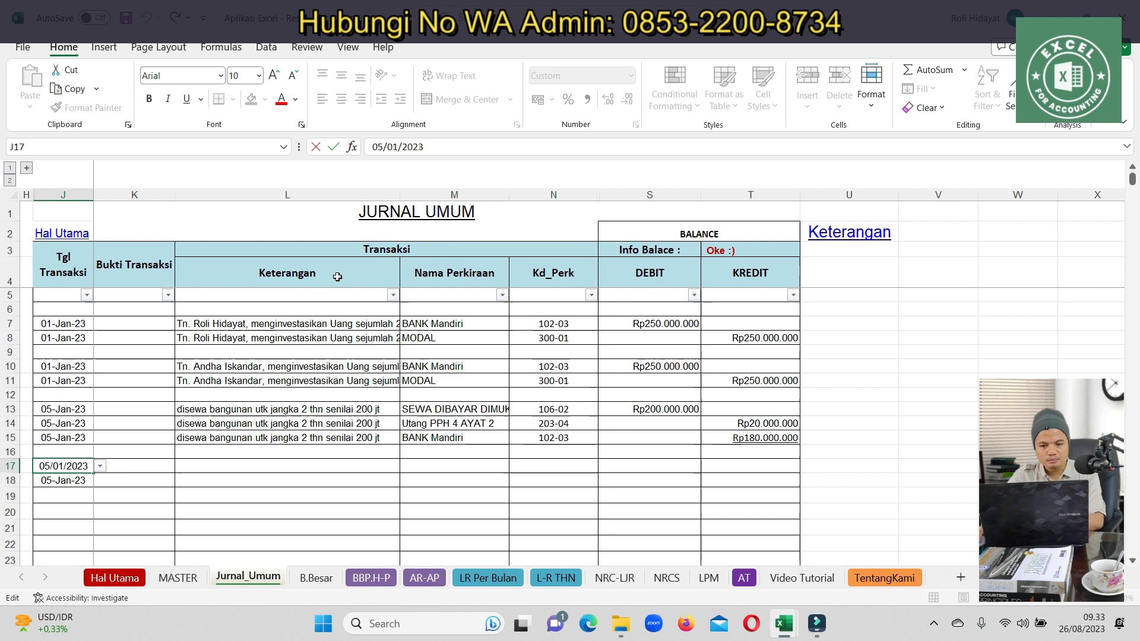
click(384, 147)
key(BackSpace)
text(6)
key(Return)
key(Up)
key(ctrl+c)
key(Down)
key(ctrl+v)
key(Up)
Type 'pembelian bahan baku senilai 20 jt' in L17 and copy it to L18
key(Right)
key(Right)
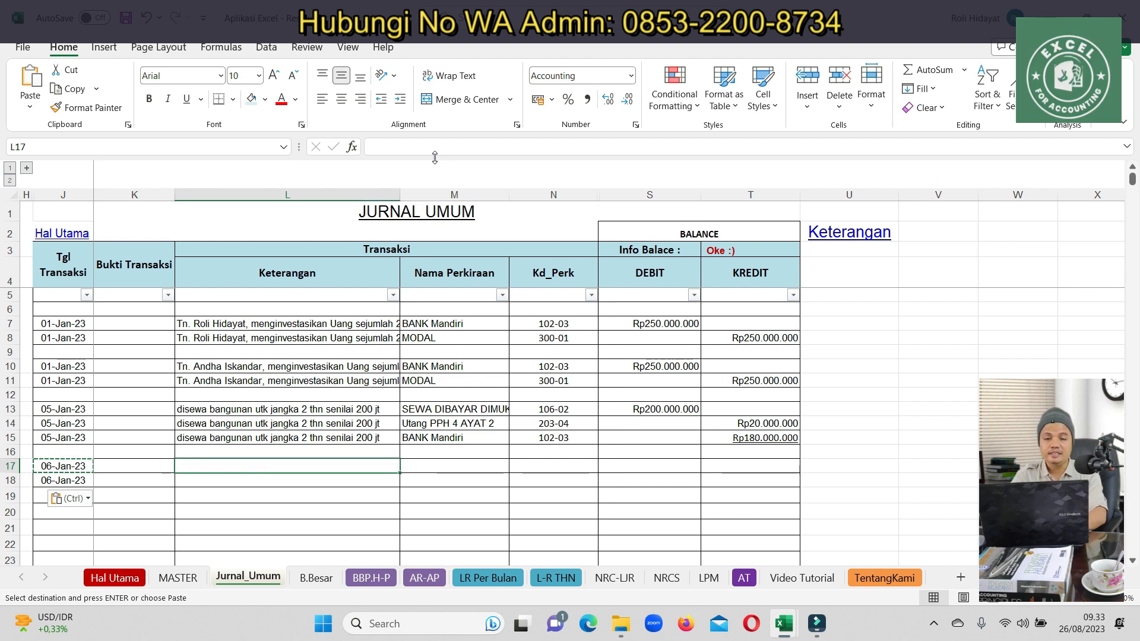
text(PEMBEL)
key(BackSpace)
key(BackSpace)
key(BackSpace)
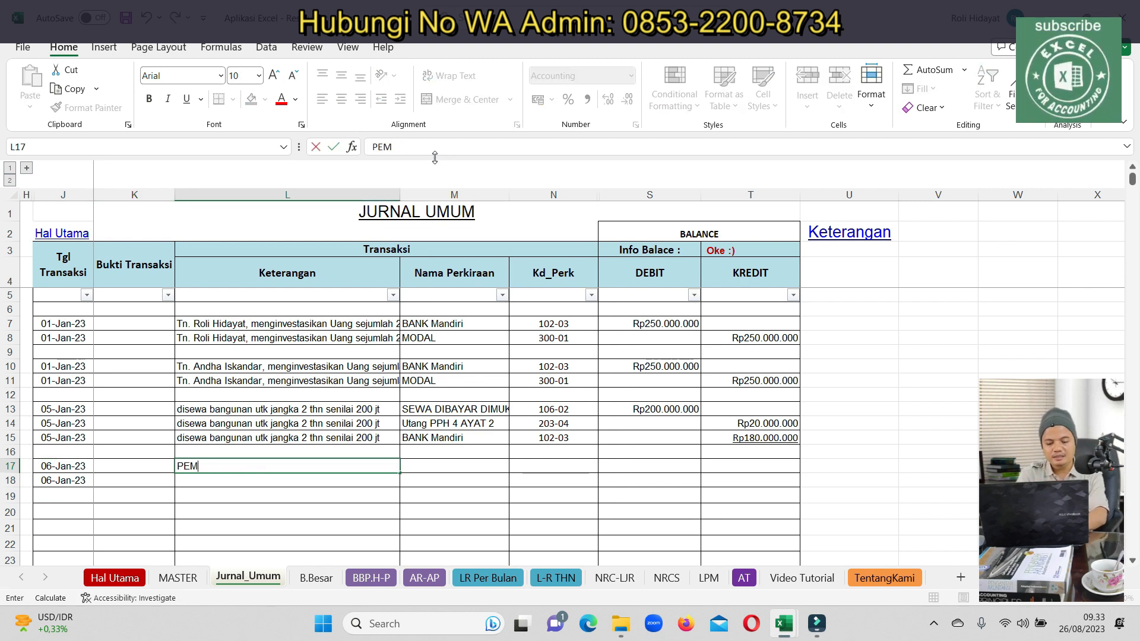
text(pembel)
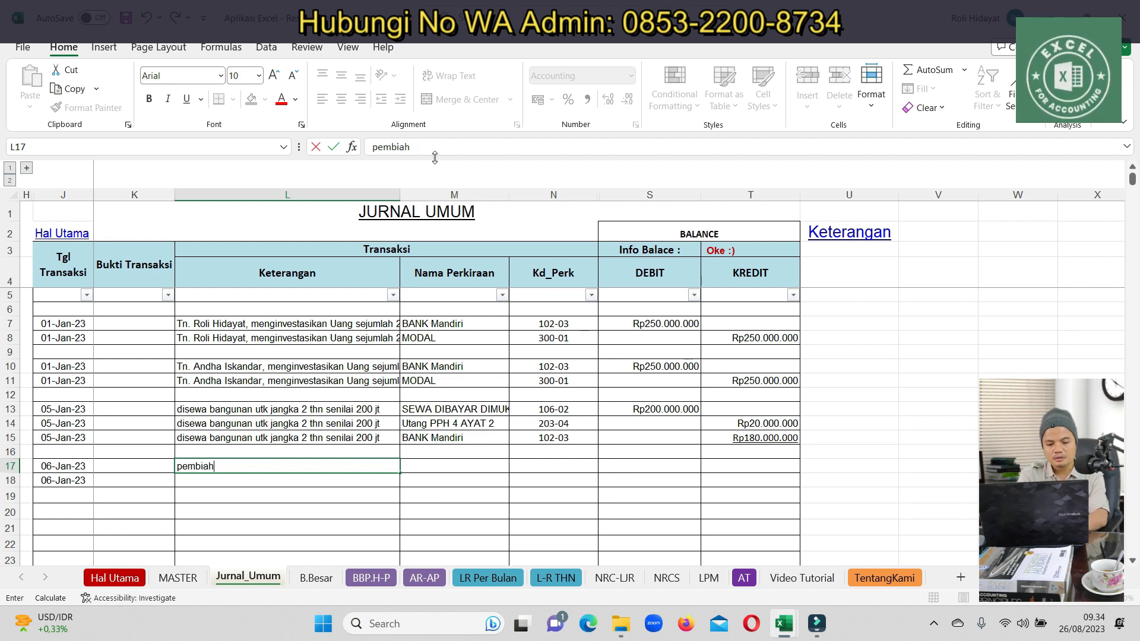
key(BackSpace)
key(BackSpace)
text(elian bahan ba)
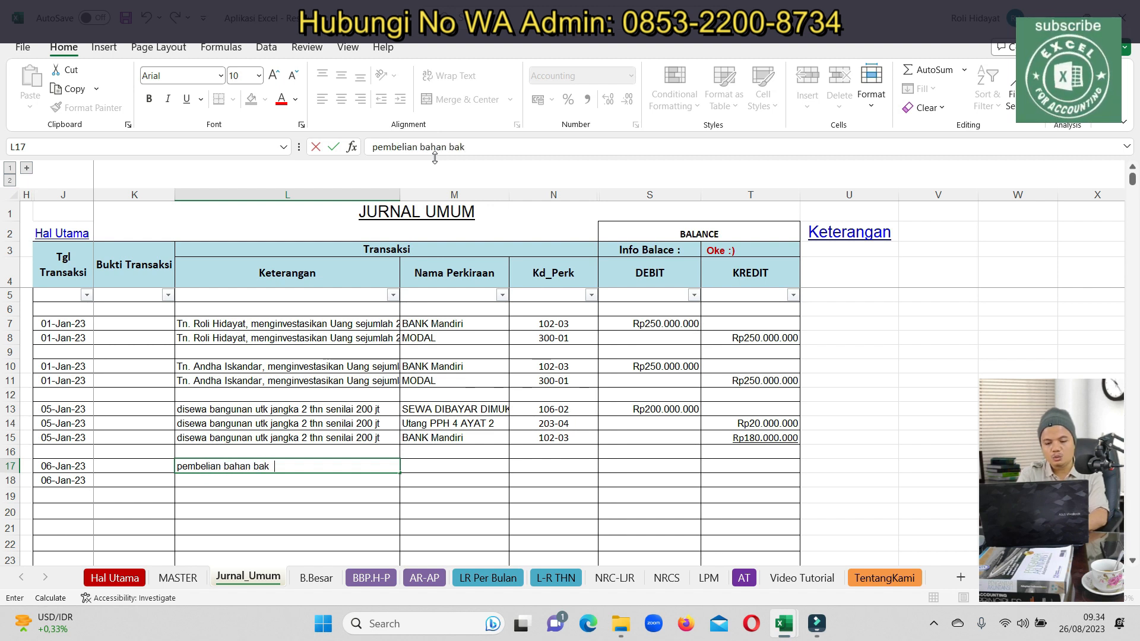
text(ku  senilai)
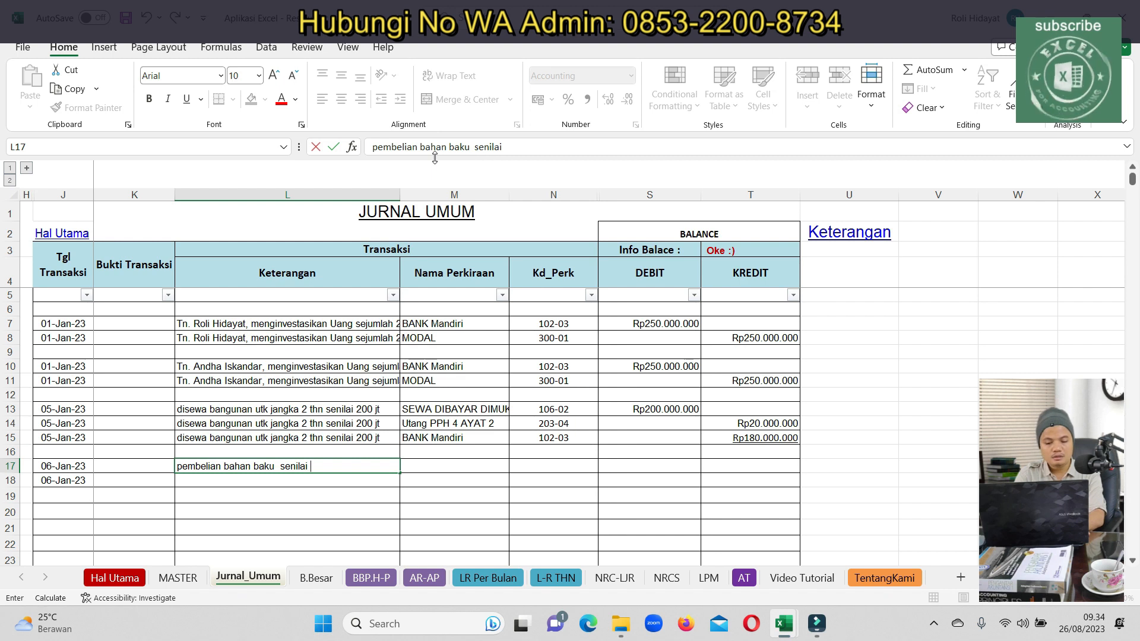
text(0 jt)
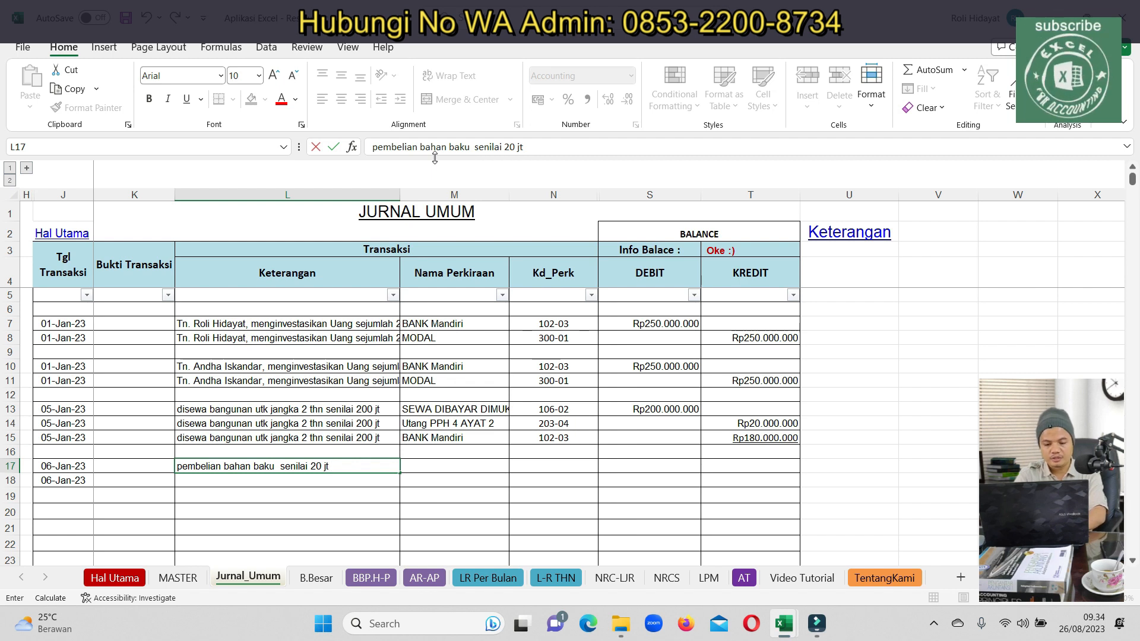
key(Return)
key(Up)
key(ctrl+c)
key(Down)
key(ctrl+v)
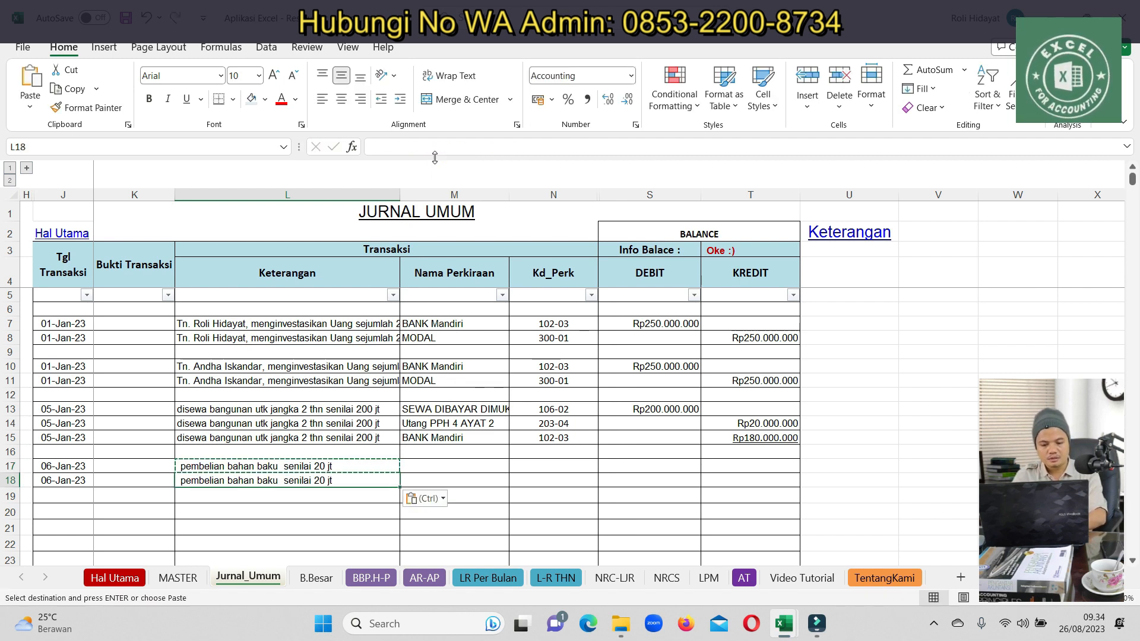
Insert 'utk makanan' before senilai in L17 and copy the updated description to L18
double_click(350, 468)
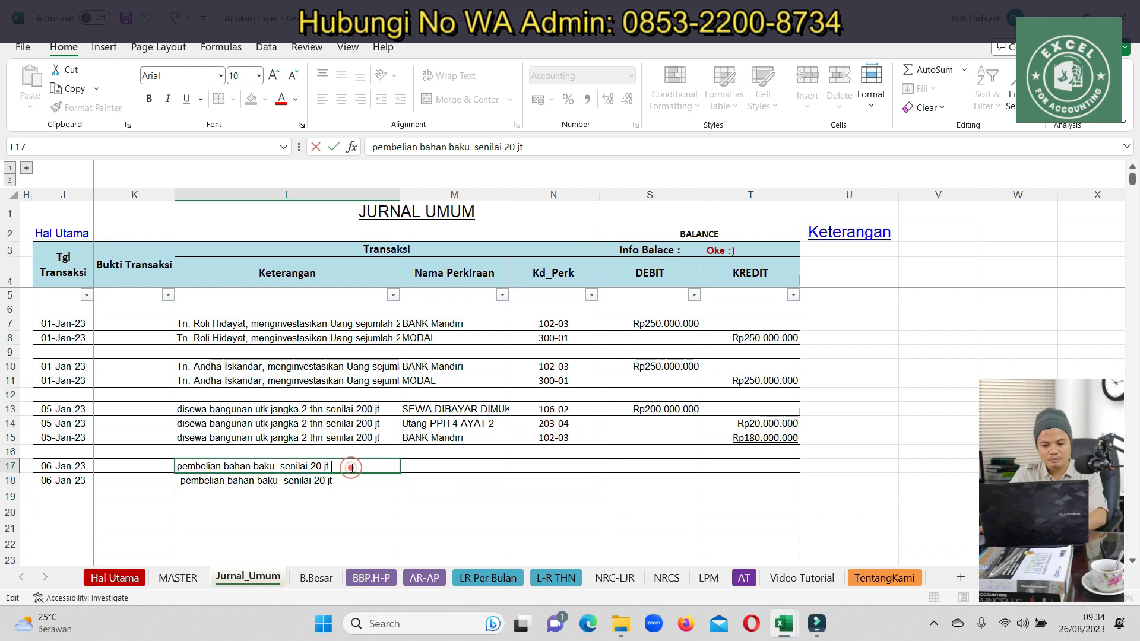
click(280, 466)
text(utk makanan)
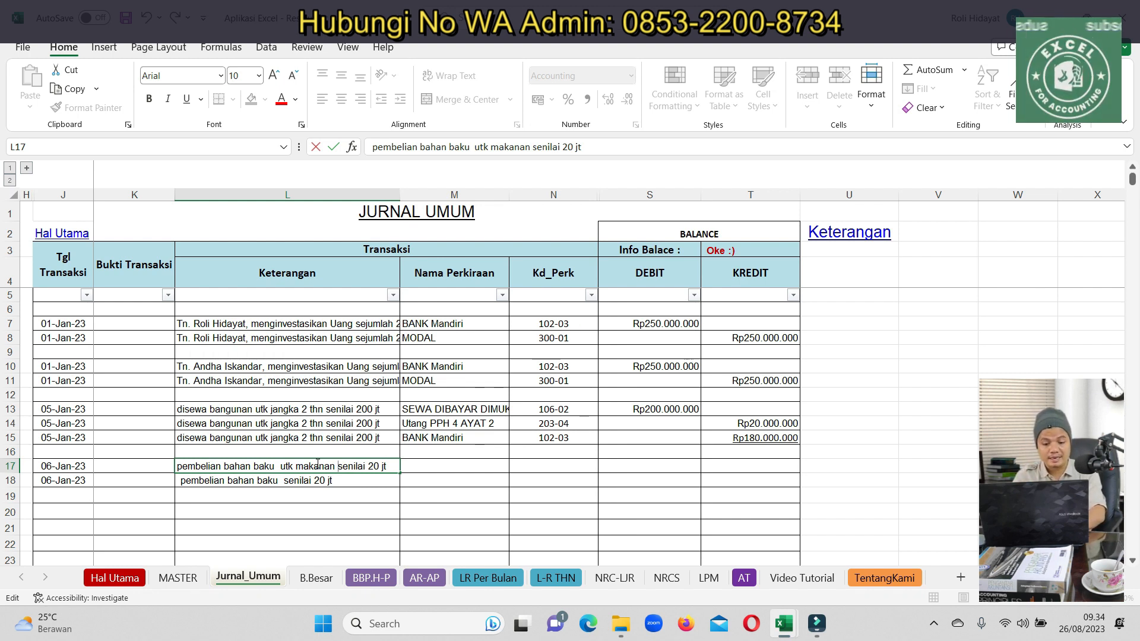
key(Escape)
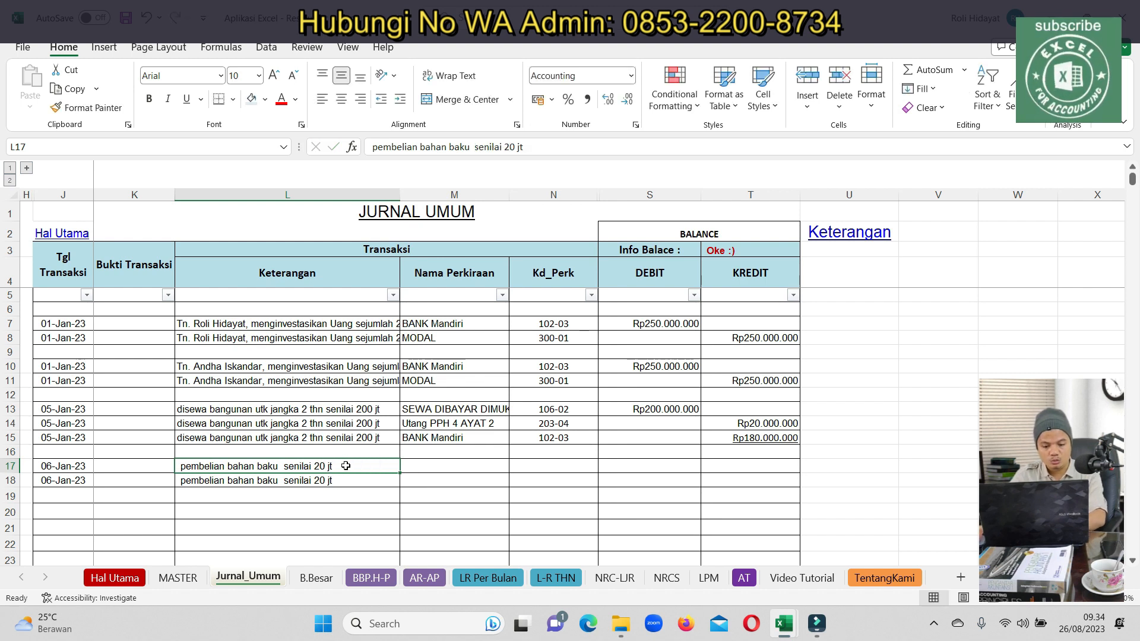
double_click(281, 466)
text(utk makanan)
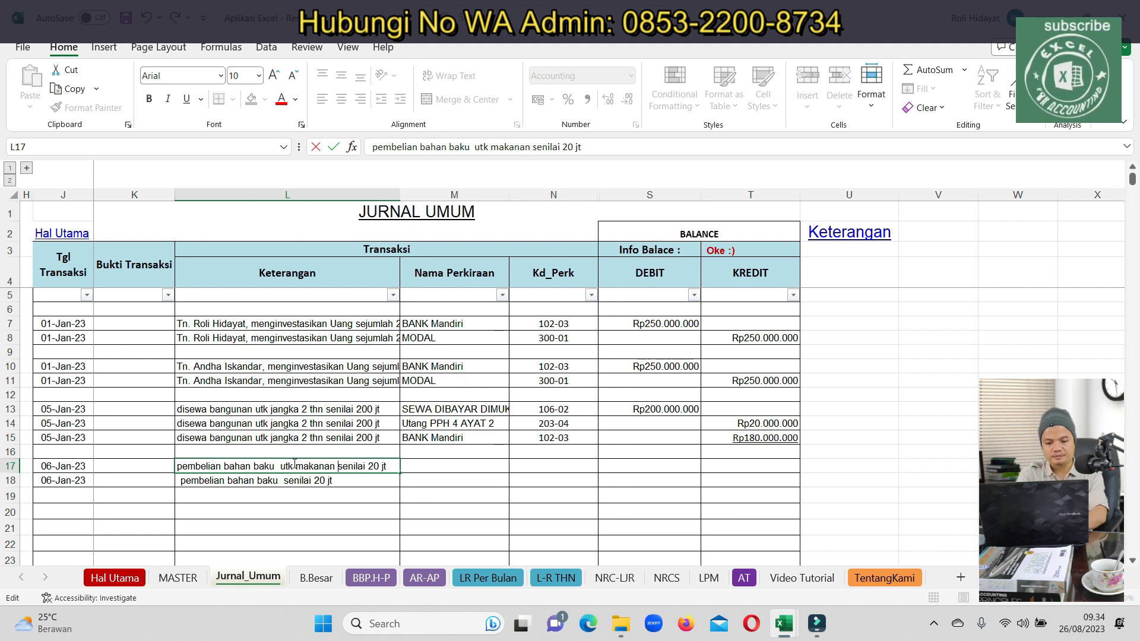
key(Return)
key(ctrl+c)
key(Down)
key(ctrl+v)
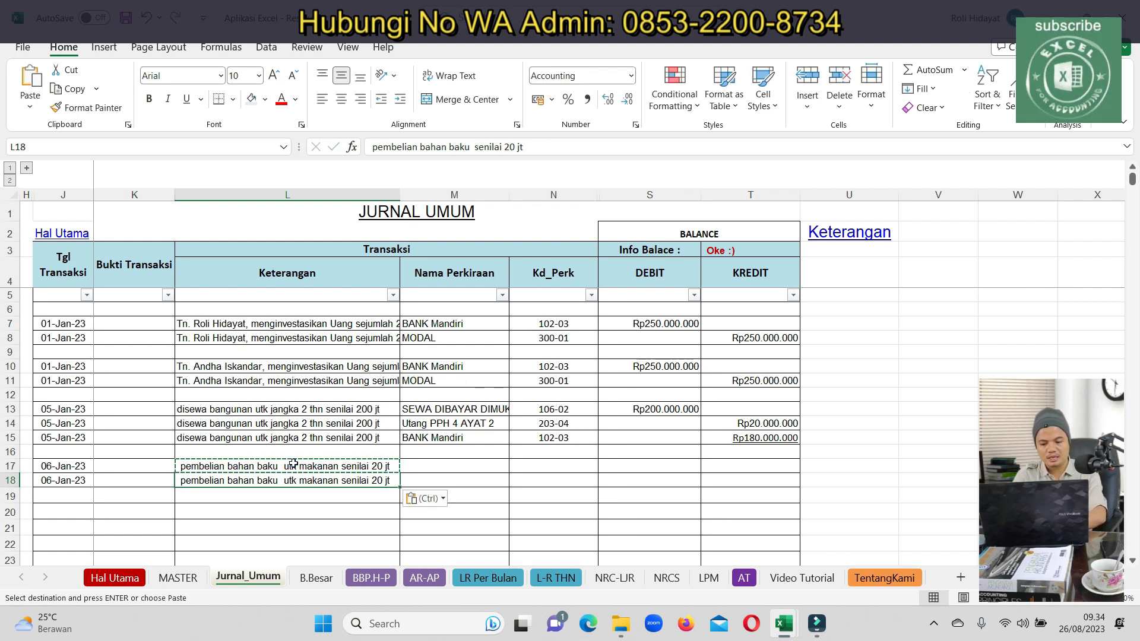
key(Up)
key(Right)
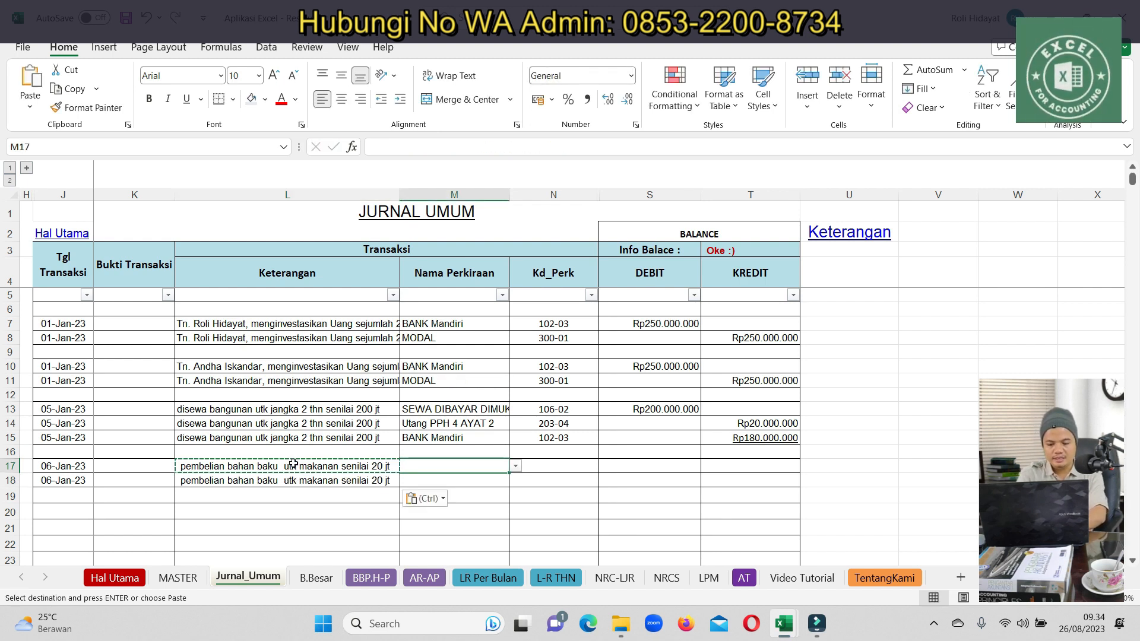
Set row 17's account to Persediaan Bahan Baku and row 18's to Kas Bank BCA
text(perse)
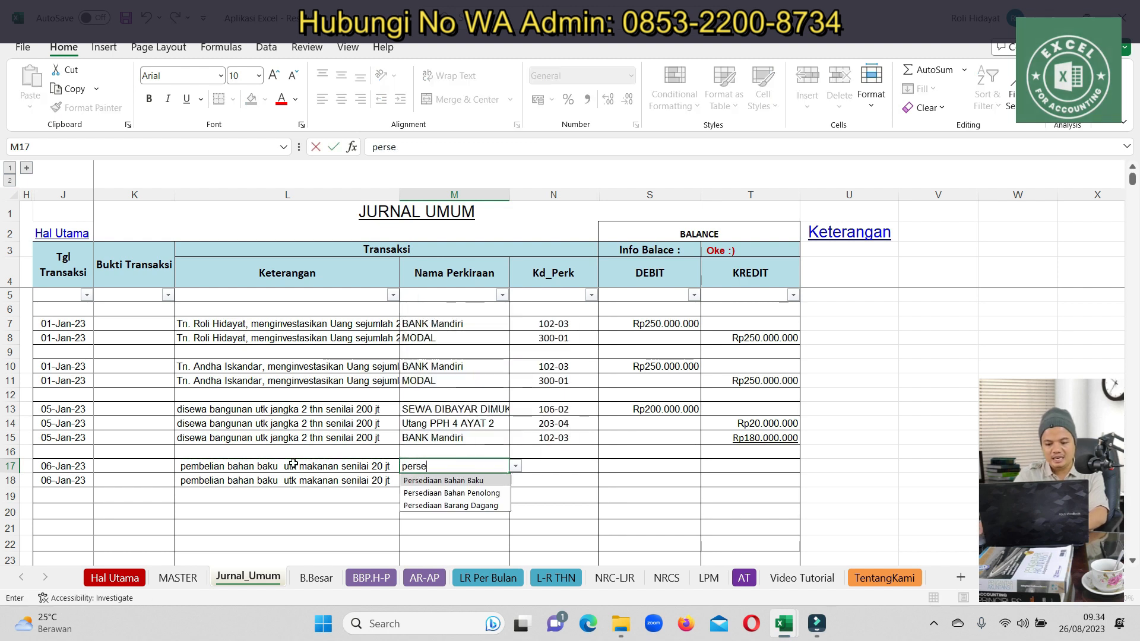
click(439, 480)
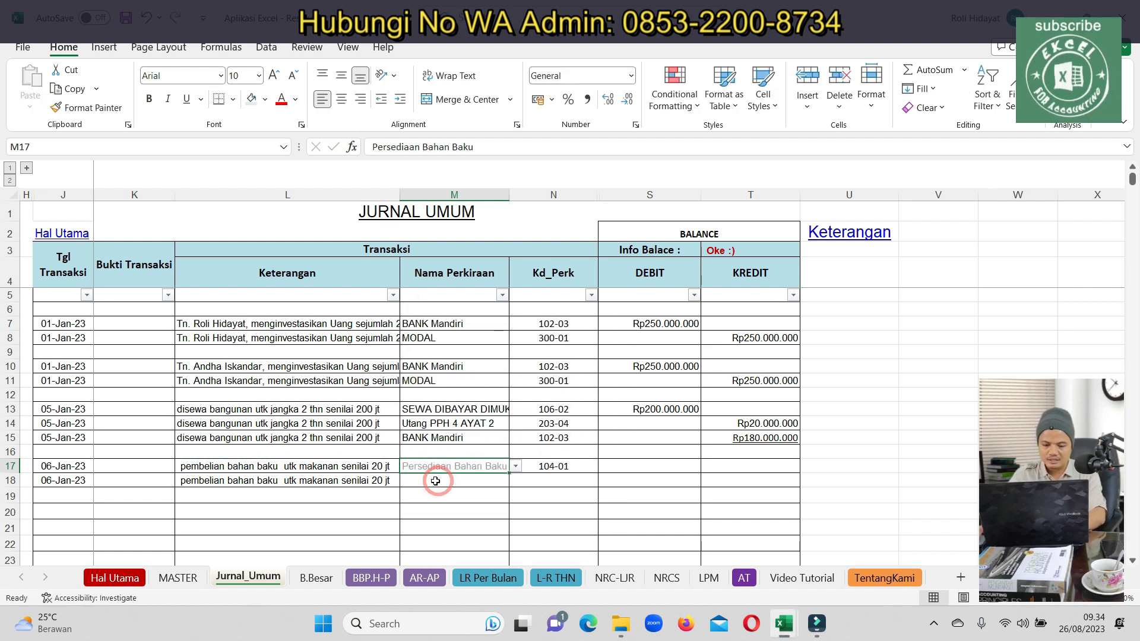
key(Return)
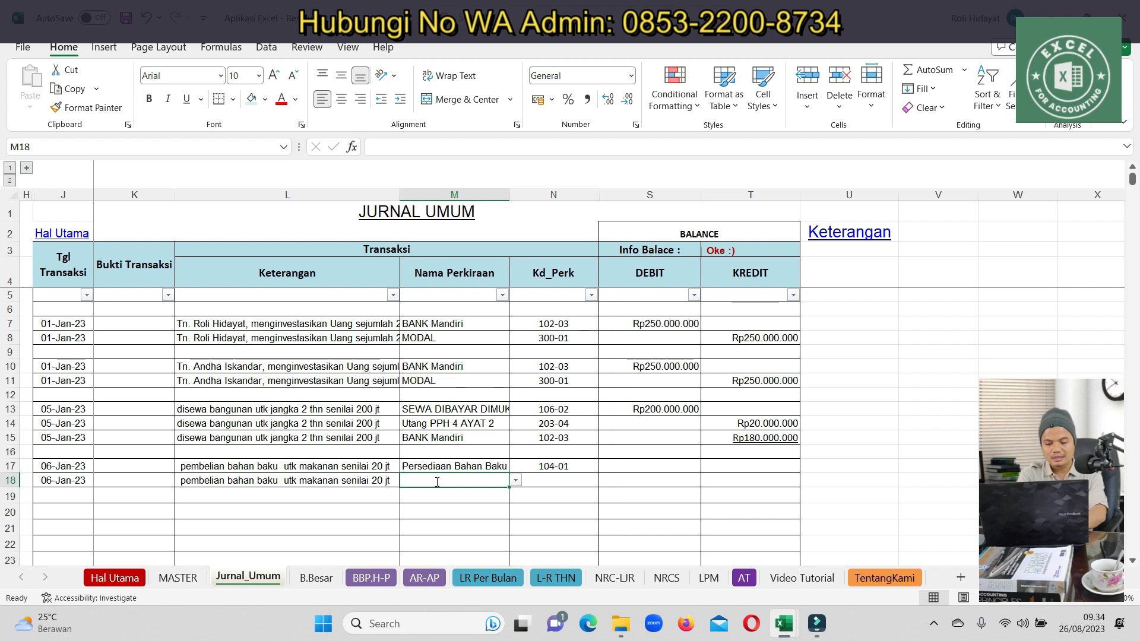
text(kas)
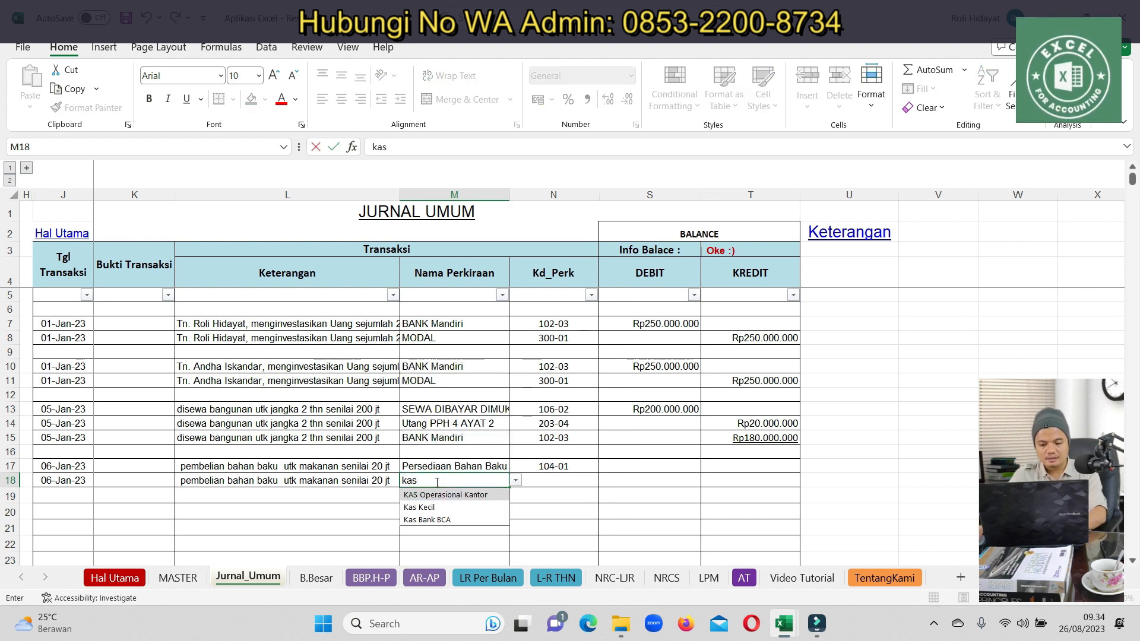
click(430, 521)
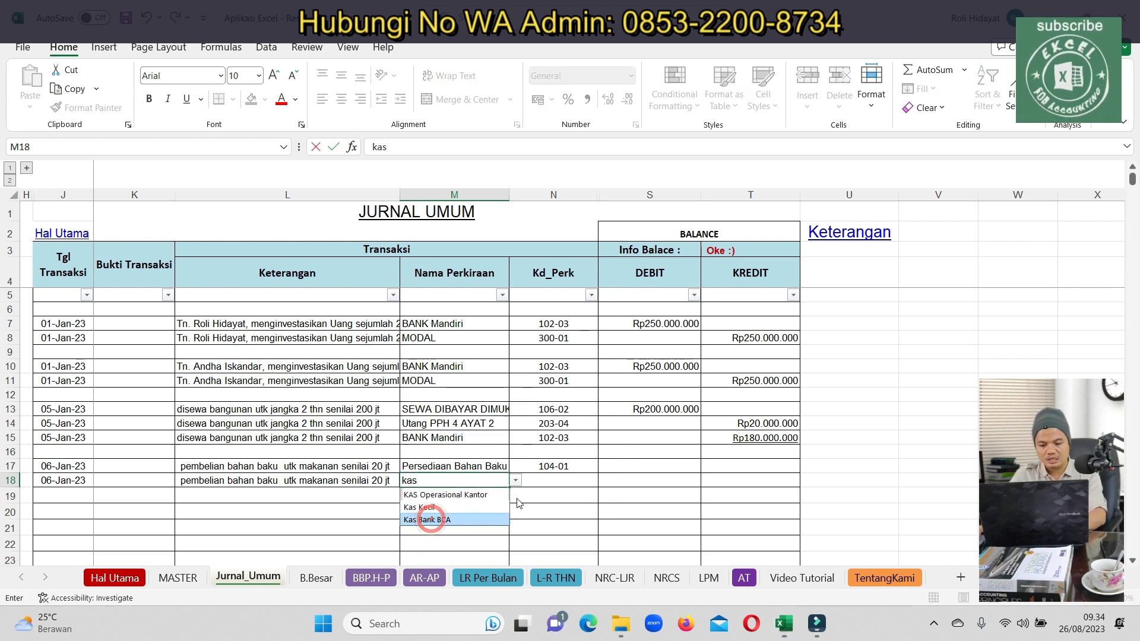
Debit 20.000.000 in S17, credit the same in T18, and check the NRCS balance
click(675, 468)
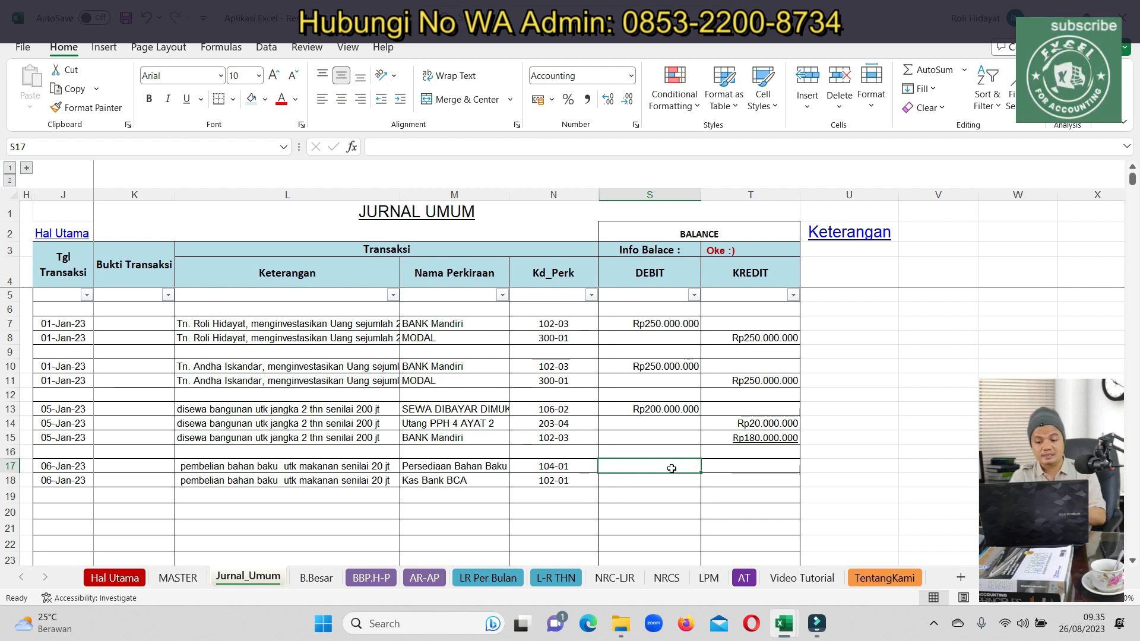
key(Left)
key(Right)
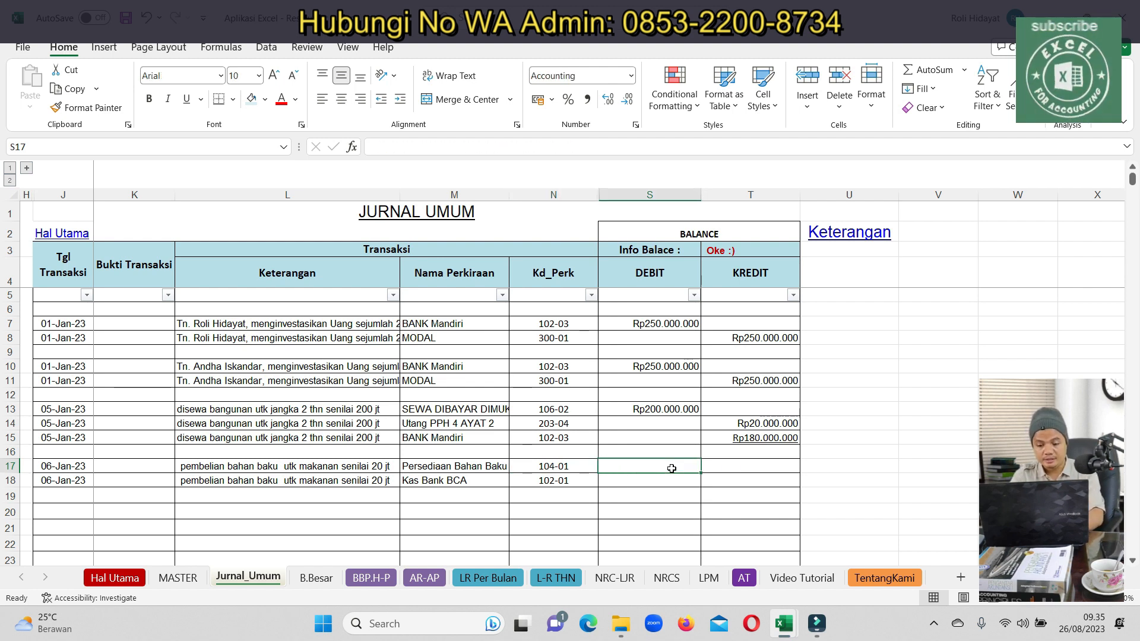
text(20000000)
key(Return)
key(Up)
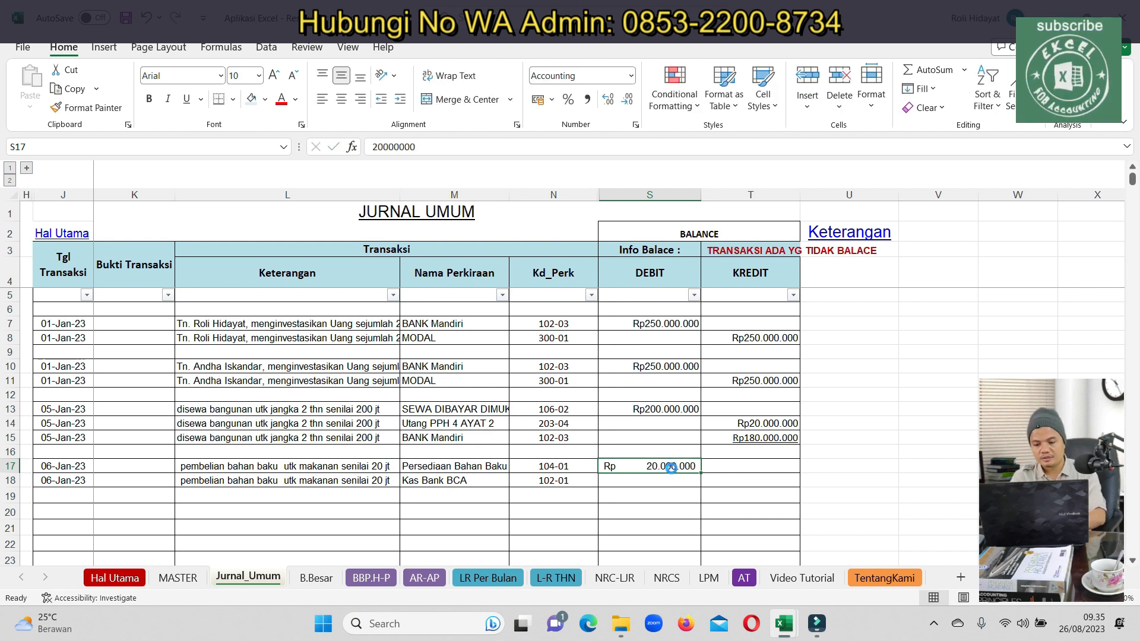
key(ctrl+c)
key(Down)
key(Right)
key(ctrl+v)
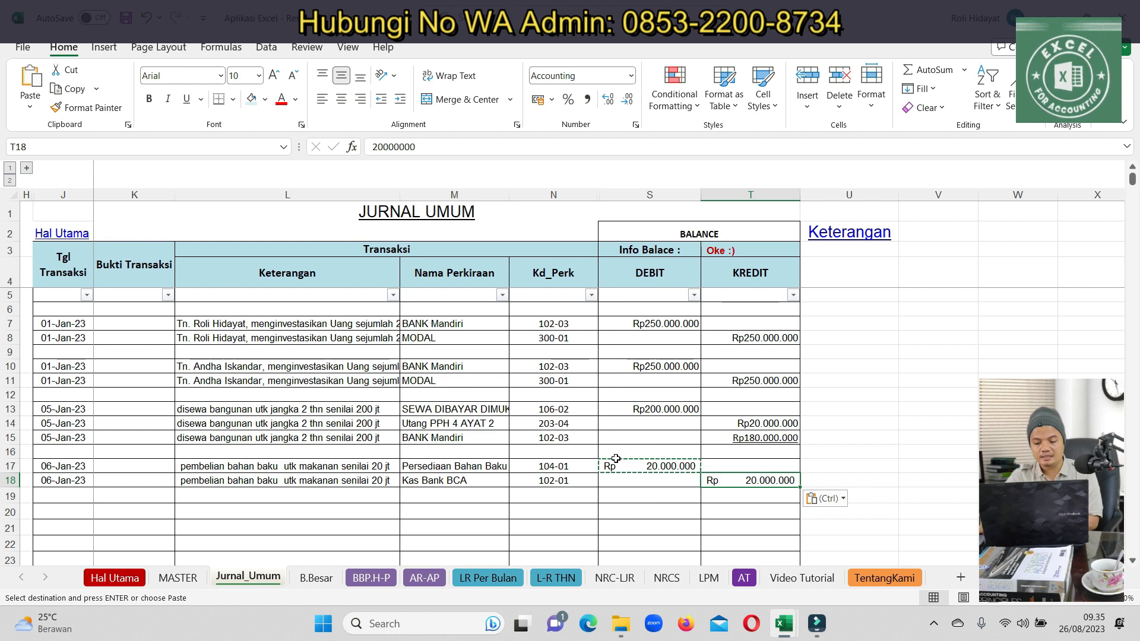
click(666, 577)
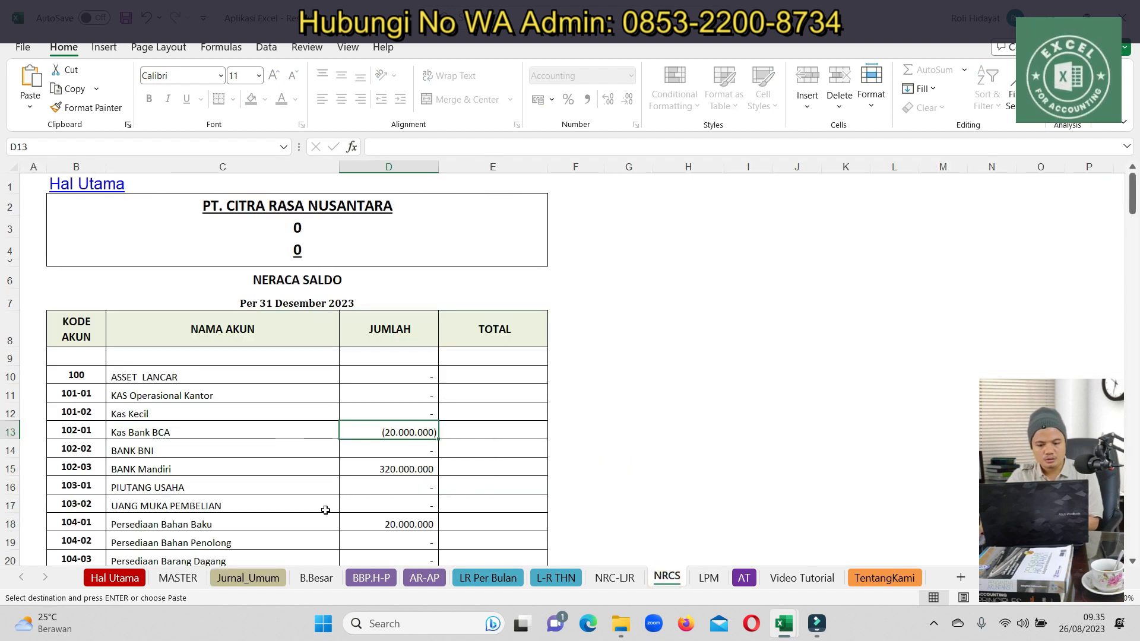
click(231, 581)
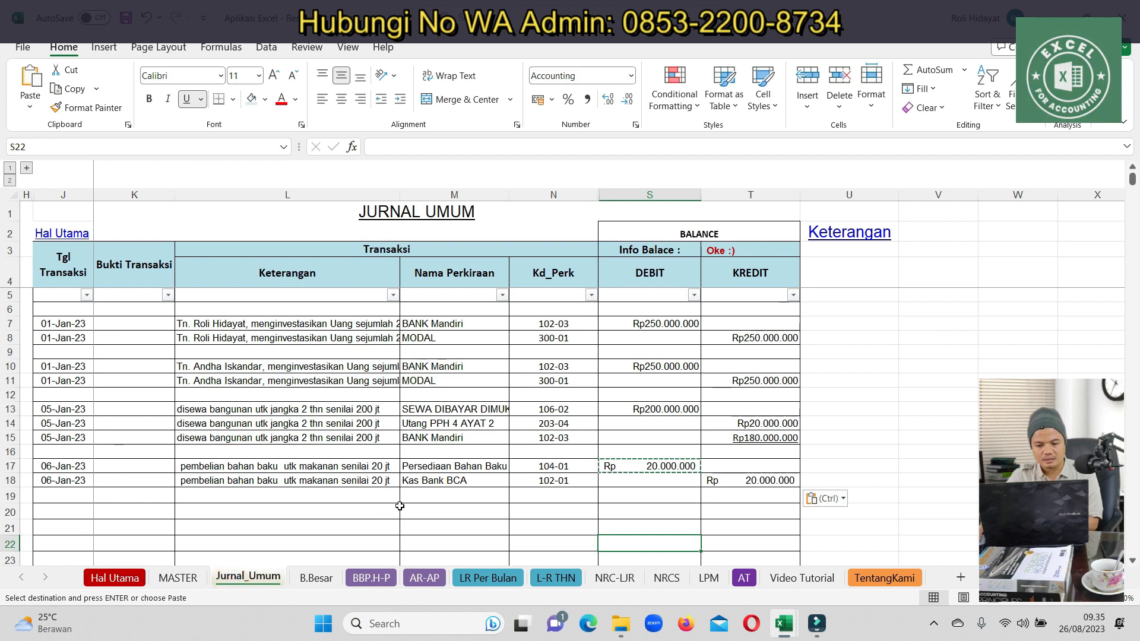
Copy the purchase entry from rows 17–18 into rows 20–21
drag(71, 466, 730, 481)
key(ctrl+c)
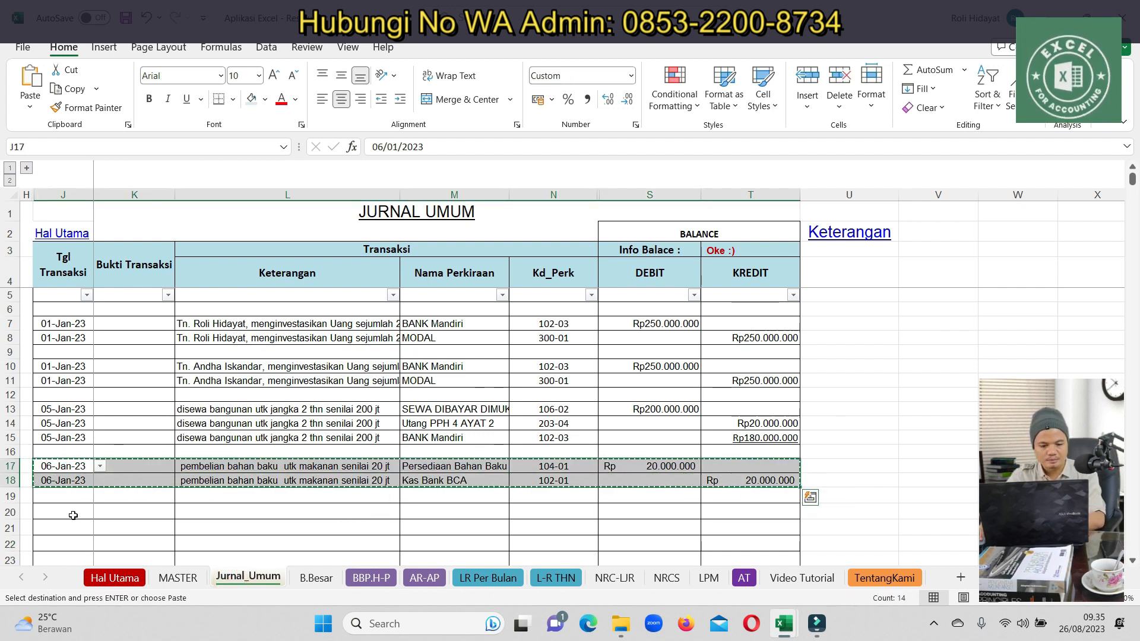
click(71, 513)
key(ctrl+v)
Rewrite L17 as 'penarikan kas bank mandiri utk keperluan operasio…' and copy it to L18
click(76, 464)
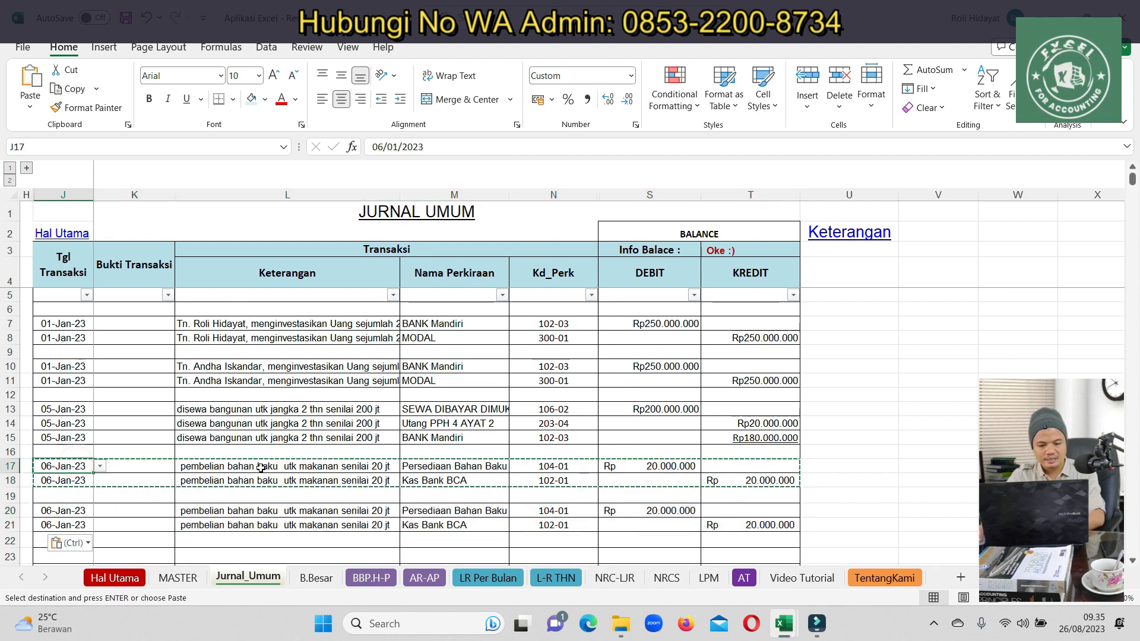
click(266, 468)
text(pena)
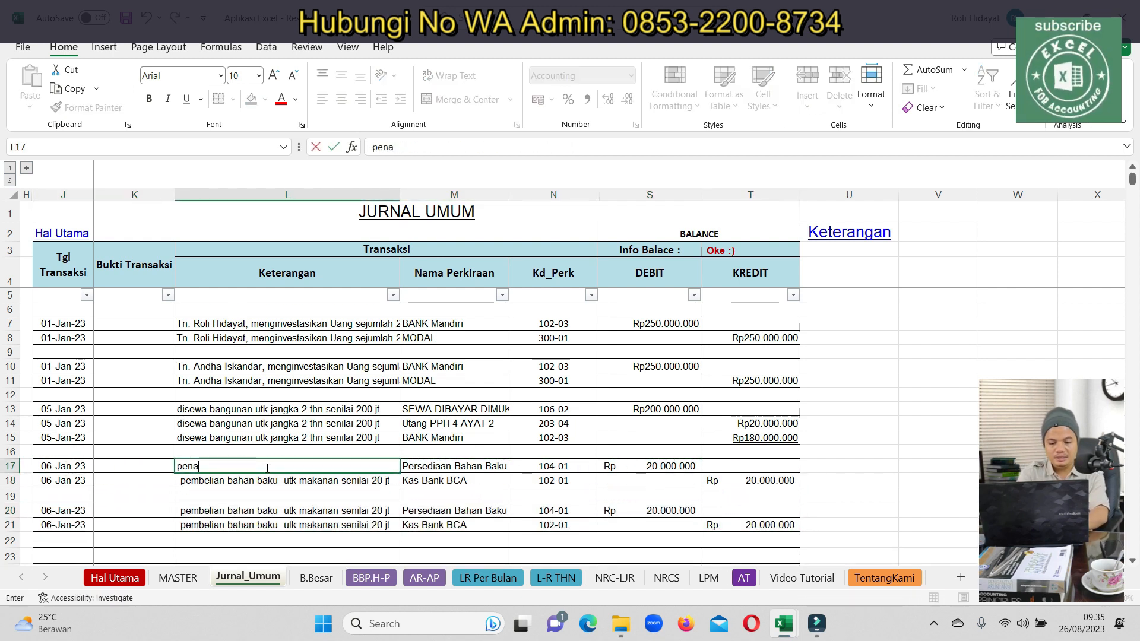
text(rikan kas bank mandiri ut)
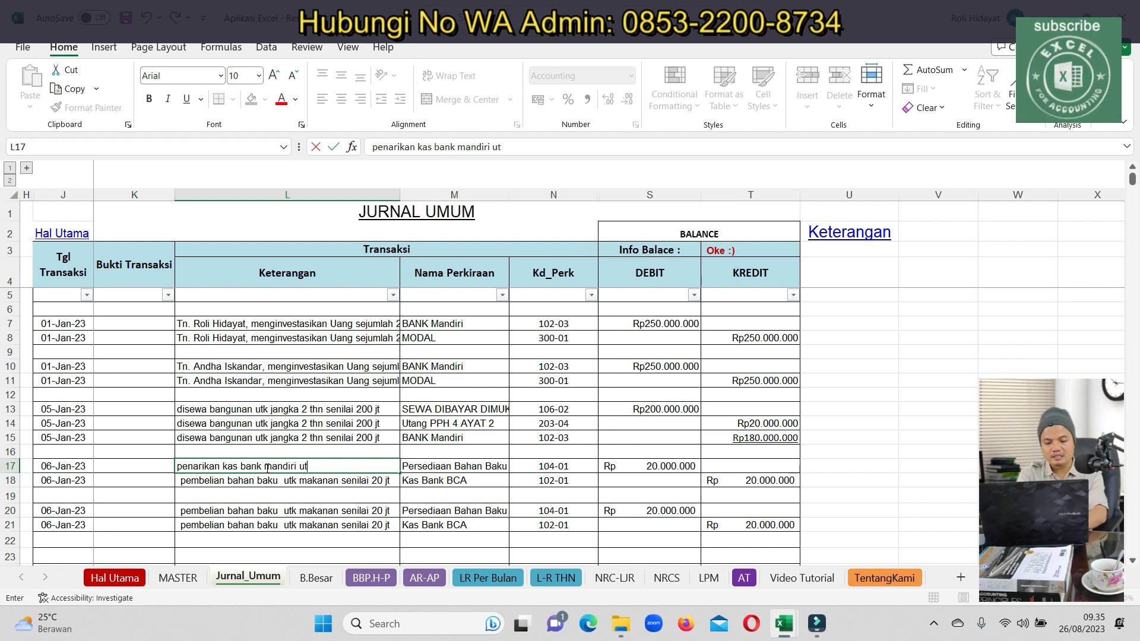
text(k keperlu)
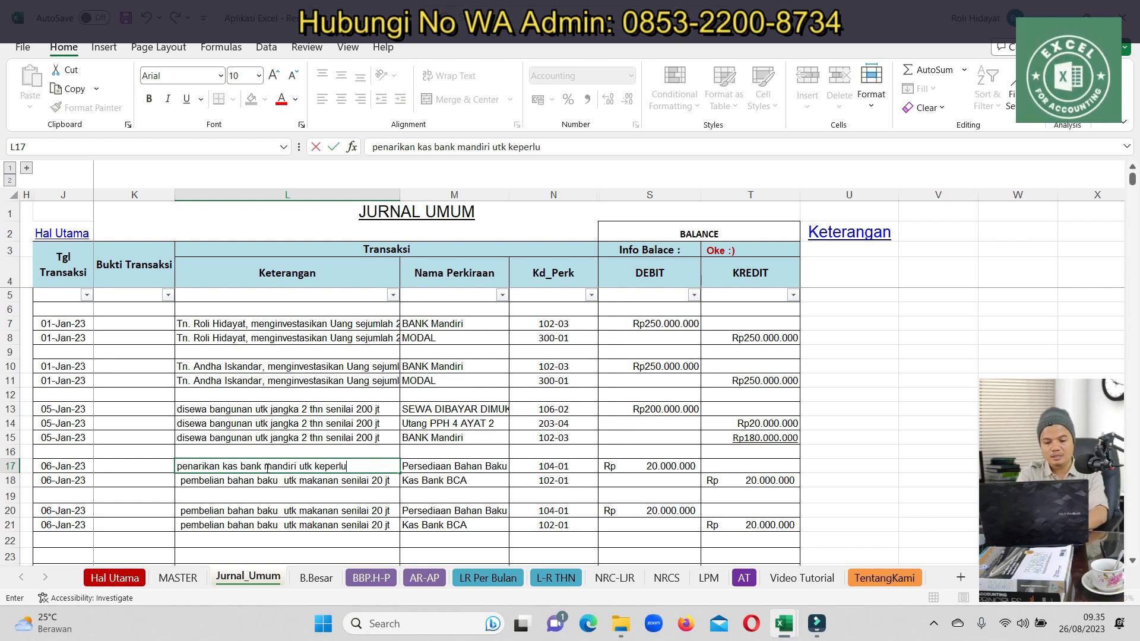
text(an operasio)
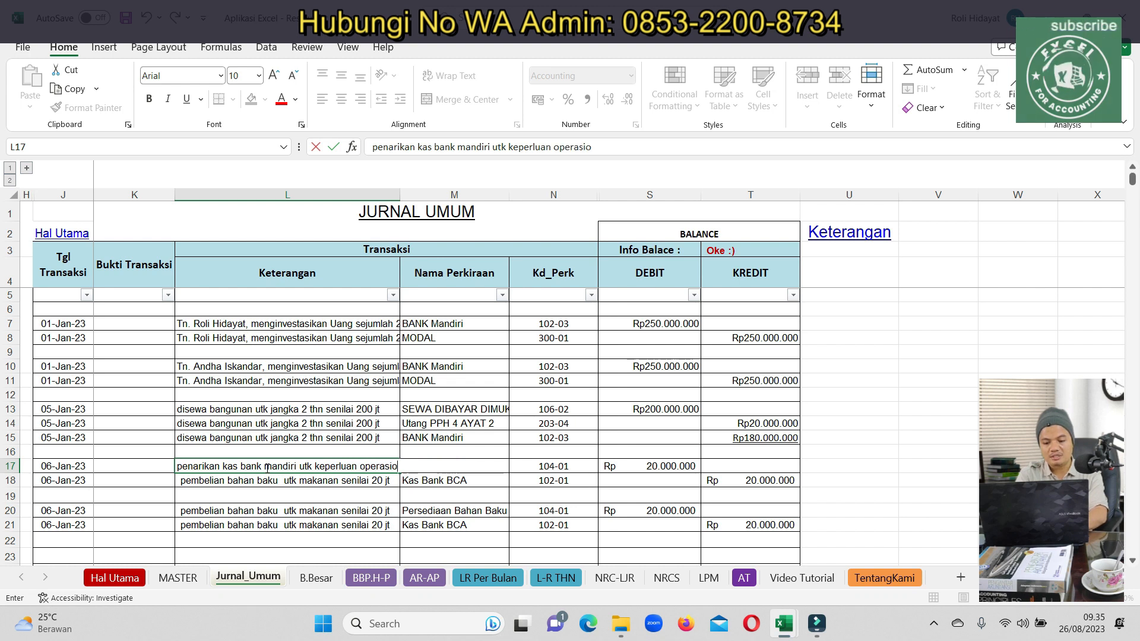
key(Return)
click(266, 467)
key(ctrl+c)
key(Down)
key(ctrl+v)
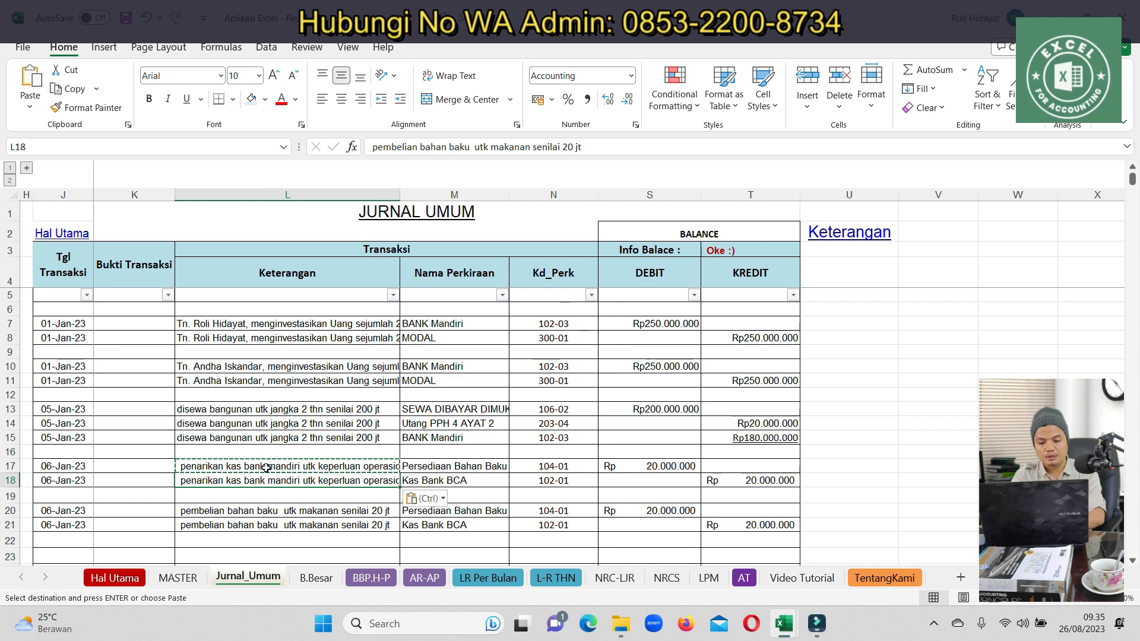
key(Up)
Set M17 to KAS Operasional Kantor and M18 to BANK Mandiri
key(Right)
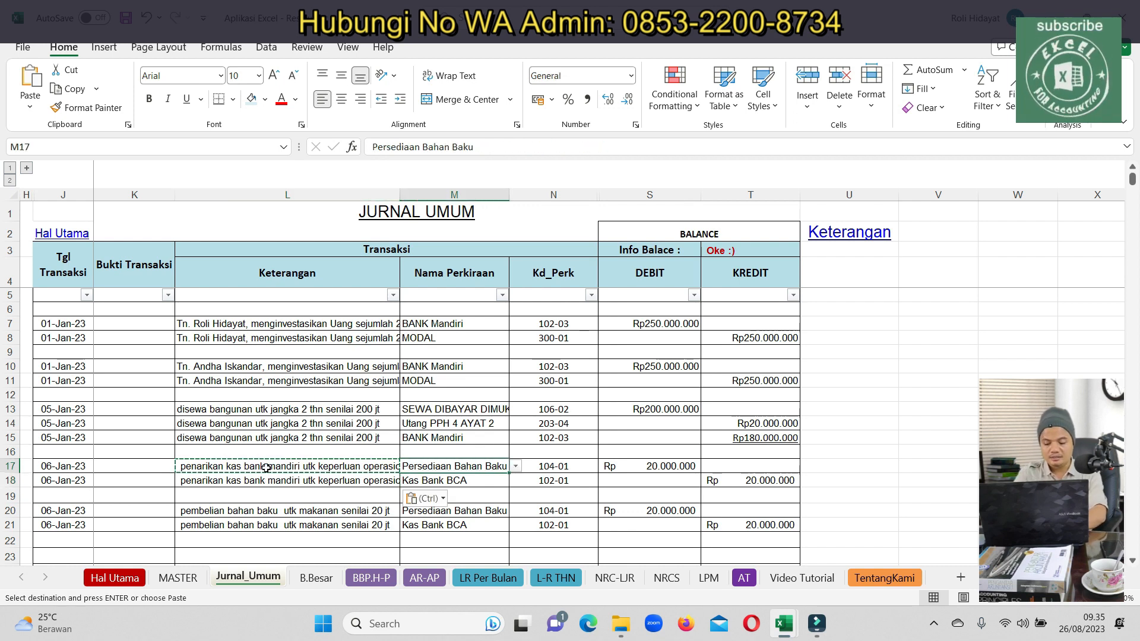
text(kas)
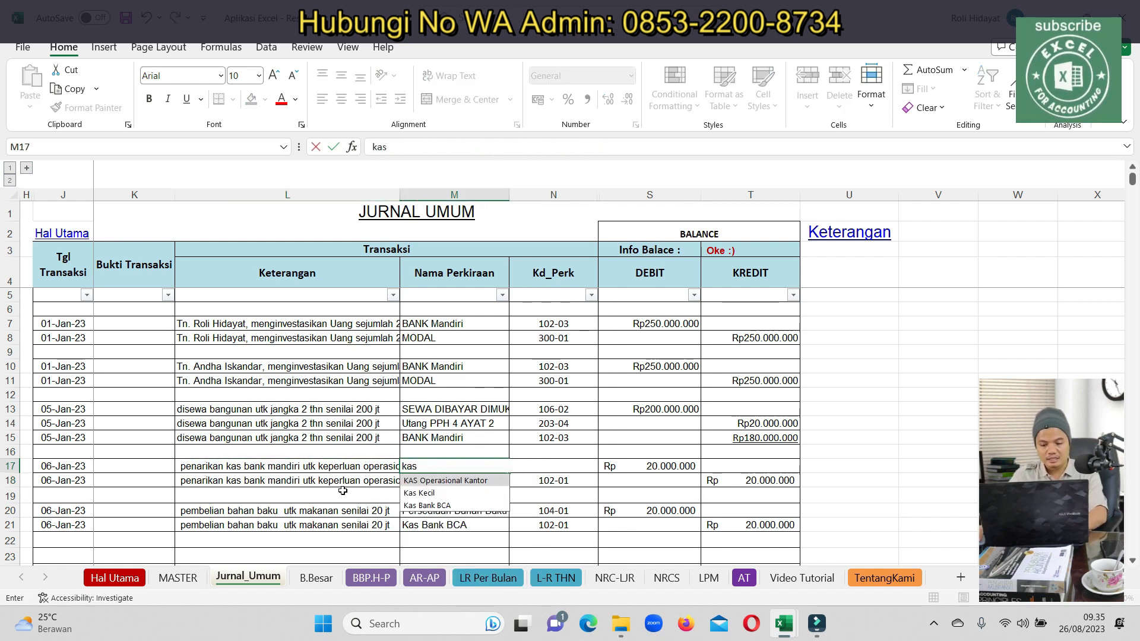
click(442, 481)
click(432, 482)
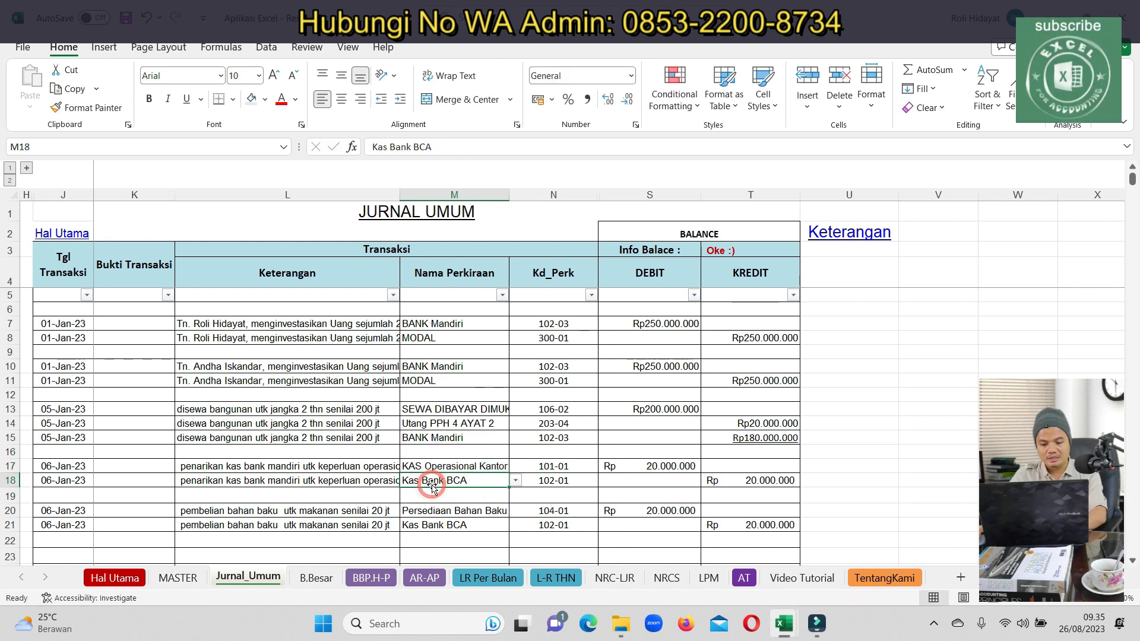
text(mandi)
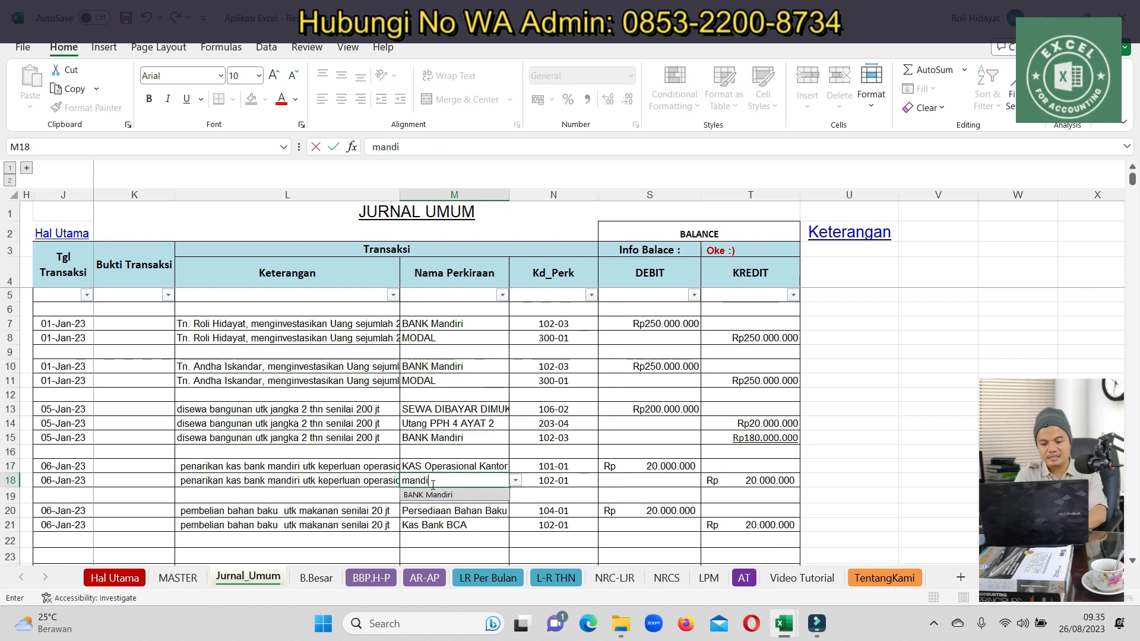
click(422, 496)
click(603, 494)
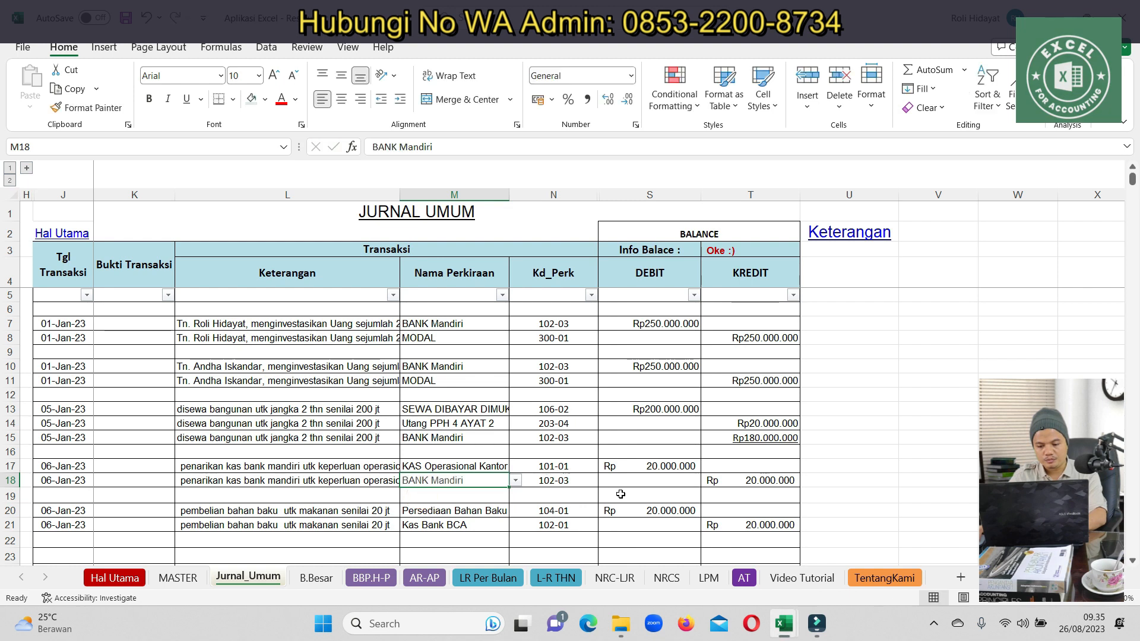
scroll(602, 490, down, 3)
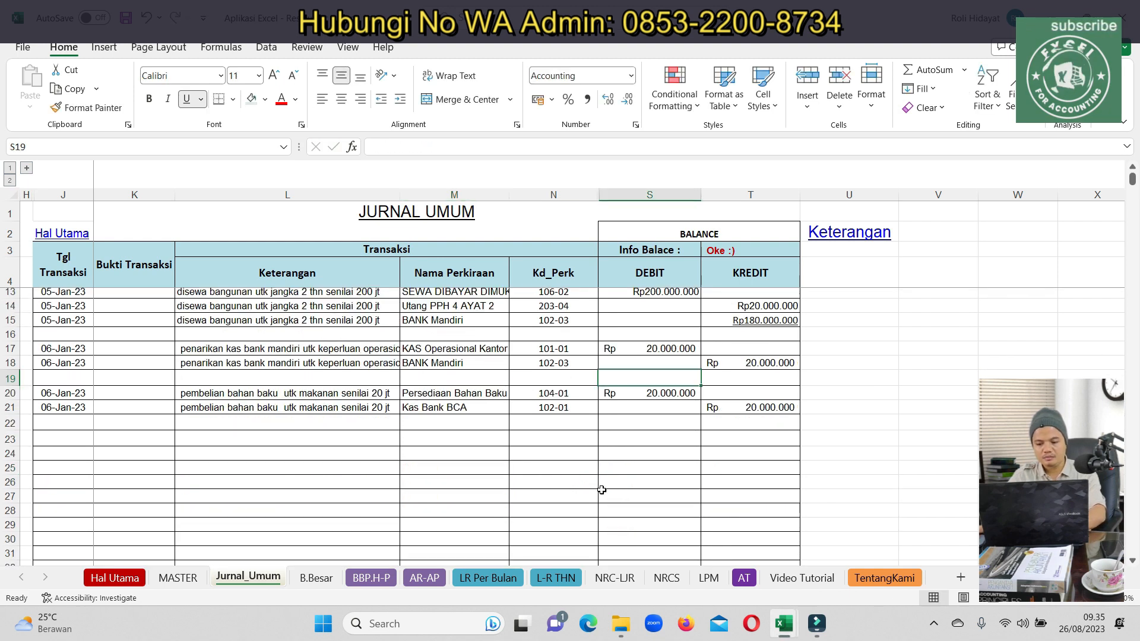
Change S17's debit to 50.000.000 and paste the same amount as T18's credit
double_click(674, 355)
text(4)
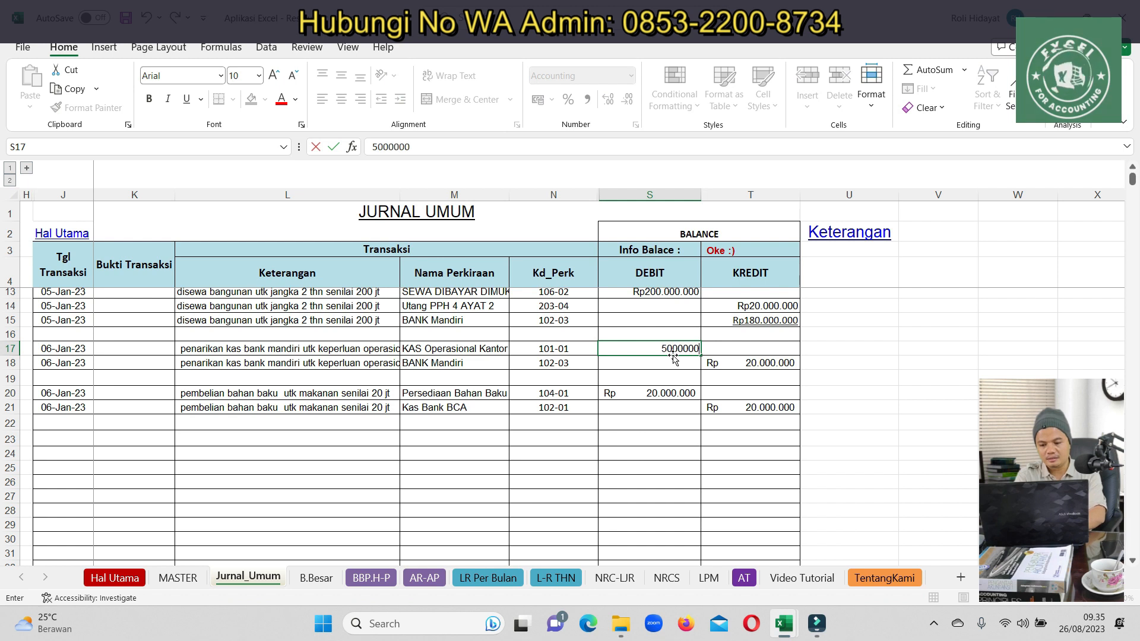
key(Return)
key(Up)
key(ctrl+c)
key(Right)
key(Down)
key(ctrl+v)
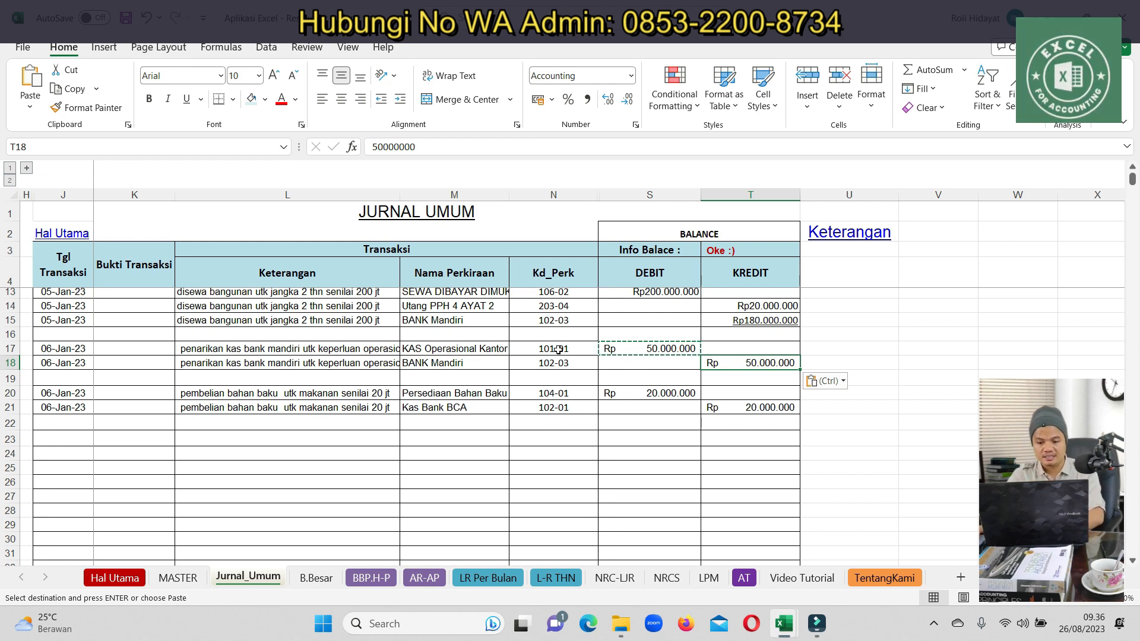
click(468, 421)
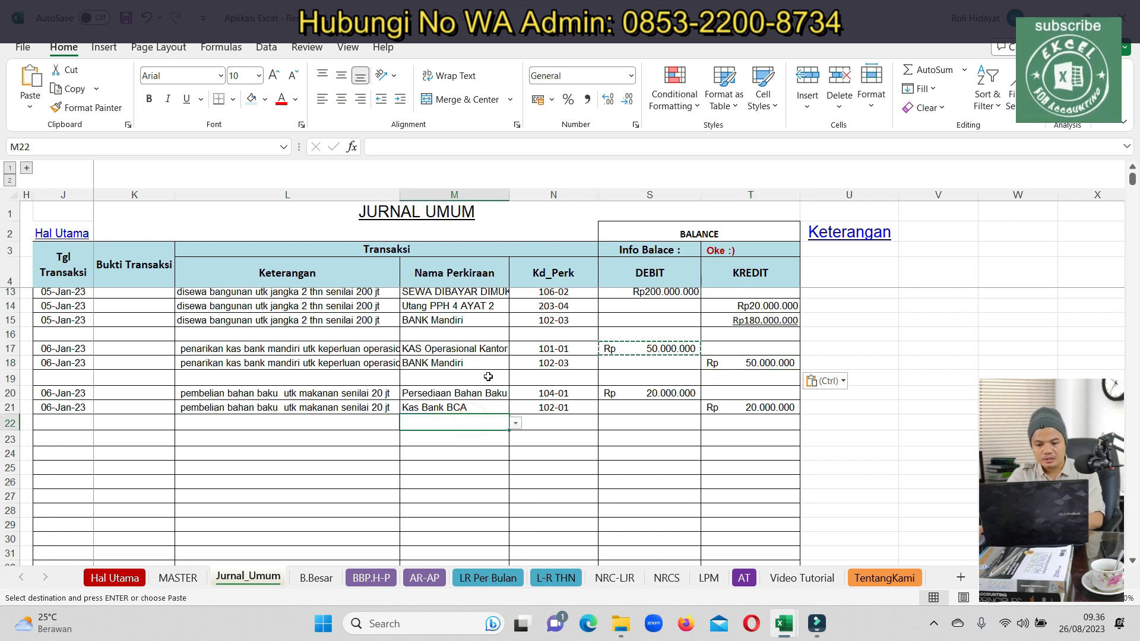
click(719, 422)
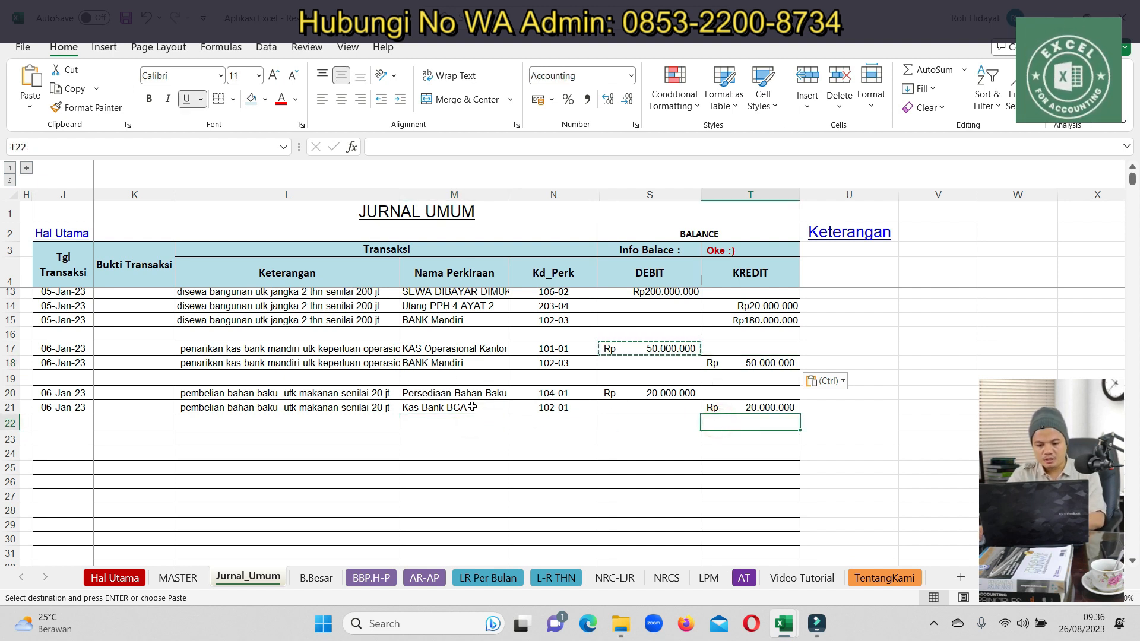
Set the copied purchase's credit account in M21 to KAS Operasional Kantor and view the B.Besar ledger
click(458, 351)
click(446, 411)
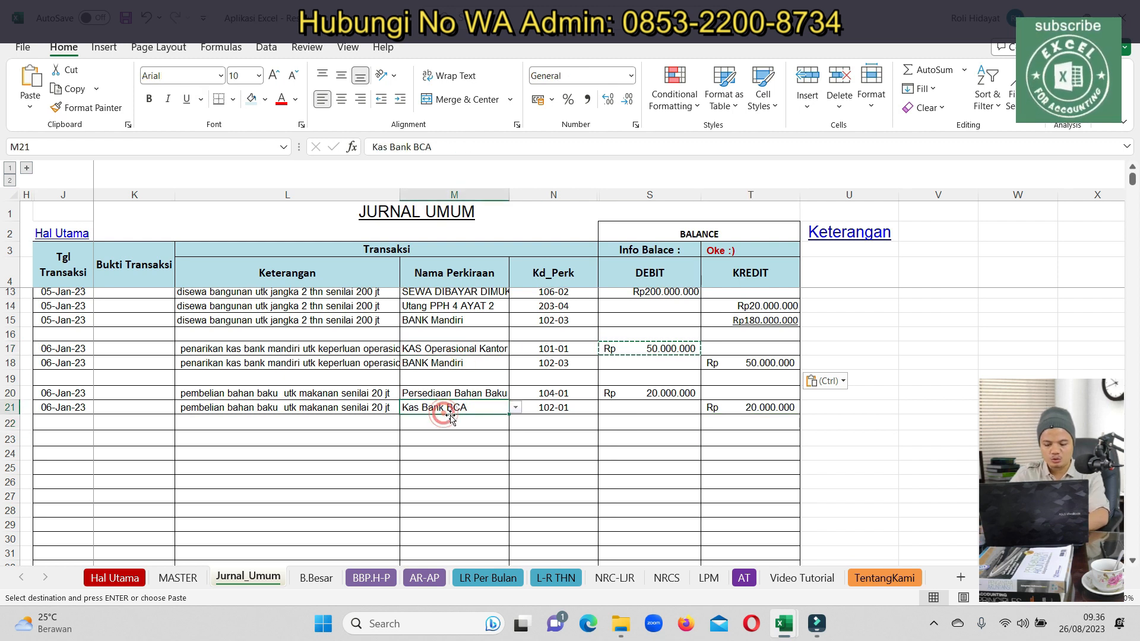
text(kas)
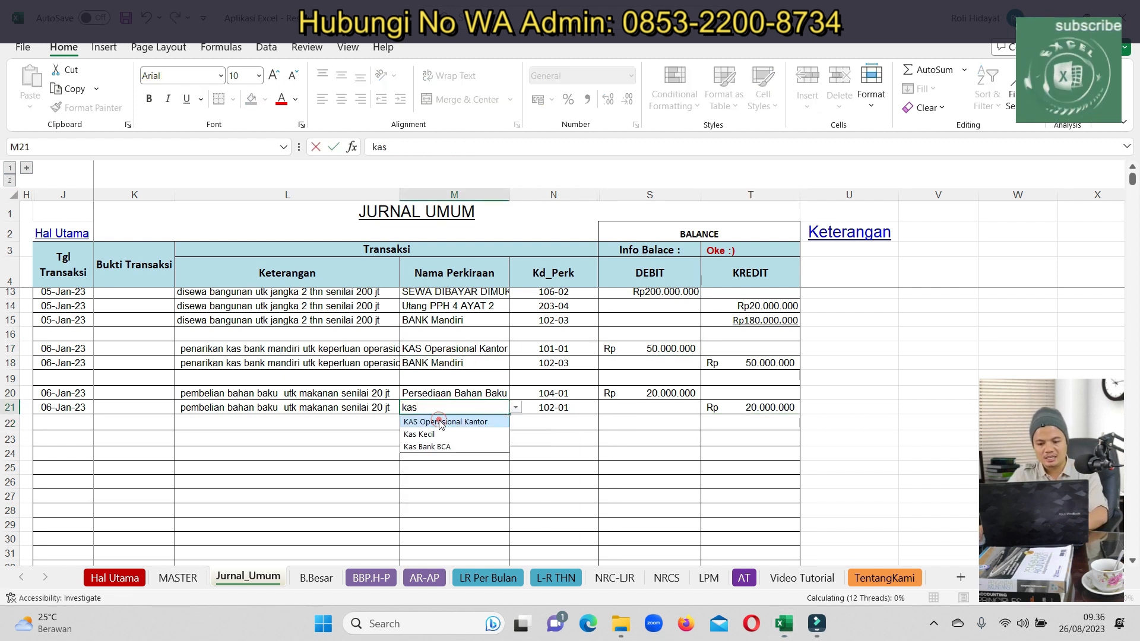
click(440, 422)
click(631, 437)
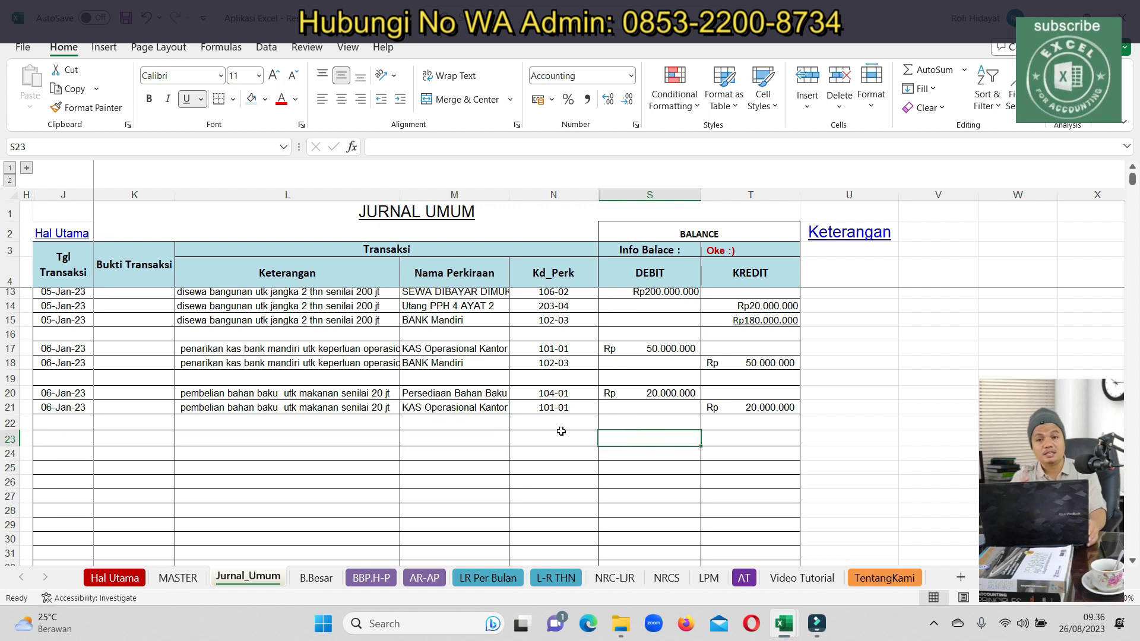
click(310, 577)
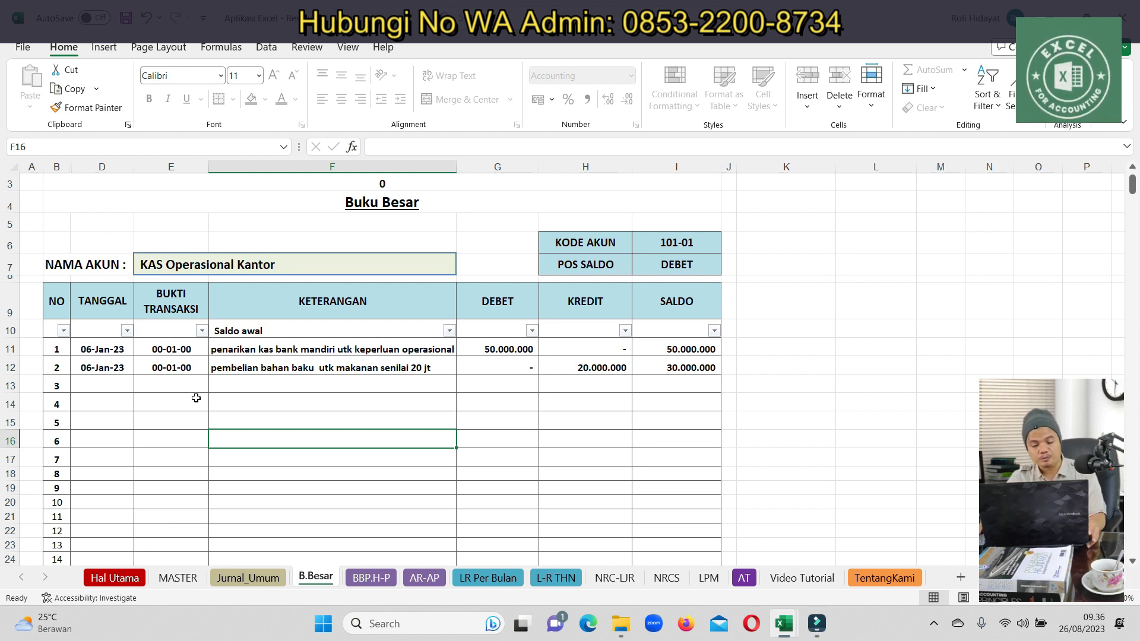
Change the ledger account in E7 to BANK Mandiri (102-03)
click(443, 261)
click(461, 270)
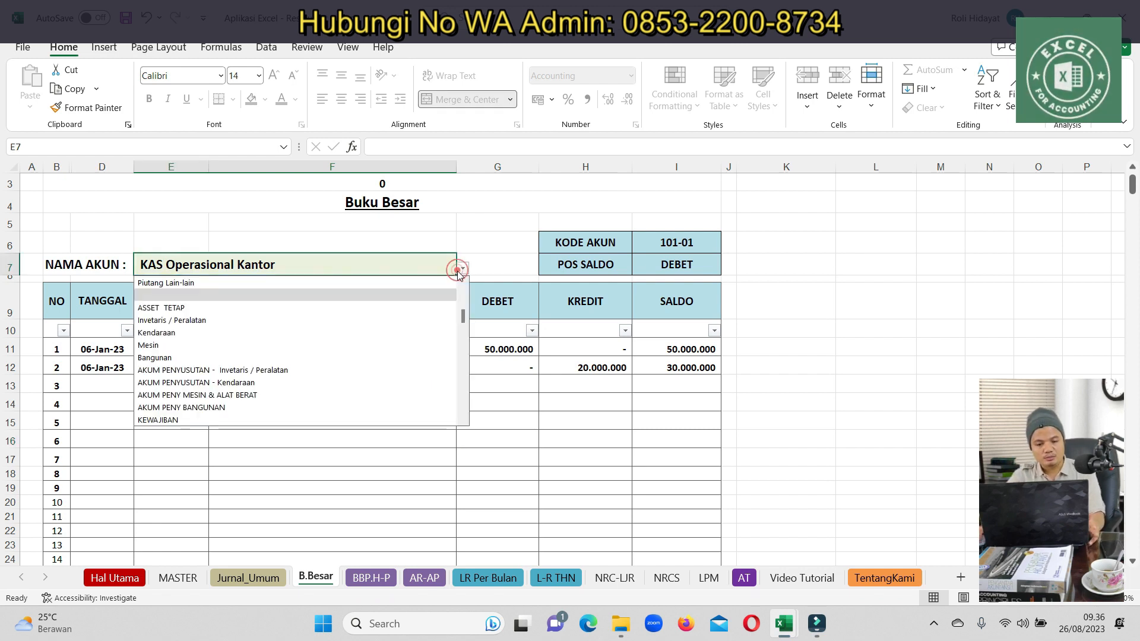
click(335, 265)
text(man)
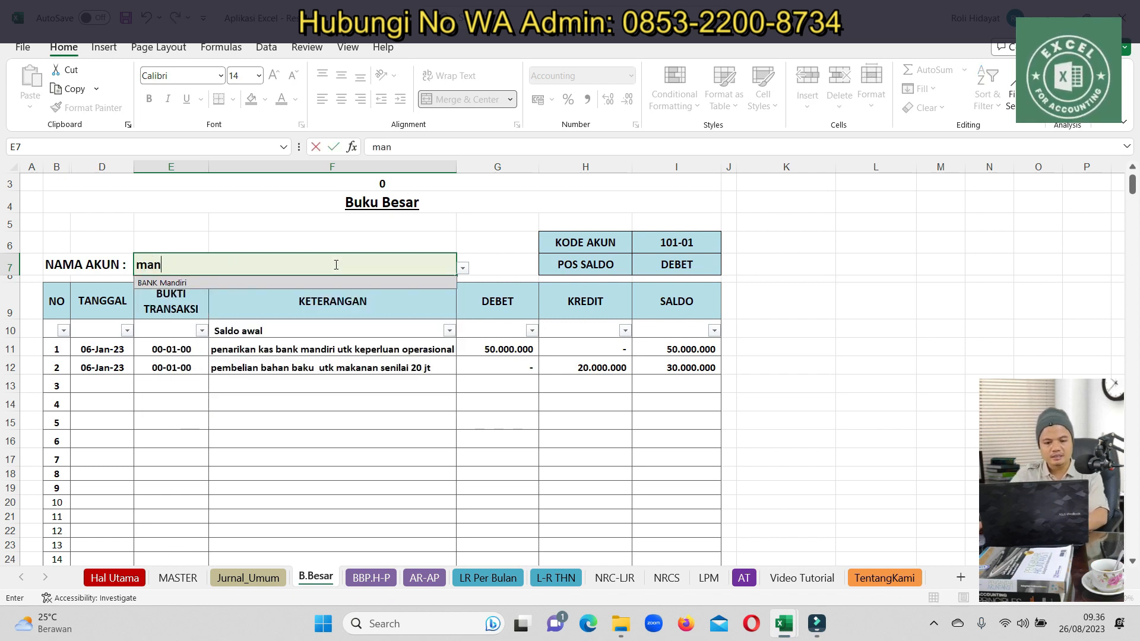
click(168, 286)
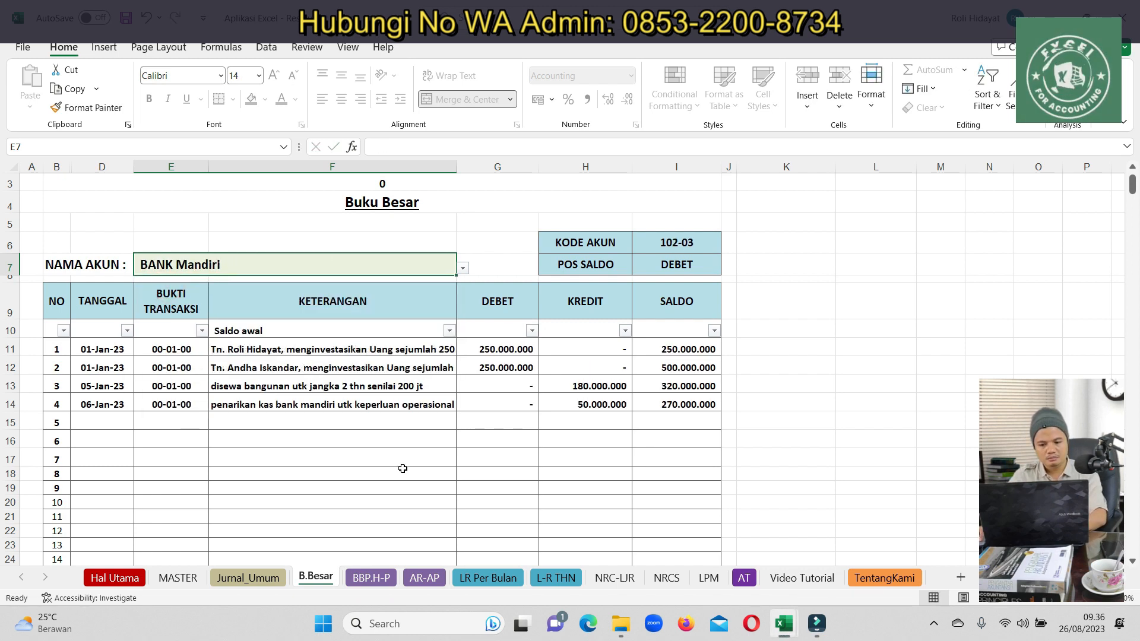
click(468, 442)
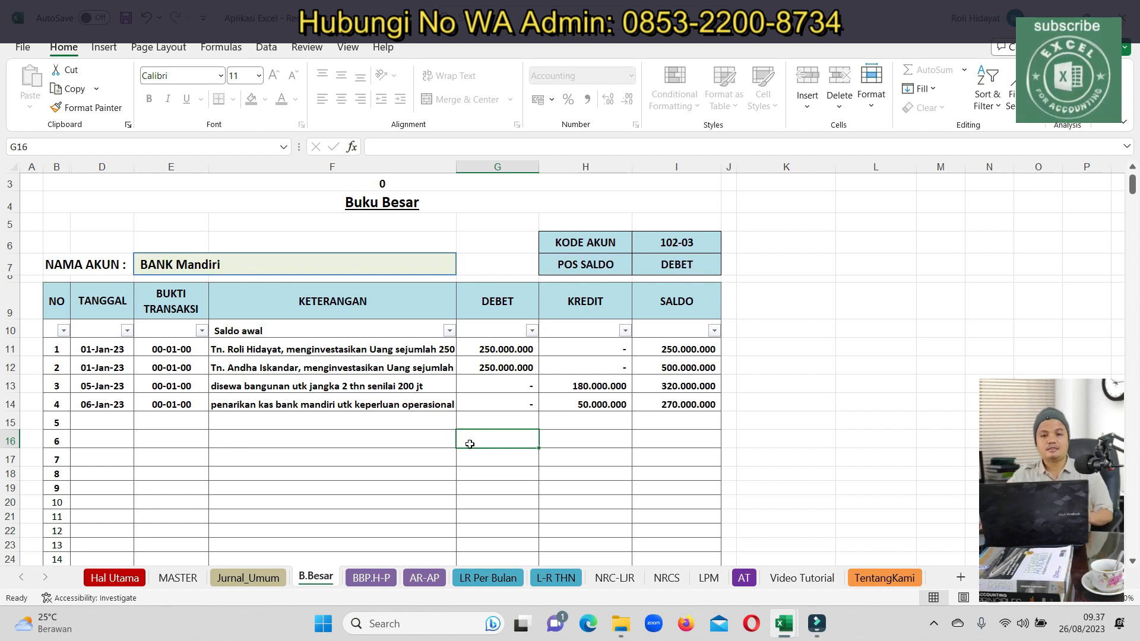
Copy the 20.000.000 inventory debit from cell S20 on the Jurnal_Umum sheet
click(230, 577)
click(232, 482)
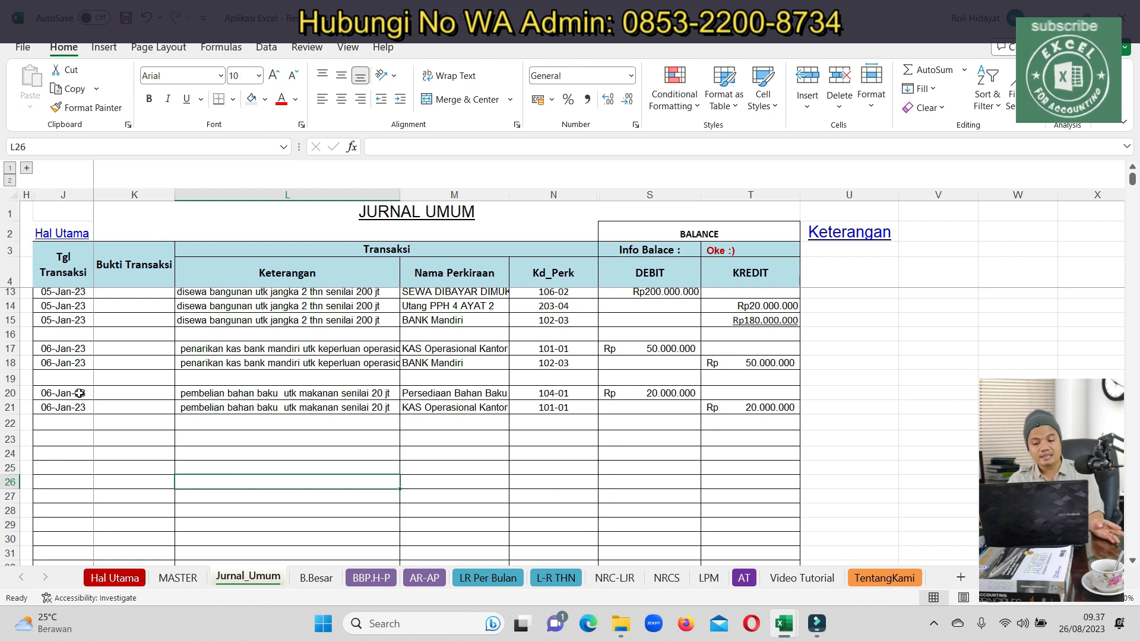
click(662, 385)
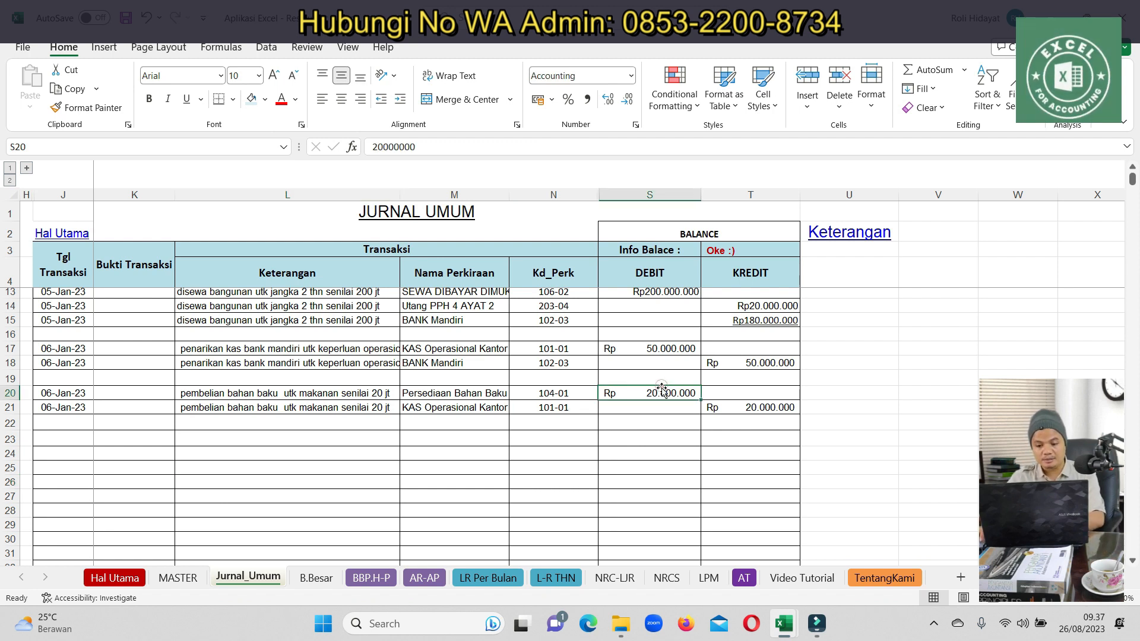
key(ctrl+c)
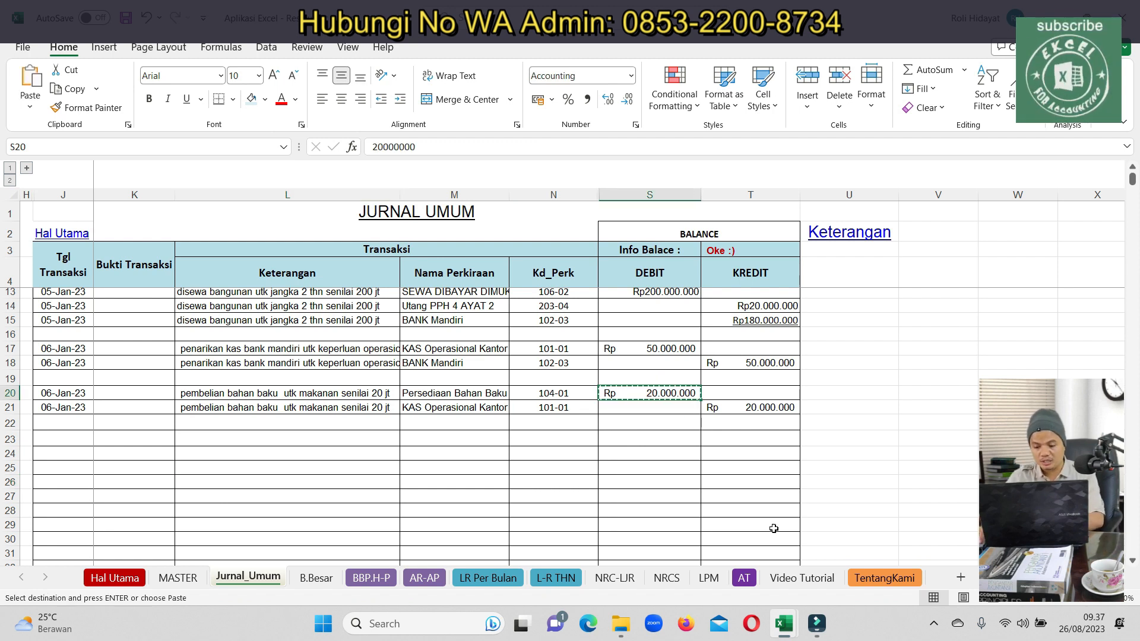
Bring up the MASTER_BRG sheet of the APLIKASI KARTU STOK workbook
mouse_move(802, 625)
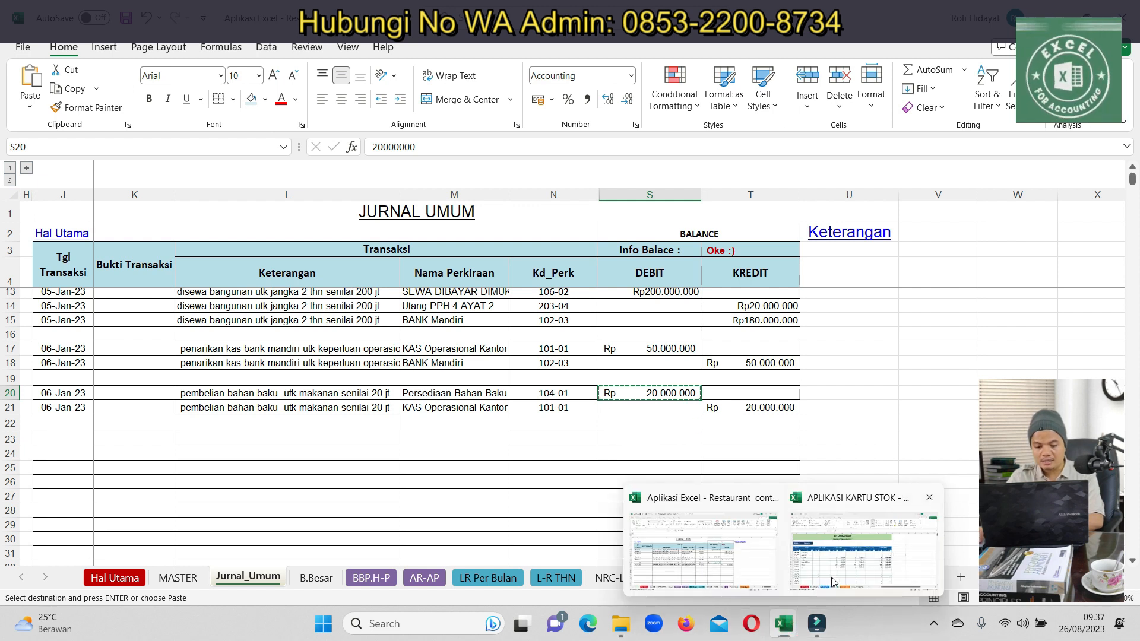
click(831, 578)
click(190, 577)
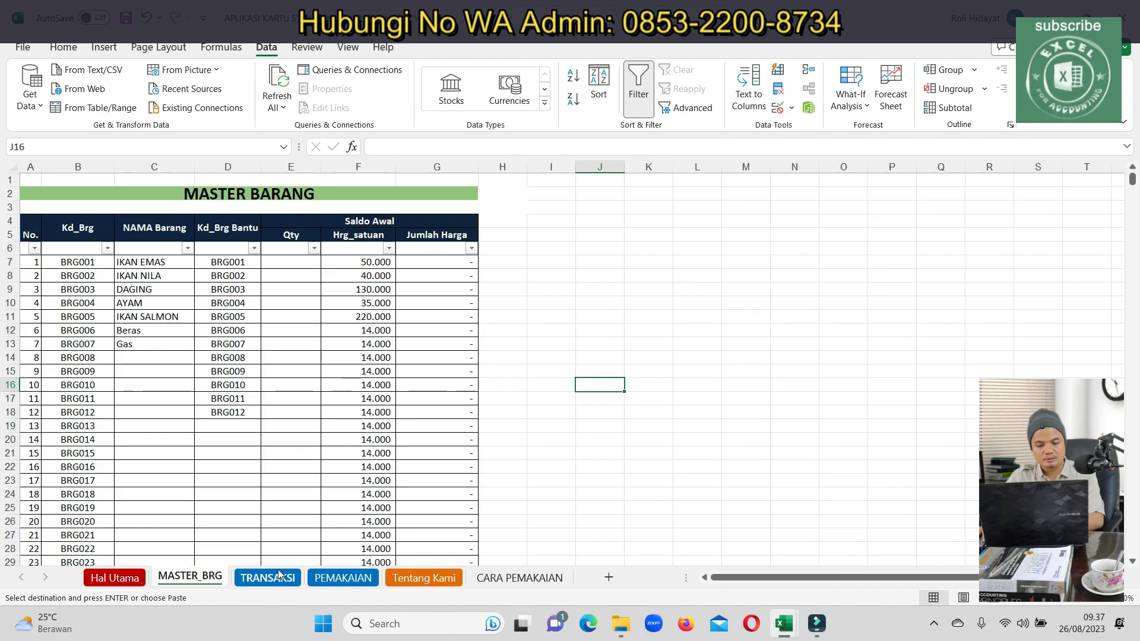
Paste the 20000000 amount into L7 on MASTER_BRG and autofit column L
click(702, 261)
key(ctrl+v)
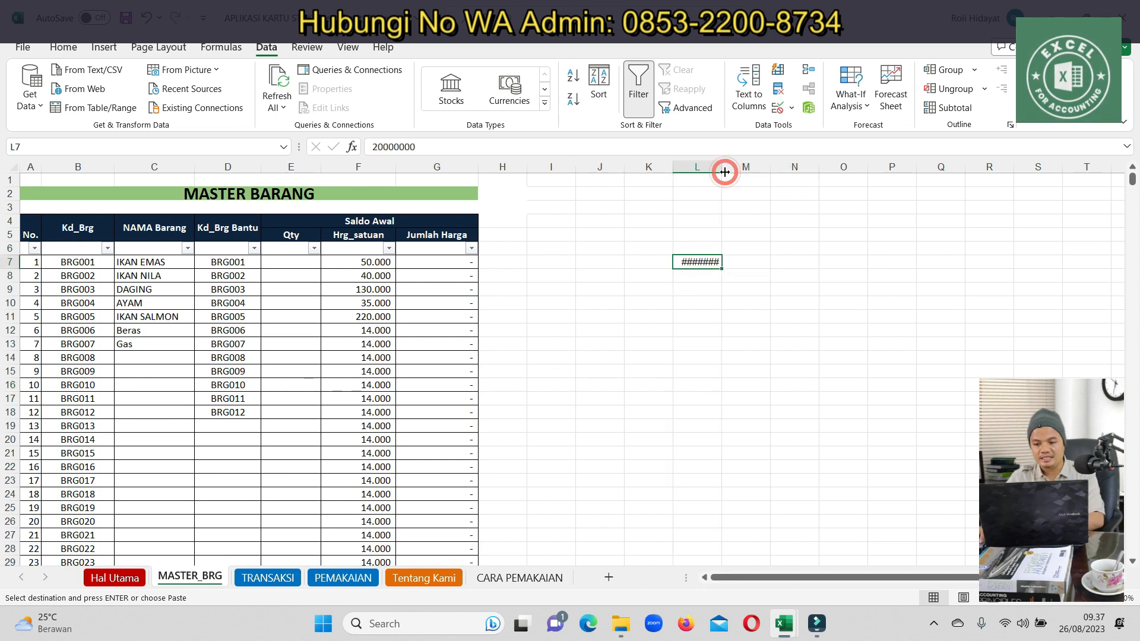
double_click(722, 168)
click(518, 344)
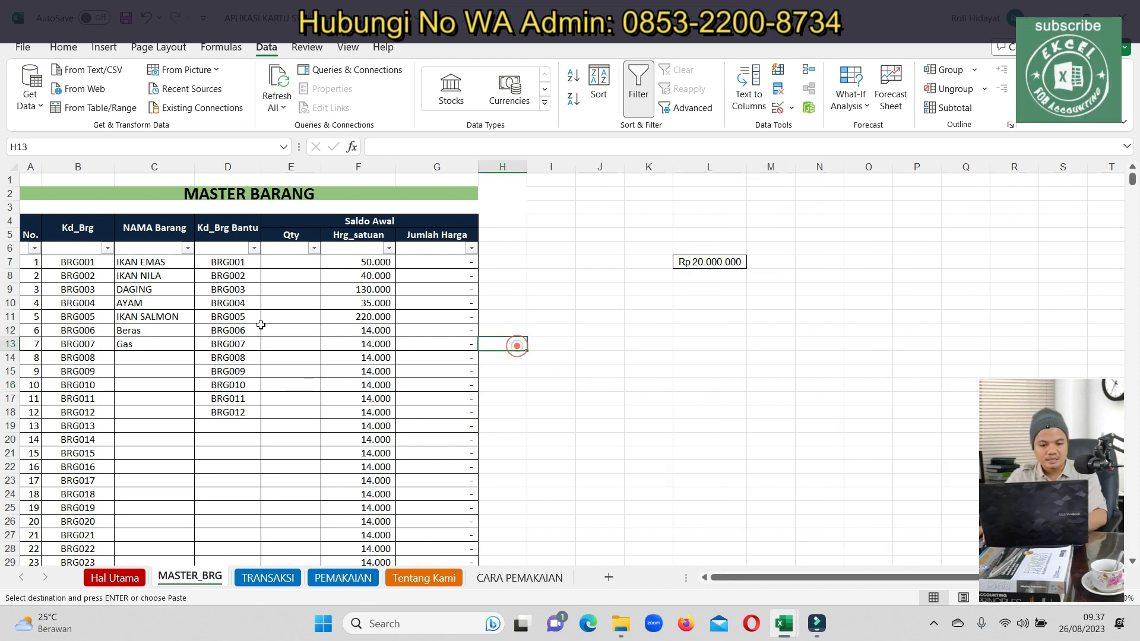
Copy L7 into cell N6 on TRANSAKSI and autofit column N to show Rp 20.000.000
click(717, 266)
key(ctrl+c)
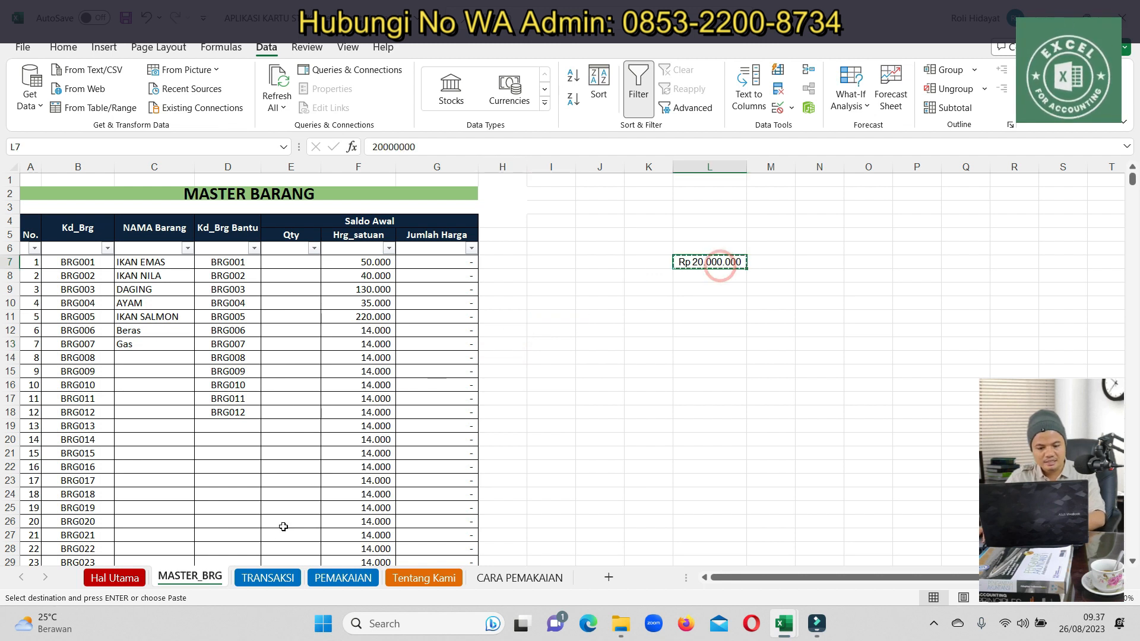
click(265, 576)
click(701, 291)
key(Return)
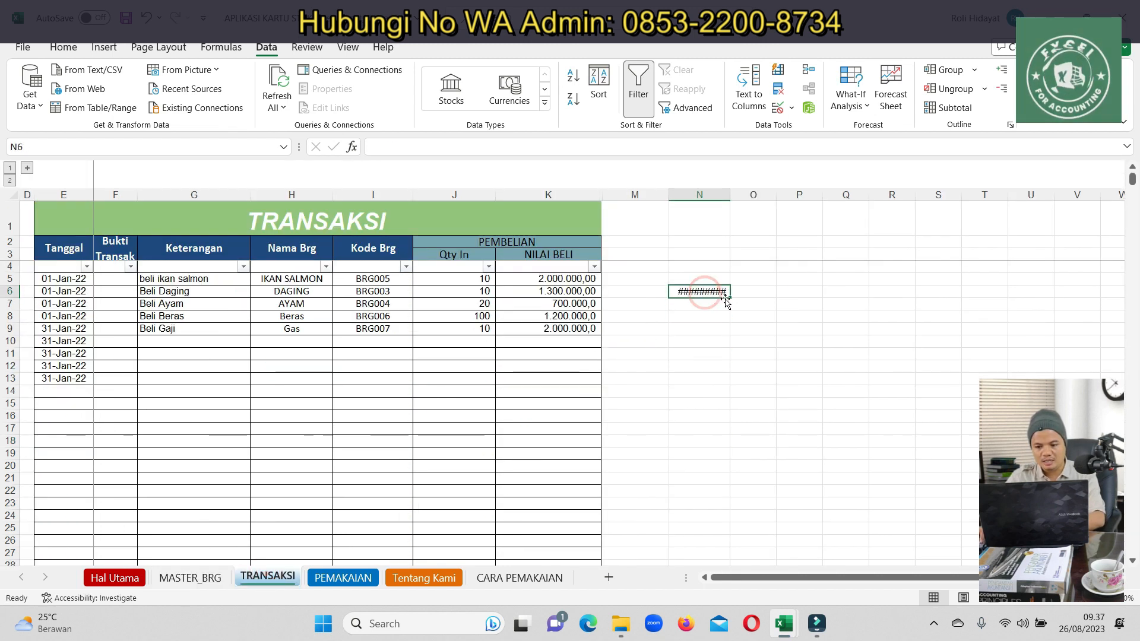
double_click(729, 198)
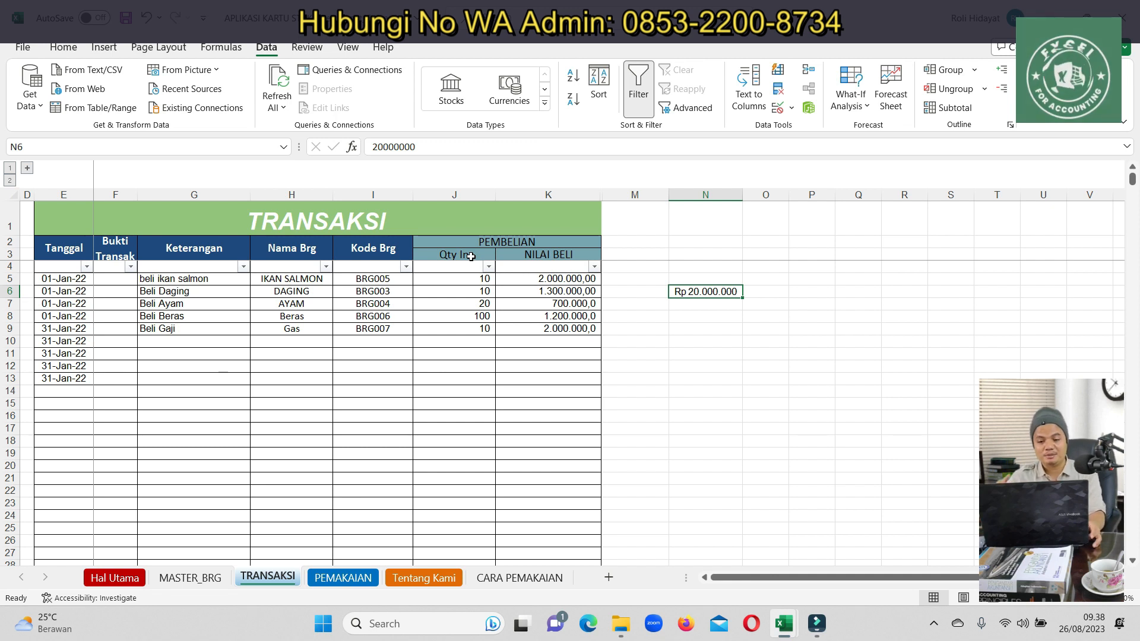
Set the salmon quantity in J5 to 5 and edit K5 to =J5*1000000
click(468, 278)
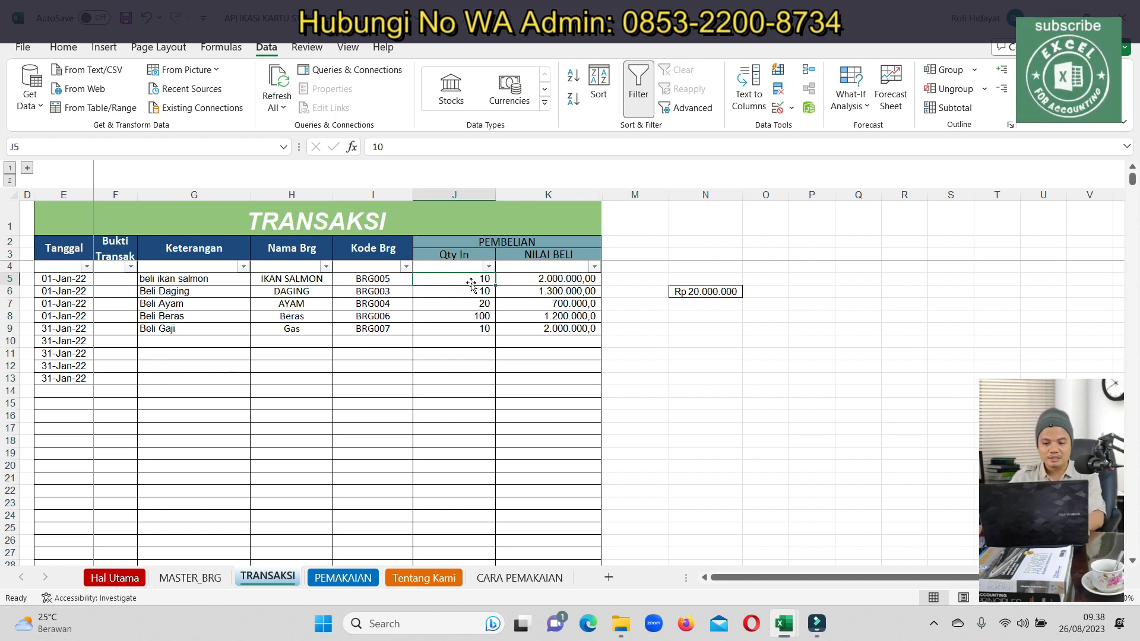
text(5)
key(Return)
key(Up)
key(Right)
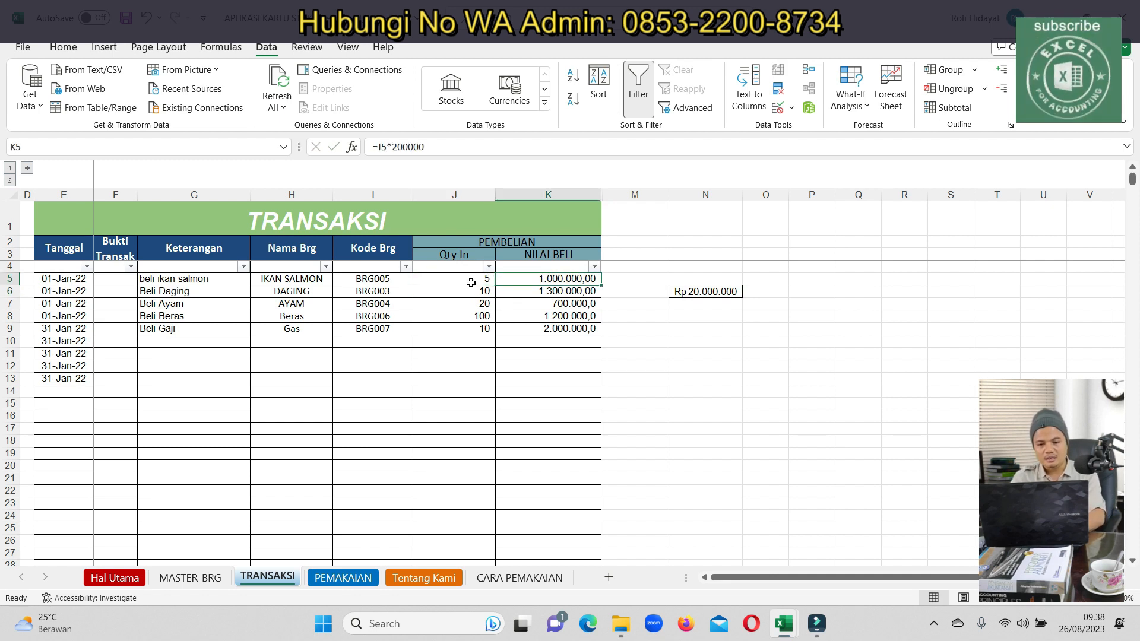
click(405, 147)
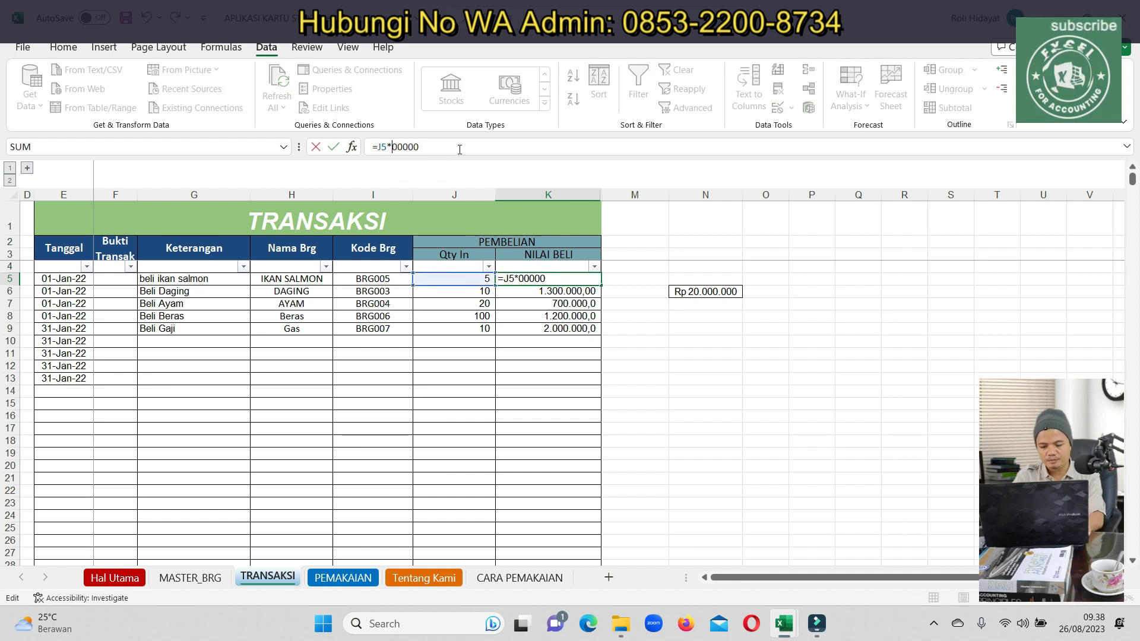
key(BackSpace)
text(10)
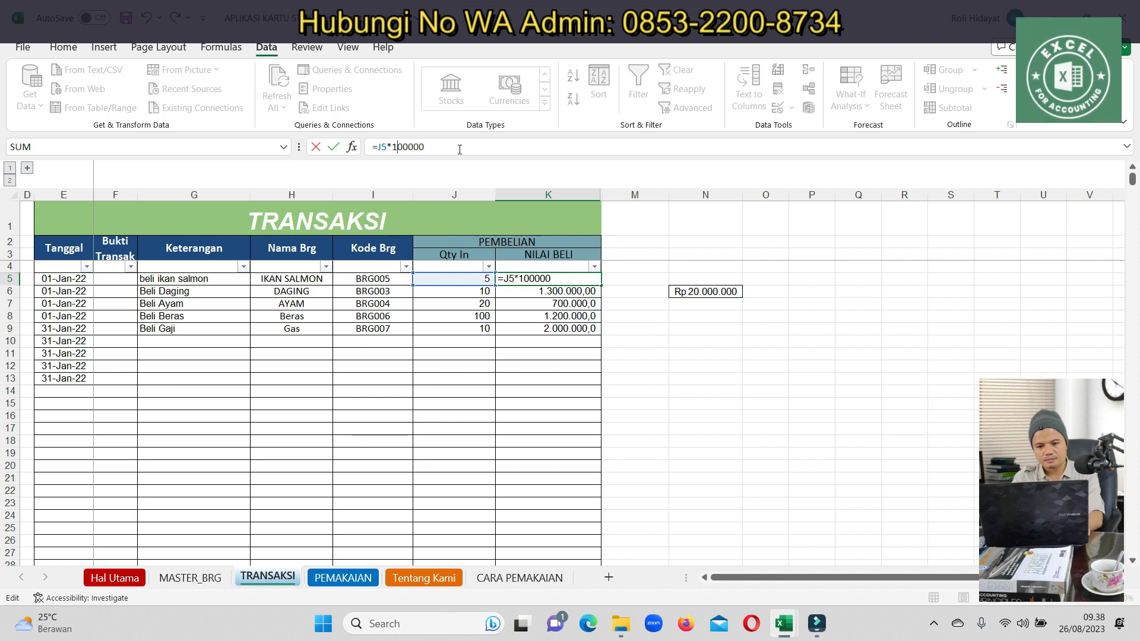
key(Return)
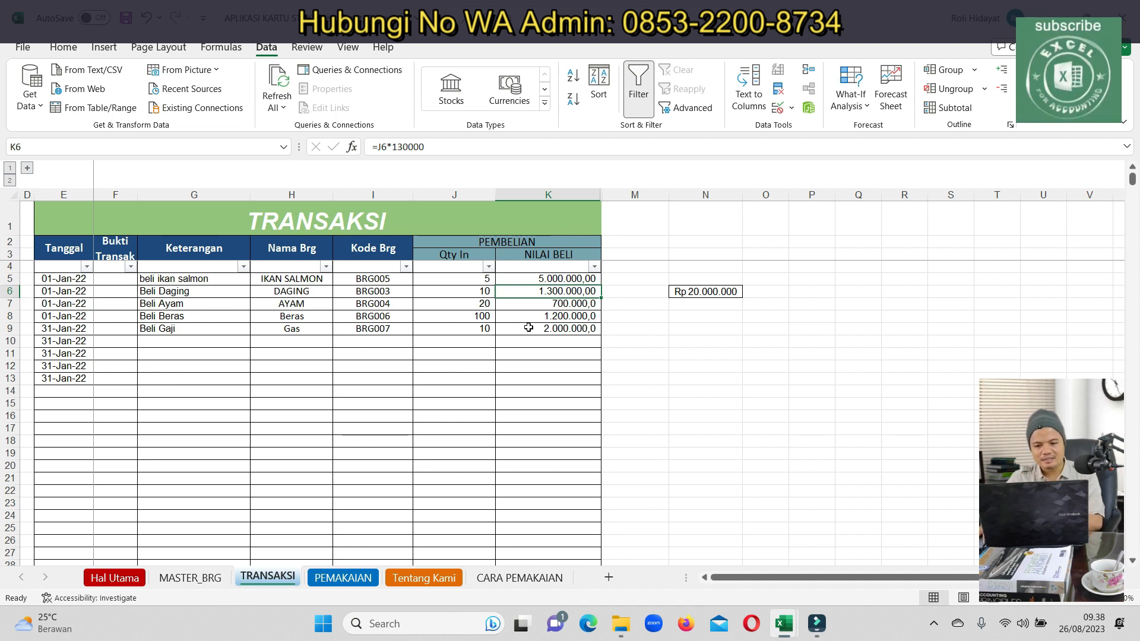
Set the chicken quantity in J7 to 40 and re-enter 100 as the rice quantity in J8
click(475, 292)
drag(464, 257, 469, 308)
click(539, 295)
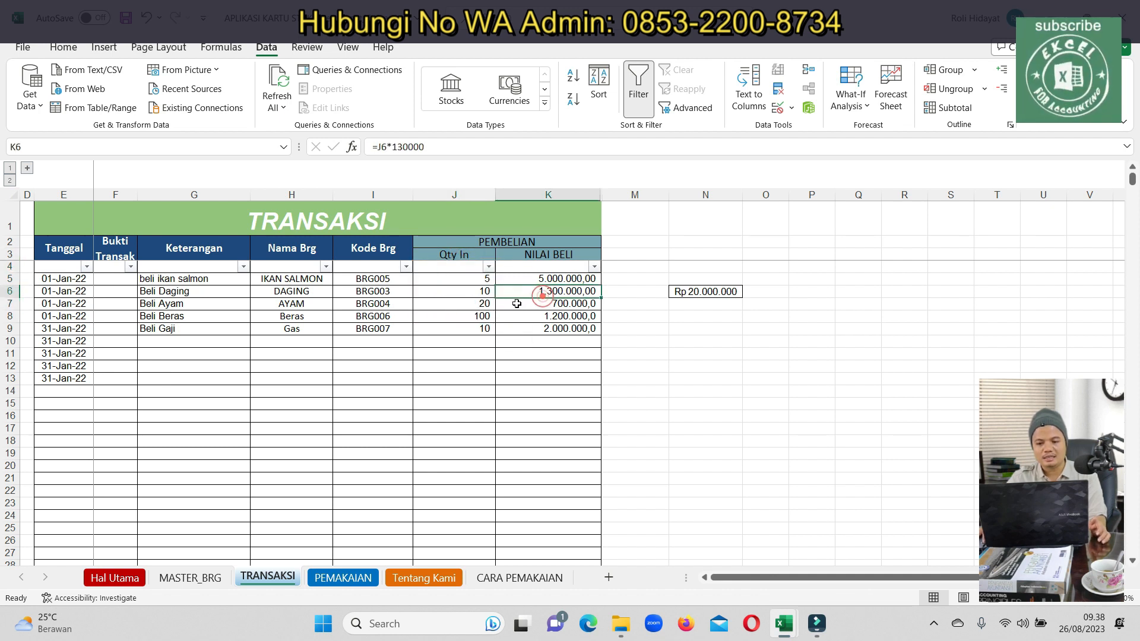
click(469, 303)
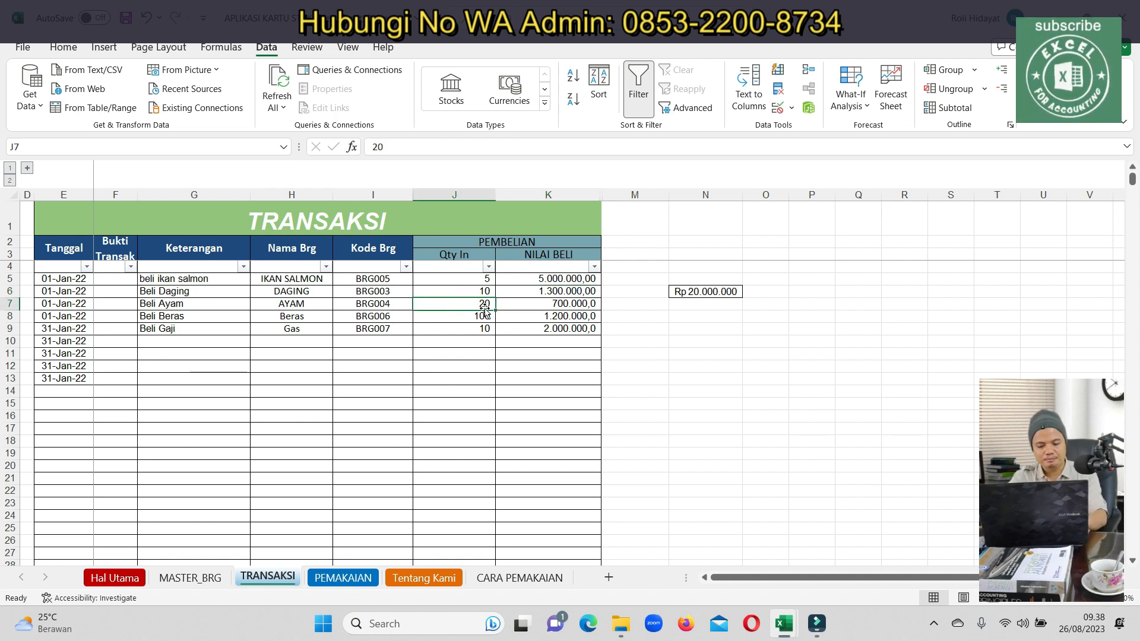
text(40)
key(Return)
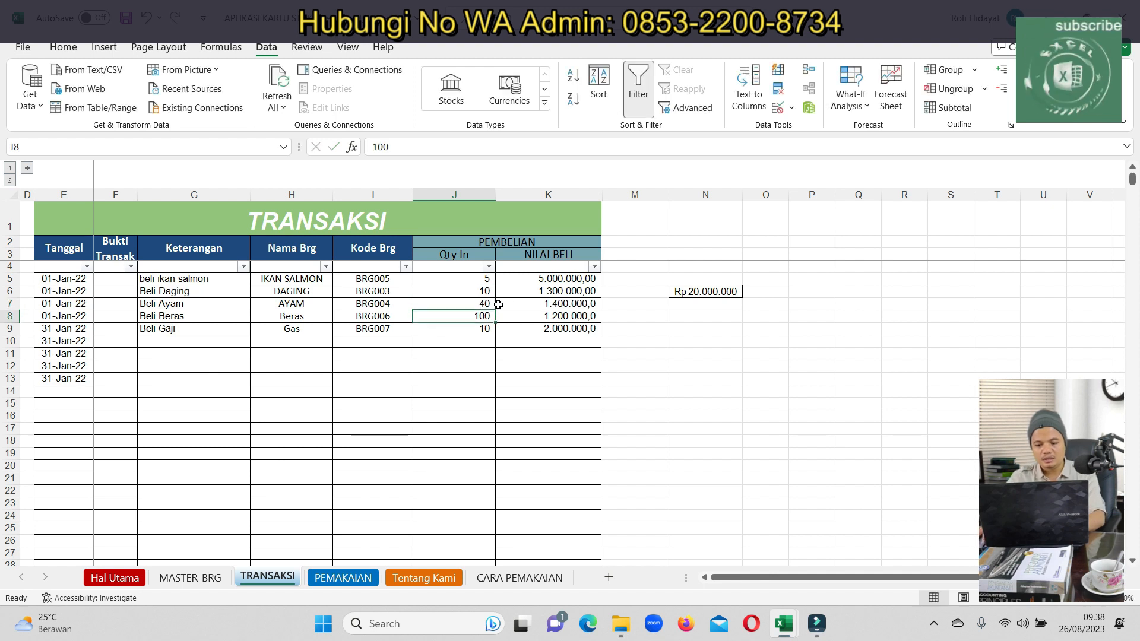
click(554, 305)
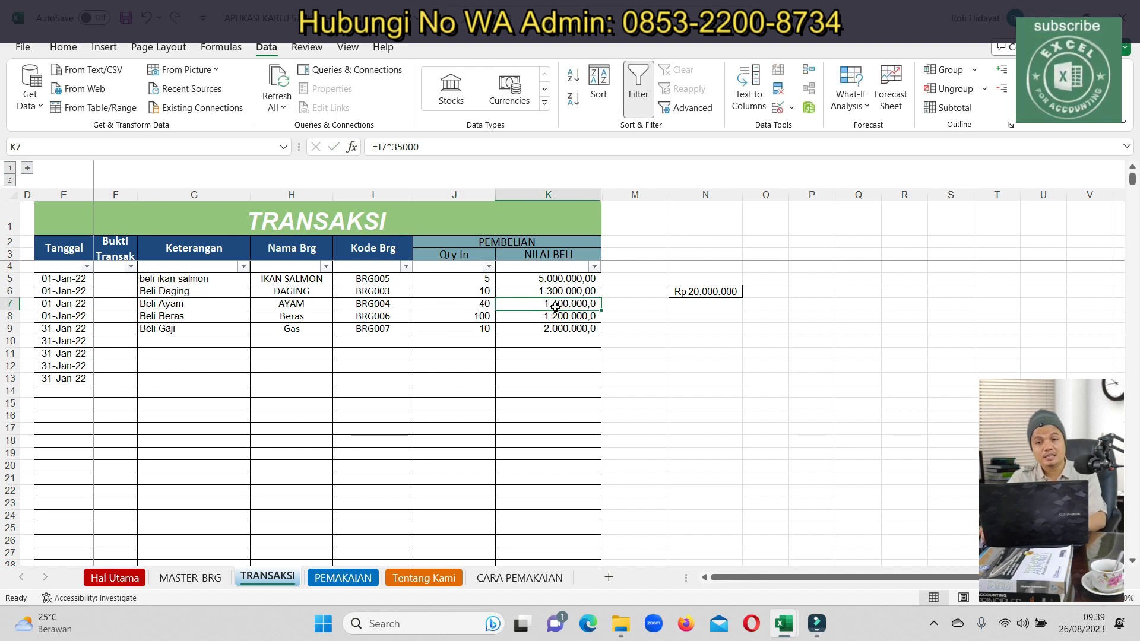
click(480, 316)
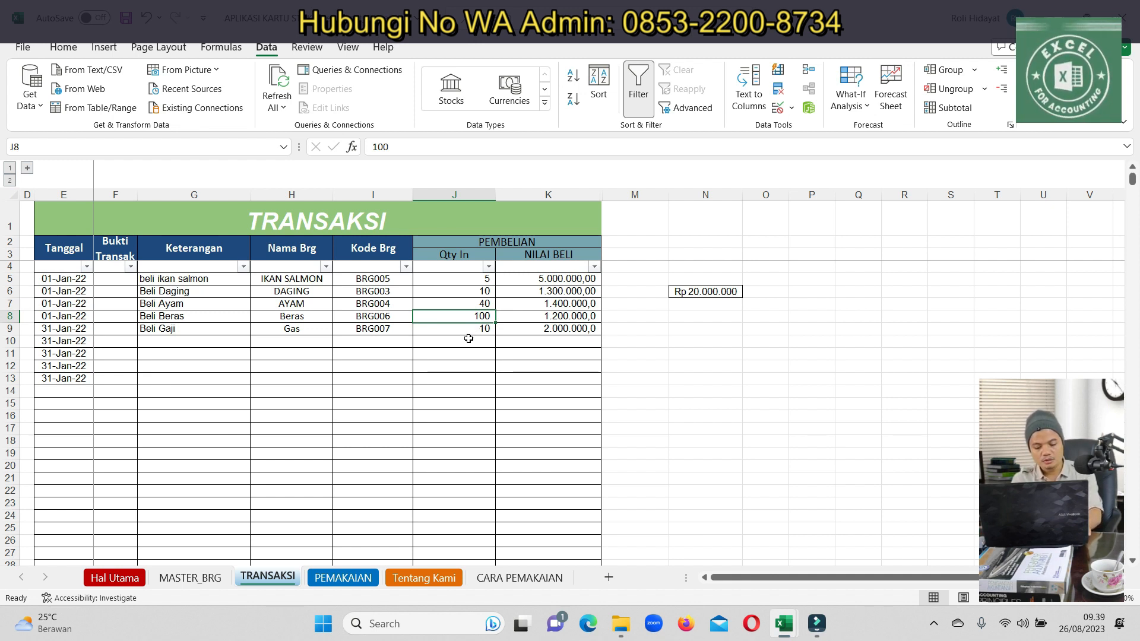
text(1)
key(Return)
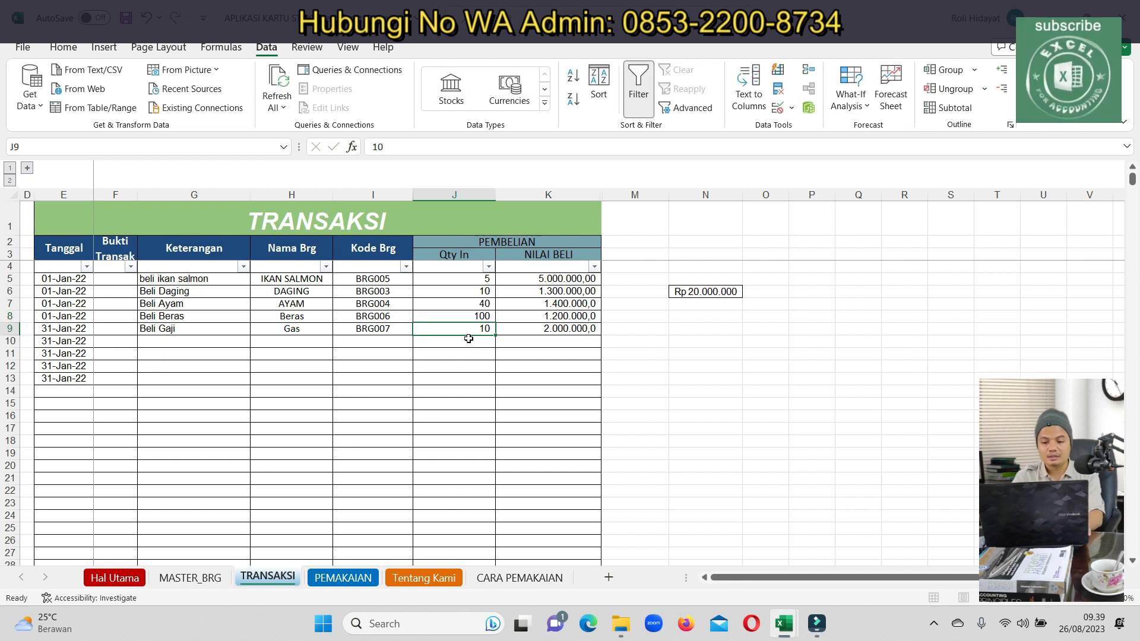
Edit the rice value formula in K8 to use a 150000 unit price
click(531, 316)
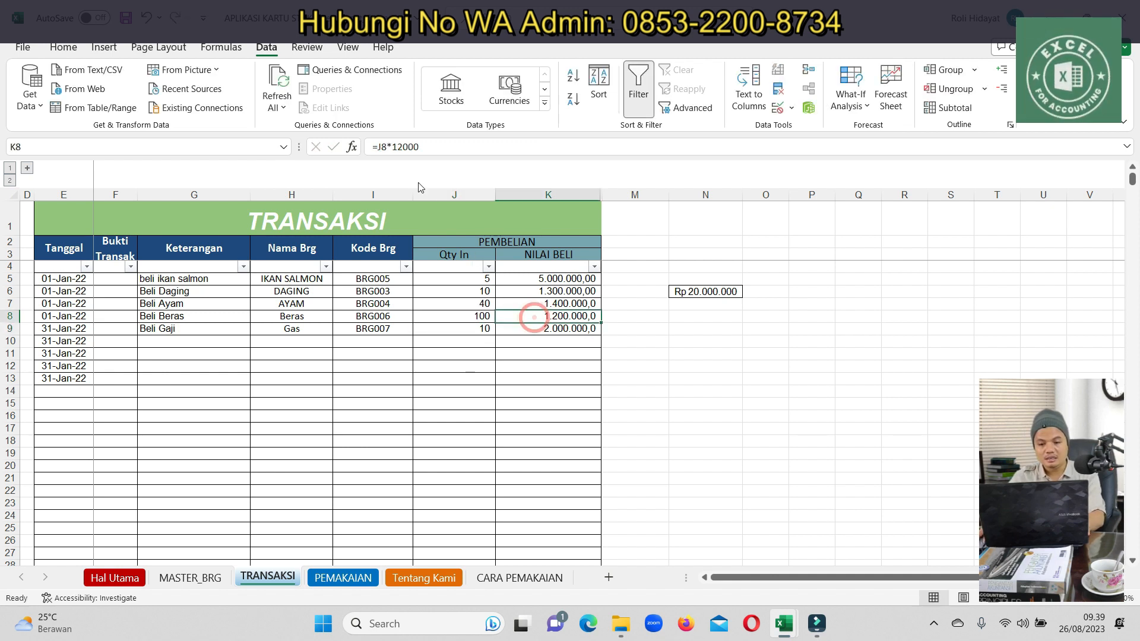
click(412, 146)
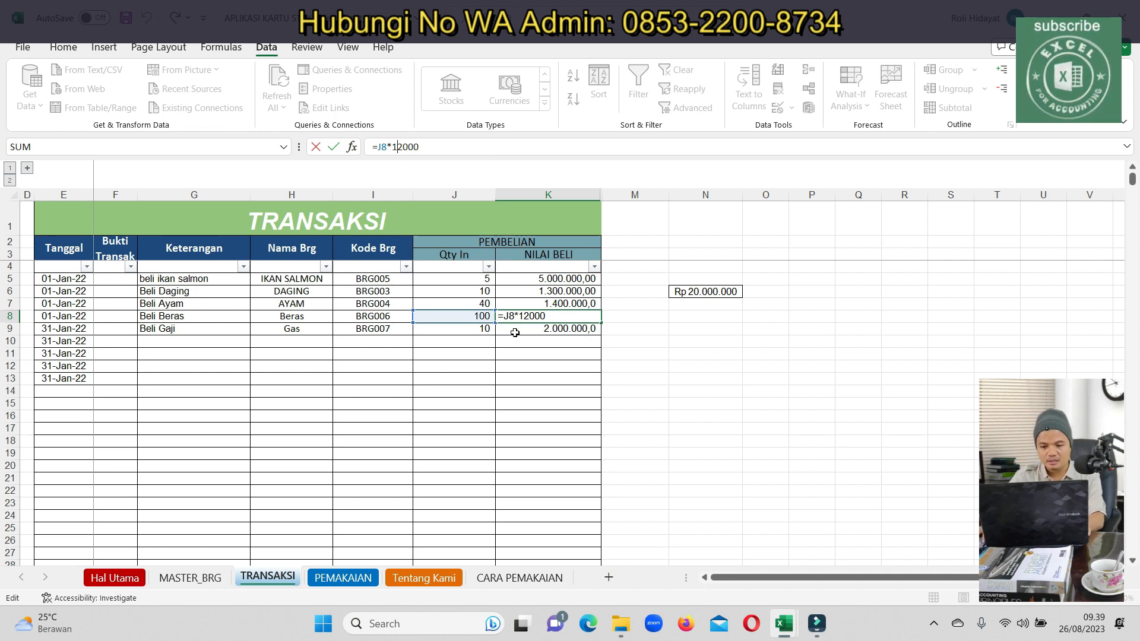
click(524, 315)
key(BackSpace)
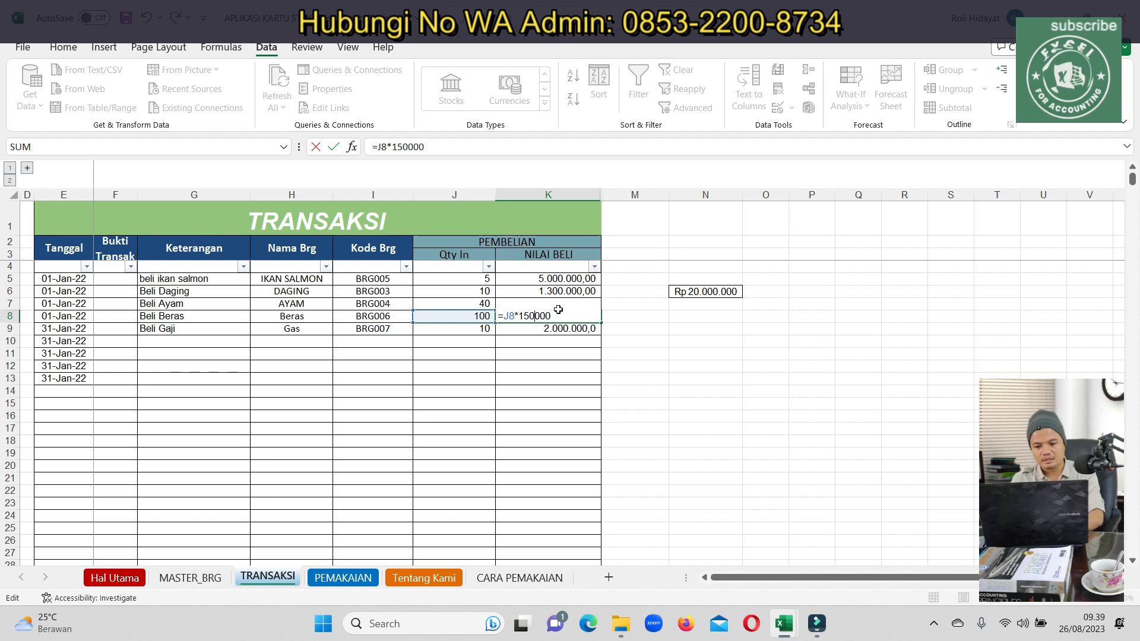
text(50)
key(Return)
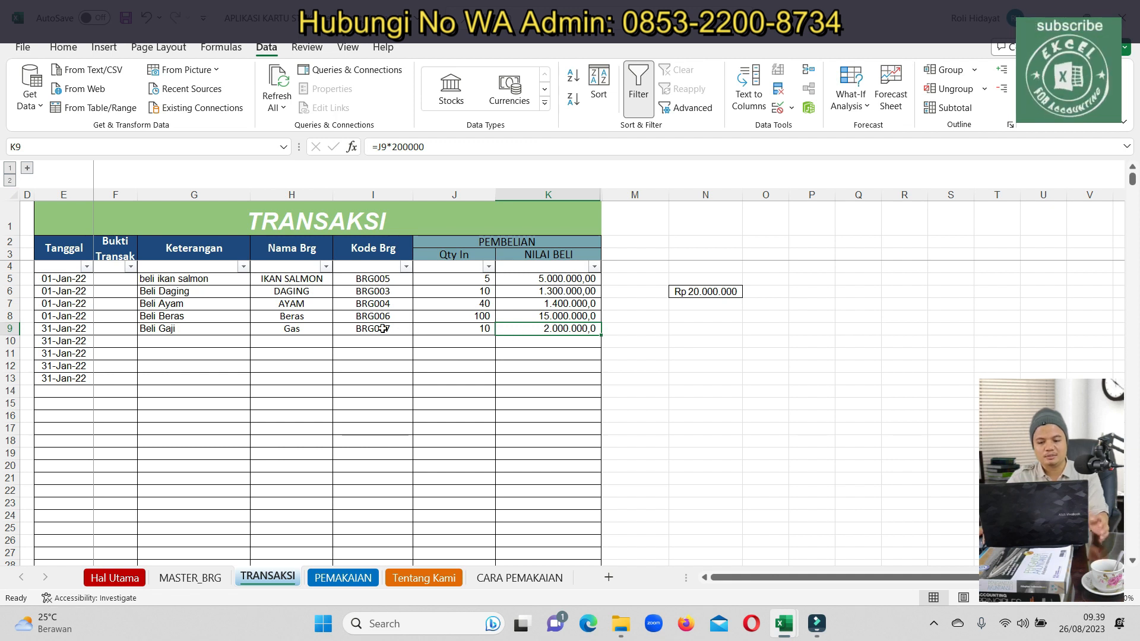
Change the Gas price in K9's formula from 200000 to 500000 and check the 27.700.000 total
click(443, 327)
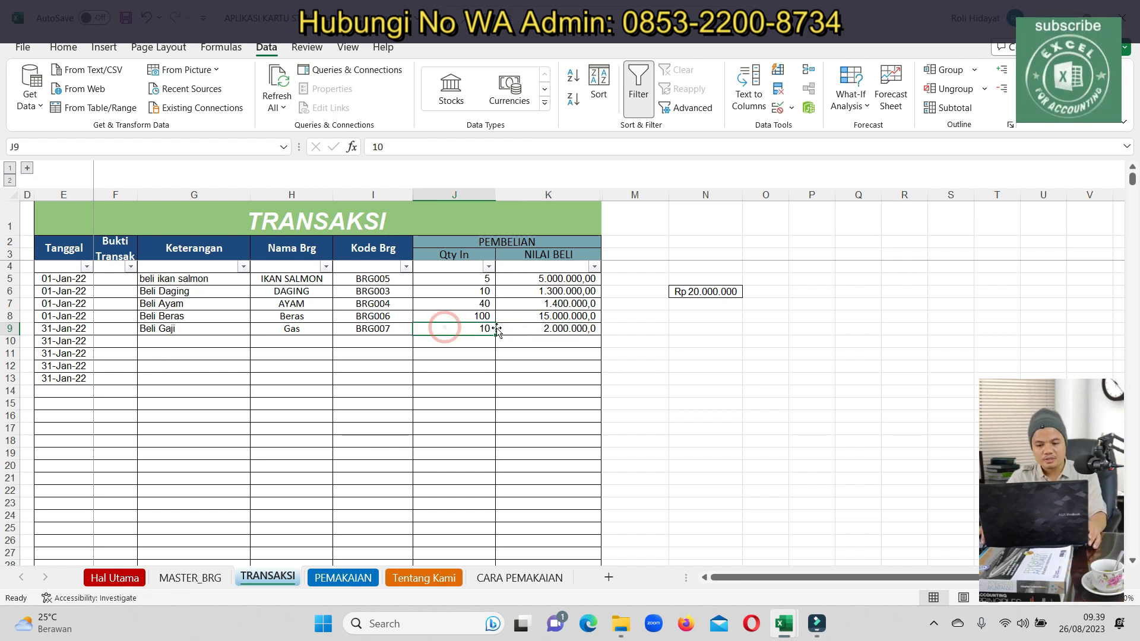
double_click(559, 331)
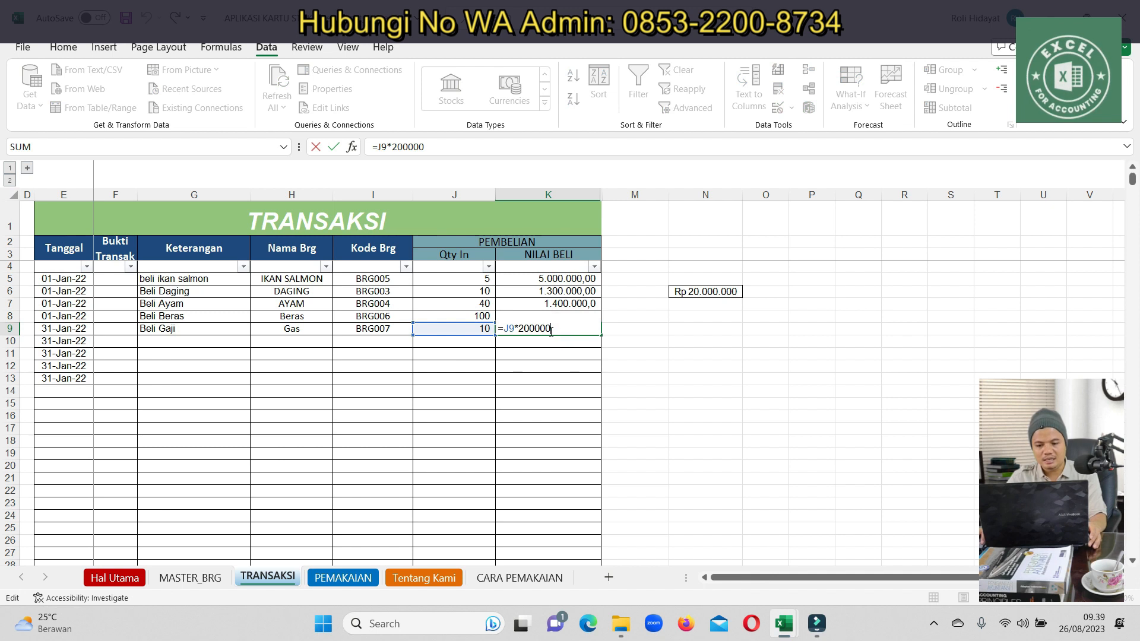
double_click(521, 329)
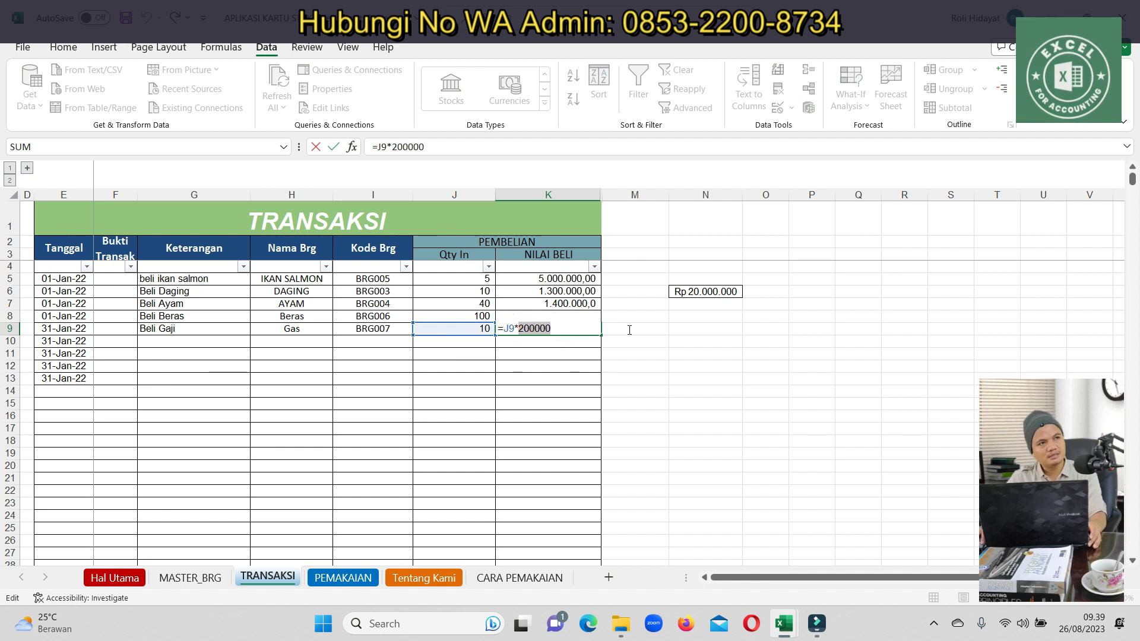
text(50000)
key(Return)
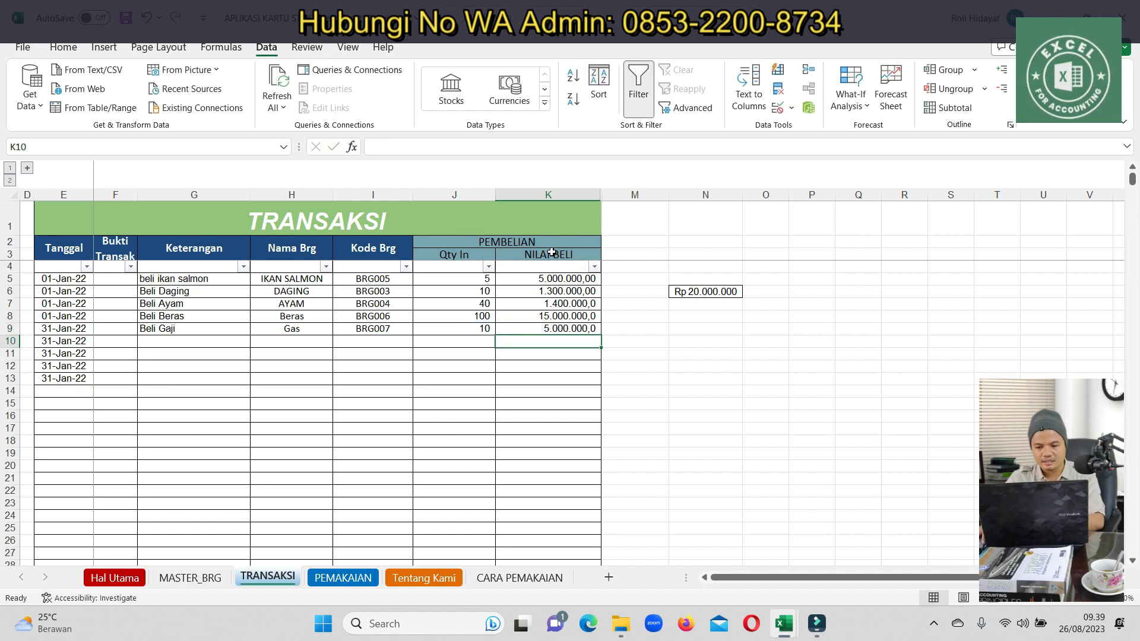
drag(548, 278, 557, 331)
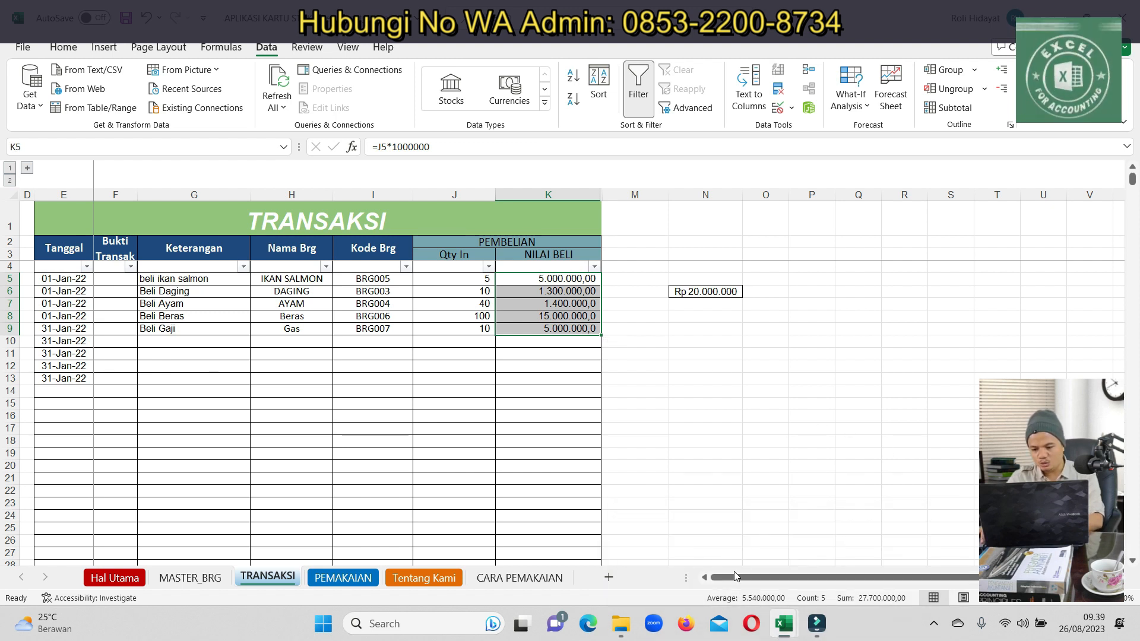
Enter 27700000 as the inventory debit in S20 and copy it into the cash credit in T21
mouse_move(785, 623)
click(701, 546)
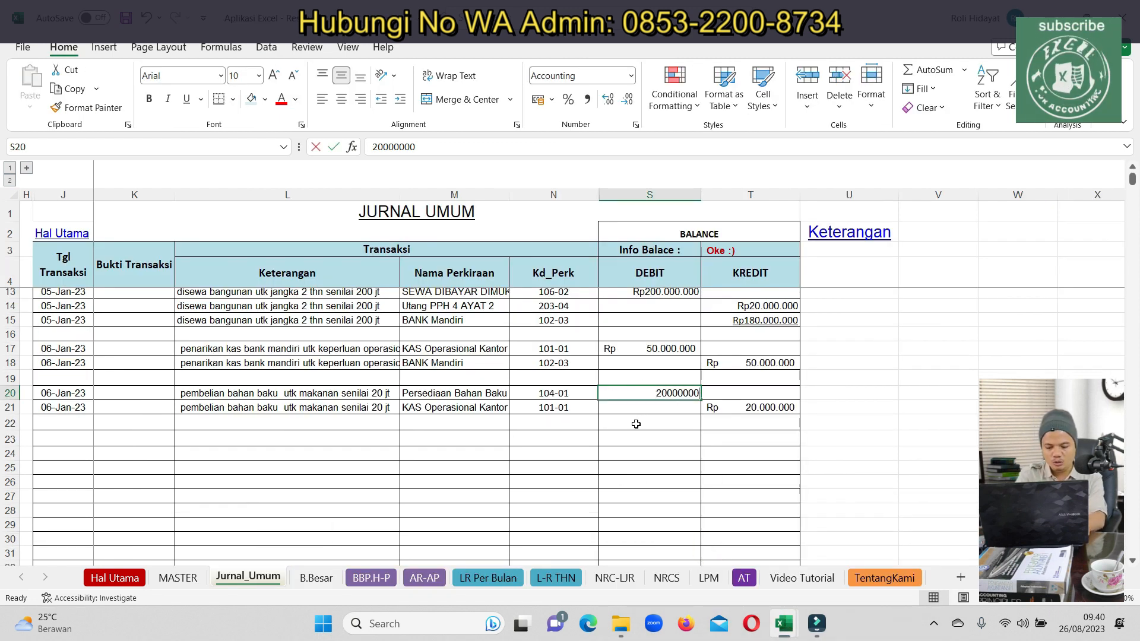
text(27700000)
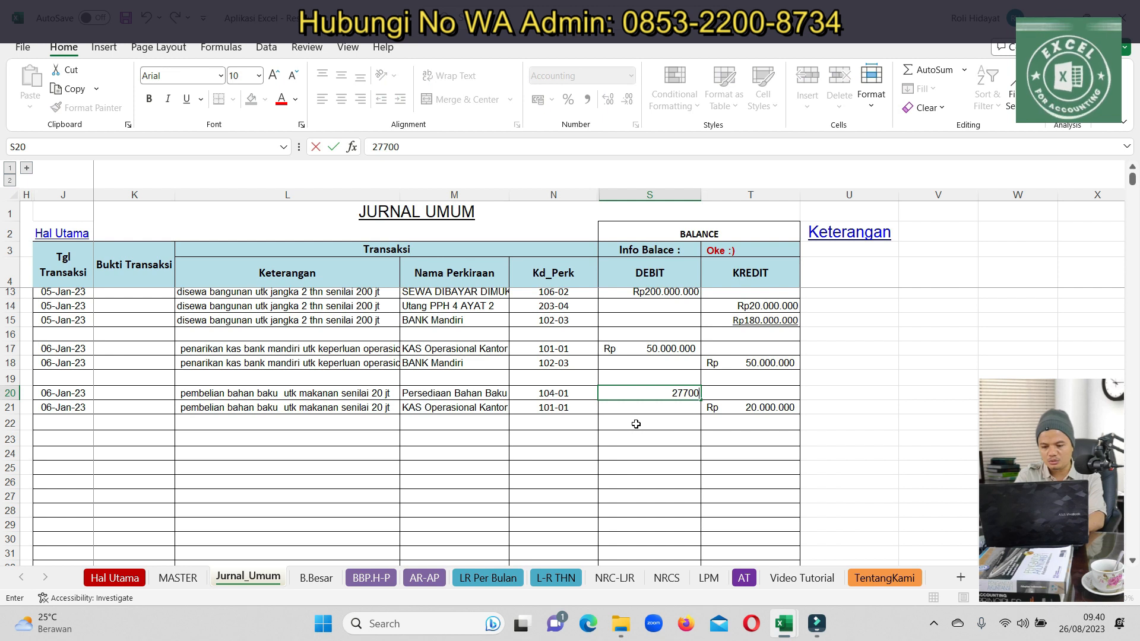
key(Return)
key(Up)
key(ctrl+c)
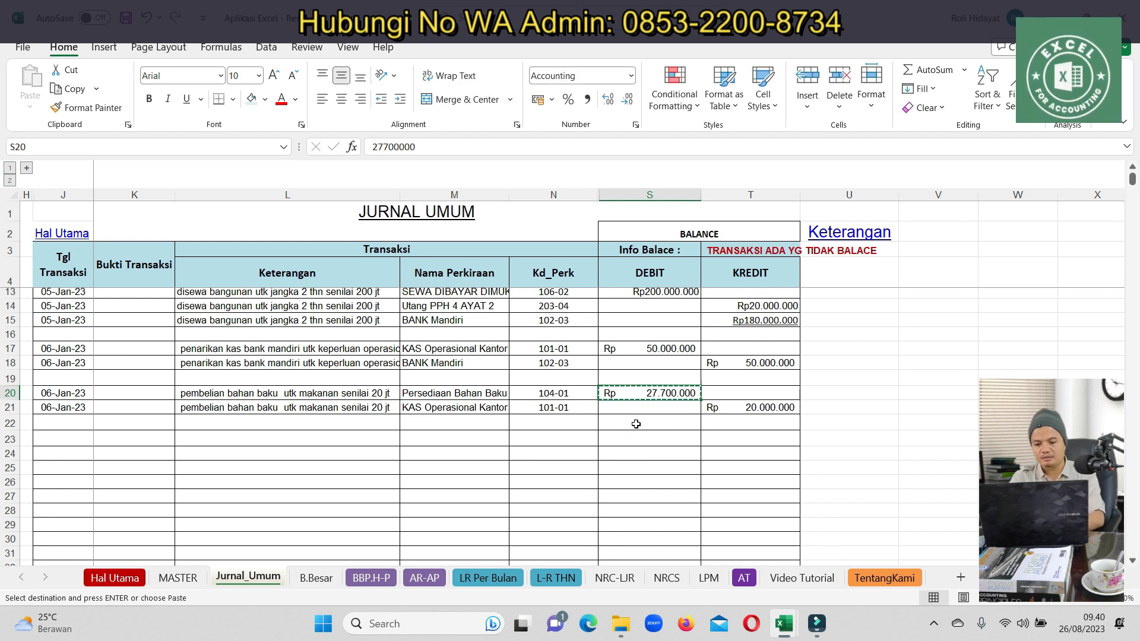
key(Down)
key(Right)
key(ctrl+v)
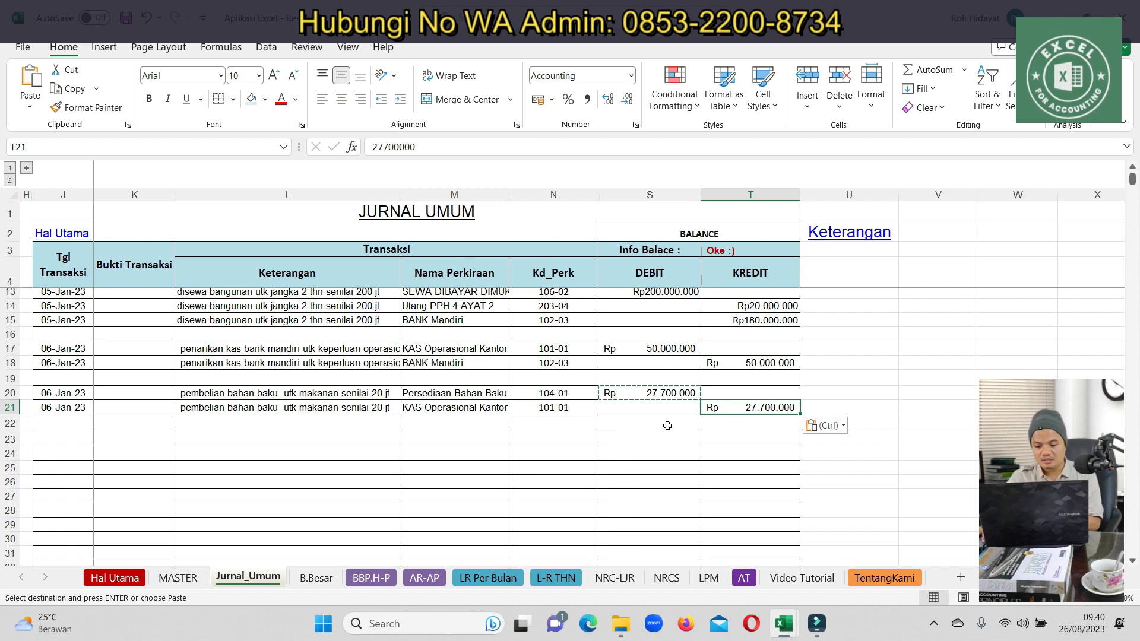
mouse_move(785, 623)
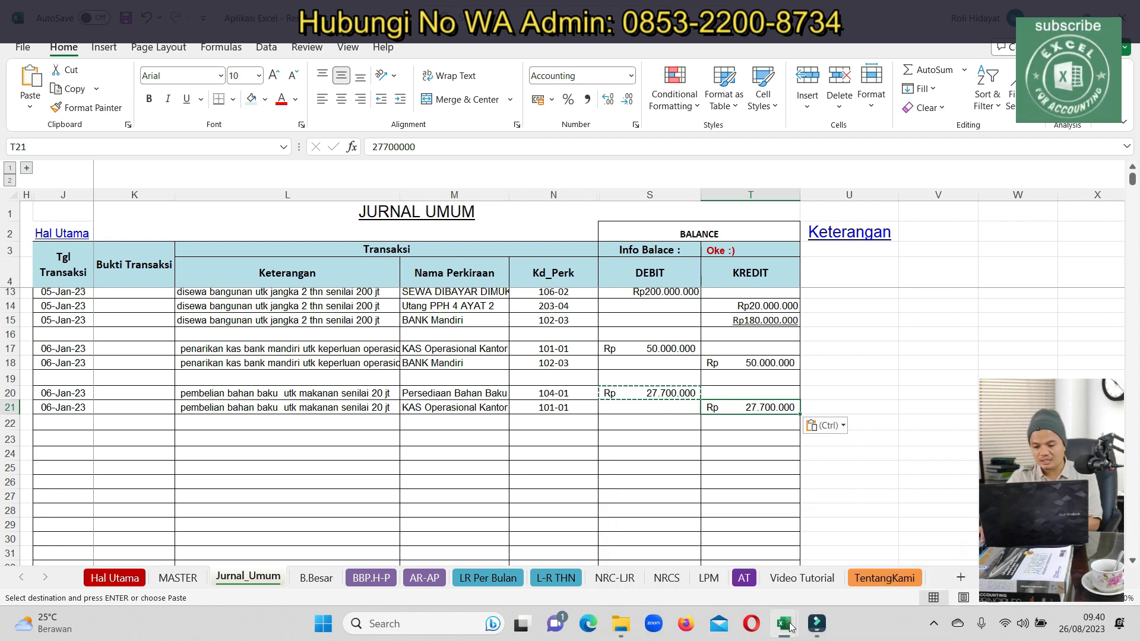
click(873, 534)
Select the BRG003–BRG008 purchase quantities and values (F10:G15) on the PEMAKAIAN sheet
click(483, 546)
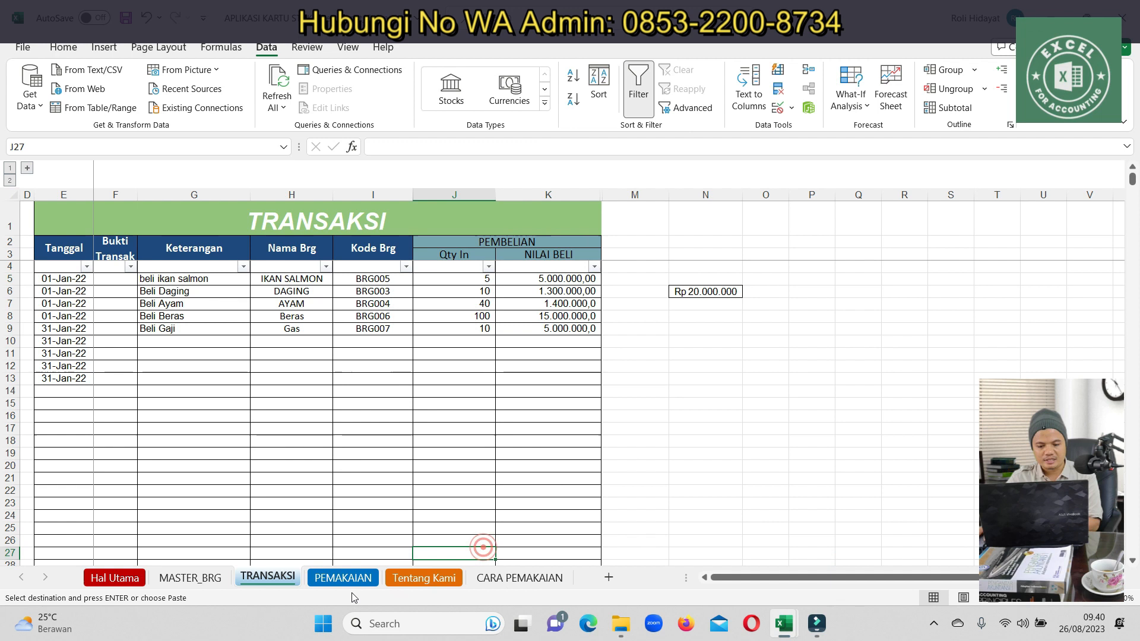
click(342, 578)
drag(323, 350, 410, 445)
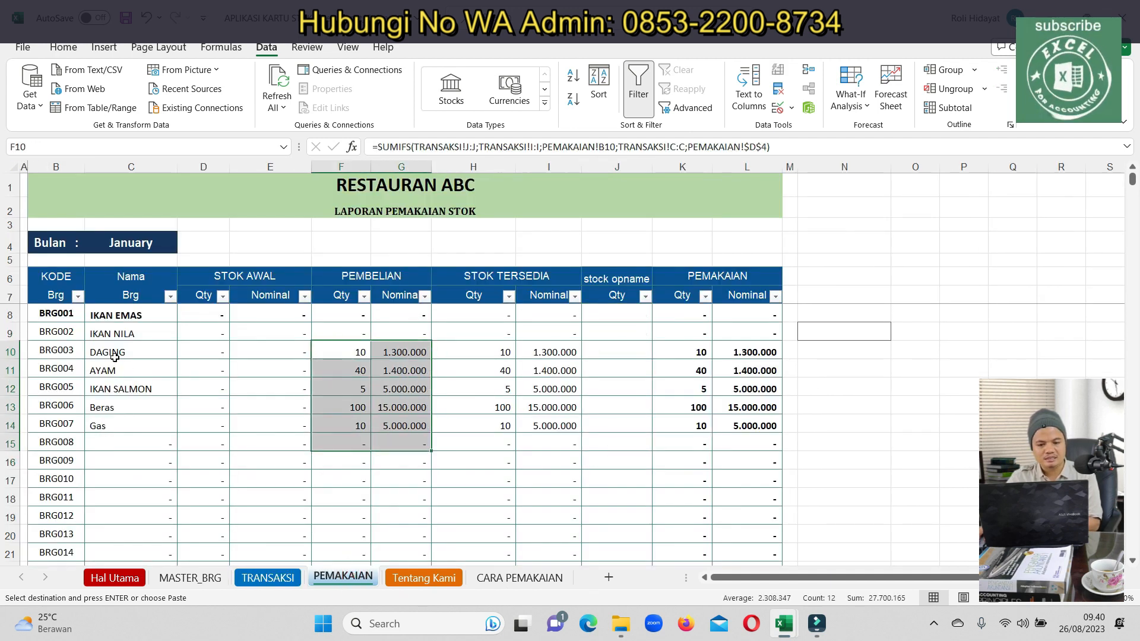
key(ctrl+v)
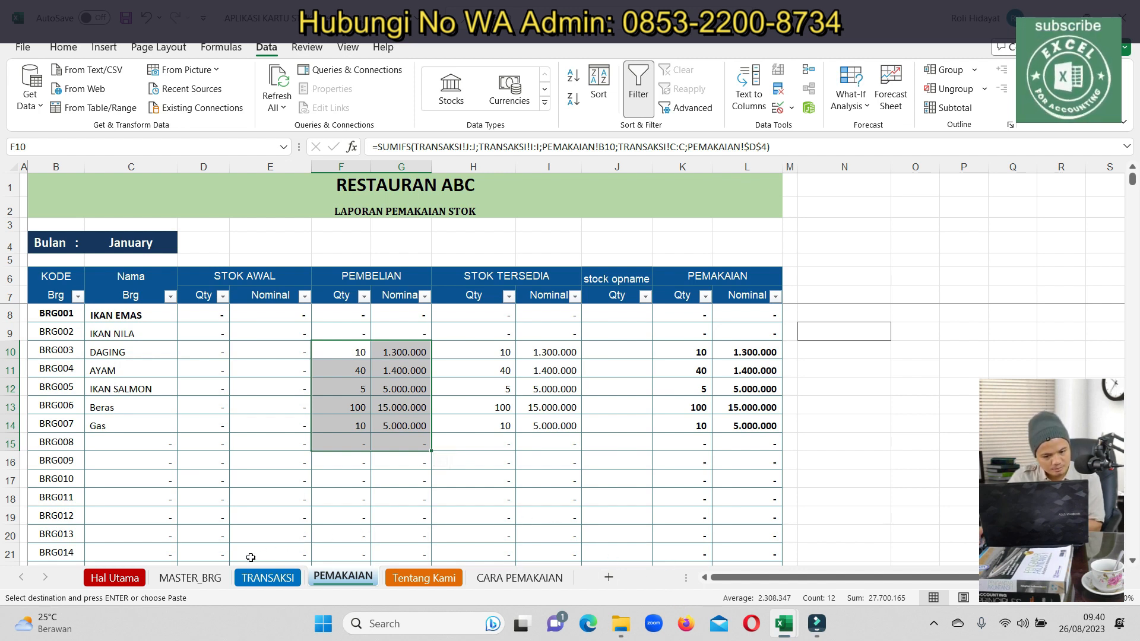
click(198, 578)
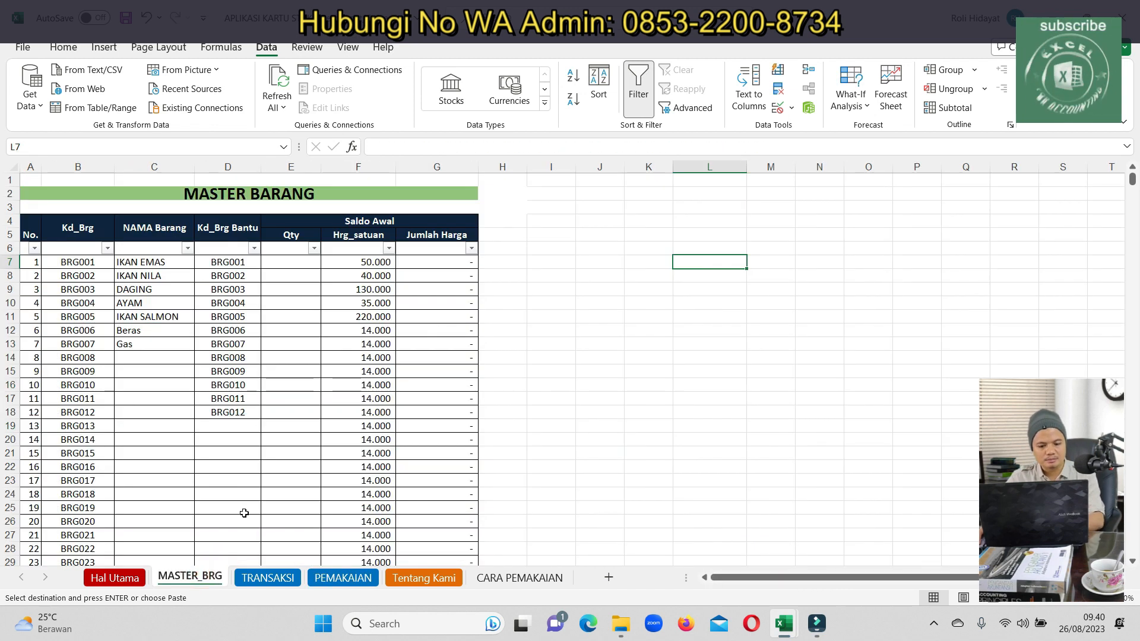
click(255, 577)
Enter 'Minyak Goreng' as the name of item BRG008 in C14 on MASTER_BRG
click(184, 342)
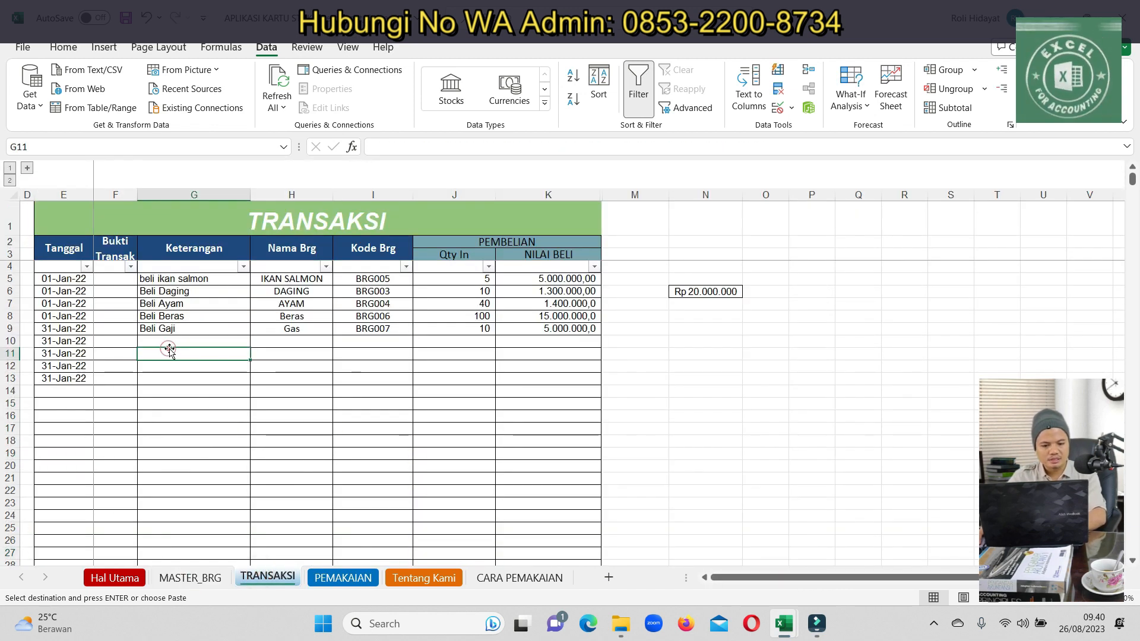
click(126, 576)
click(190, 577)
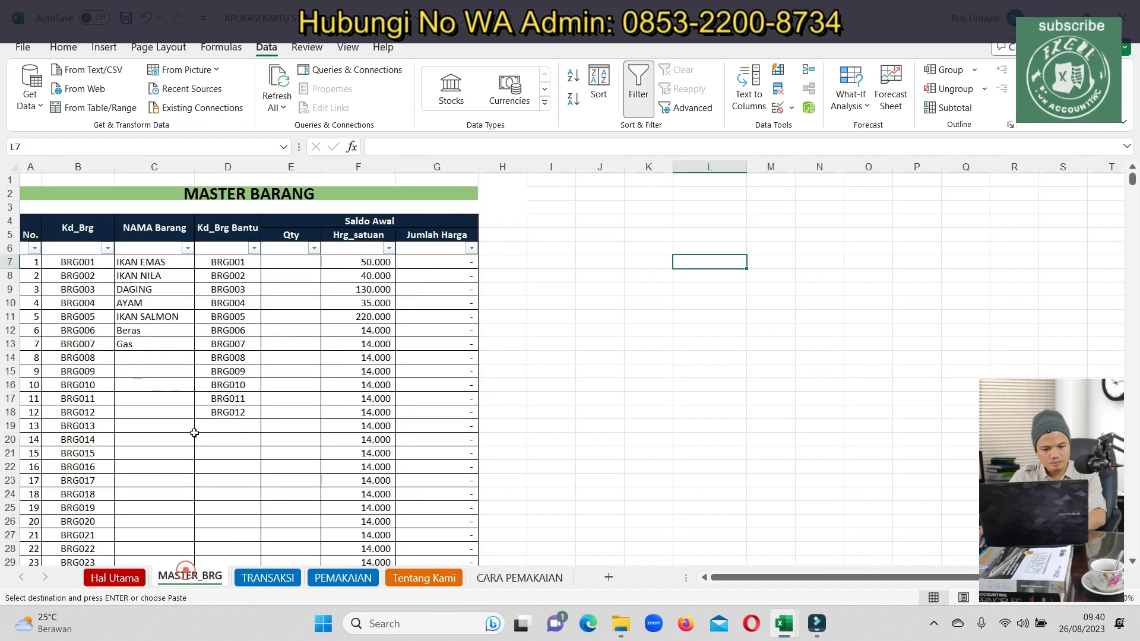
click(141, 344)
click(142, 353)
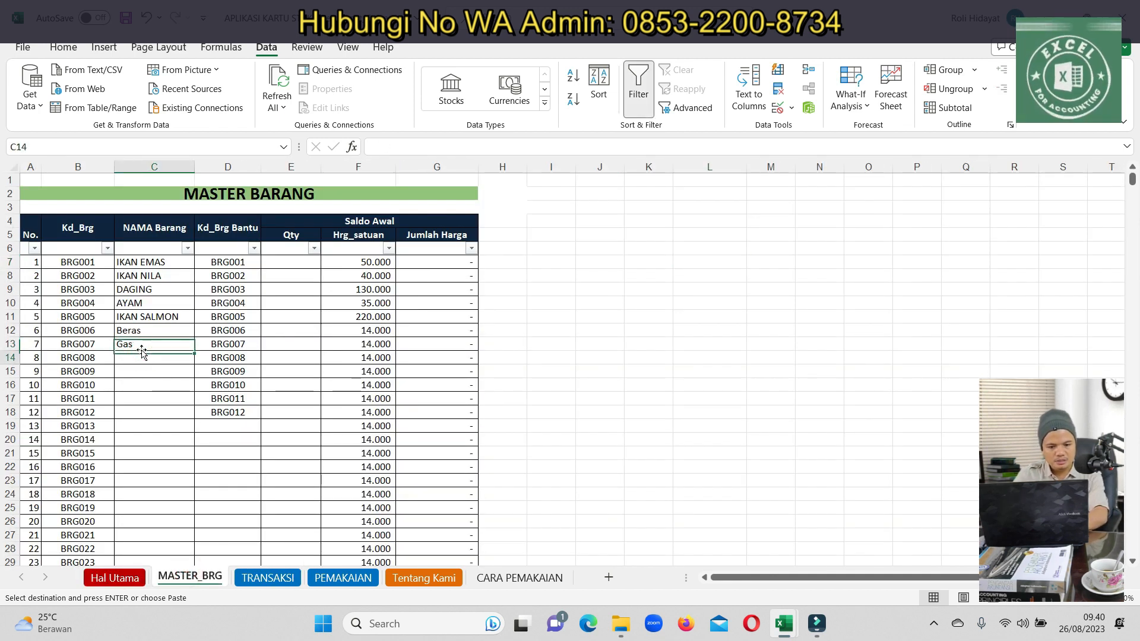
text(Minyak Go)
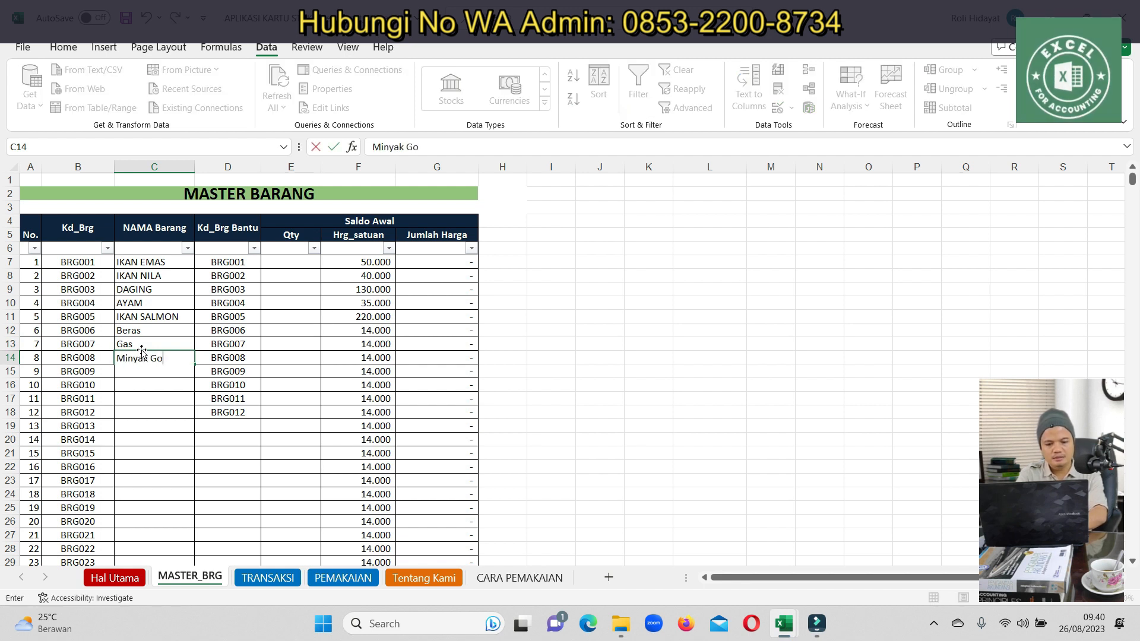
text(reng)
key(Return)
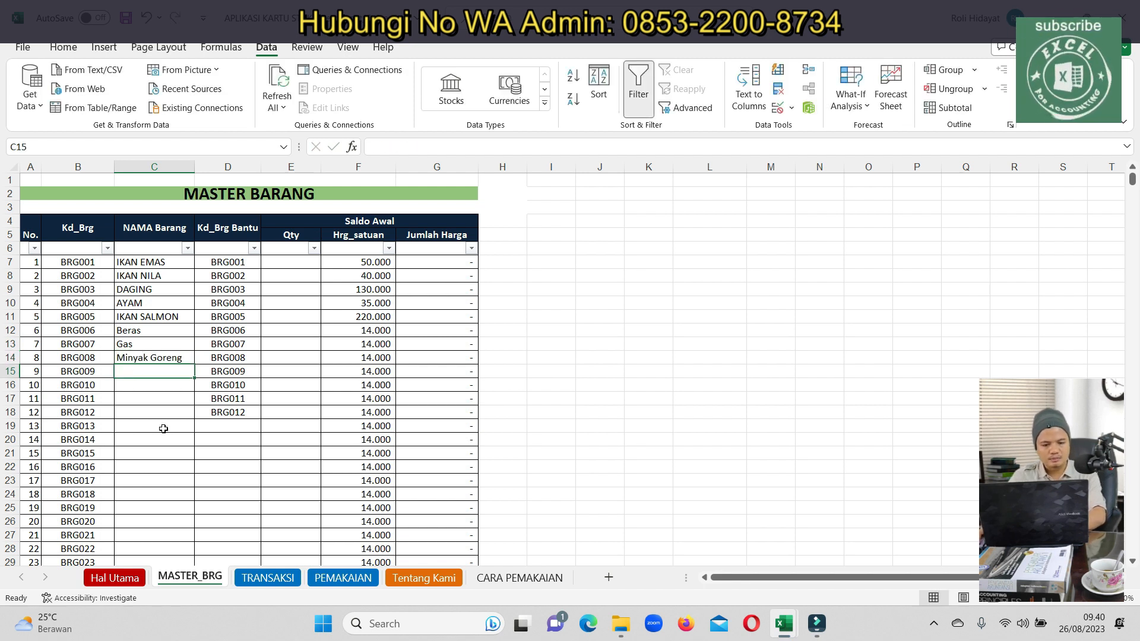
click(265, 577)
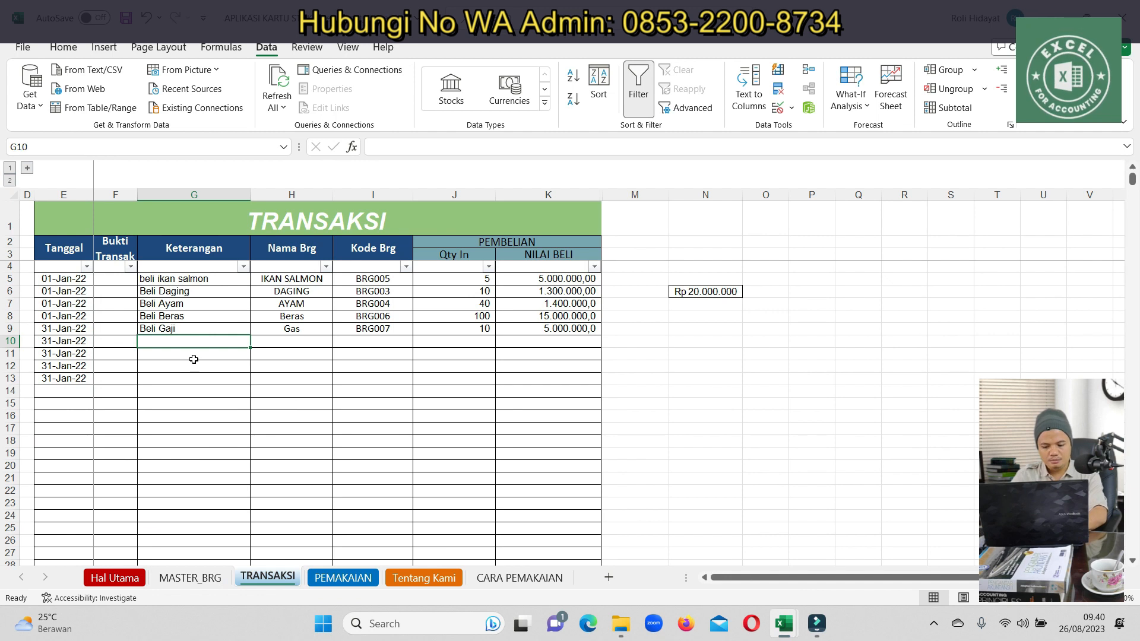
text(m)
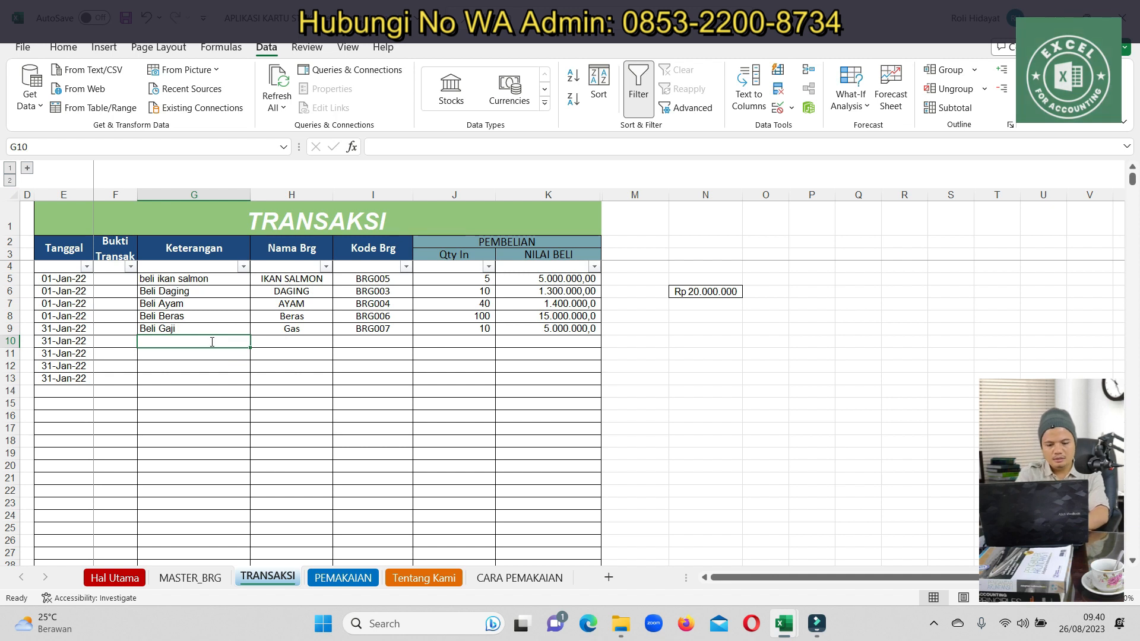
Enter the description 'pembelian minyak groreng' in G10 and choose Minyak Goreng as the item
text(pembelian minya)
text(k gr)
text(oreng)
key(Return)
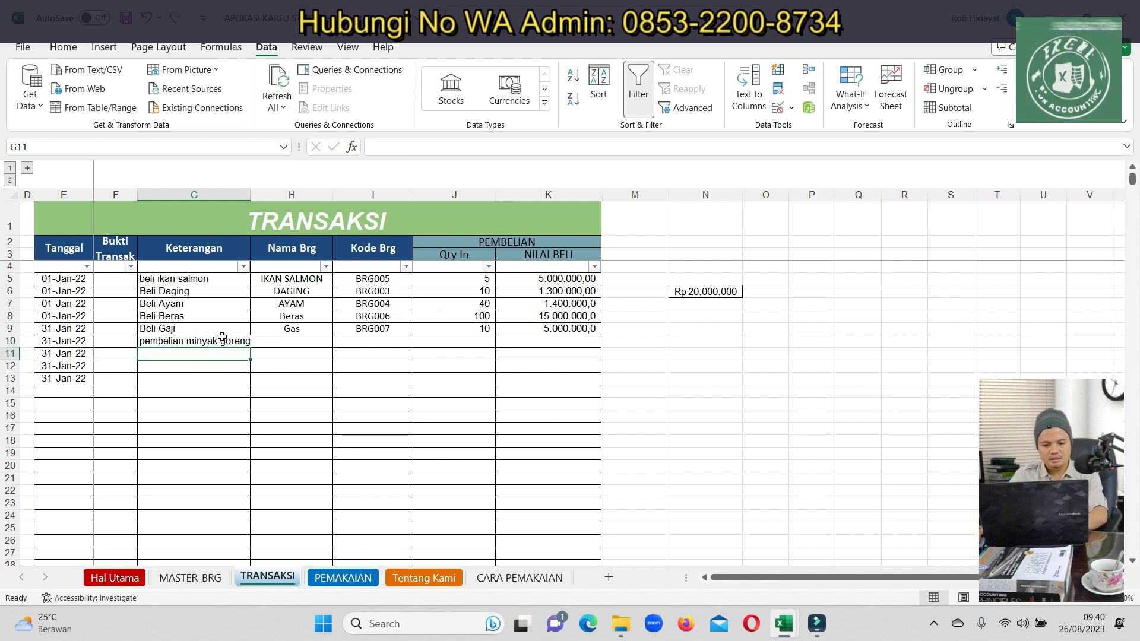
click(285, 342)
click(338, 342)
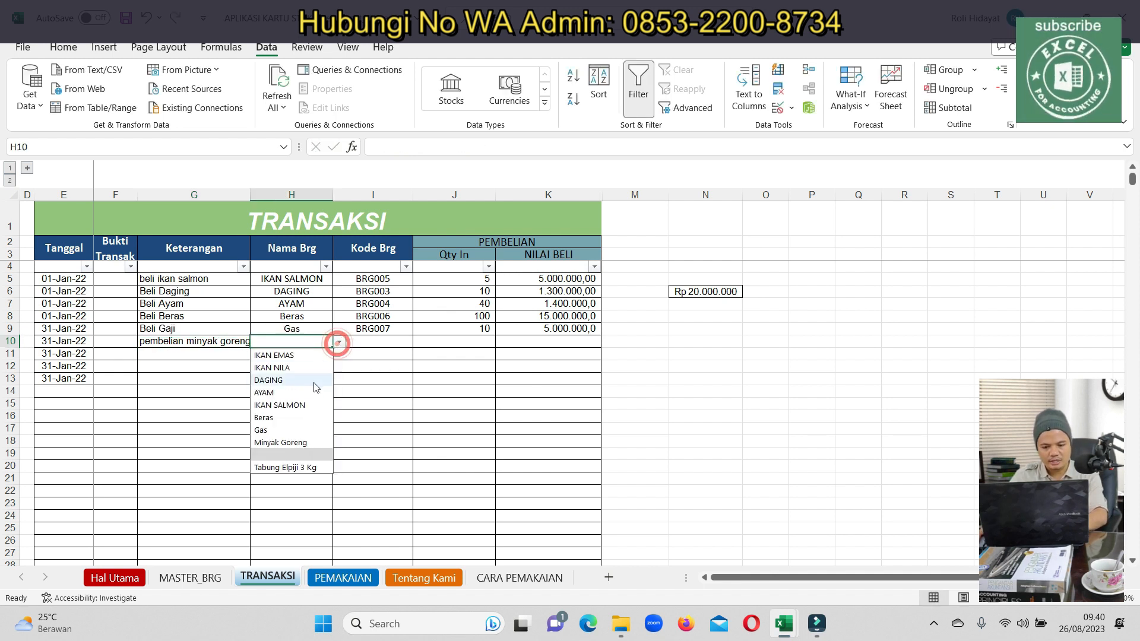
click(288, 442)
click(459, 342)
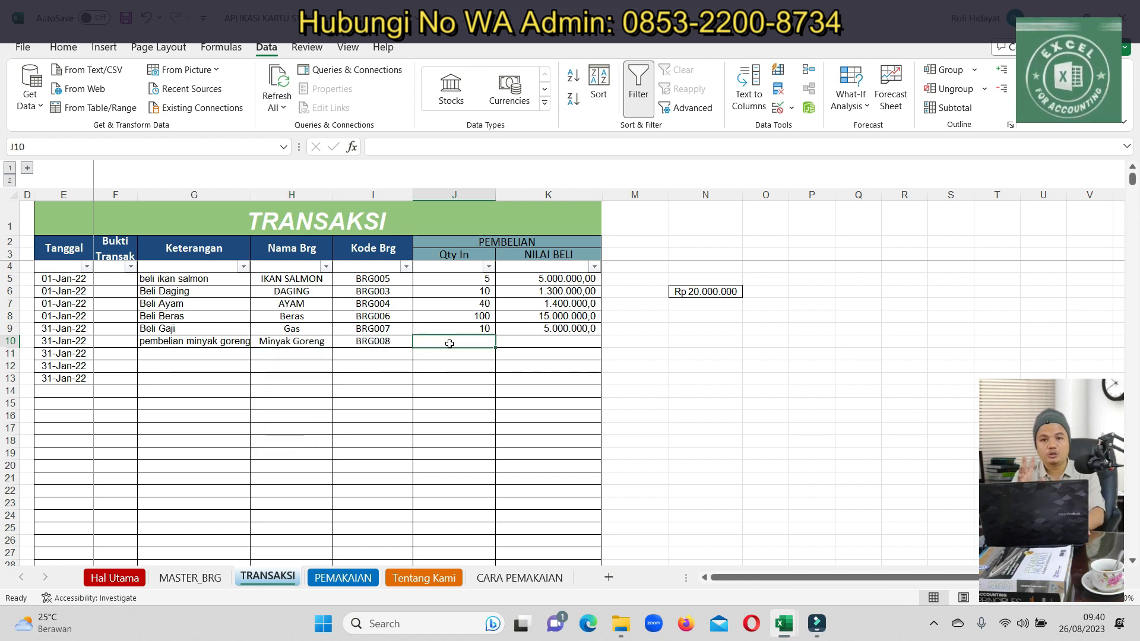
Enter quantity 100 in J10 and =J10*20000 in K10, giving 2.000.000
text(100)
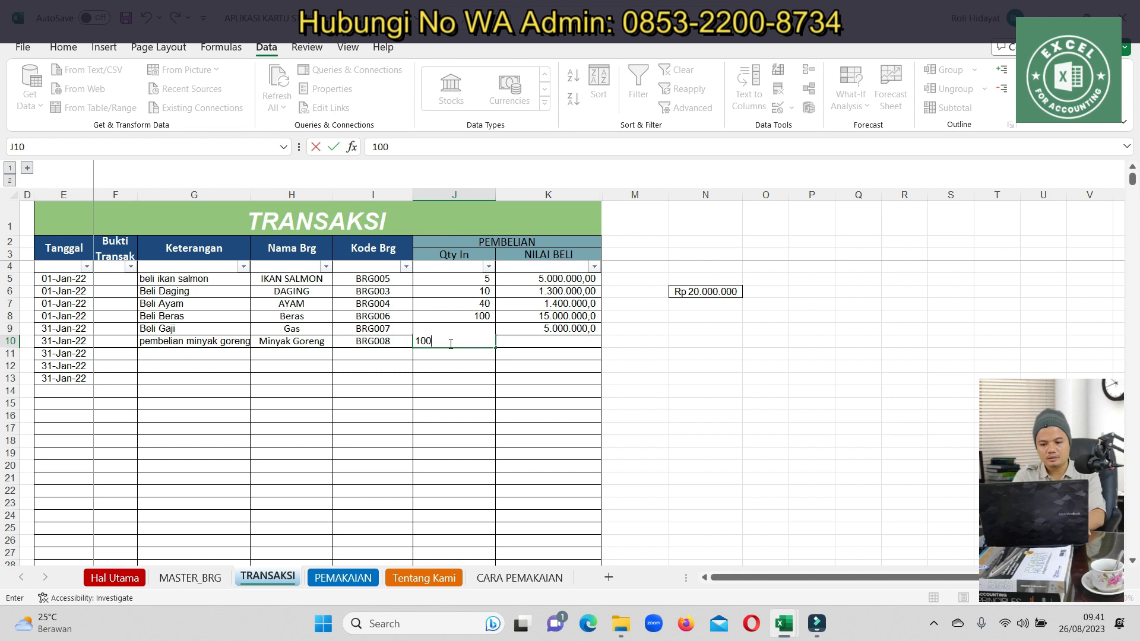
key(Return)
key(Up)
key(Right)
text(=)
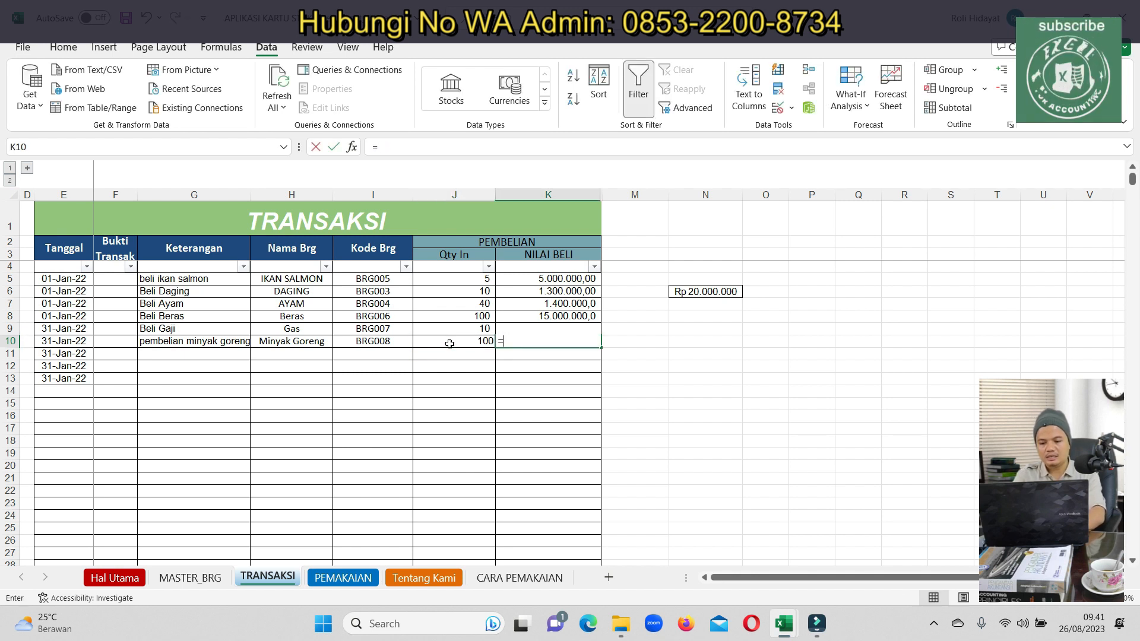
click(450, 344)
text(*)
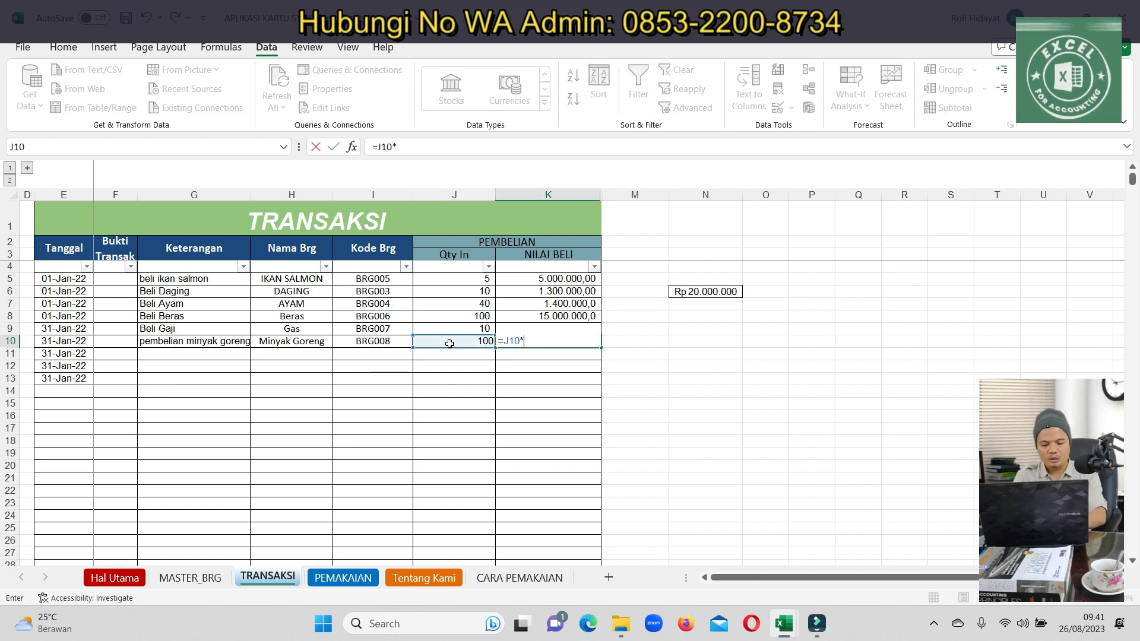
text(2)
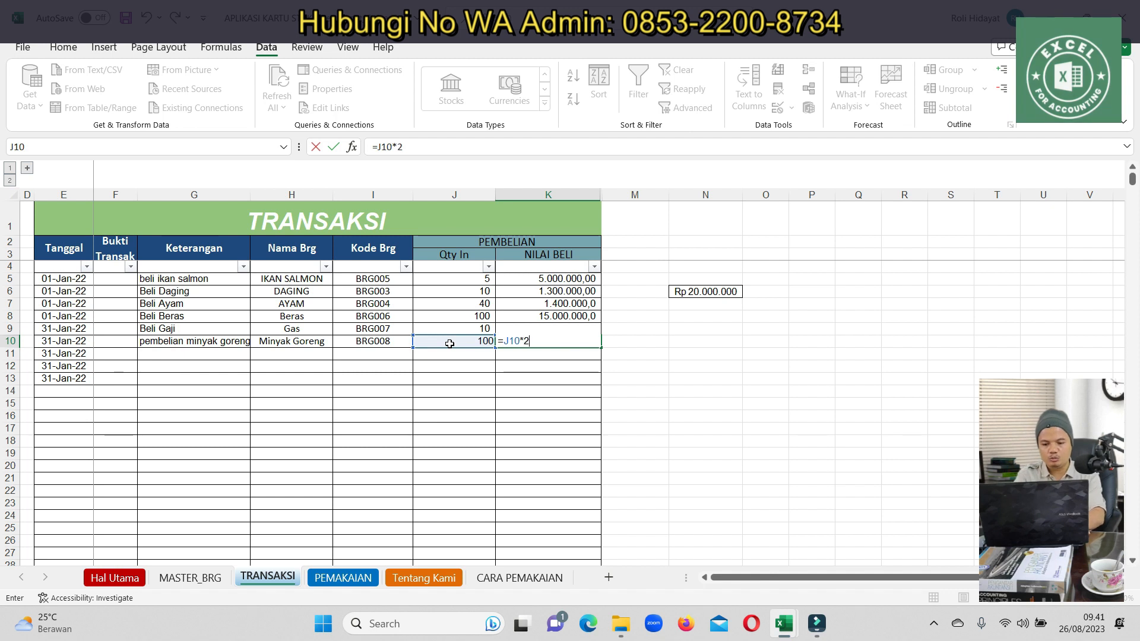
text(0000)
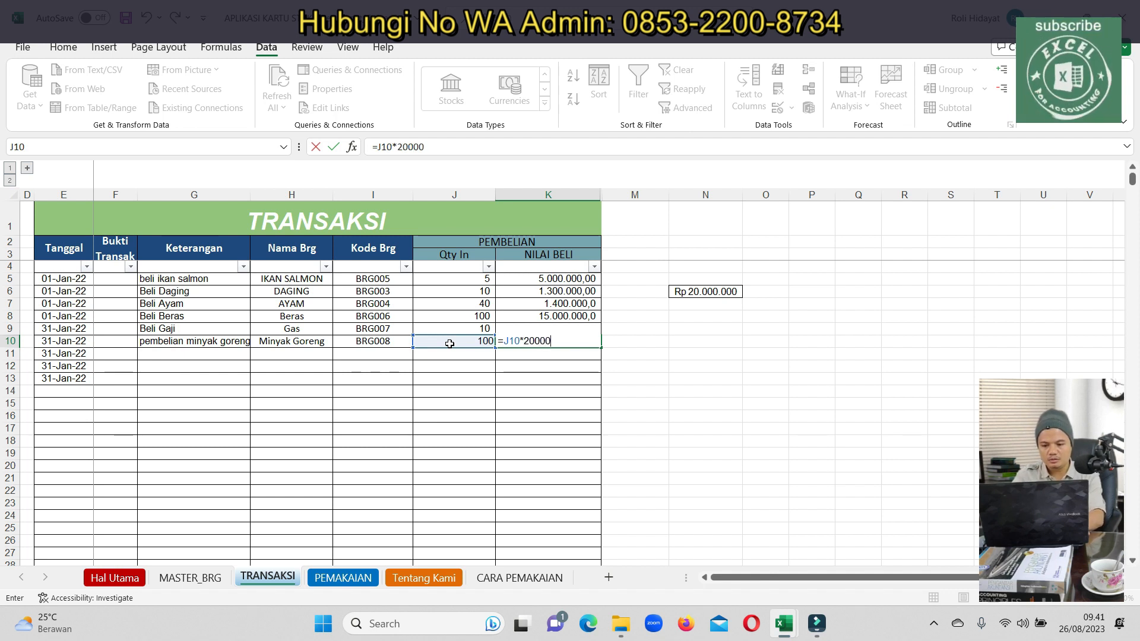
text(0)
key(Return)
drag(568, 280, 558, 342)
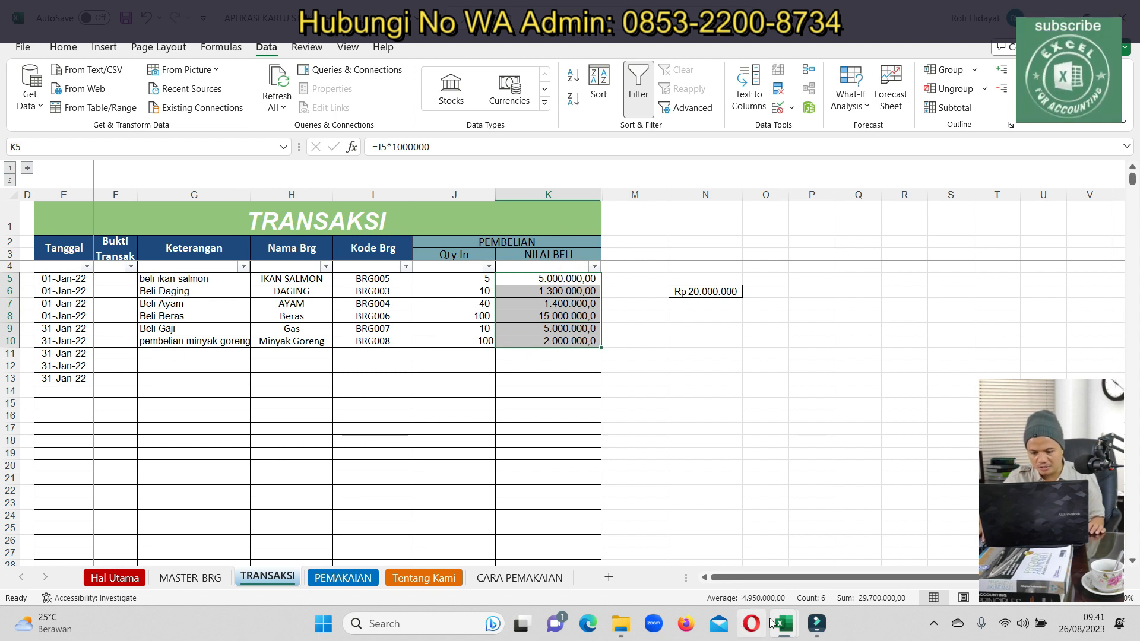
Set the inventory debit in S20 and the cash credit in T21 to 29700000
mouse_move(771, 623)
click(764, 594)
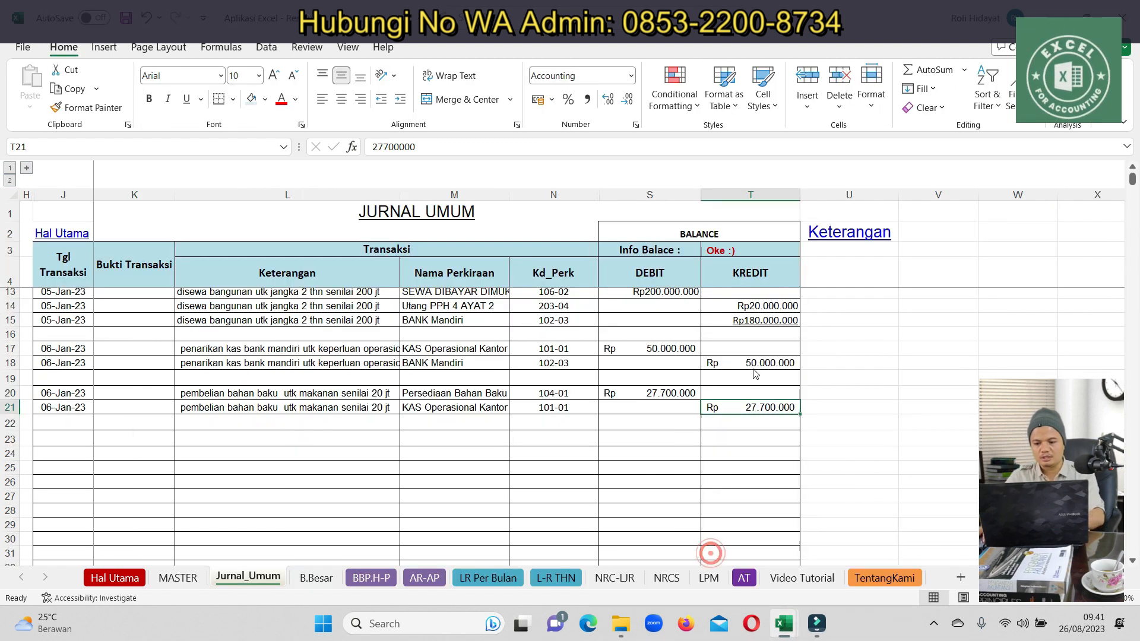
click(683, 393)
text(29700000)
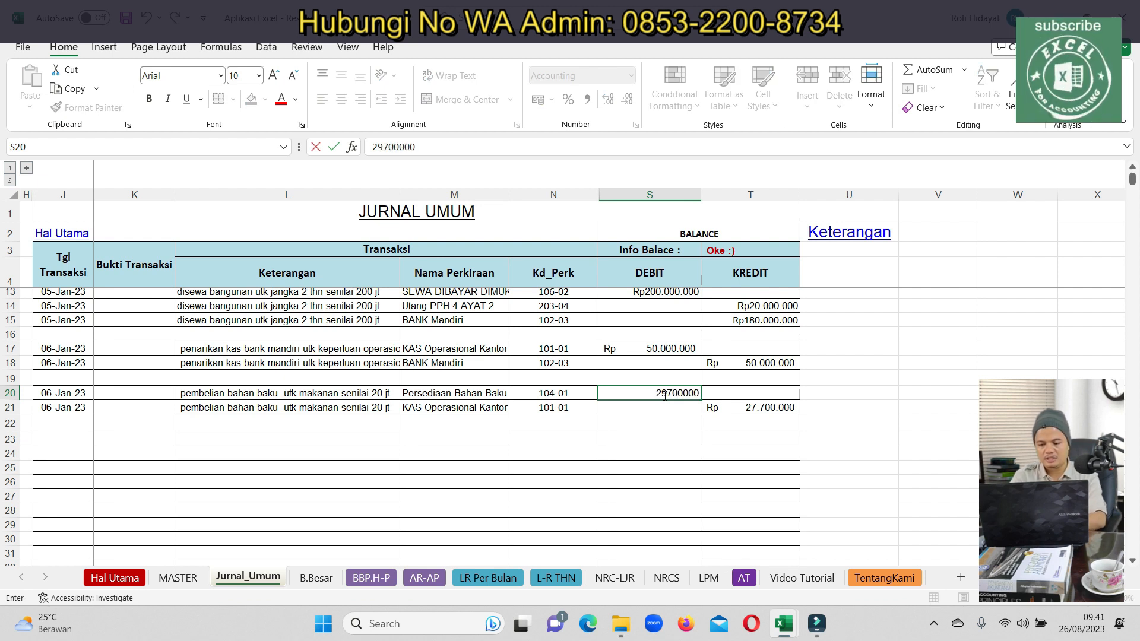
key(Return)
key(Up)
key(ctrl+c)
key(Down)
key(Right)
key(ctrl+v)
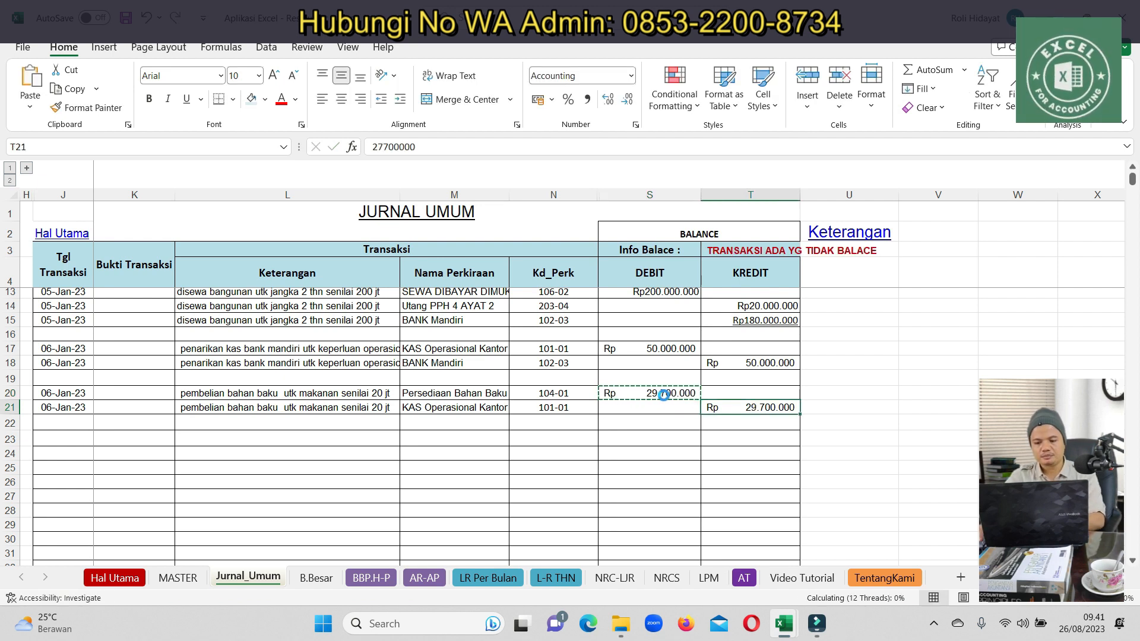
click(447, 452)
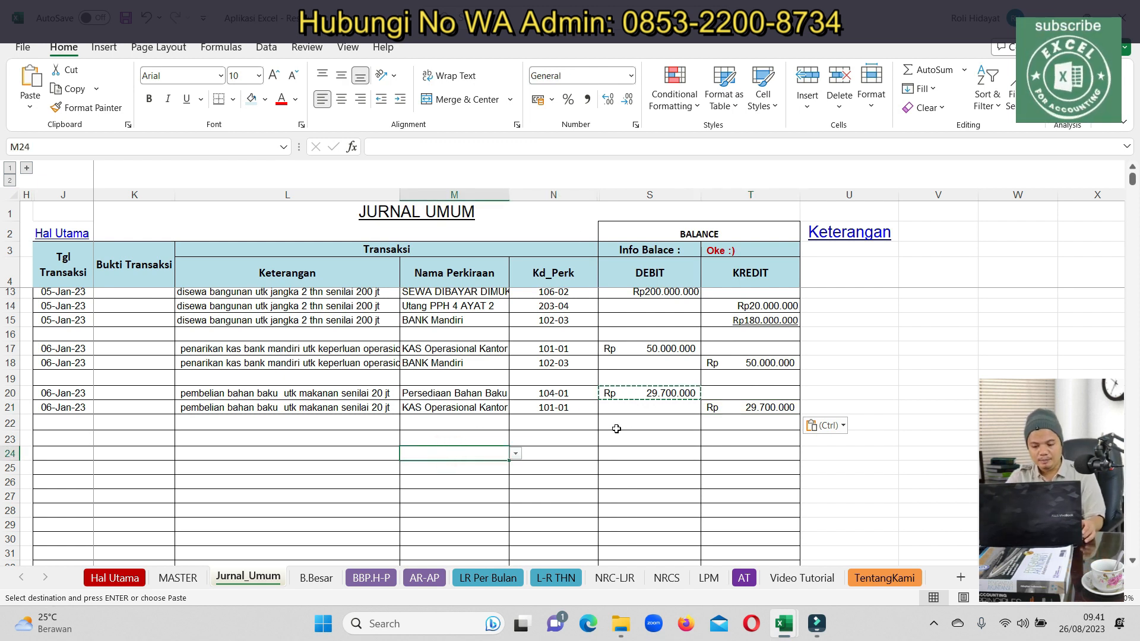
Review the LR Per Bulan monthly profit and loss report, then return to Jurnal_Umum
click(468, 578)
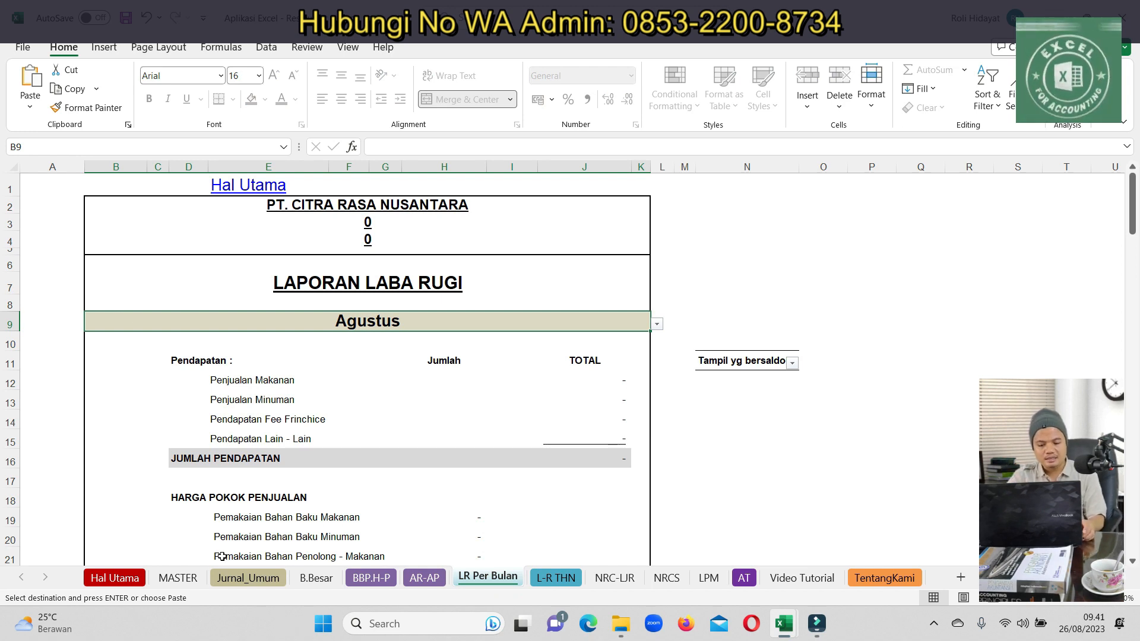
scroll(255, 553, down, 2)
scroll(261, 540, down, 3)
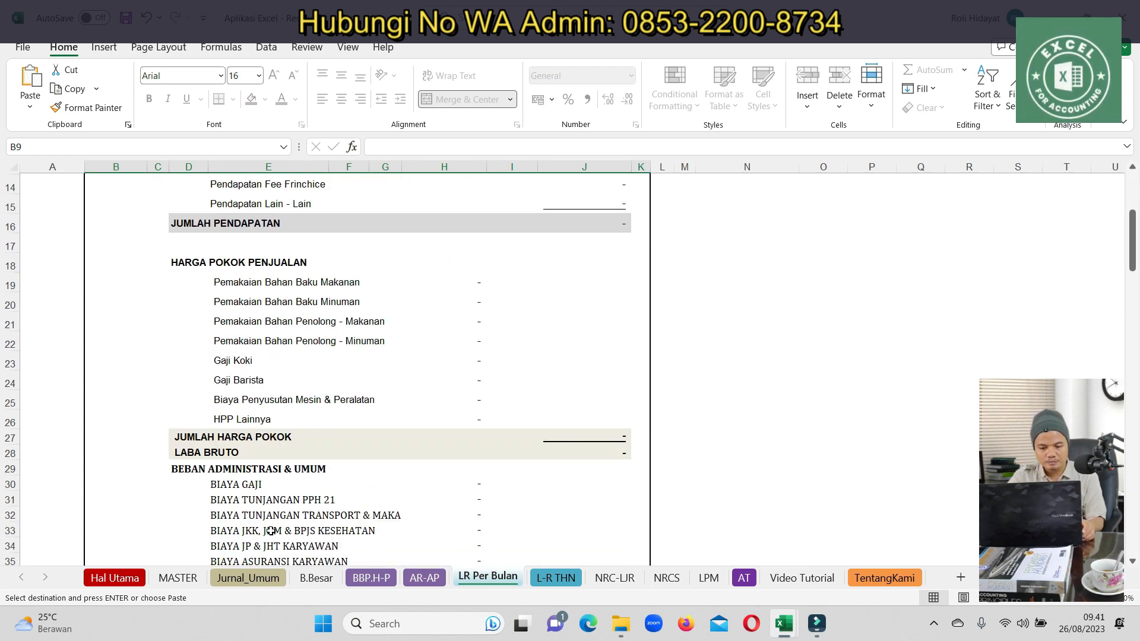
scroll(270, 530, up, 1)
click(248, 578)
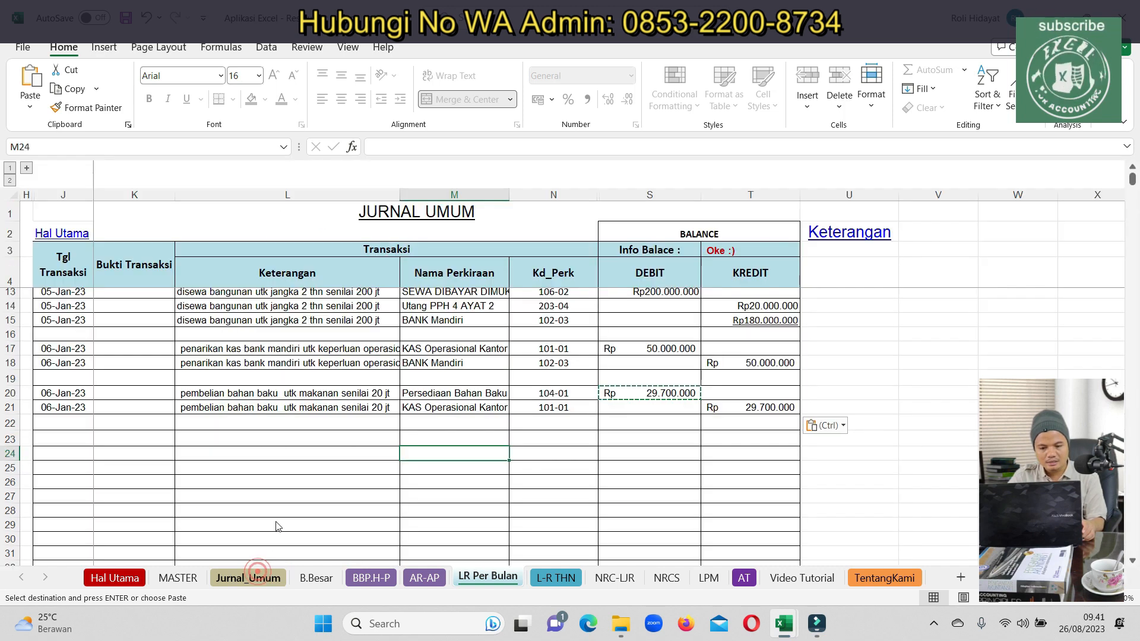
Copy the 06-Jan-23 dates into rows 23–24 and enter the 'biaya transportasi' description in both rows
shift+click(64, 405)
key(ctrl+c)
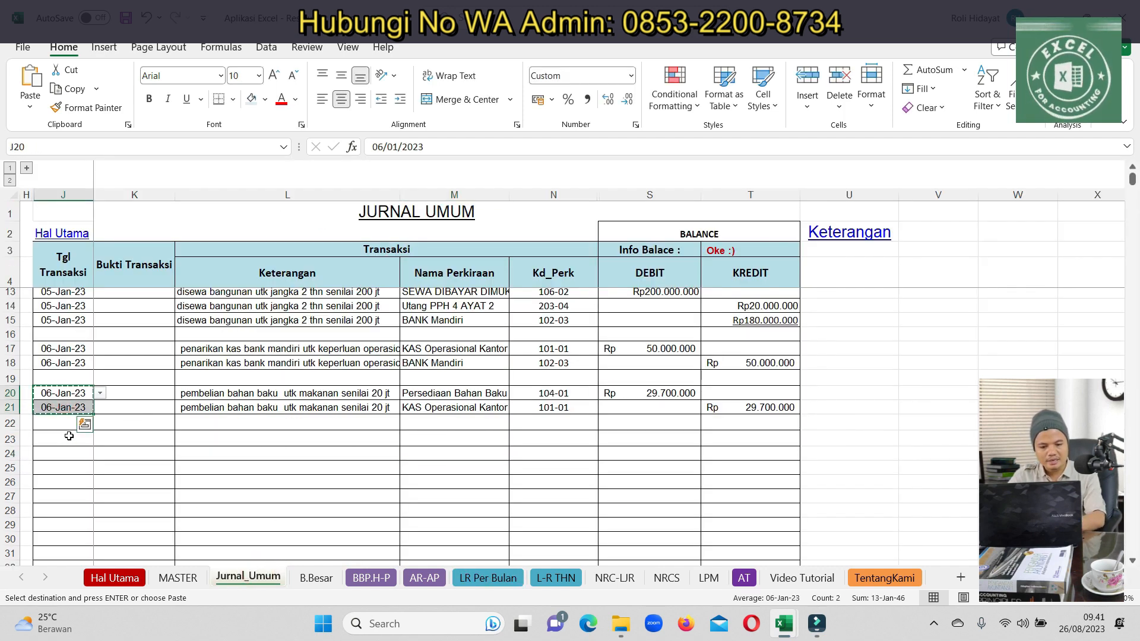
click(64, 440)
key(ctrl+v)
click(237, 441)
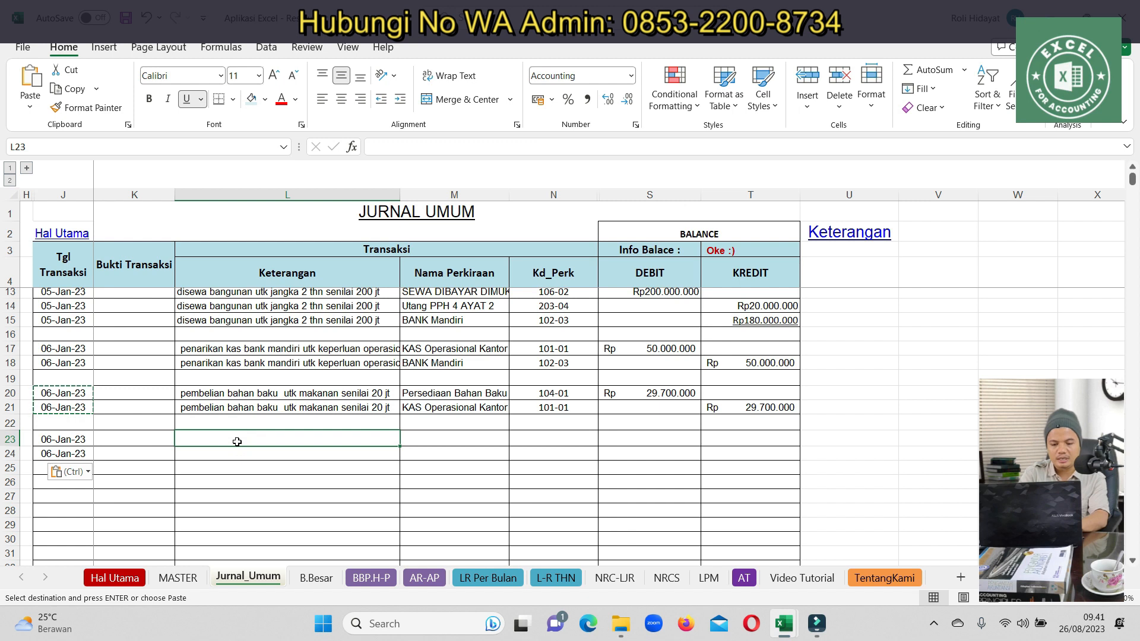
text(biaya transporta)
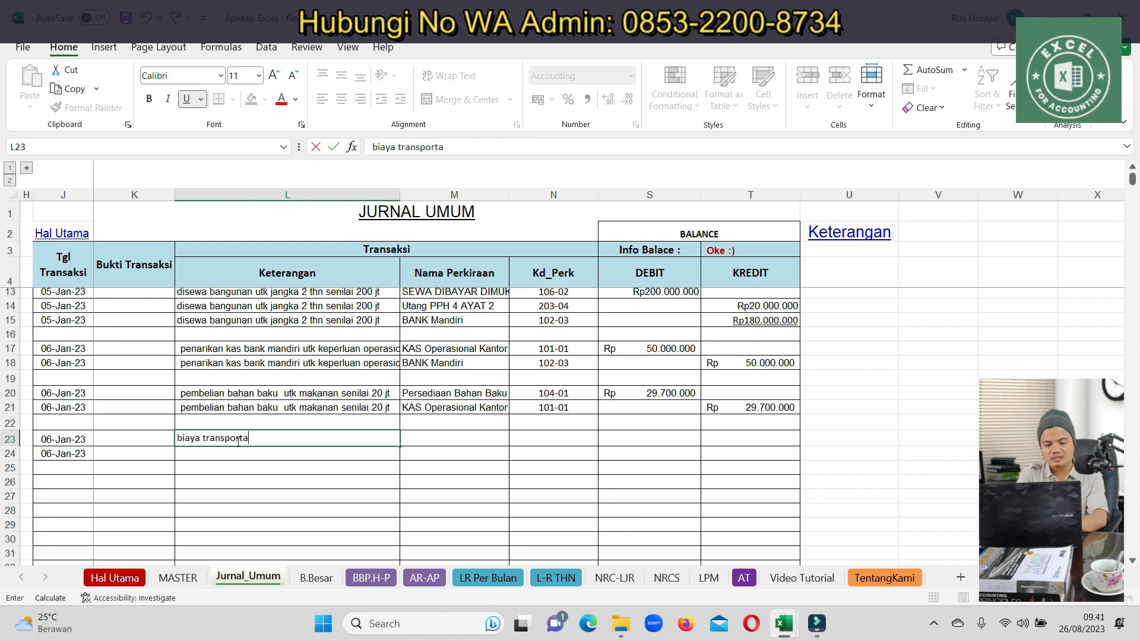
key(ctrl+Return)
key(ctrl+c)
key(Down)
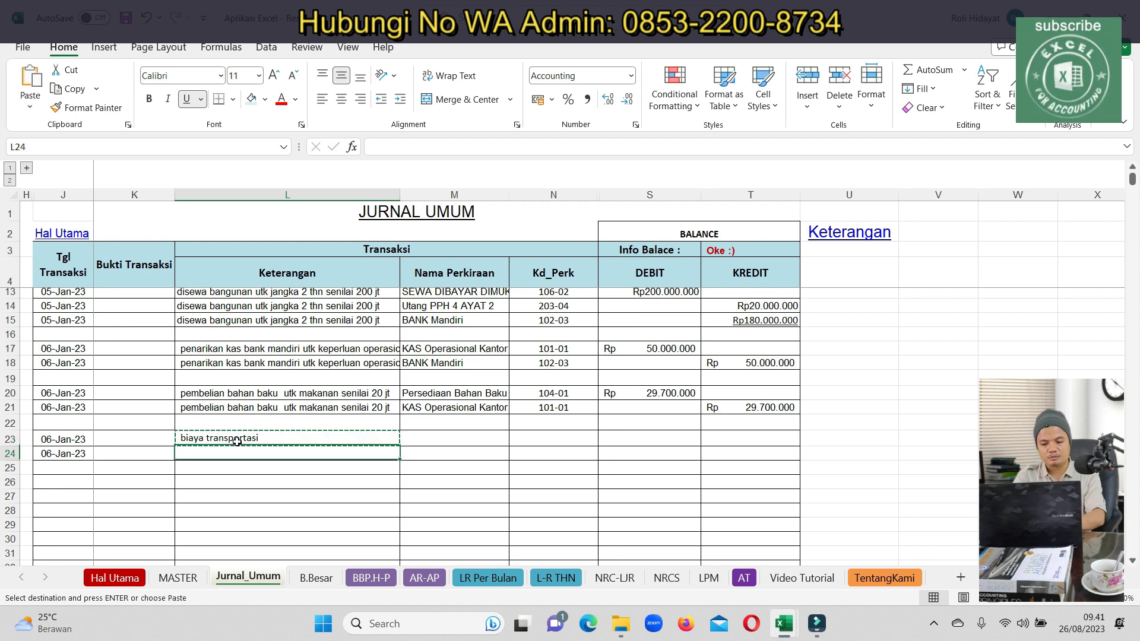
key(ctrl+v)
Choose BIAYA TRANSPORTASI as the debit account and KAS Operasional Kantor as the credit account
key(Up)
key(Right)
text(tran)
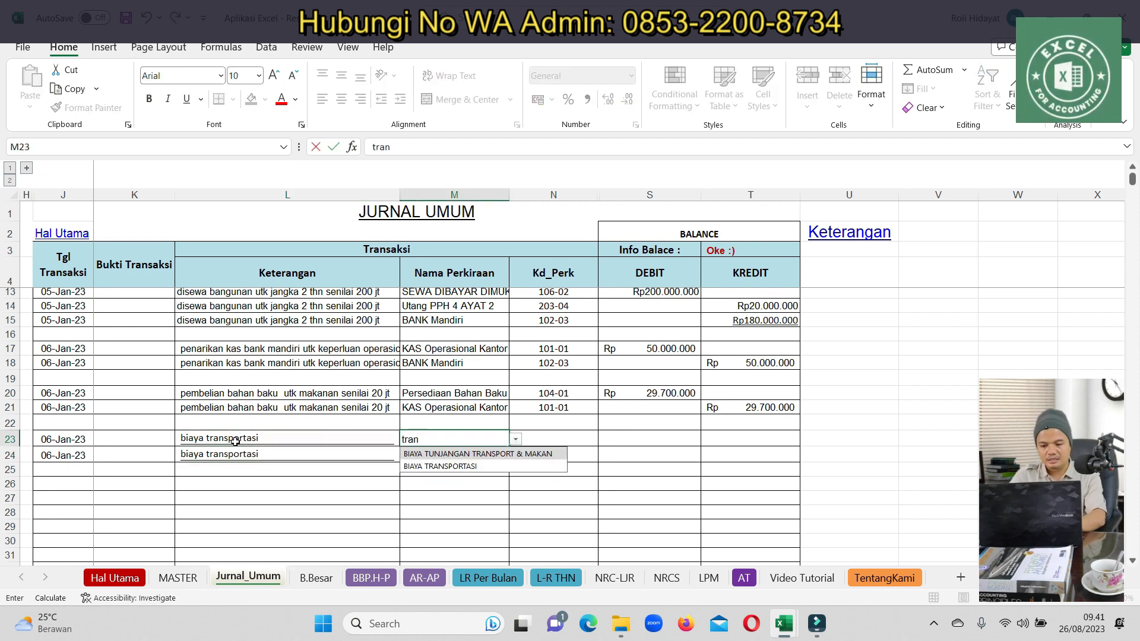
click(440, 466)
click(436, 459)
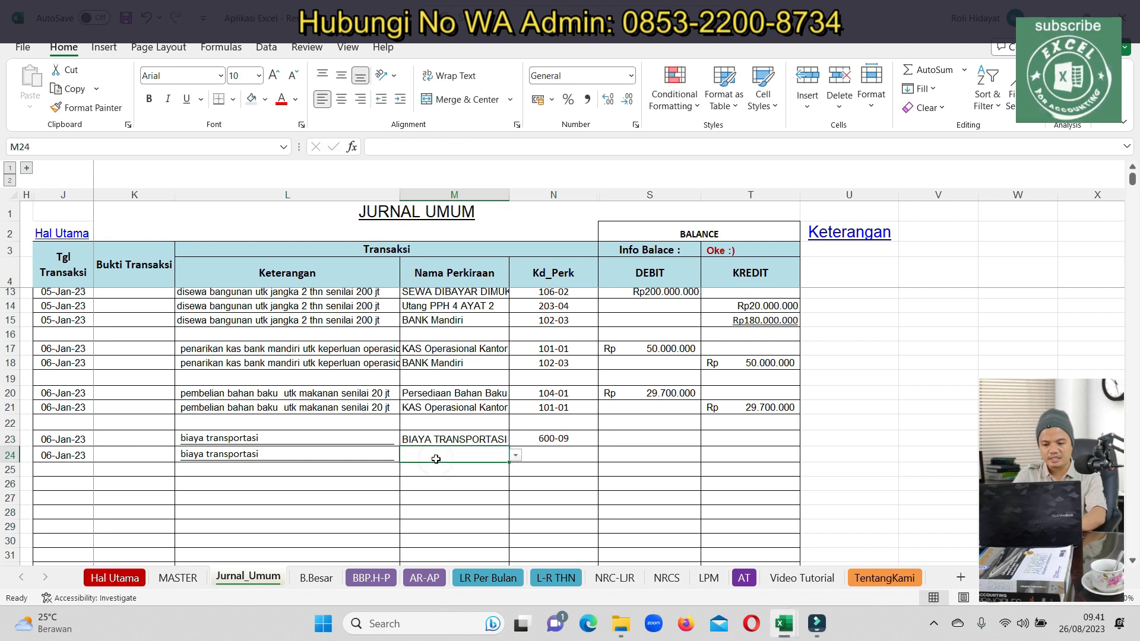
text(kas)
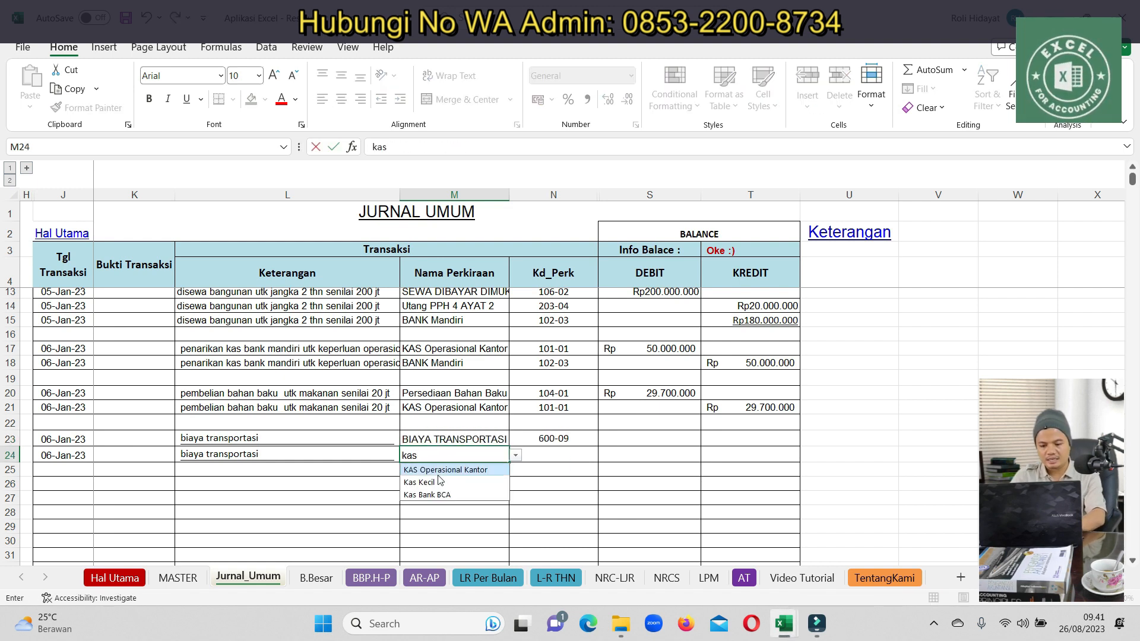
click(454, 471)
Enter 100000 as the row 23 debit and copy it as the row 24 credit to balance the entry
click(636, 438)
text(100000)
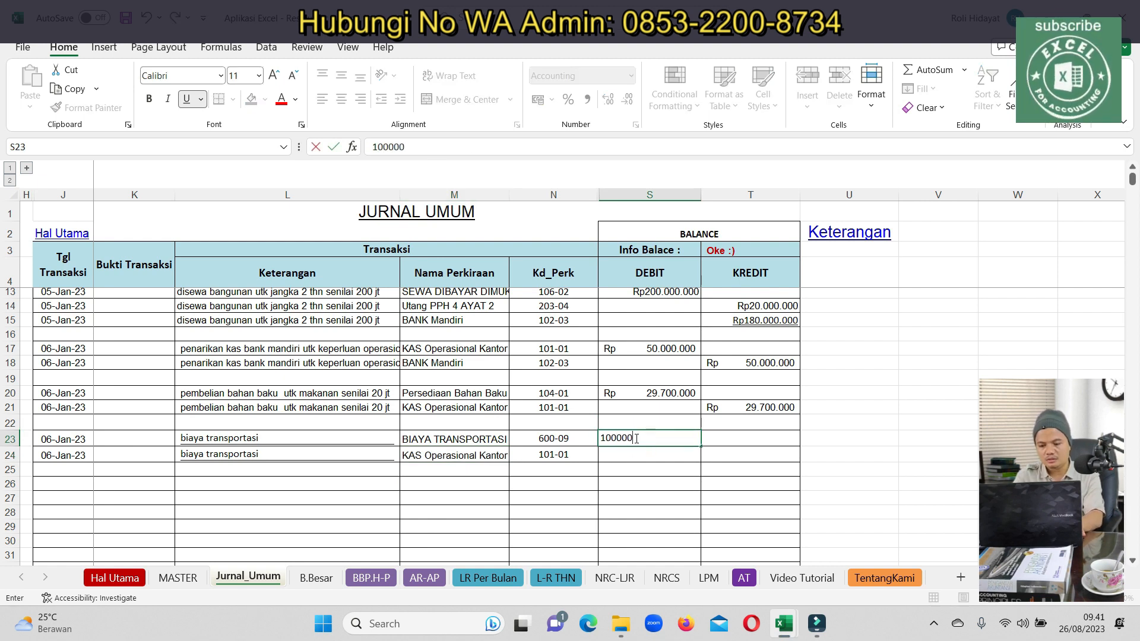
key(Return)
key(Up)
key(ctrl+c)
key(Right)
key(Down)
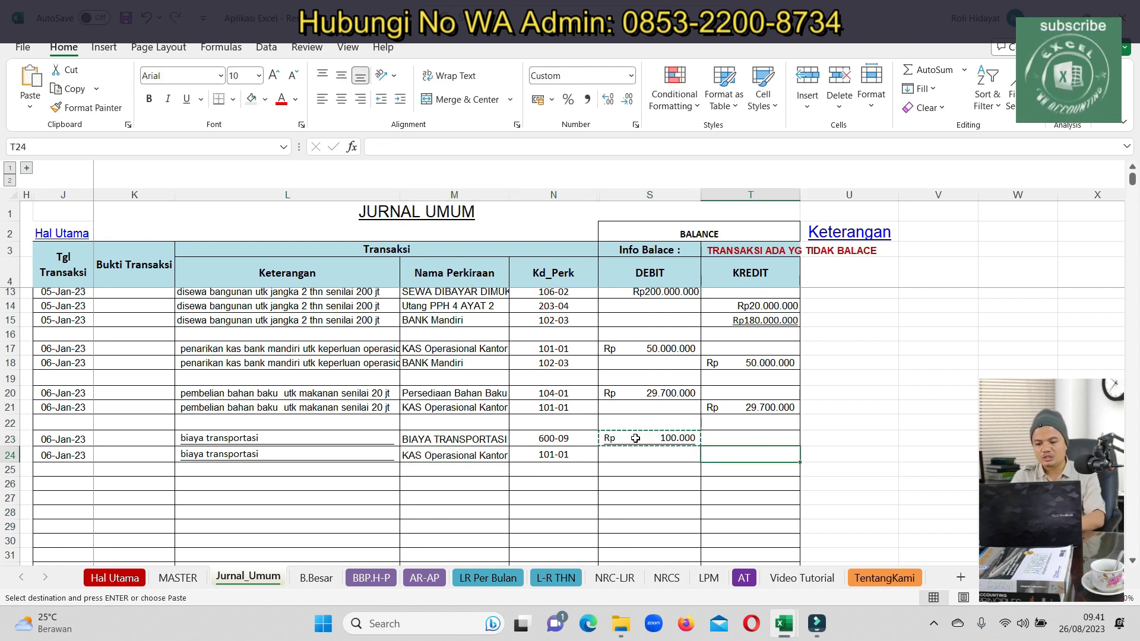
key(ctrl+v)
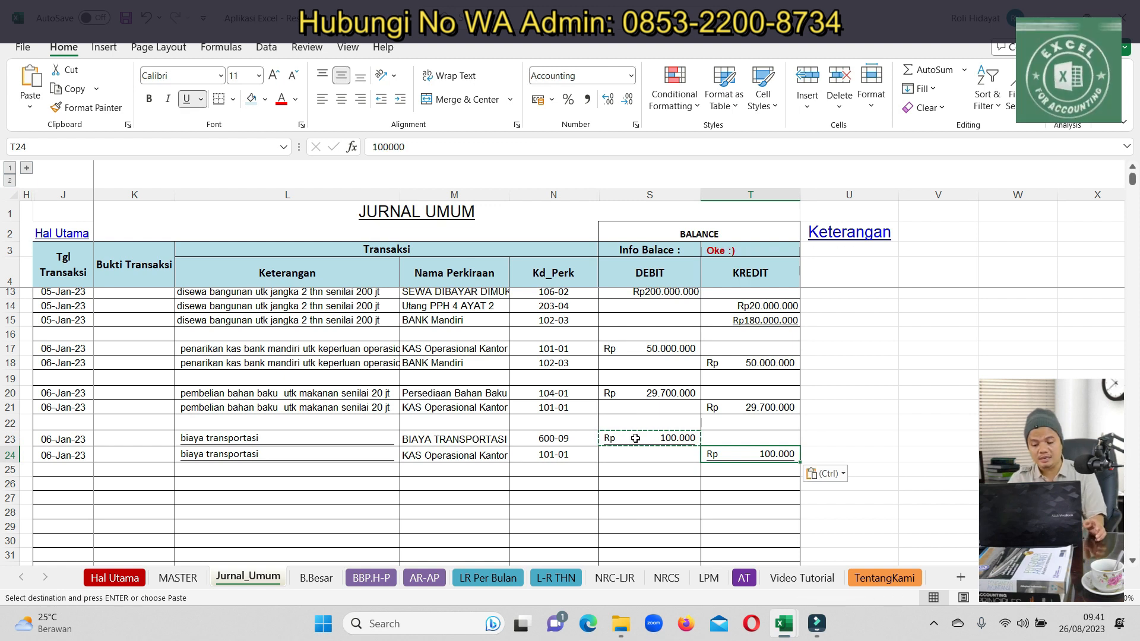
click(555, 578)
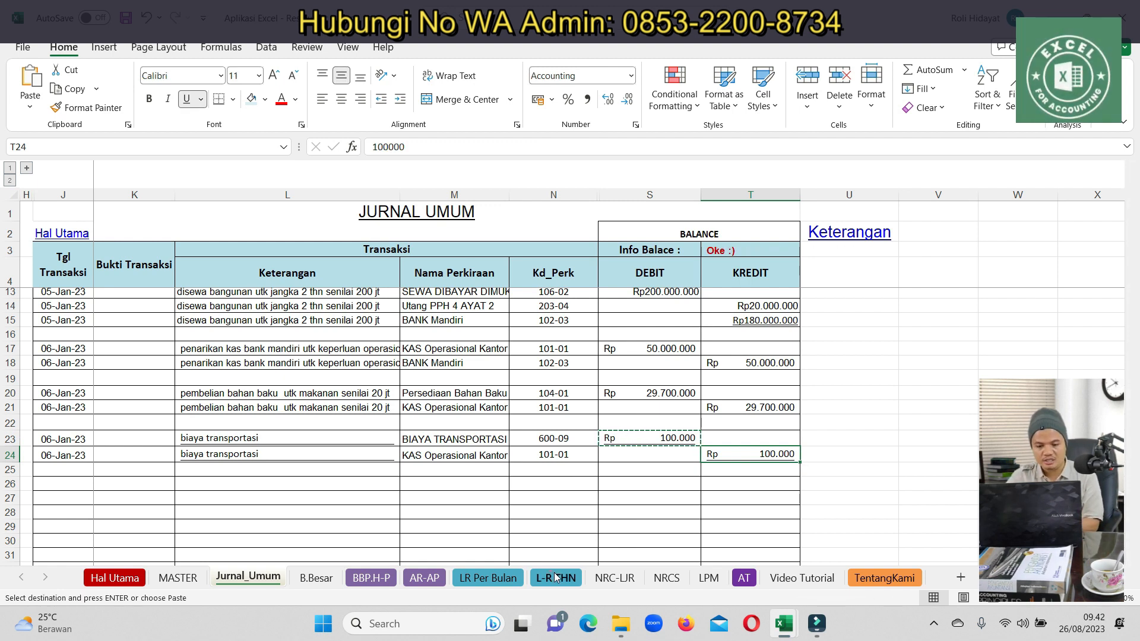
Switch LR Per Bulan to Januari, verify BIAYA TRANSPORTASI shows 100.000, then go back to Jurnal_Umum
click(477, 579)
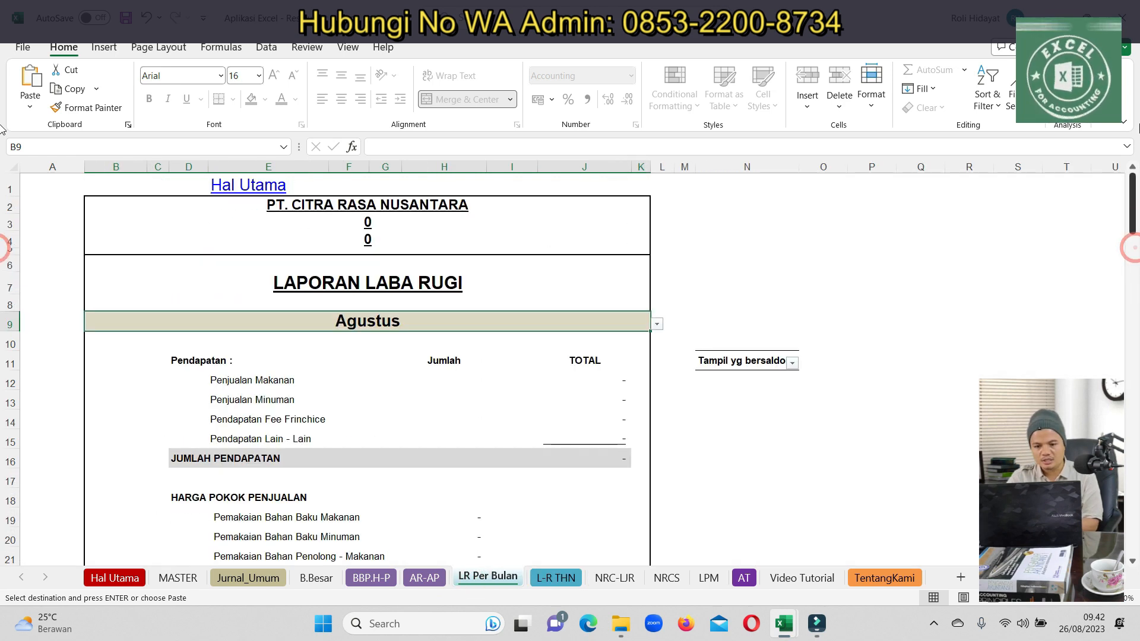
click(657, 324)
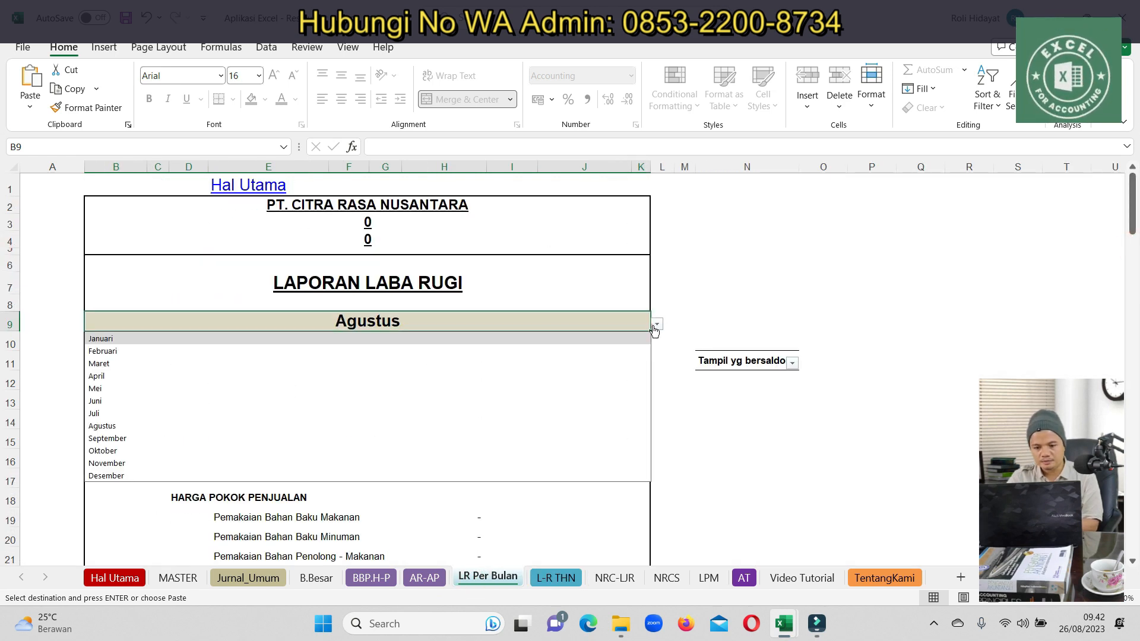
click(208, 340)
scroll(380, 416, down, 8)
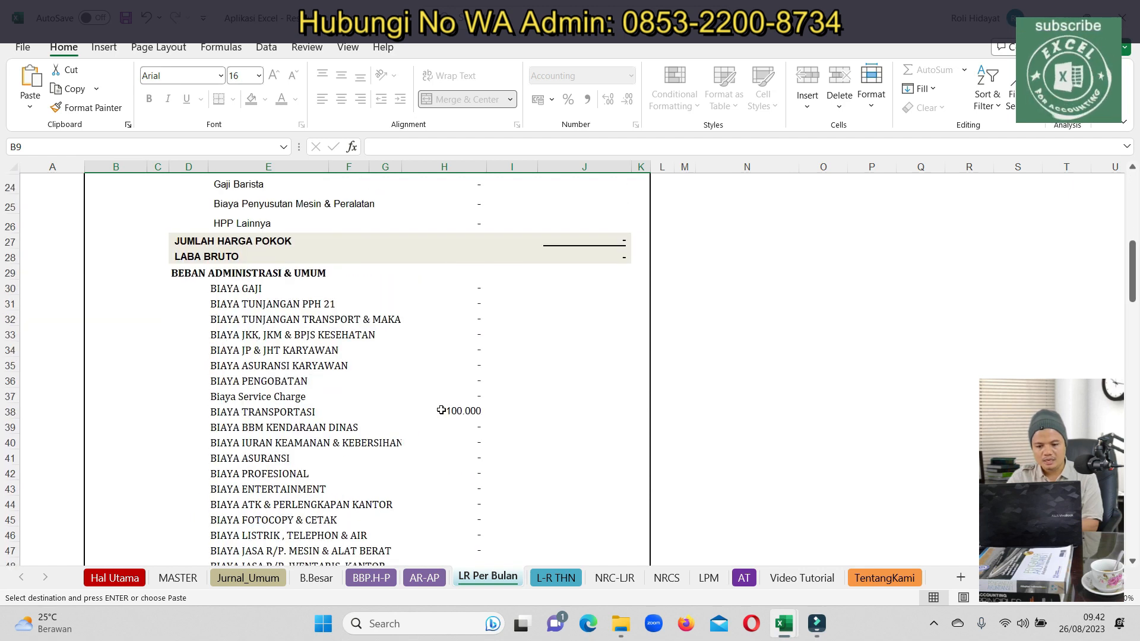
click(261, 380)
click(239, 410)
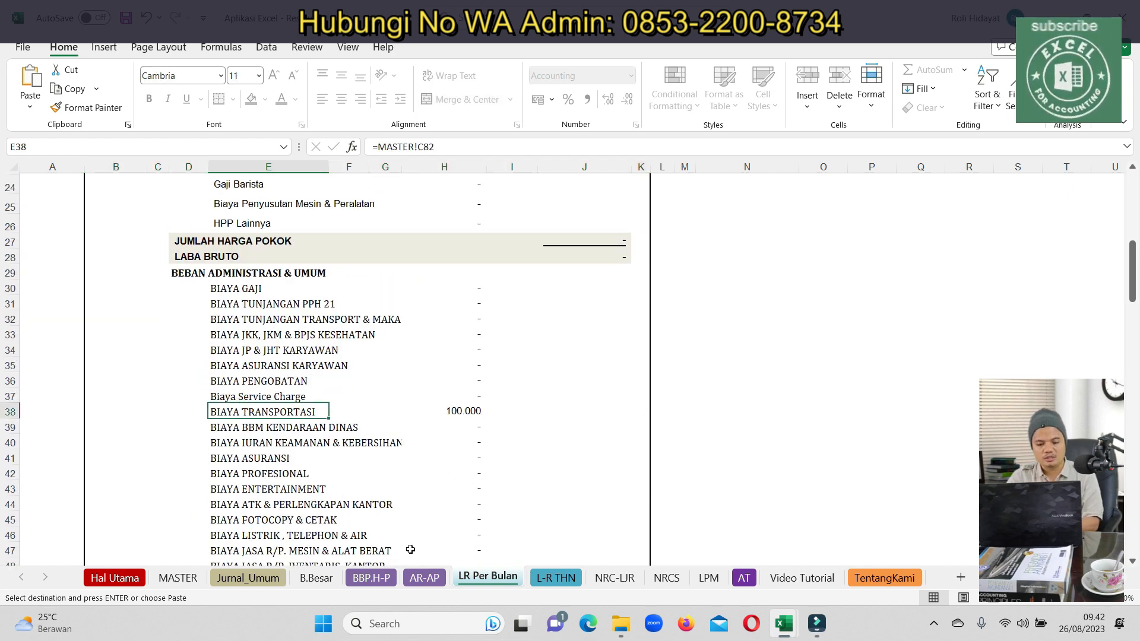
click(248, 577)
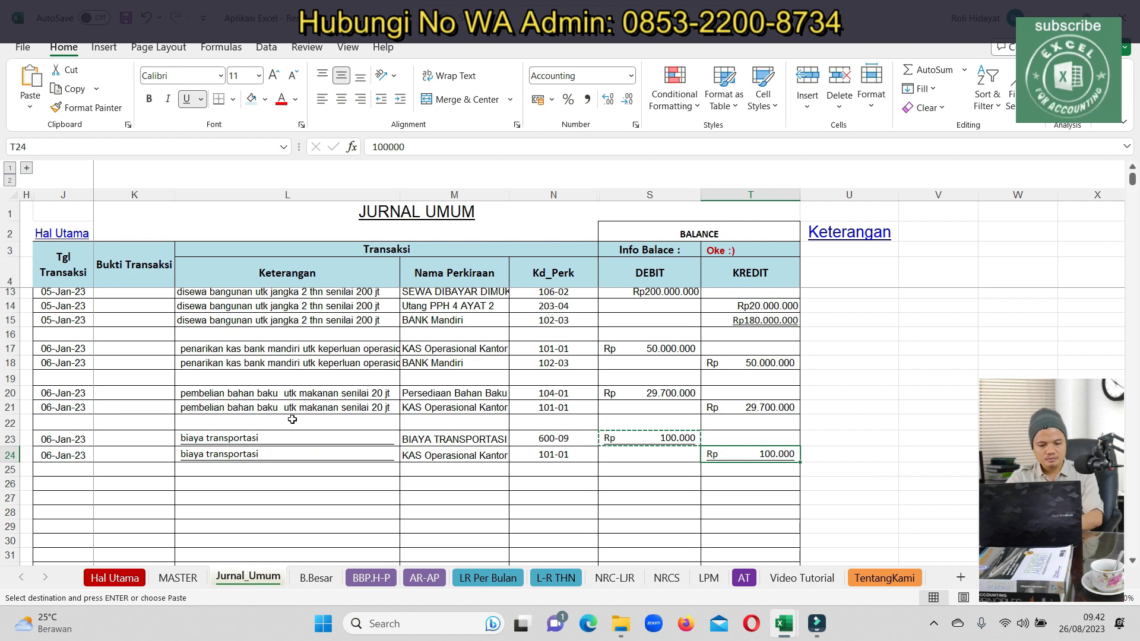
Copy the transport entry's dates from rows 23–24 into rows 26–27
scroll(89, 455, up, 3)
scroll(86, 446, down, 4)
scroll(86, 446, up, 1)
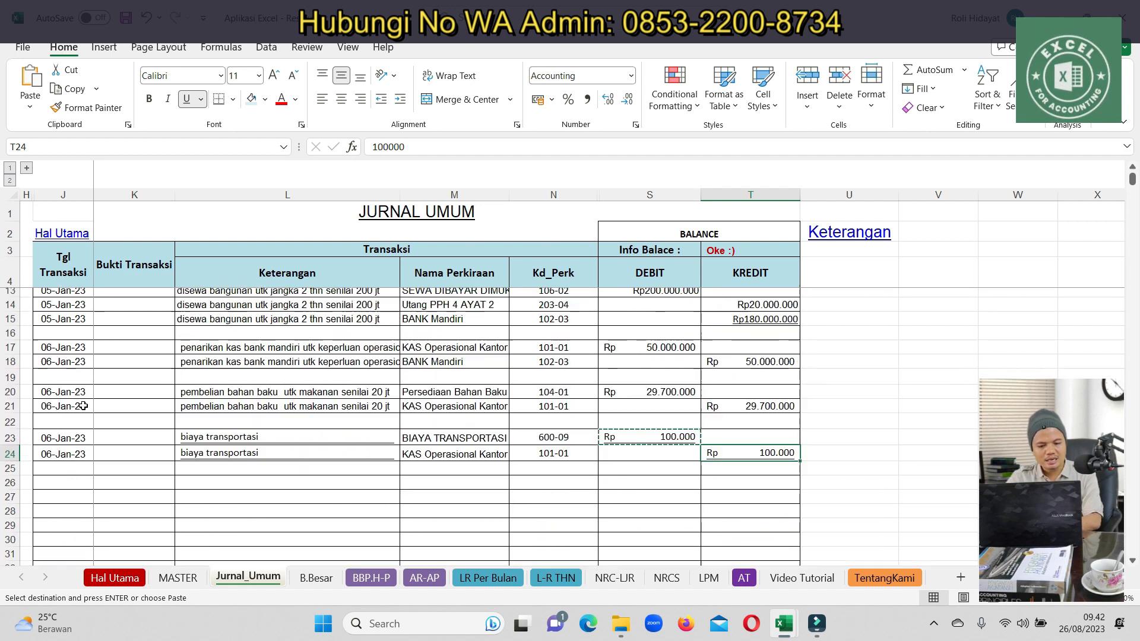
drag(66, 438, 67, 456)
key(ctrl+c)
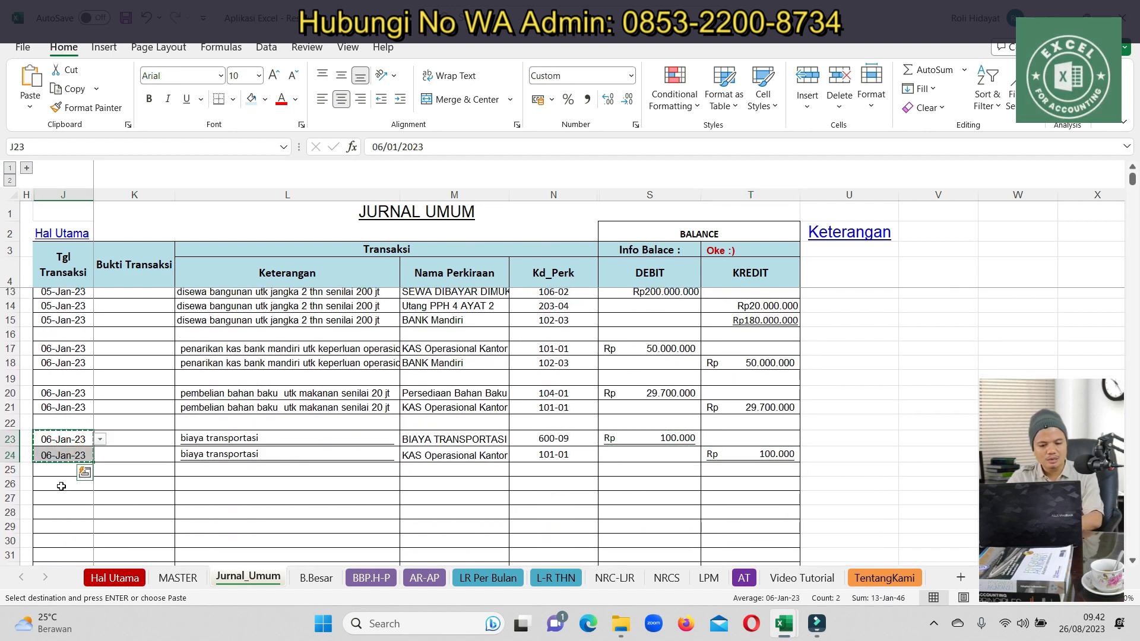
click(66, 484)
key(ctrl+v)
Change the dates in rows 26 and 27 to 07-Jan-23
double_click(66, 484)
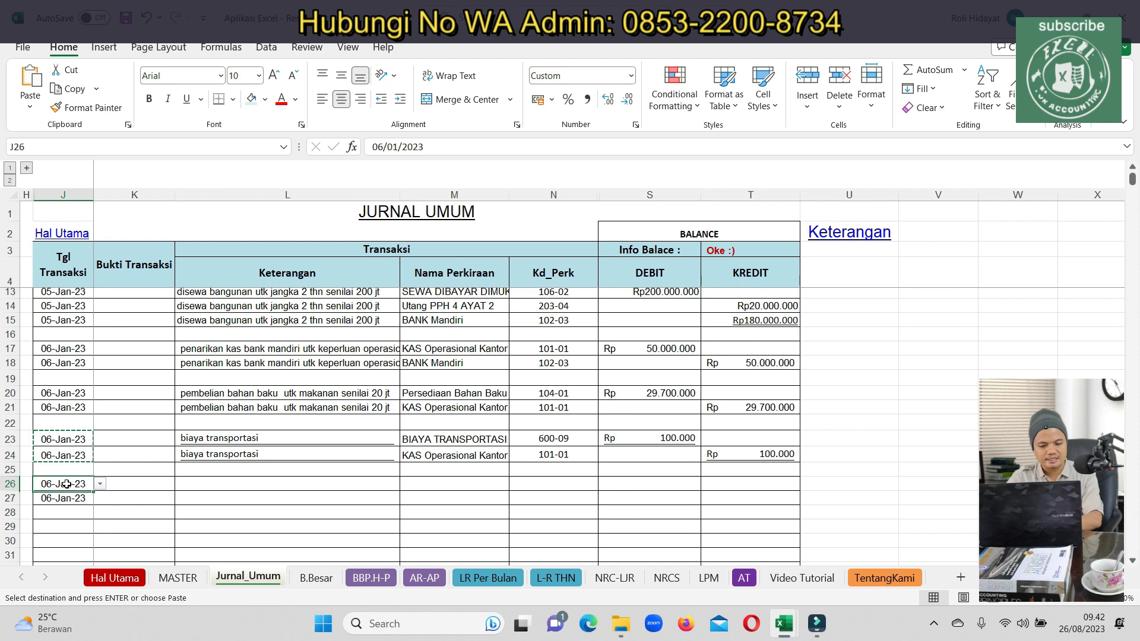
click(384, 144)
key(BackSpace)
text(7)
key(Return)
key(Up)
key(ctrl+c)
key(Down)
key(ctrl+v)
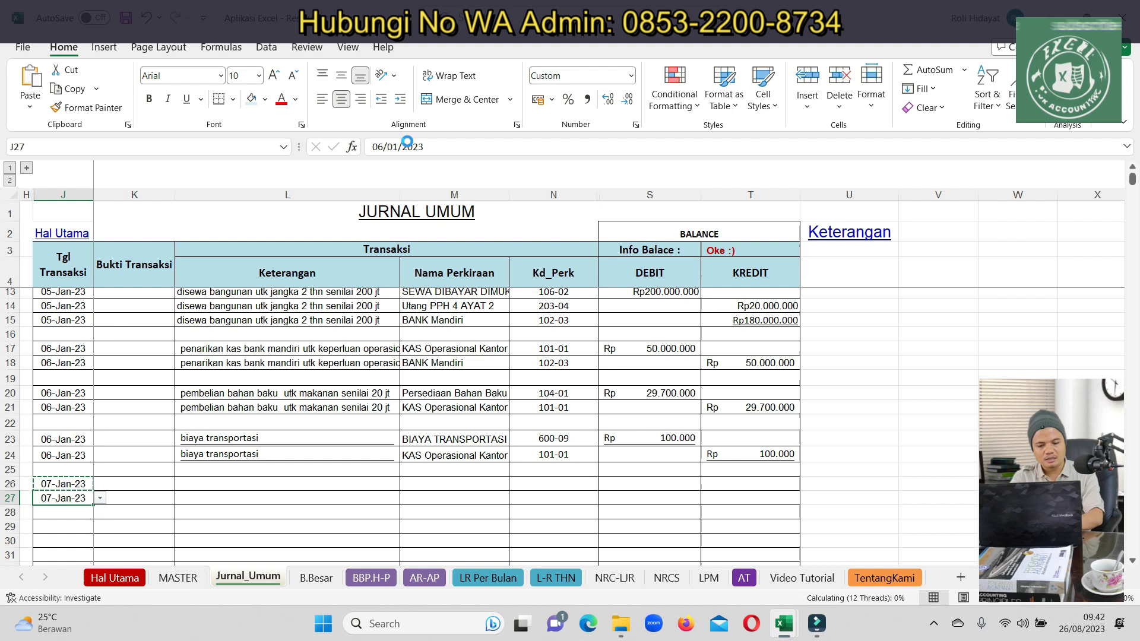
Type the description 'pembelian bahan2 utk minum' in L26
key(Right)
key(Up)
key(Right)
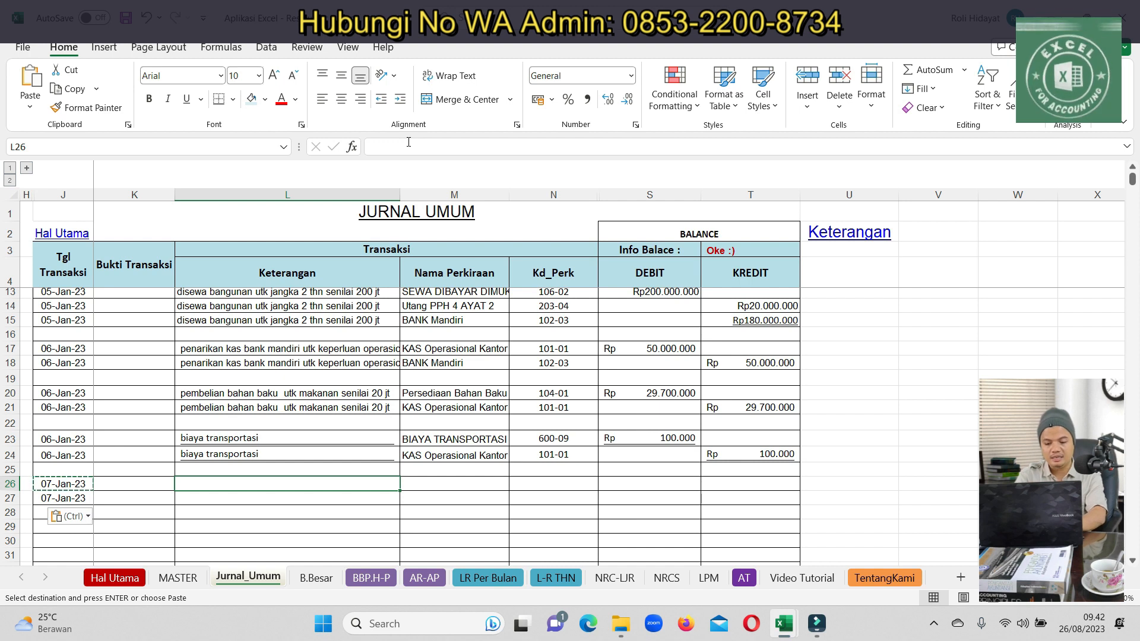
text(pembelian bahan2)
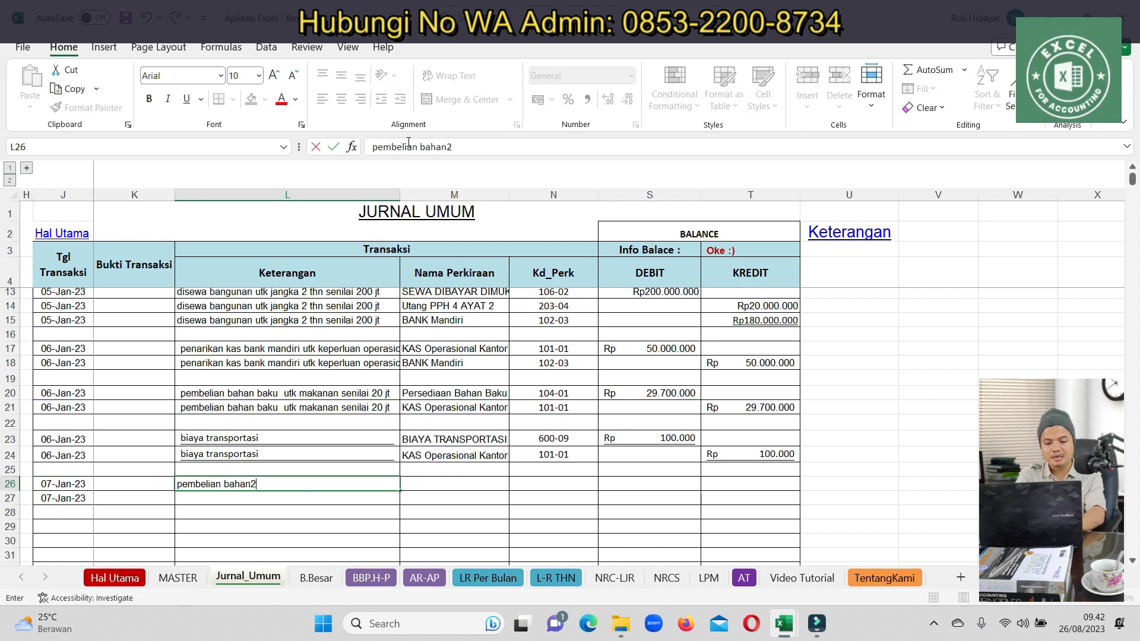
text( utk minuman)
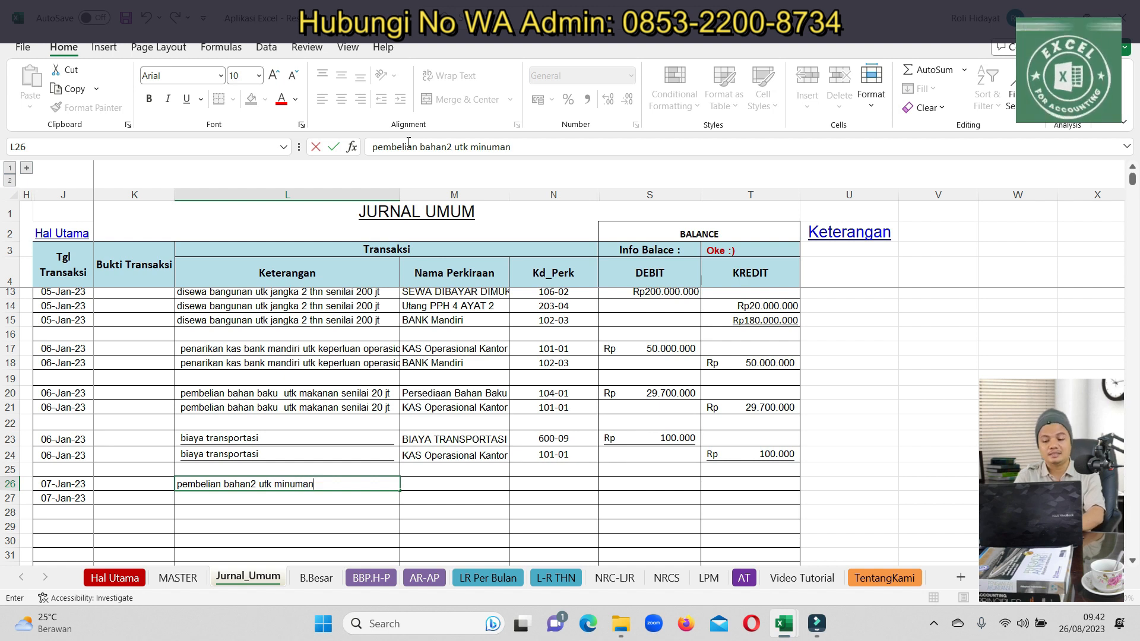
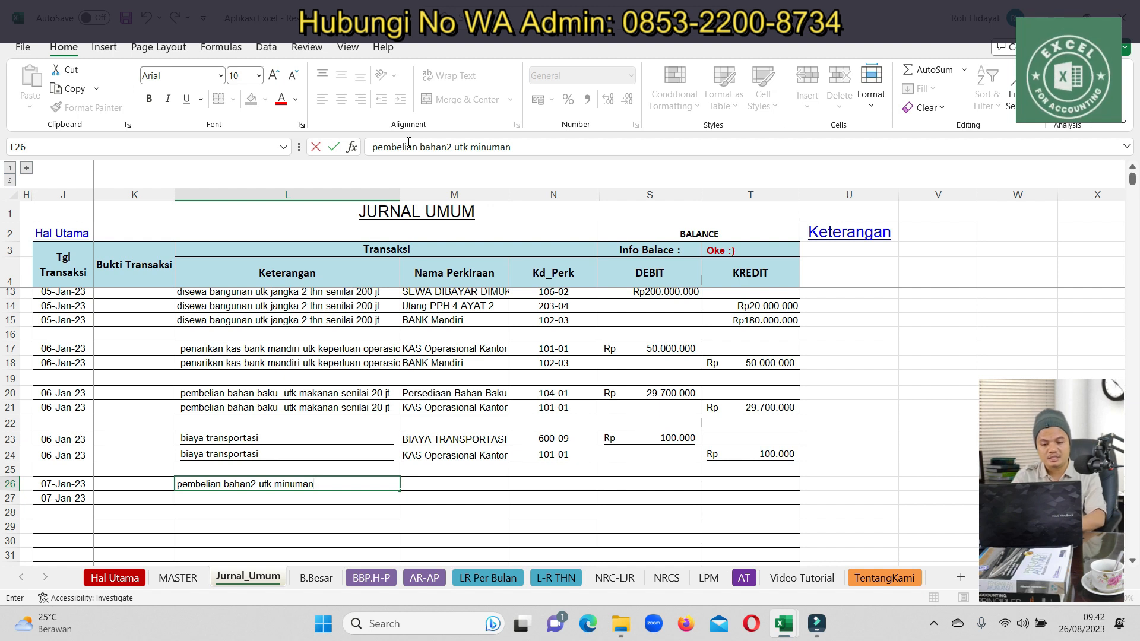
Copy the 'pembelian bahan2 utk minum' description from L26 into L27
key(Return)
key(Up)
key(ctrl+c)
key(Down)
key(ctrl+v)
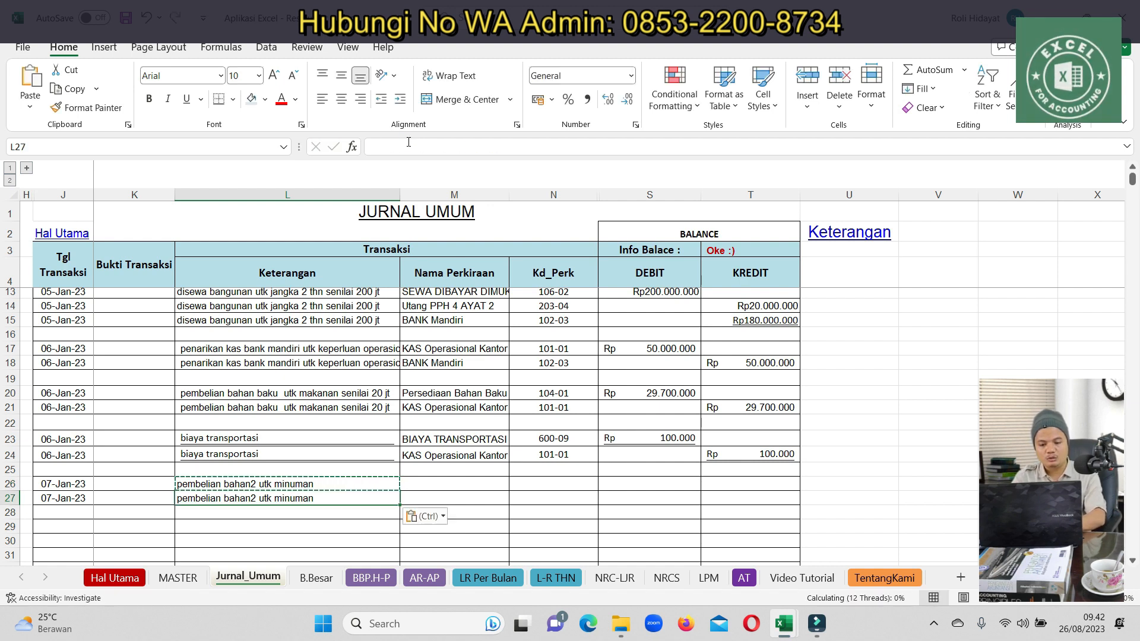
Set row 26's account to Pemakaian Bahan Baku Minuman and row 27's to KAS Operasional Kantor
key(Up)
key(Right)
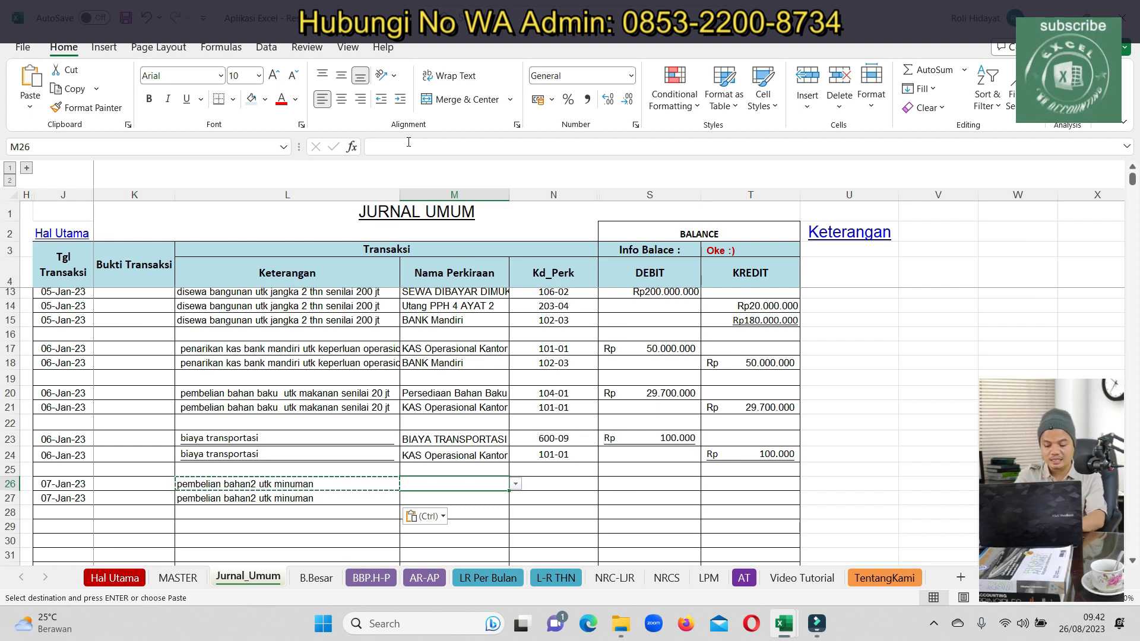
text(p)
key(BackSpace)
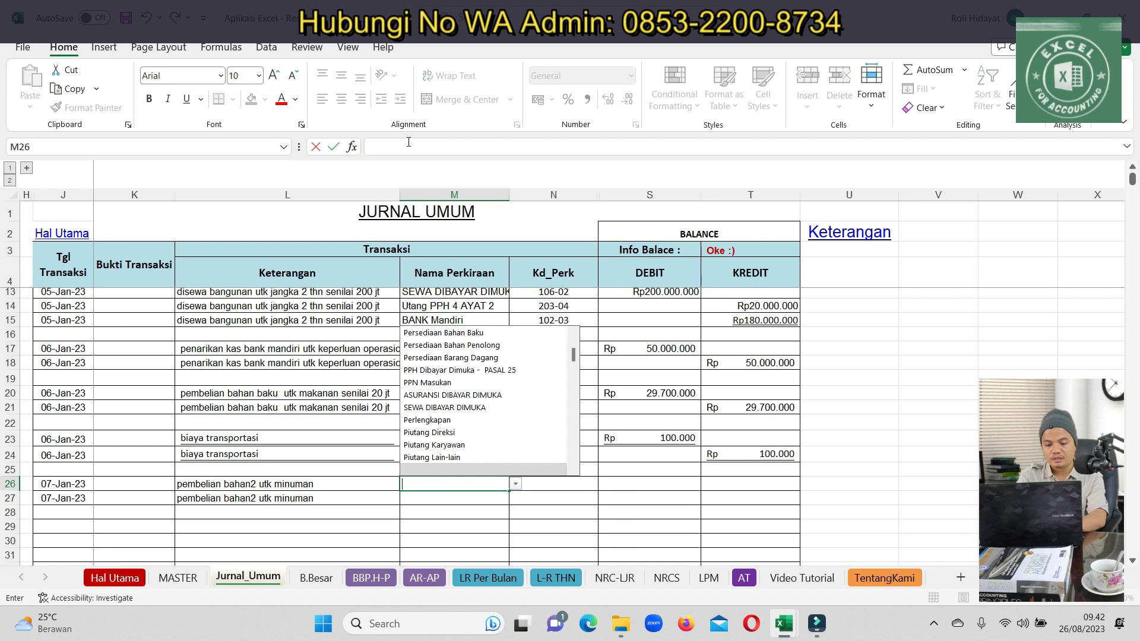
text(pema)
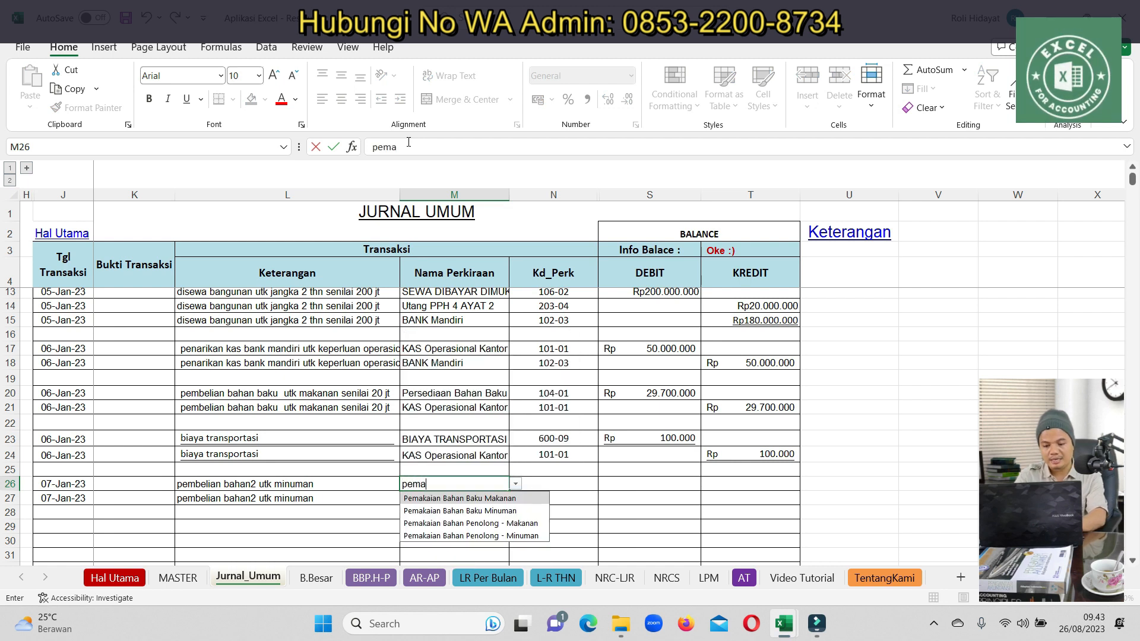
click(436, 513)
click(456, 449)
key(ctrl+c)
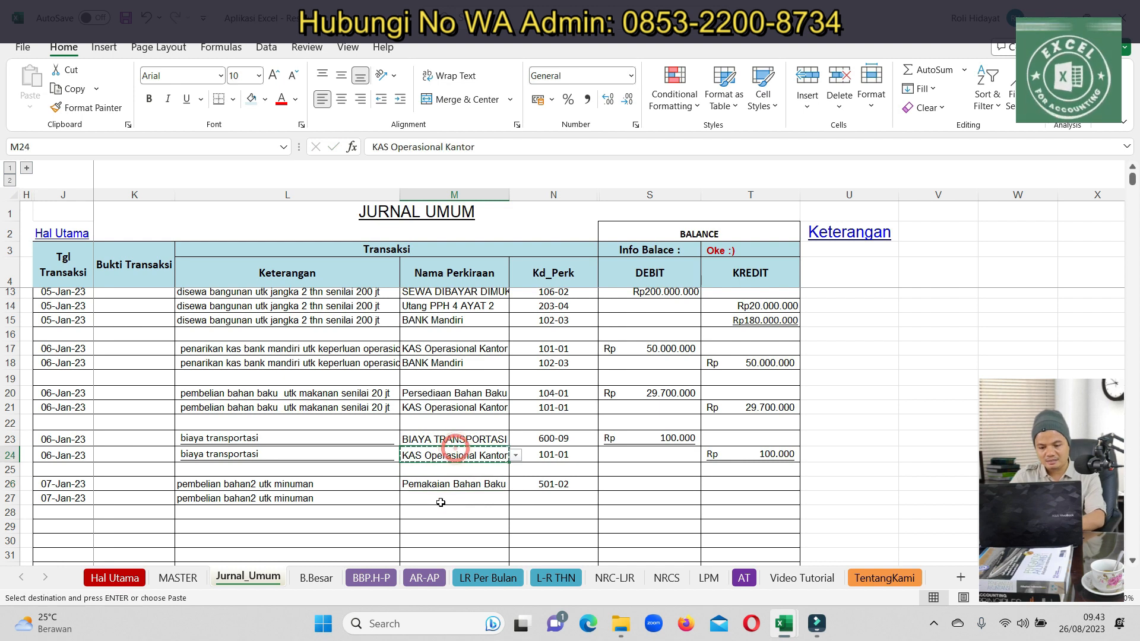
click(454, 498)
key(ctrl+v)
Enter 2.000.000 as the row 26 debit and the row 27 credit
click(651, 487)
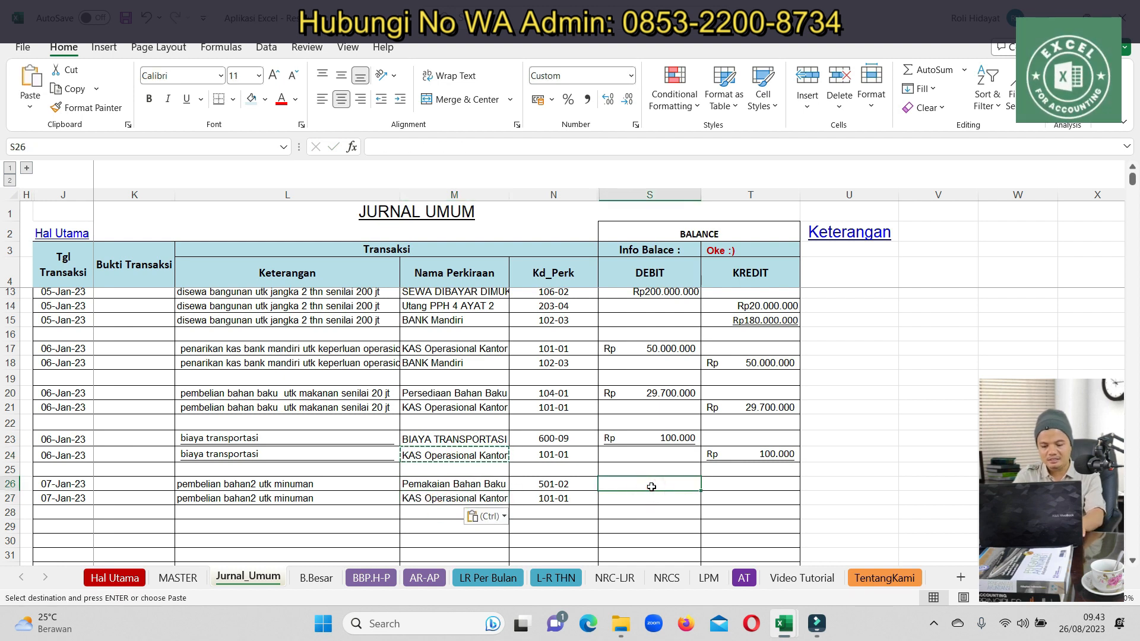
text(2000000)
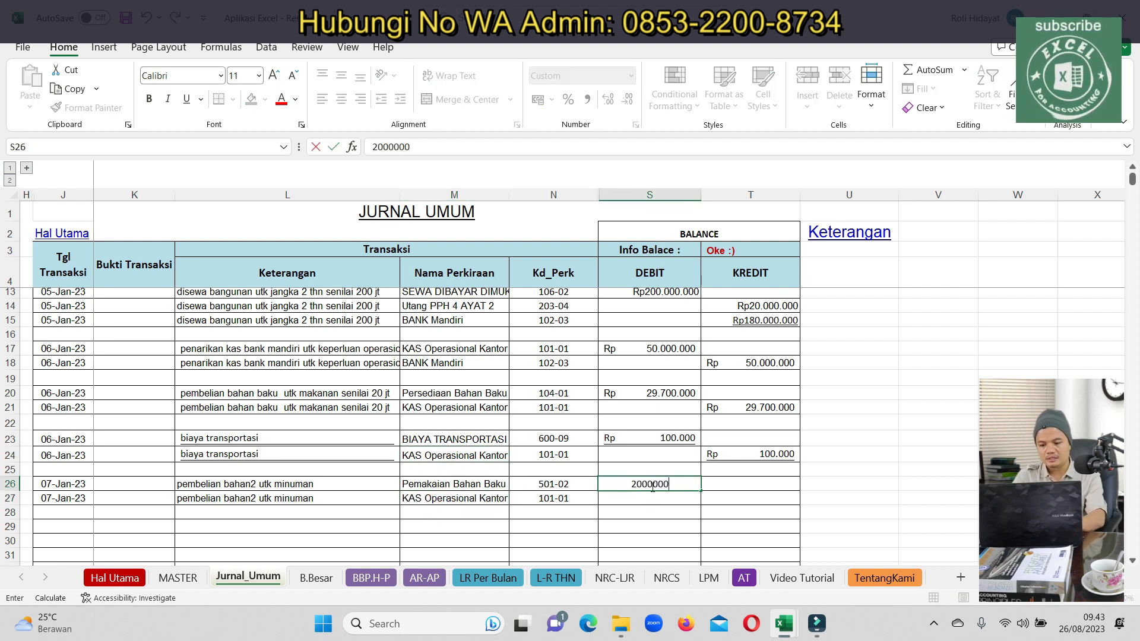
key(ctrl+Return)
key(ctrl+c)
key(Down)
key(Right)
key(ctrl+v)
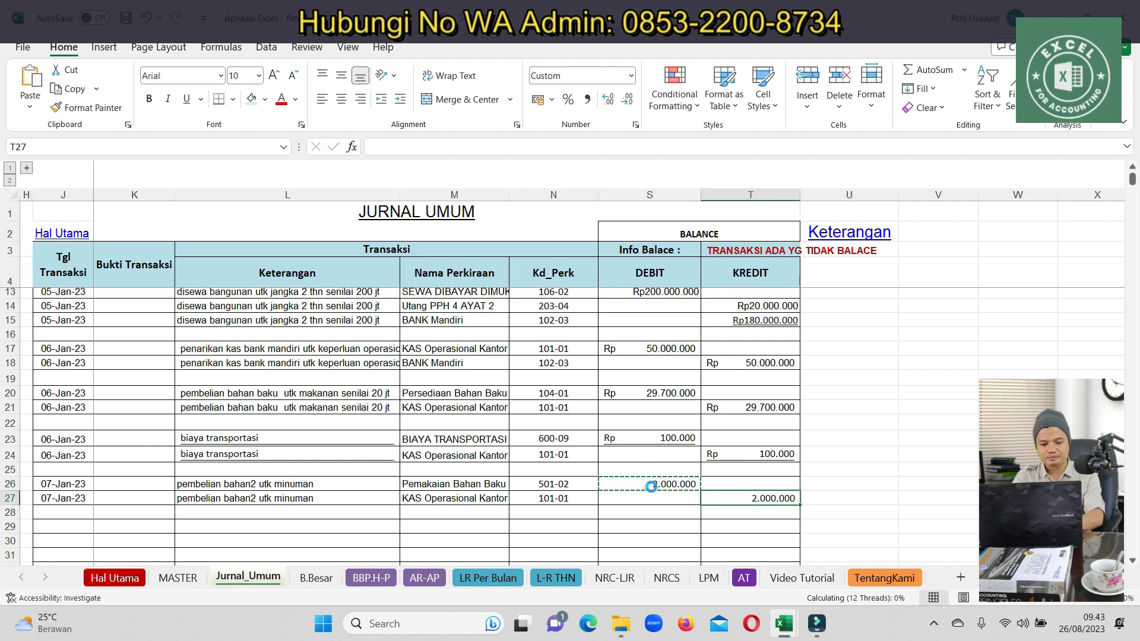
key(Left)
key(Left)
key(Left)
key(Left)
key(Left)
key(Down)
key(Down)
key(Down)
key(Down)
key(Down)
key(Down)
key(Down)
key(Down)
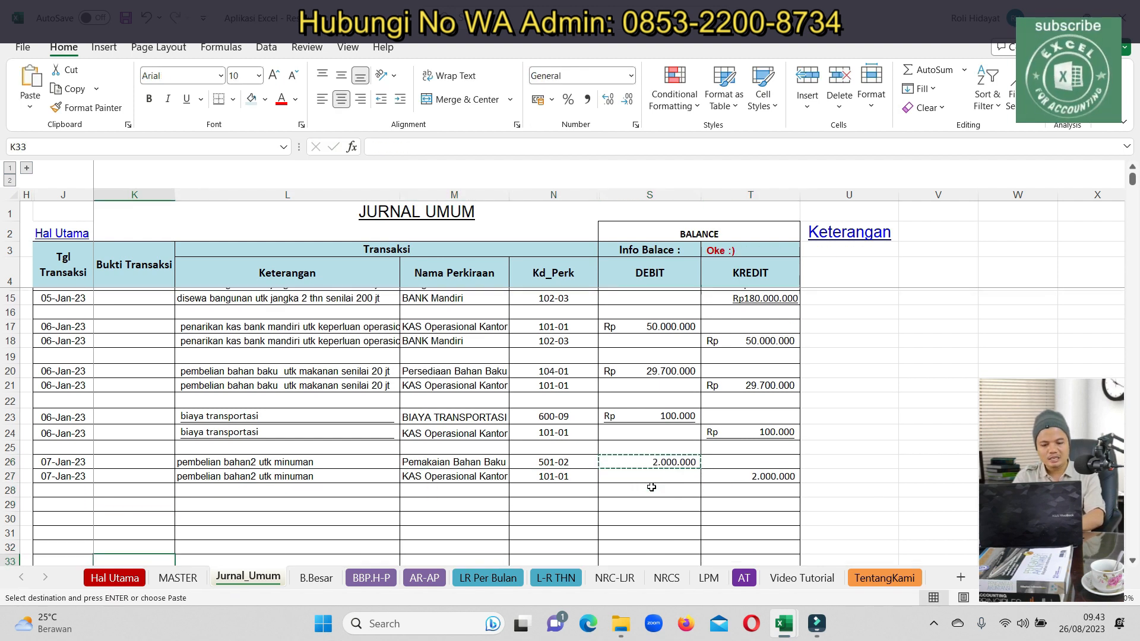
Copy the two 07-Jan-23 dates from J26:J27 into J29:J30
key(Up)
key(Up)
key(Up)
key(Up)
key(Up)
key(Up)
key(Up)
key(Up)
key(Up)
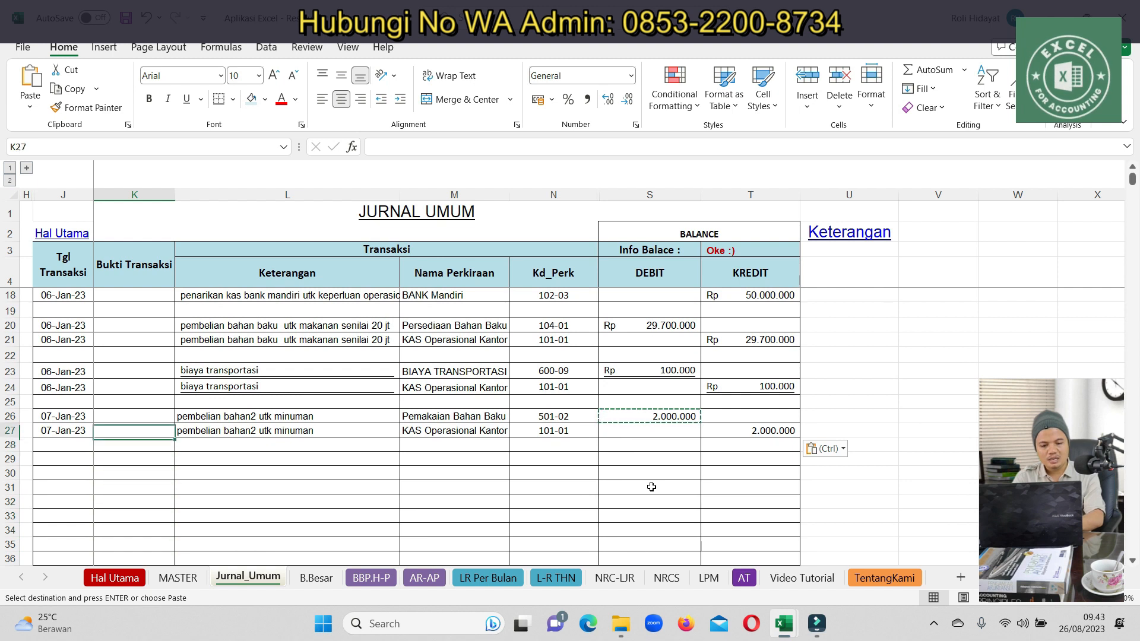
key(Left)
key(shift+Down)
key(ctrl+c)
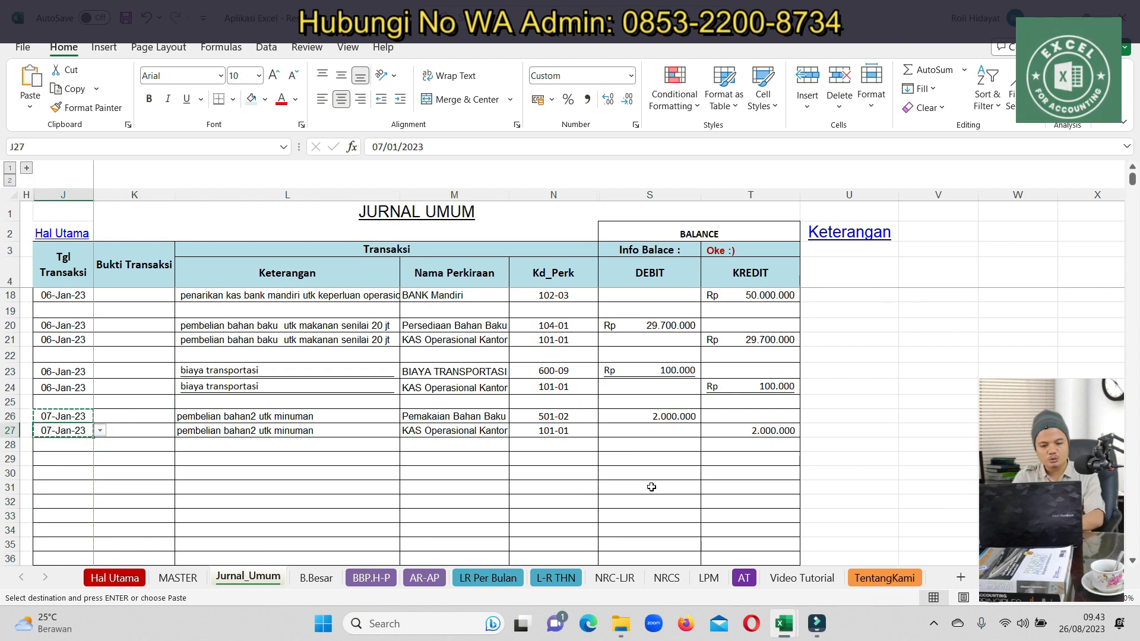
key(Down)
key(Down)
key(Down)
key(ctrl+v)
Enter descriptions 'penjualan makanan' in L29 and 'penjualan minuman' in L30
key(Right)
key(Right)
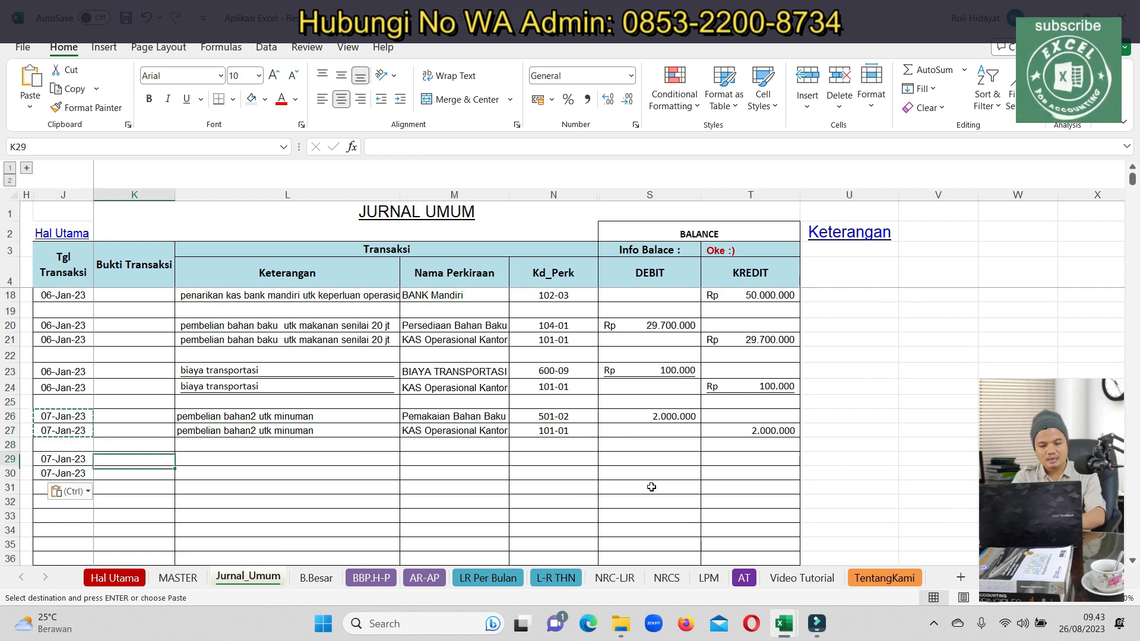
text(e)
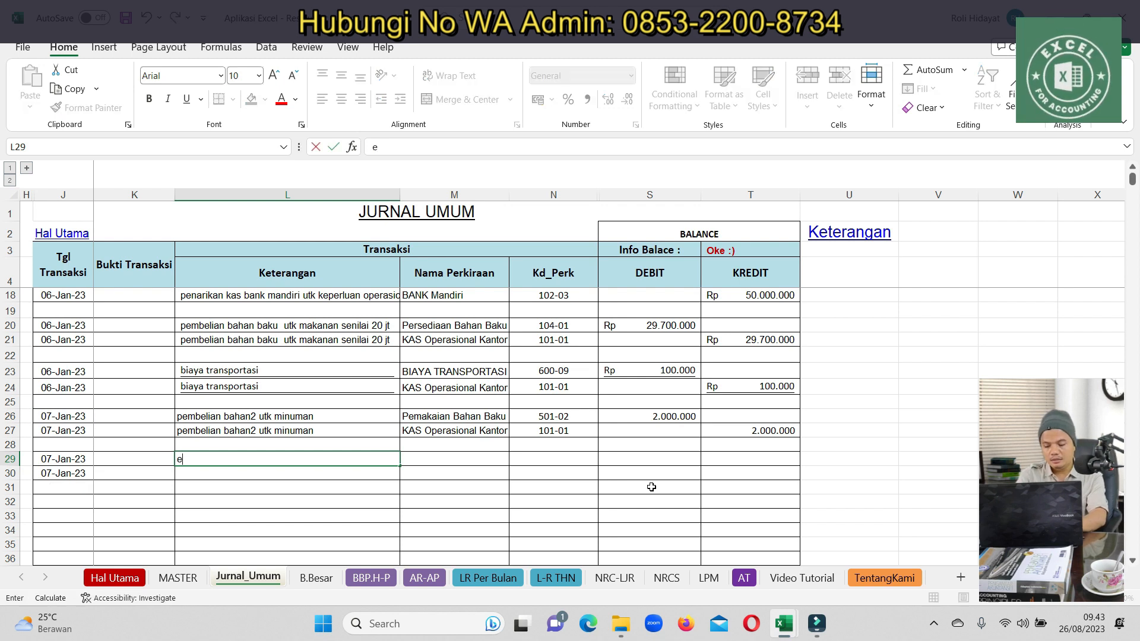
text(enjualan makana)
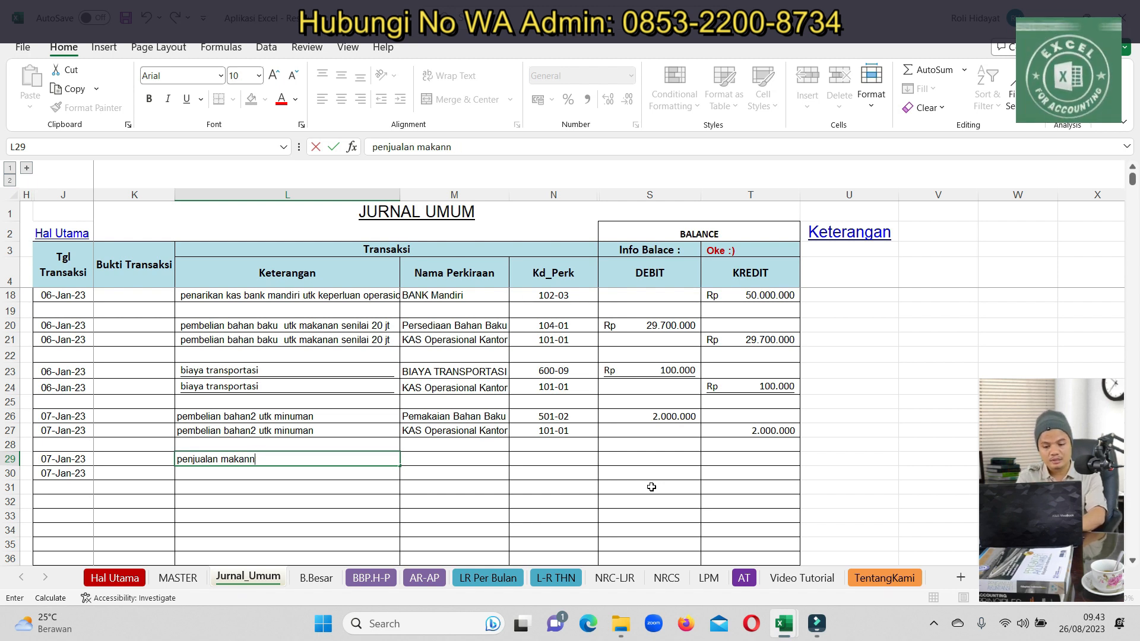
text(nan)
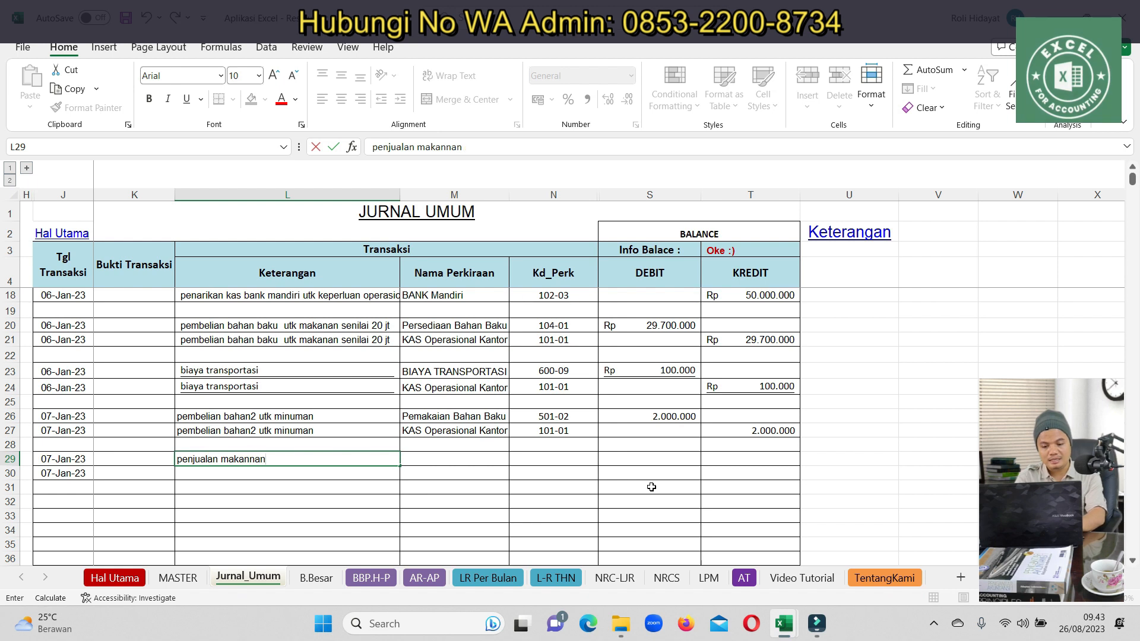
key(BackSpace)
key(BackSpace)
key(BackSpace)
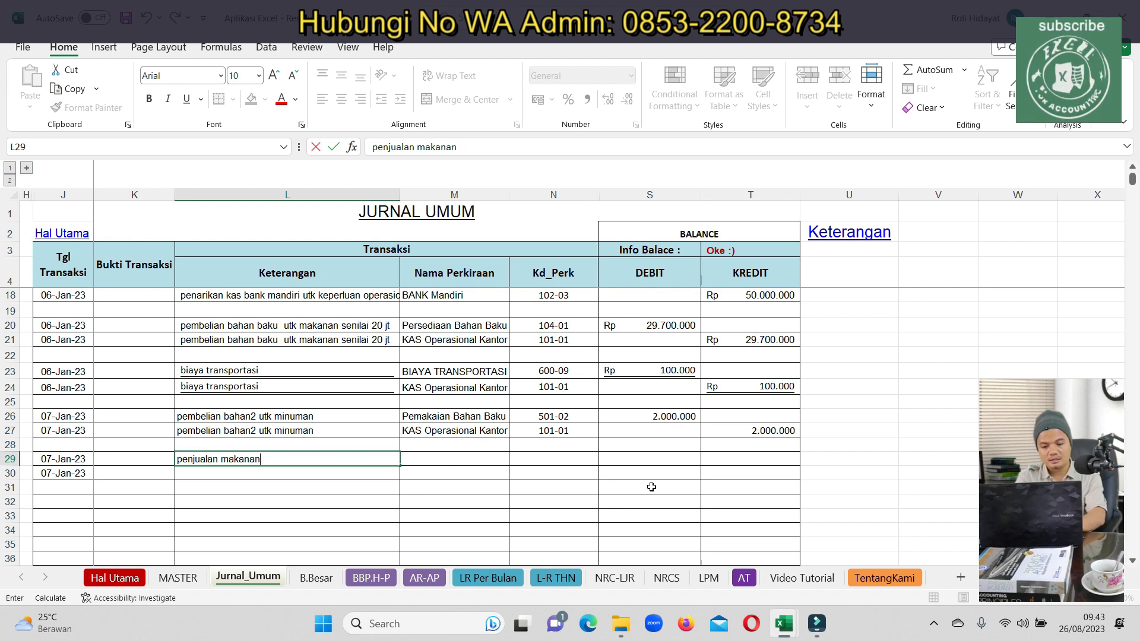
key(Return)
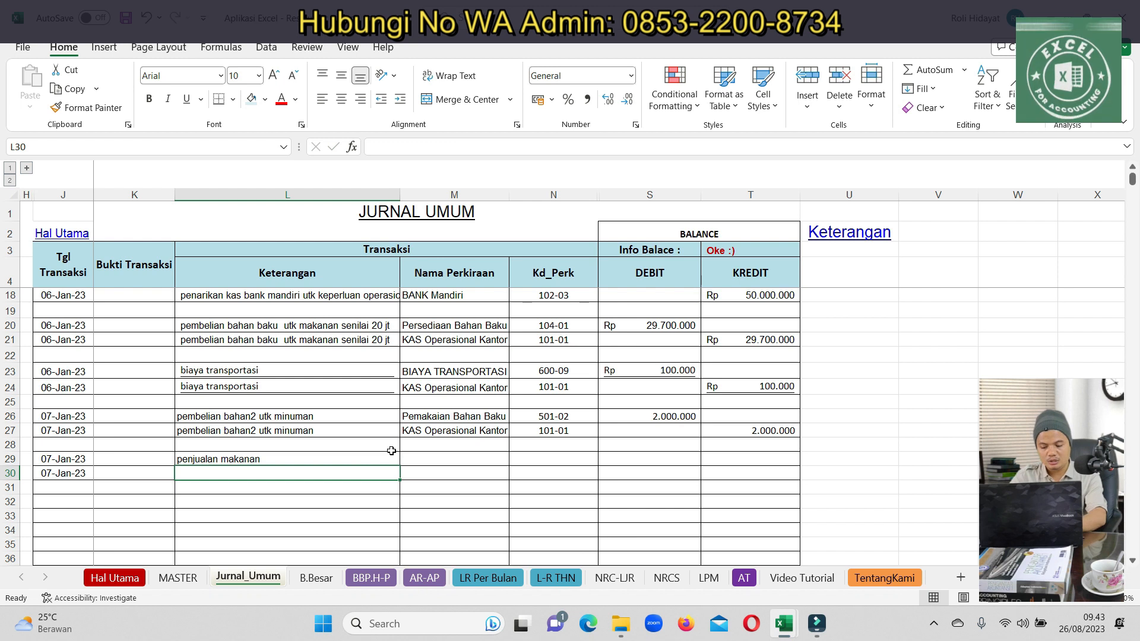
text(penjualan minuman)
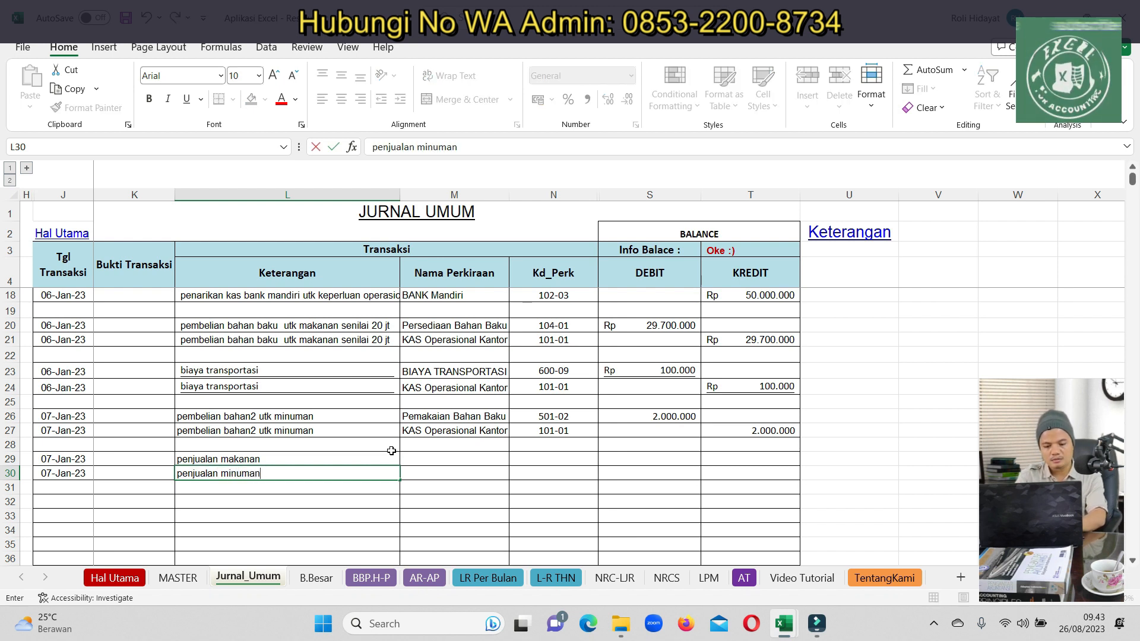
key(Return)
Copy the 07-Jan-23 dates from rows 29–30 down into rows 31–34
key(Left)
key(Left)
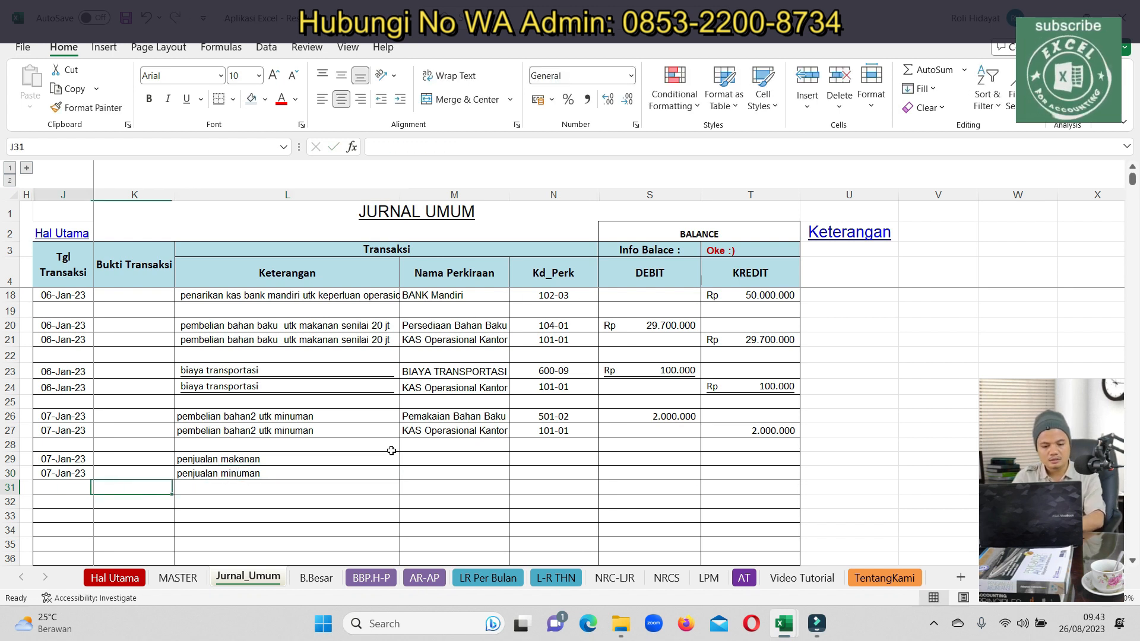
key(Up)
key(Up)
key(shift+Down)
key(shift+Down)
key(shift+Up)
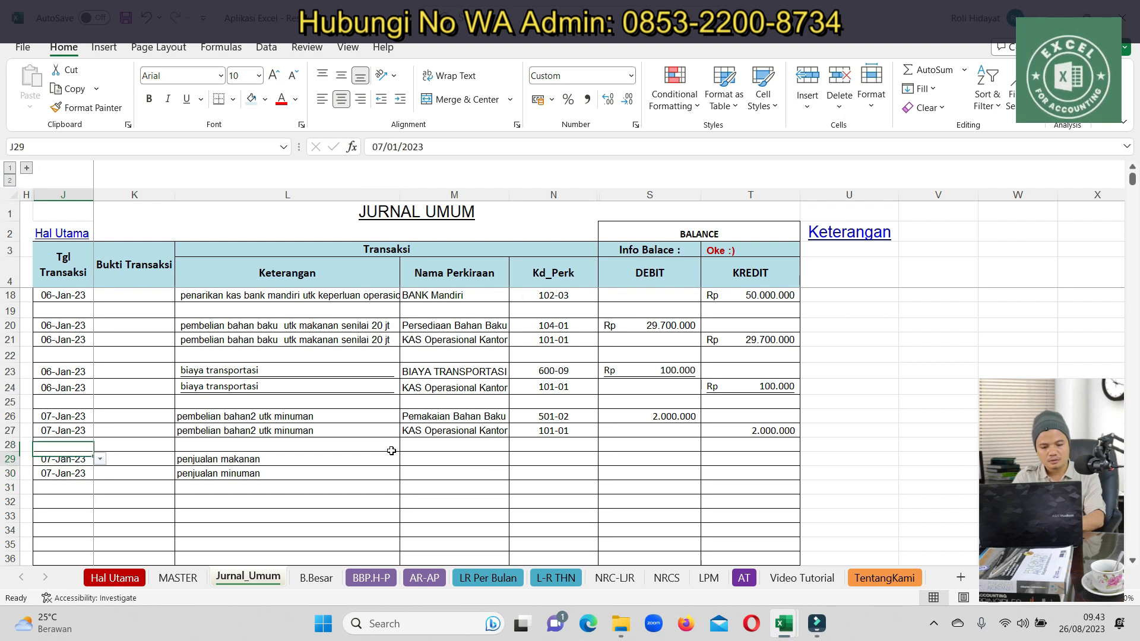
key(ctrl+c)
key(Down)
key(ctrl+v)
key(Down)
key(Down)
key(ctrl+v)
Copy the two sales descriptions from L29:L30 down into L31:L34
key(Up)
key(Up)
key(Up)
key(Up)
key(Right)
key(Right)
key(shift+Down)
key(ctrl+c)
key(Down)
key(Down)
key(ctrl+v)
key(Down)
key(Down)
key(ctrl+v)
key(Up)
key(Up)
key(Up)
key(Up)
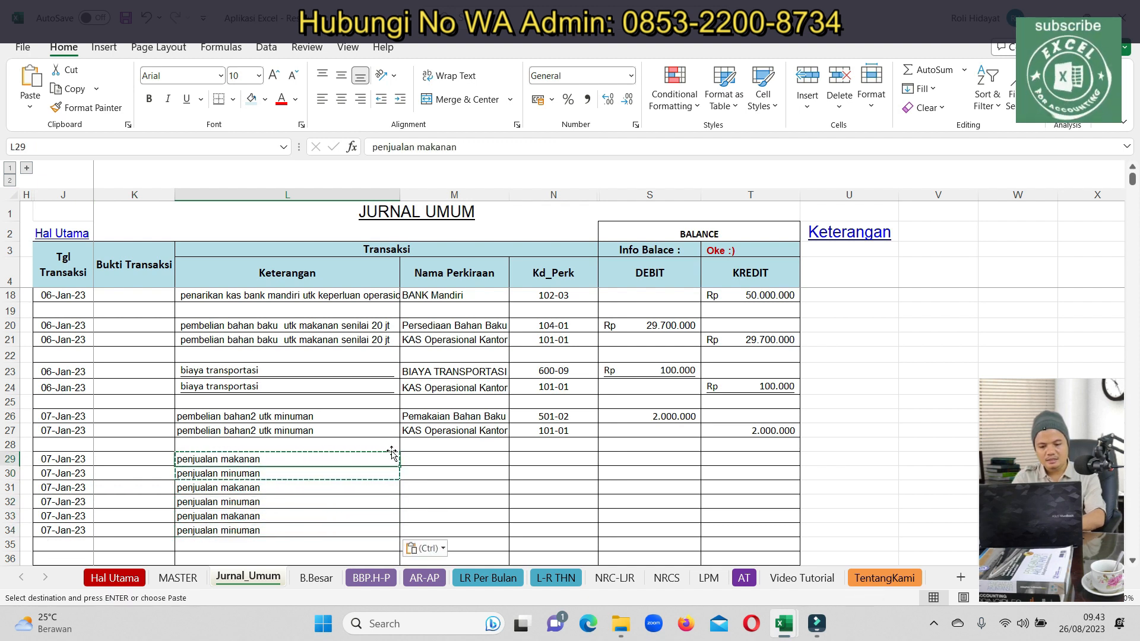
key(Right)
Set row 29's account to KAS Operasional Kantor and rewrite its description as a penjualan entry
text(kas)
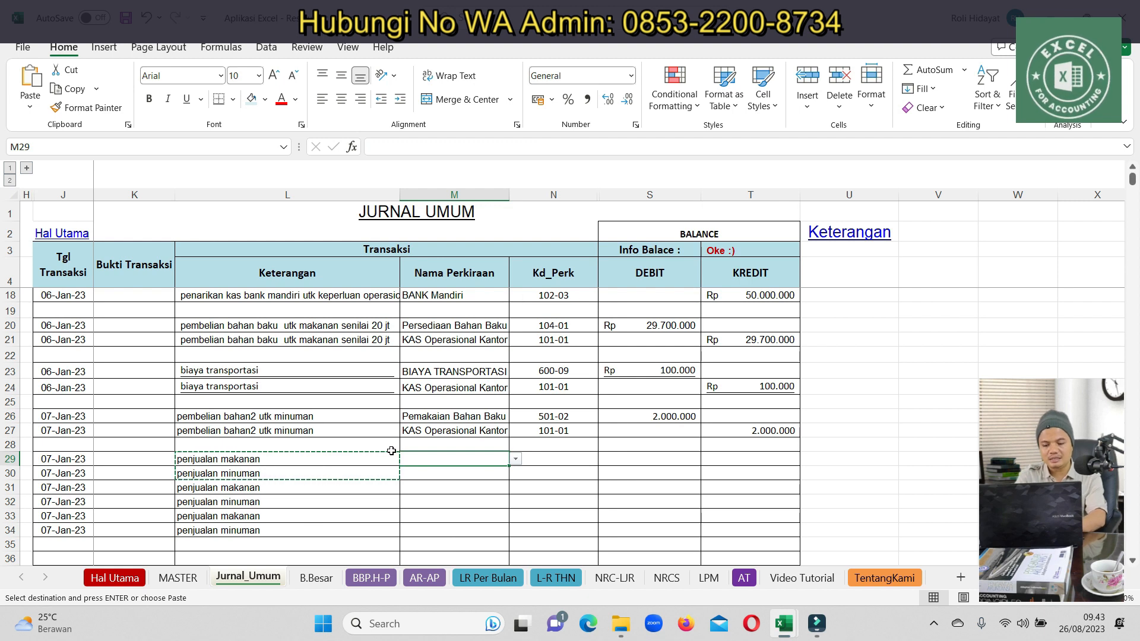
click(447, 473)
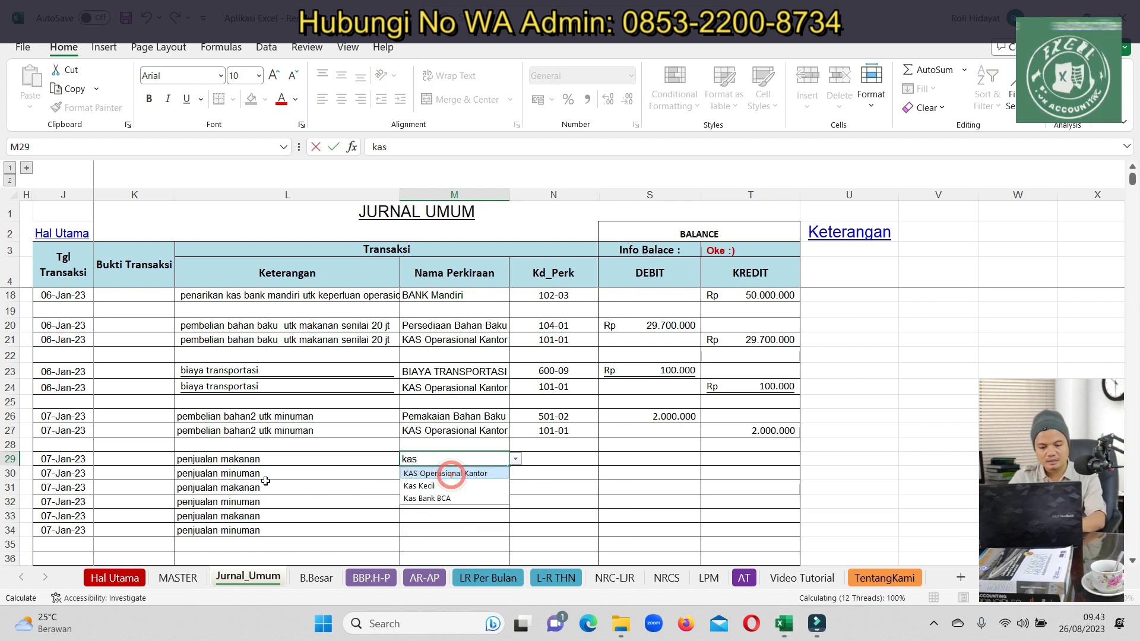
drag(66, 530, 232, 528)
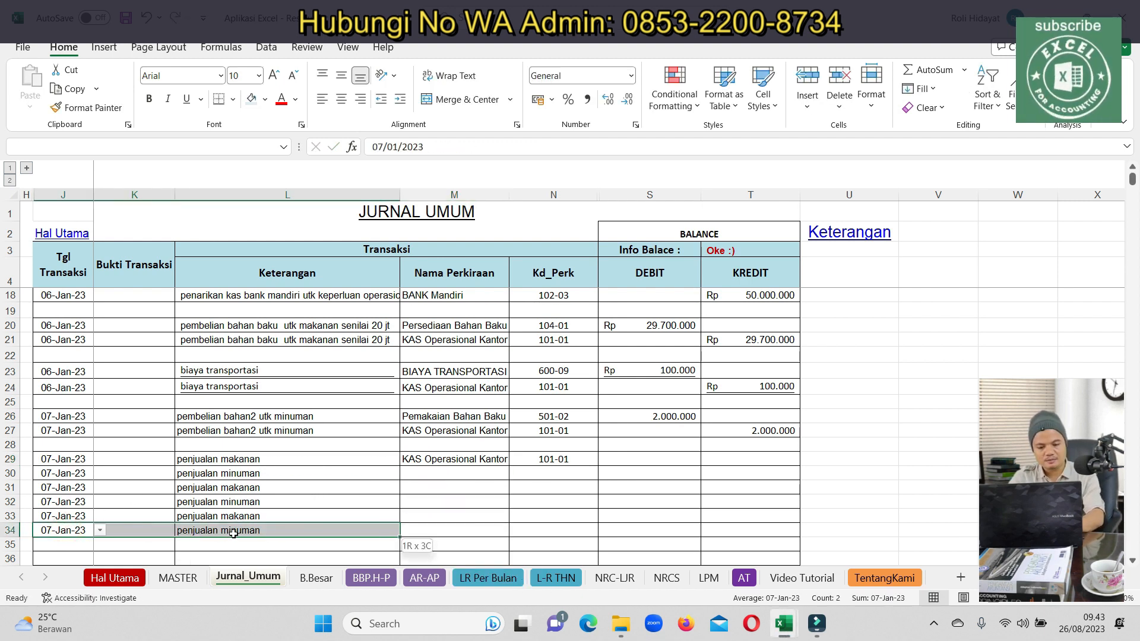
click(268, 461)
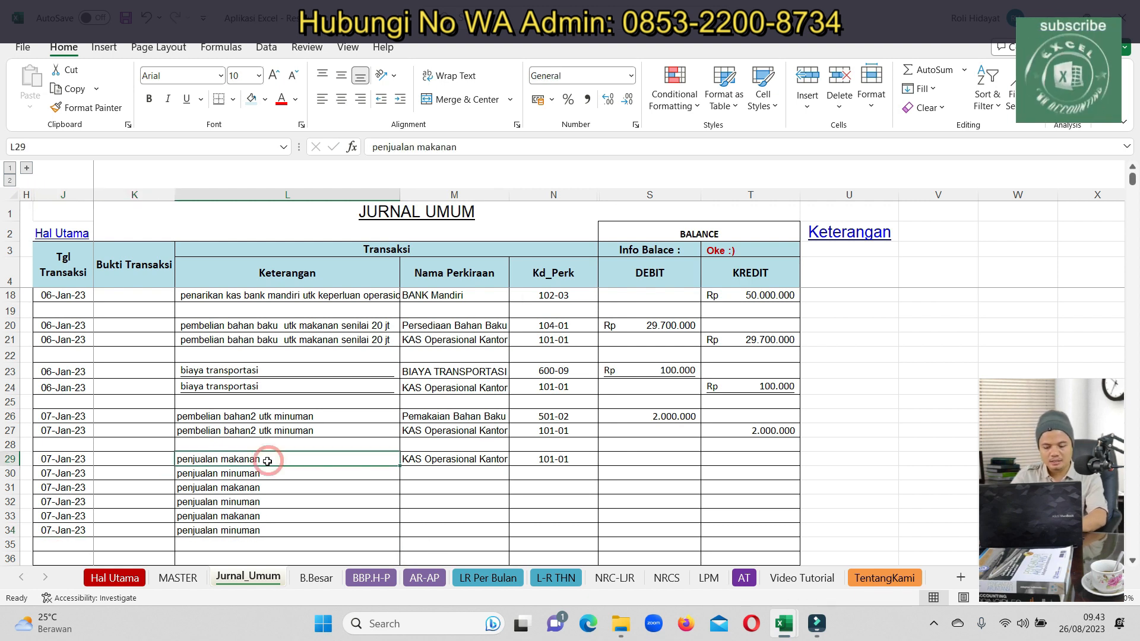
text(penjuala)
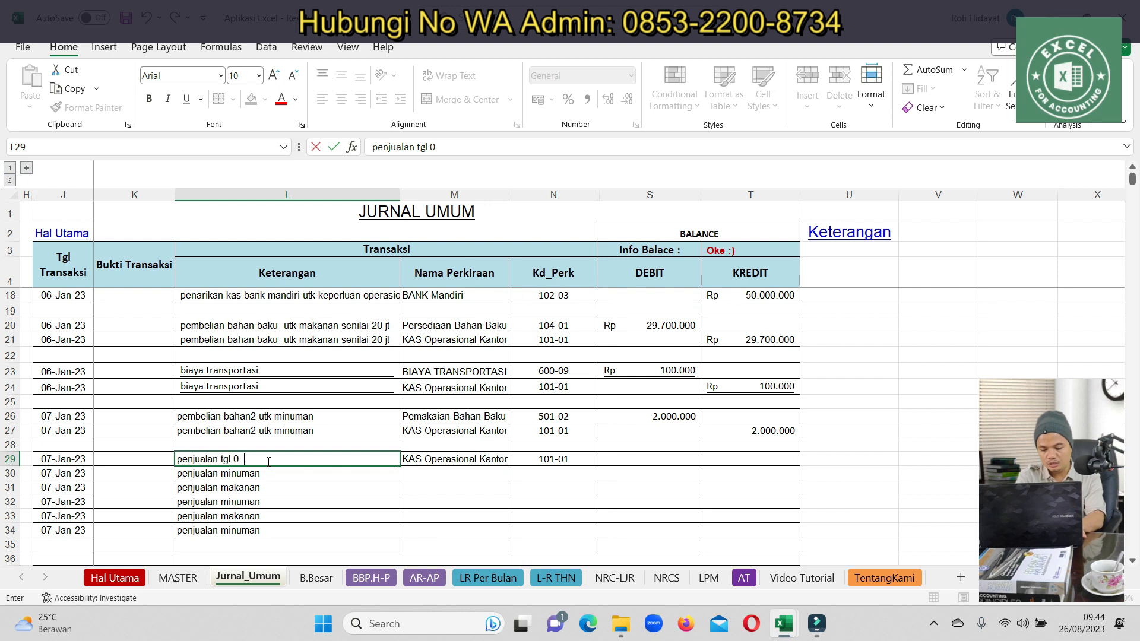
key(Return)
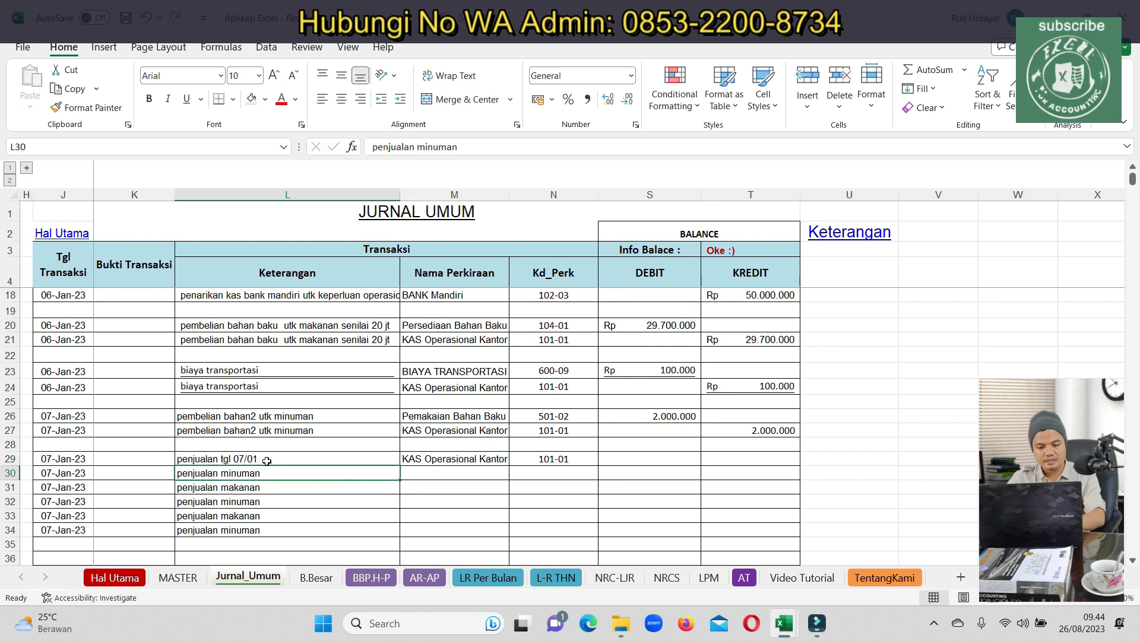
Change the row 30 description to 'Pajak PB 1'
click(225, 492)
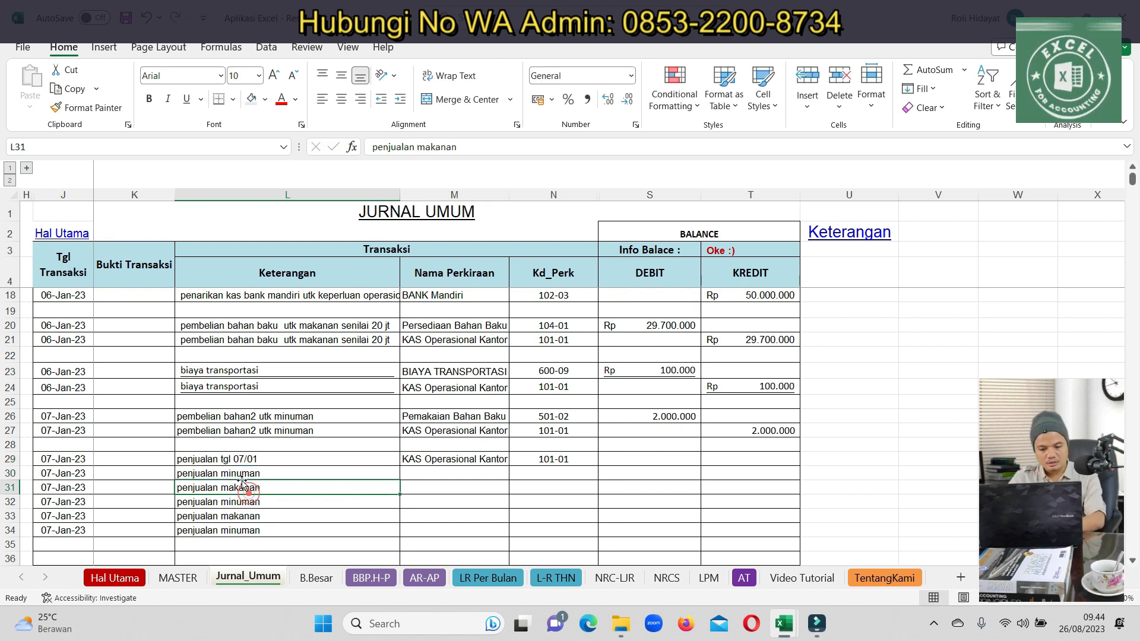
click(255, 464)
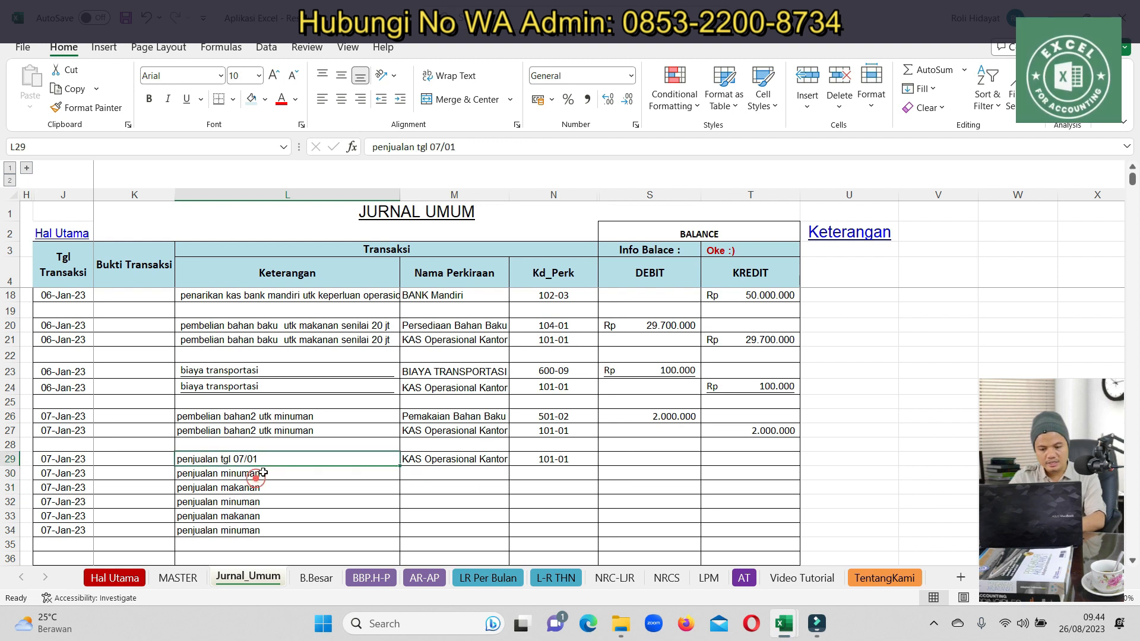
click(257, 473)
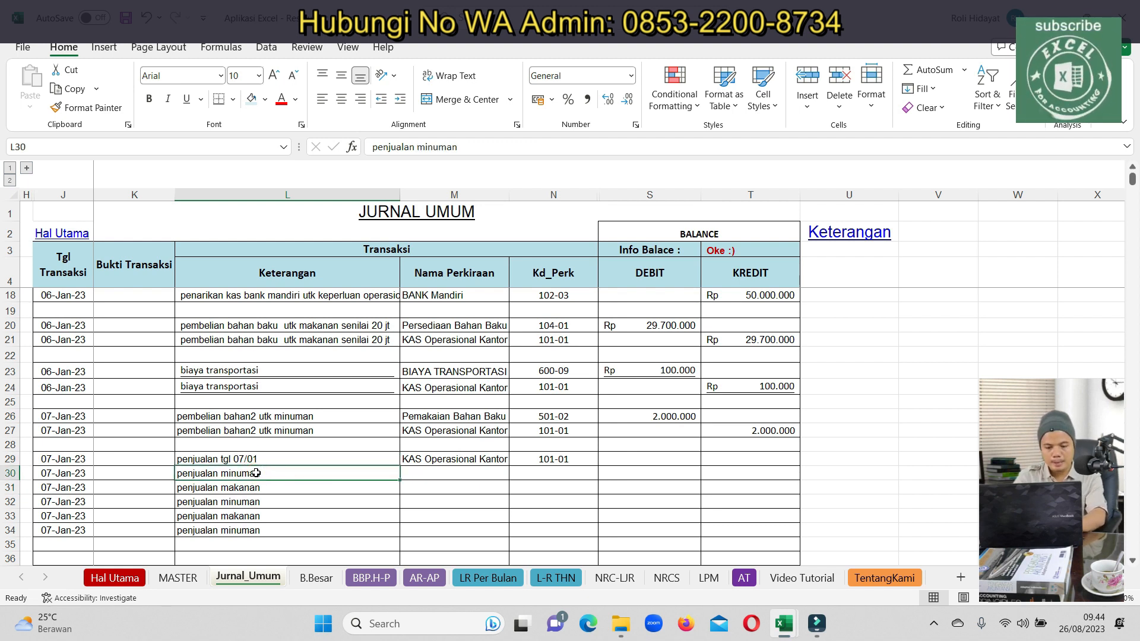
key(BackSpace)
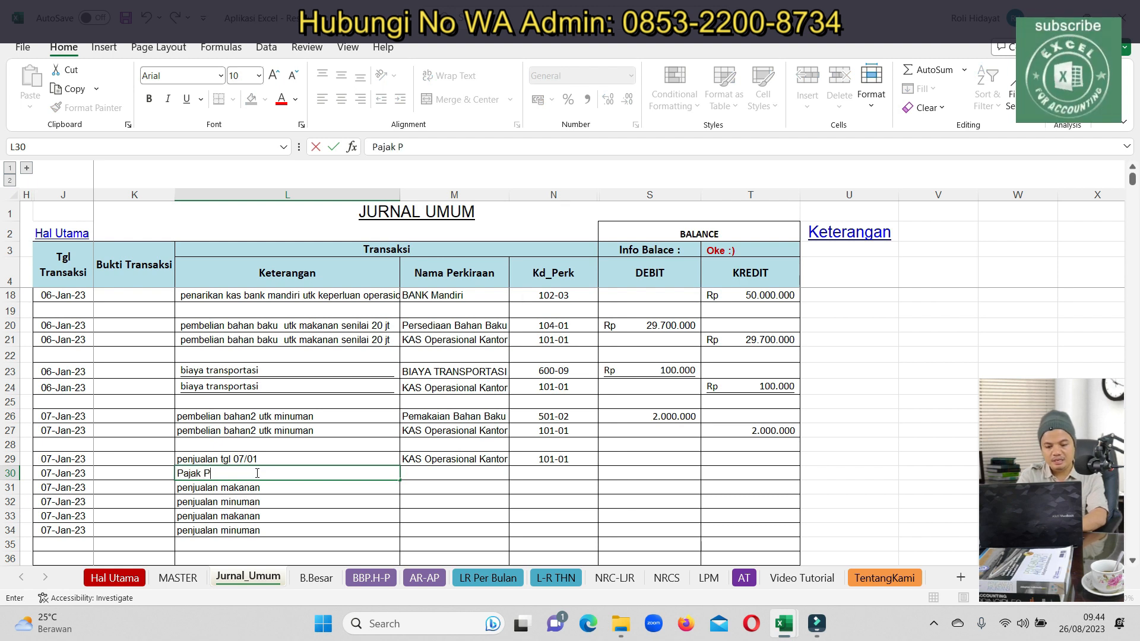
key(Return)
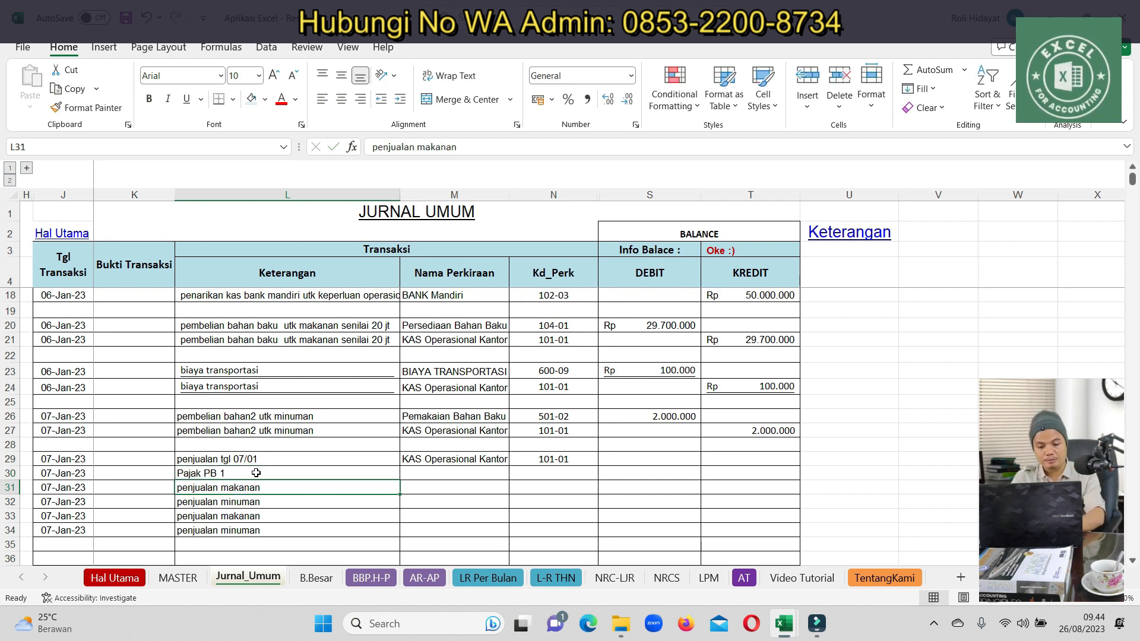
Set the row 31 and 32 accounts to Penjualan Makanan and Penjualan Minuman
key(Right)
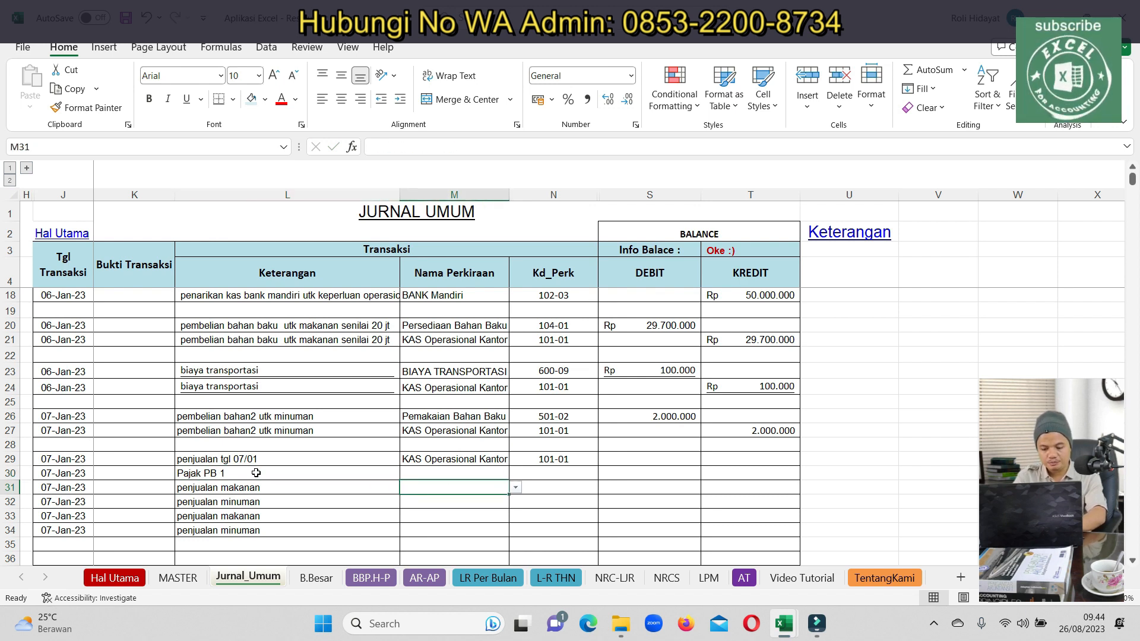
text(penju)
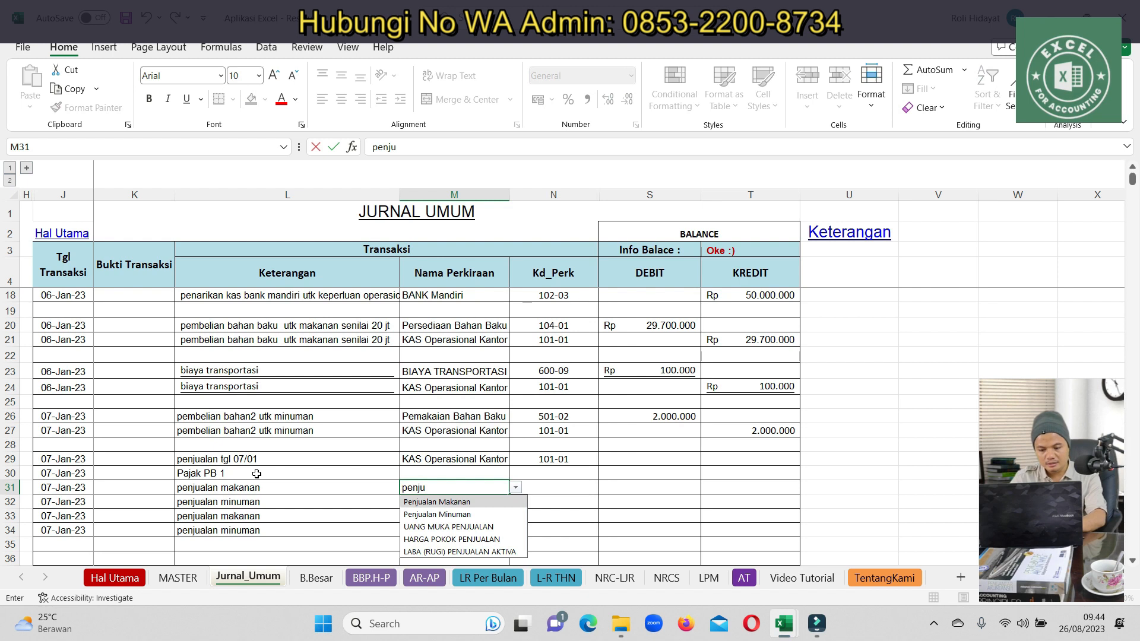
click(423, 503)
click(421, 503)
text(penju)
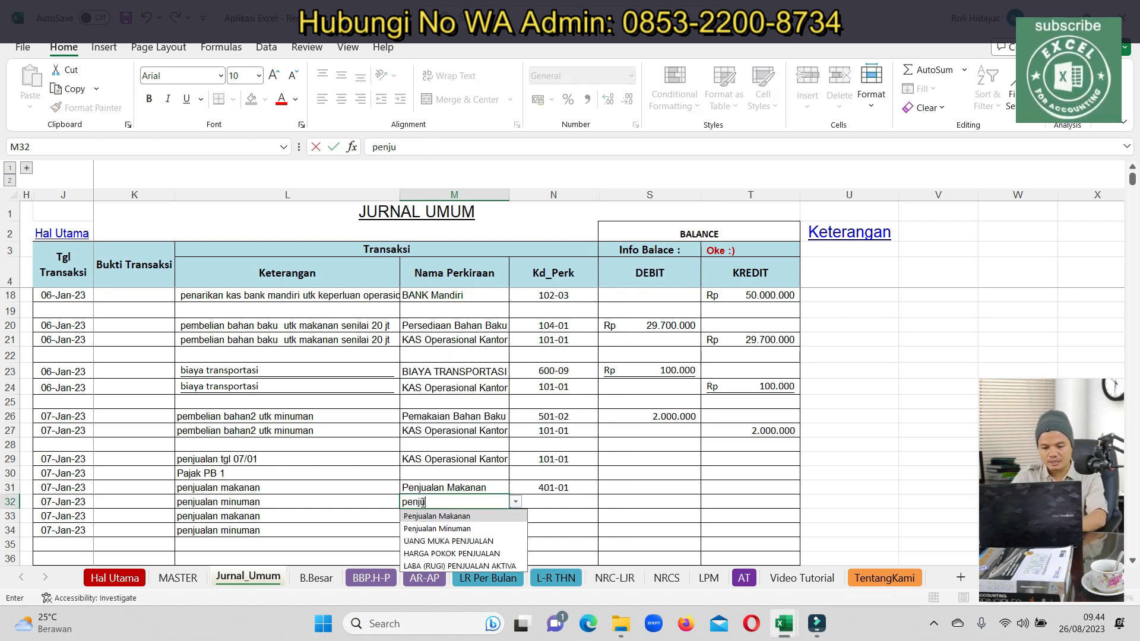
click(437, 528)
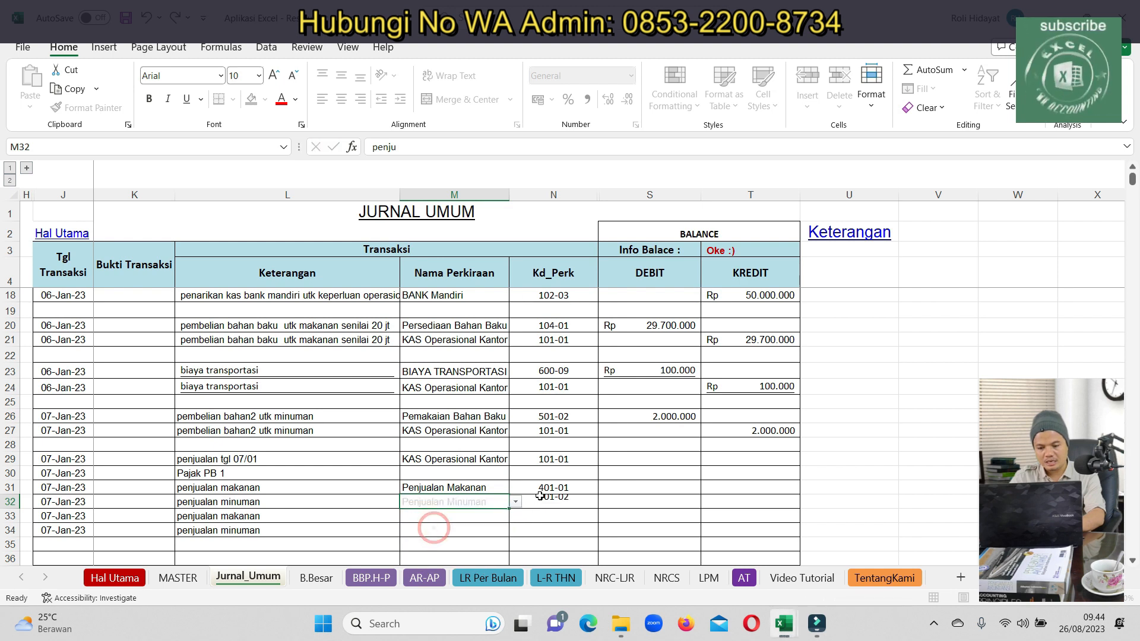
Enter the food and drink sales credit amounts in T31 and T32
click(691, 485)
click(752, 488)
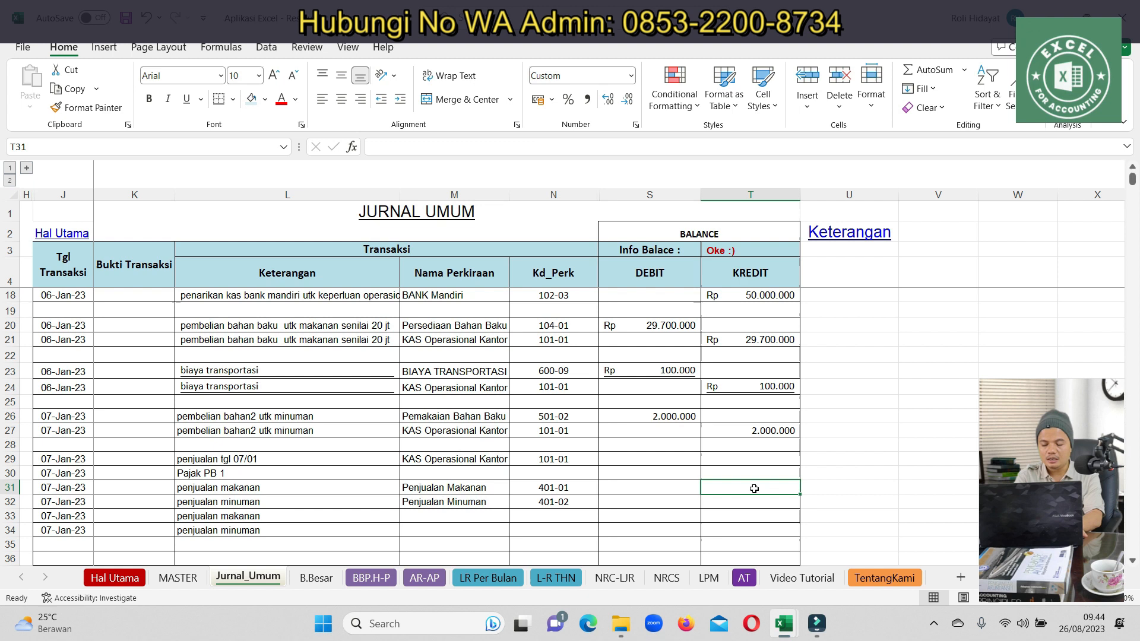
text(100)
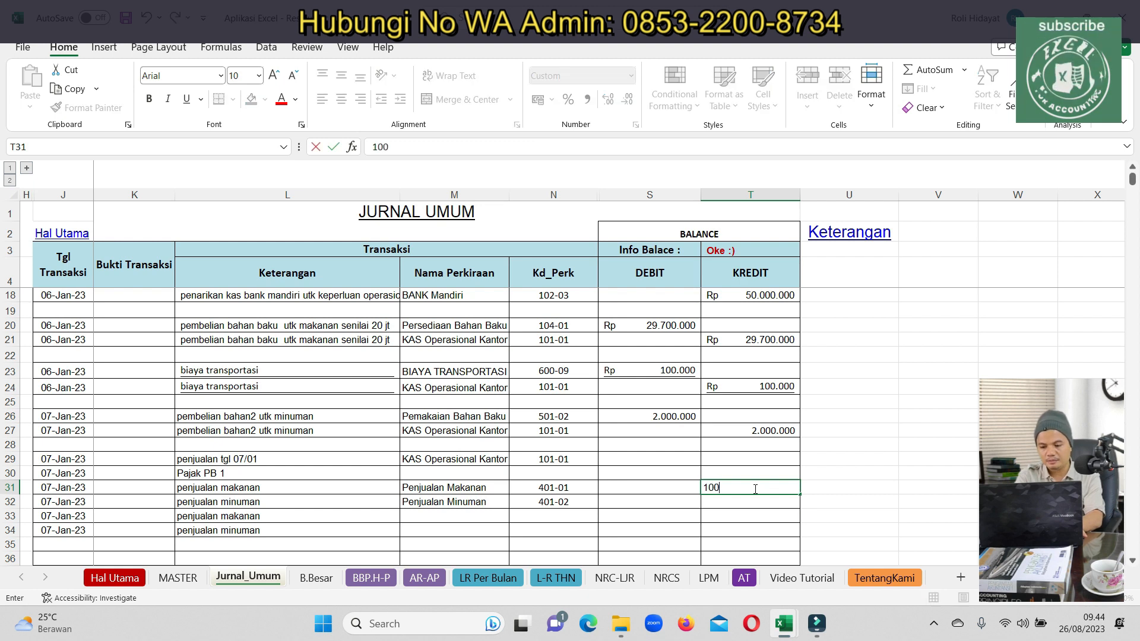
key(BackSpace)
key(BackSpace)
key(BackSpace)
key(BackSpace)
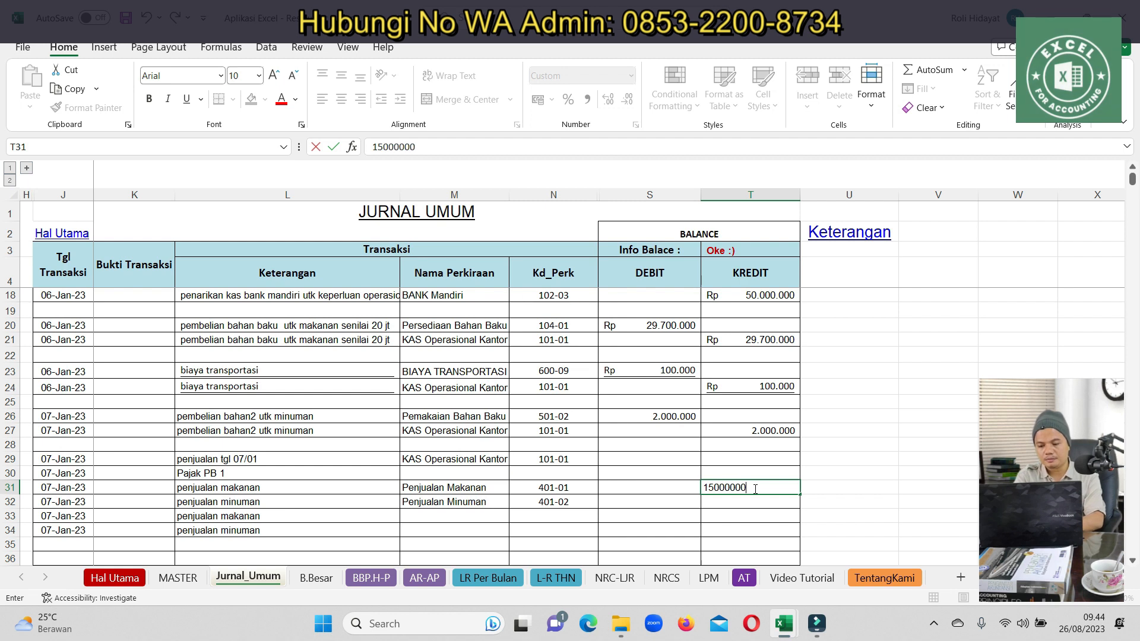
text(150000000)
key(Return)
click(754, 488)
key(ctrl+c)
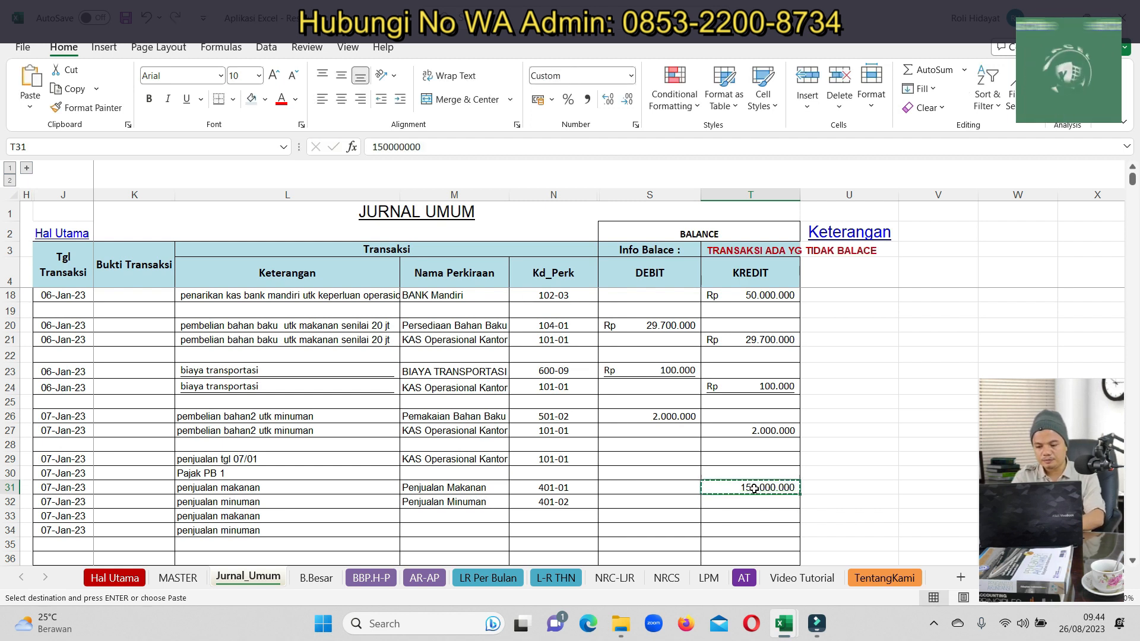
key(ctrl+v)
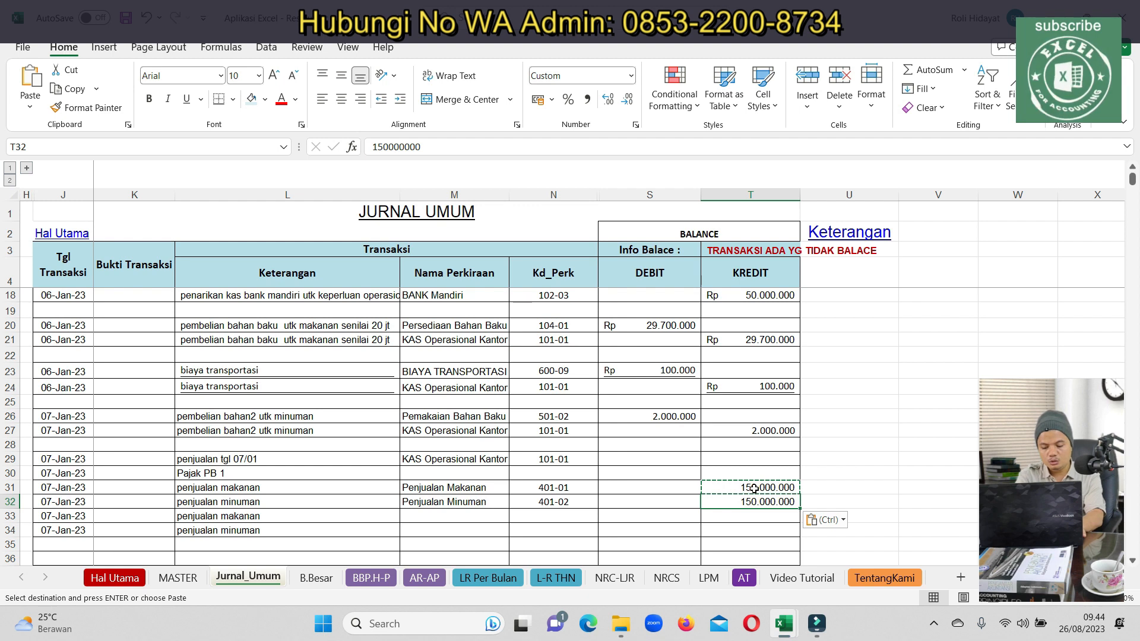
text(70000000)
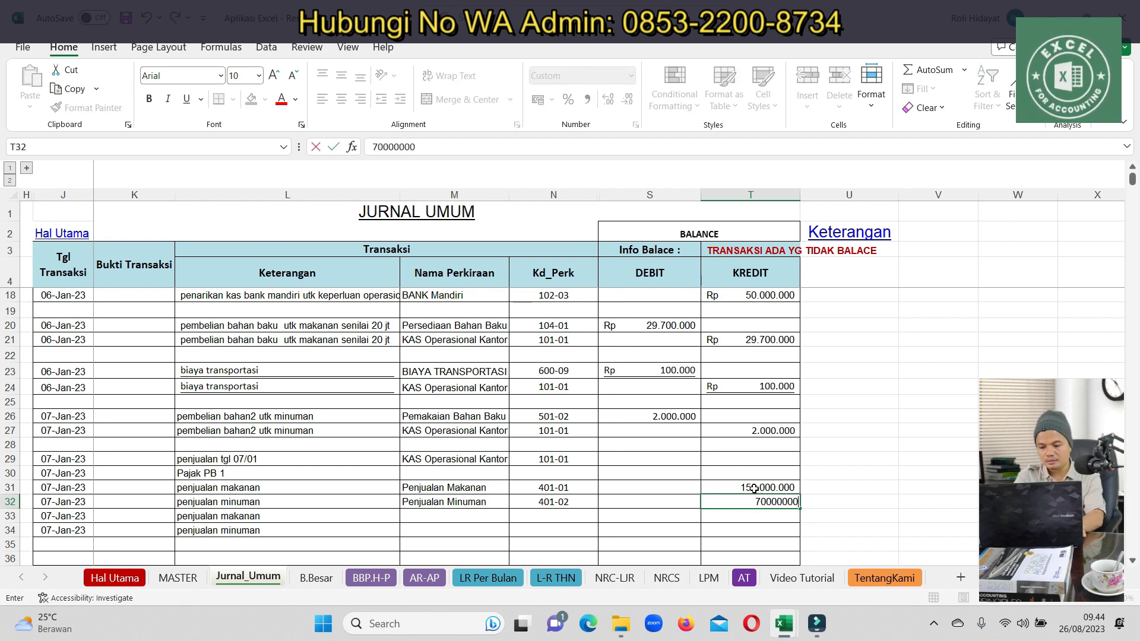
key(Return)
Assign Utang PB1 as row 30's account and enter its tax credit formula in T30
key(Up)
key(Up)
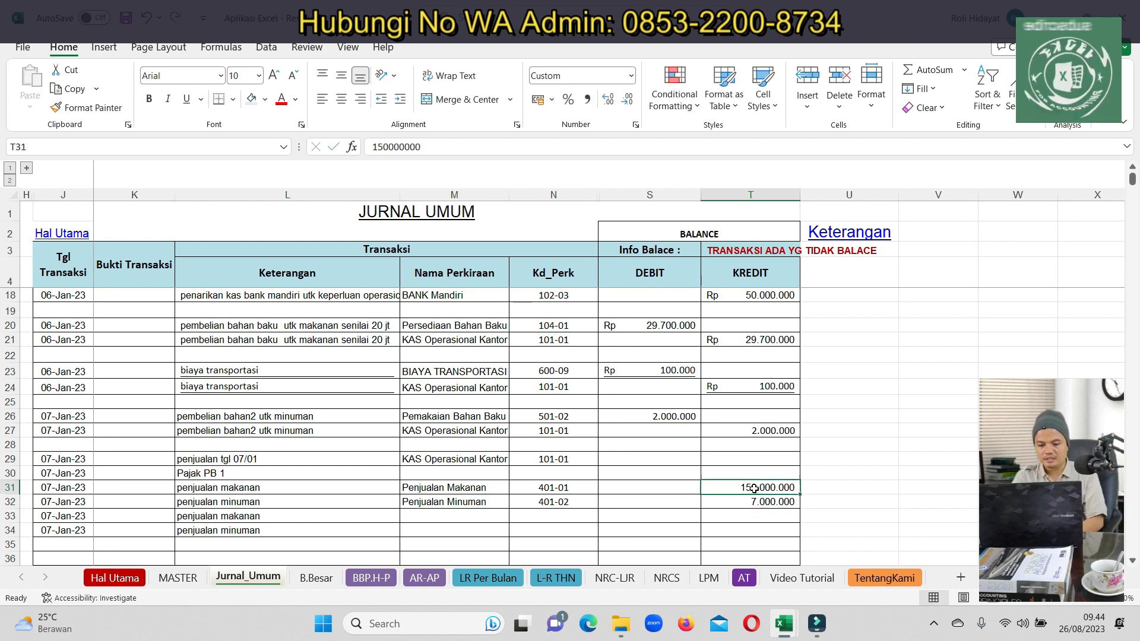
key(Left)
key(Left)
key(Left)
key(Up)
key(Up)
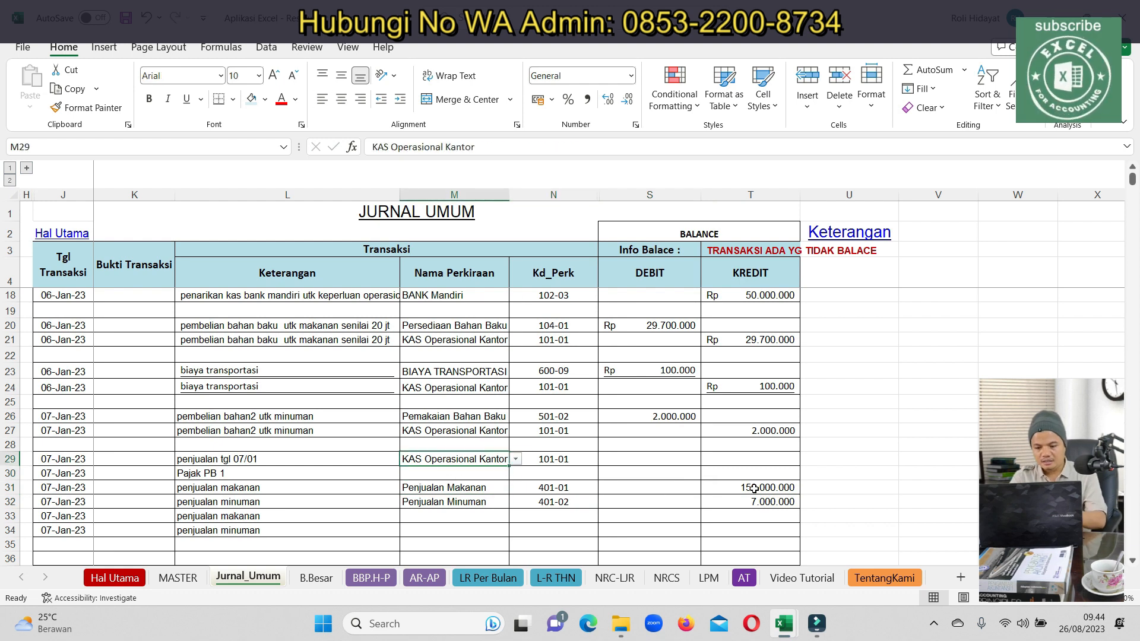
key(Right)
key(Down)
key(Left)
text(pb)
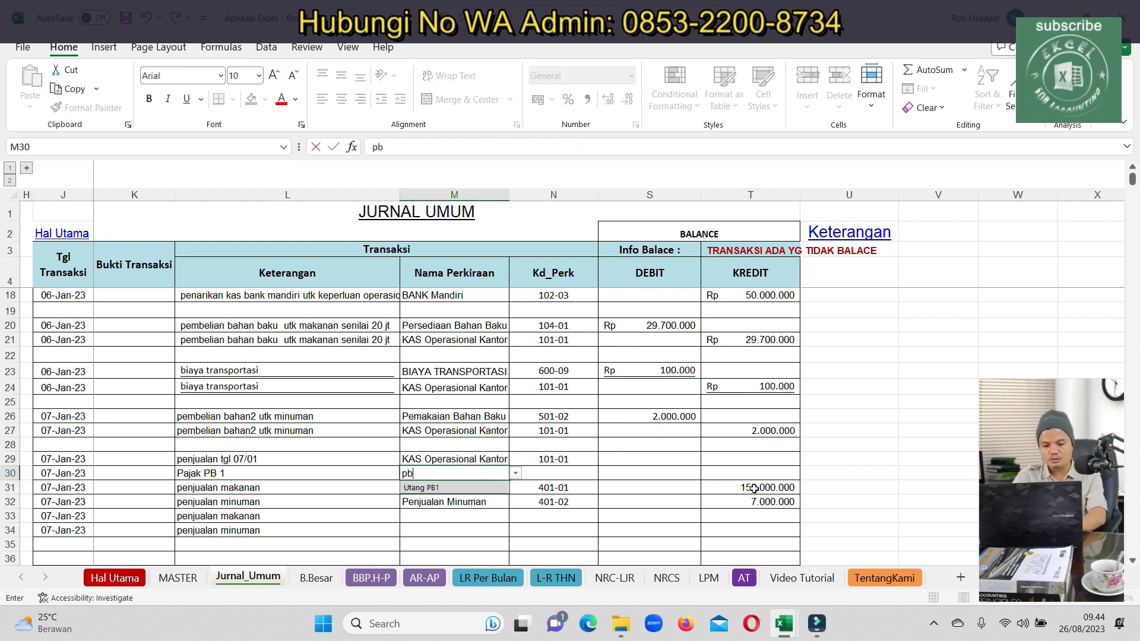
click(440, 488)
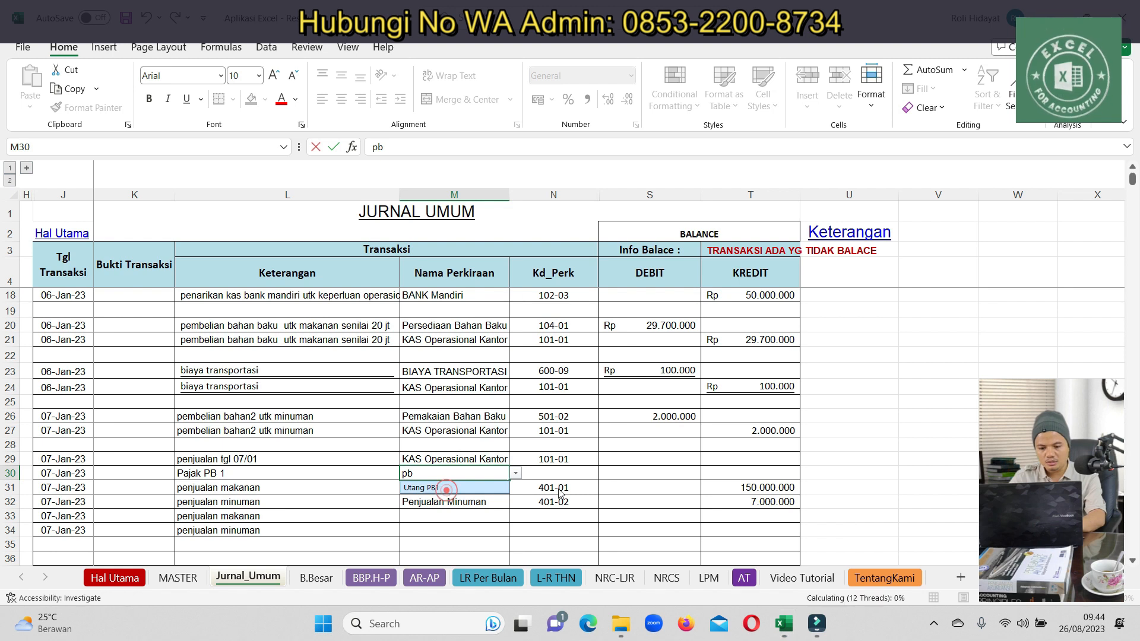
click(752, 470)
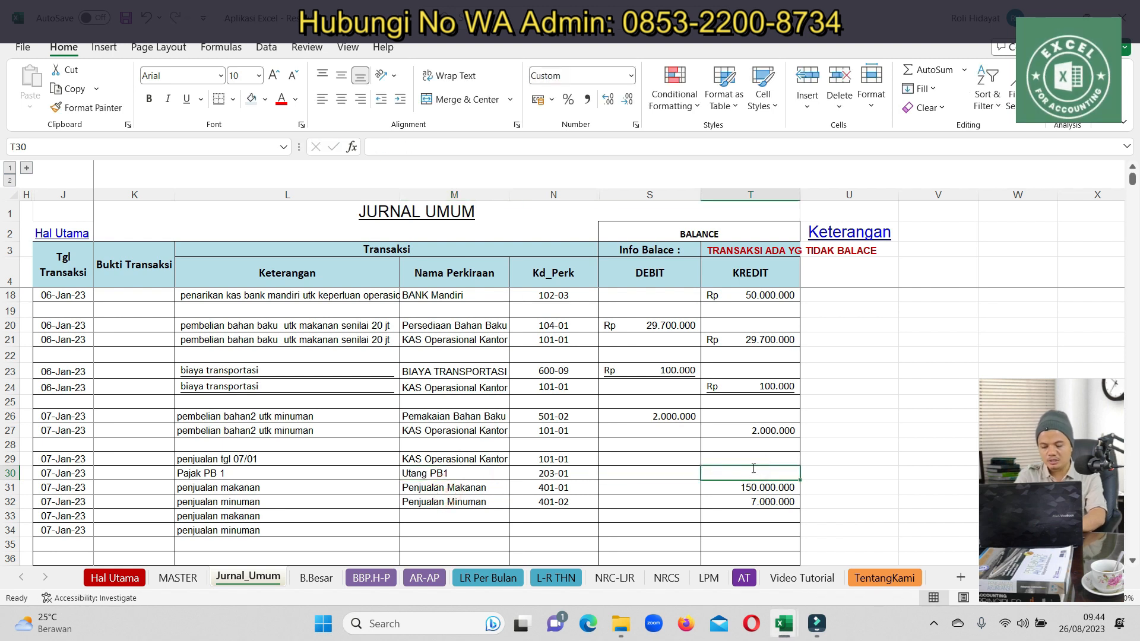
text(=10*22000000)
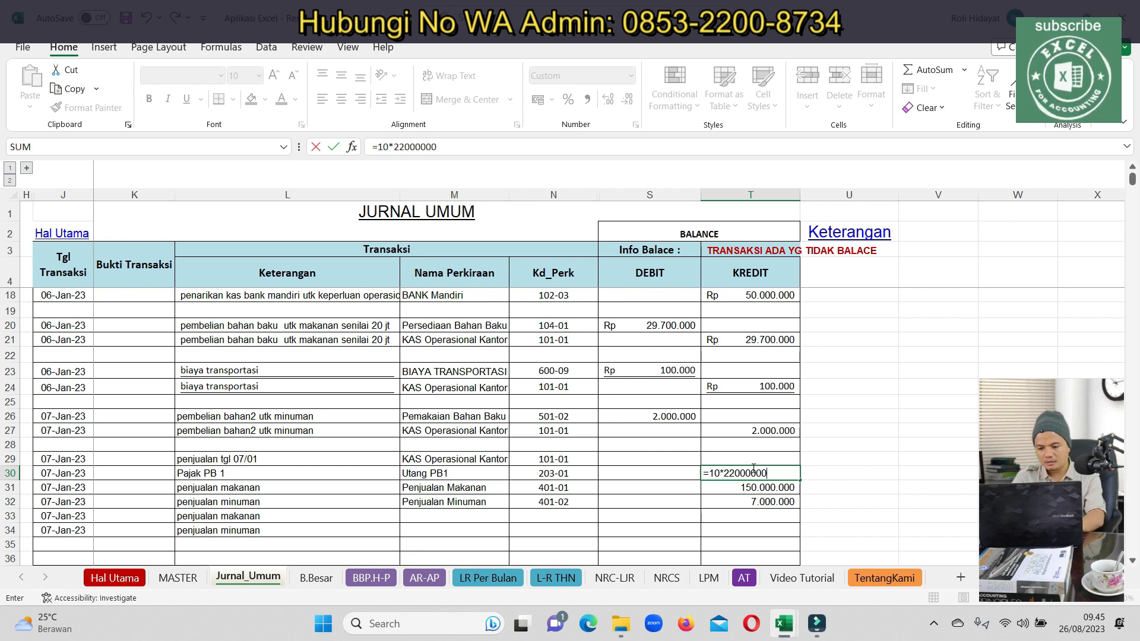
key(Return)
Correct the food credit to 15.000.000 and set the cash debit S29 to =T30+T31+T32
text(1)
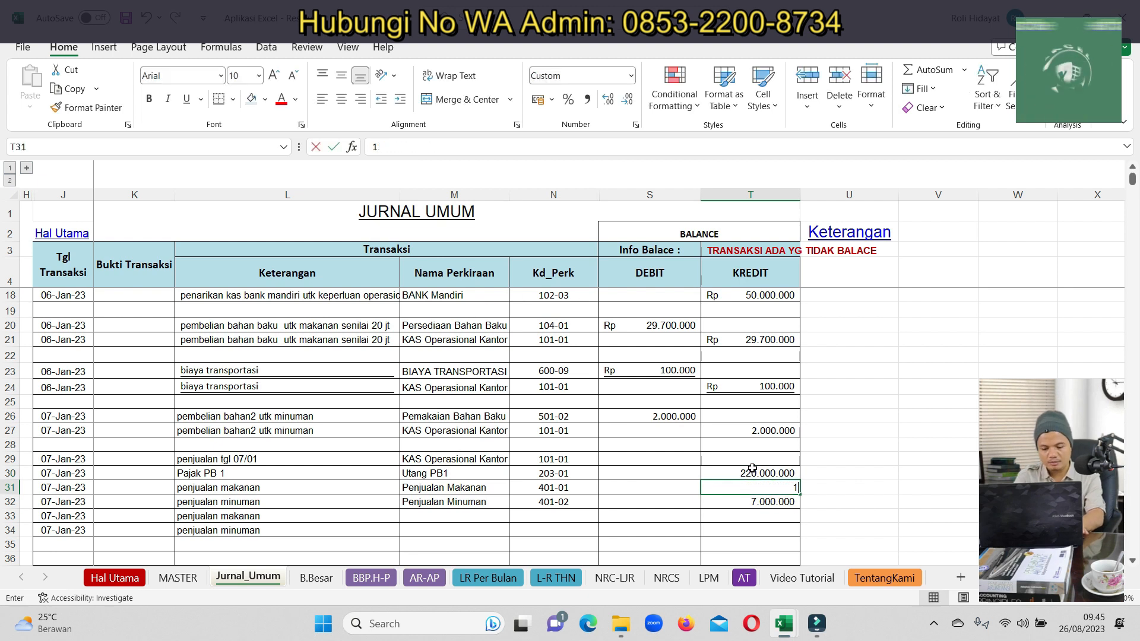
text(5.000.000)
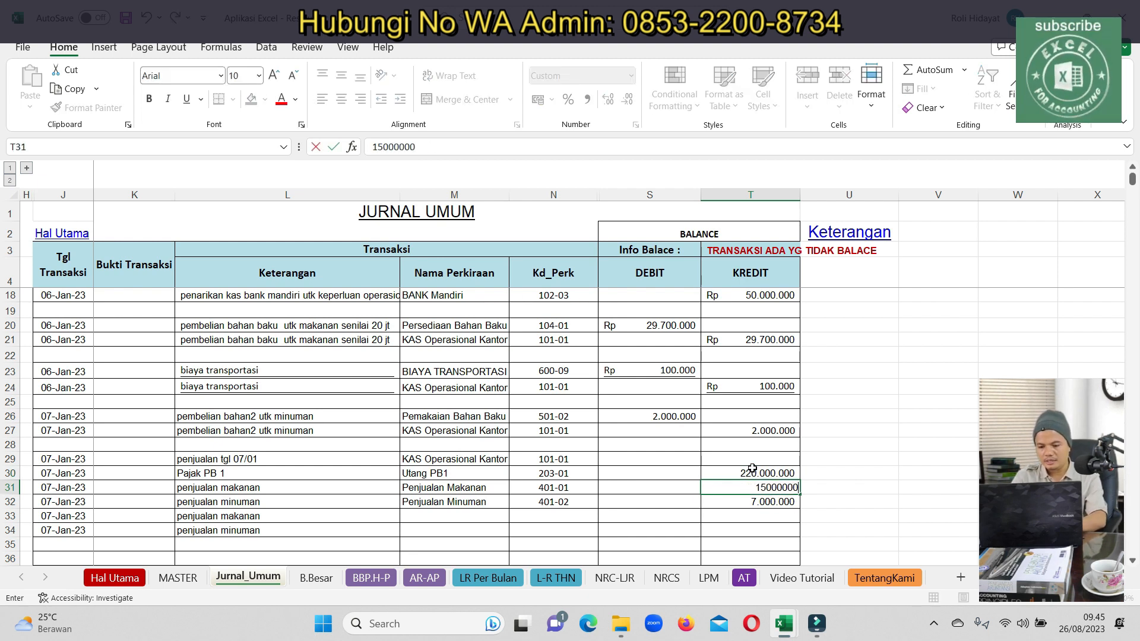
key(Return)
key(Up)
key(Up)
key(Left)
key(Up)
text(=)
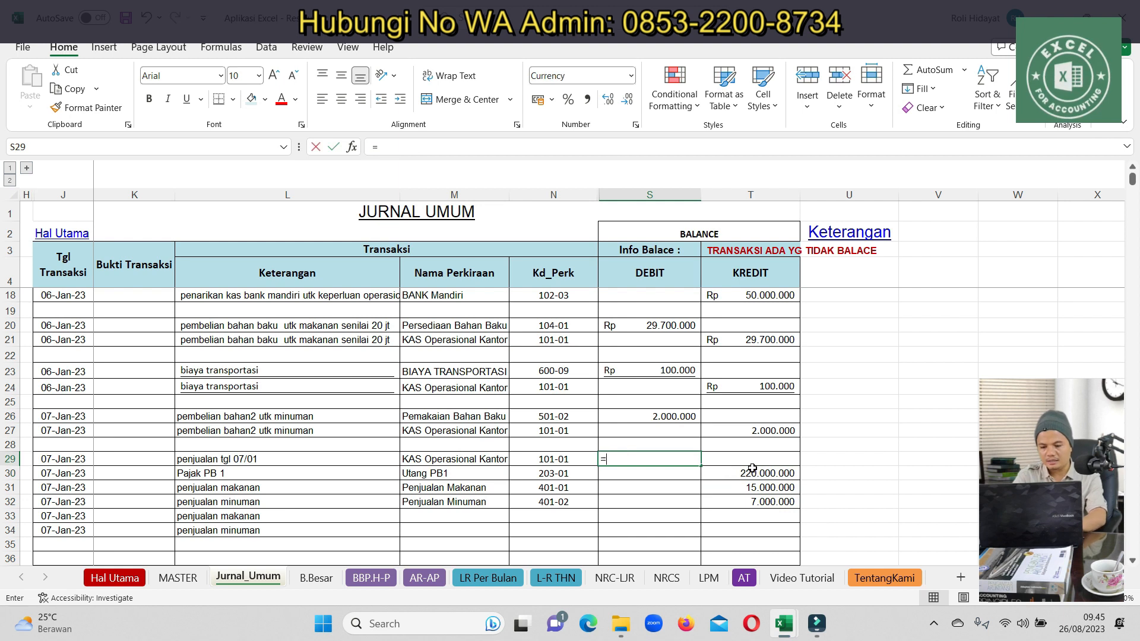
click(752, 468)
text(+)
click(746, 488)
text(+)
click(739, 502)
key(Return)
Fix the T30 tax formula to 10% of 22.000.000, giving 2.200.000
click(772, 475)
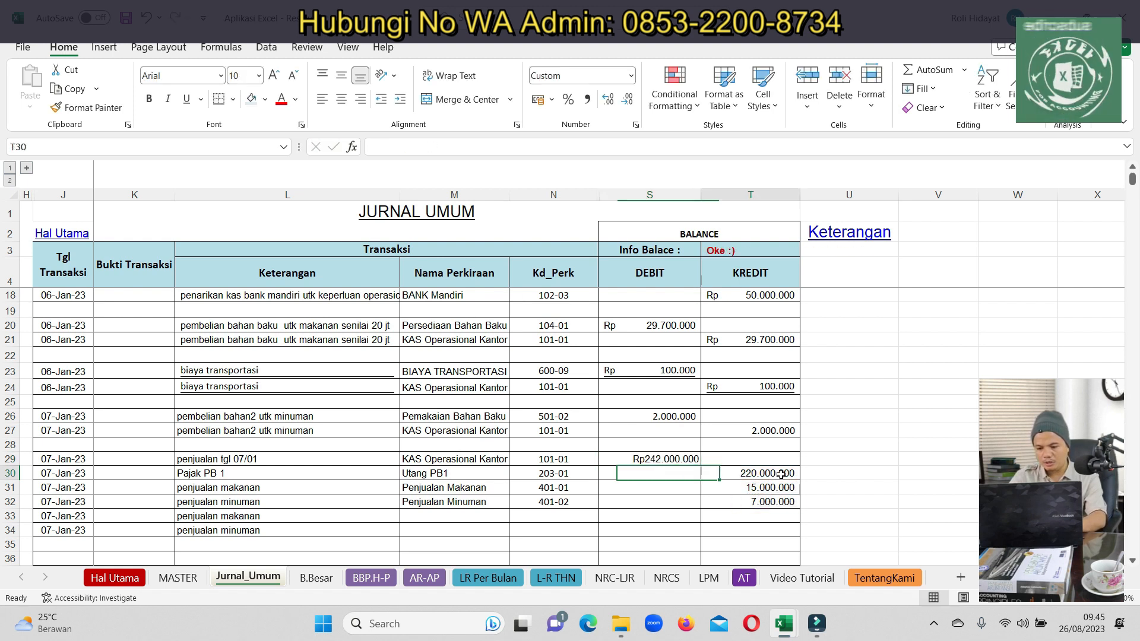
click(392, 145)
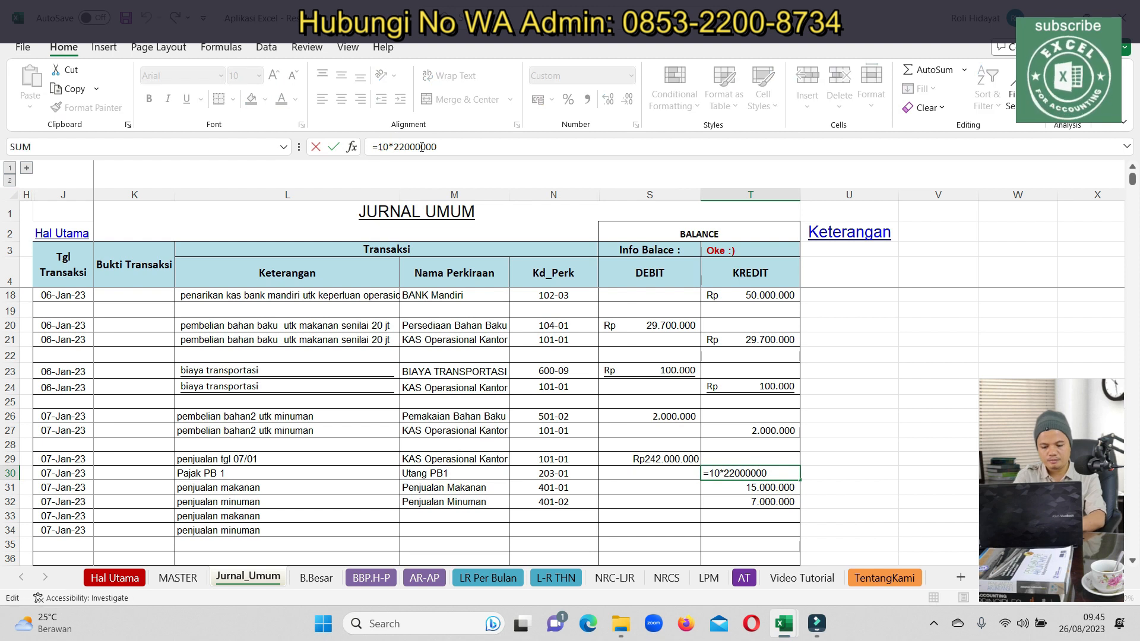
text(%)
key(Return)
key(Up)
key(Left)
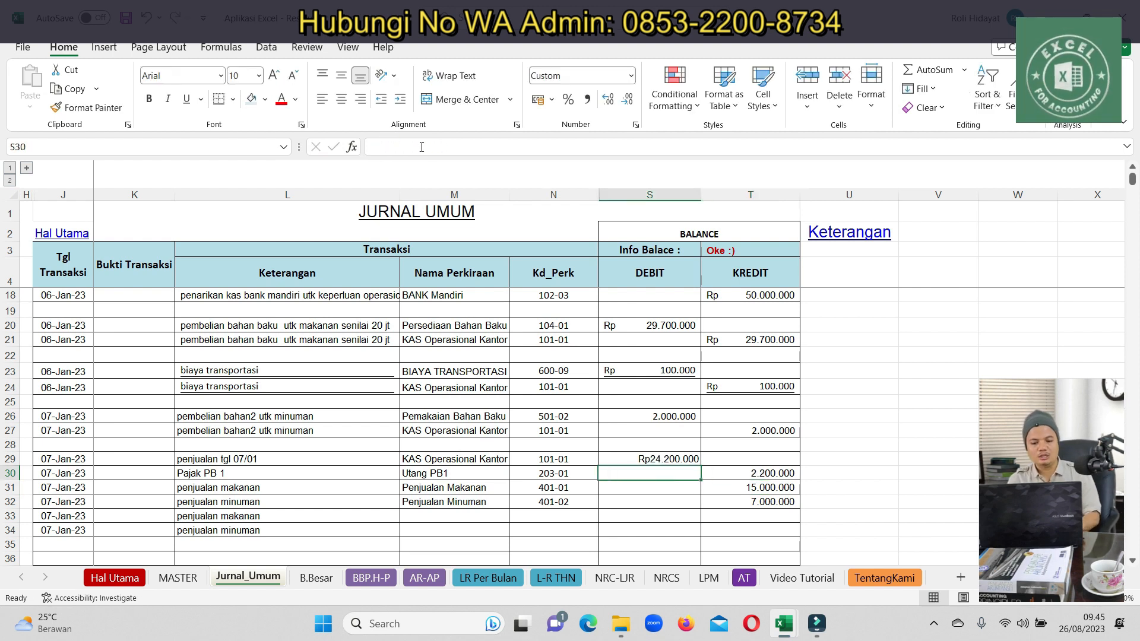
drag(59, 521, 216, 532)
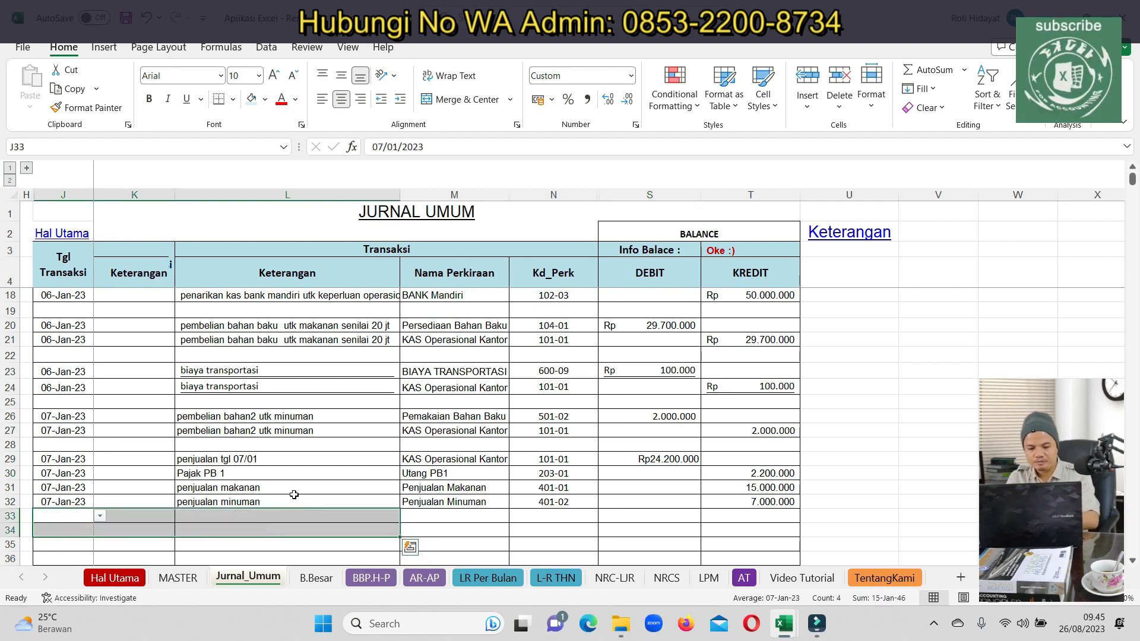
click(561, 579)
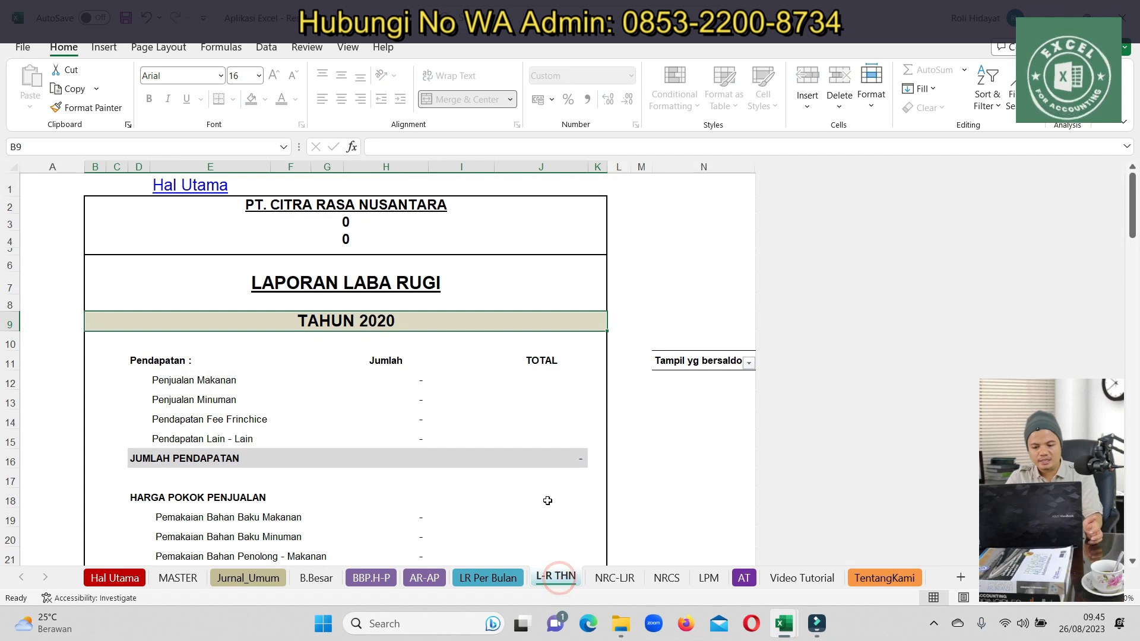
click(511, 577)
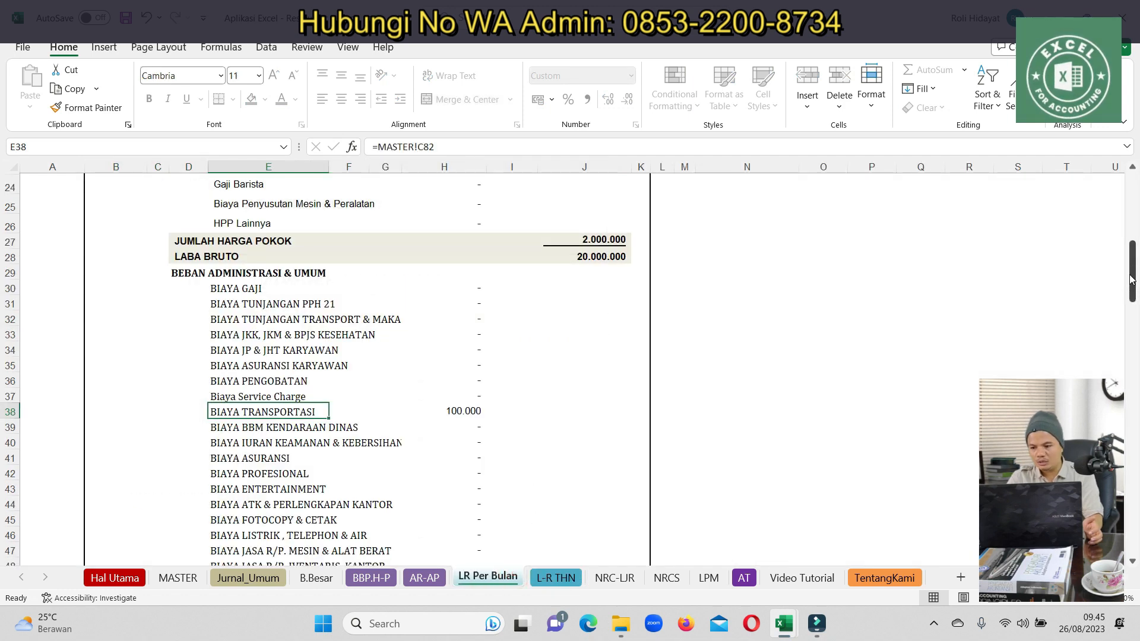
drag(1132, 274, 1131, 208)
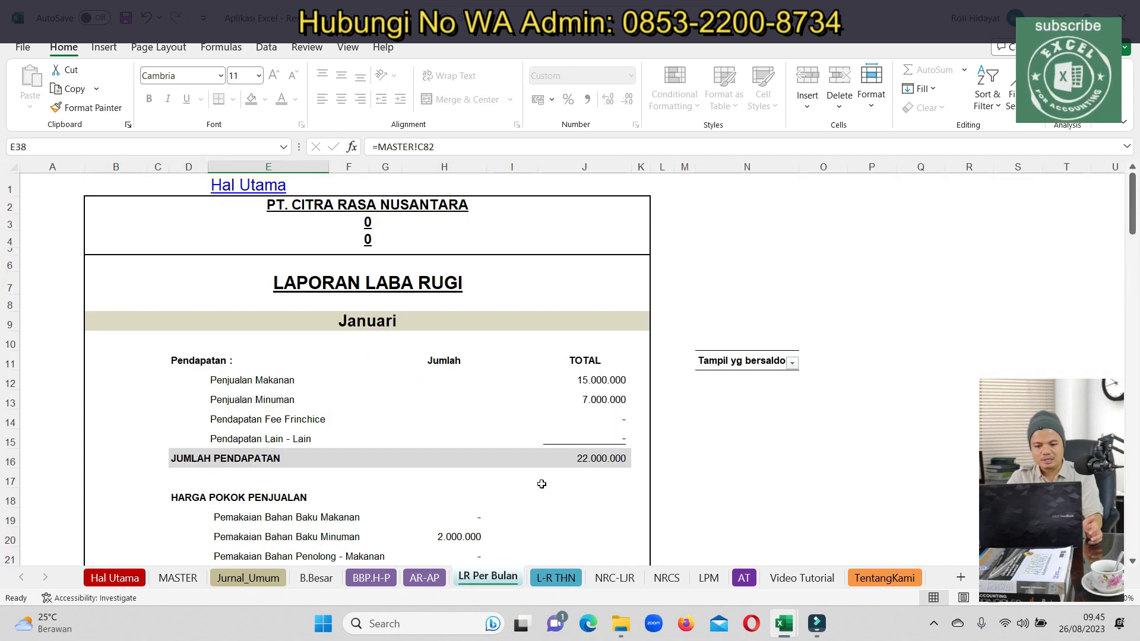
scroll(549, 483, down, 1)
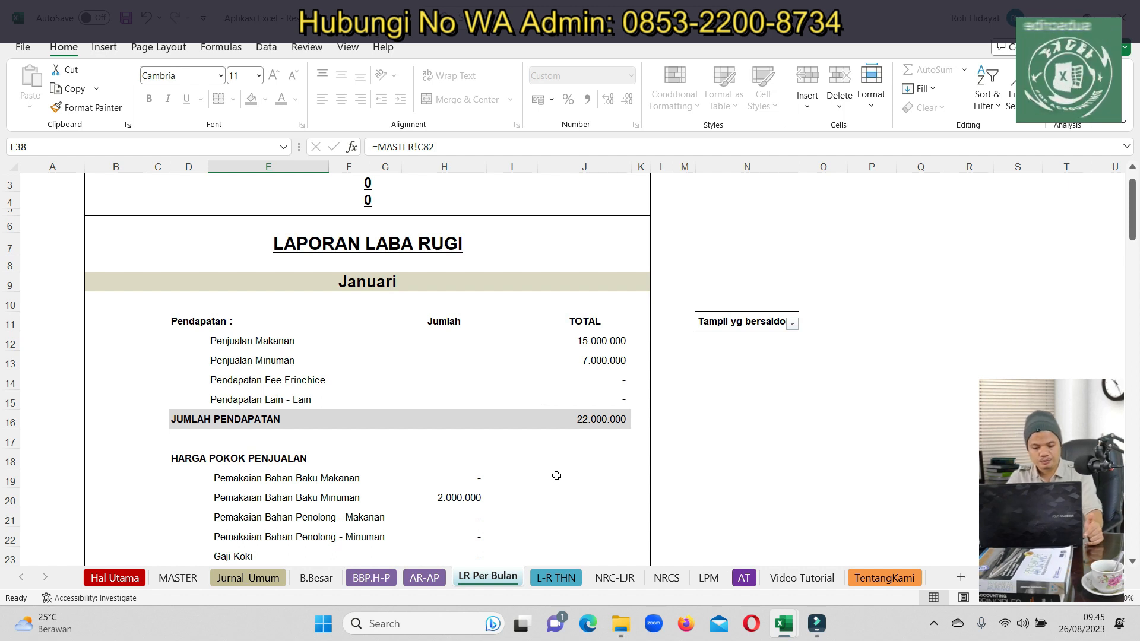
Copy the 07-Jan-23 dates from rows 31–32 into rows 34–36 of Jurnal_Umum
click(259, 578)
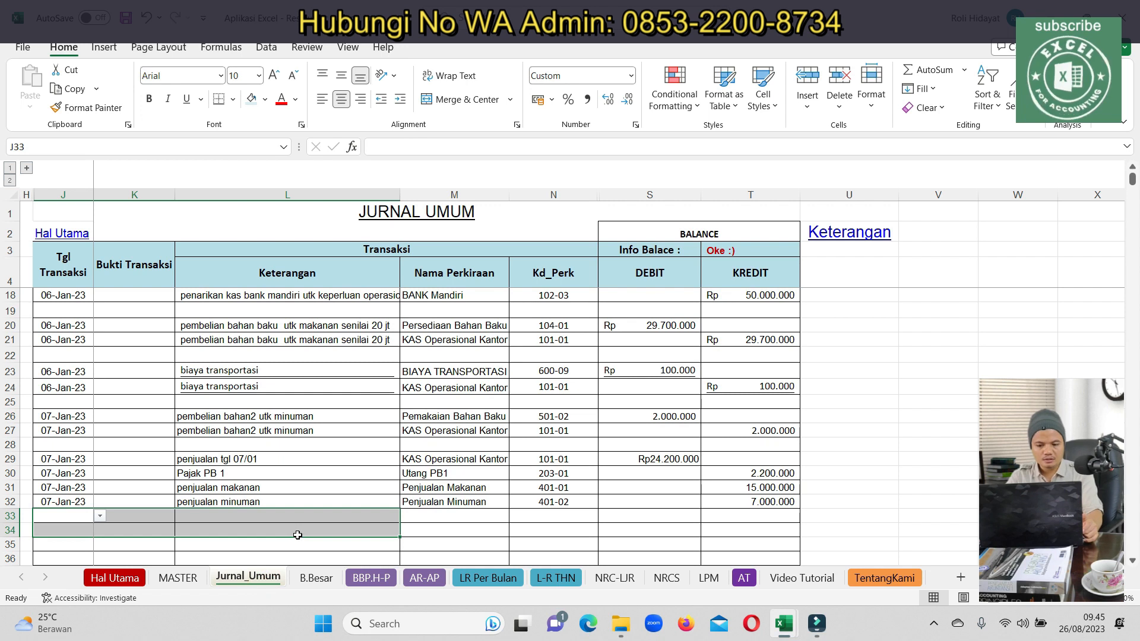
scroll(237, 448, down, 3)
key(Up)
key(Up)
key(Up)
key(Up)
key(Up)
key(Up)
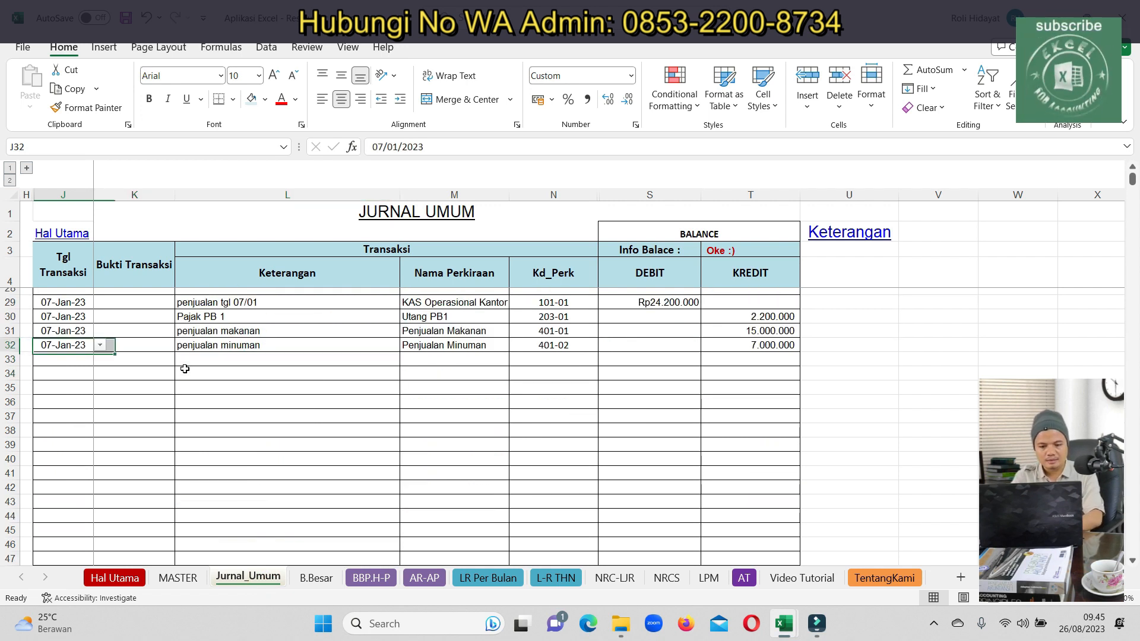
key(Down)
key(Down)
key(Down)
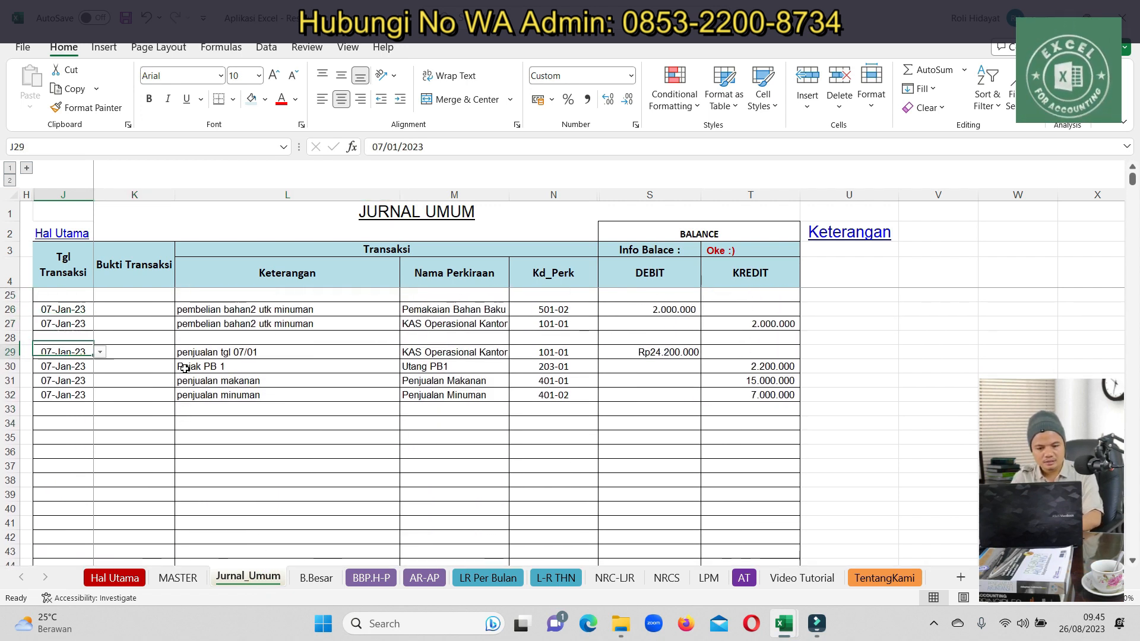
key(shift+Right)
key(shift+Right)
key(shift+Right)
key(Down)
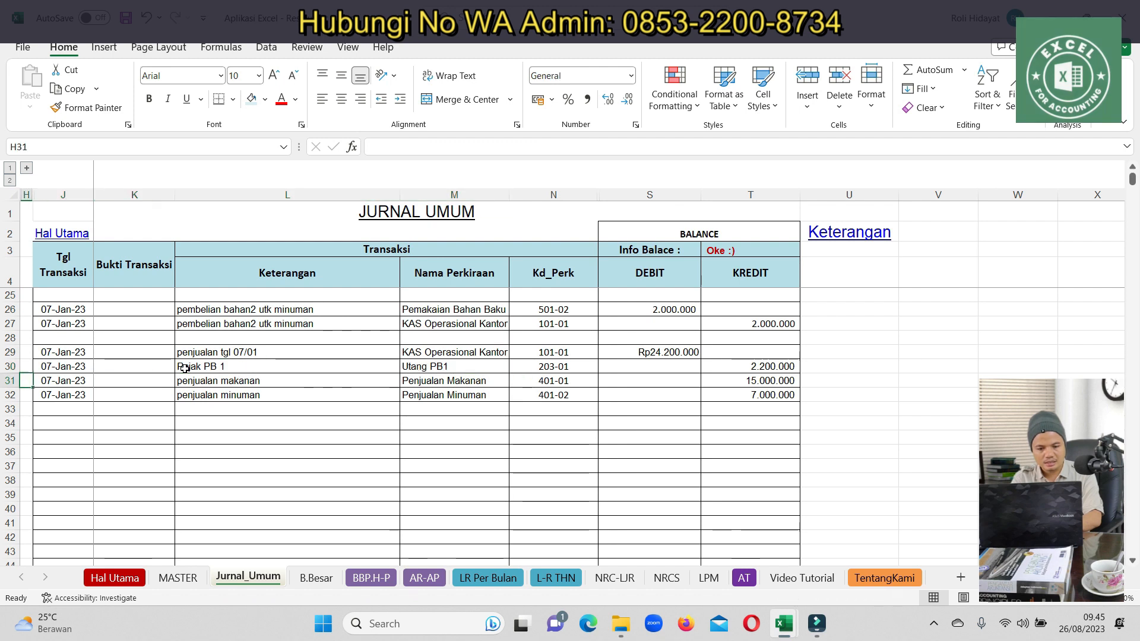
key(shift+Down)
key(ctrl+c)
key(Down)
key(Down)
key(Down)
key(shift+Down)
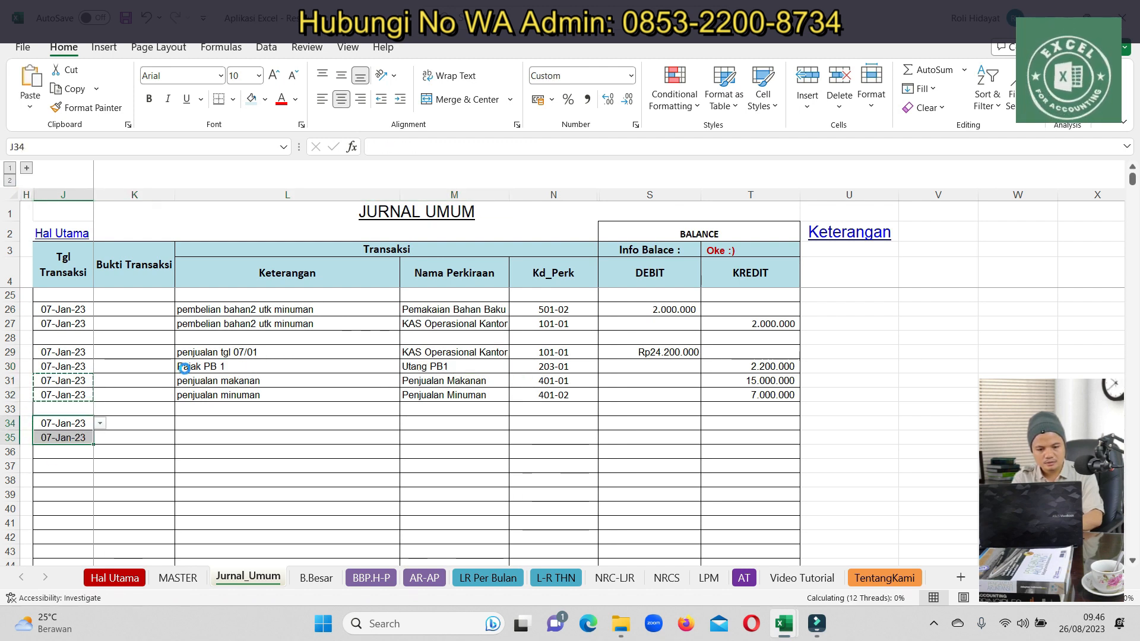
key(ctrl+v)
key(Down)
key(Down)
key(Up)
key(ctrl+v)
Enter 'pembelian bahan penolong utk makanan' as the row 34 description
key(Down)
key(Up)
key(Up)
key(Right)
key(Right)
text(pe)
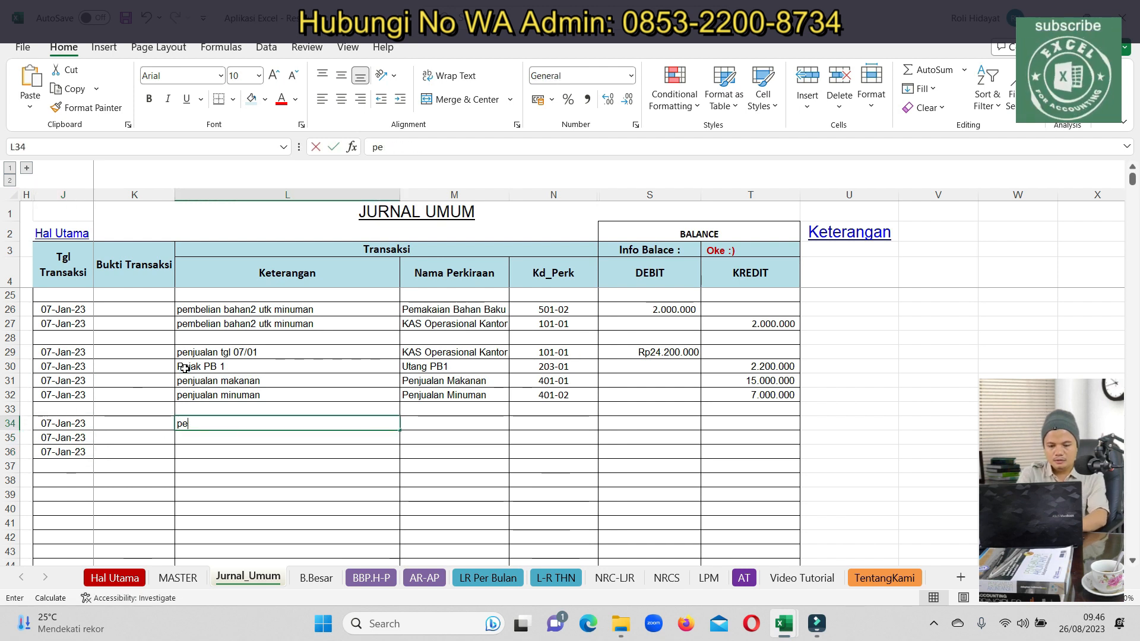
text(mbel)
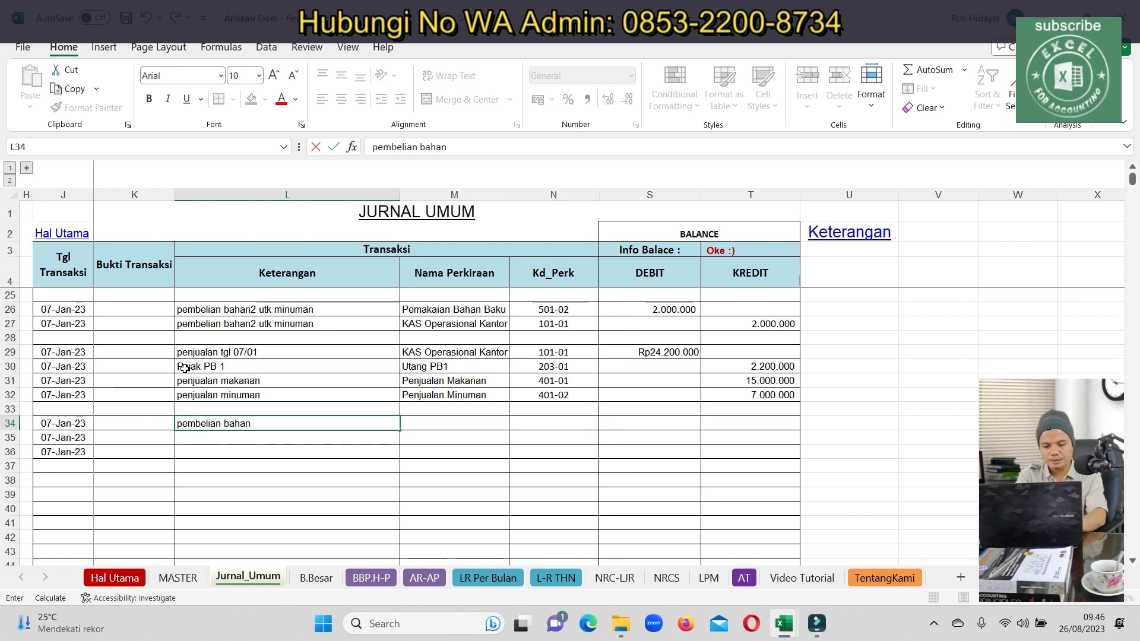
key(Return)
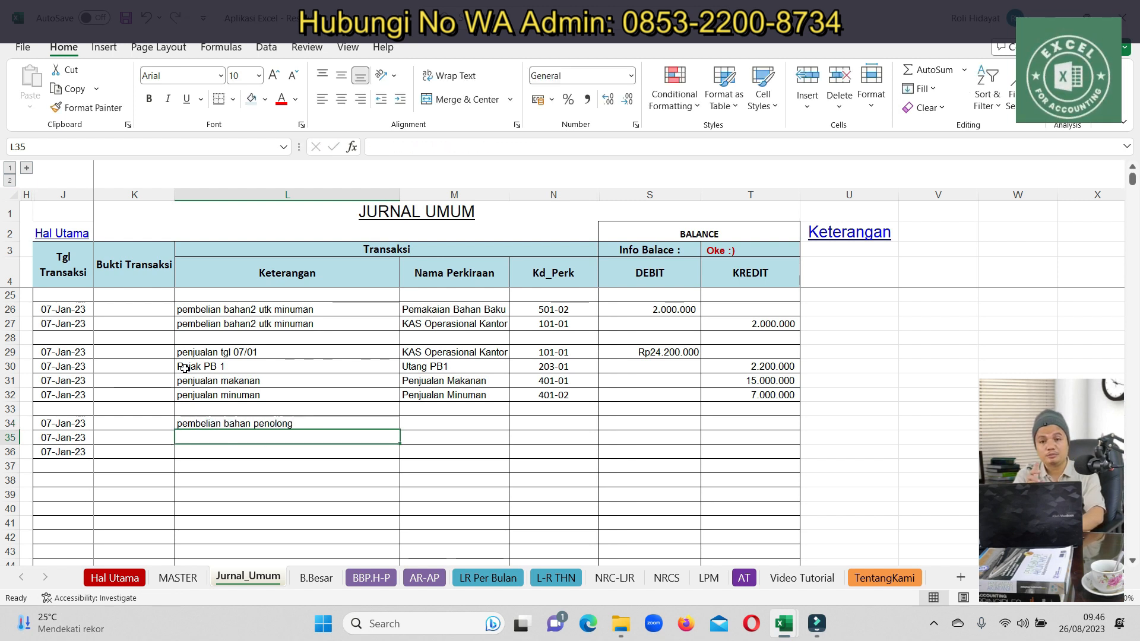
key(Up)
key(ctrl+c)
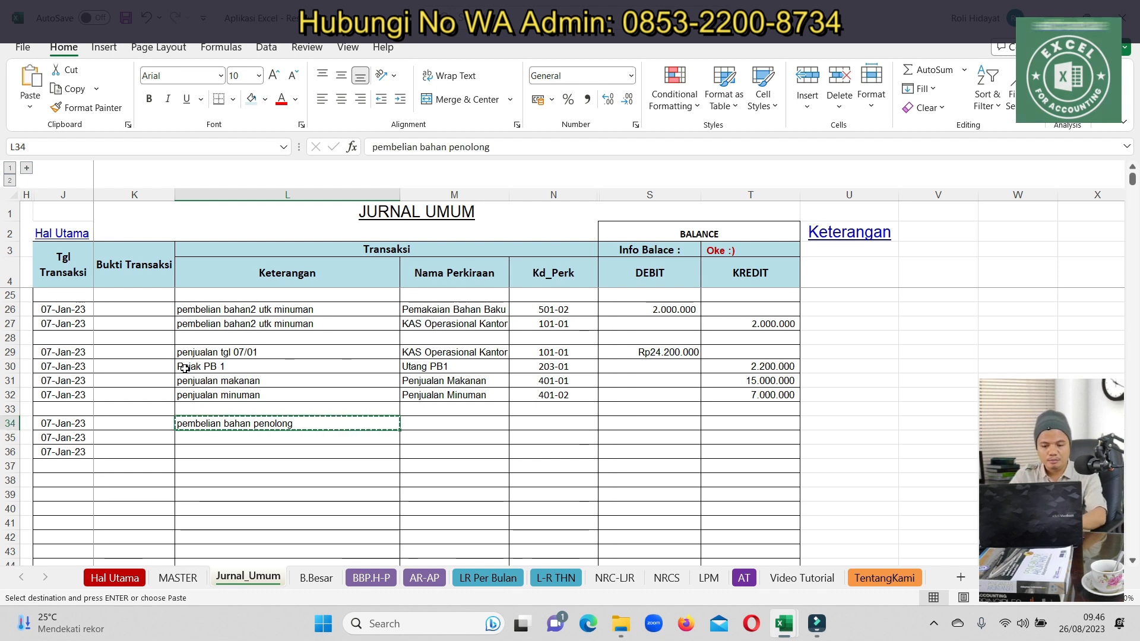
double_click(341, 423)
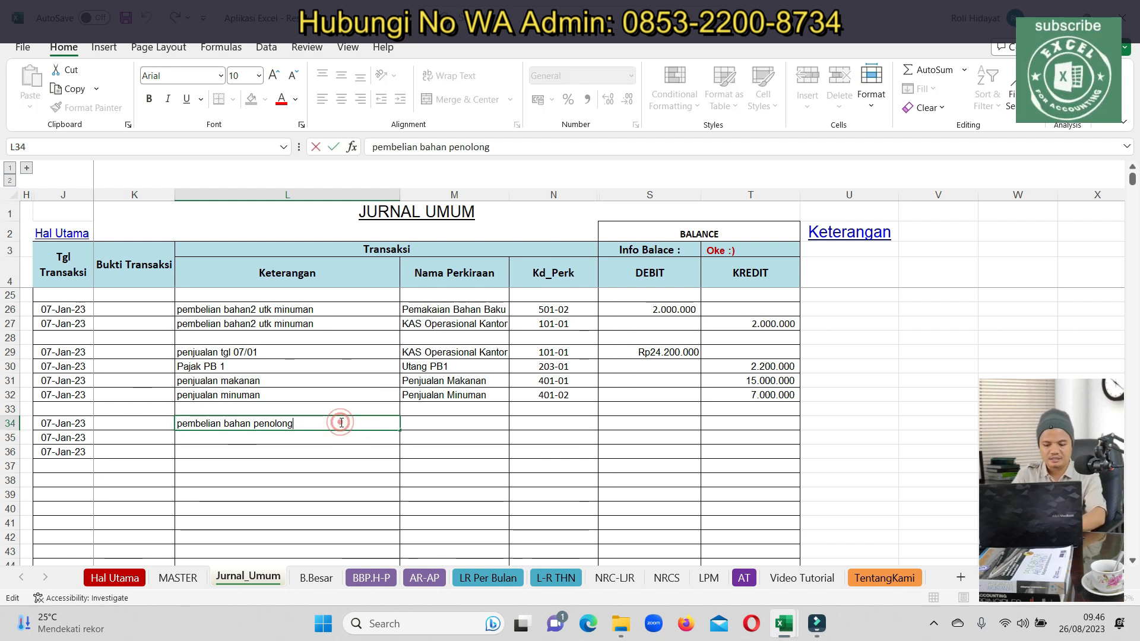
text(utk makanan)
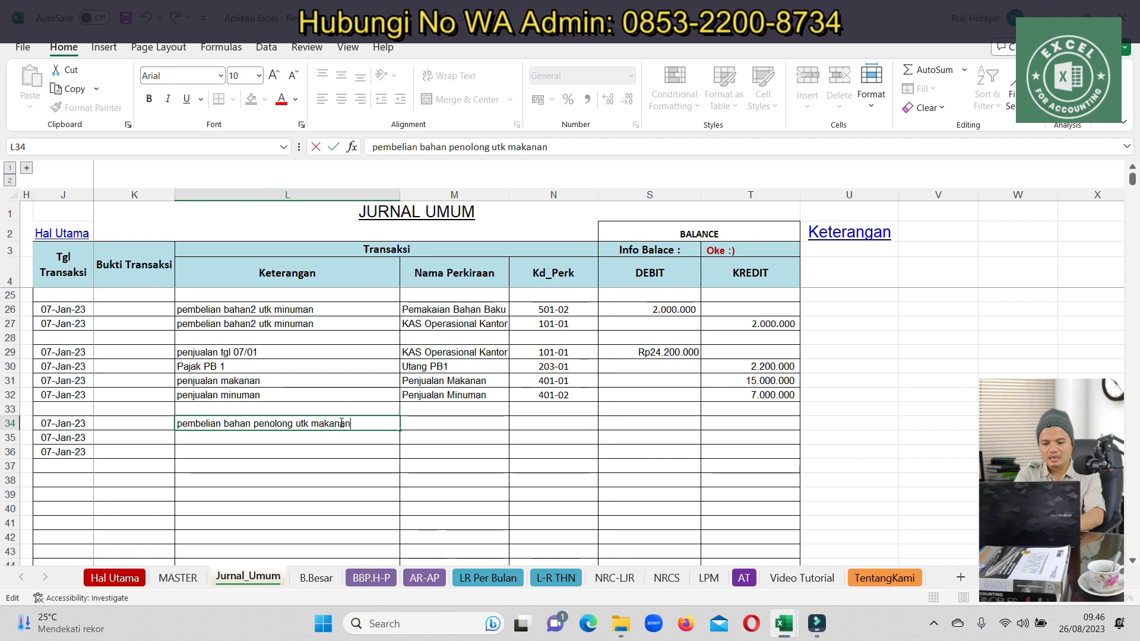
key(Return)
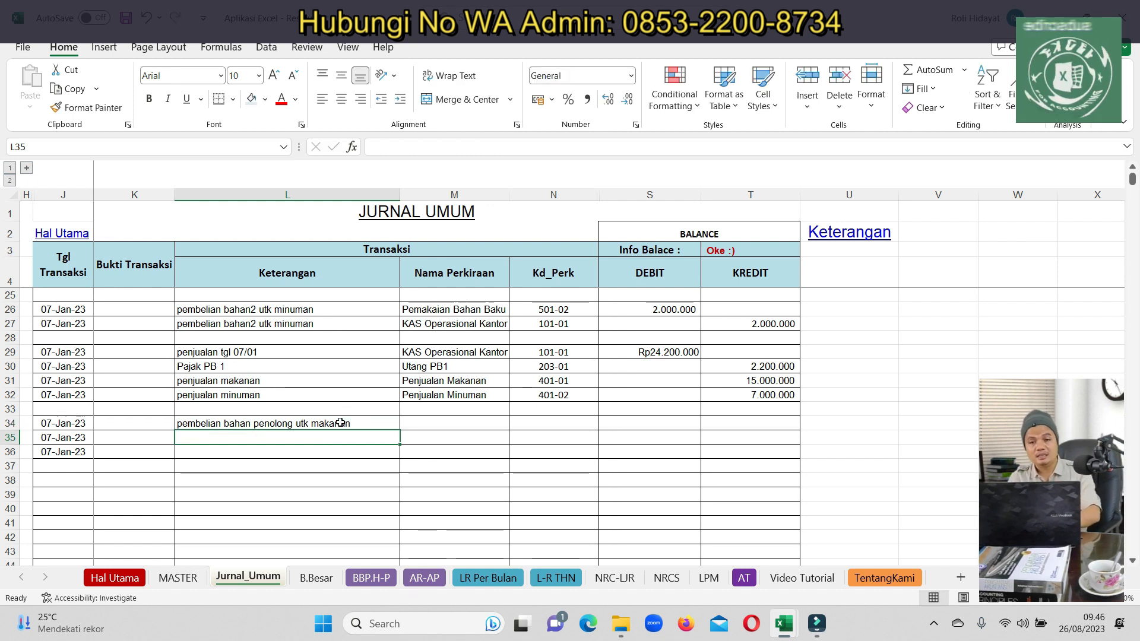
Copy that description to row 35 and change it to 'pembelian bahan penolong utk minuman'
click(340, 422)
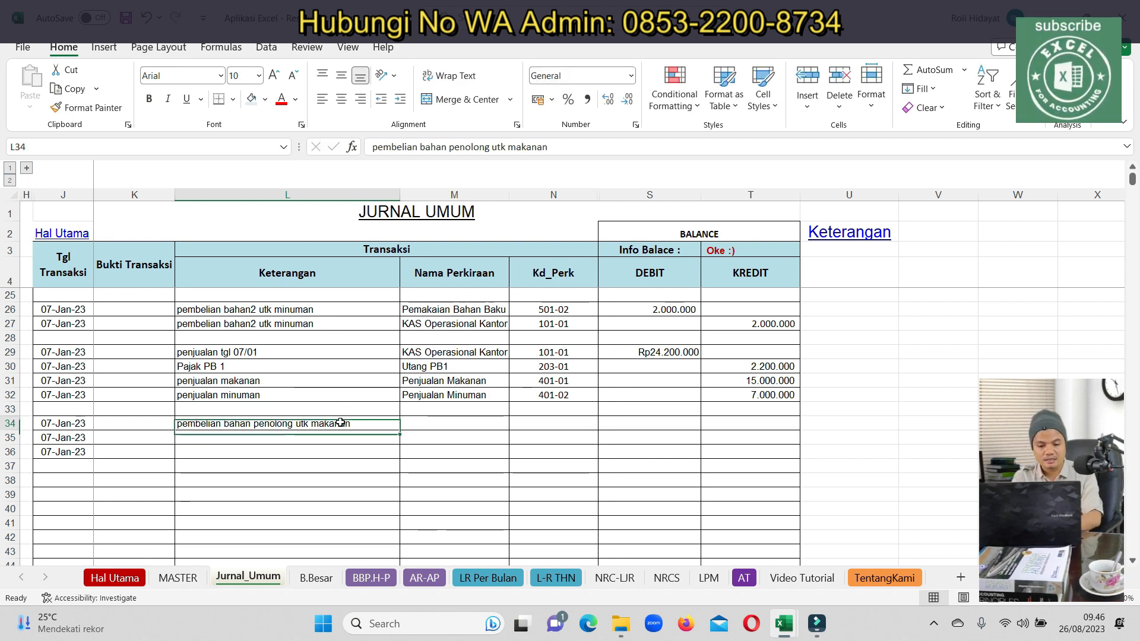
key(ctrl+c)
key(Down)
key(ctrl+v)
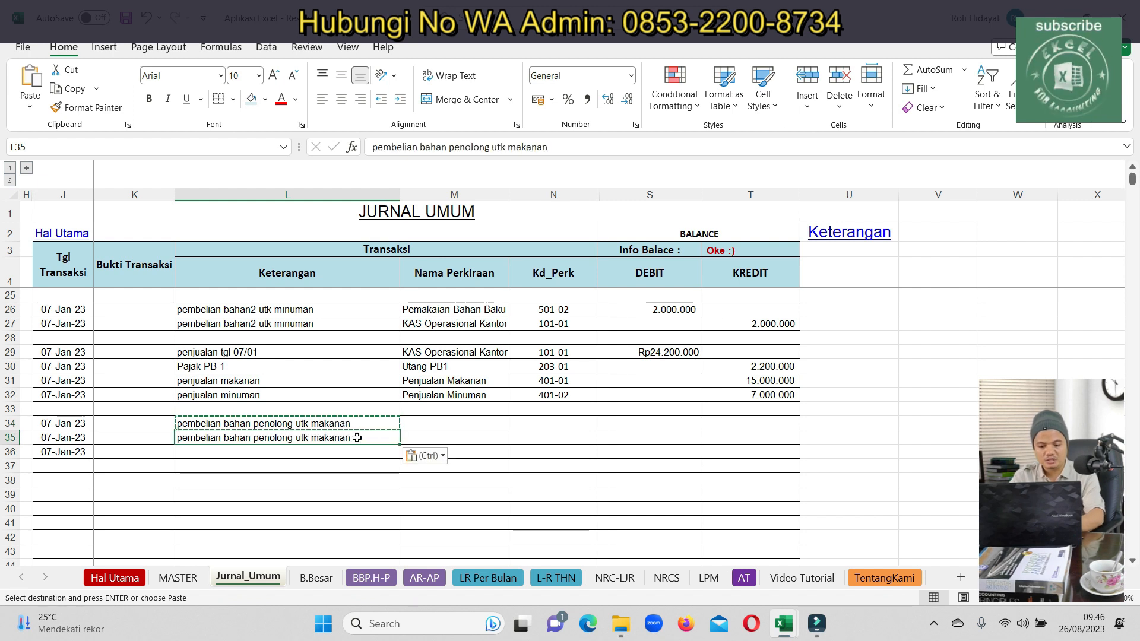
double_click(358, 437)
key(BackSpace)
key(BackSpace)
text(minuman)
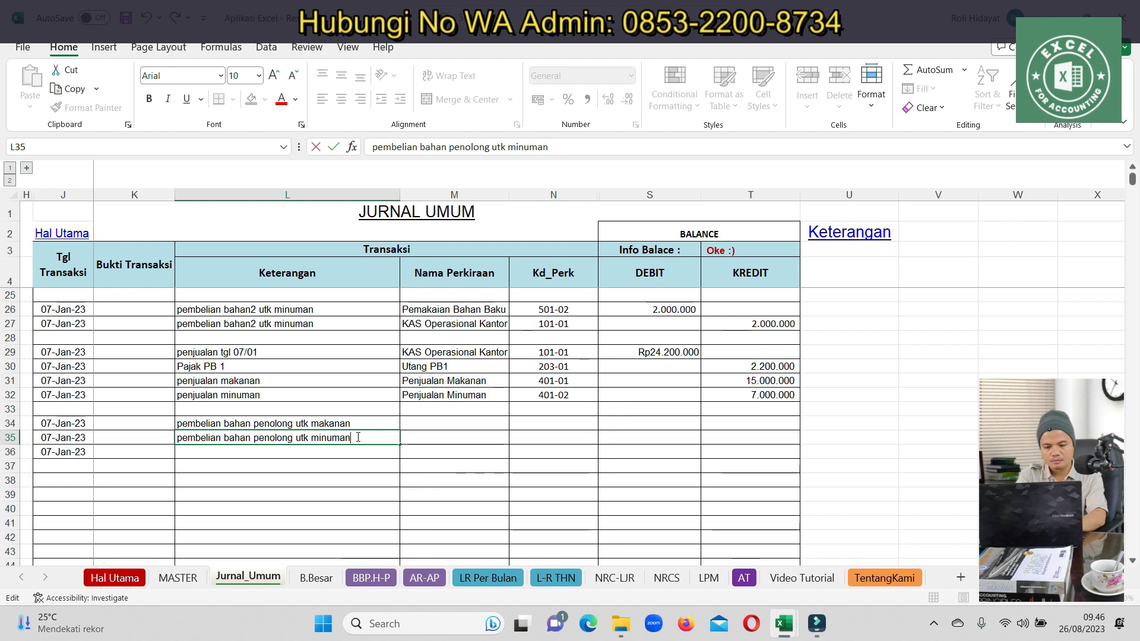
key(Return)
Enter 'pembelian bahan penolong' as the row 36 description
text(p)
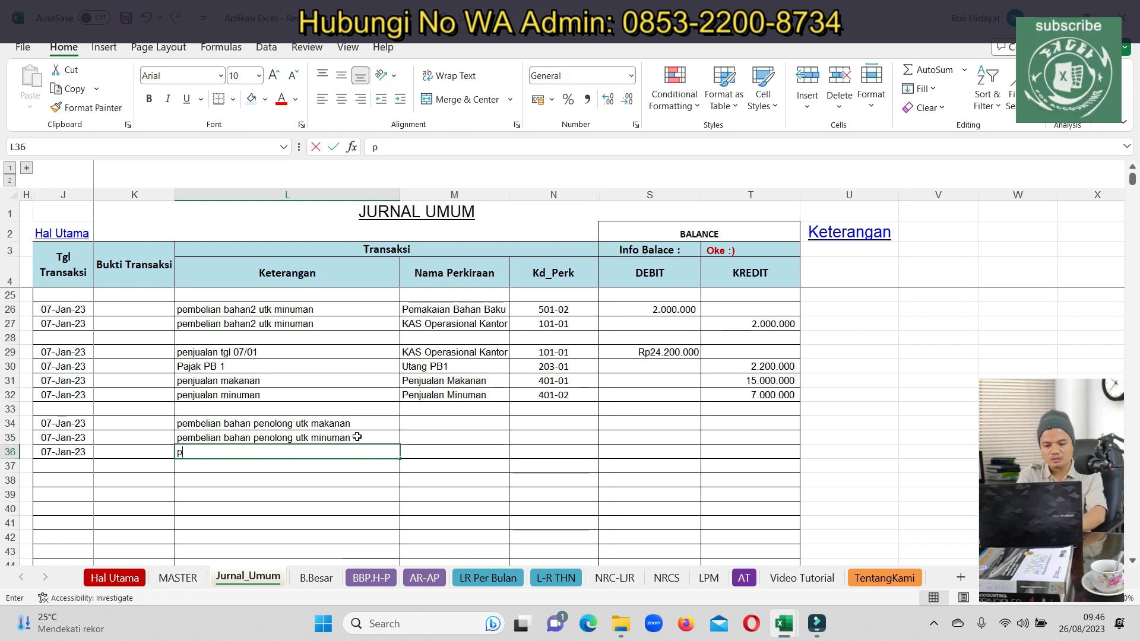
text(embelian bahan openolong)
key(Return)
key(Up)
key(Up)
key(Up)
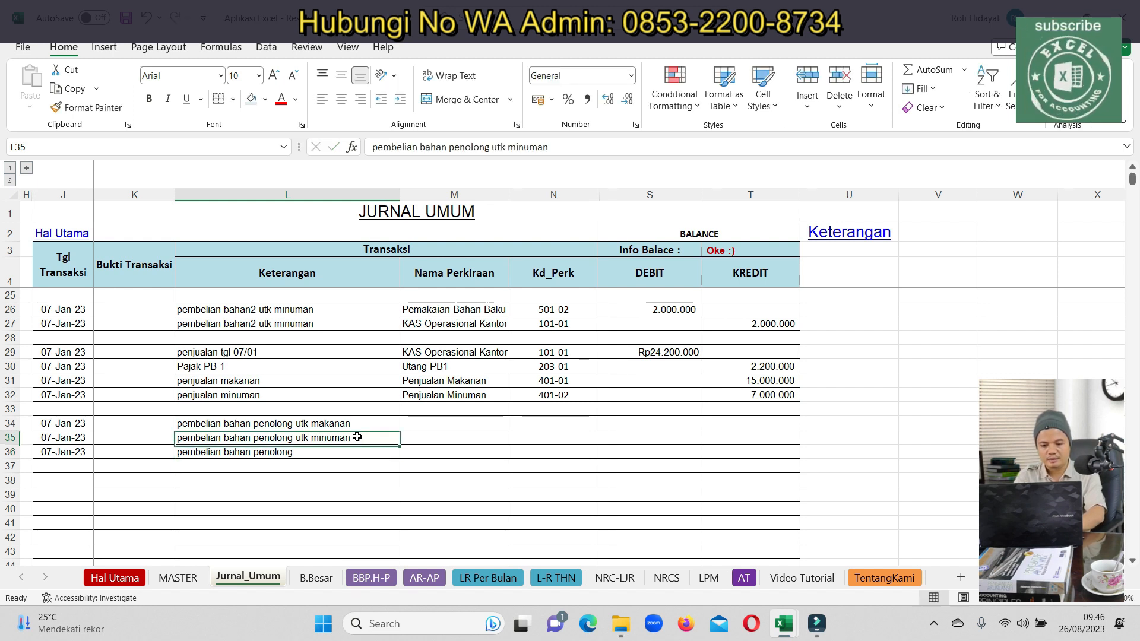
key(Right)
Assign Pemakaian Bahan Penolong - Makanan, Pemakaian Bahan Baku Minuman and KAS Operasional Kantor to rows 34–36
text(pema)
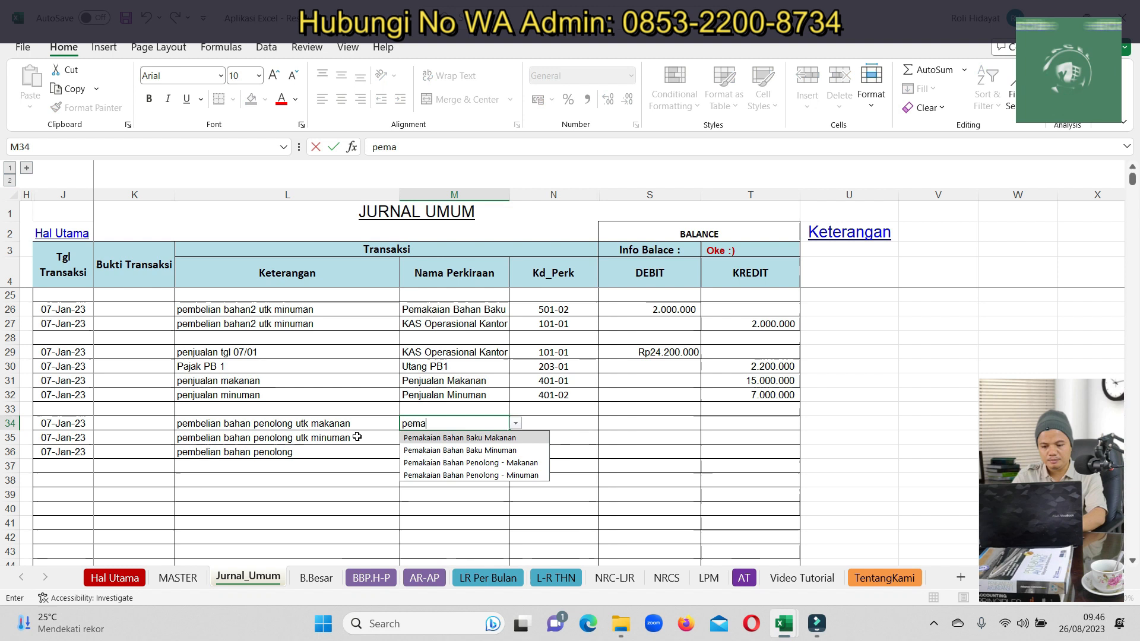
click(409, 464)
click(421, 438)
text(pema)
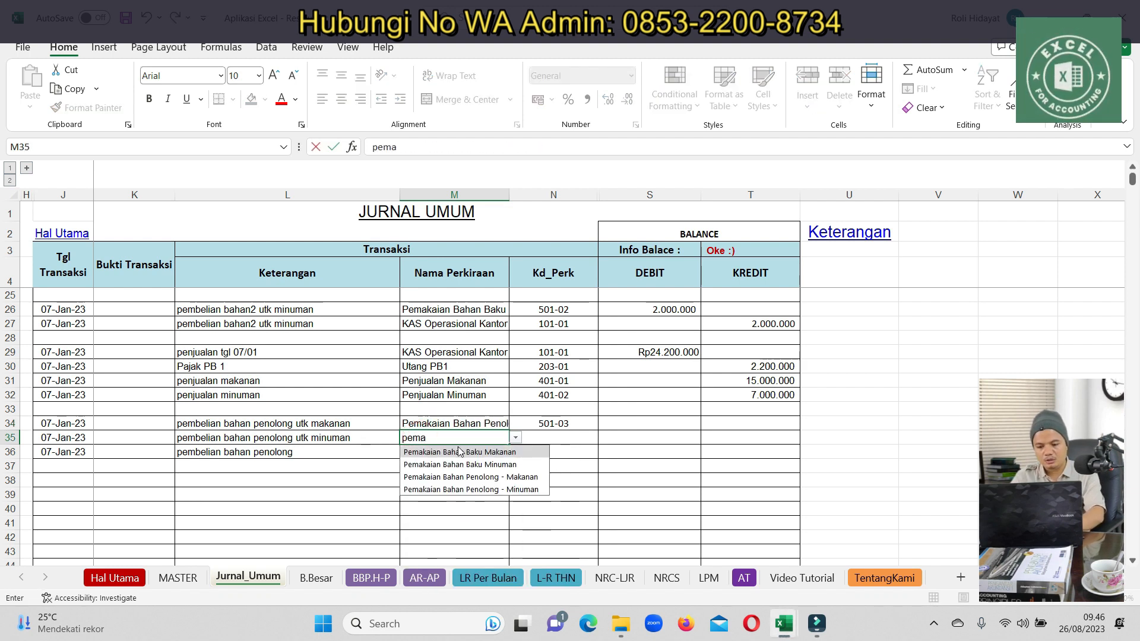
click(460, 464)
click(424, 450)
text(kas)
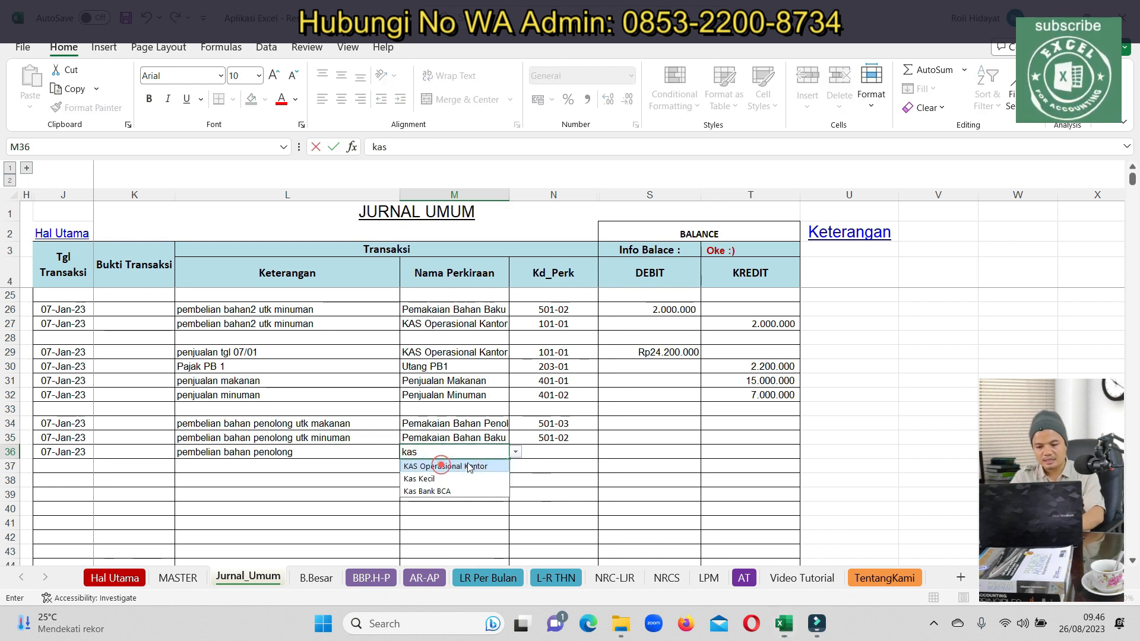
click(469, 467)
Debit 2.000.000 and 500.000 on rows 34–35 and credit 2.500.000 on row 36
click(669, 426)
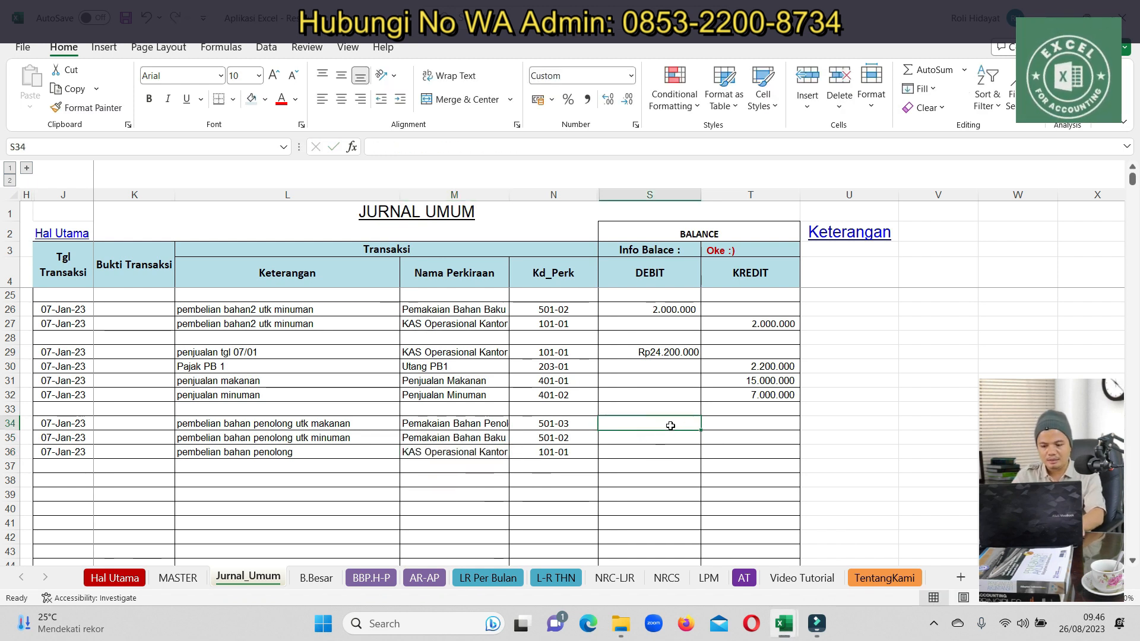
text(2000000)
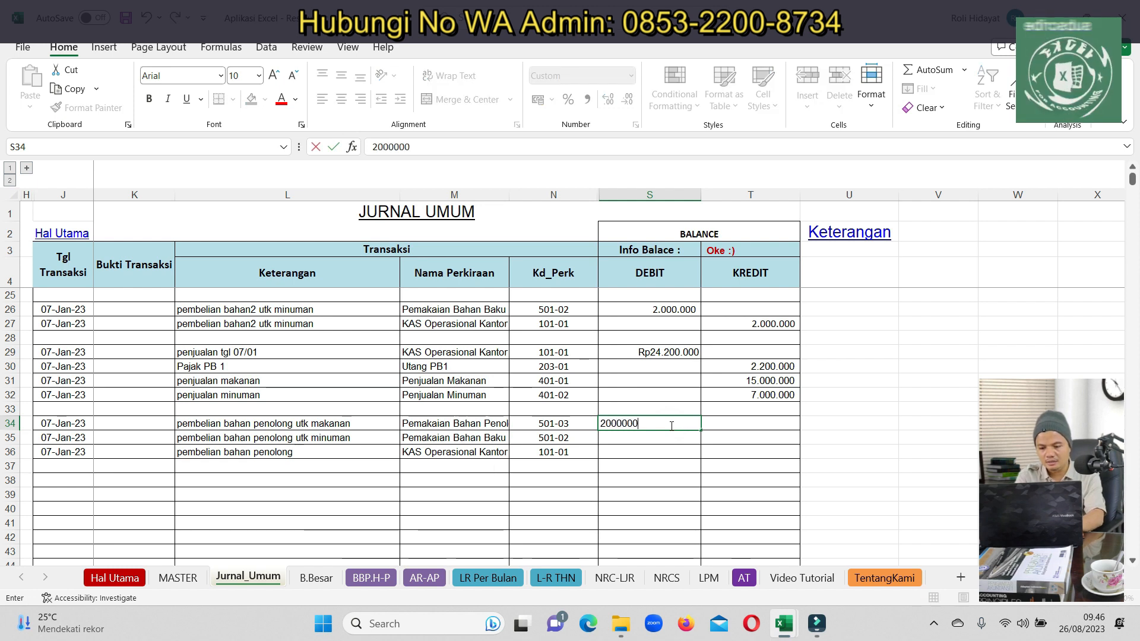
key(Return)
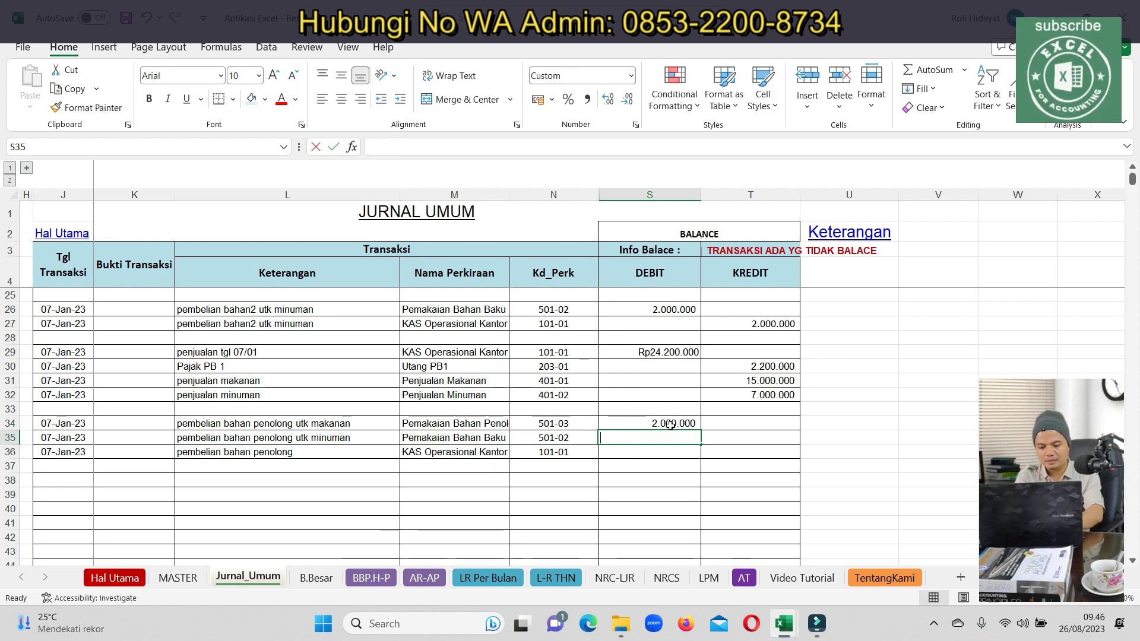
text(500.000)
key(Return)
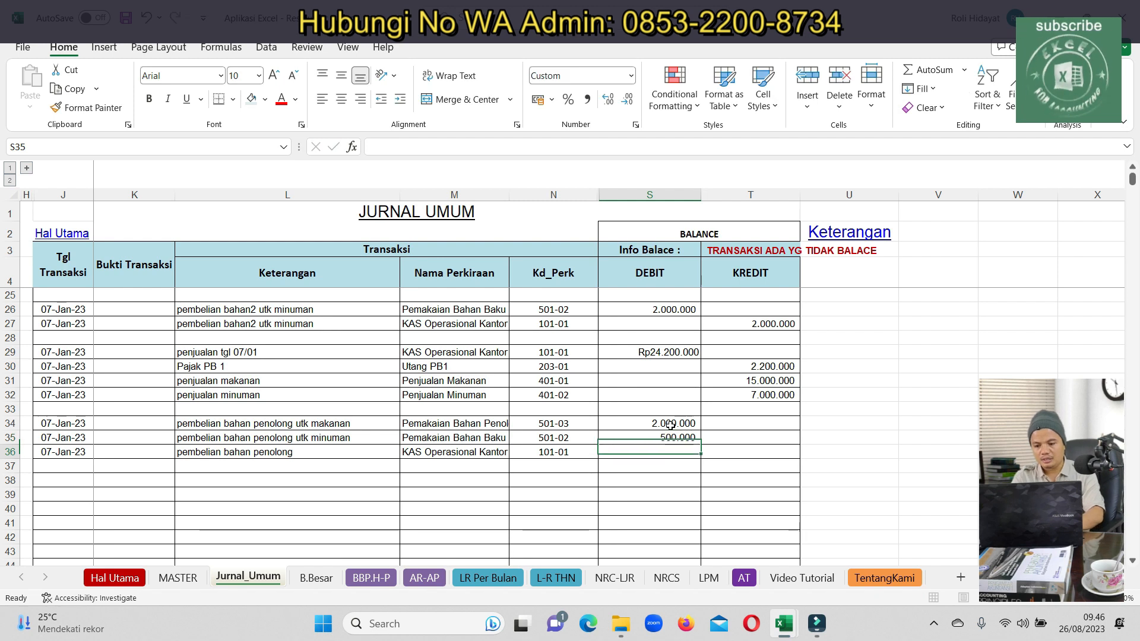
key(Right)
text(2)
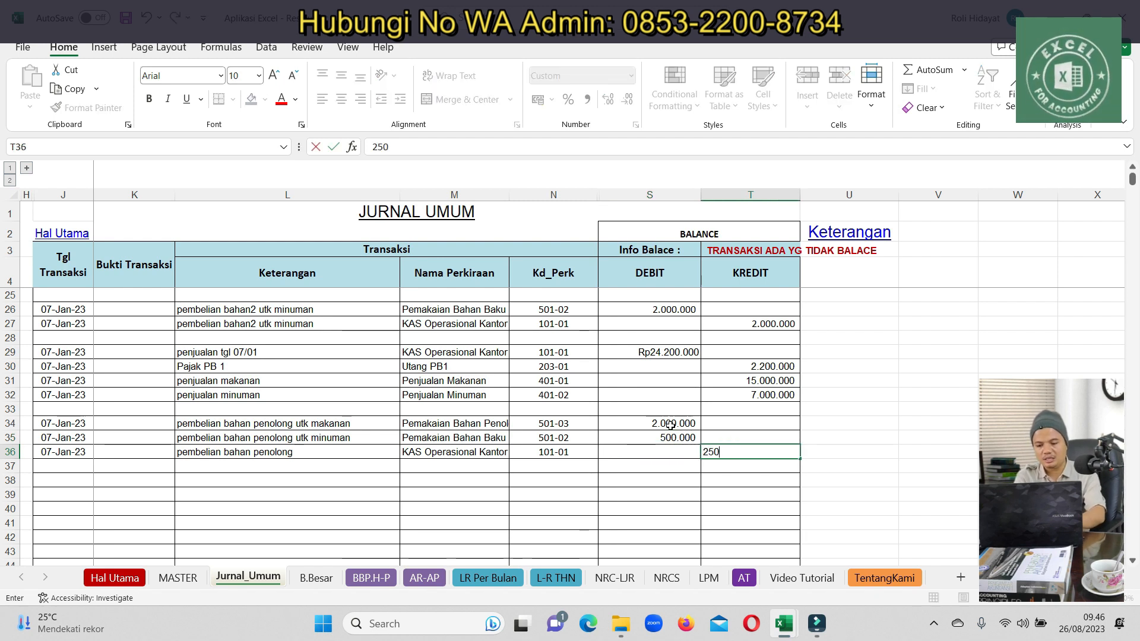
key(Return)
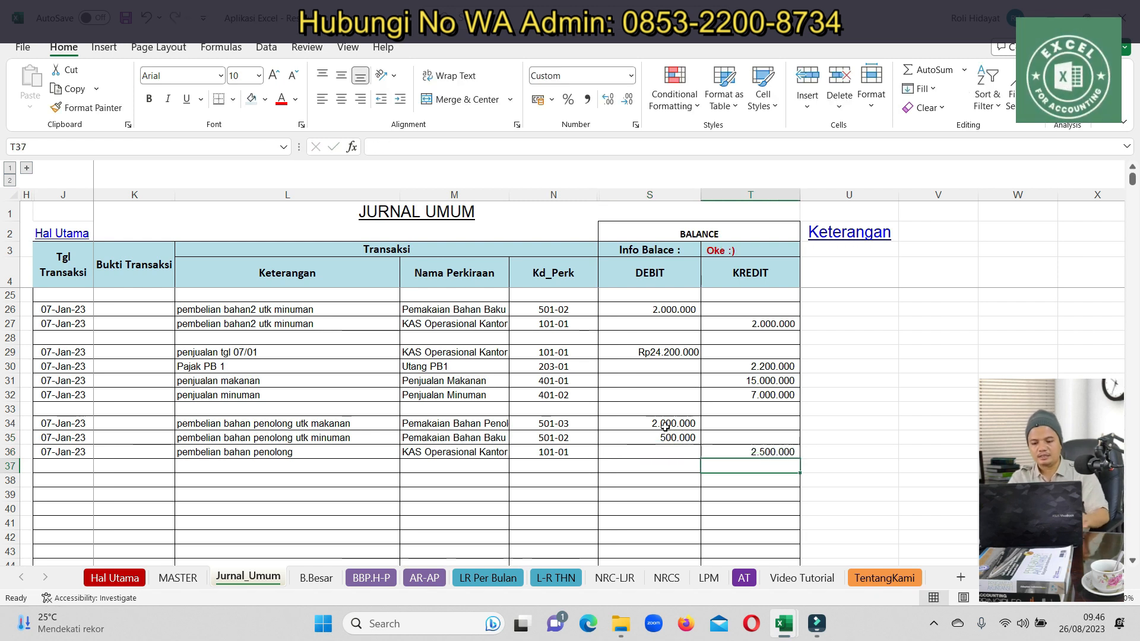
Pick KAS Operasional Kantor in the B.Besar account dropdown, then return to Jurnal_Umum
click(325, 574)
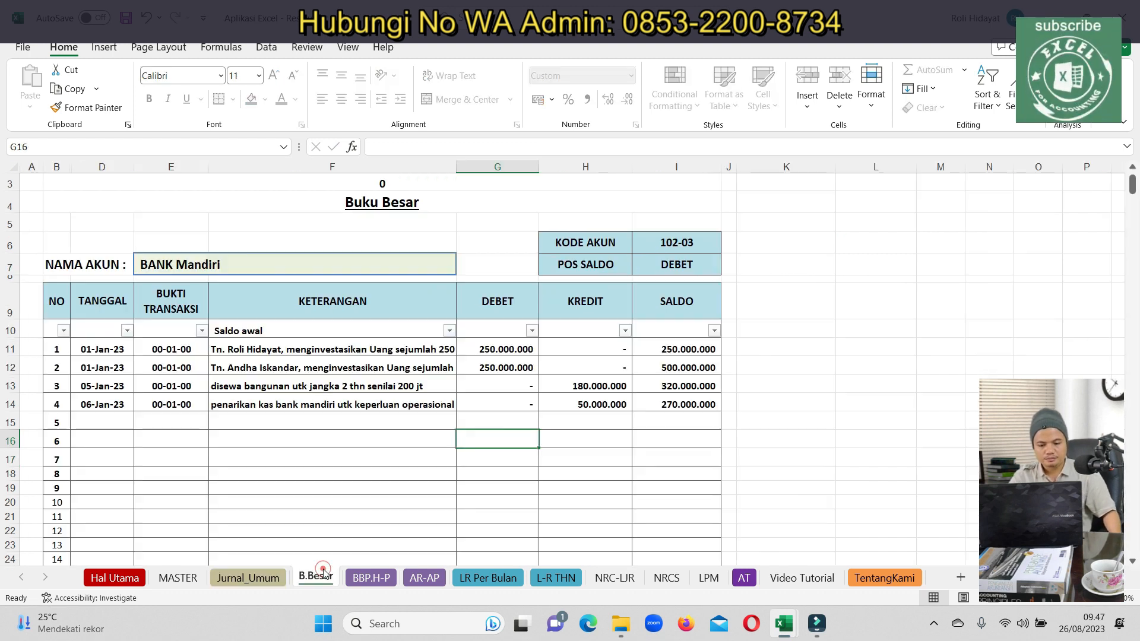
click(442, 266)
click(463, 268)
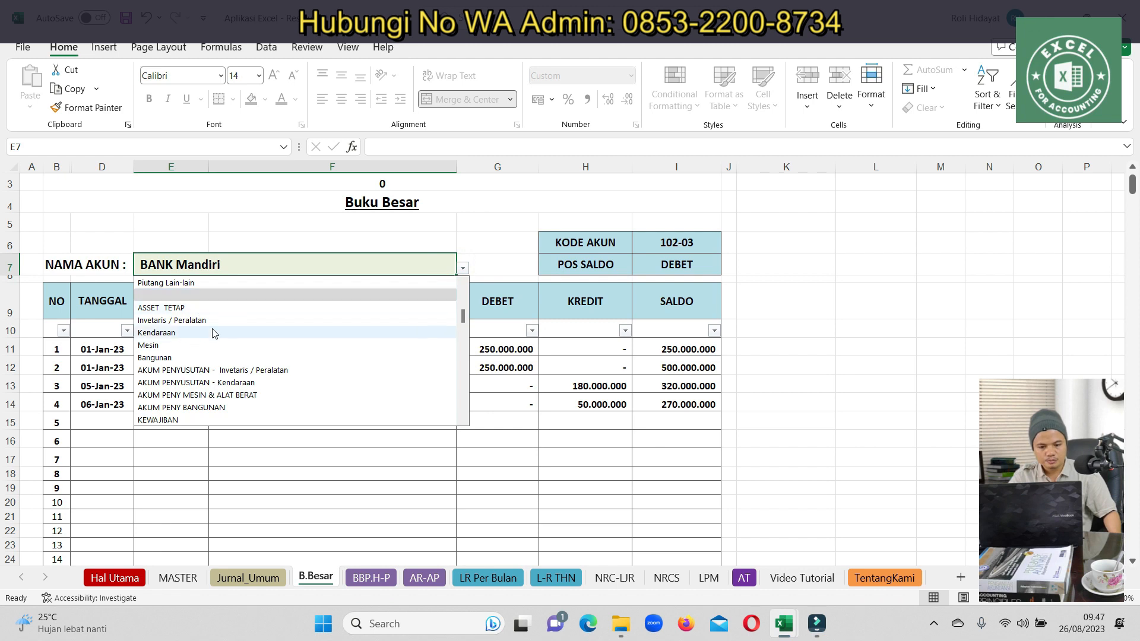
scroll(214, 318, up, 5)
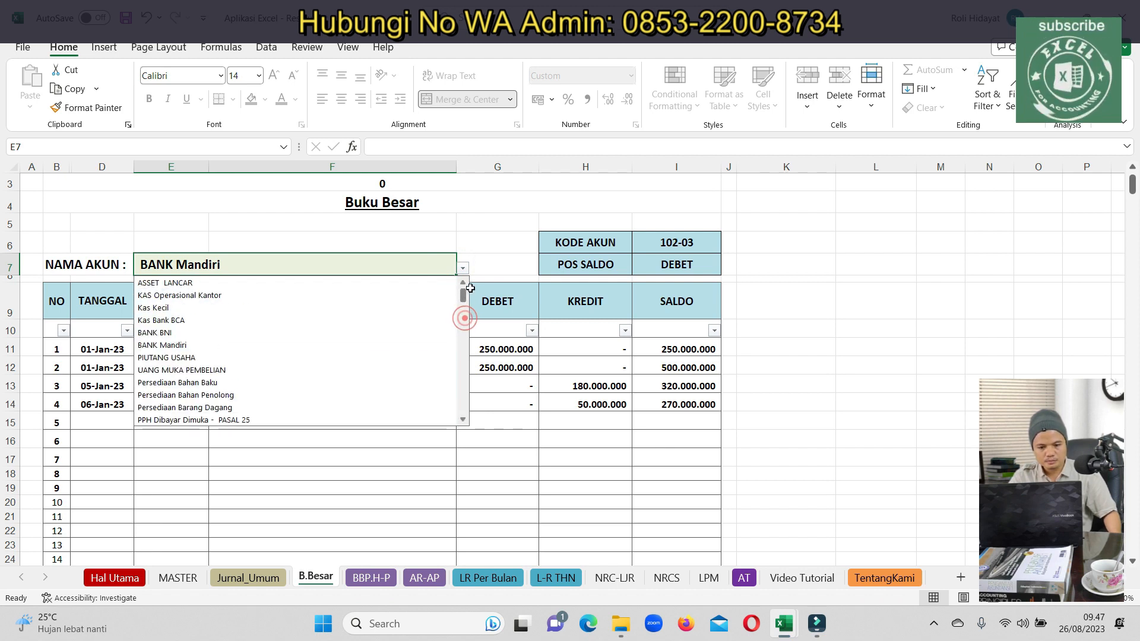
click(216, 295)
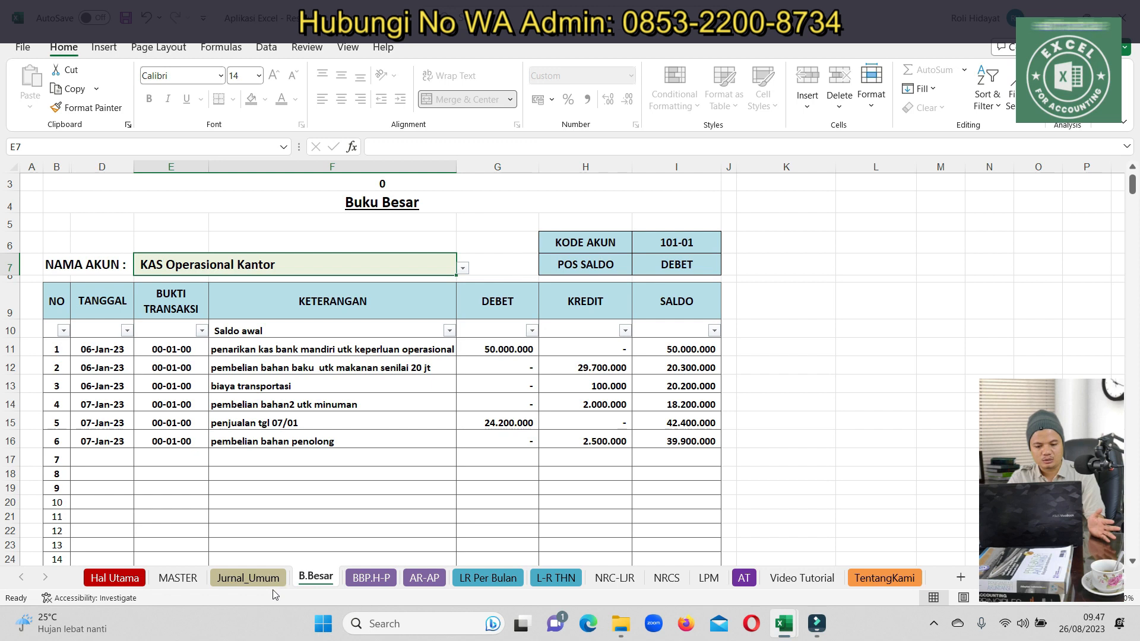
click(247, 578)
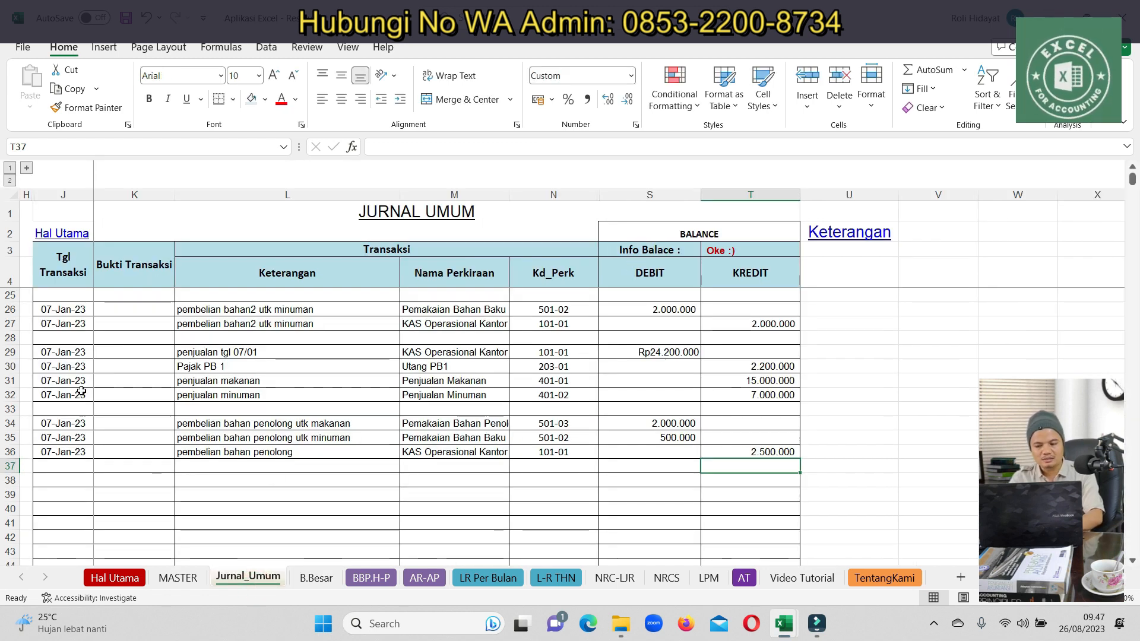
Copy the 07-Jan sales rows, then reselect and copy the entries starting at row 26
drag(64, 352, 730, 395)
key(ctrl+c)
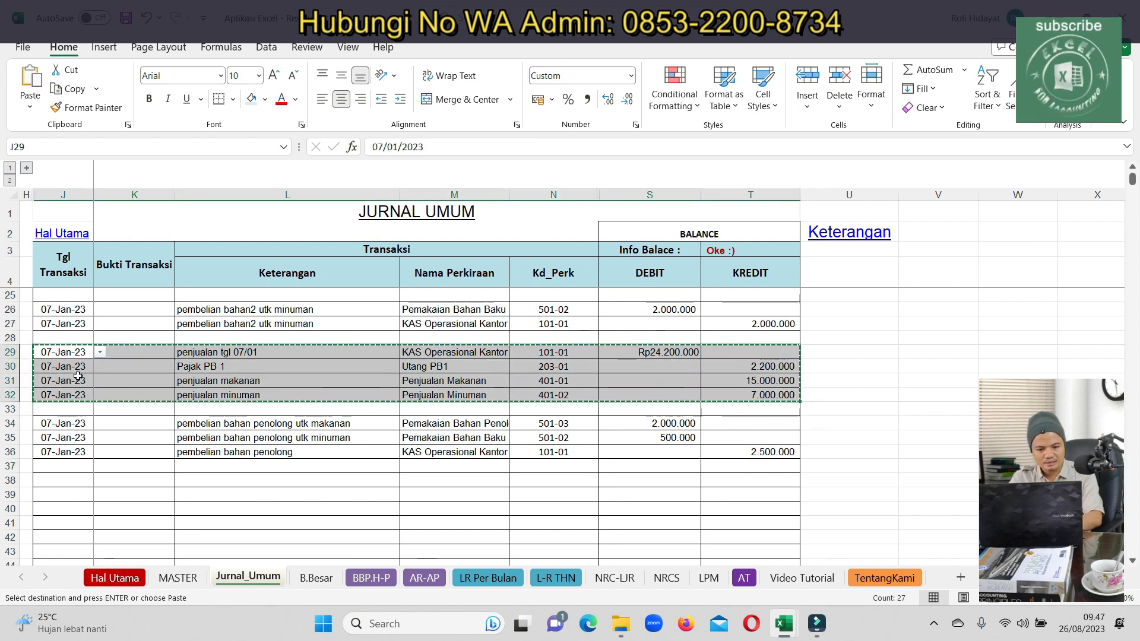
click(72, 352)
drag(54, 309, 769, 454)
key(ctrl+c)
double_click(60, 500)
scroll(64, 486, down, 5)
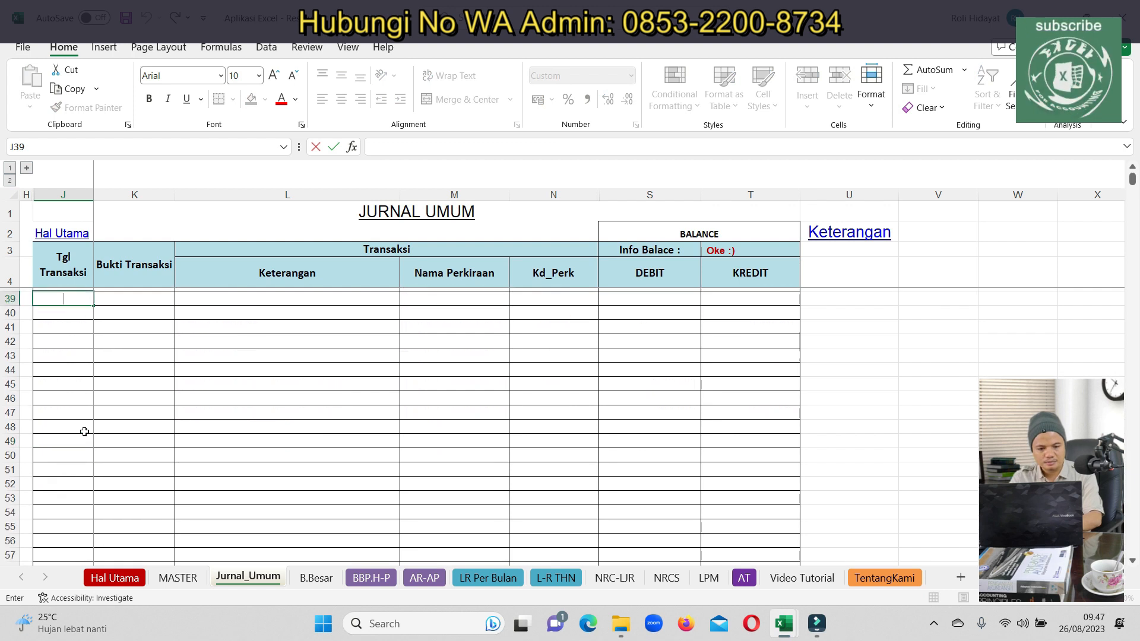
scroll(1089, 270, down, 5)
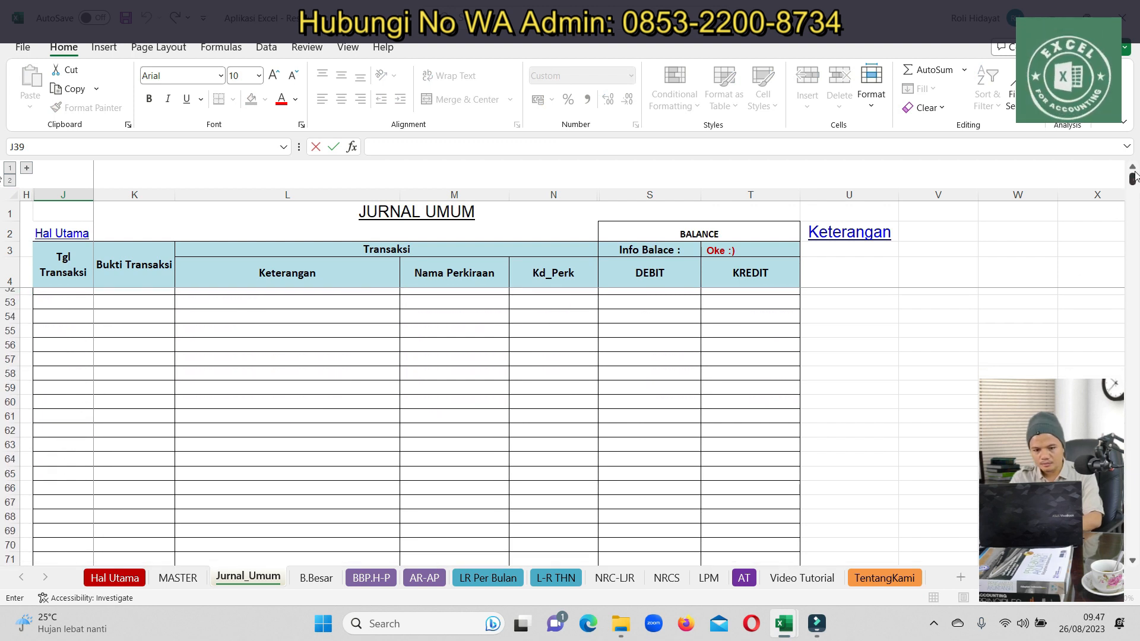
scroll(1135, 177, up, 16)
scroll(178, 403, down, 8)
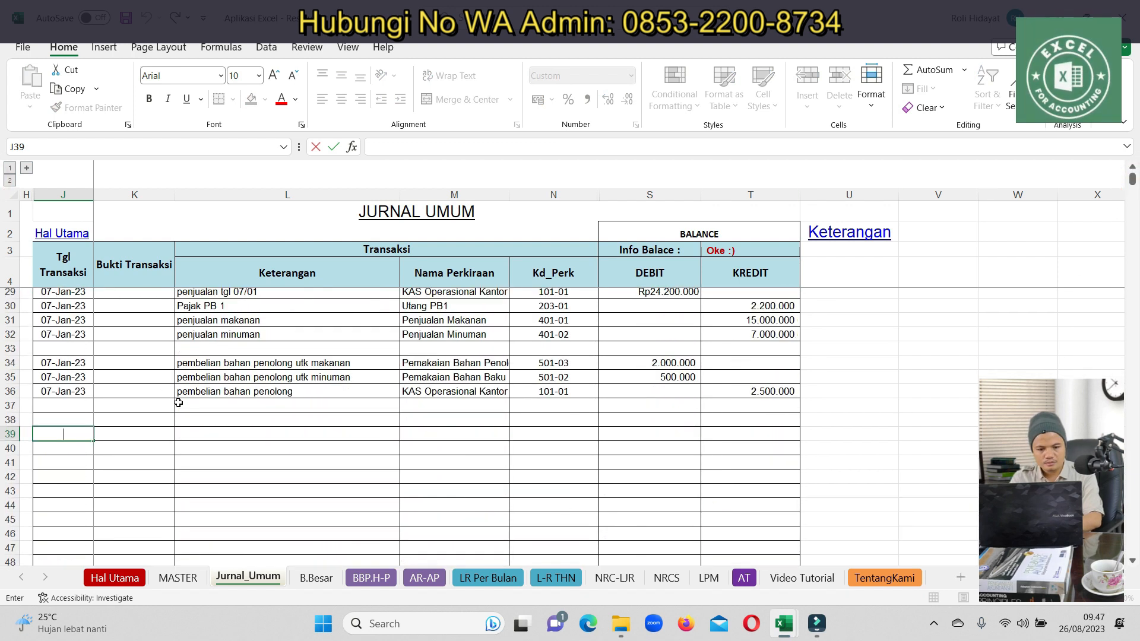
click(118, 351)
Copy the J26:T36 entry block and paste it starting at J38
key(Up)
key(Up)
key(Up)
key(Up)
key(Up)
key(Up)
key(Up)
key(Up)
key(Up)
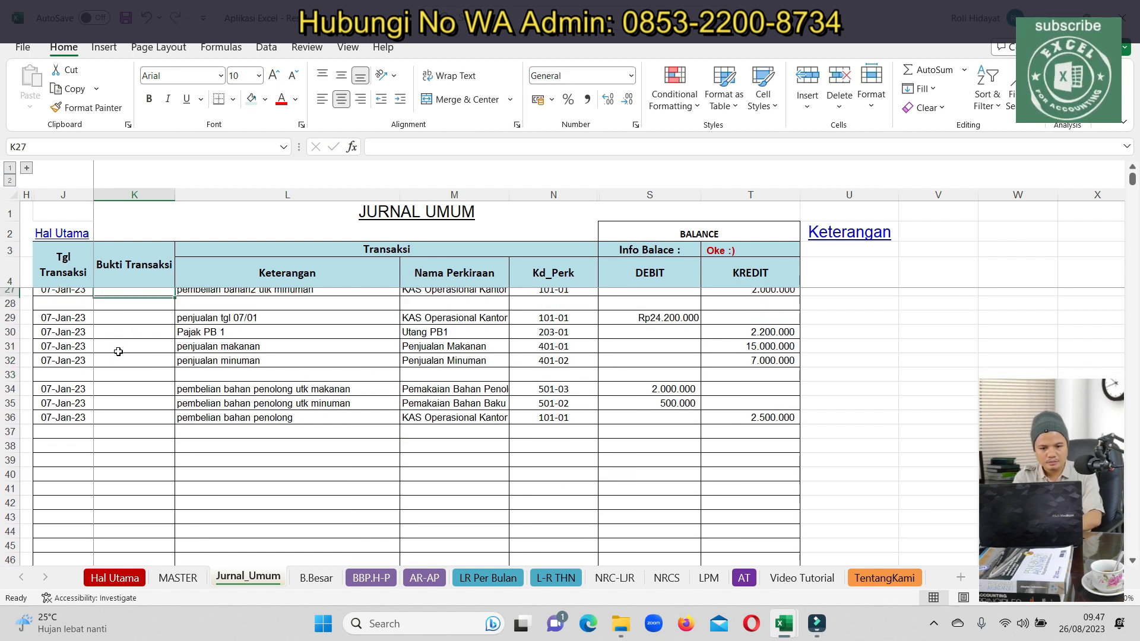
key(Up)
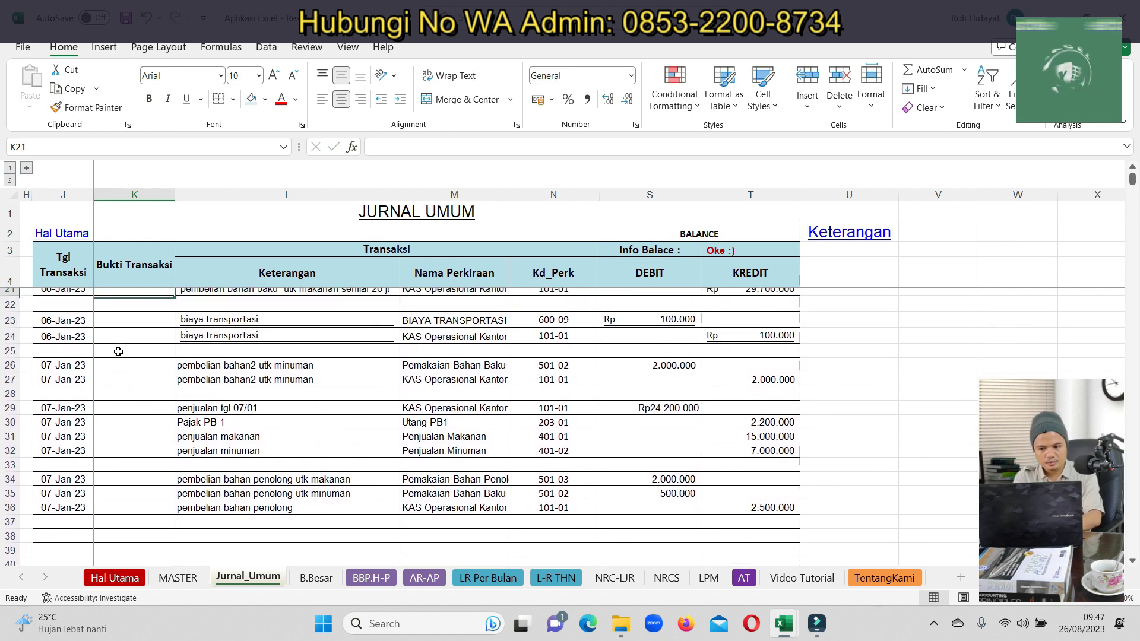
key(Down)
key(Down)
key(Left)
key(Down)
key(Down)
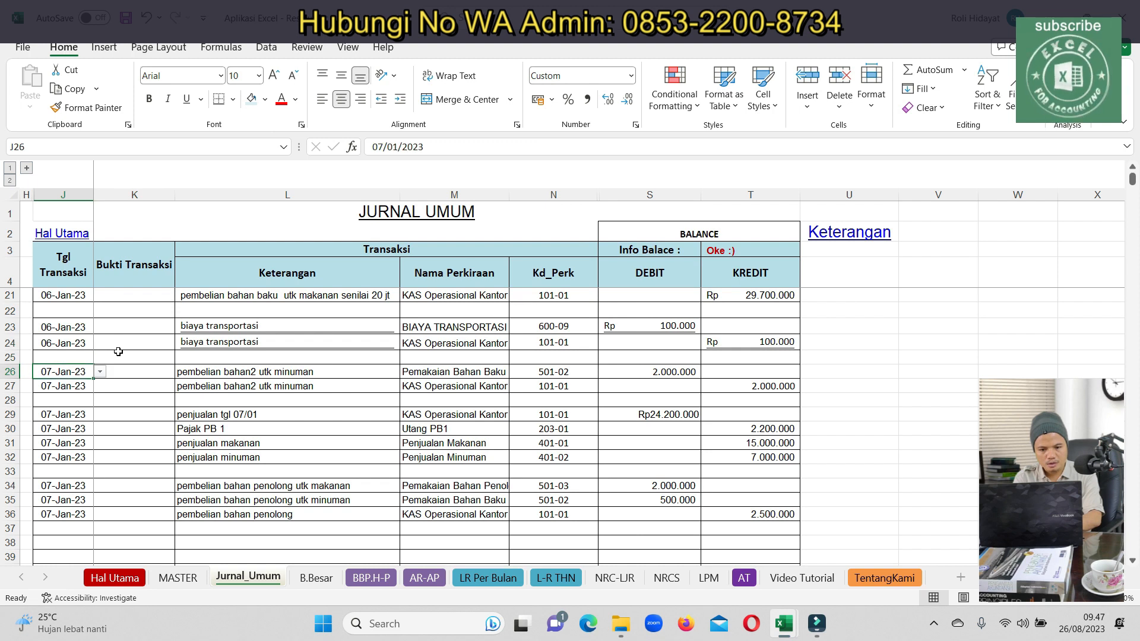
key(shift+Right)
key(shift+Right)
key(shift+Right)
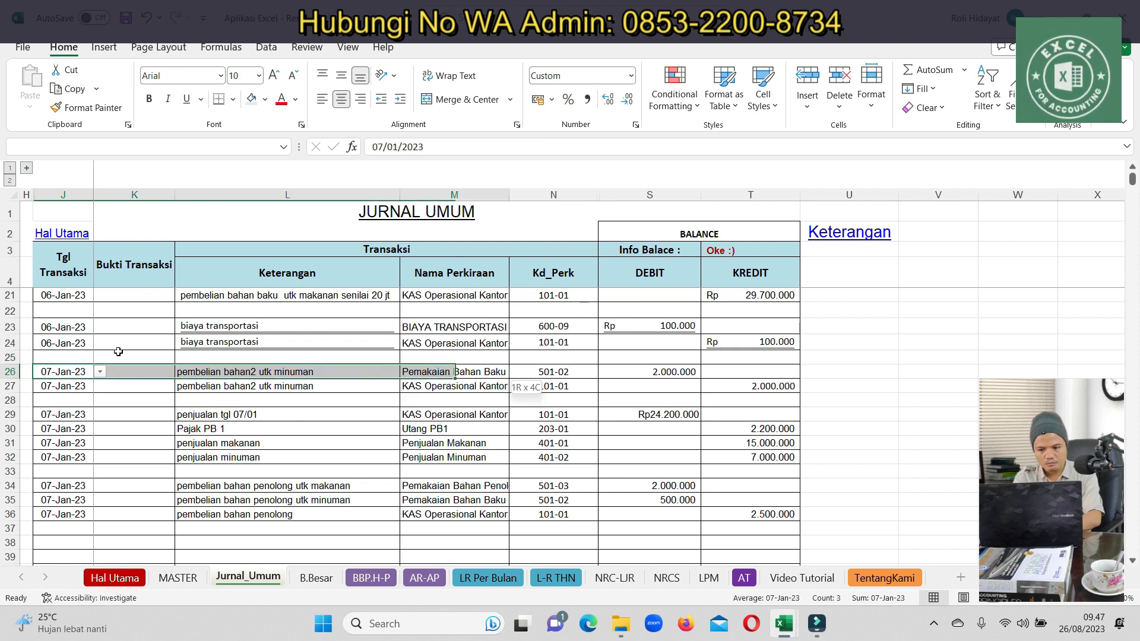
key(shift+Right)
key(shift+Right)
key(shift+Right)
key(shift+Down)
key(shift+Down)
key(shift+Down)
key(shift+Down)
key(shift+Down)
key(shift+Down)
key(shift+Down)
key(shift+Down)
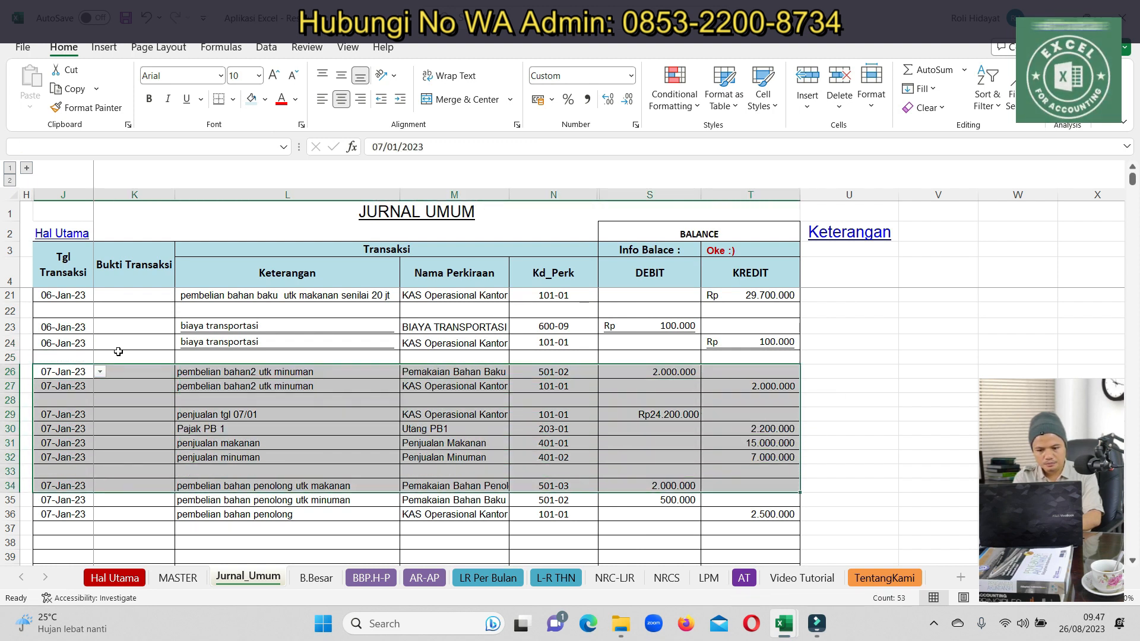
key(shift+Down)
key(shift+Down)
key(ctrl+c)
key(Down)
key(Down)
key(Down)
key(Down)
key(Down)
key(Down)
key(Down)
key(Down)
key(Down)
key(Down)
key(Down)
key(Down)
key(Down)
key(Down)
key(Down)
key(Down)
key(Down)
key(Down)
key(Up)
key(Up)
key(Up)
key(Up)
key(Up)
key(Up)
key(ctrl+v)
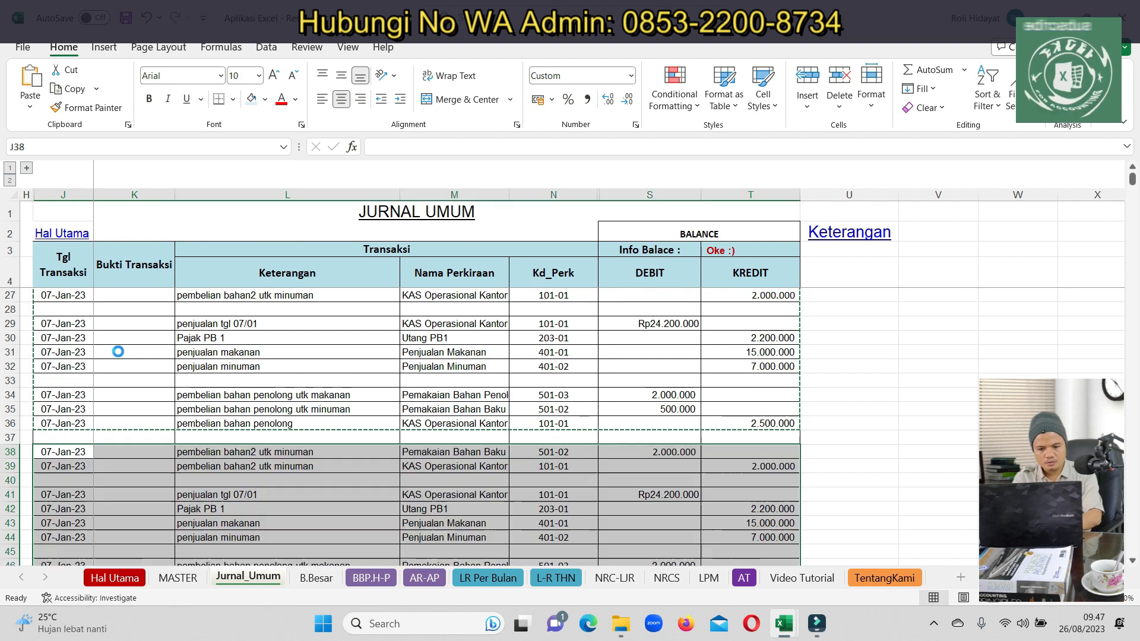
scroll(554, 455, down, 7)
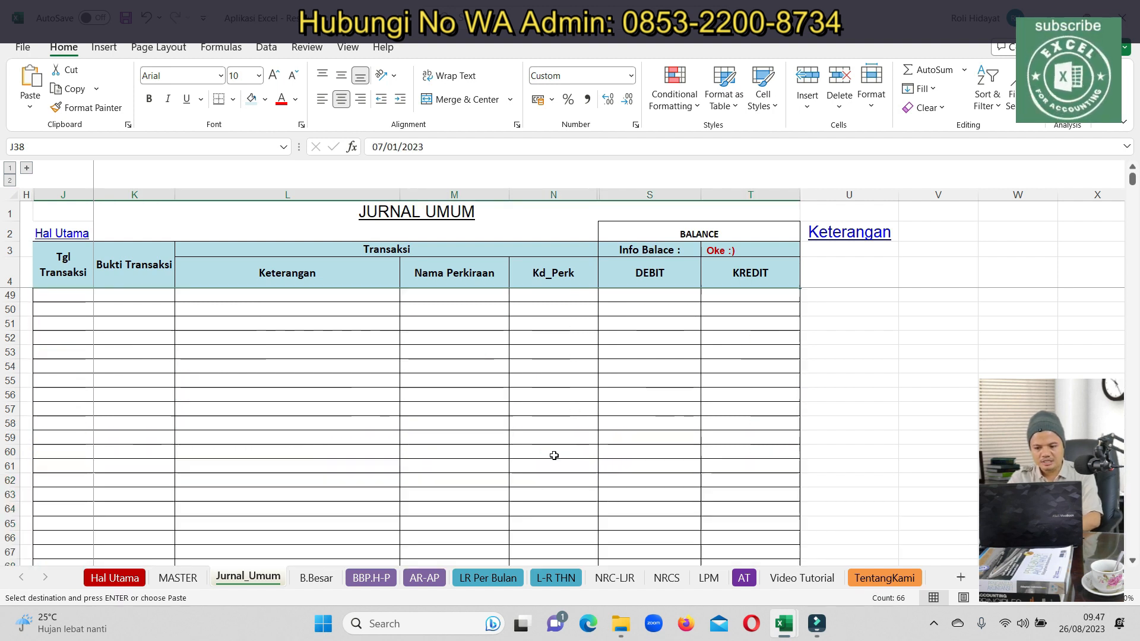
scroll(554, 455, up, 4)
Set the copied purchase entry to 2.500.000 as debit in S38 and credit in T39
click(643, 339)
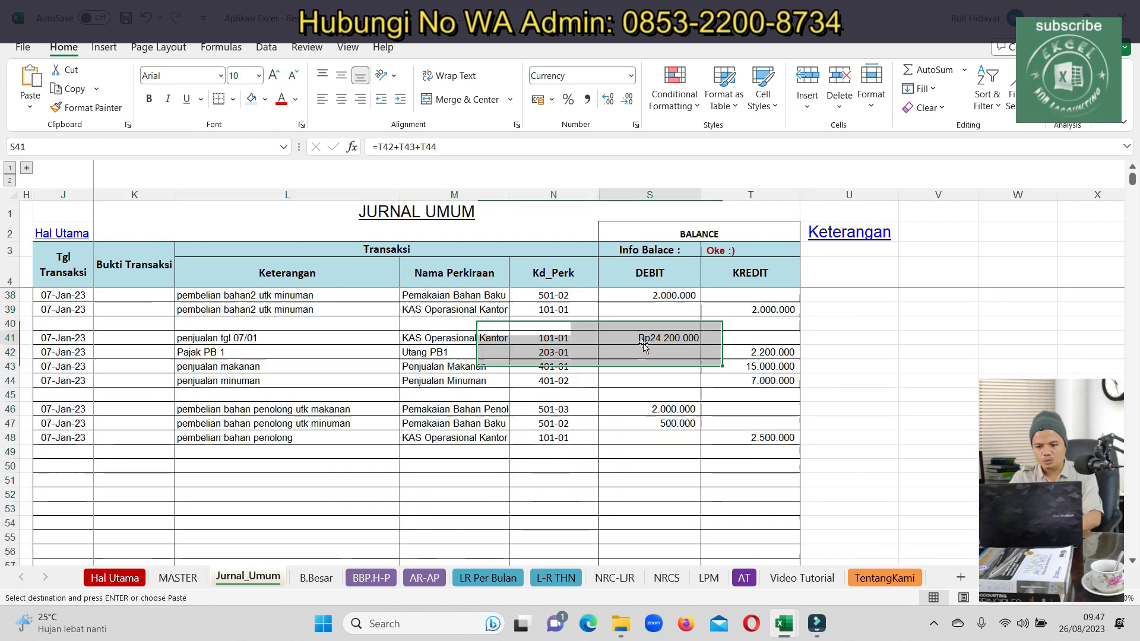
key(Up)
key(Up)
key(Up)
text(2000000)
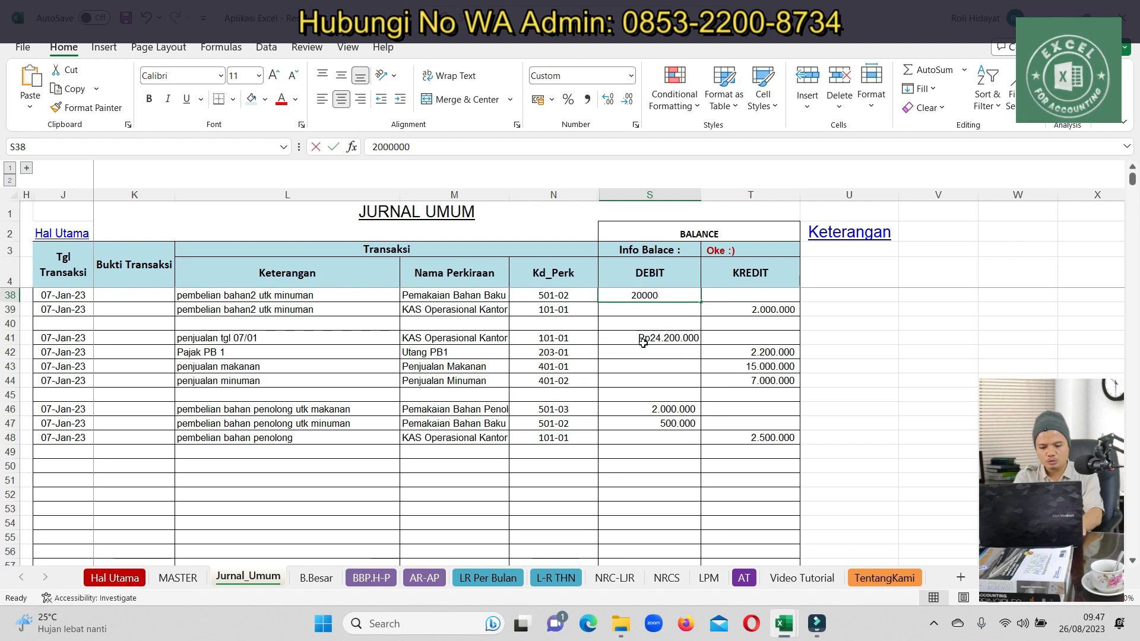
text(25)
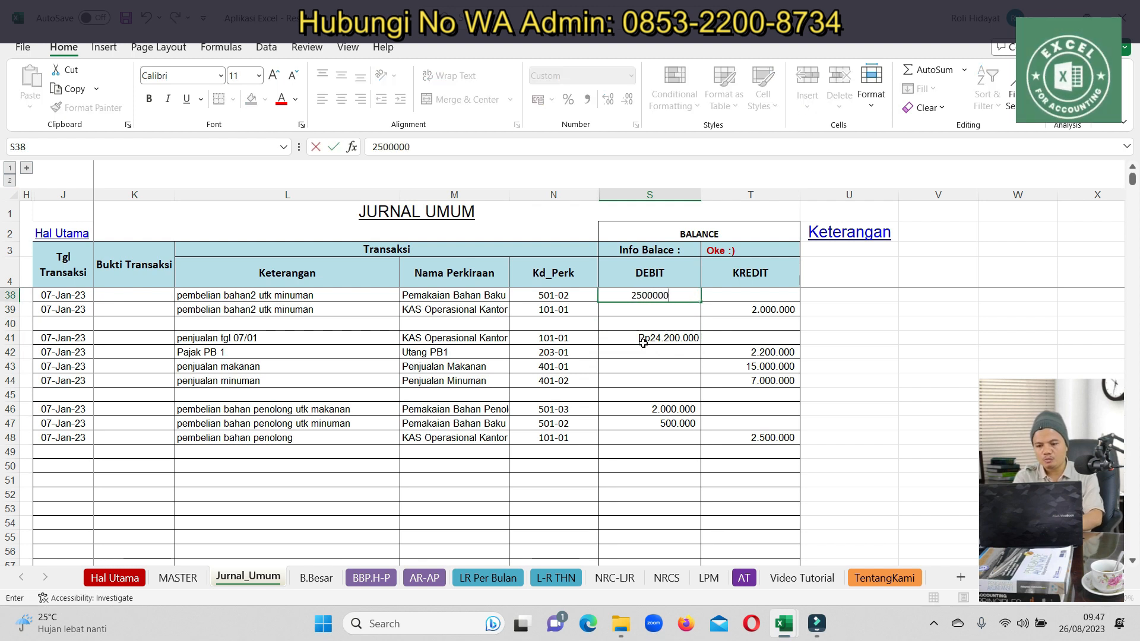
text(00000)
key(Return)
key(Up)
key(ctrl+c)
key(Down)
key(Right)
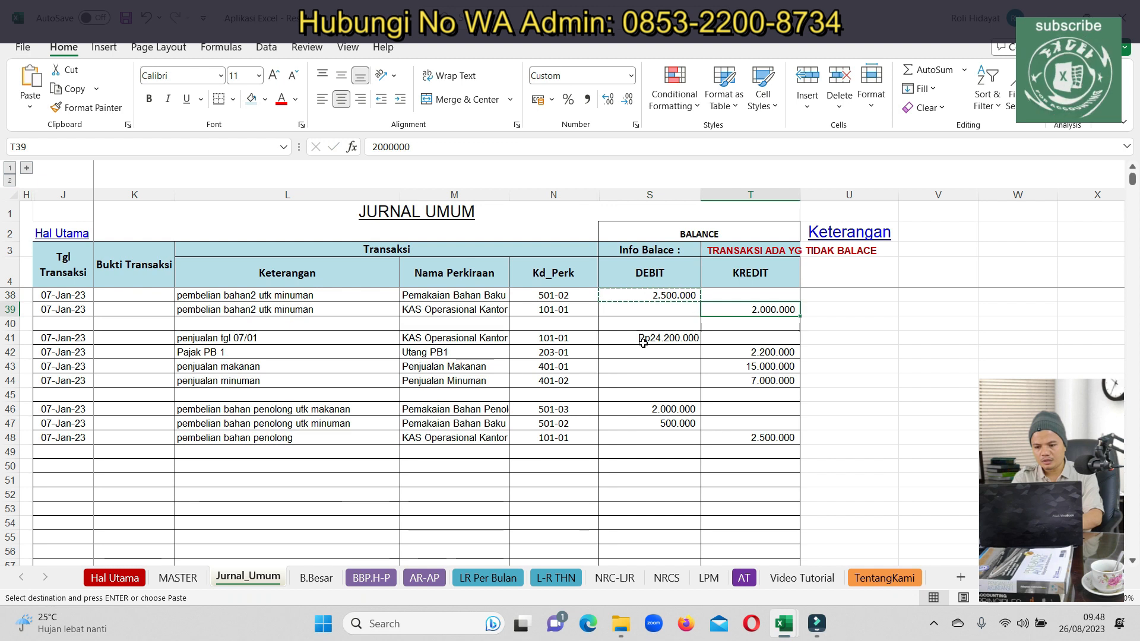
key(ctrl+v)
Change the copied sales description to 'penjualan tgl 08/01'
key(Down)
key(Down)
key(Left)
key(Left)
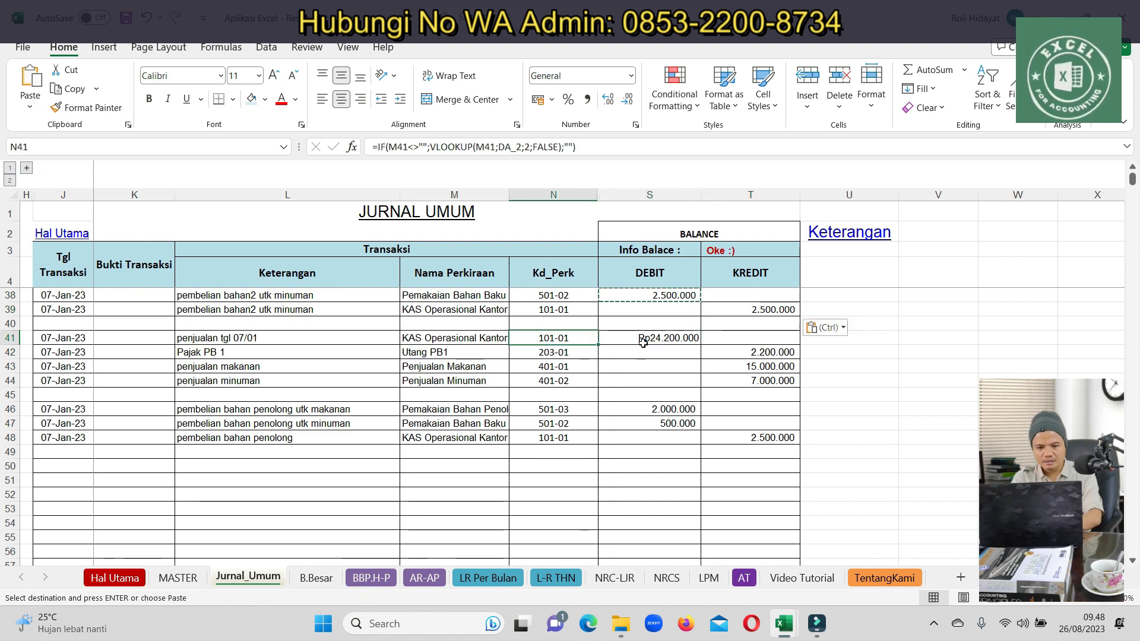
key(Left)
key(Left)
click(440, 147)
key(BackSpace)
text(8)
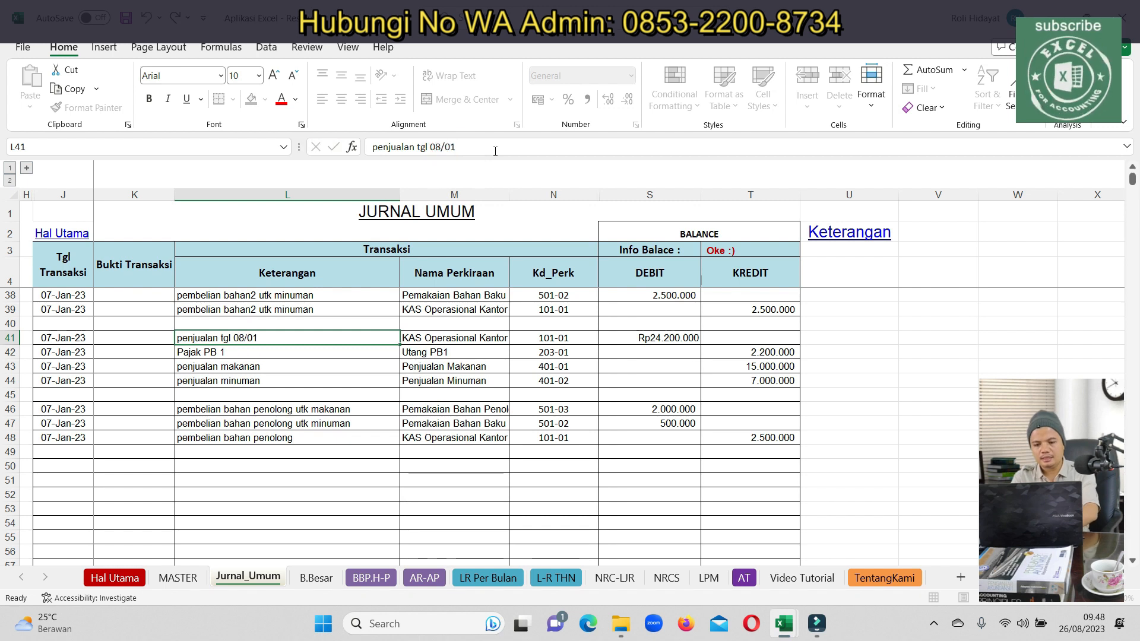
key(Return)
Credit 22.000.000 to food sales in T43 and 9.000.000 to drink sales in T44
key(Up)
key(Right)
key(Right)
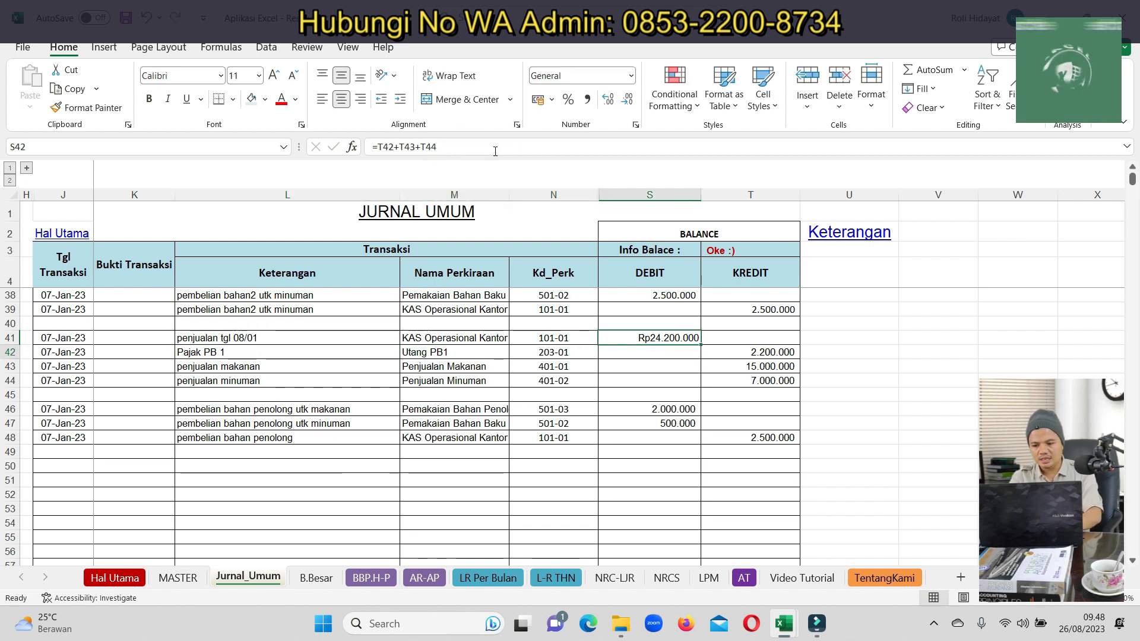
key(Down)
key(Right)
key(Down)
text(20)
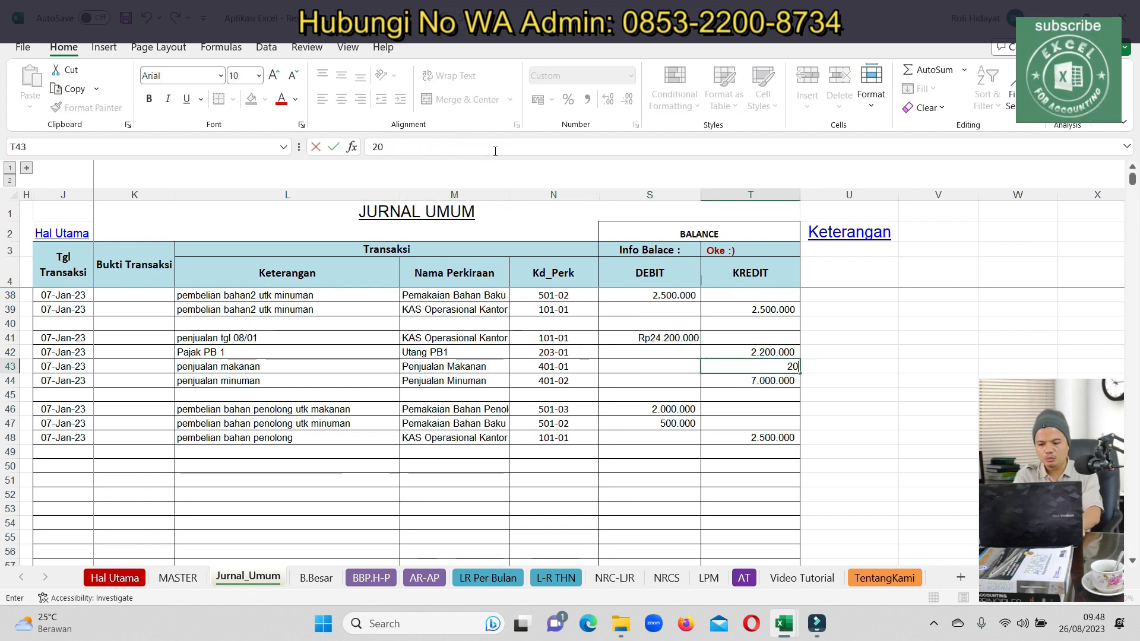
key(BackSpace)
key(BackSpace)
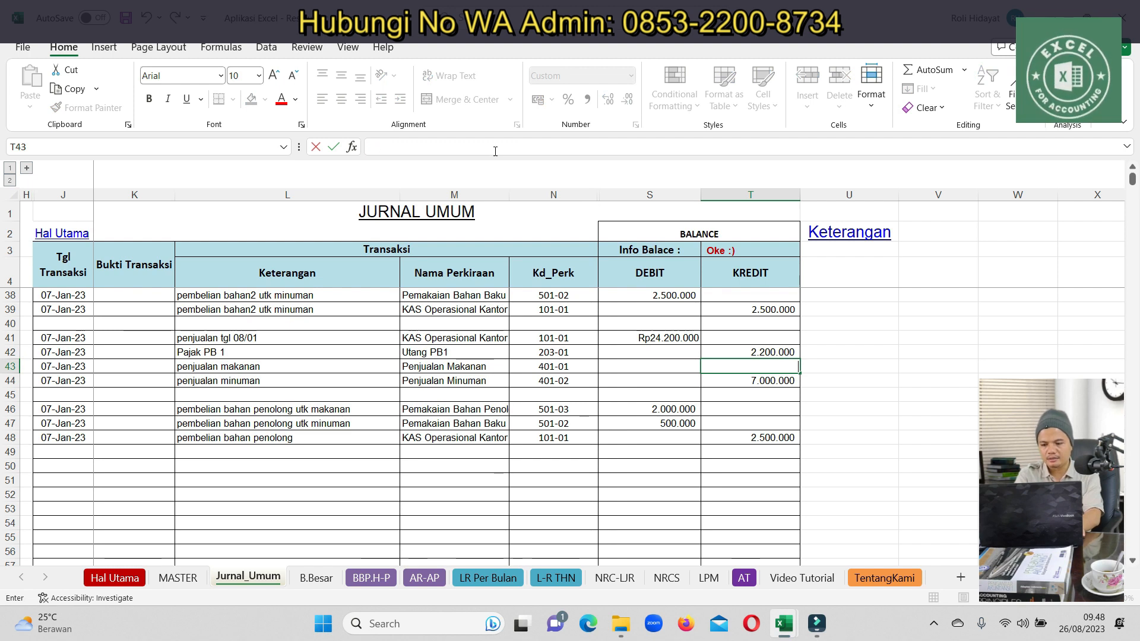
key(Return)
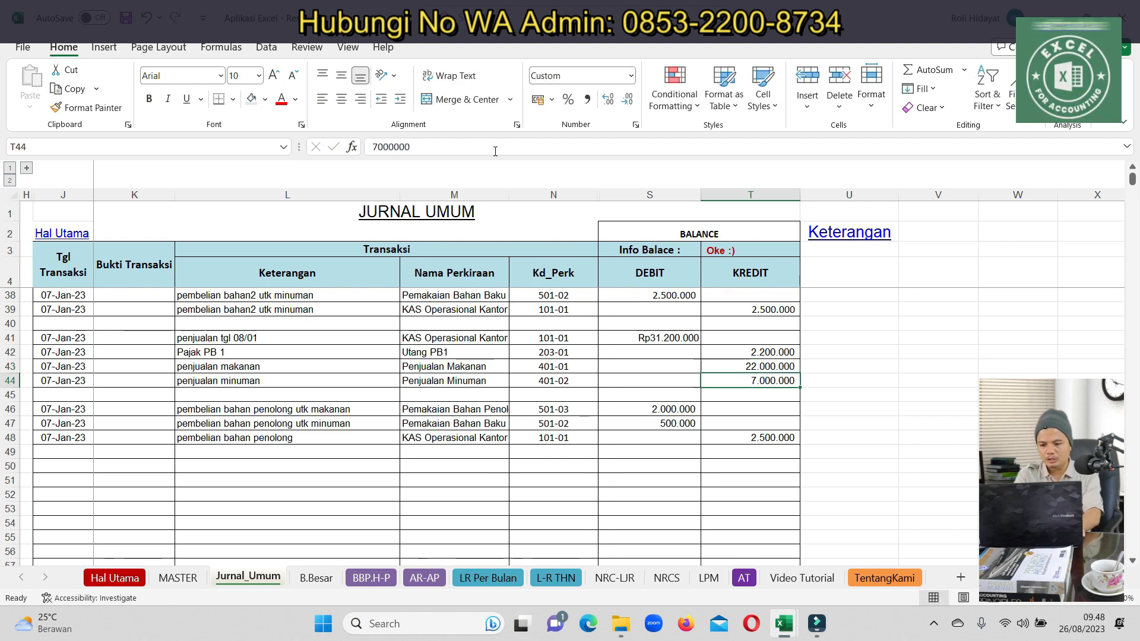
text(900)
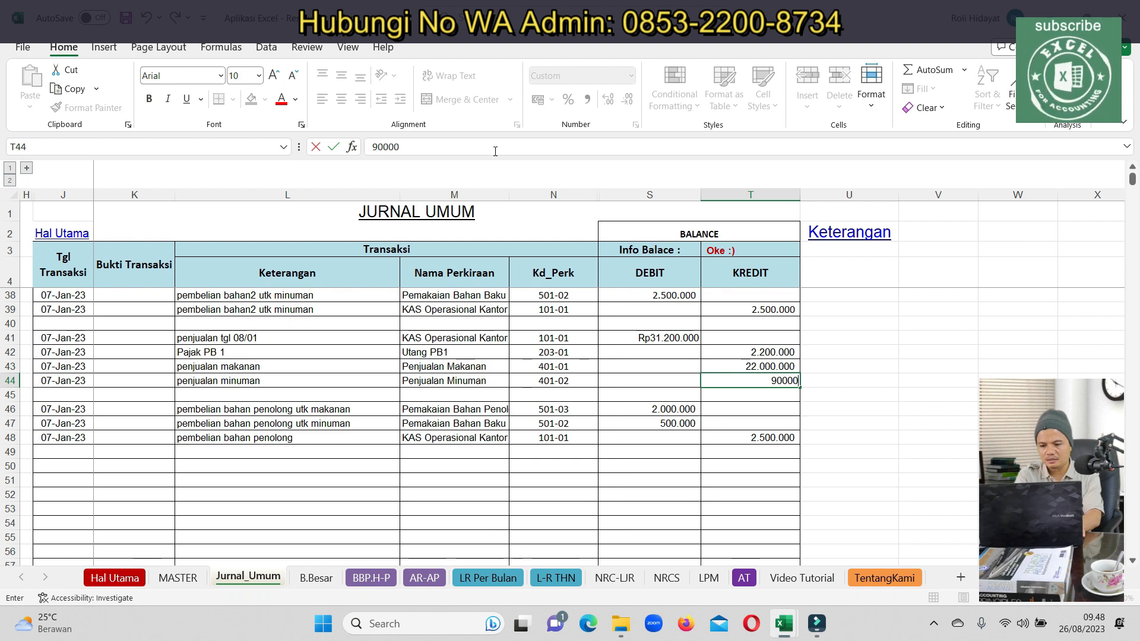
key(Return)
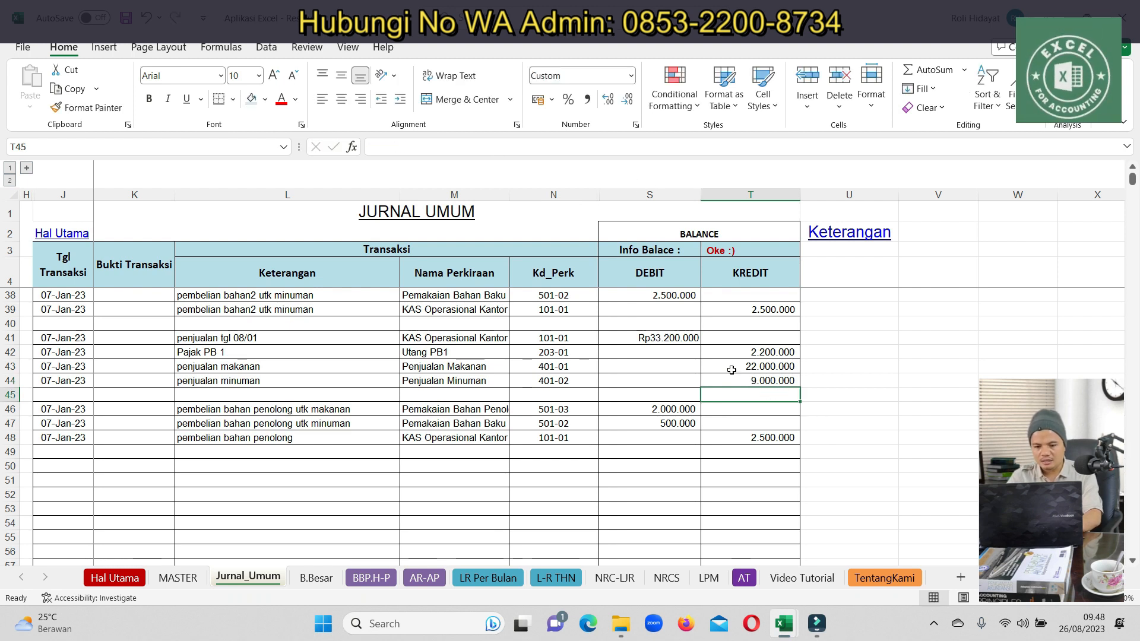
click(756, 353)
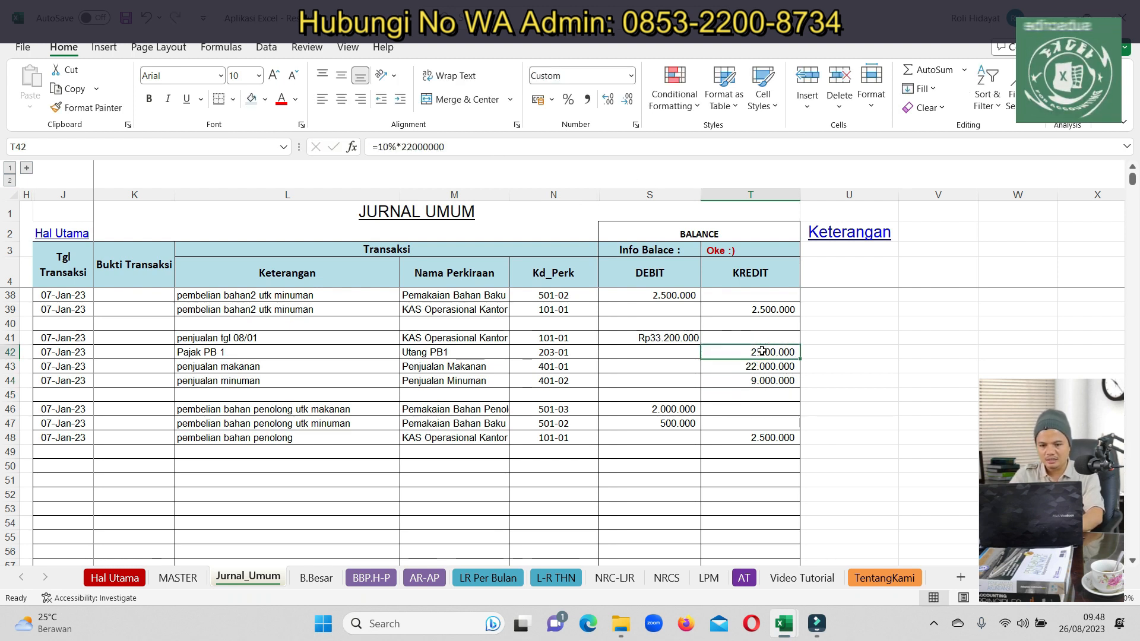
Make the Pajak PB 1 credit in T42 the formula =10%*(T43+T44)
click(401, 147)
text(()
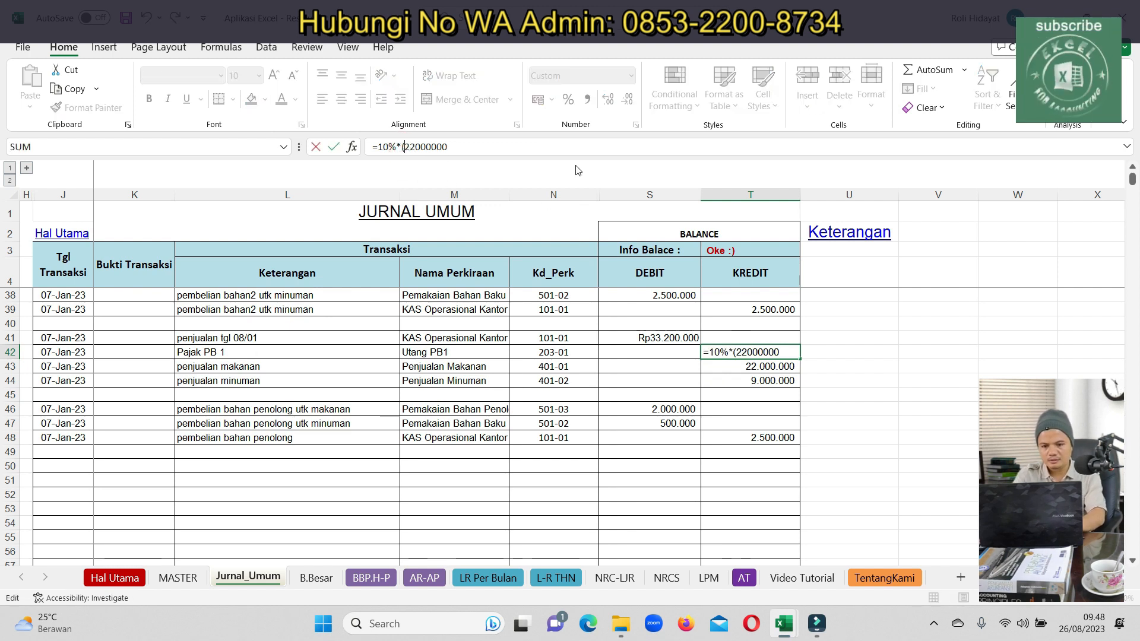
key(Delete)
key(Delete)
key(Delete)
key(Delete)
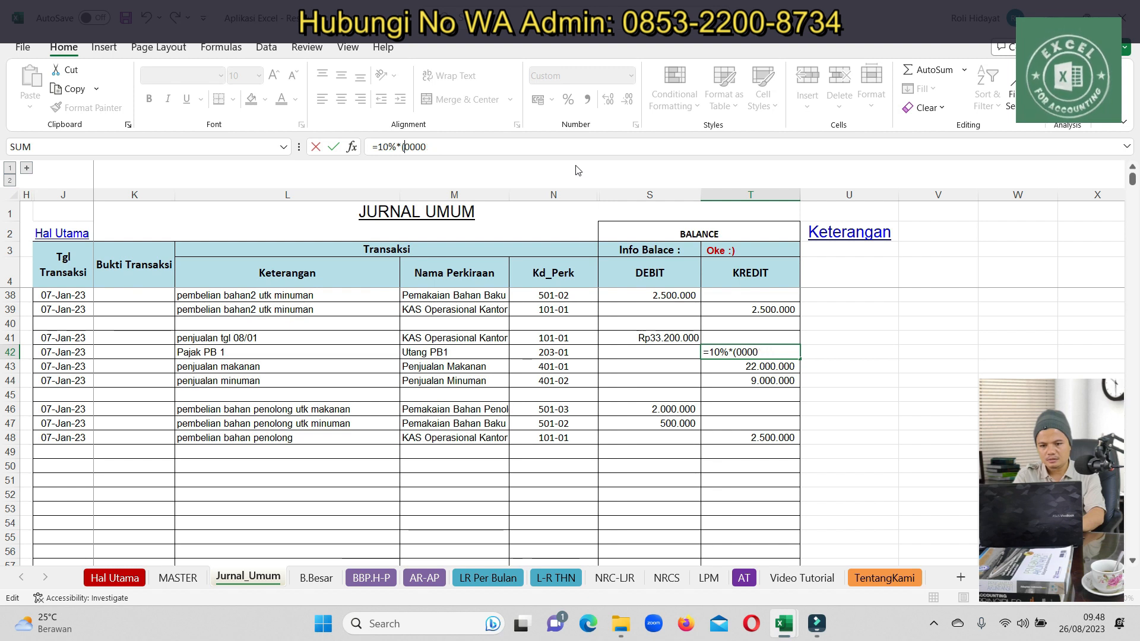
click(761, 365)
text(+)
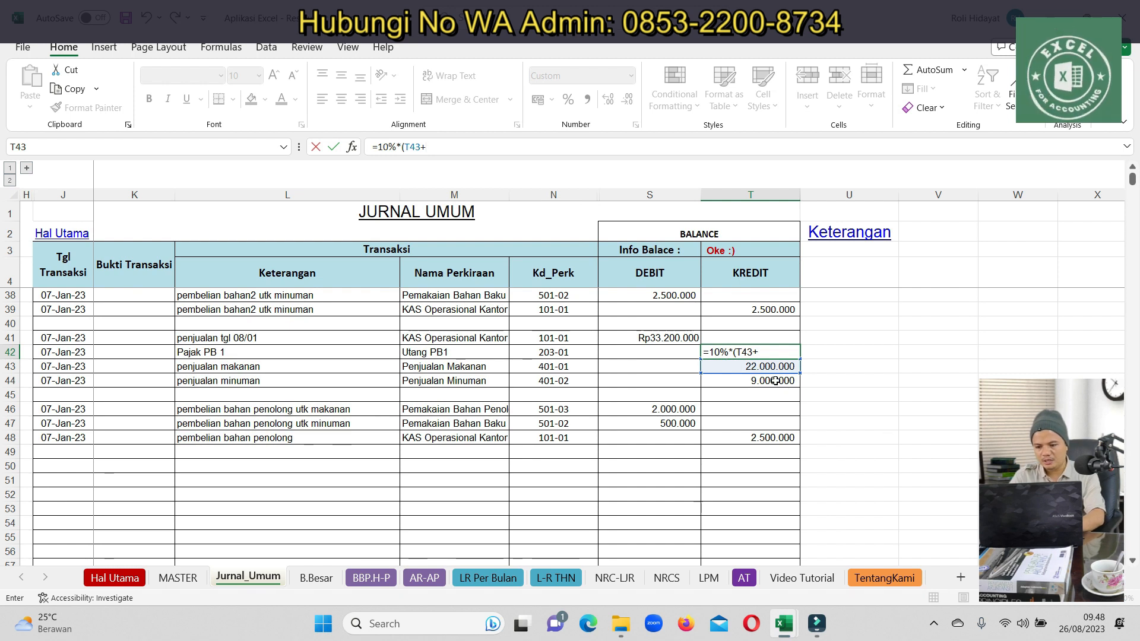
click(775, 381)
text())
key(Return)
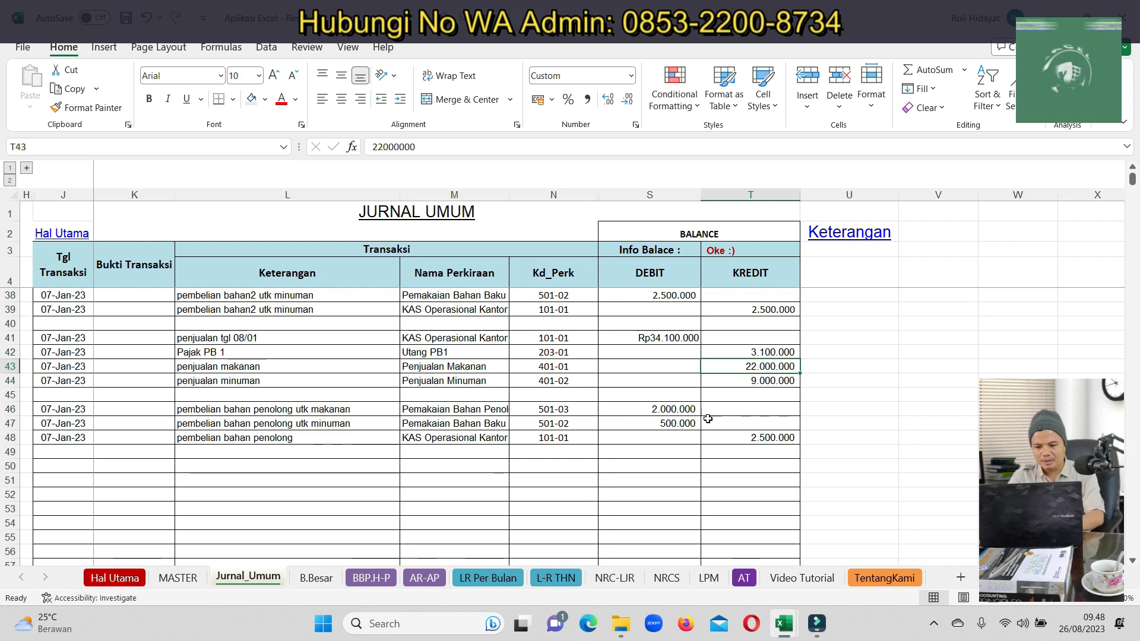
Raise the bahan penolong debits to 2.200.000 in S46 and 600.000 in S47
click(674, 409)
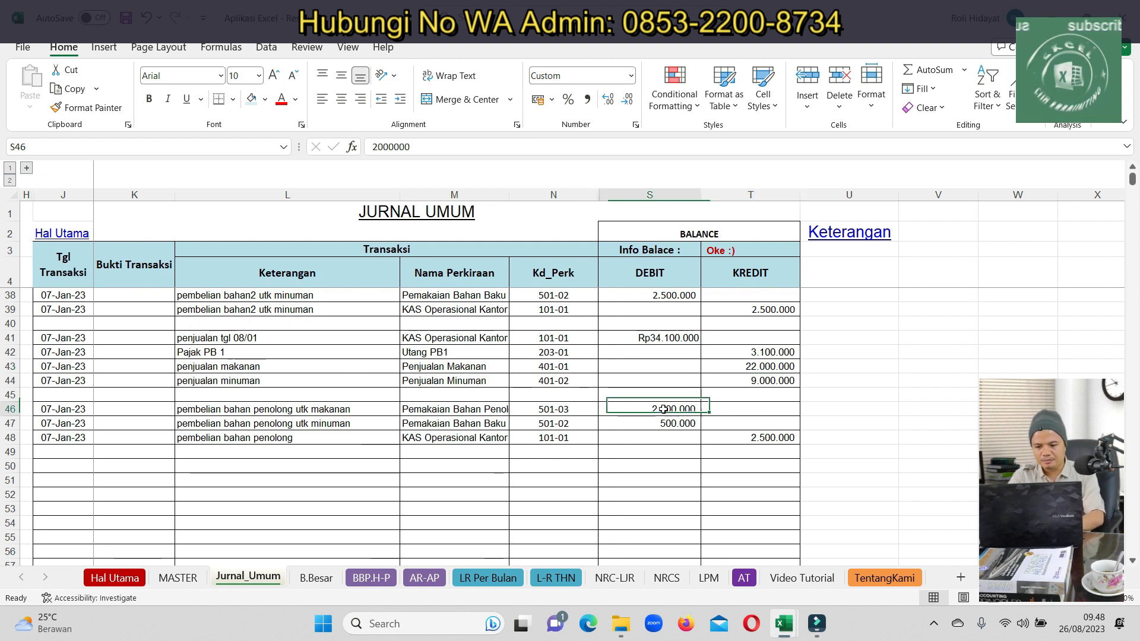
click(384, 146)
key(BackSpace)
text(2)
key(Return)
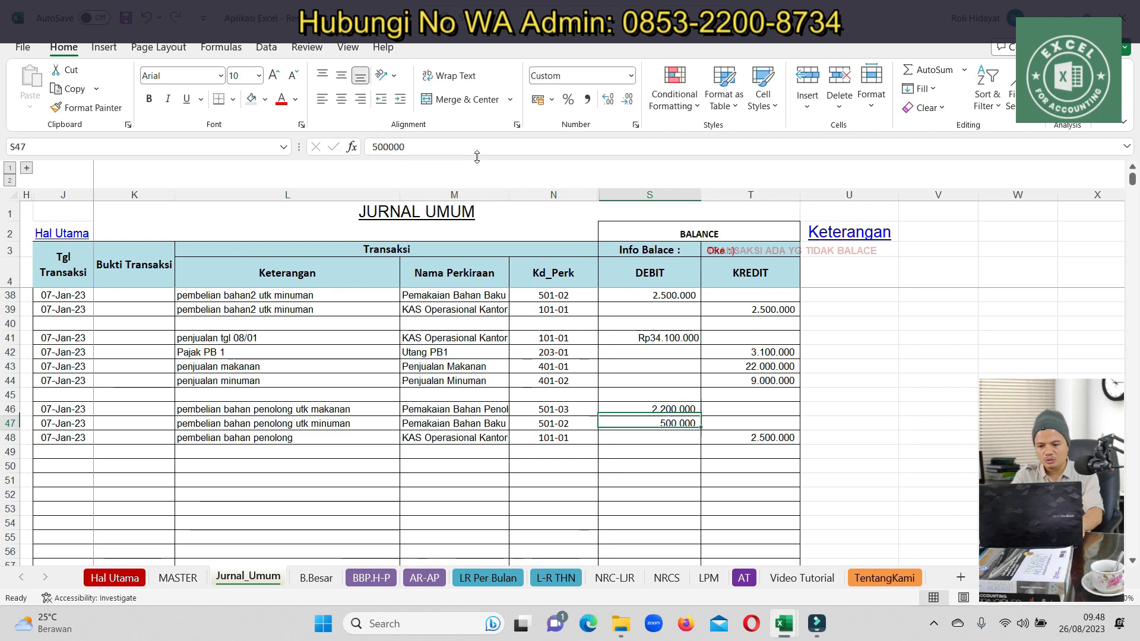
text(600000)
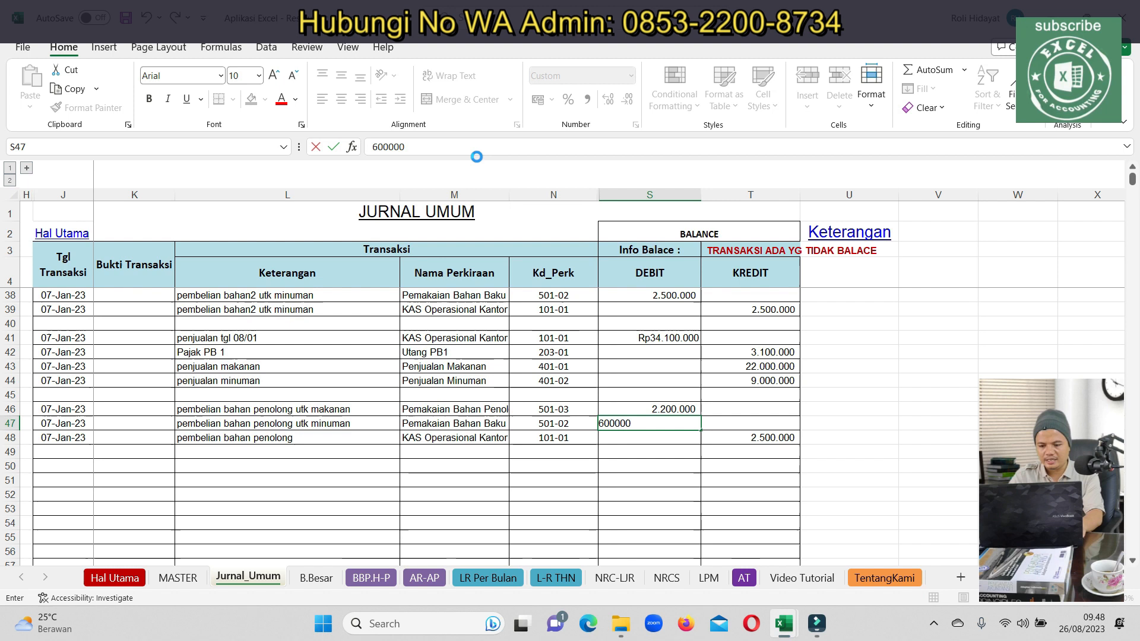
key(Return)
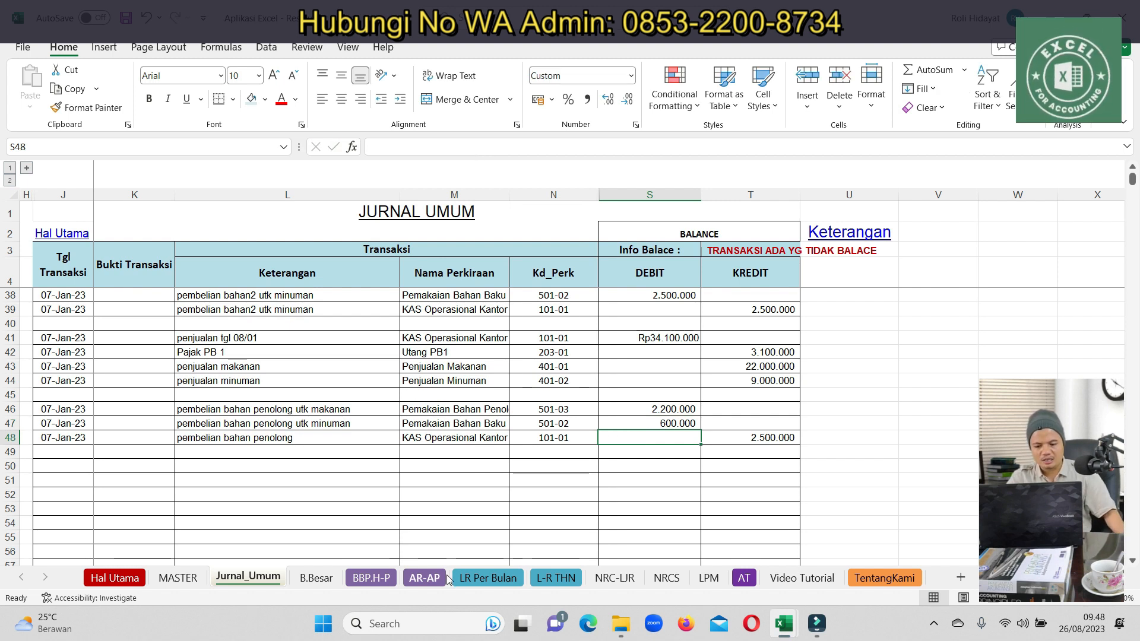
click(480, 579)
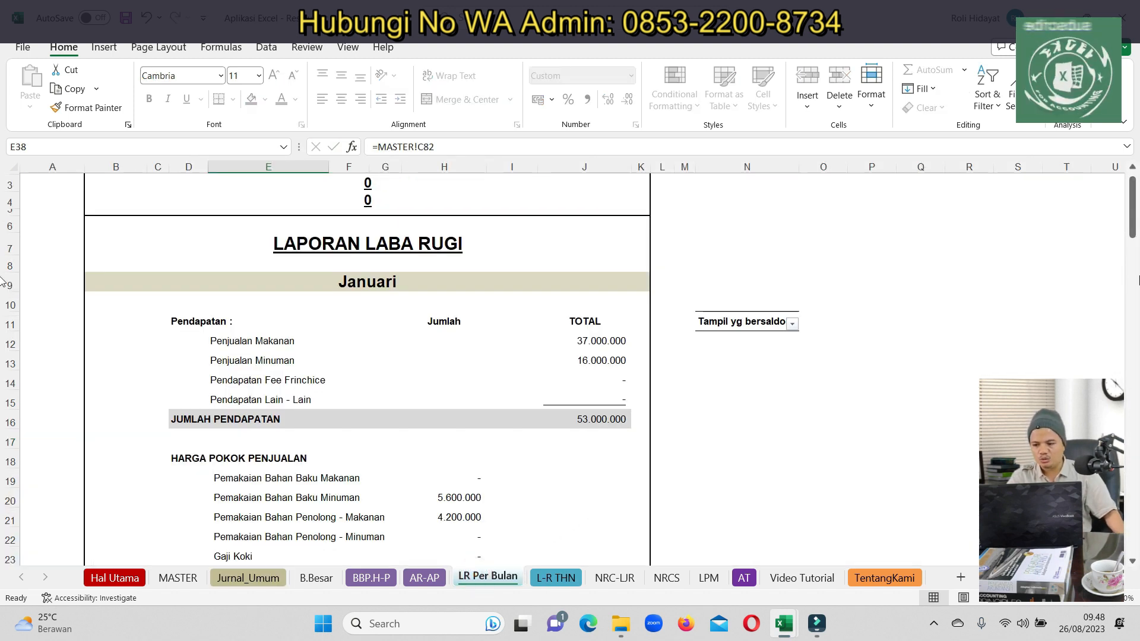
Filter LR Per Bulan to 'Tampil yg bersaldo' and review the sales and material-usage lines
drag(1135, 249, 1137, 209)
click(791, 363)
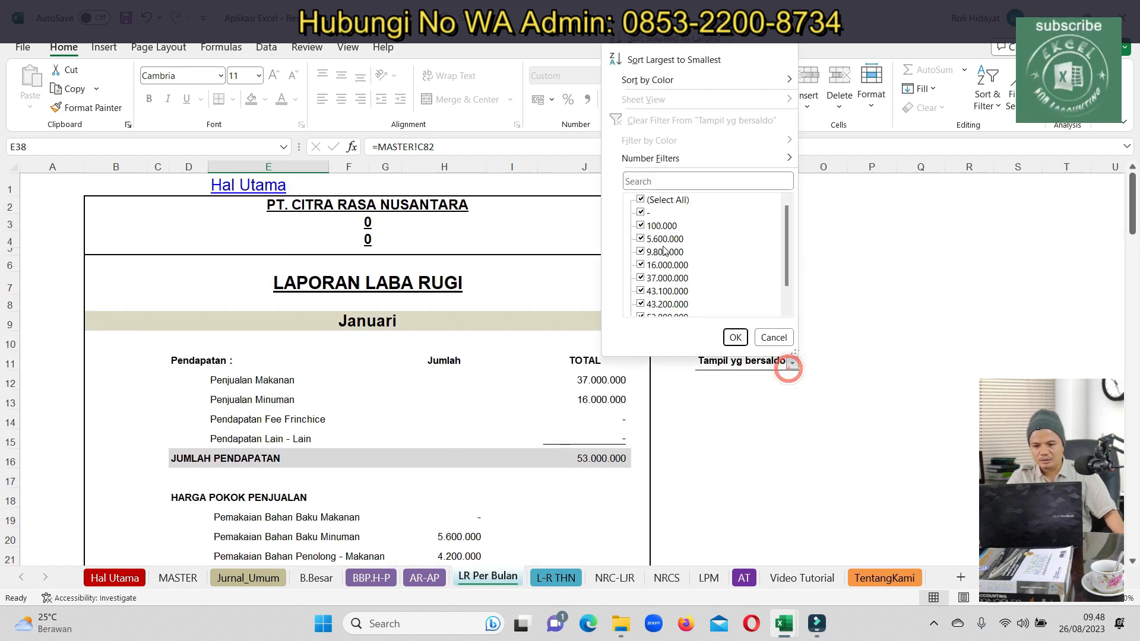
click(735, 339)
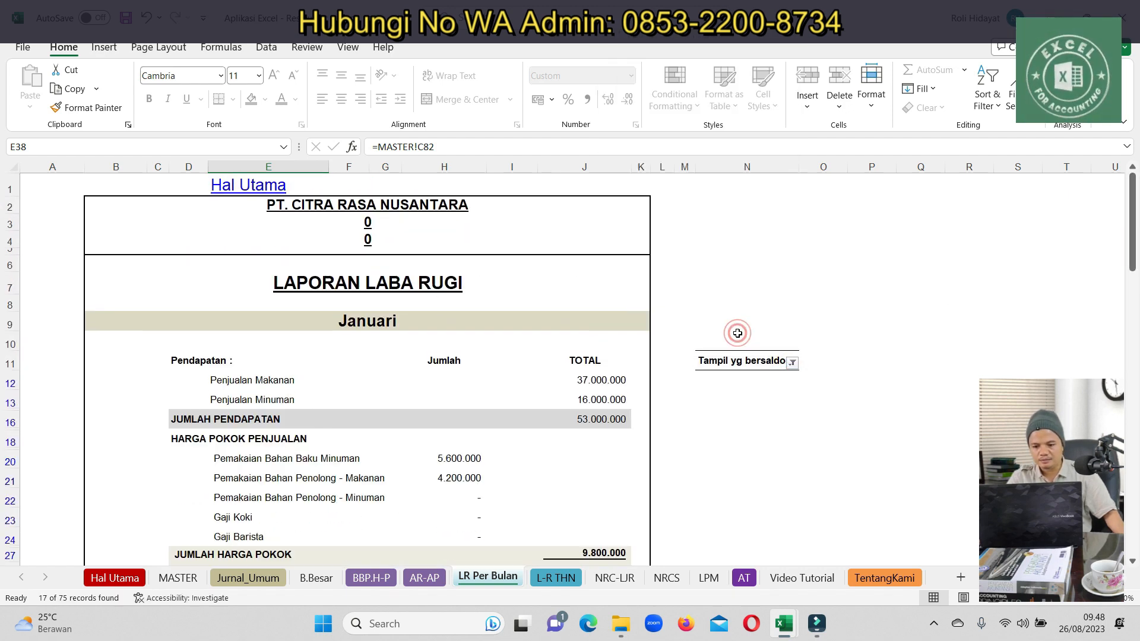
scroll(235, 388, down, 1)
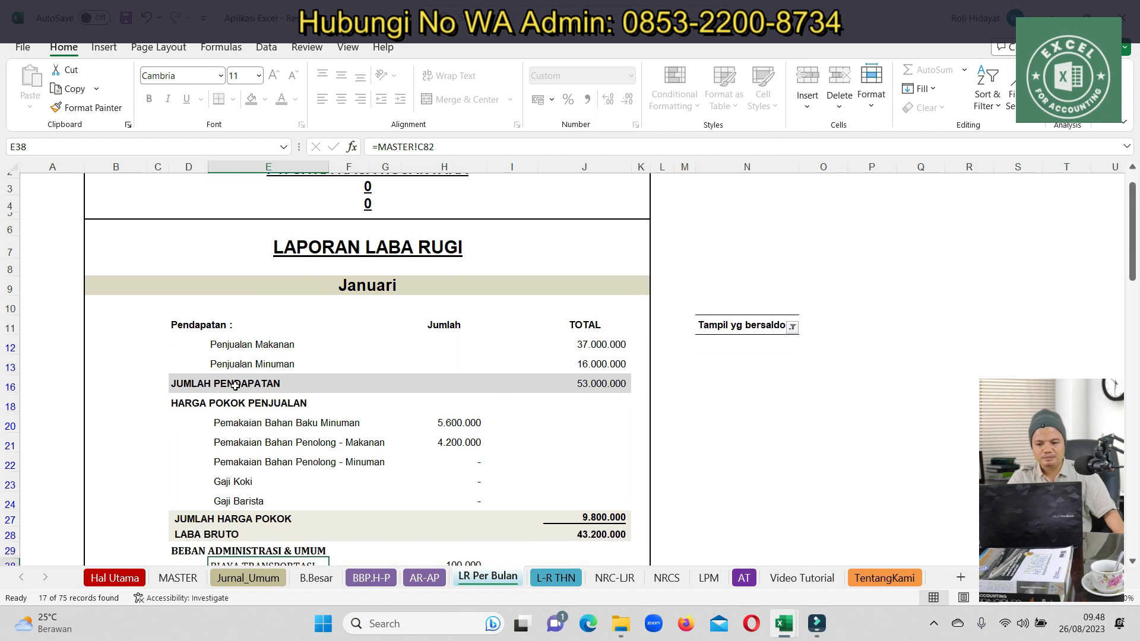
click(271, 341)
click(246, 415)
click(258, 443)
drag(266, 433, 459, 463)
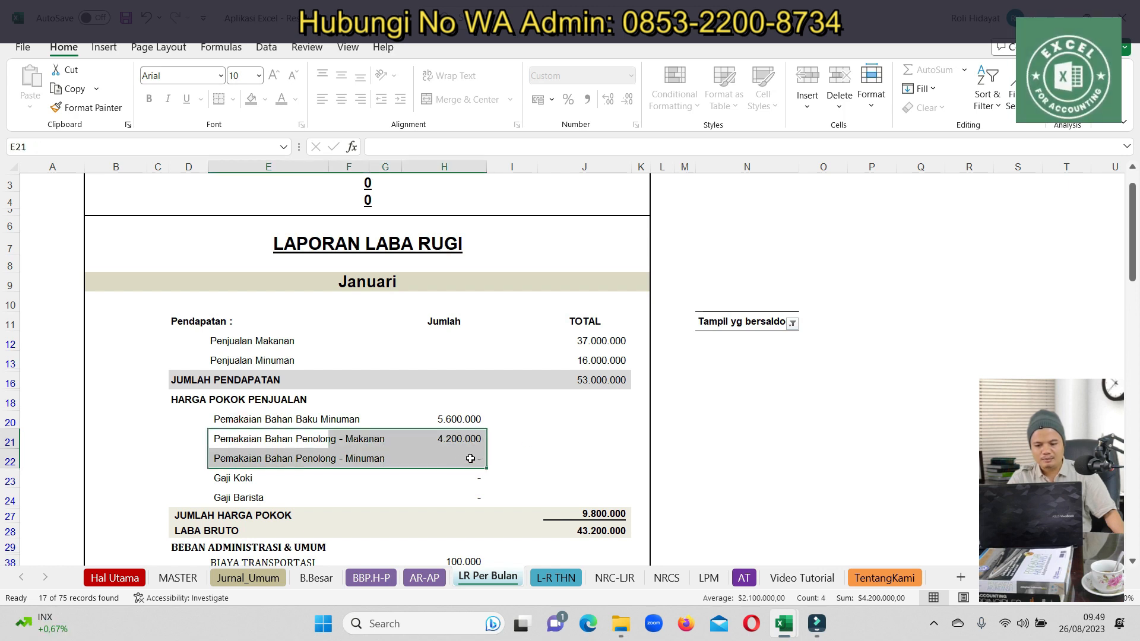
Reset the balance filter to Select All and return to Jurnal_Umum
click(804, 325)
click(794, 323)
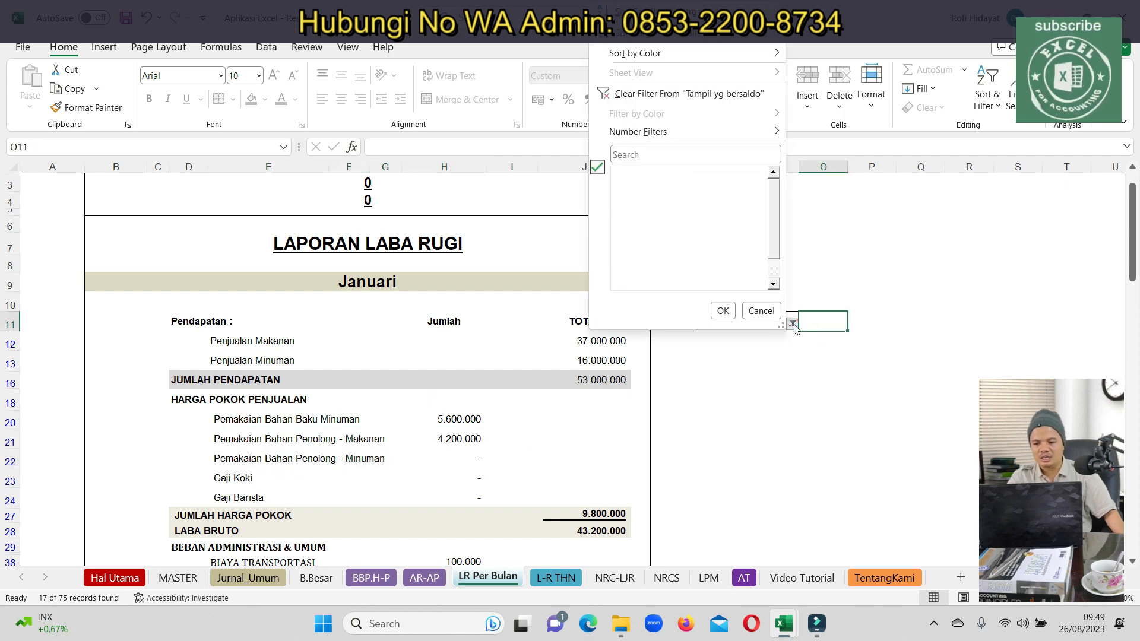
click(650, 173)
click(722, 310)
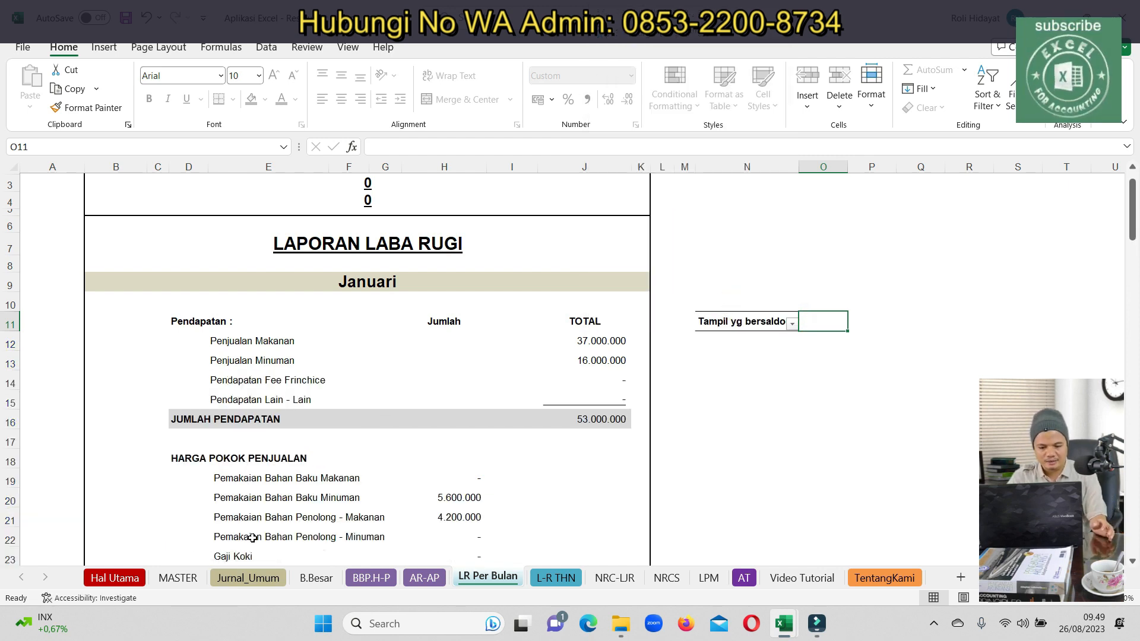
click(248, 578)
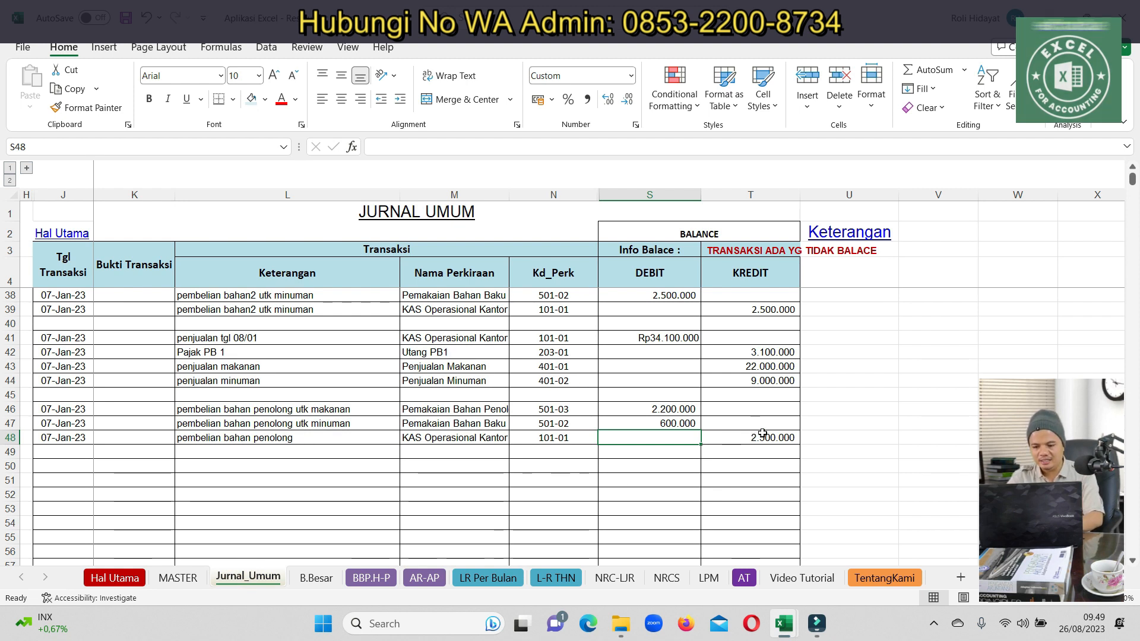
Change the row 48 KAS Operasional Kantor credit to 2.800.000 and copy the J47:J48 dates
click(745, 438)
text(2800000)
key(Return)
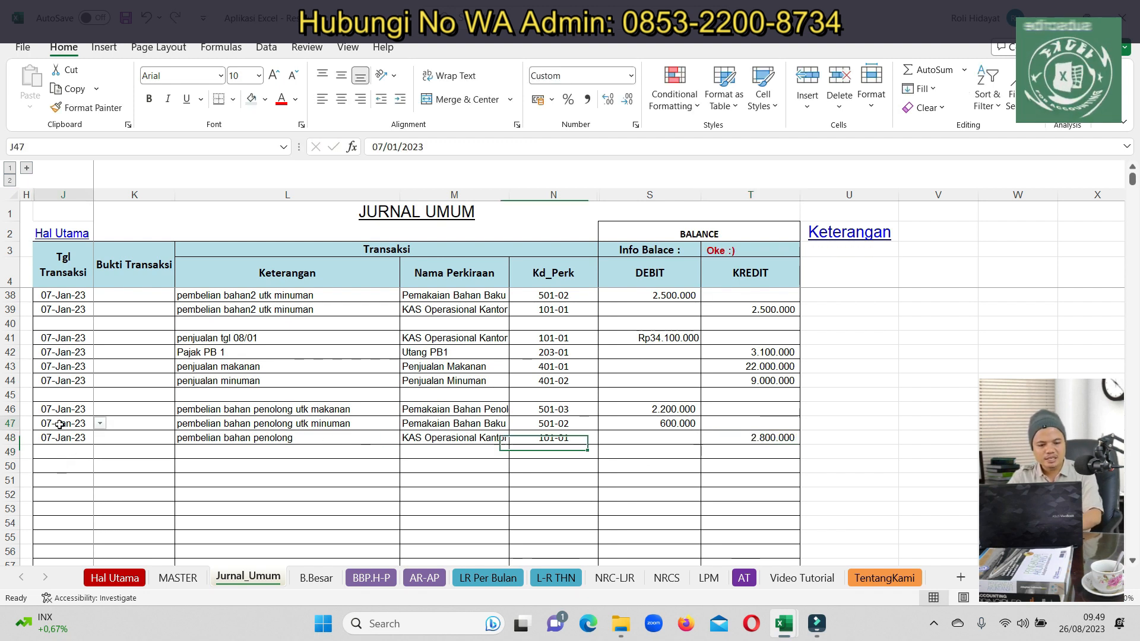
drag(63, 423, 63, 438)
key(ctrl+c)
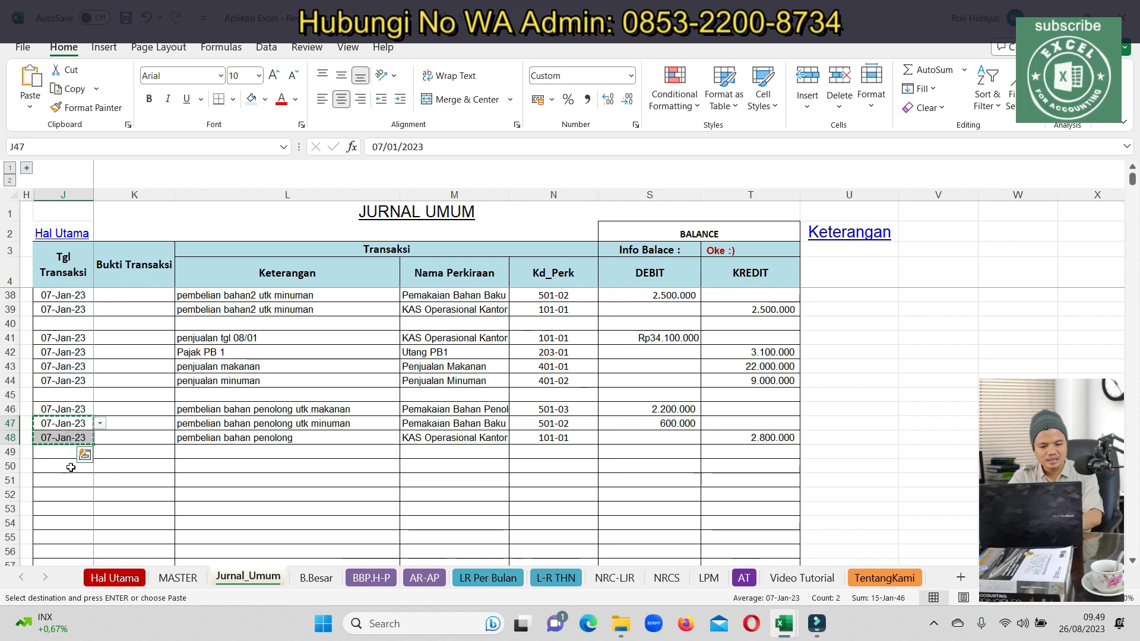
Paste the copied 07-Jan-23 dates into rows 50 and 51
click(69, 466)
key(Return)
double_click(70, 466)
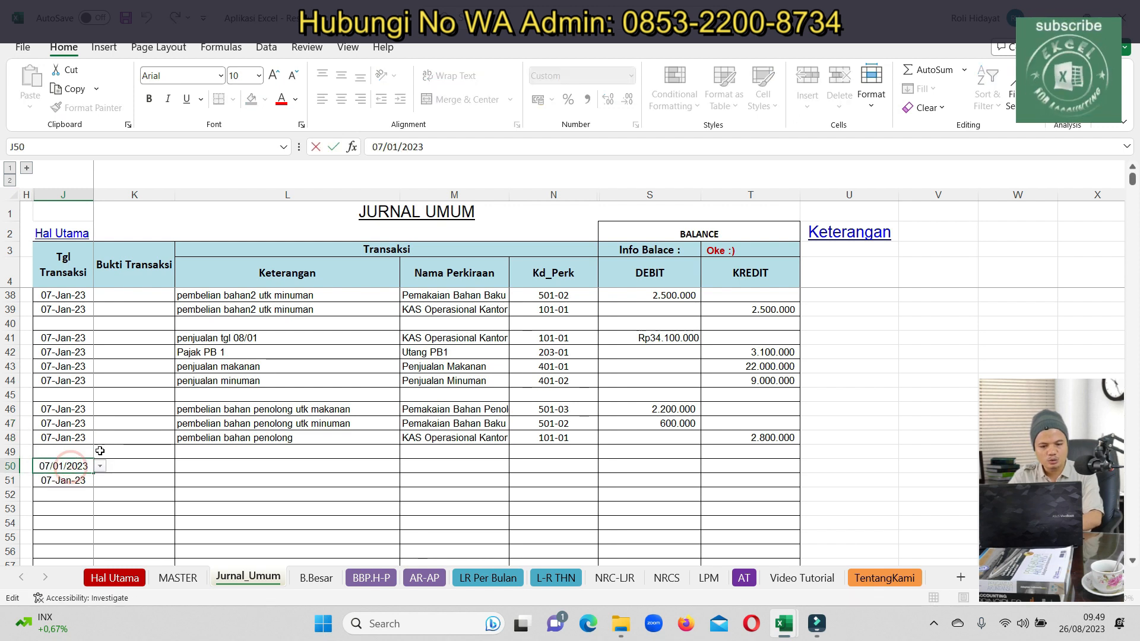
key(Escape)
Change the row 46 date to 08-Jan-23 and copy it into rows 47–48
double_click(67, 409)
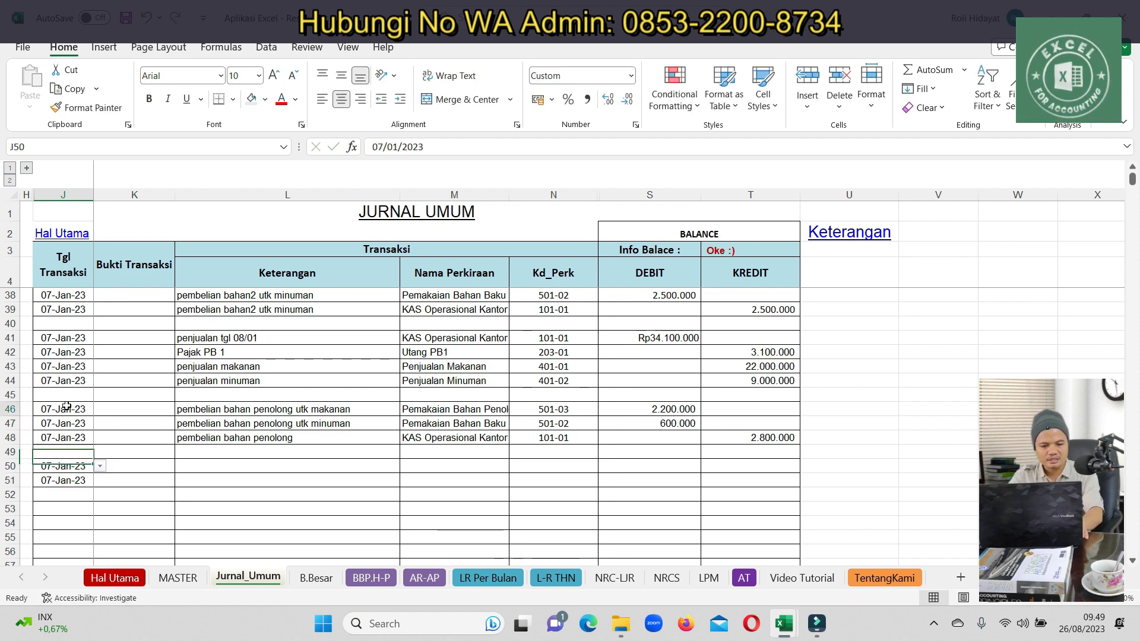
key(BackSpace)
key(Return)
key(Up)
key(ctrl+c)
key(shift+Down)
key(shift+Down)
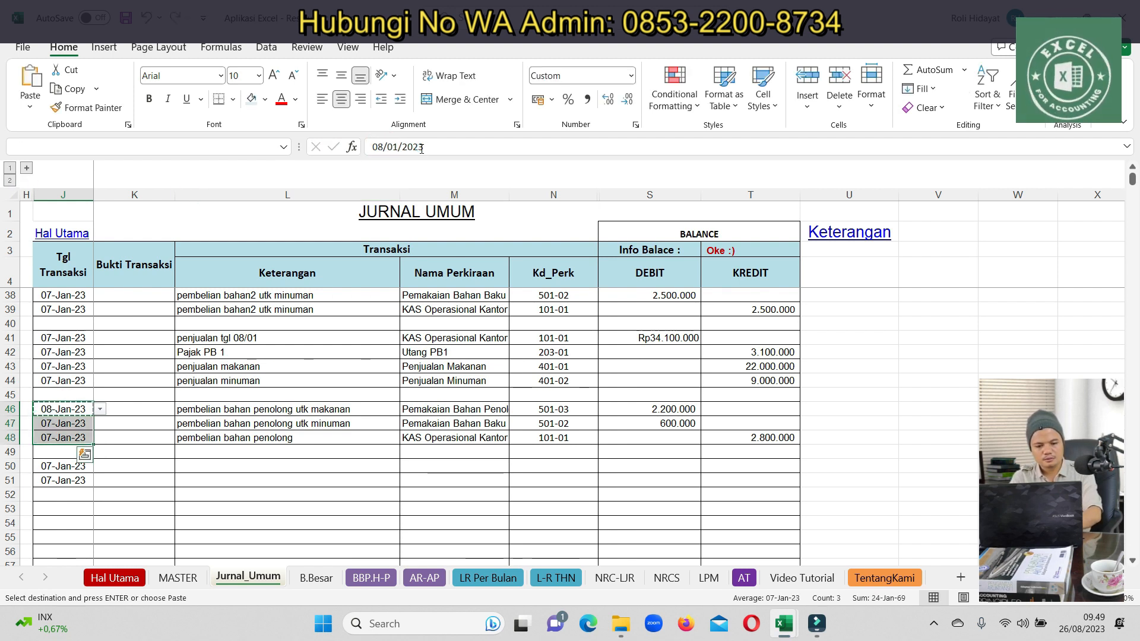
key(ctrl+v)
Paste 08-Jan-23 into the dates of rows 41–44, 38–39 and 50–51
key(Up)
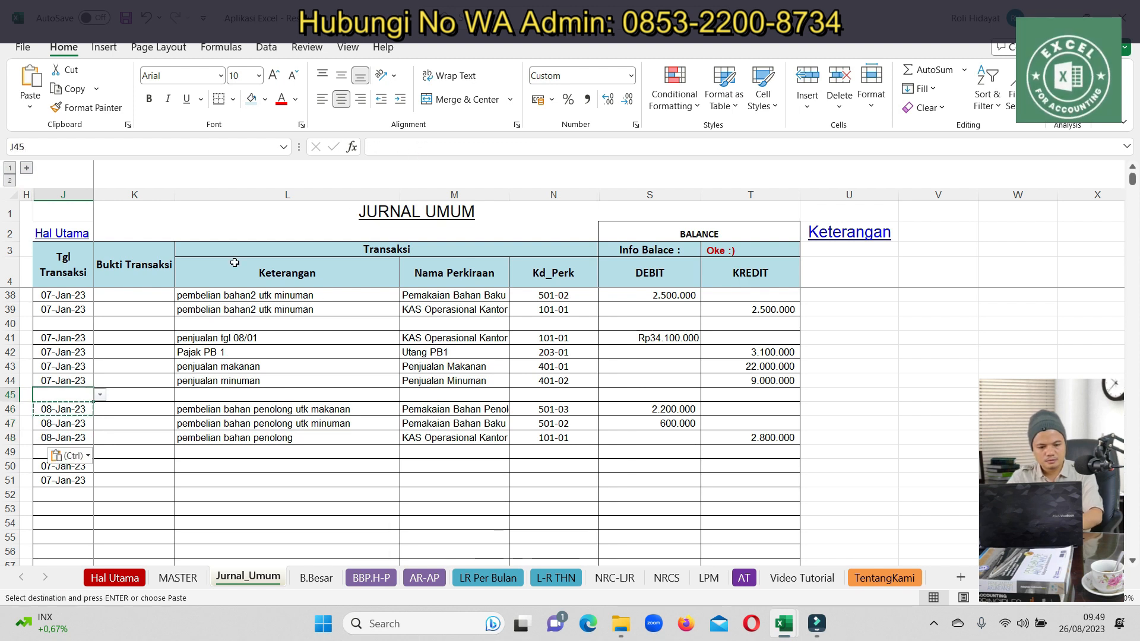
drag(65, 338, 67, 381)
key(ctrl+v)
drag(79, 295, 77, 309)
key(ctrl+v)
drag(53, 467, 59, 481)
key(ctrl+v)
click(74, 467)
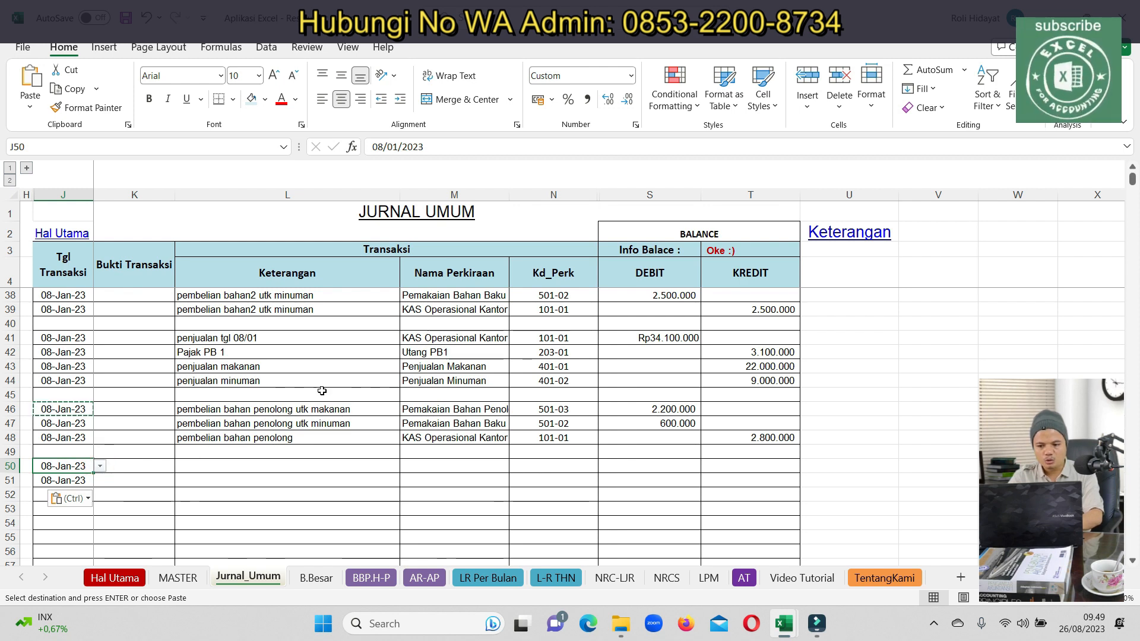
Review the 08-Jan and 07-Jan entries and check the row 50 date
drag(65, 338, 727, 425)
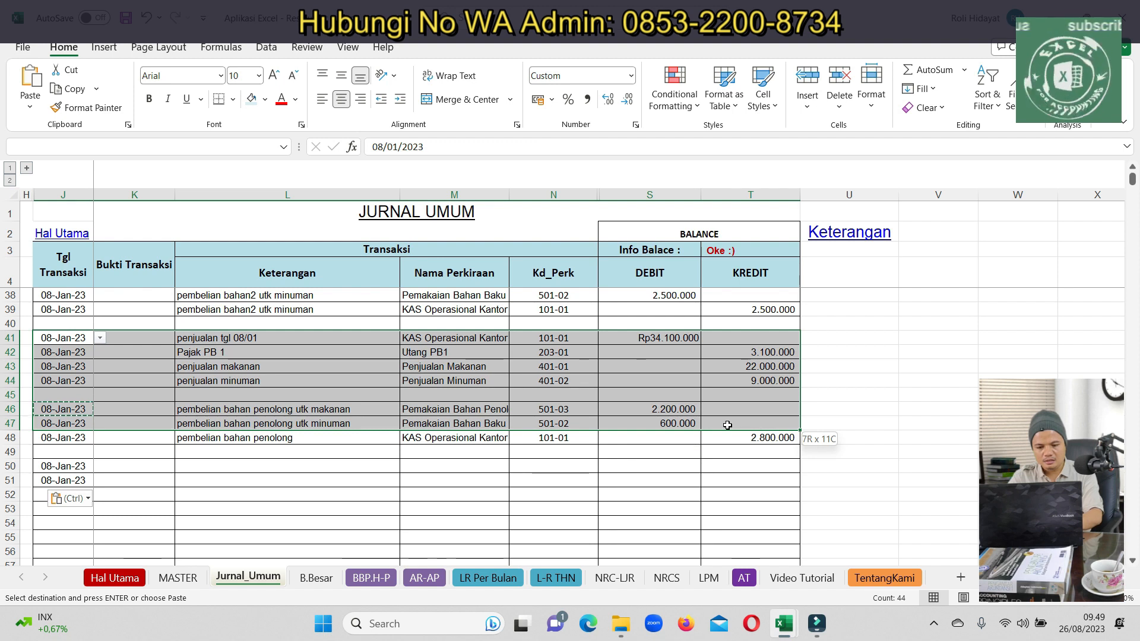
click(338, 368)
key(Up)
key(Up)
key(Up)
key(Up)
key(Up)
key(Up)
key(Up)
key(Up)
key(Up)
key(Up)
key(Up)
key(Up)
key(Up)
key(Up)
key(Down)
key(Up)
key(Left)
key(Left)
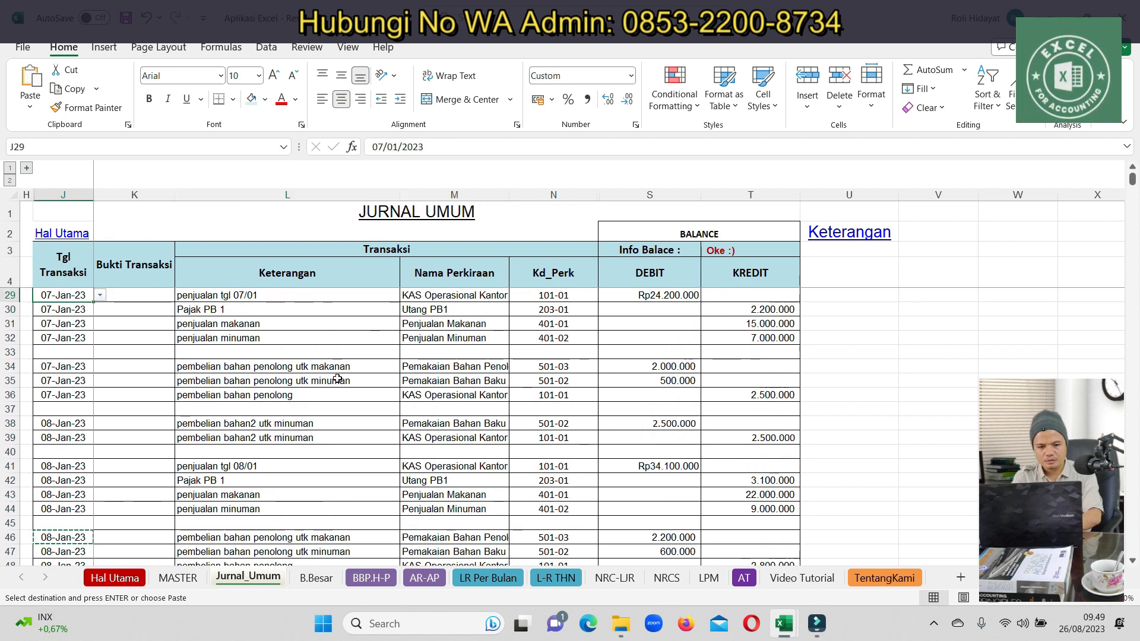
key(shift+Right)
key(shift+Right)
key(shift+Right)
key(shift+Right)
key(shift+Right)
key(Up)
key(shift+Right)
key(shift+Right)
key(Up)
key(Up)
key(Up)
key(Up)
key(Up)
key(Up)
key(Up)
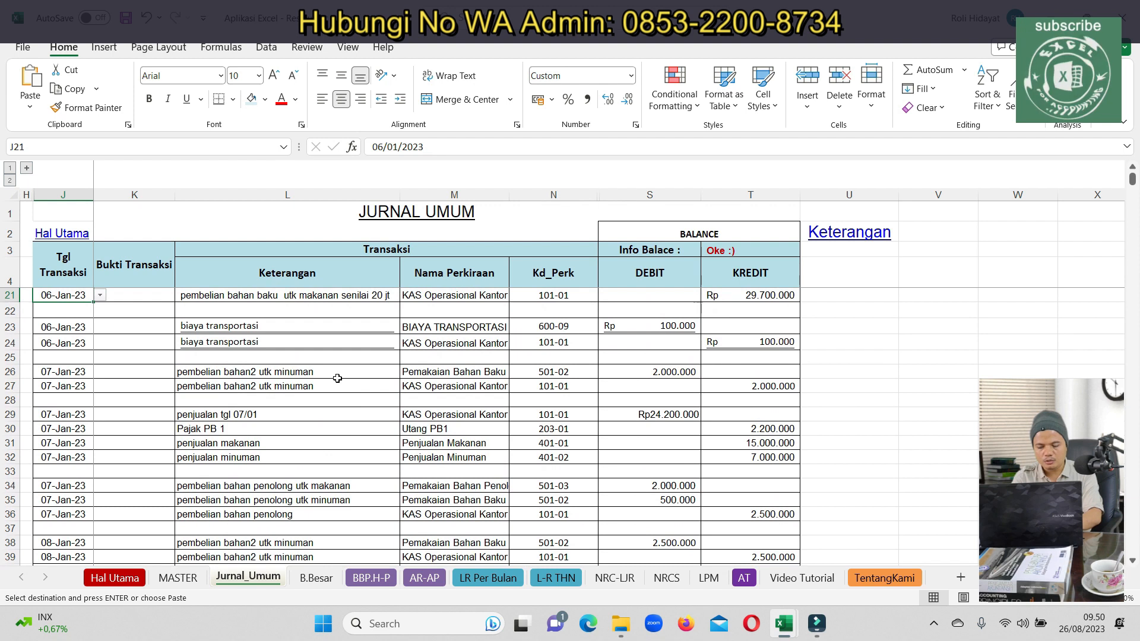
scroll(251, 454, up, 1)
scroll(239, 455, down, 10)
double_click(77, 361)
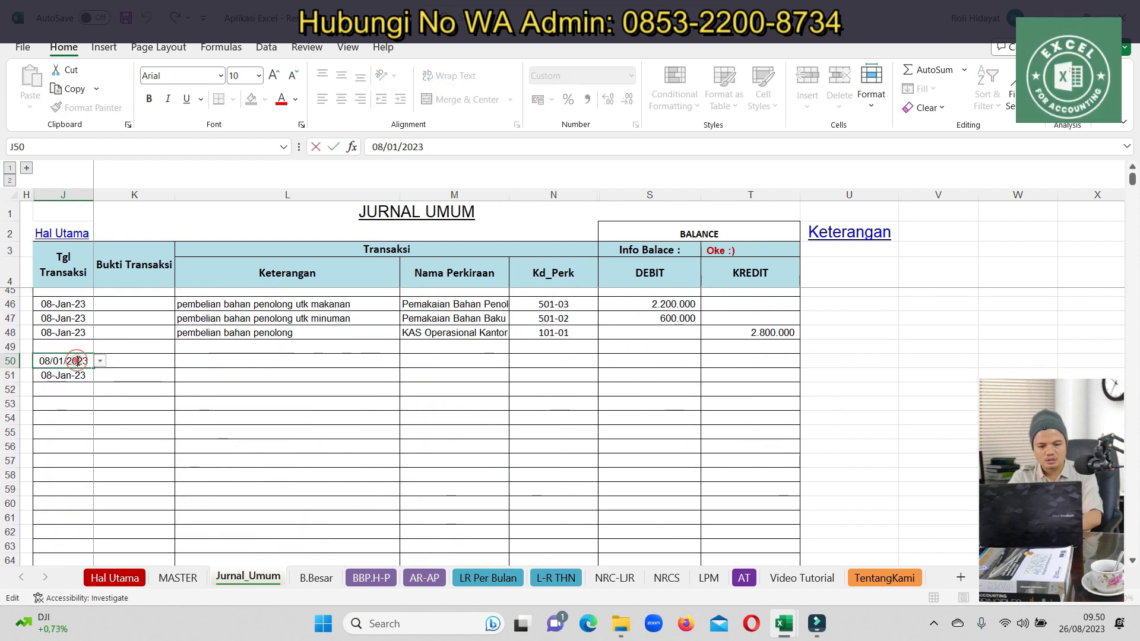
Enter descriptions bayar koki, bayar gaji barista and bayar gaji karyawan in rows 50–52
click(153, 388)
click(199, 364)
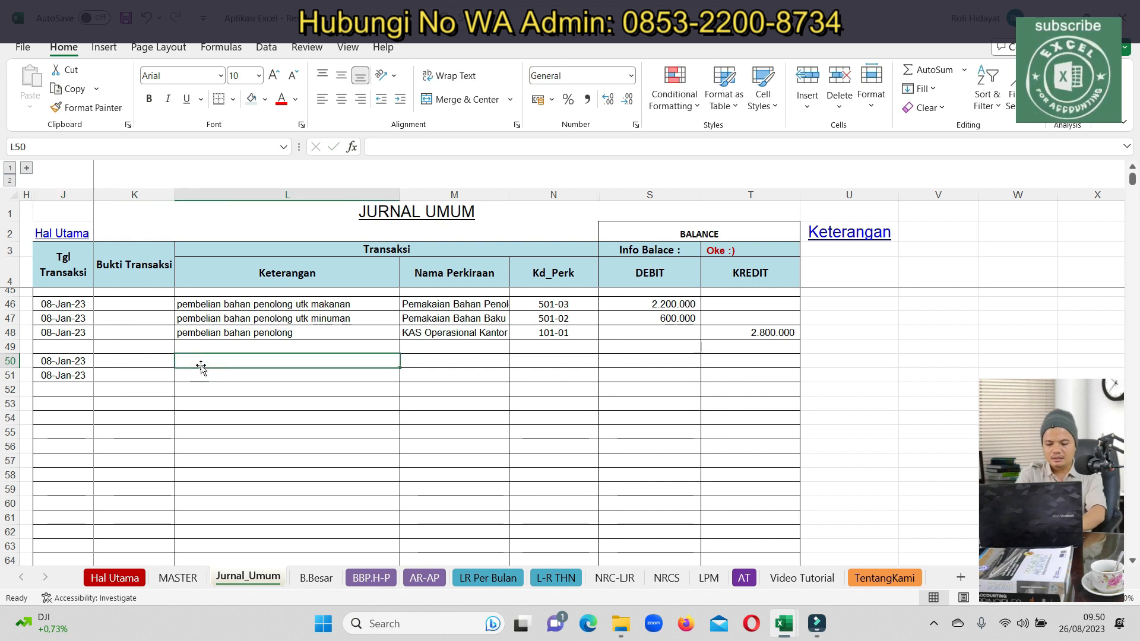
text(bayar)
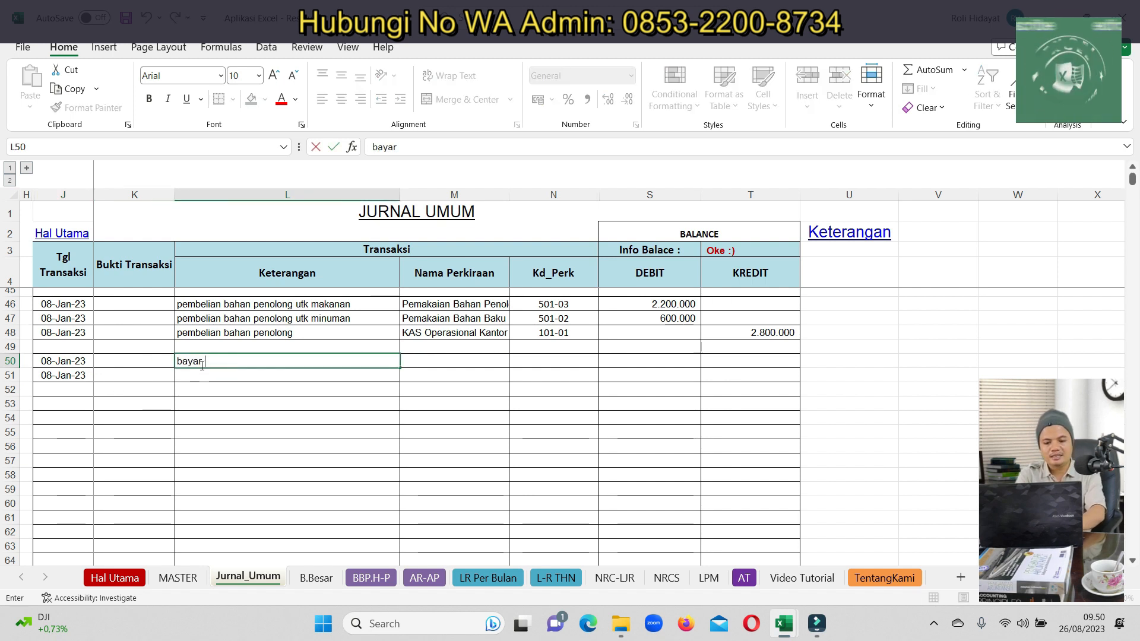
text( gaji kopi)
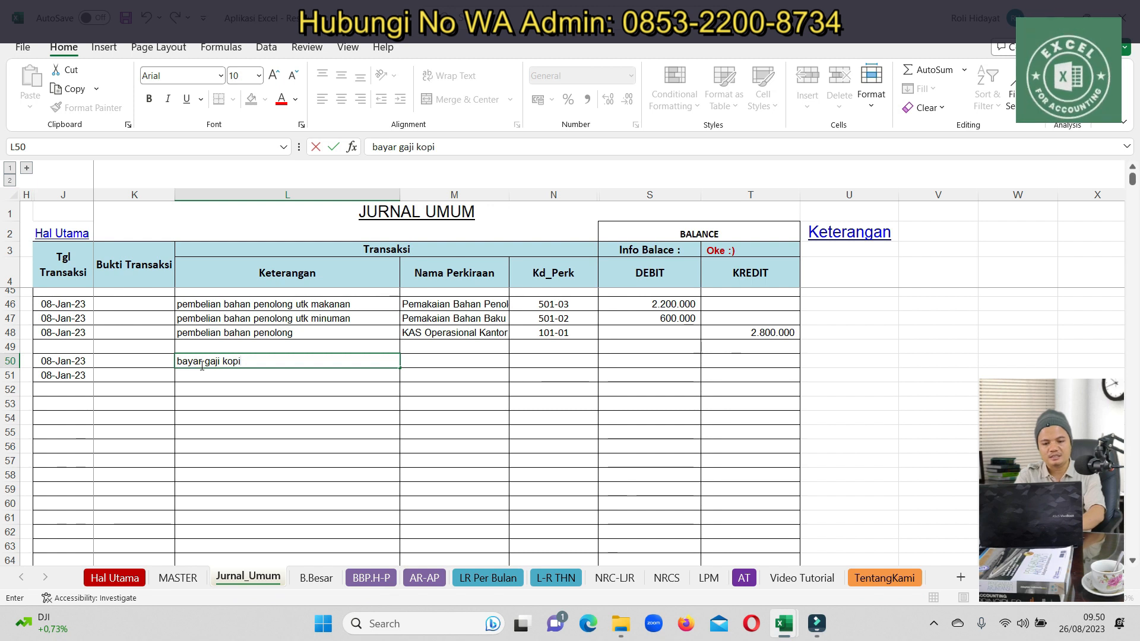
key(Return)
click(202, 361)
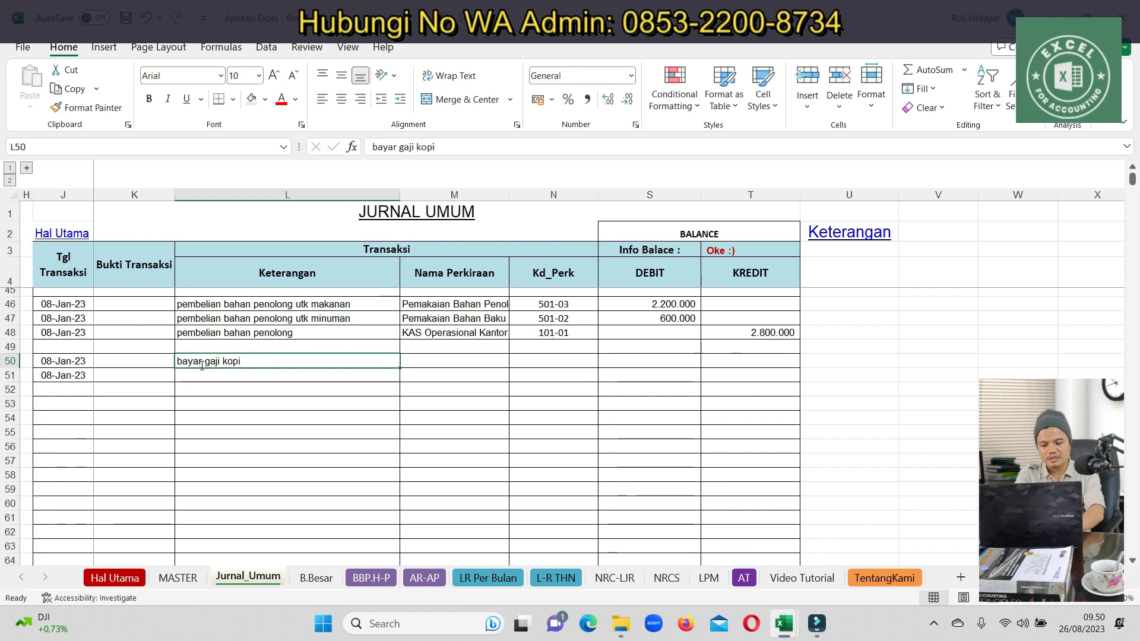
text(bayar kok)
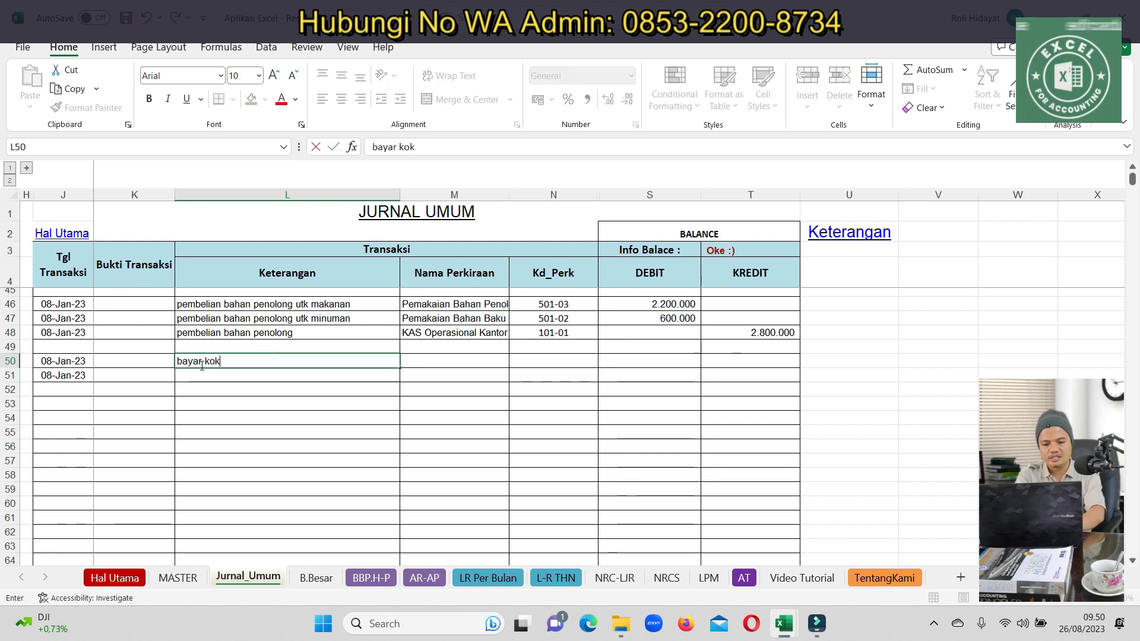
text(i)
key(Return)
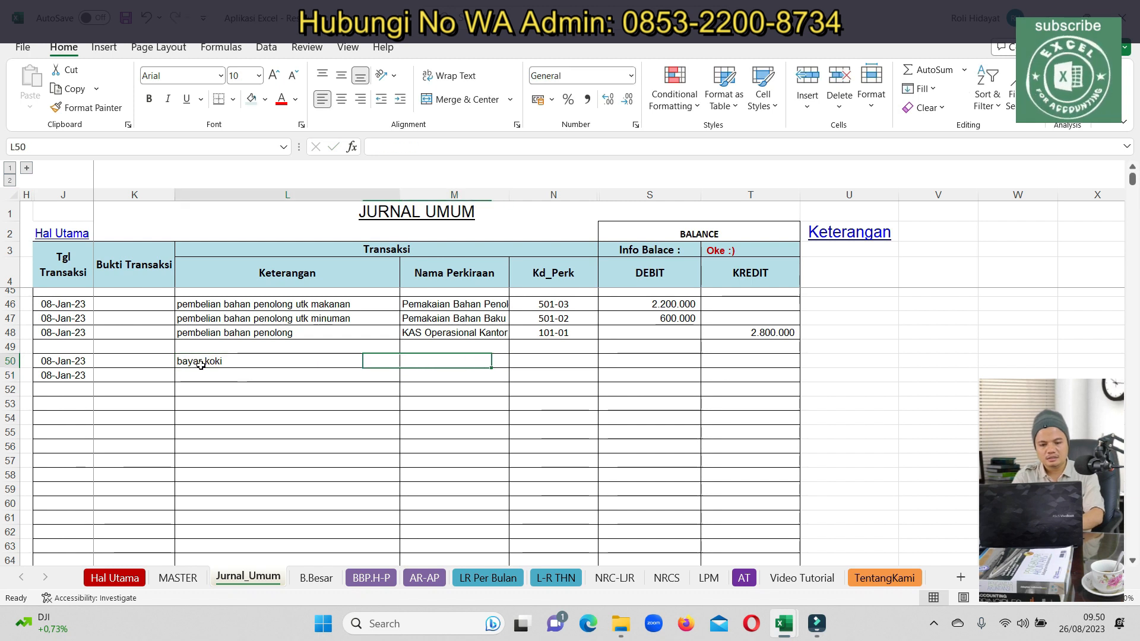
text(bayar g)
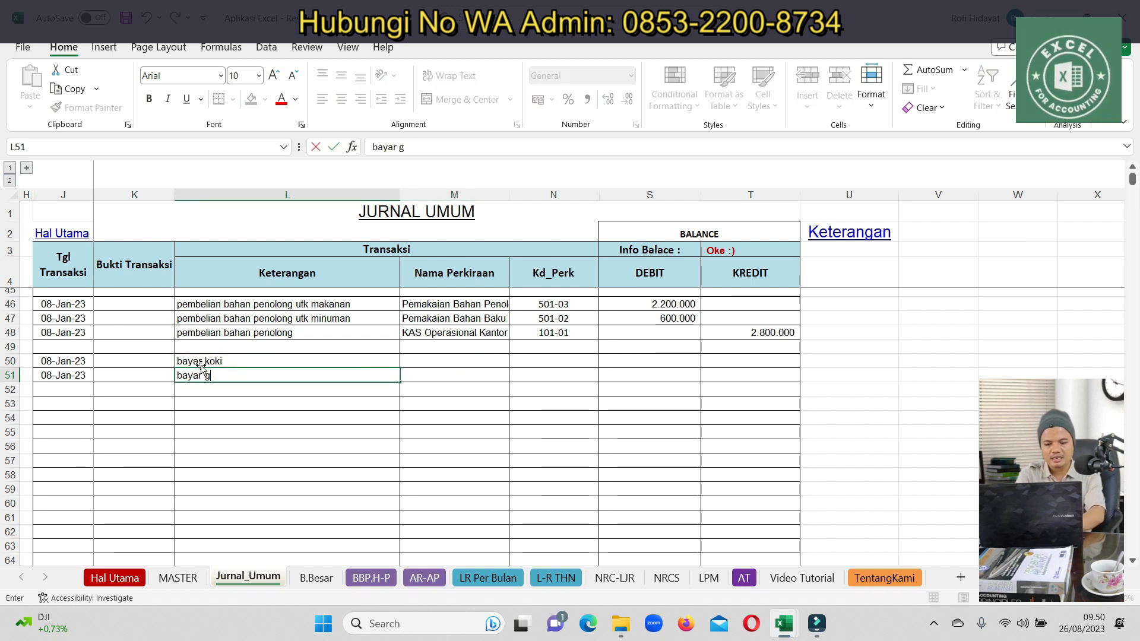
text(aji barista)
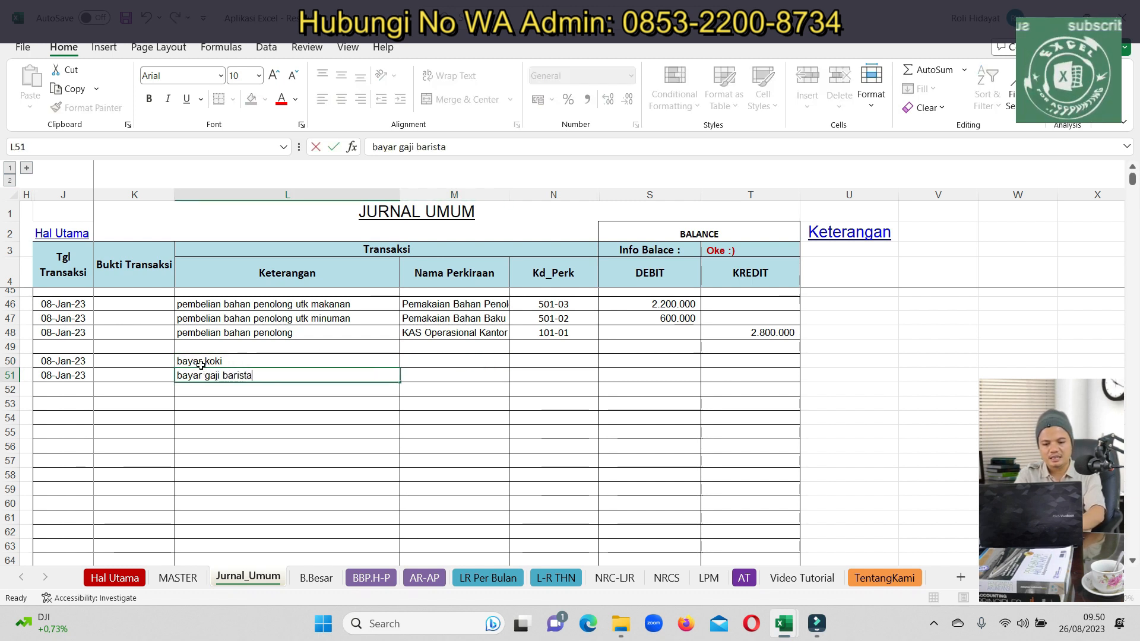
key(Return)
text(bayar gaji karyawan)
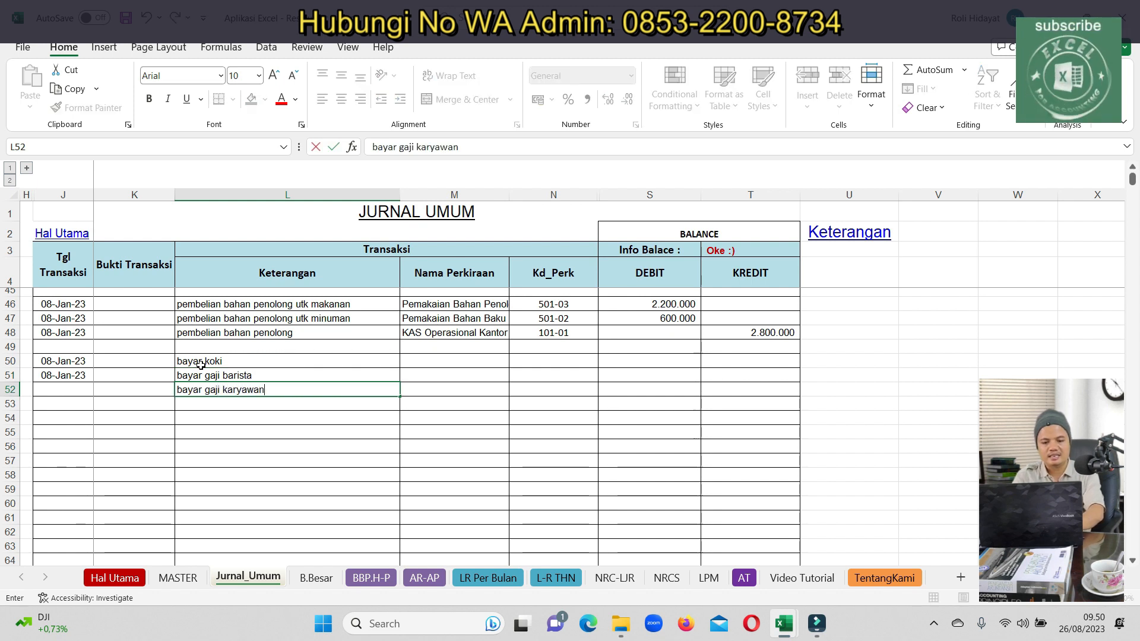
key(Return)
Fill the 08-Jan-23 date down through rows 52–55
click(82, 375)
key(ctrl+c)
click(66, 391)
key(ctrl+v)
drag(67, 363, 64, 390)
key(ctrl+c)
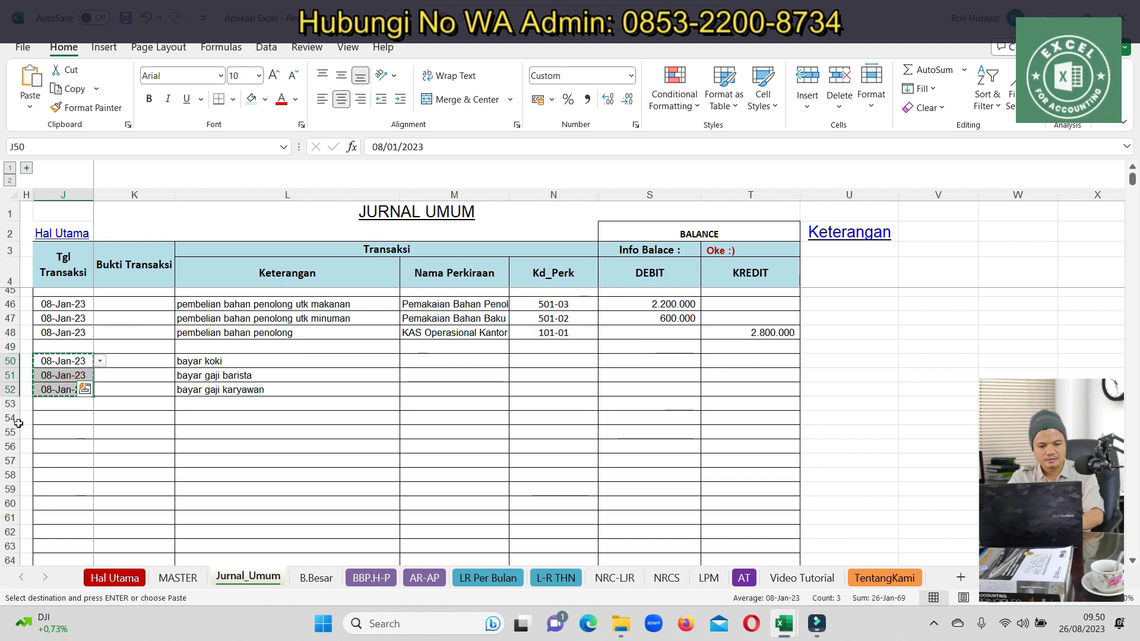
click(45, 403)
key(ctrl+v)
Copy the three salary descriptions into rows 53–55
drag(237, 361, 220, 390)
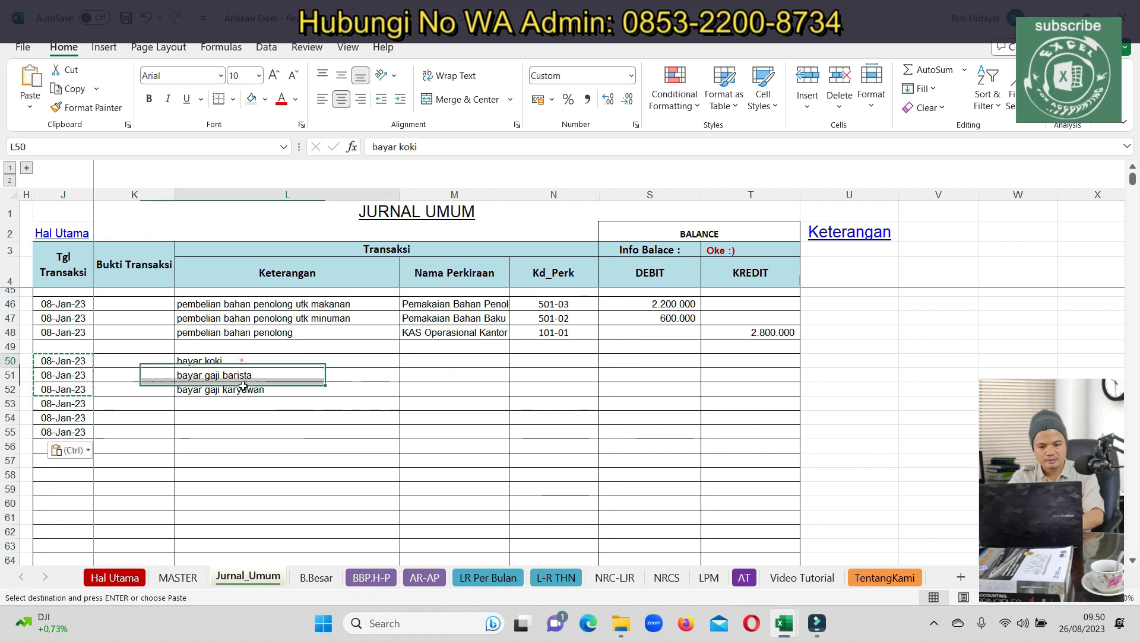
key(ctrl+c)
click(202, 405)
key(ctrl+v)
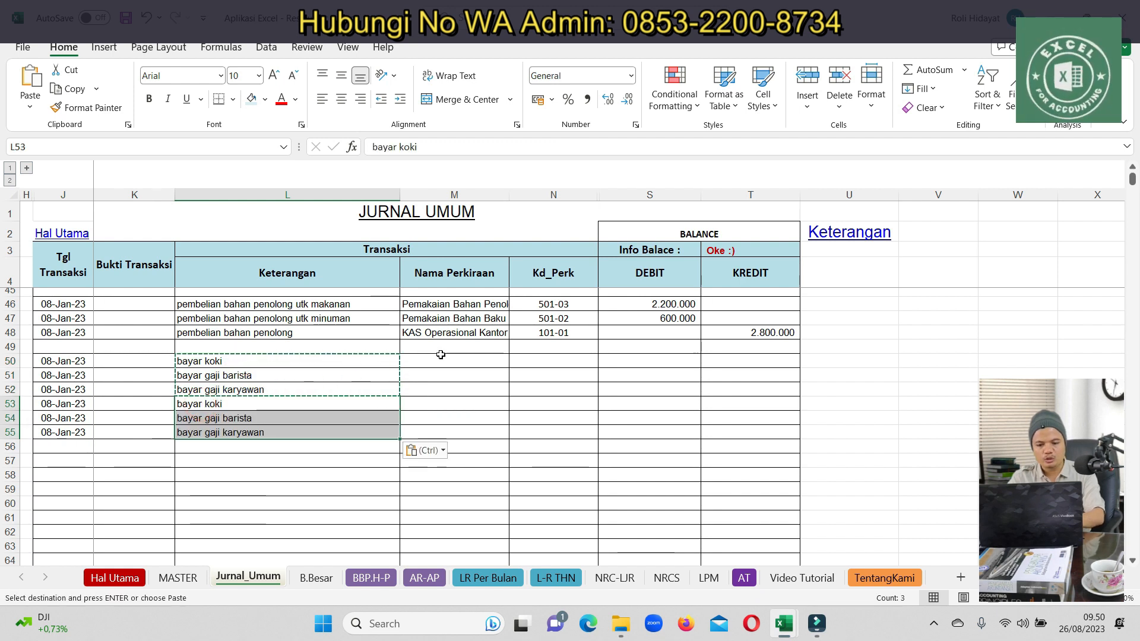
click(441, 350)
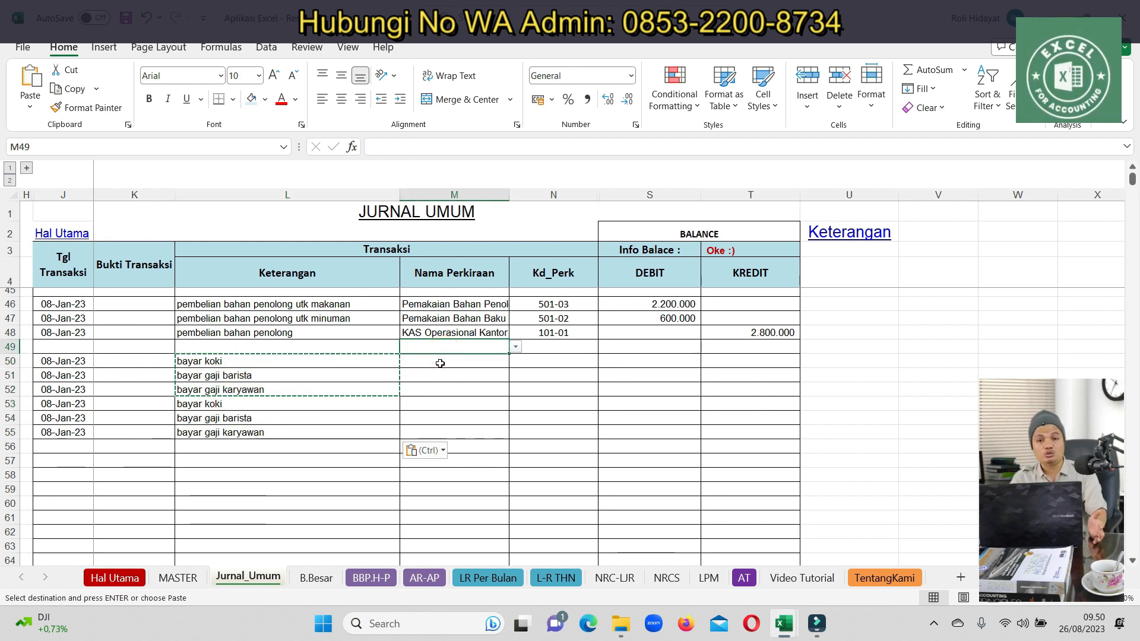
click(440, 364)
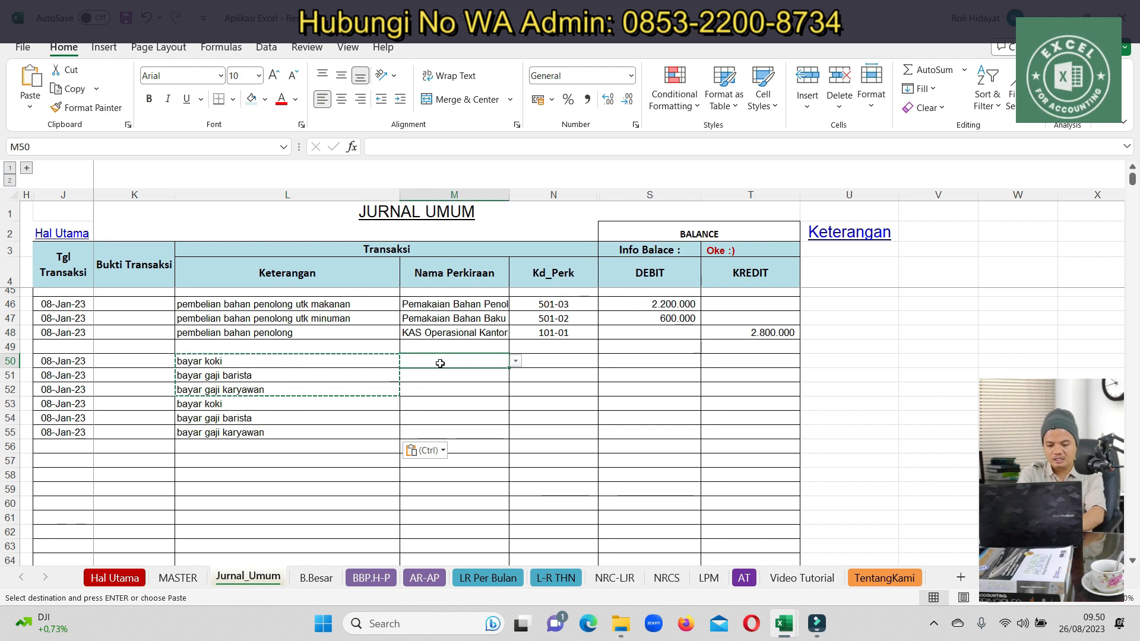
Set the row 50–52 accounts to Gaji Koki, Gaji Barista and BIAYA GAJI
text(ko)
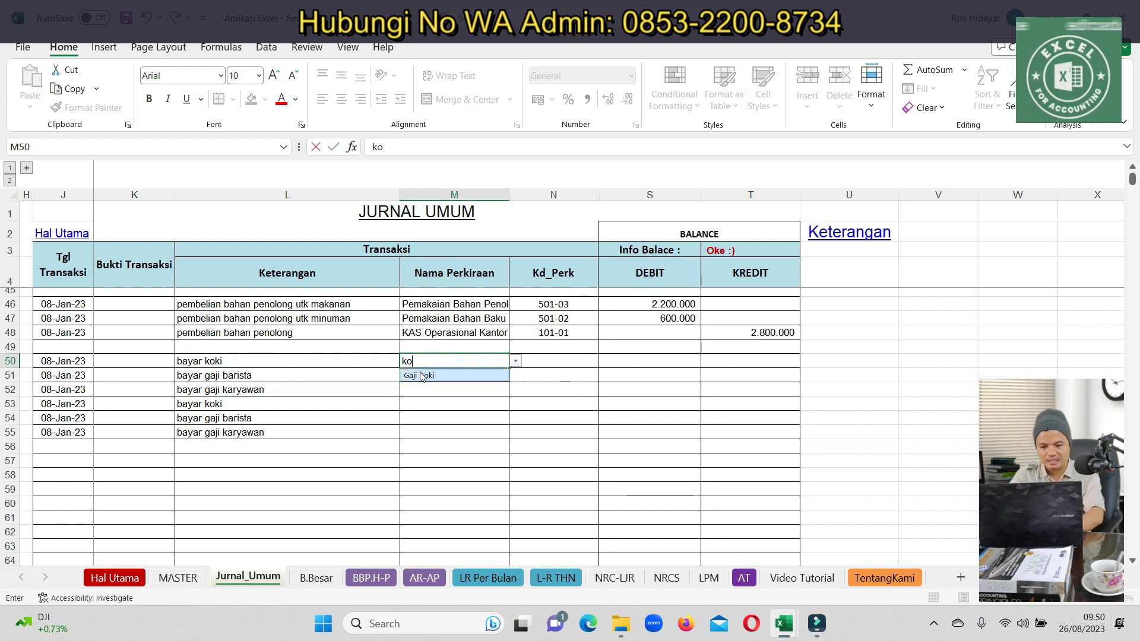
click(421, 376)
click(417, 378)
text(ba)
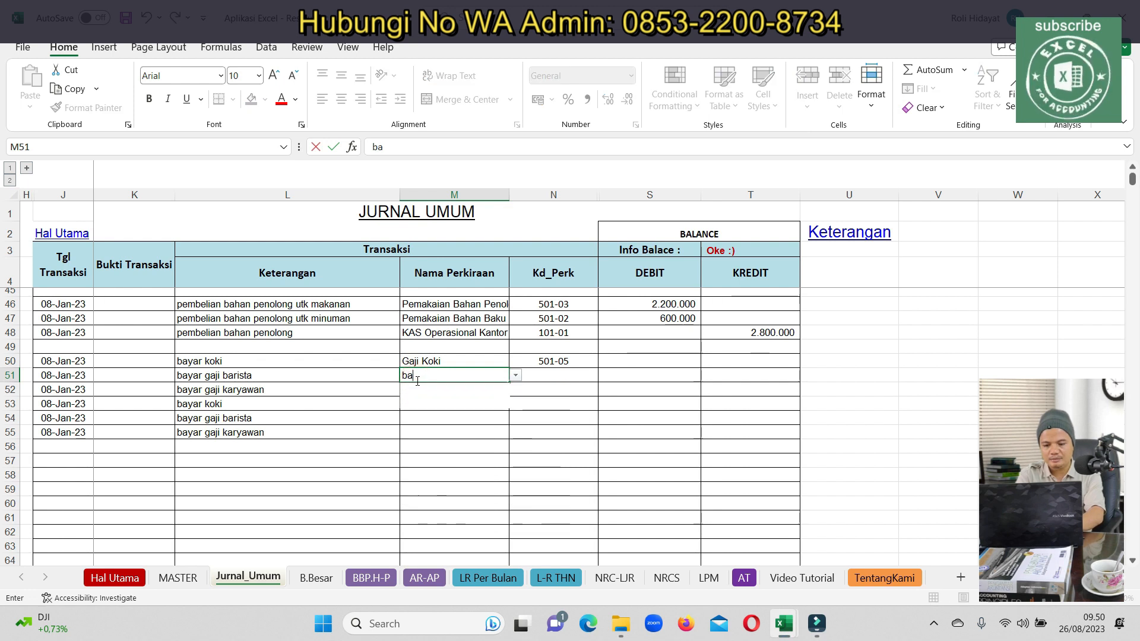
text(ri)
click(420, 390)
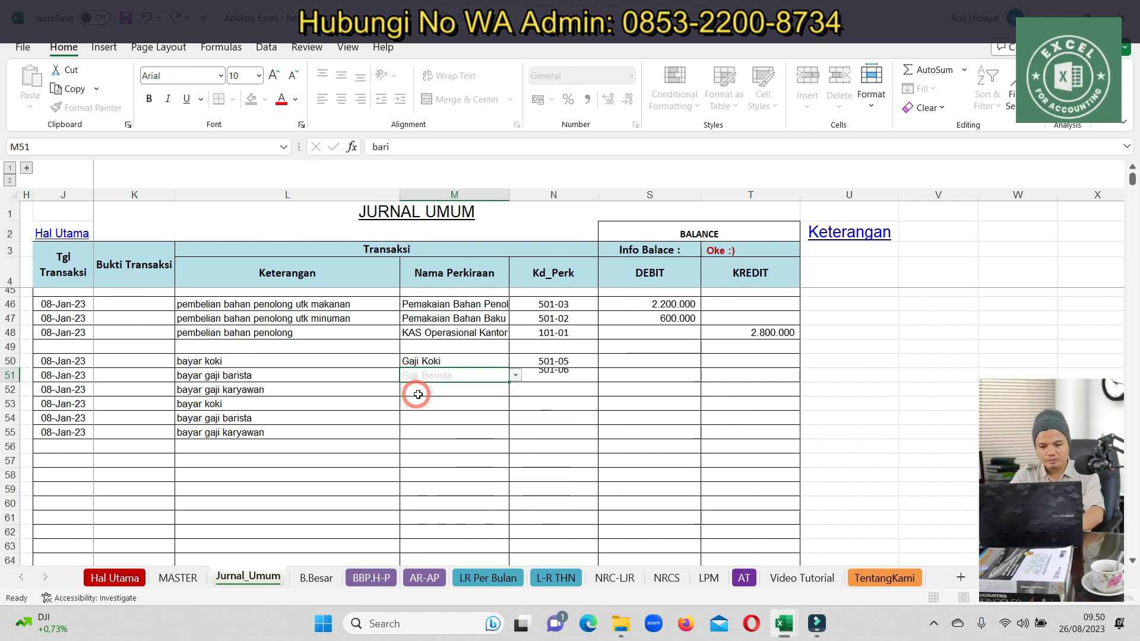
click(423, 393)
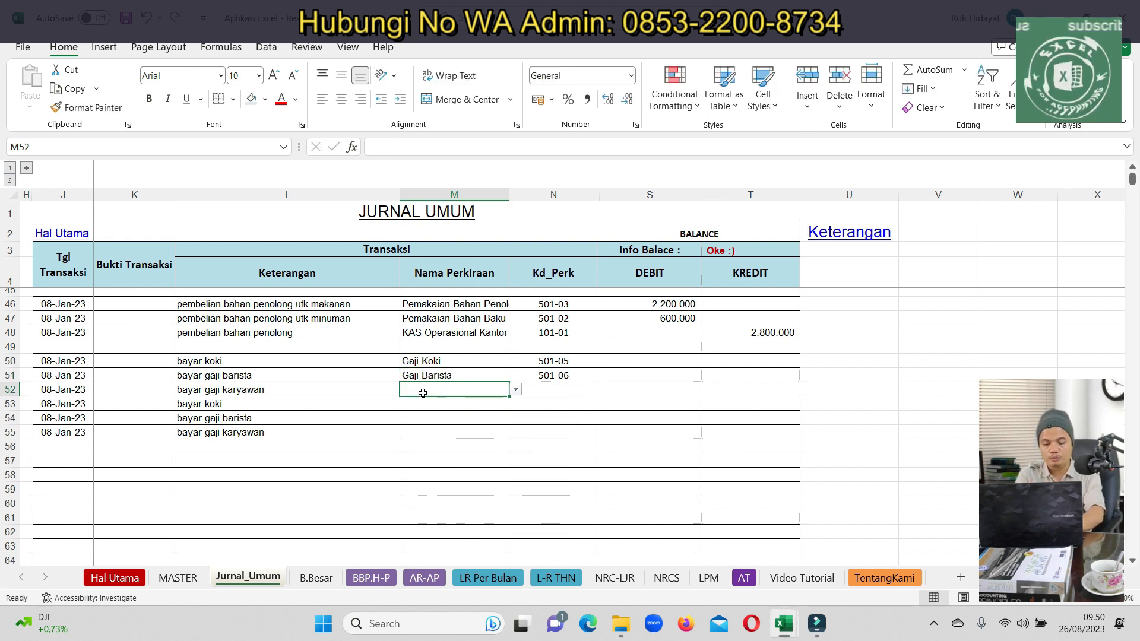
text(gaji)
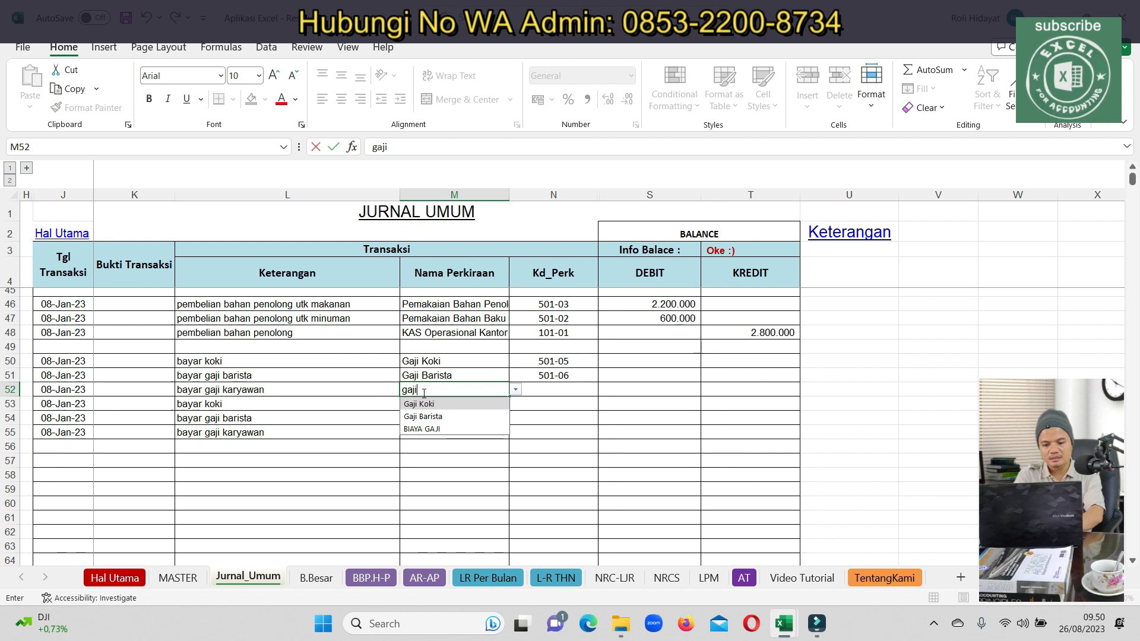
click(438, 432)
Set BANK Mandiri as the account for rows 53, 54 and 55
click(435, 407)
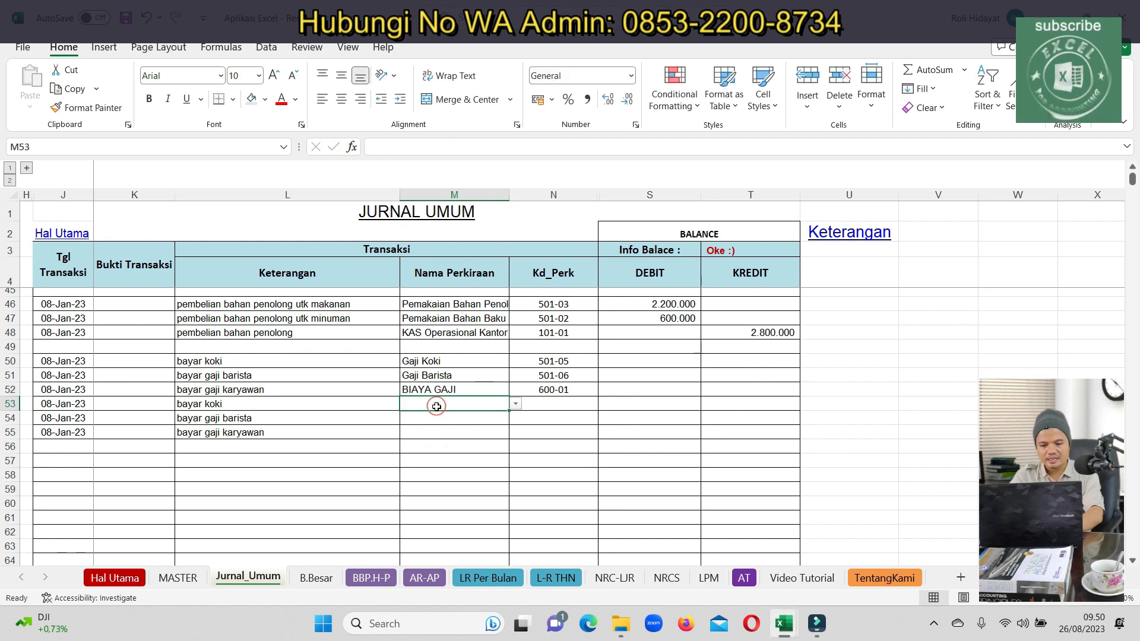
click(466, 333)
click(445, 401)
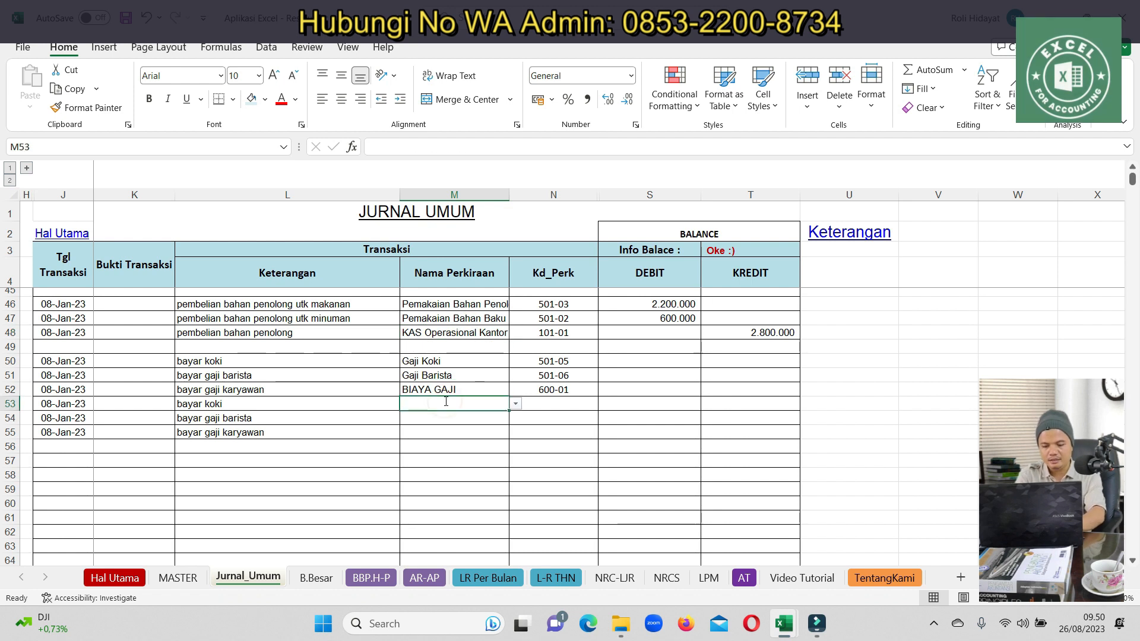
text(man)
click(413, 421)
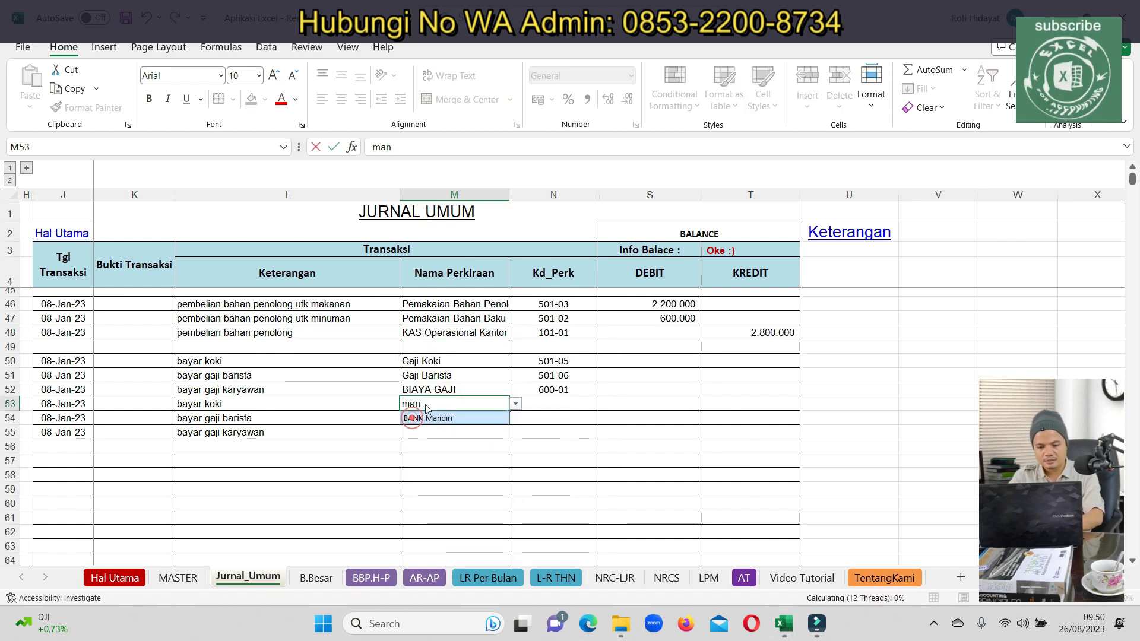
click(426, 402)
key(ctrl+c)
drag(427, 418, 432, 432)
key(ctrl+v)
click(637, 359)
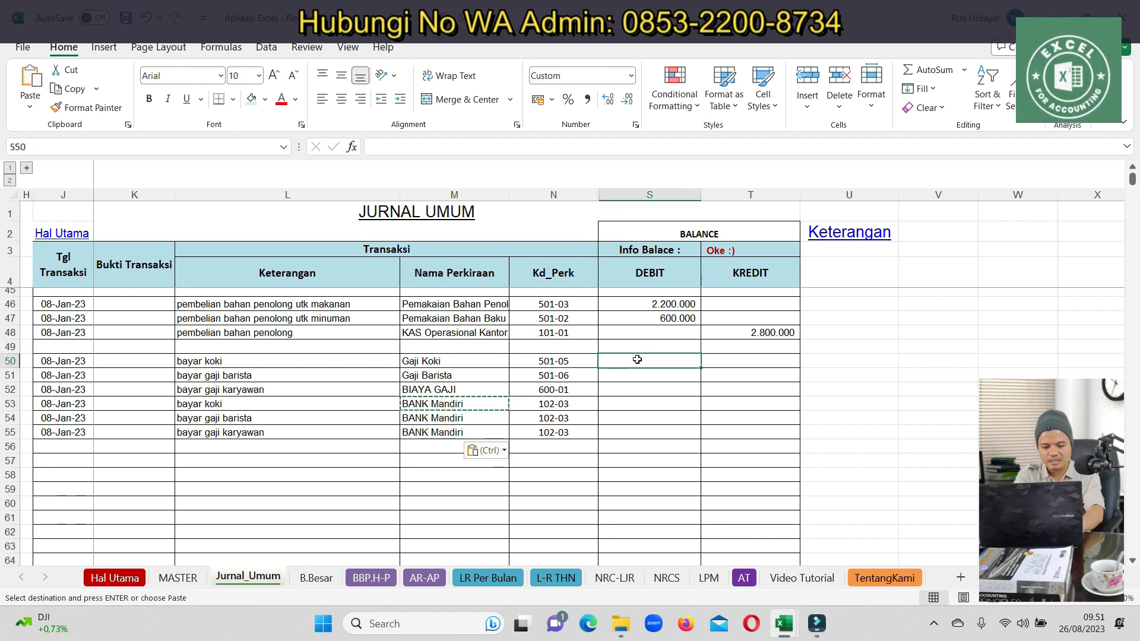
Enter salary debits 4.000.000, 2.000.000 and 3.000.000 in rows 50–52
text(4000000)
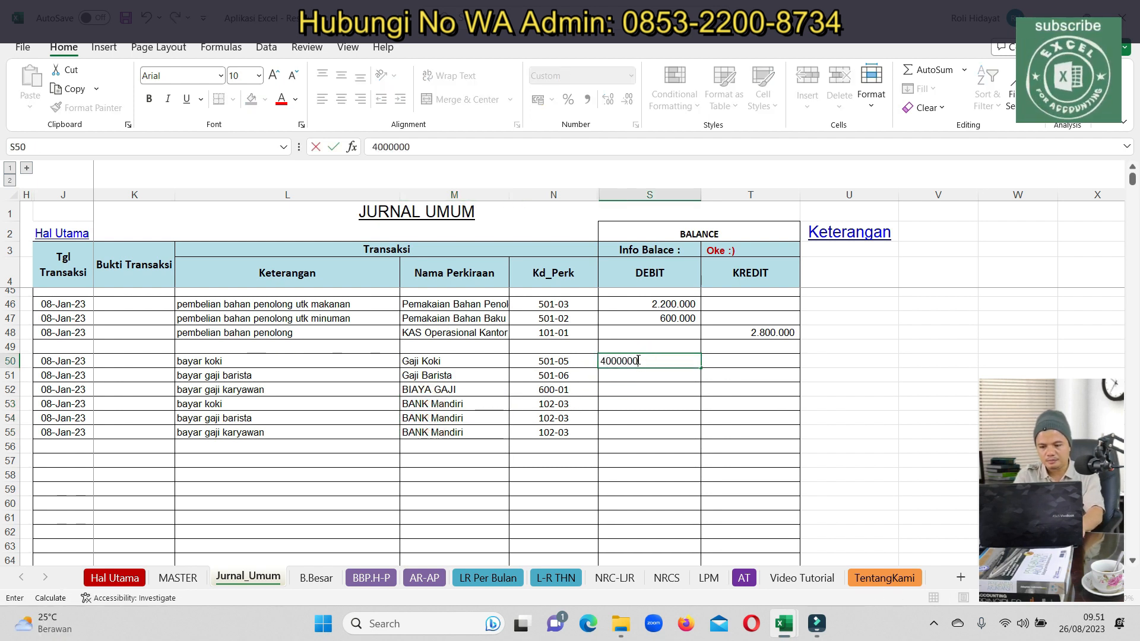
key(Return)
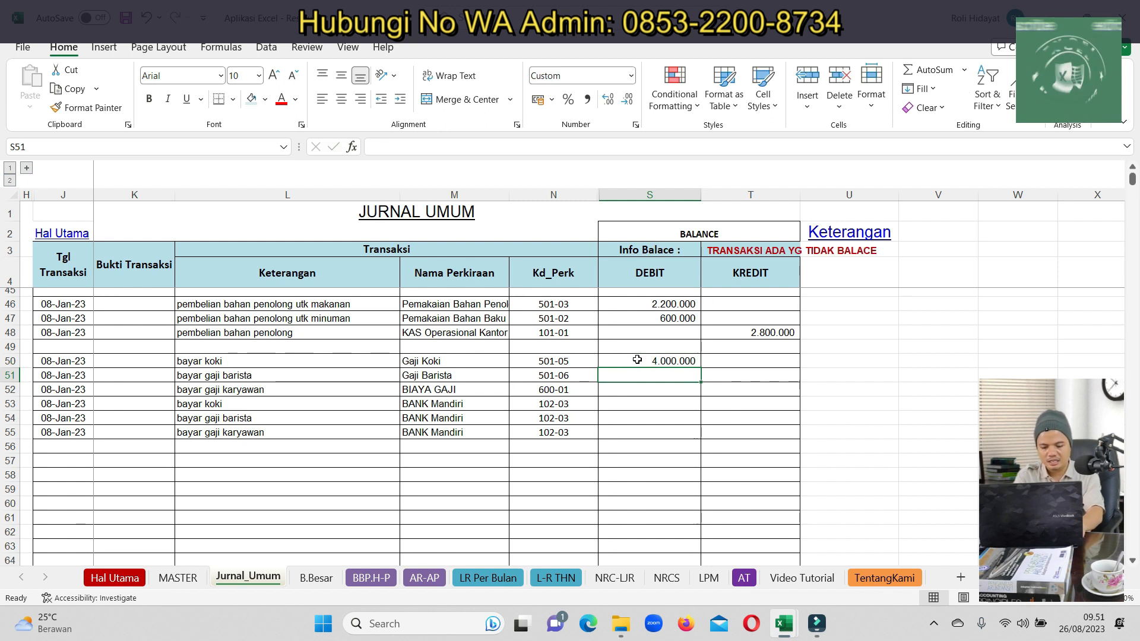
text(2000000)
key(Return)
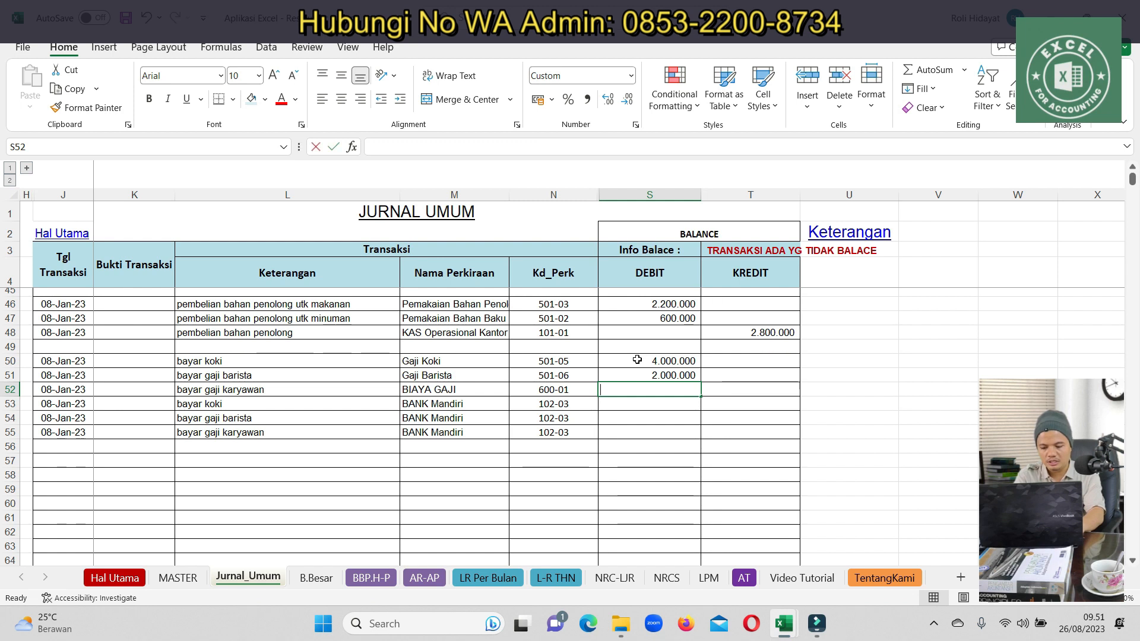
text(3000000)
key(Return)
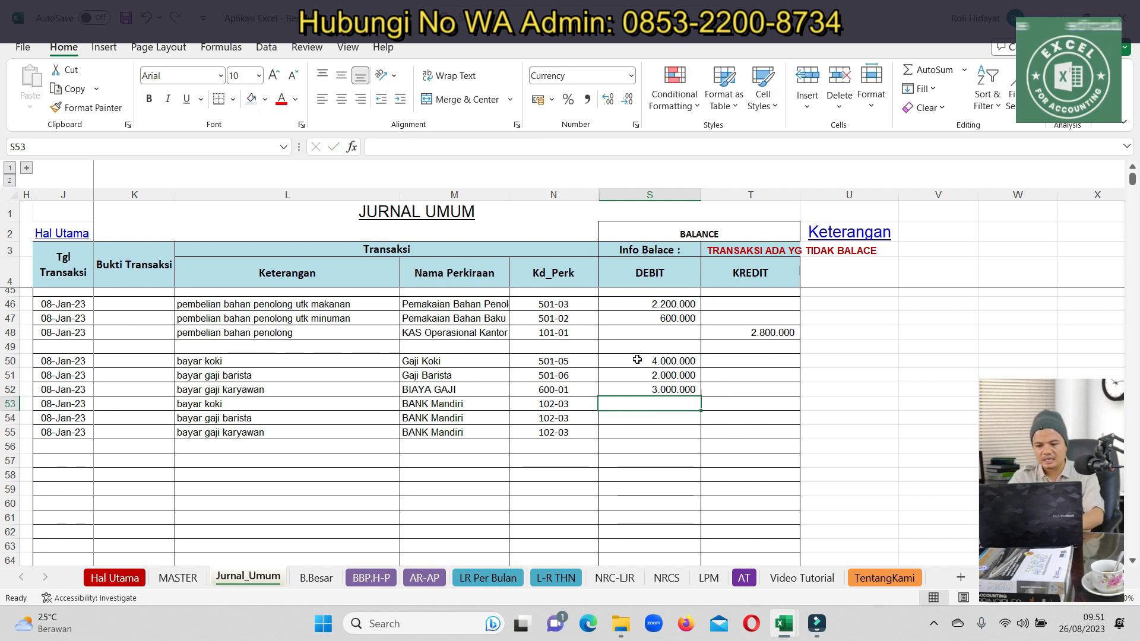
Copy the three amounts as BANK Mandiri credits in rows 53–55
drag(648, 364, 651, 389)
key(ctrl+c)
click(751, 404)
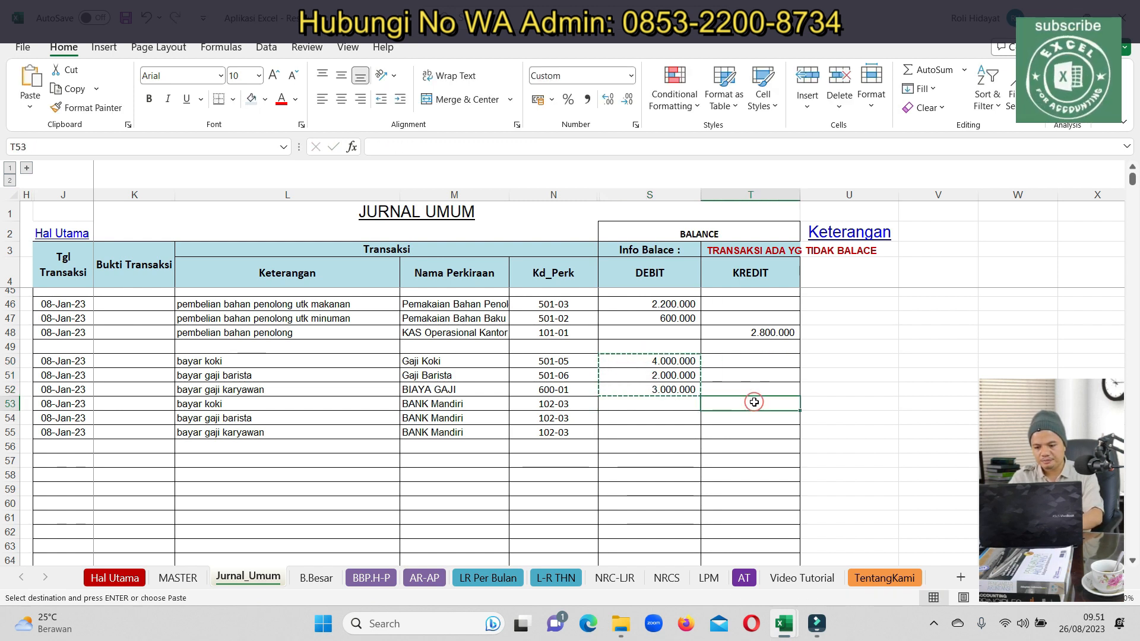
key(ctrl+v)
Copy the 08-Jan-23 dates into rows 57 and 58
drag(64, 418, 70, 432)
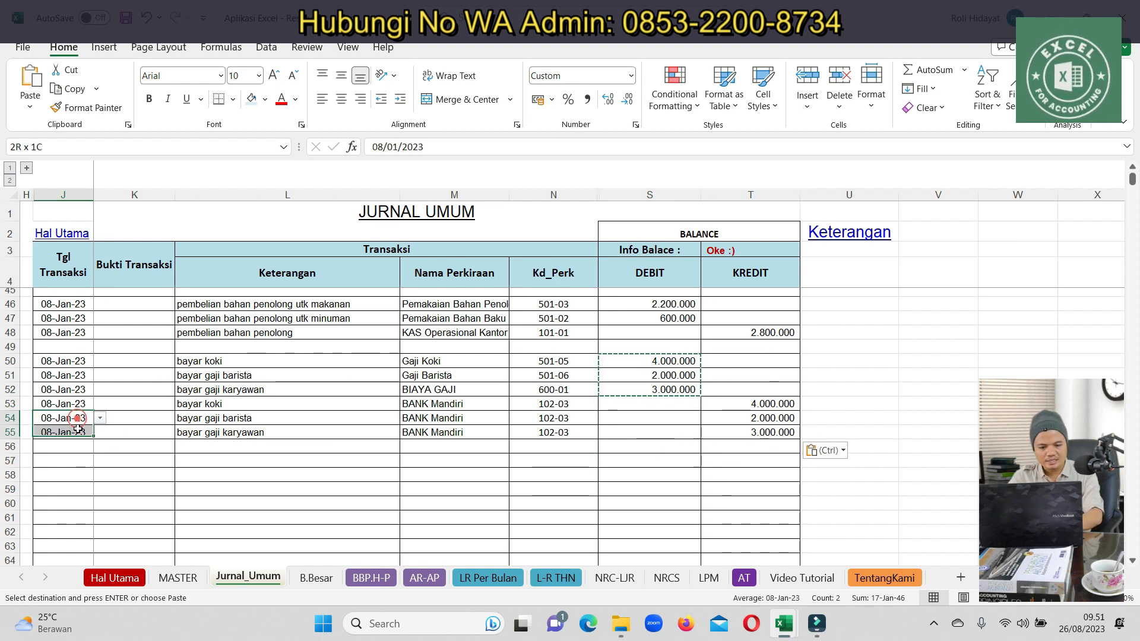
key(ctrl+c)
click(63, 461)
key(ctrl+v)
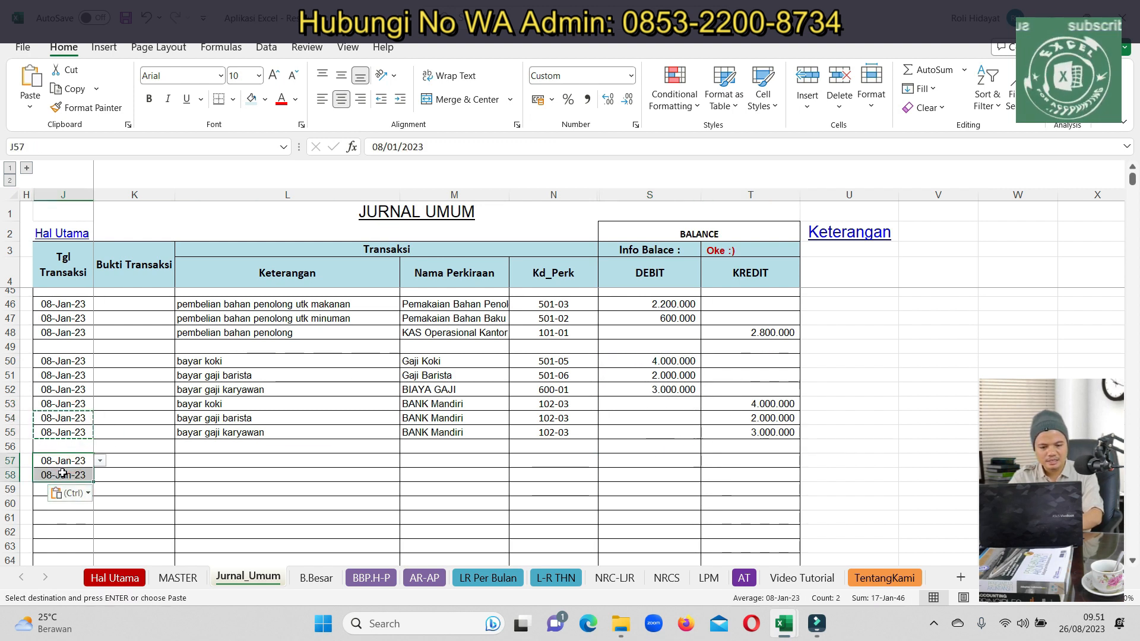
Enter the date 31-Jan-23 in J57
click(62, 473)
click(64, 460)
click(101, 460)
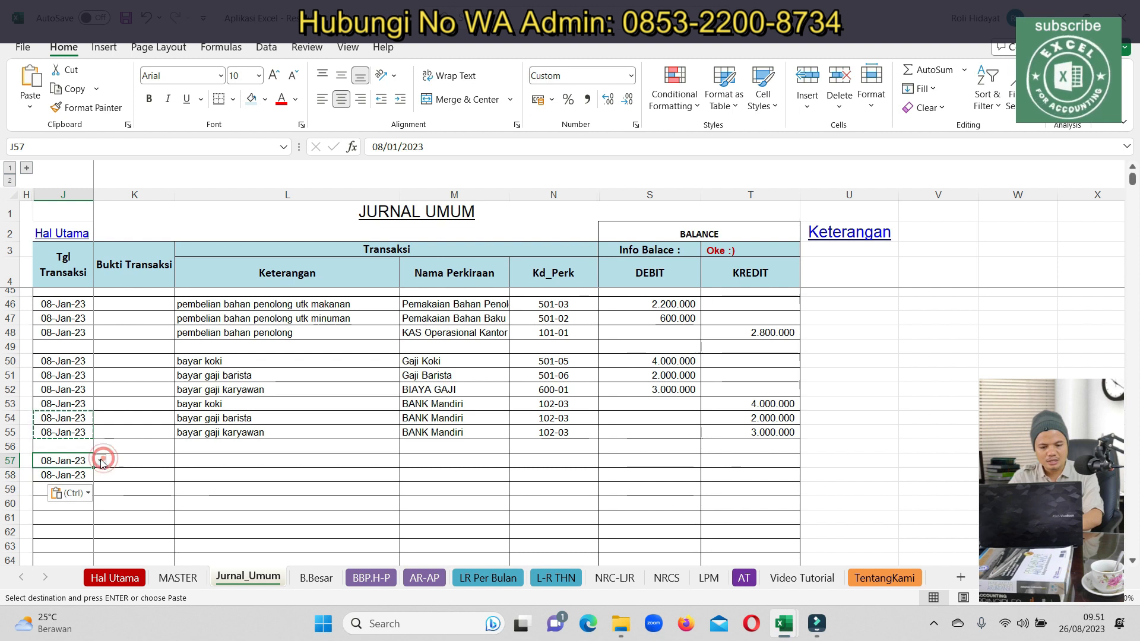
scroll(69, 455, down, 3)
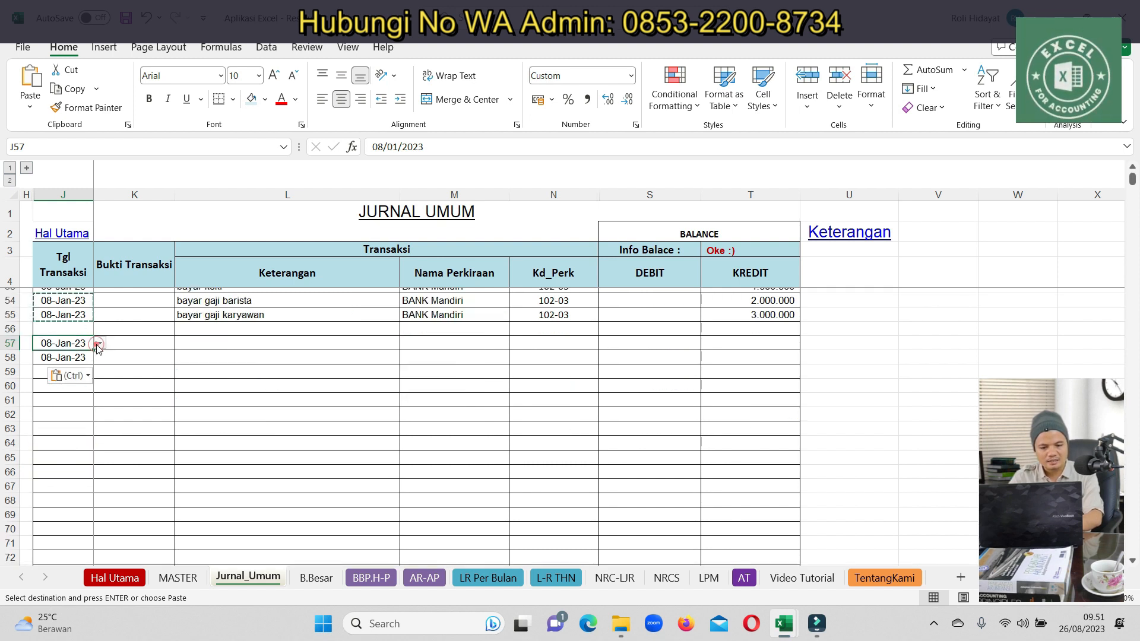
text(31/01/20)
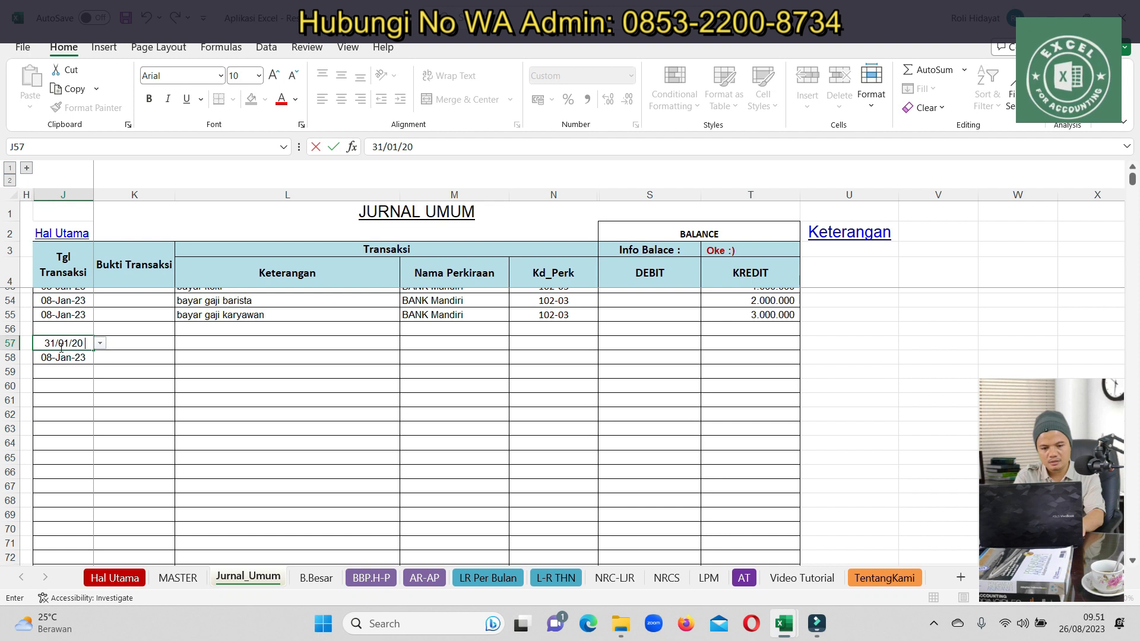
key(Return)
Copy 31-Jan-23 into J58, then switch to the stock-card workbook's TRANSAKSI sheet
click(61, 344)
key(ctrl+c)
click(56, 352)
drag(57, 352, 62, 355)
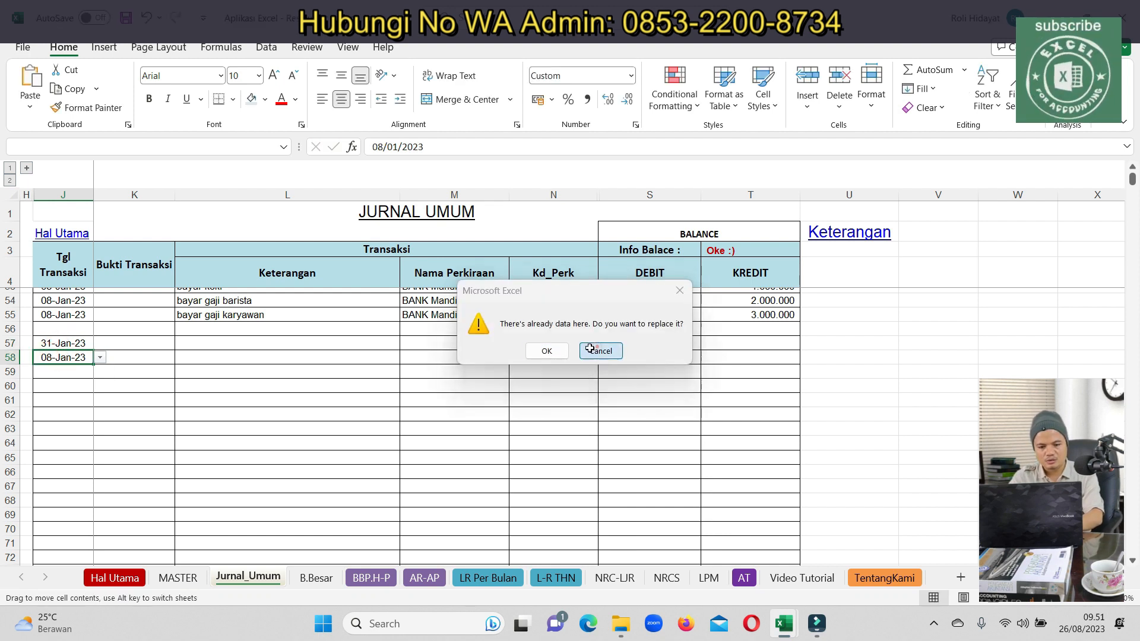
click(599, 351)
key(ctrl+c)
click(60, 358)
key(ctrl+v)
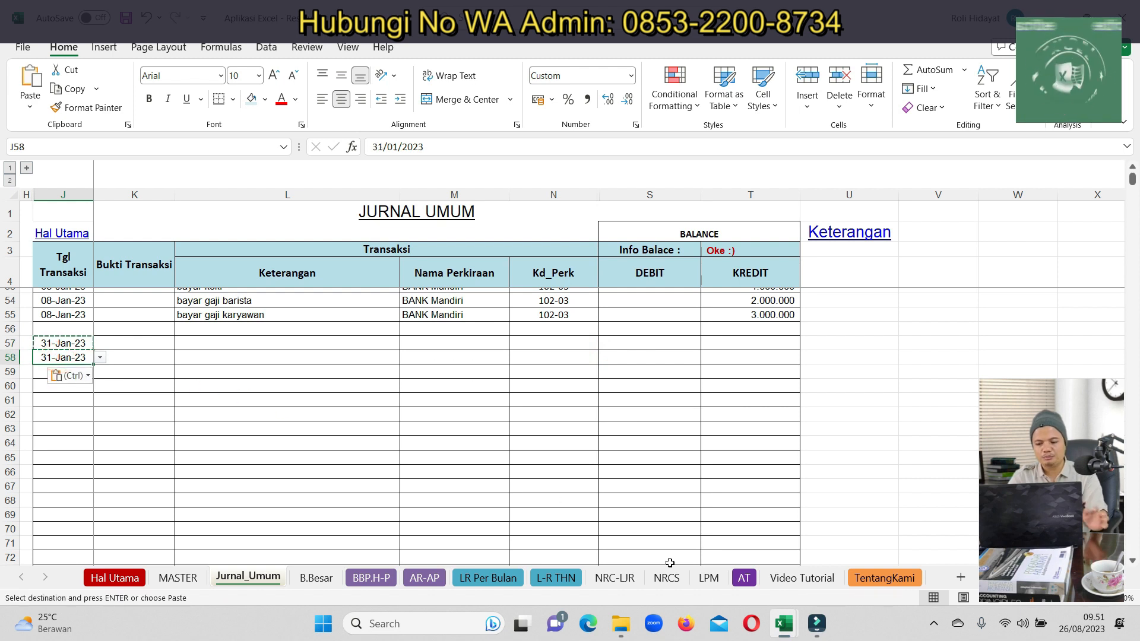
mouse_move(784, 624)
key(ctrl+shift+Down)
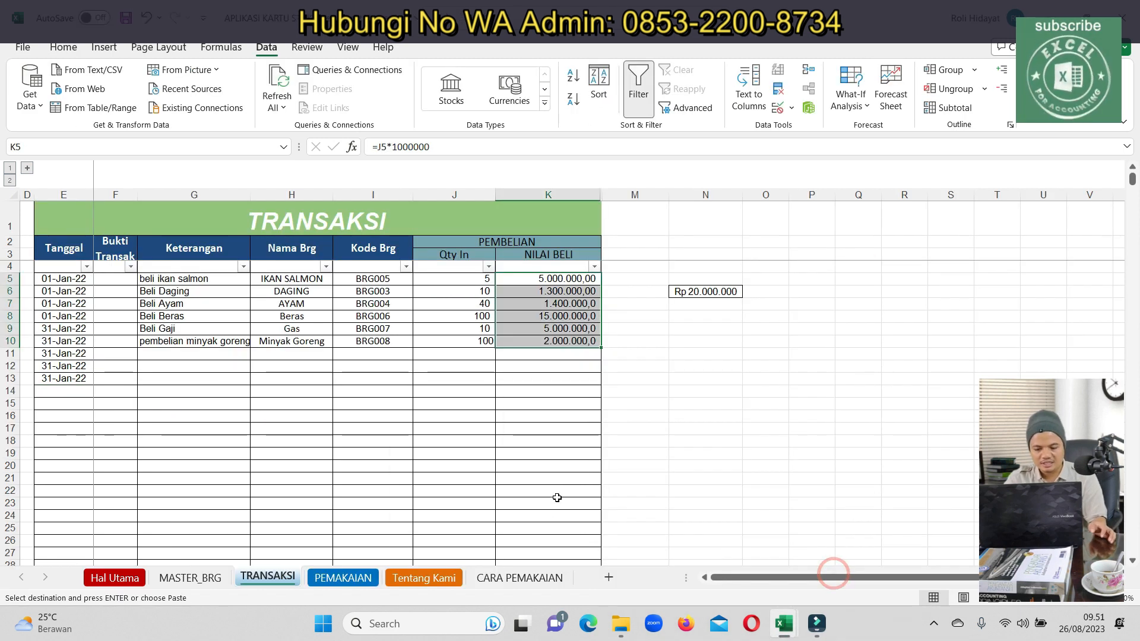
On PEMAKAIAN, record stock-opname counts DAGING 1, AYAM 1, IKAN SALMON 0
click(343, 578)
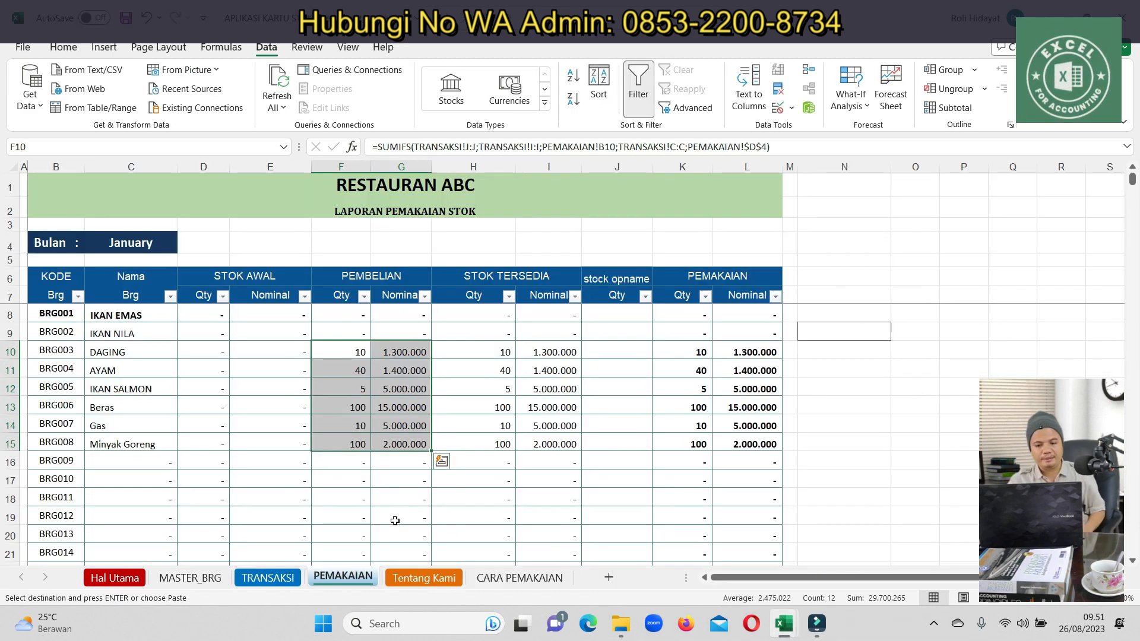
click(614, 360)
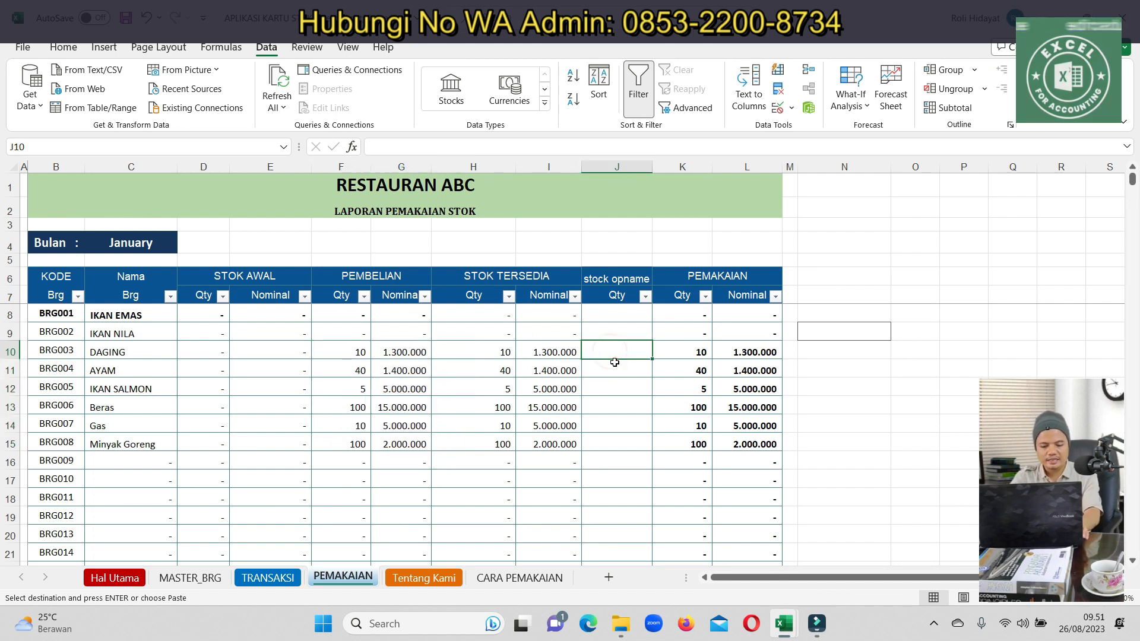
text(1)
key(Return)
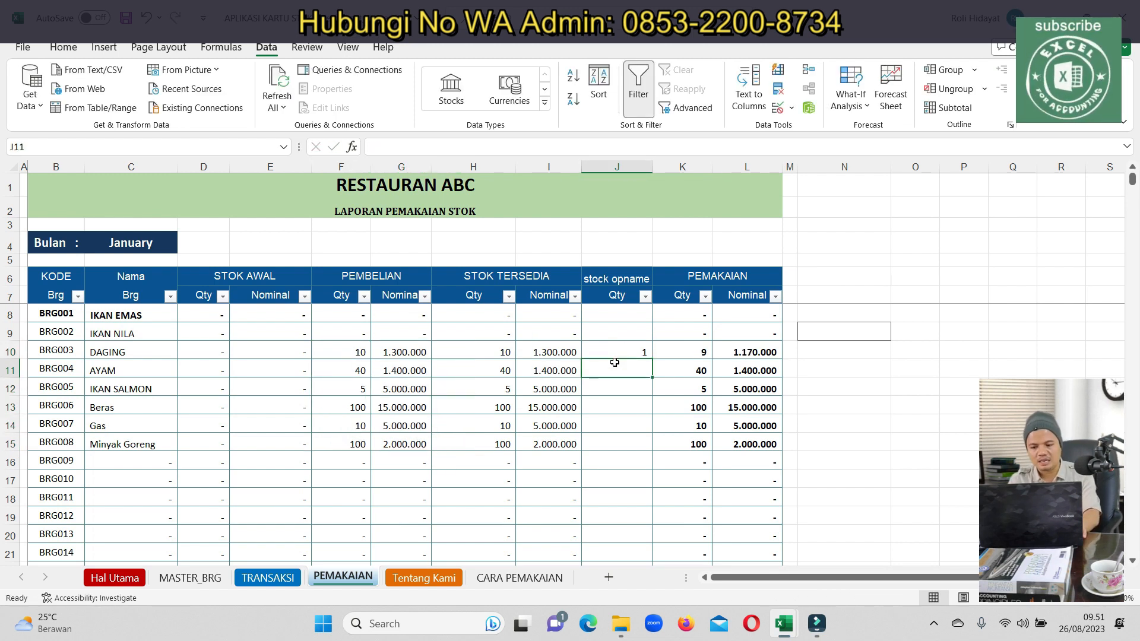
text(1)
key(Return)
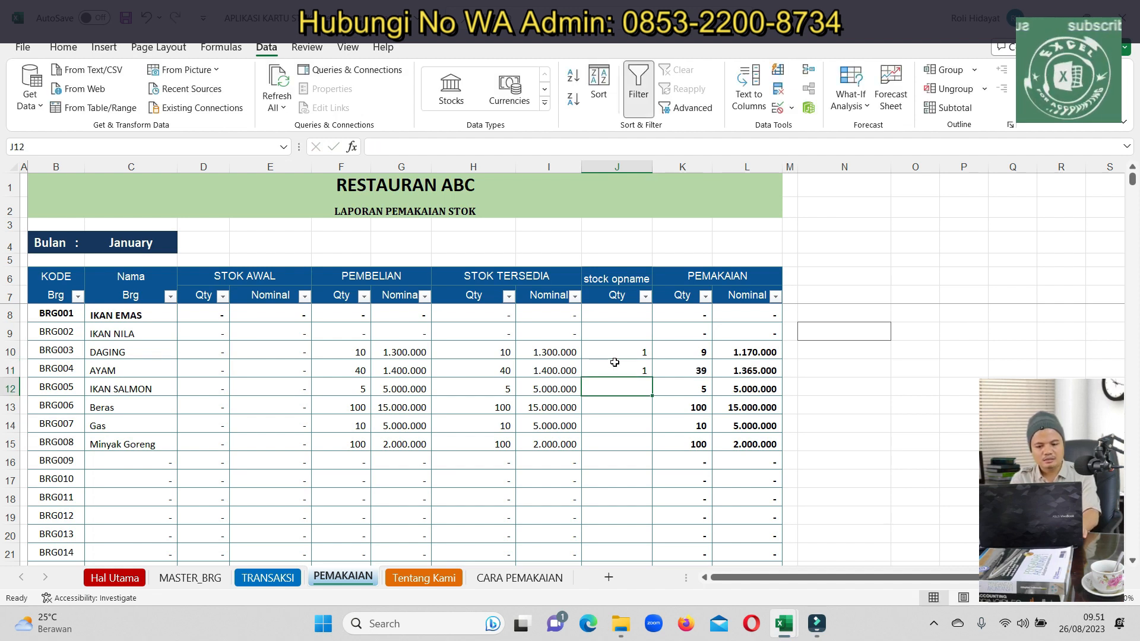
text(0)
key(Return)
Record stock-opname counts Beras 5, Gas 1 and Minyak Goreng 1
key(Left)
key(Right)
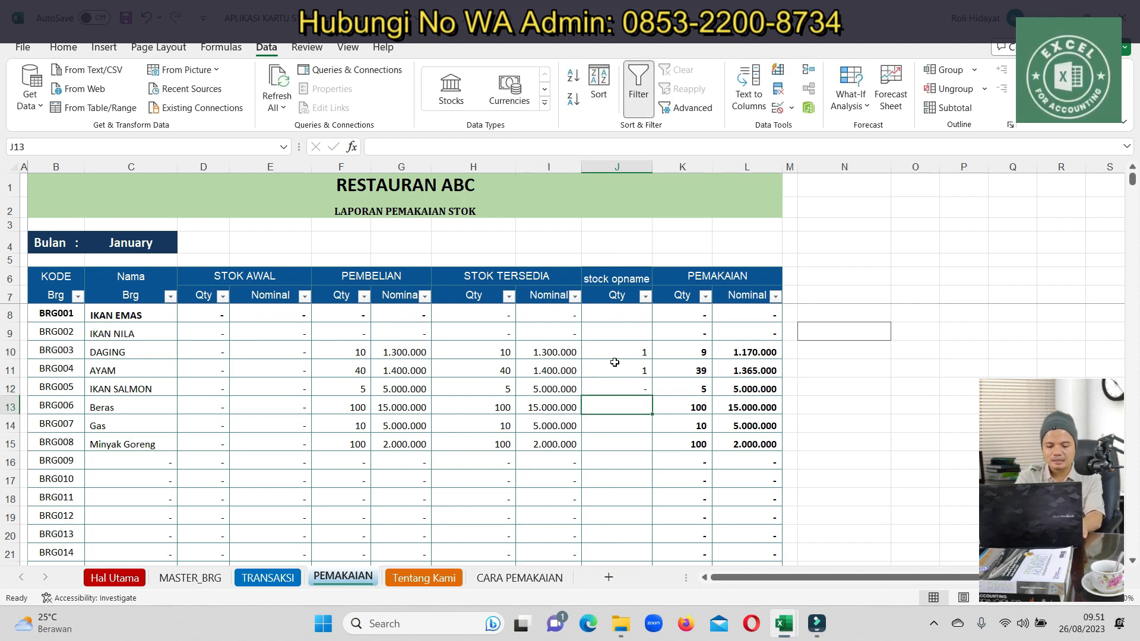
text(5)
key(Return)
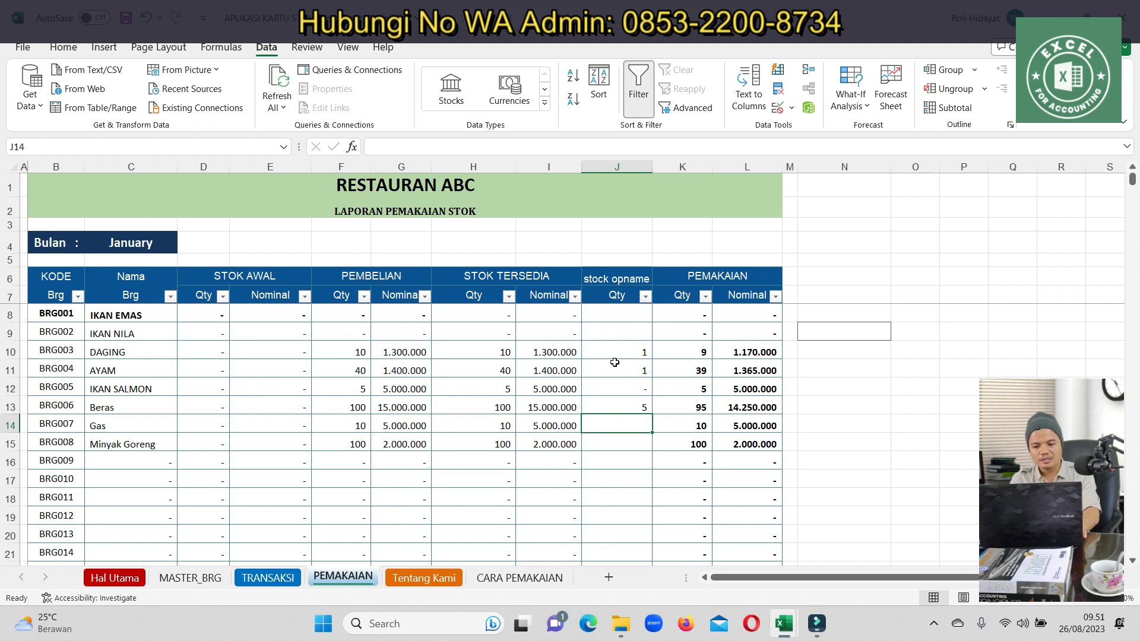
text(1)
key(Return)
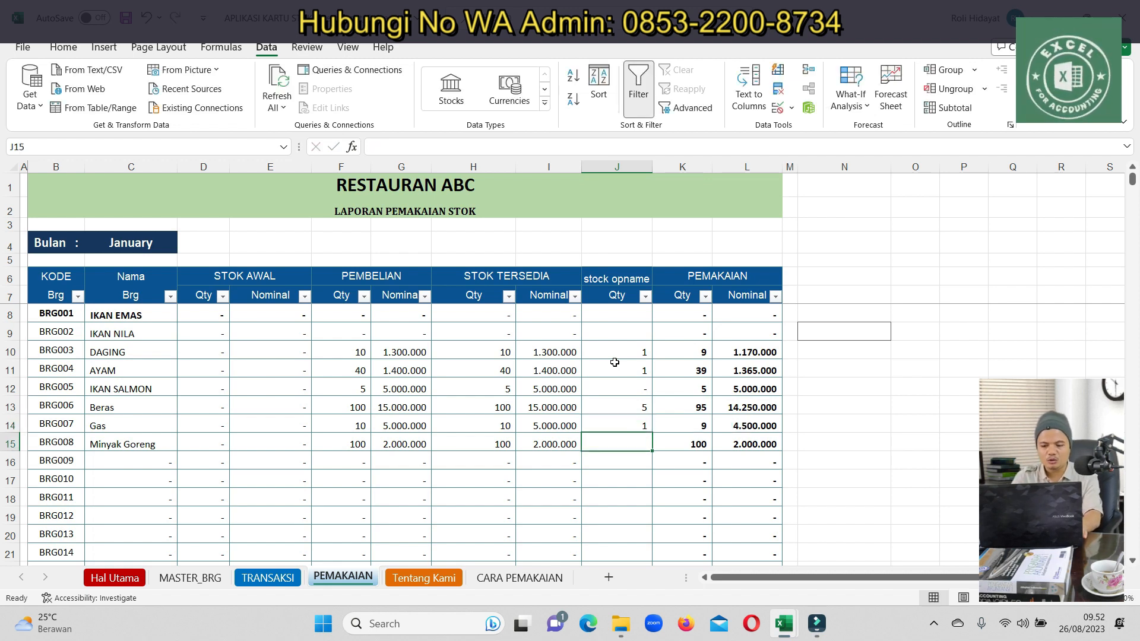
text(1)
key(Return)
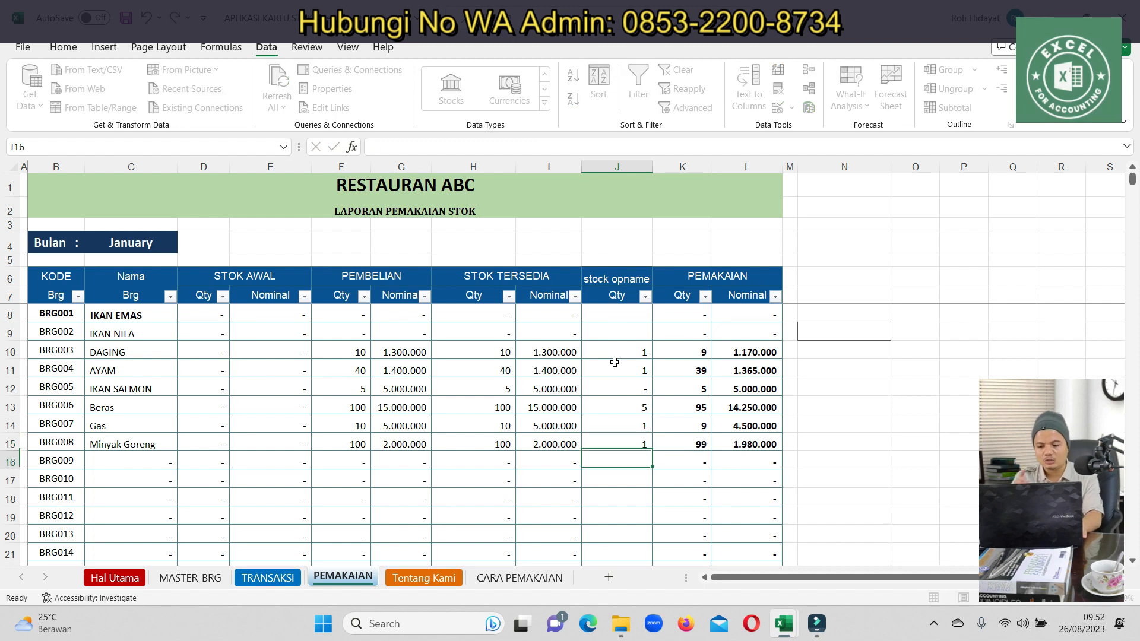
mouse_move(1133, 180)
mouse_down()
mouse_move(1135, 189)
mouse_move(1136, 172)
mouse_up()
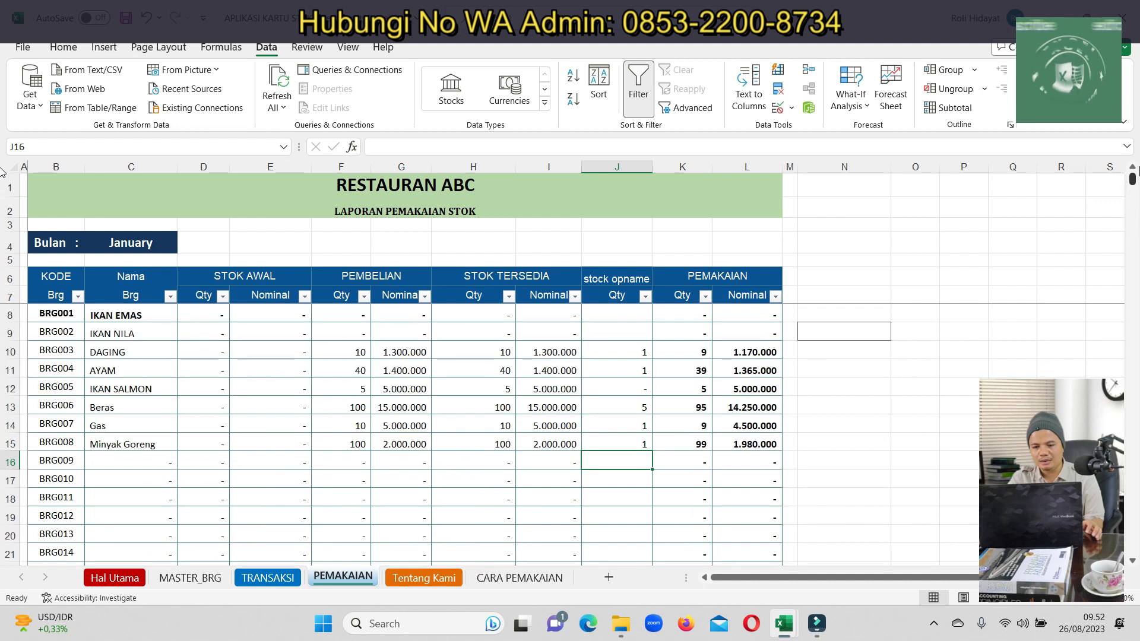
Filter the stock report's Nominal column to exclude (Blanks), hiding items with no usage
scroll(692, 422, down, 20)
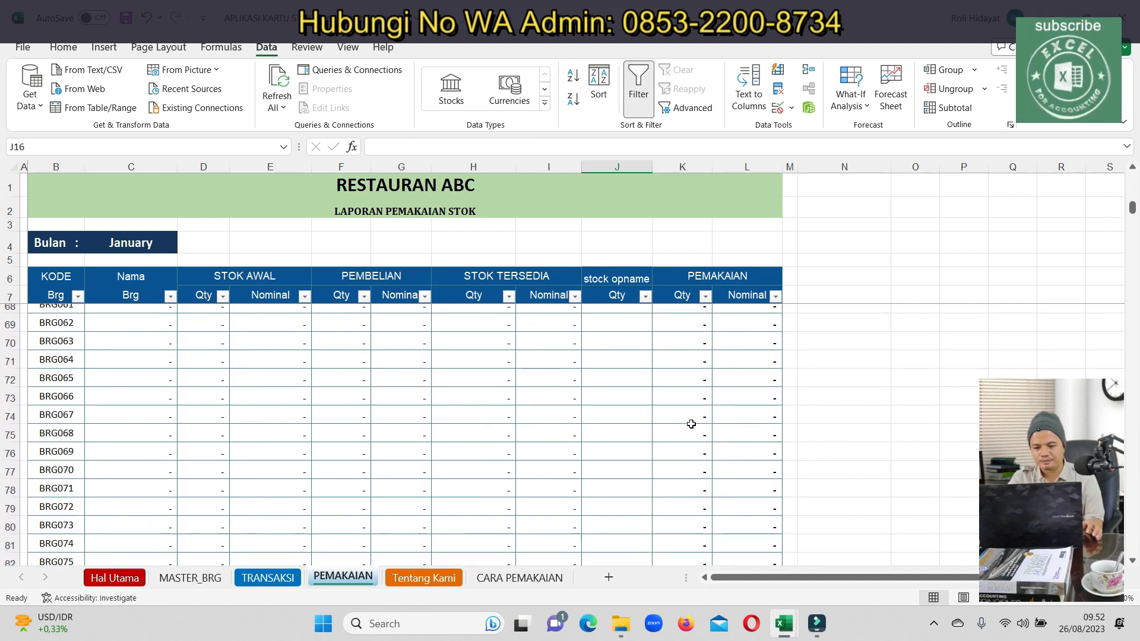
scroll(691, 427, down, 9)
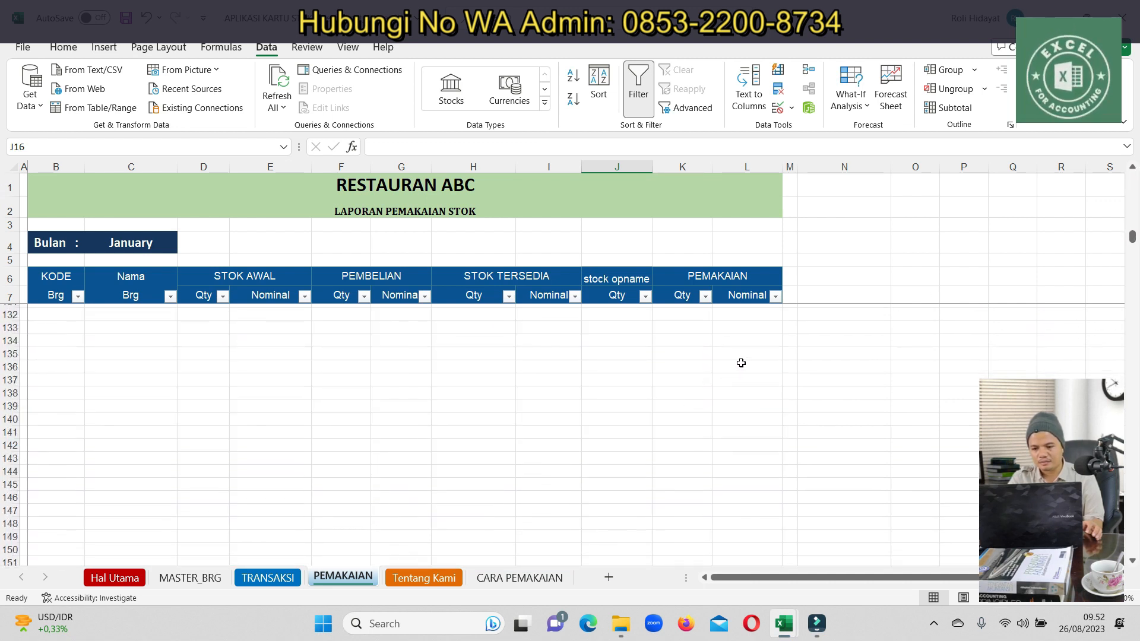
click(757, 328)
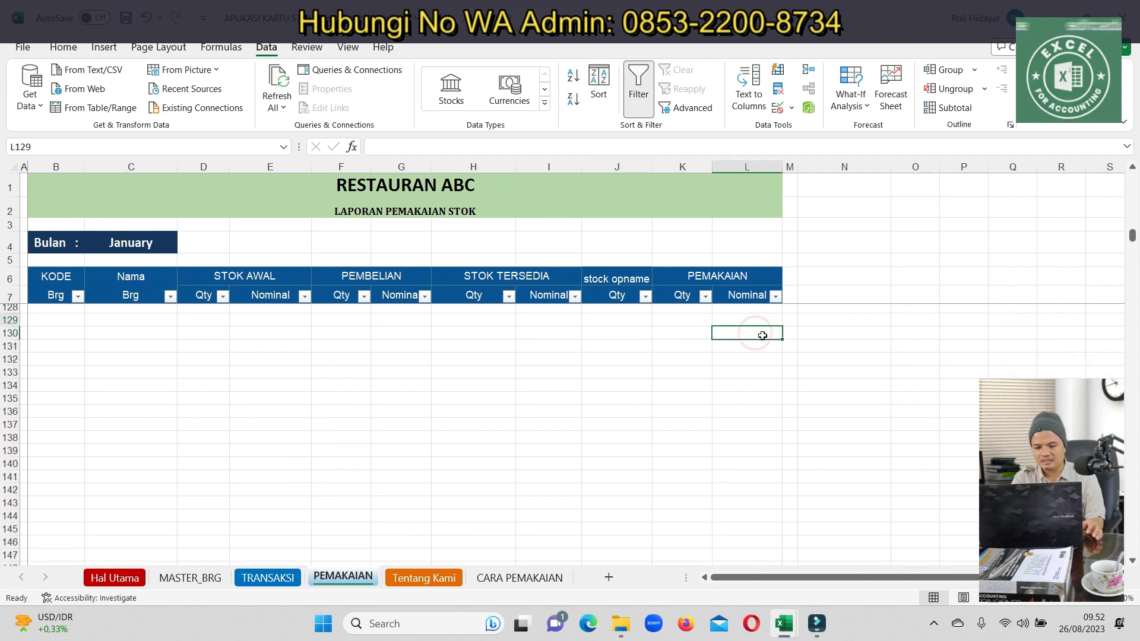
key(ctrl+Up)
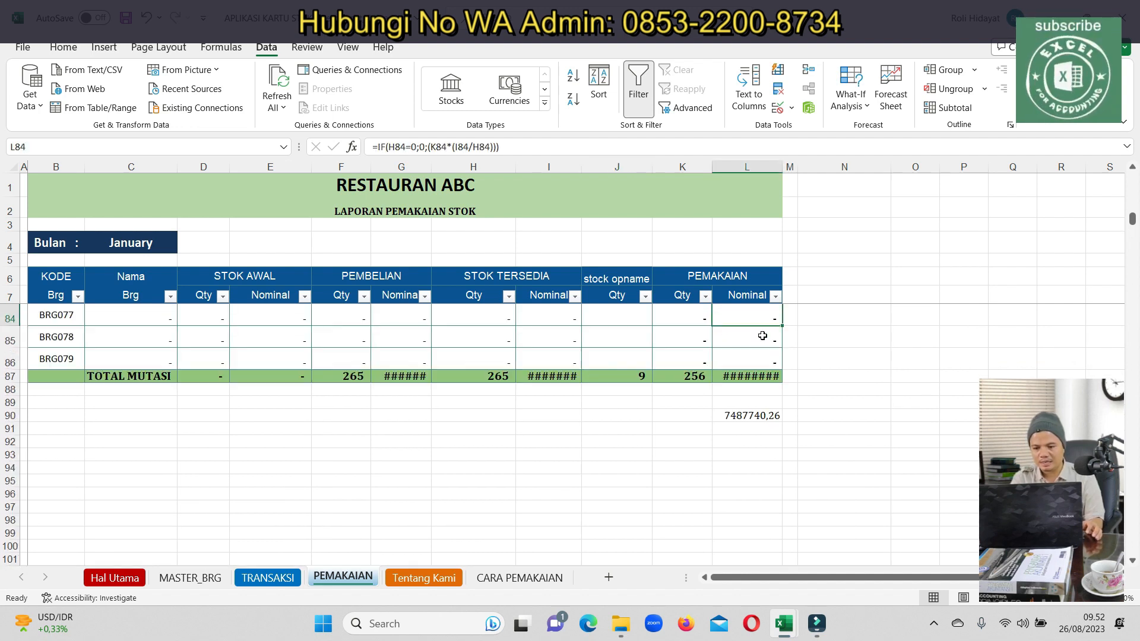
click(775, 296)
click(611, 458)
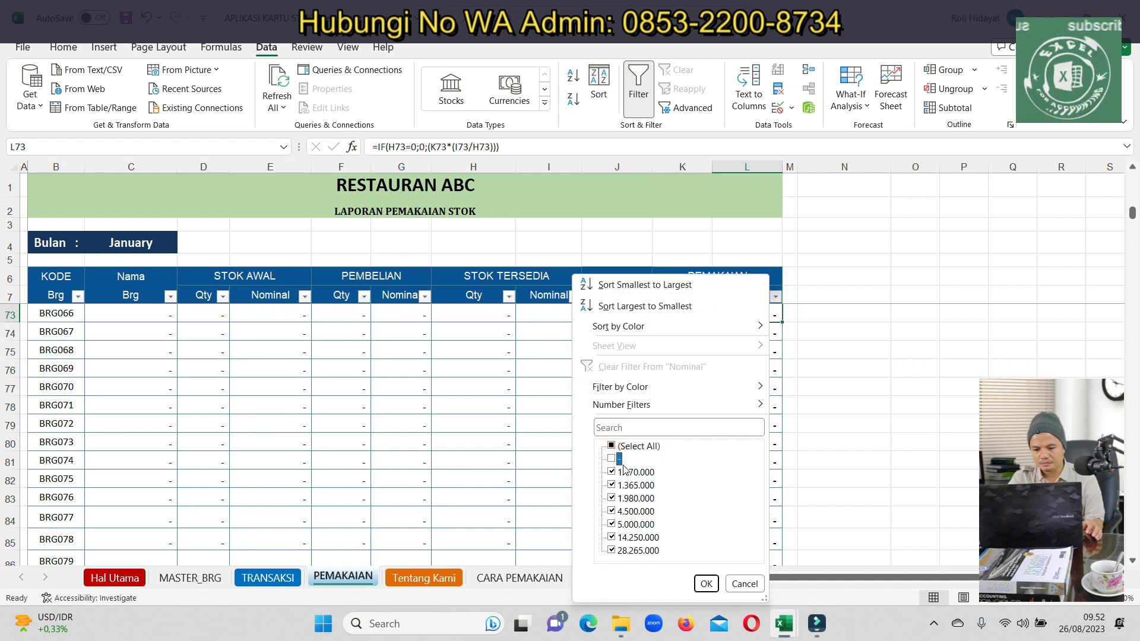
click(707, 574)
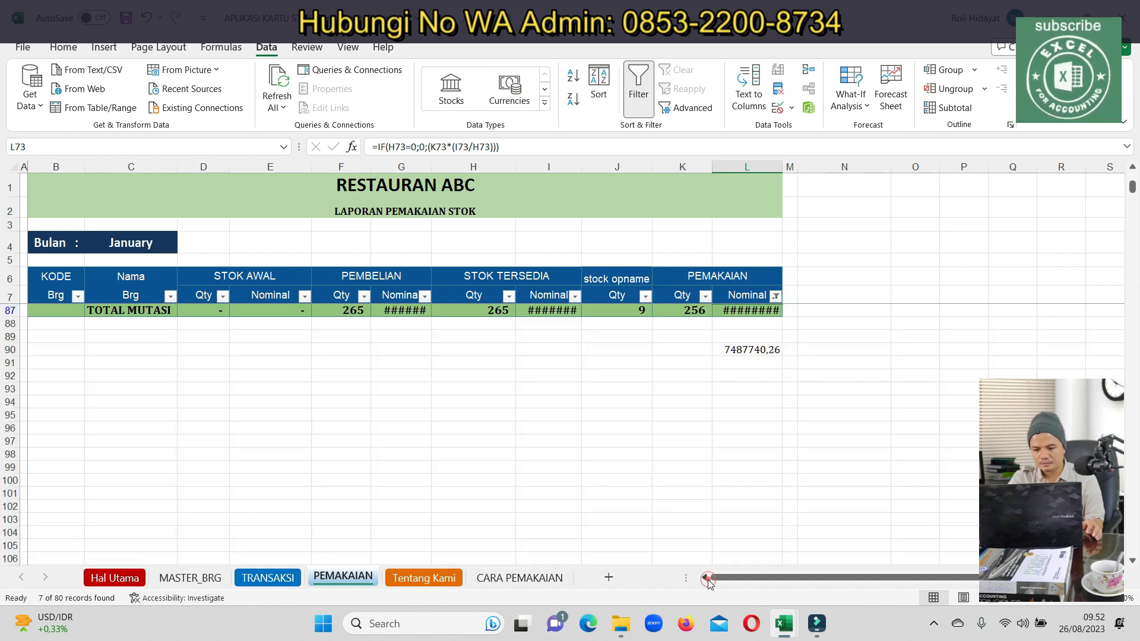
Autofit columns L, I and G, copy the 28.265.000 usage total, and return to the journal workbook
double_click(784, 161)
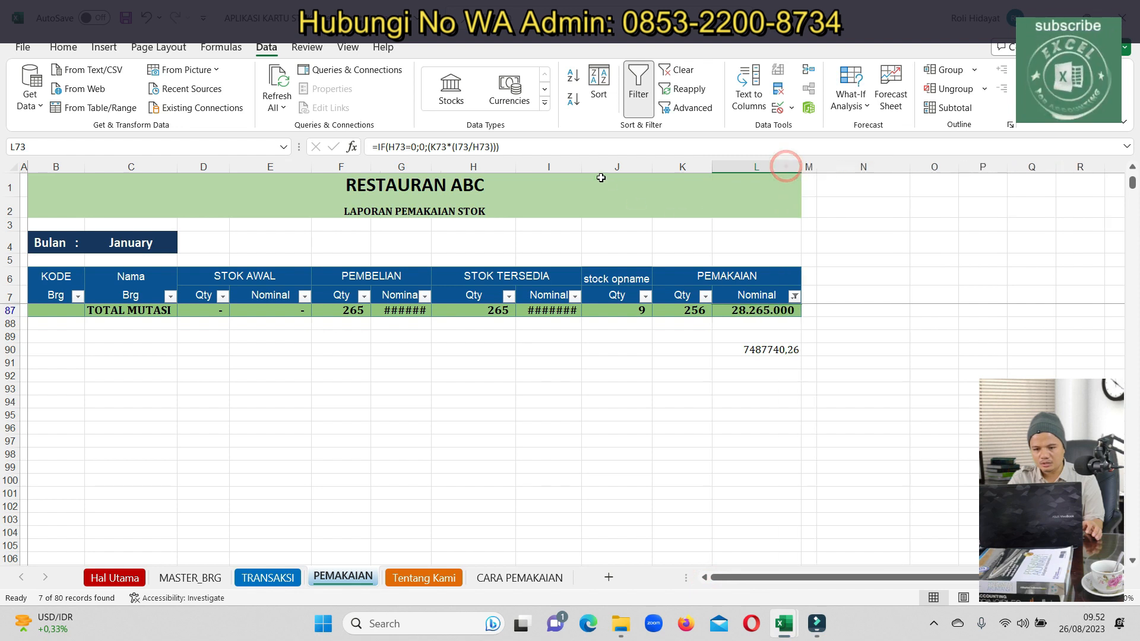
double_click(583, 166)
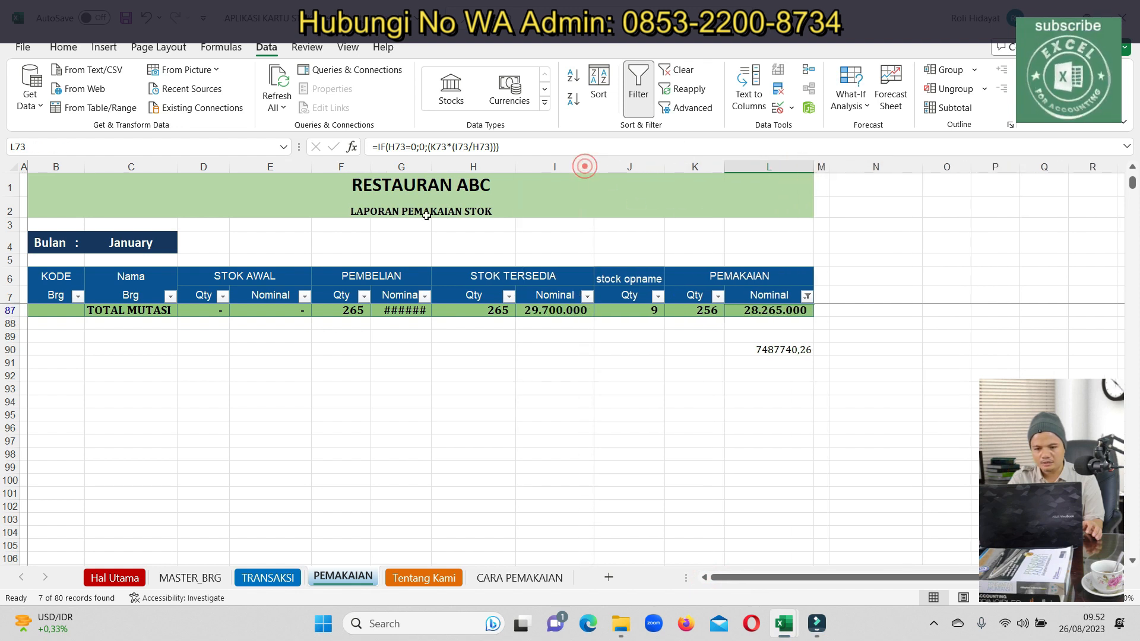
double_click(431, 167)
drag(787, 310, 803, 270)
scroll(783, 414, up, 1)
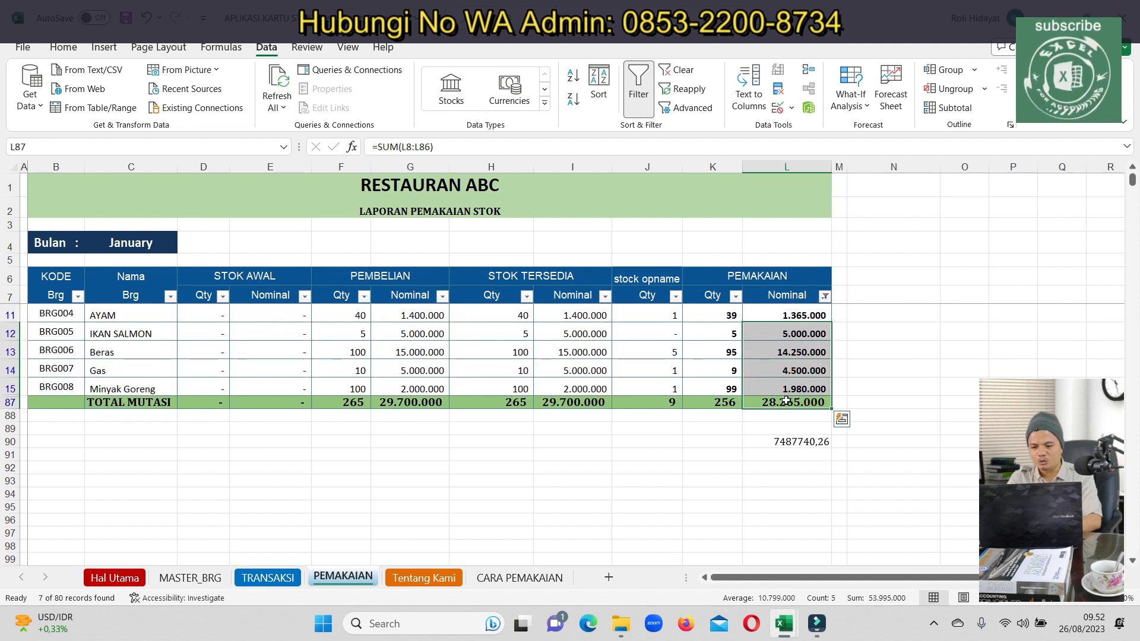
click(787, 401)
key(ctrl+c)
mouse_move(782, 622)
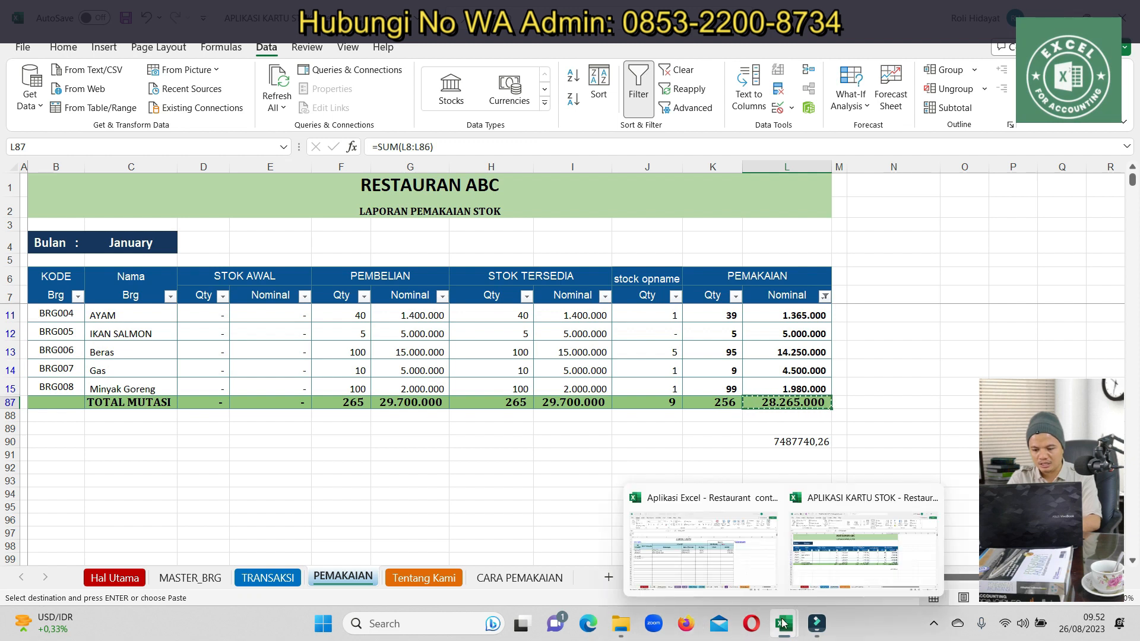
click(666, 551)
mouse_move(234, 324)
mouse_down()
mouse_move(238, 285)
mouse_move(237, 310)
mouse_up()
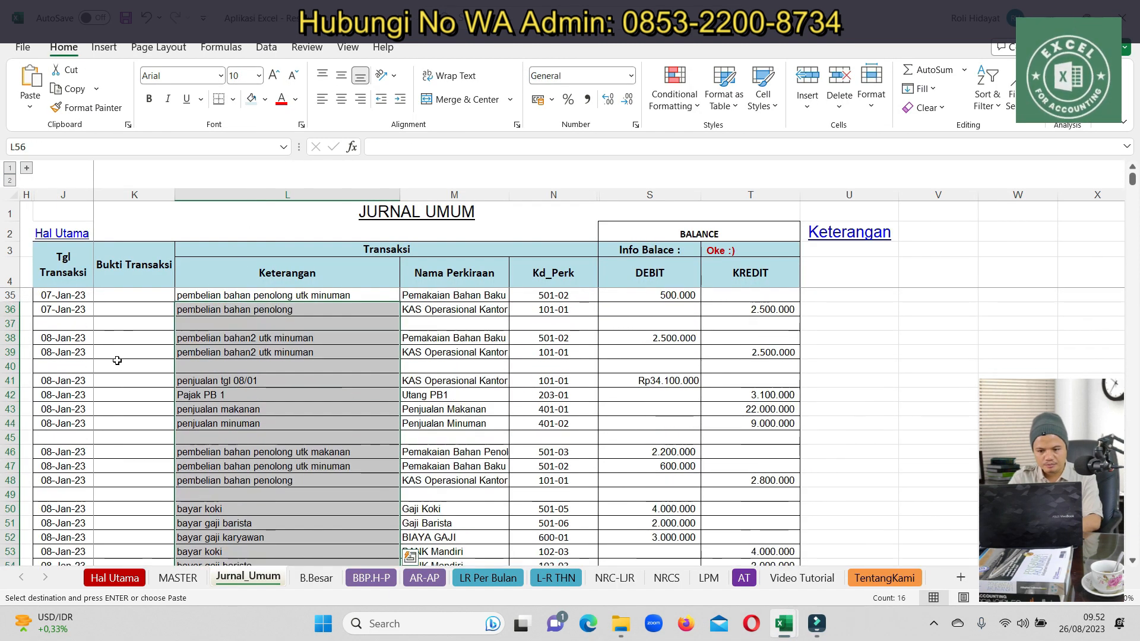
click(623, 420)
drag(75, 380, 795, 427)
key(ctrl+c)
scroll(190, 487, down, 4)
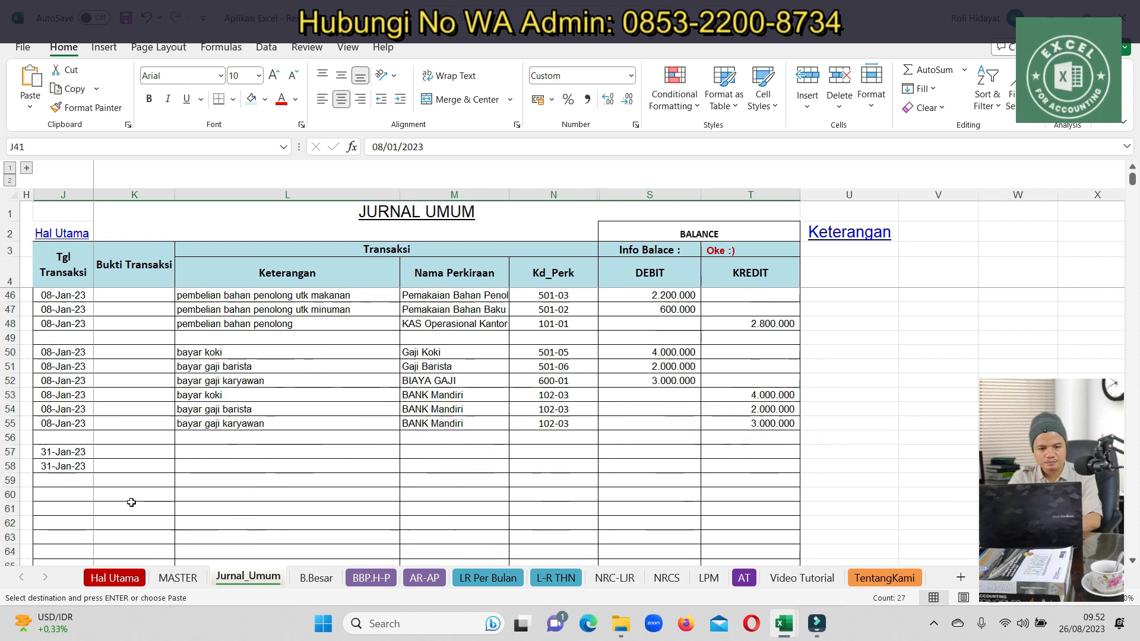
click(82, 452)
key(ctrl+v)
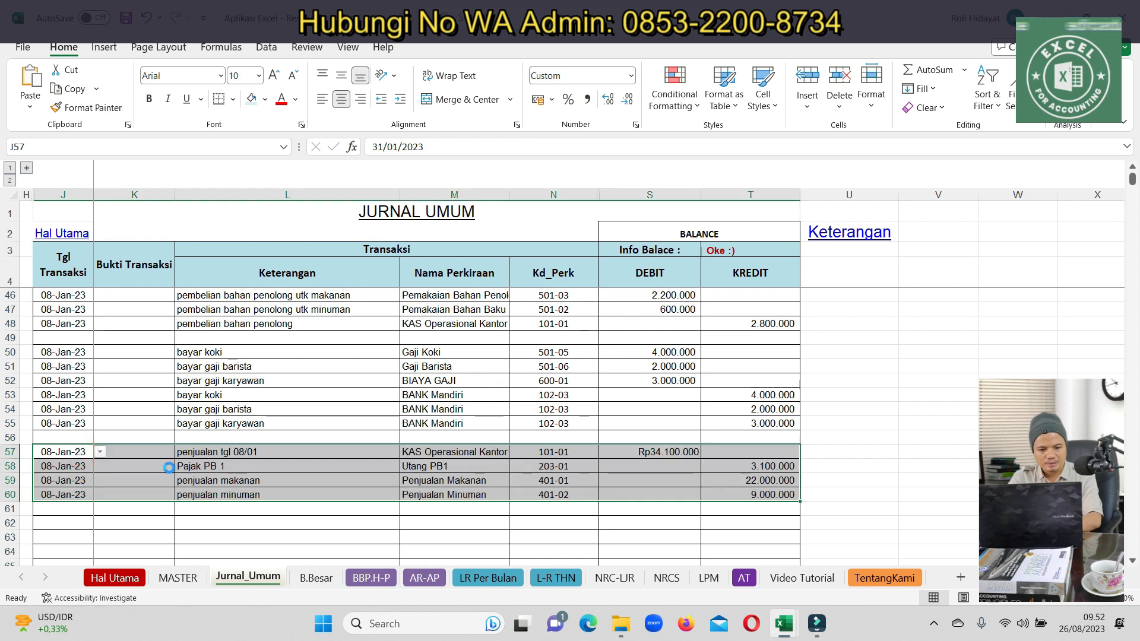
click(766, 479)
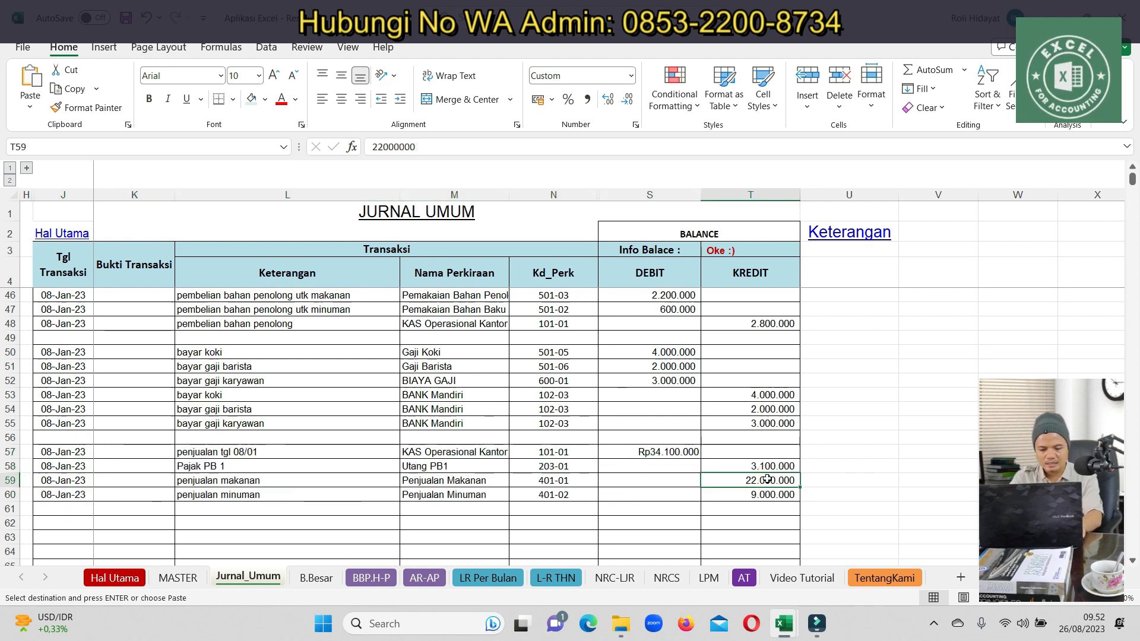
text(23000)
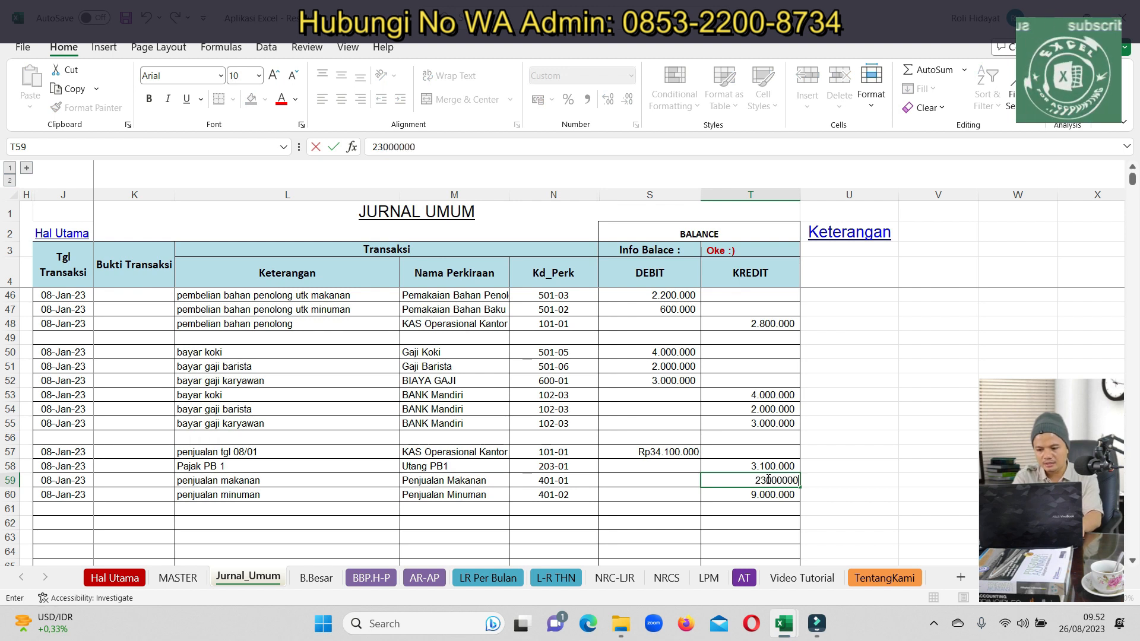
key(Return)
text(10000000)
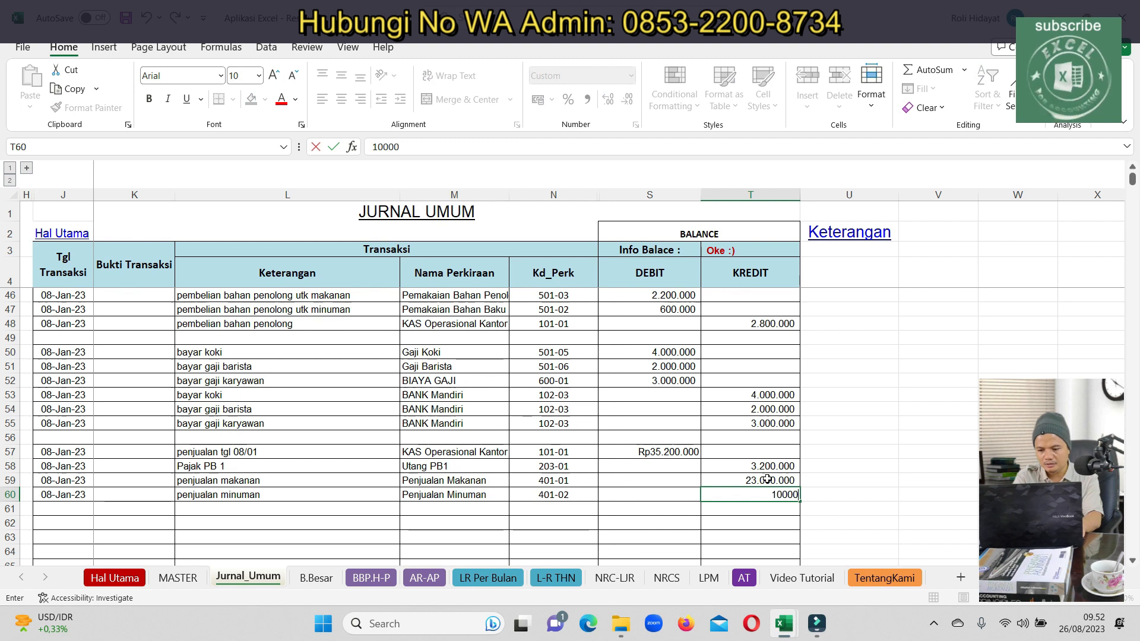
key(Return)
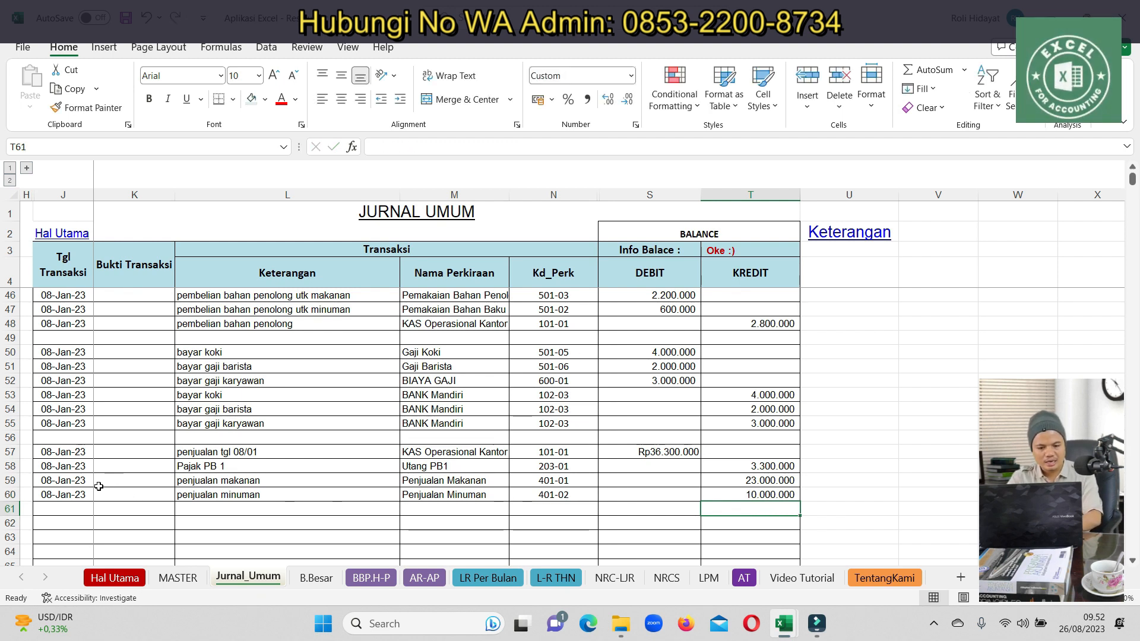
scroll(98, 486, up, 5)
scroll(485, 487, up, 3)
scroll(484, 492, down, 4)
scroll(486, 492, up, 2)
scroll(487, 493, down, 1)
scroll(486, 493, down, 14)
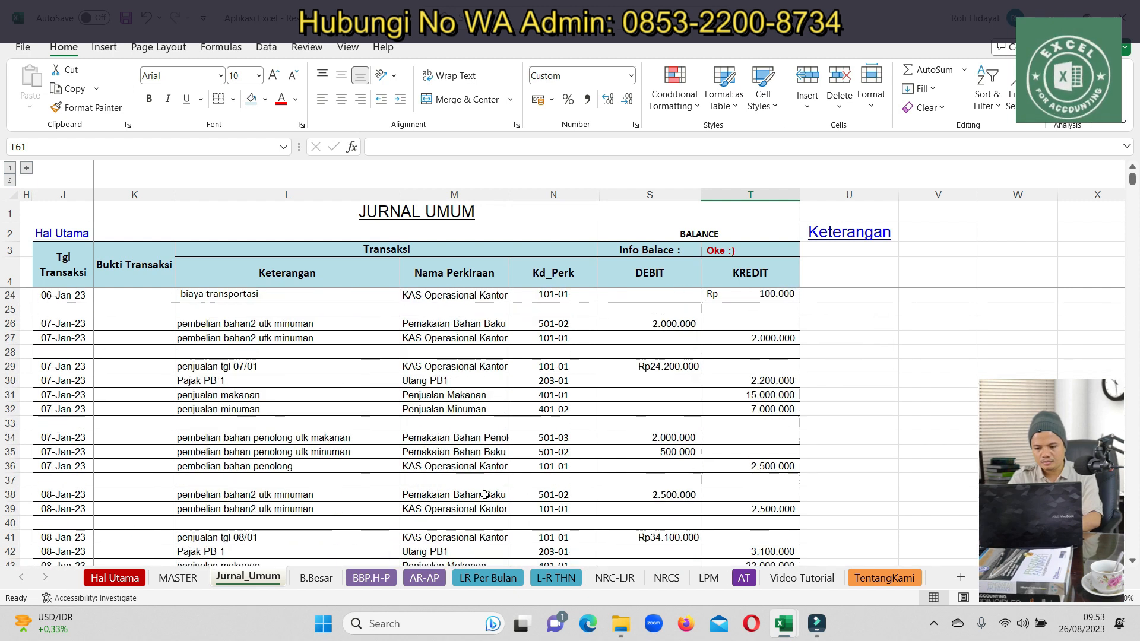
scroll(427, 406, up, 8)
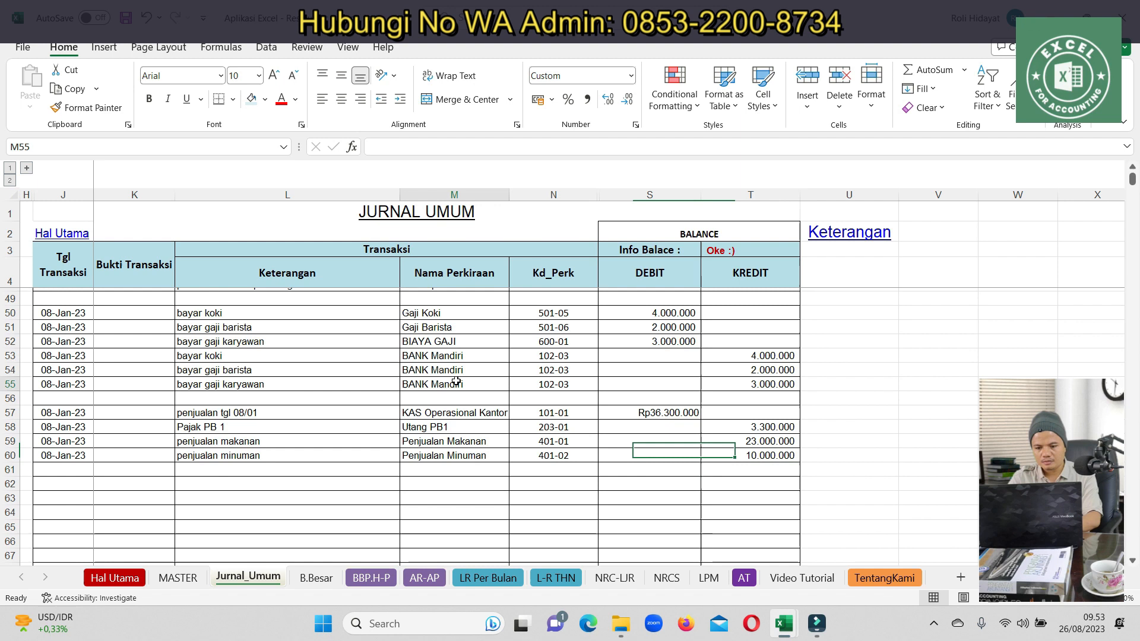
Fill new journal rows J62 and J63 with the date 31/01/2023
click(184, 437)
key(Left)
key(Left)
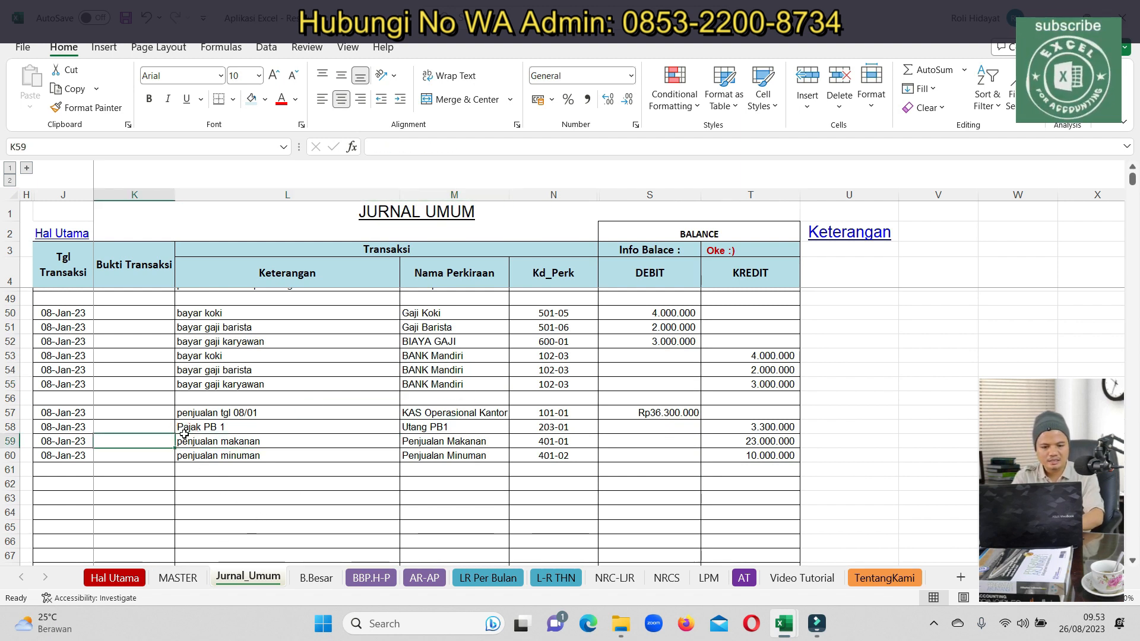
key(shift+Down)
key(ctrl+c)
key(Down)
key(Down)
key(Down)
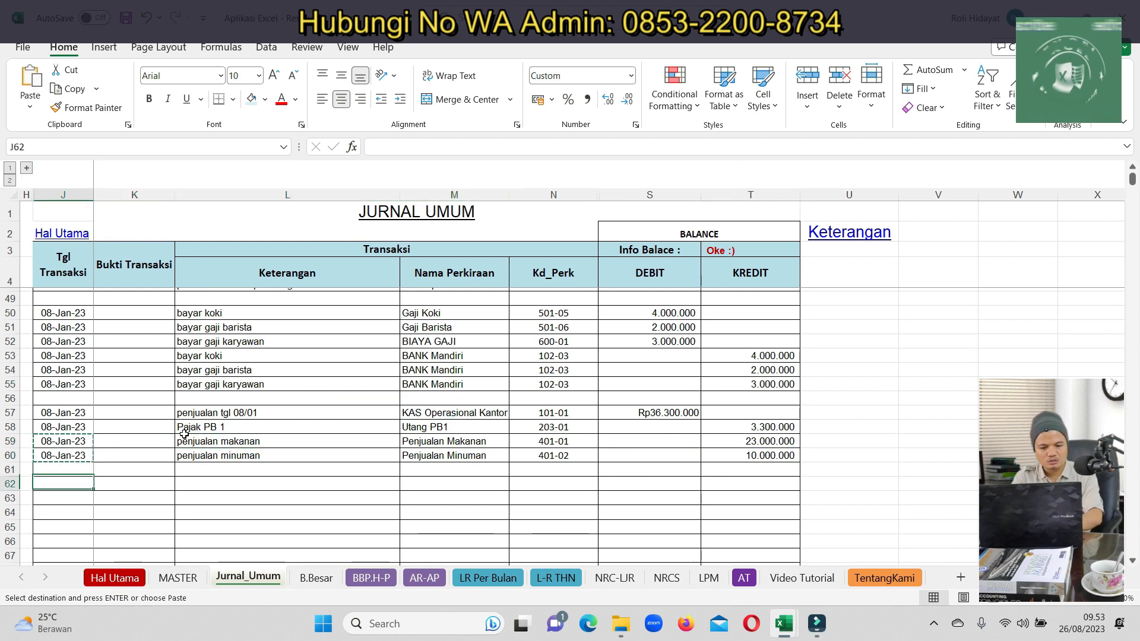
key(ctrl+v)
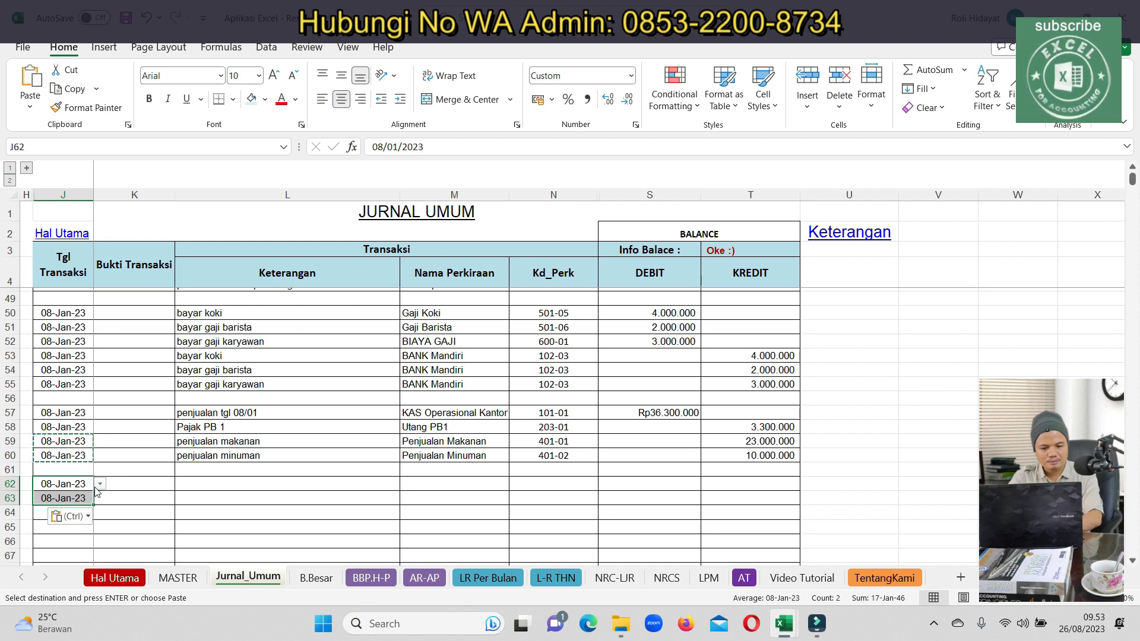
click(58, 485)
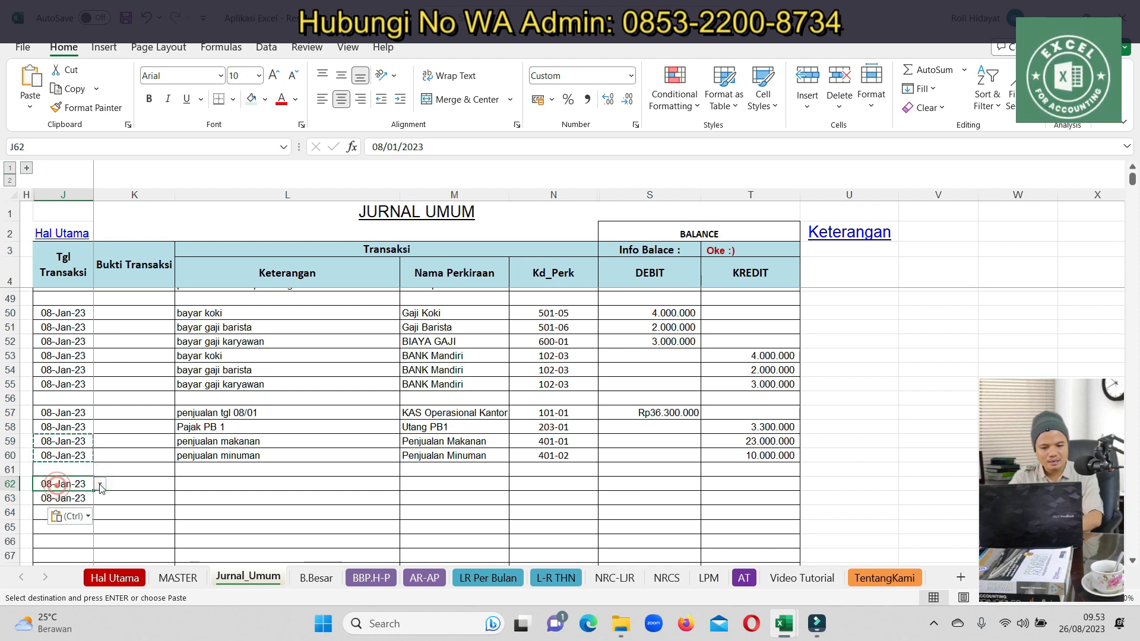
text(31/01/2023)
key(Return)
click(66, 488)
key(ctrl+c)
key(Down)
key(ctrl+v)
Enter the description 'pemakaian bahan baku utk m' in L62 and L63
key(Right)
key(Up)
key(Right)
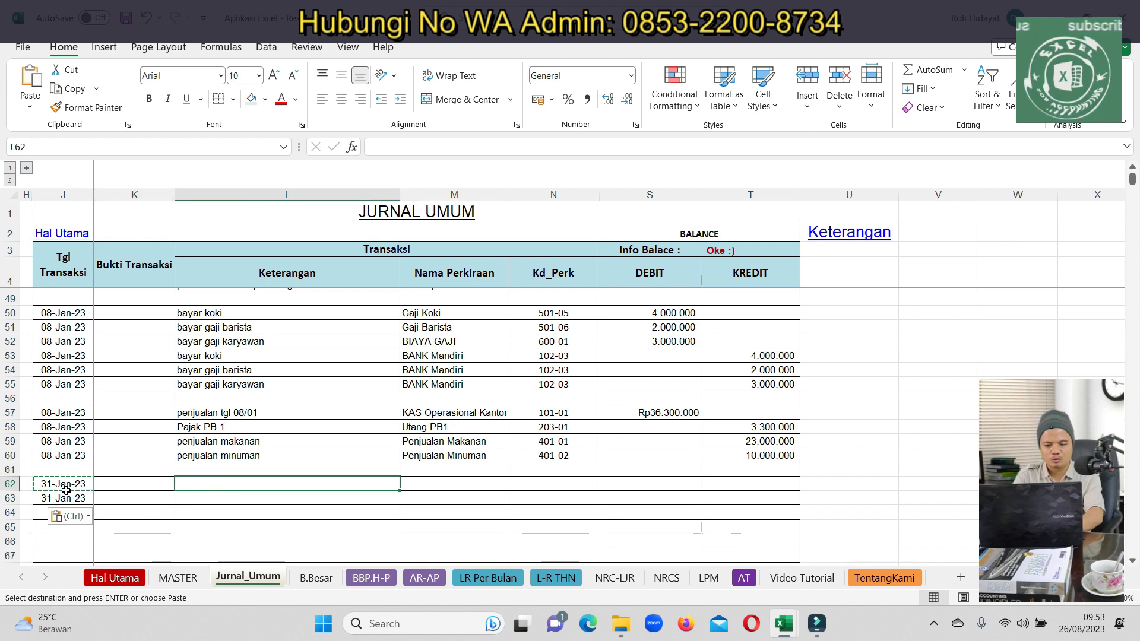
text(pemakai)
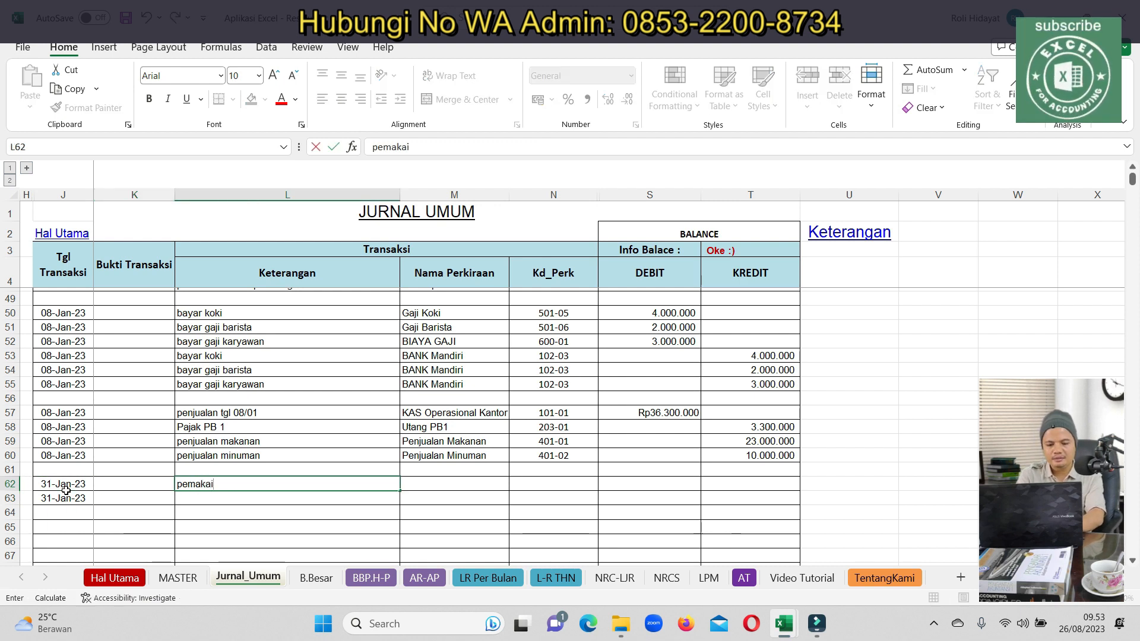
text(an bahan baku utk makanan)
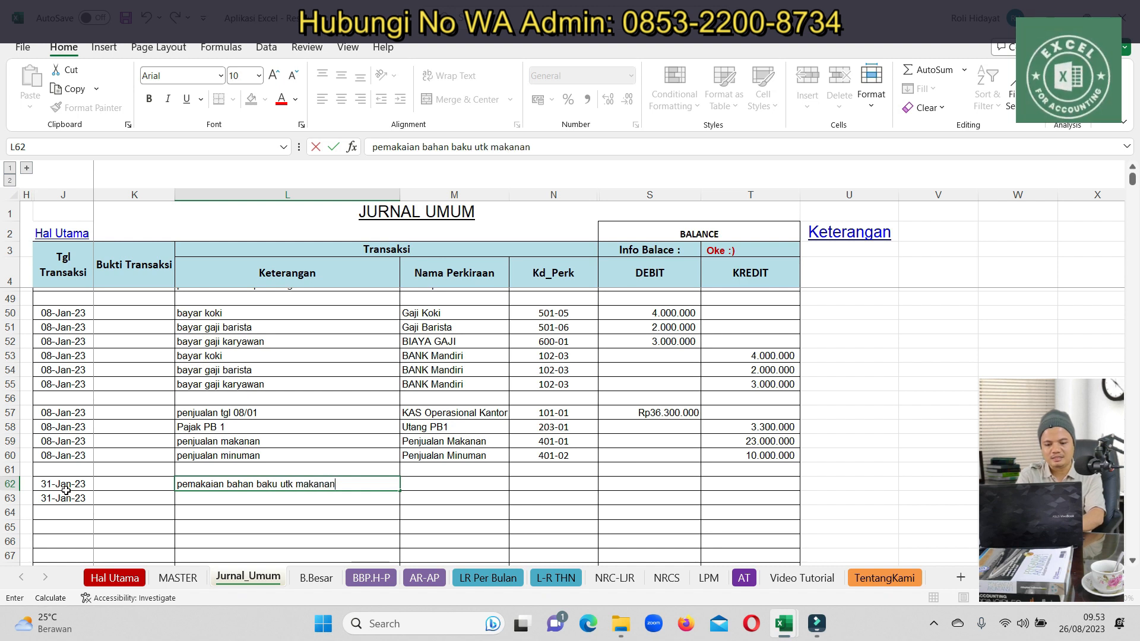
key(Return)
key(Up)
key(ctrl+c)
key(Down)
key(ctrl+v)
Assign Pemakaian Bahan Baku Makanan to row 62 and Persediaan Bahan Baku to row 63
key(Right)
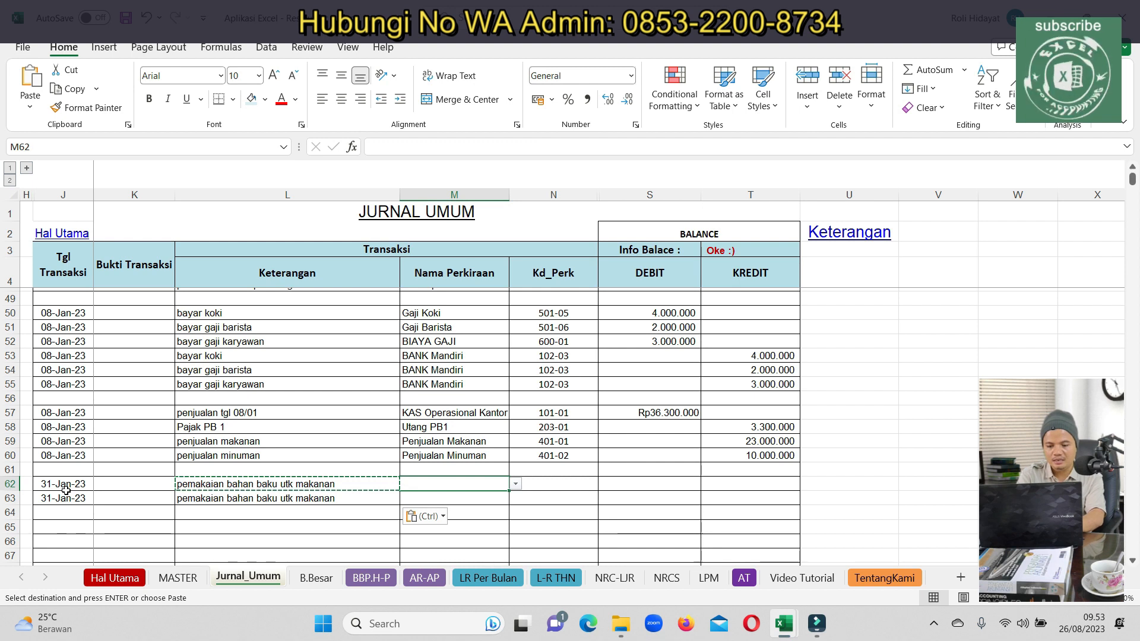
text(pema)
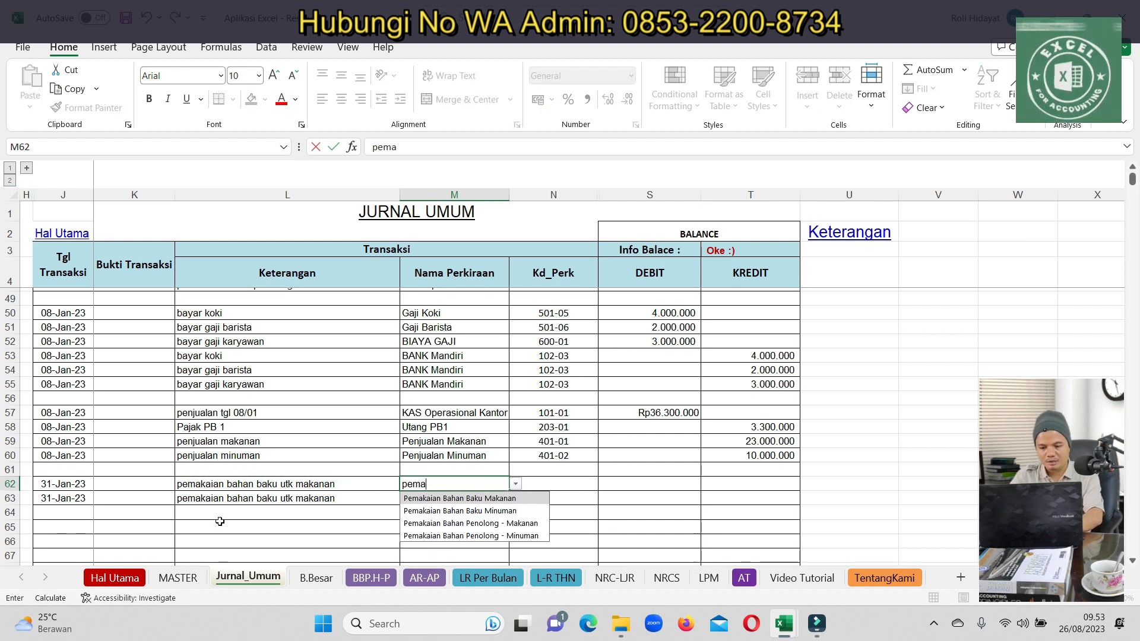
click(417, 499)
click(417, 499)
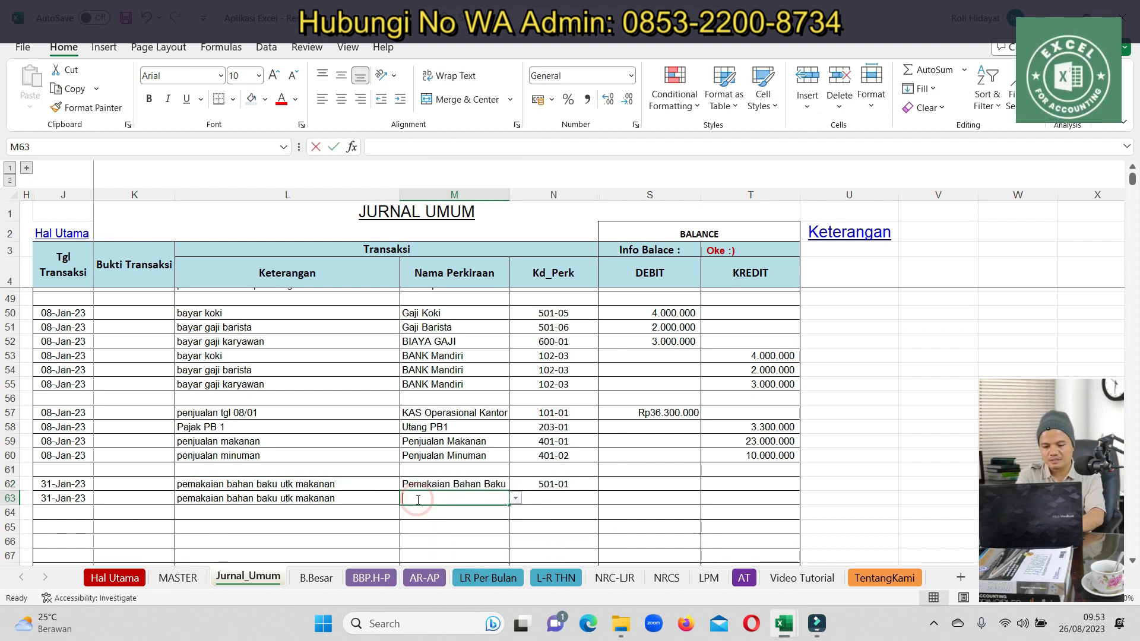
text(perse)
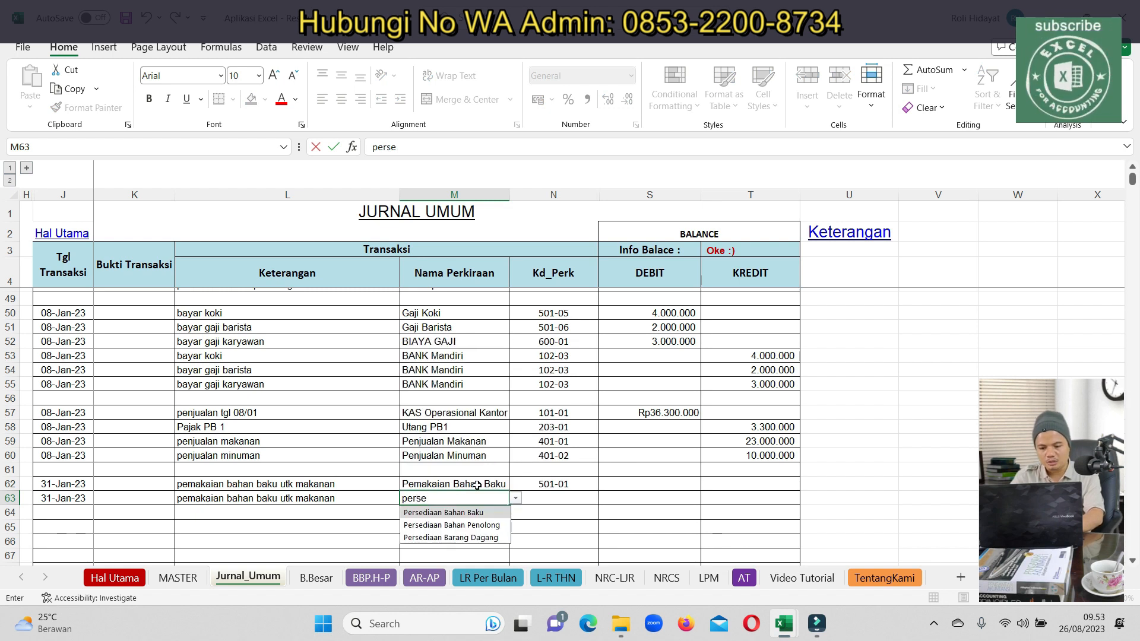
click(451, 513)
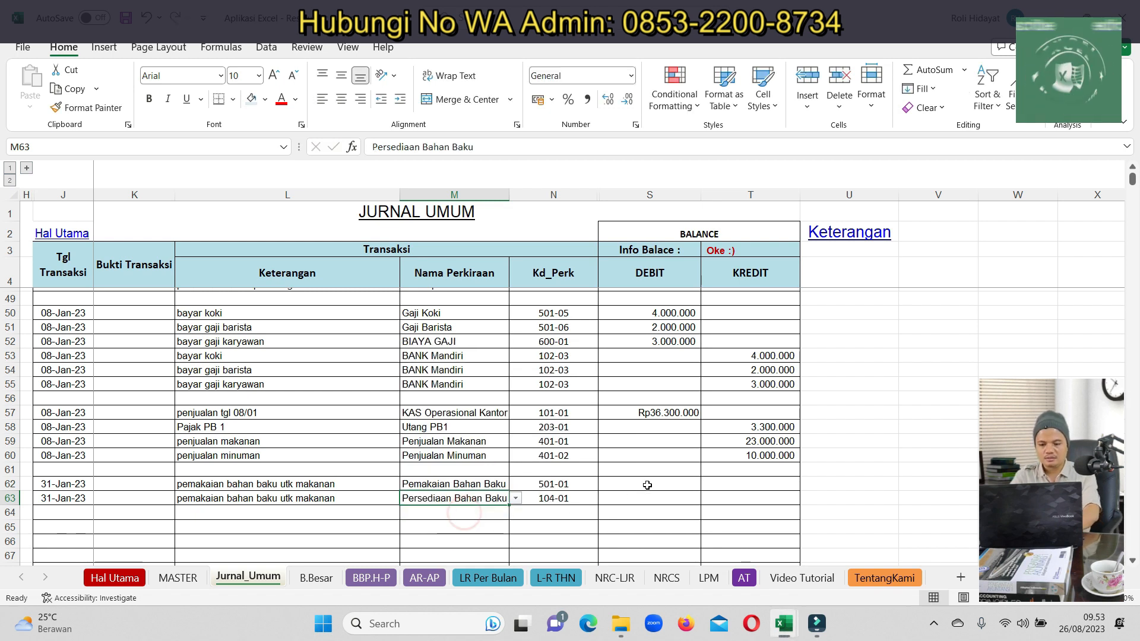
click(707, 484)
click(683, 485)
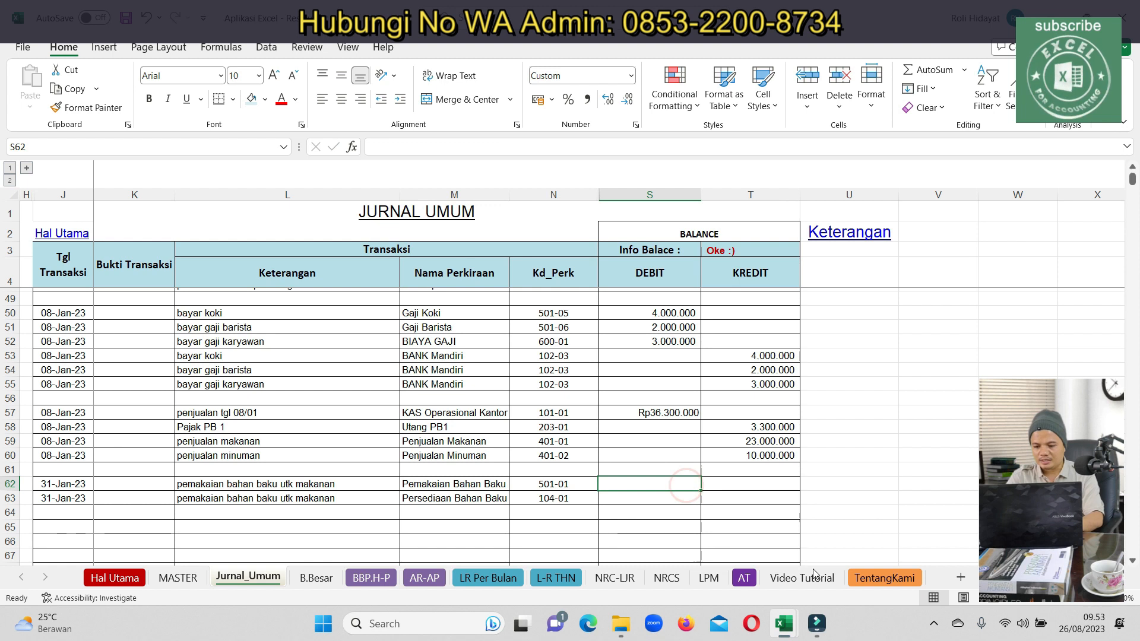
Bring up the PEMAKAIAN usage report and select the stray figure below its total
mouse_move(784, 623)
click(878, 548)
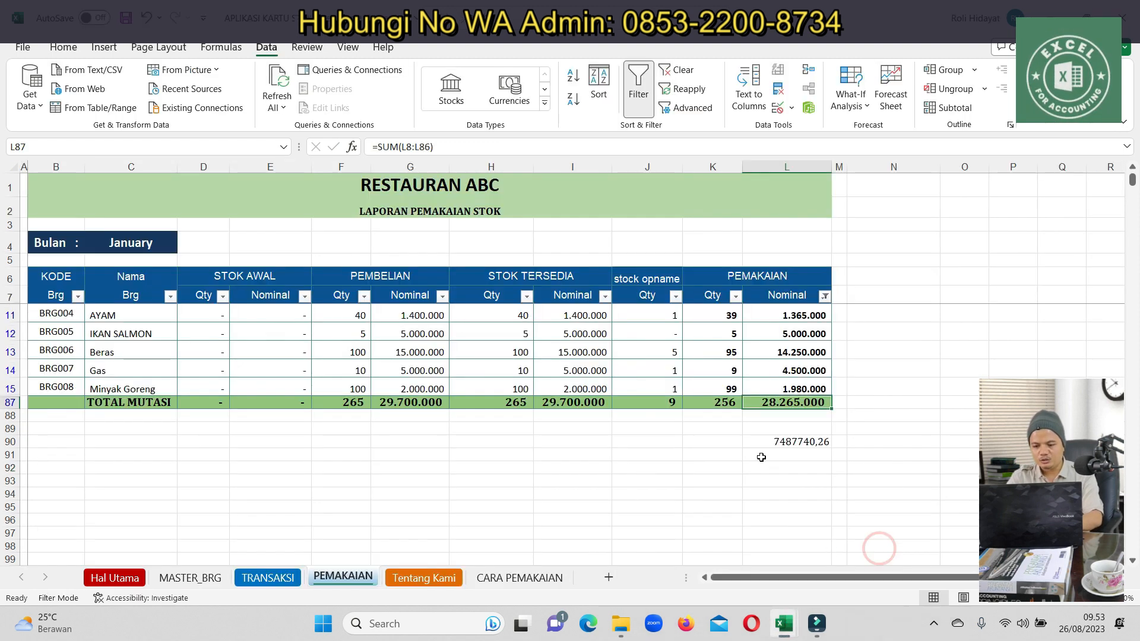
drag(765, 447, 786, 455)
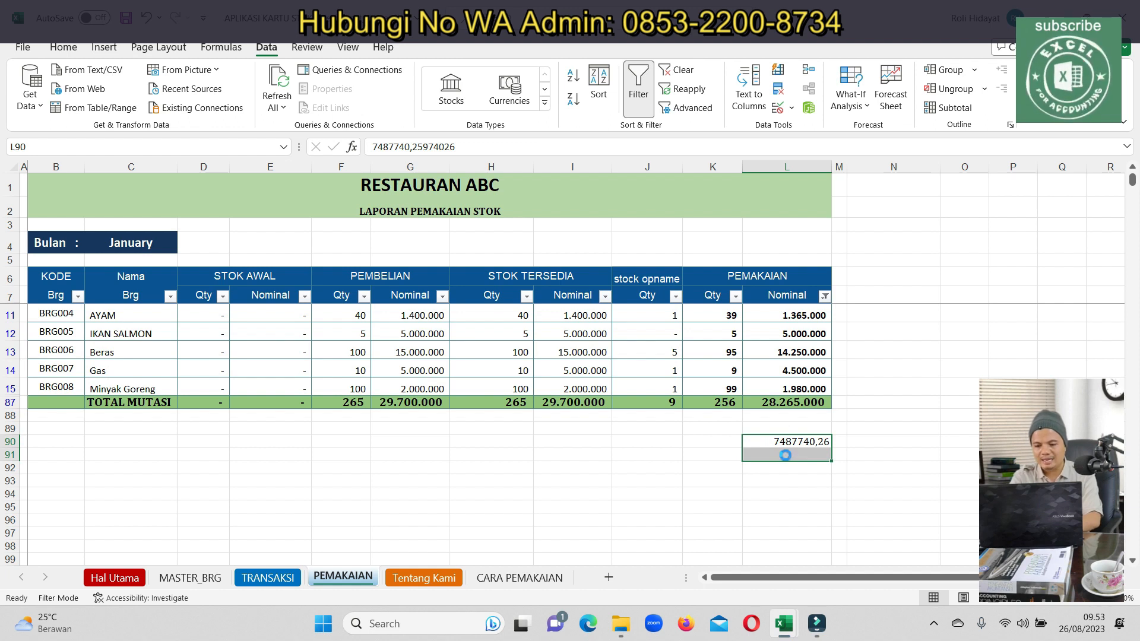
Delete the stray 7487740,26 figure and check the purchases, available-stock and stock opname totals
key(Delete)
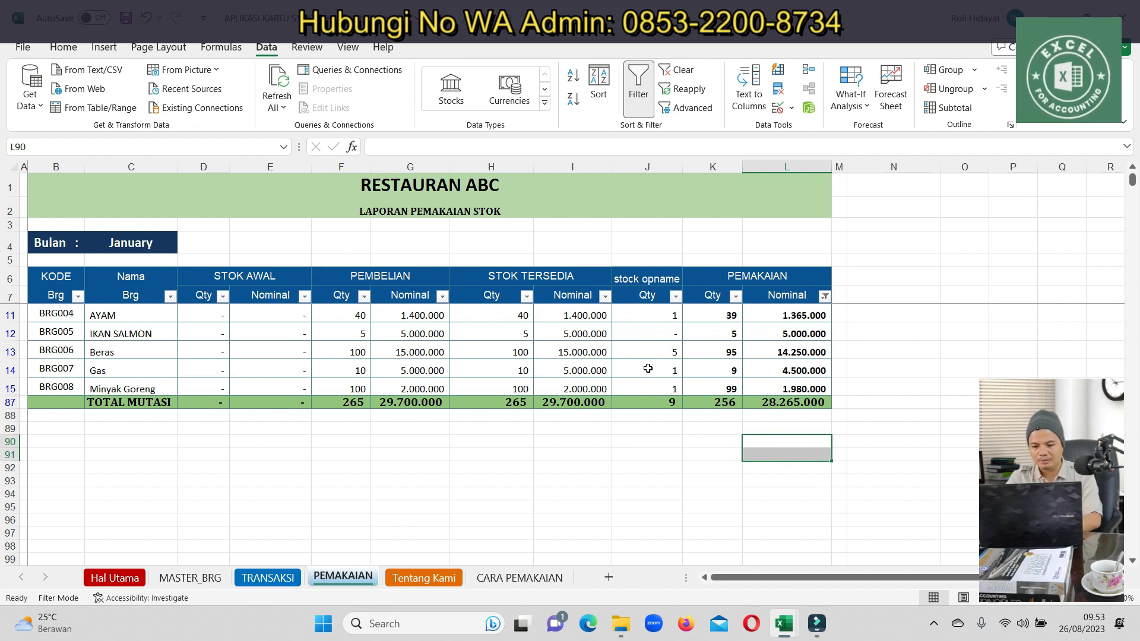
click(648, 167)
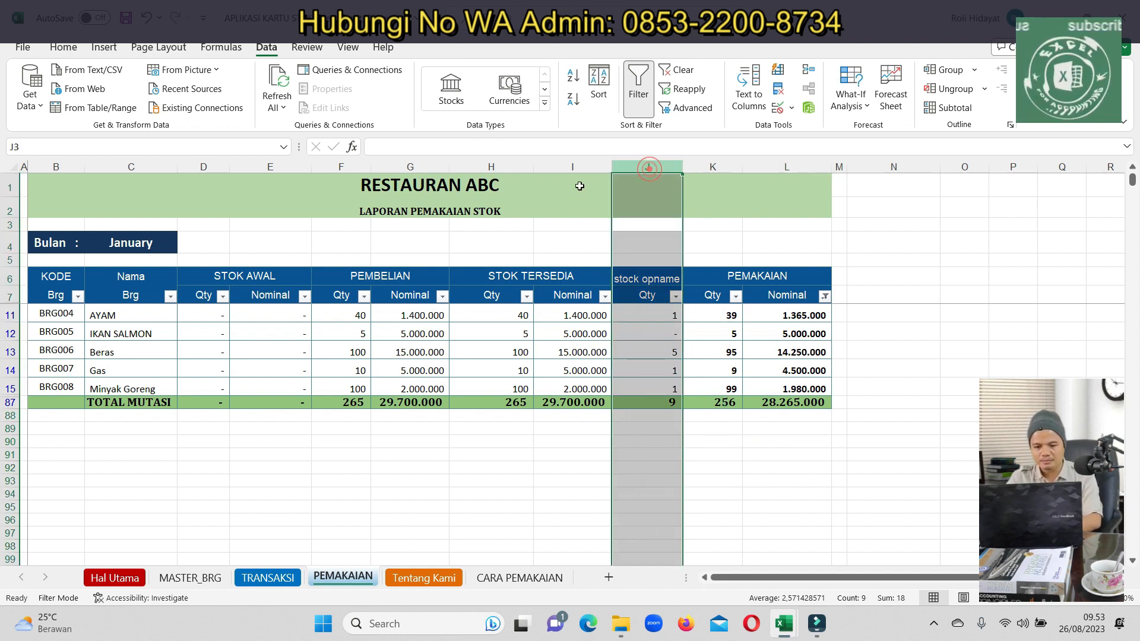
click(412, 167)
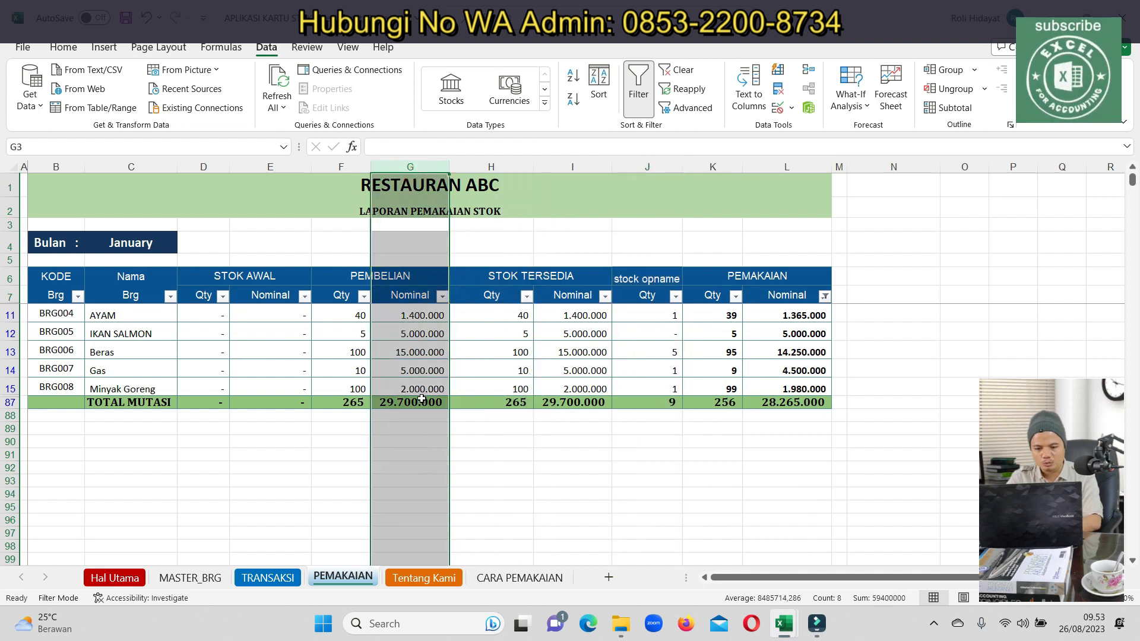
click(420, 405)
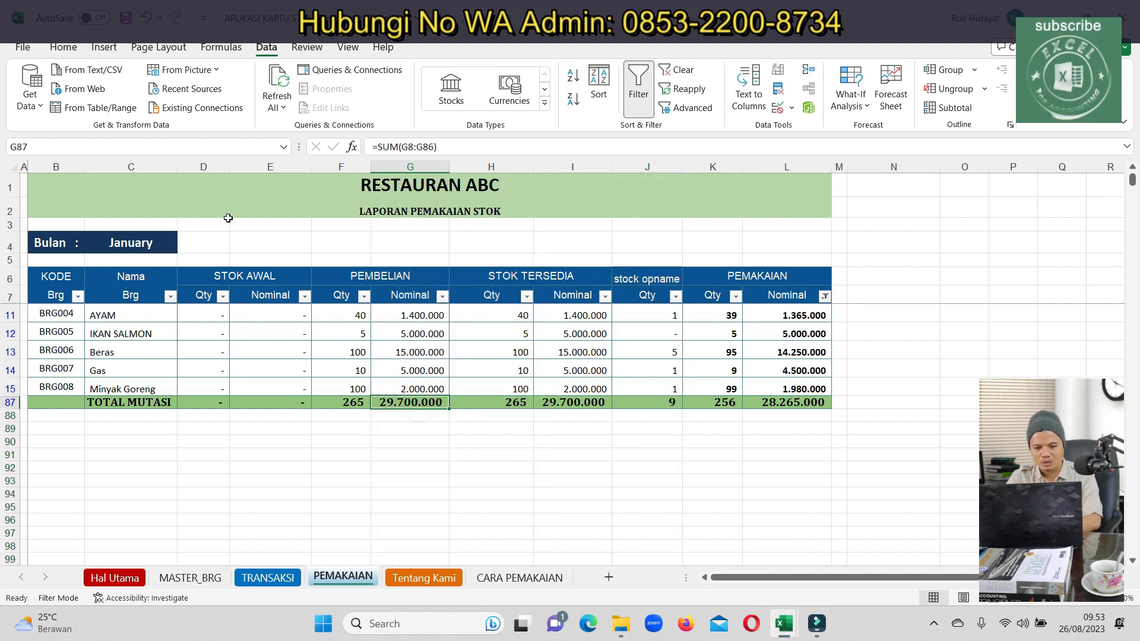
drag(218, 166, 270, 167)
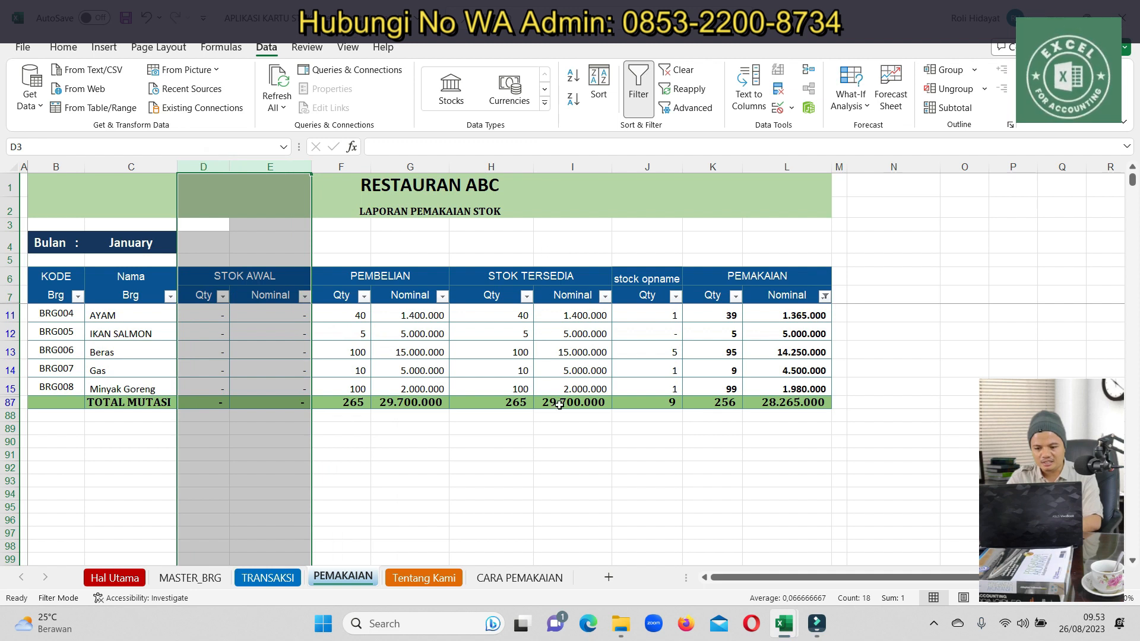
click(559, 404)
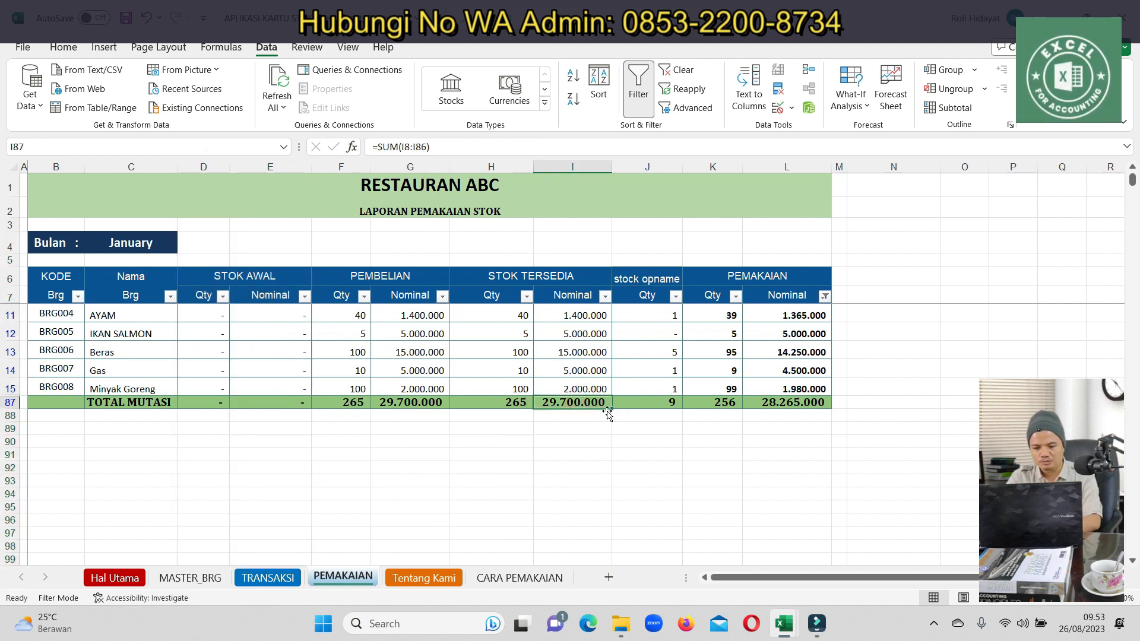
drag(663, 317, 660, 365)
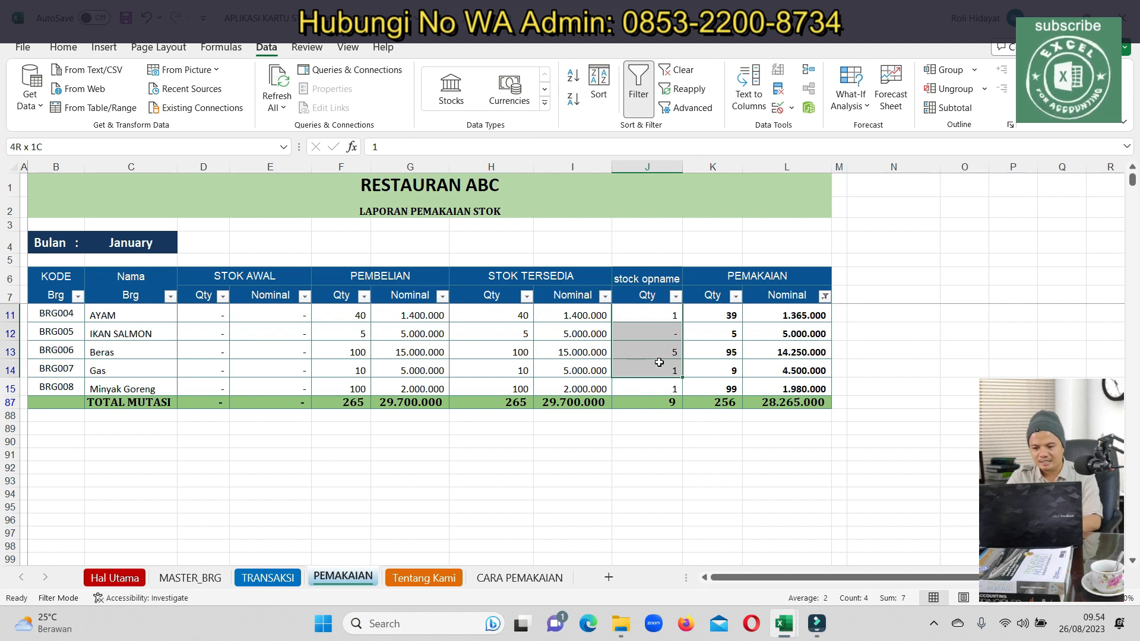
Copy the 28.265.000 usage total from L87
click(796, 404)
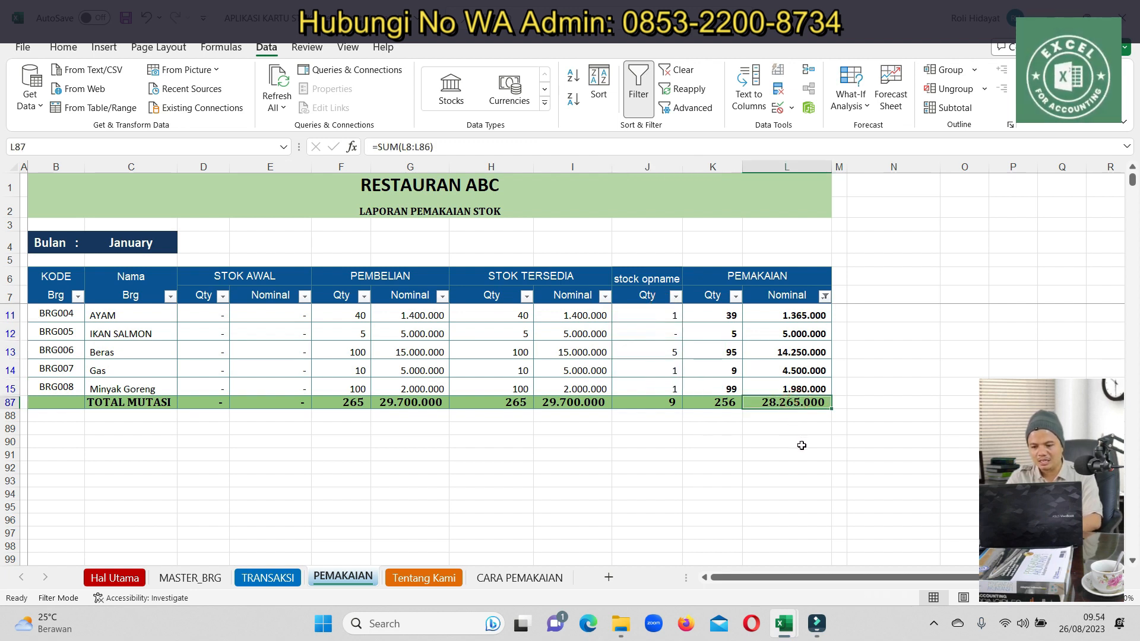
key(ctrl+c)
click(796, 429)
click(790, 405)
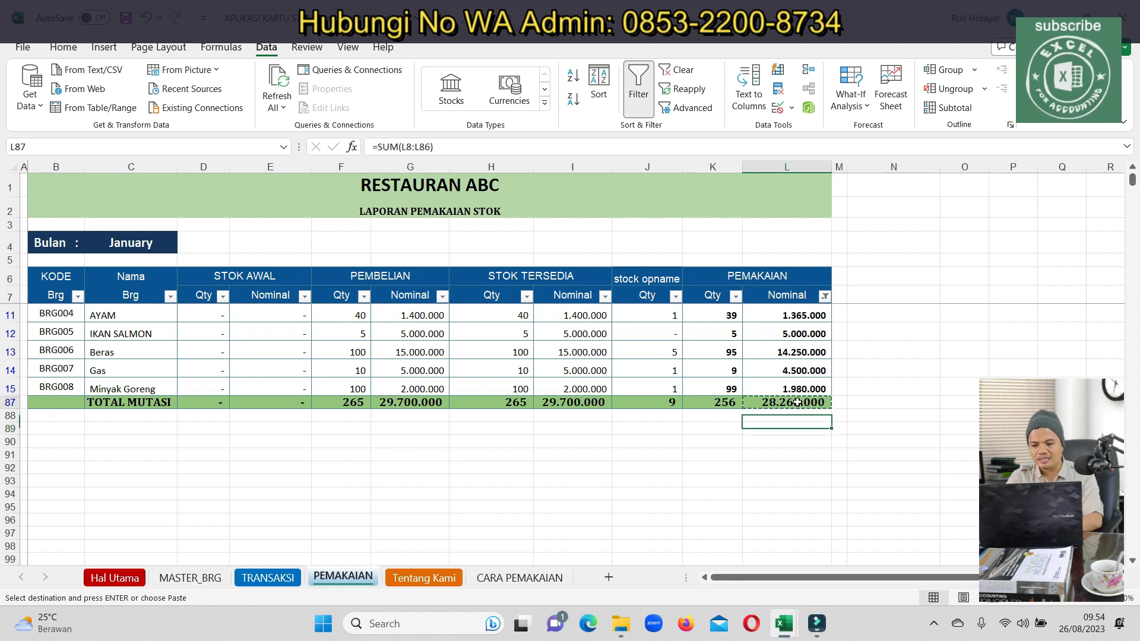
click(789, 405)
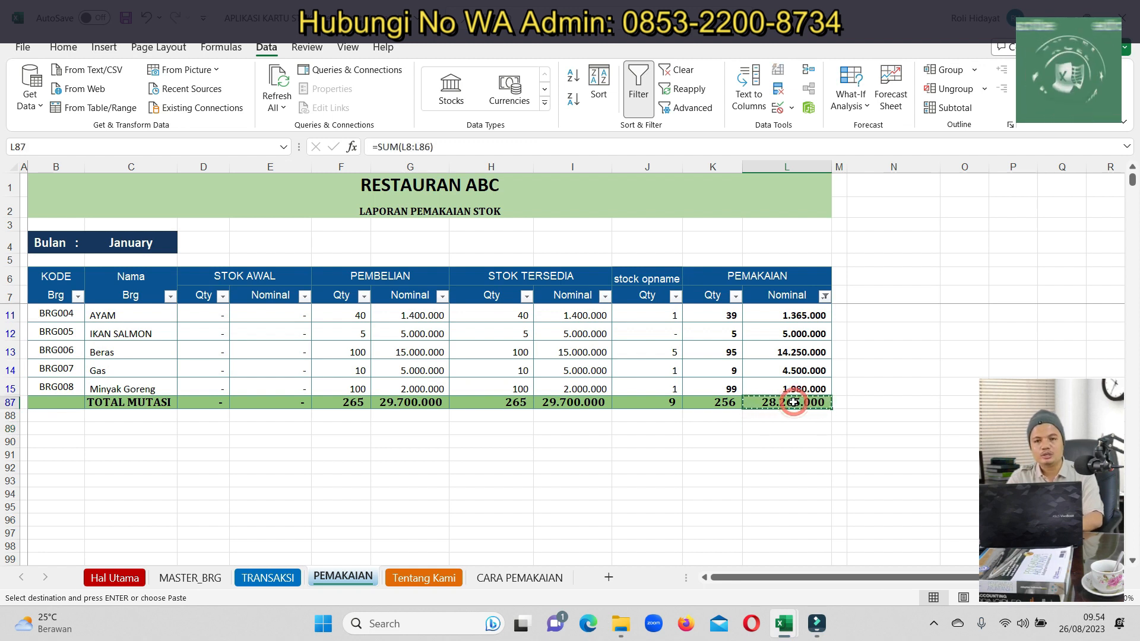
click(778, 439)
click(790, 404)
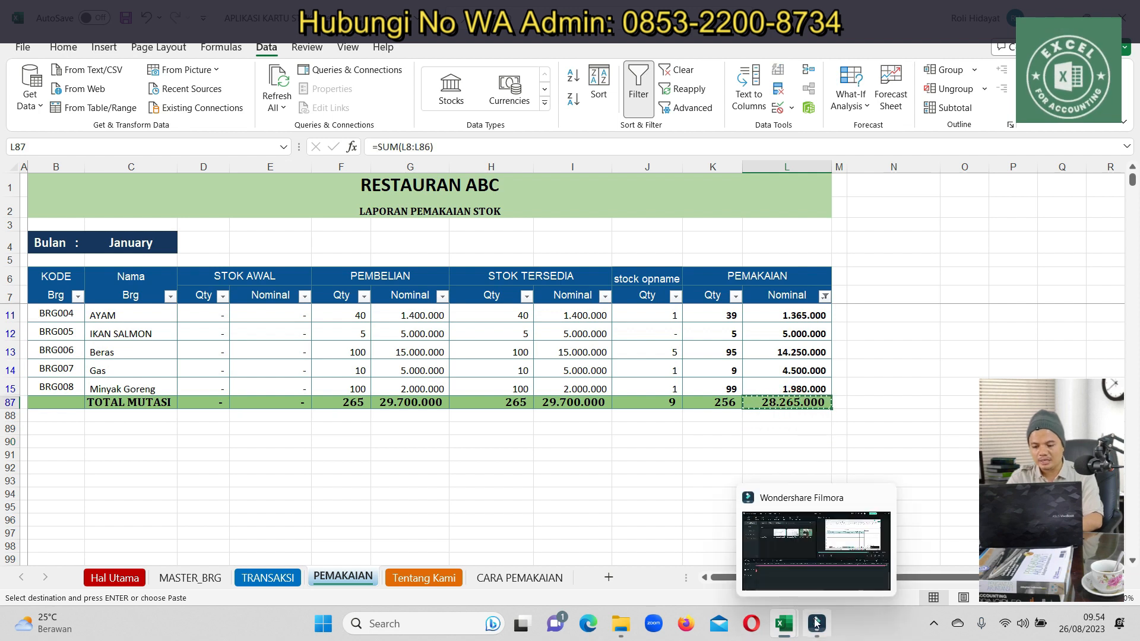
Enter 28.265.000 as the S62 debit and the T63 credit of the usage entry
mouse_move(786, 623)
click(694, 558)
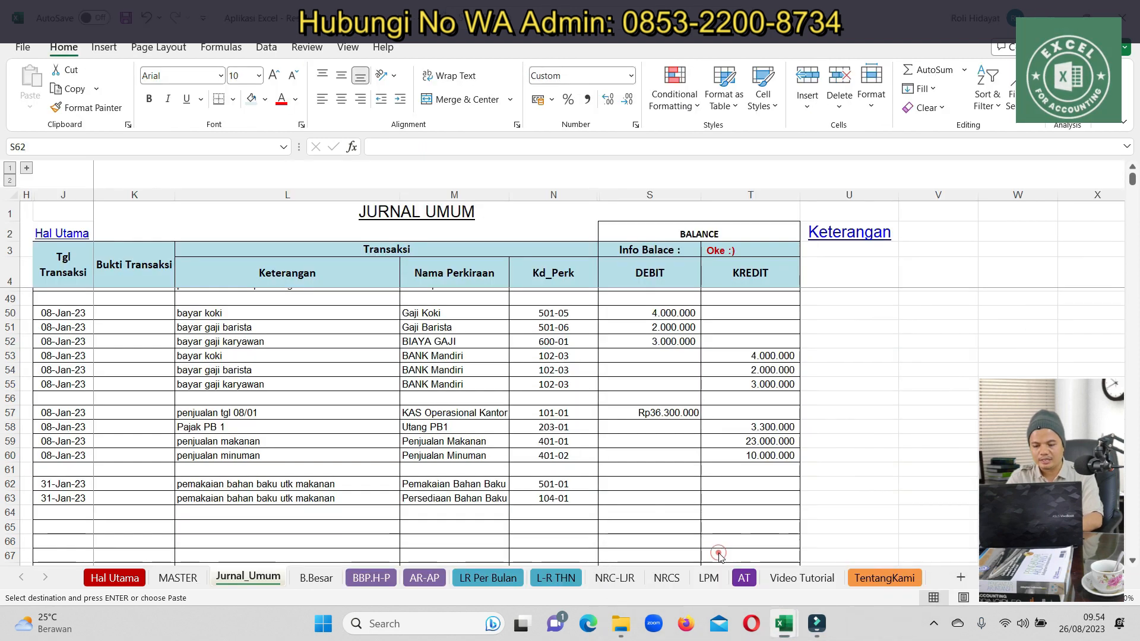
right_click(635, 482)
click(690, 107)
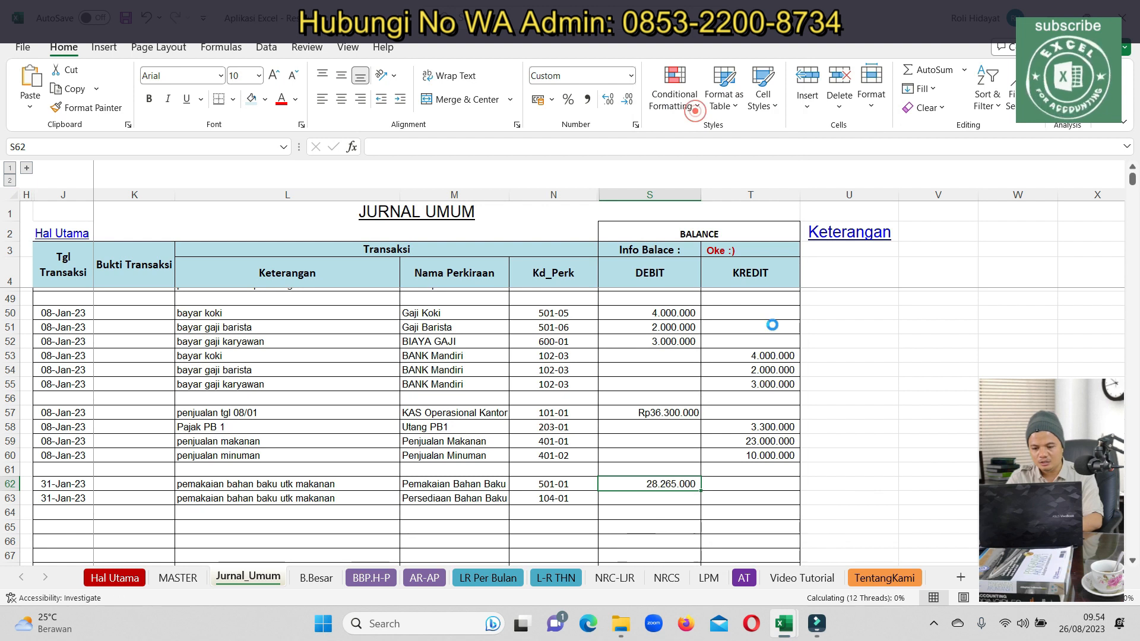
key(ctrl+c)
click(763, 499)
key(ctrl+v)
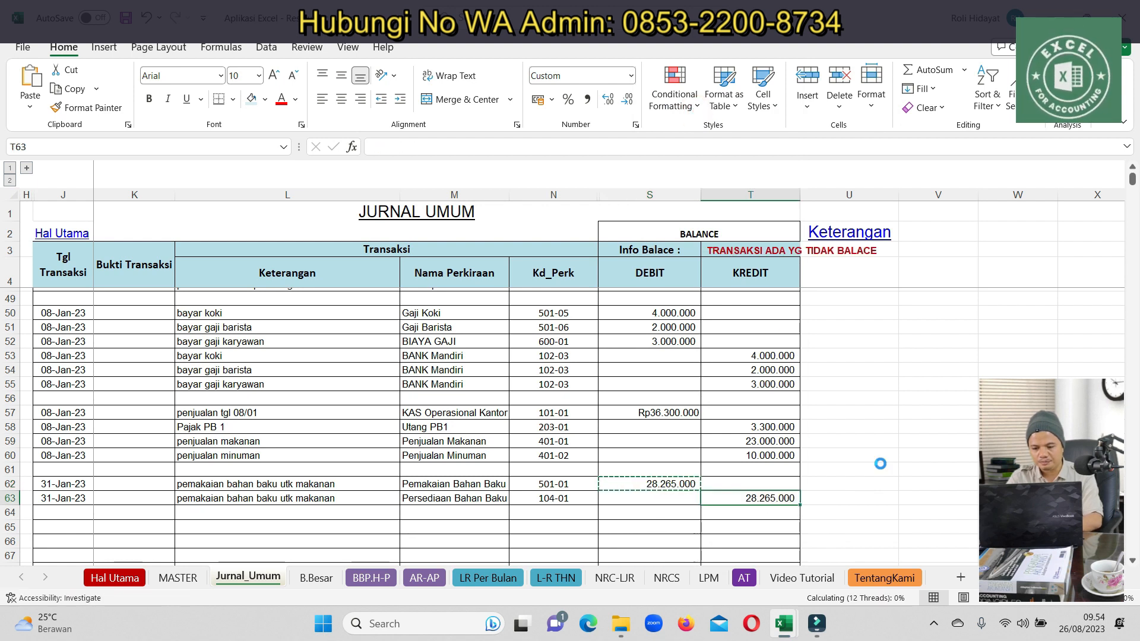
click(880, 463)
Show the Persediaan Bahan Baku ledger in Buku Besar
click(315, 578)
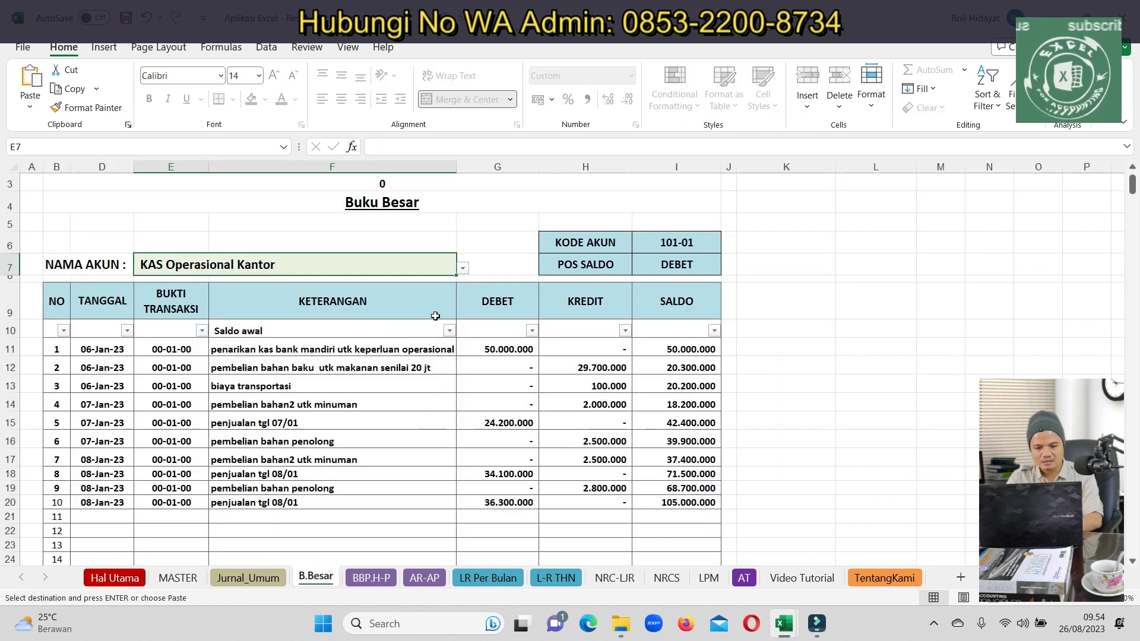
text(bah)
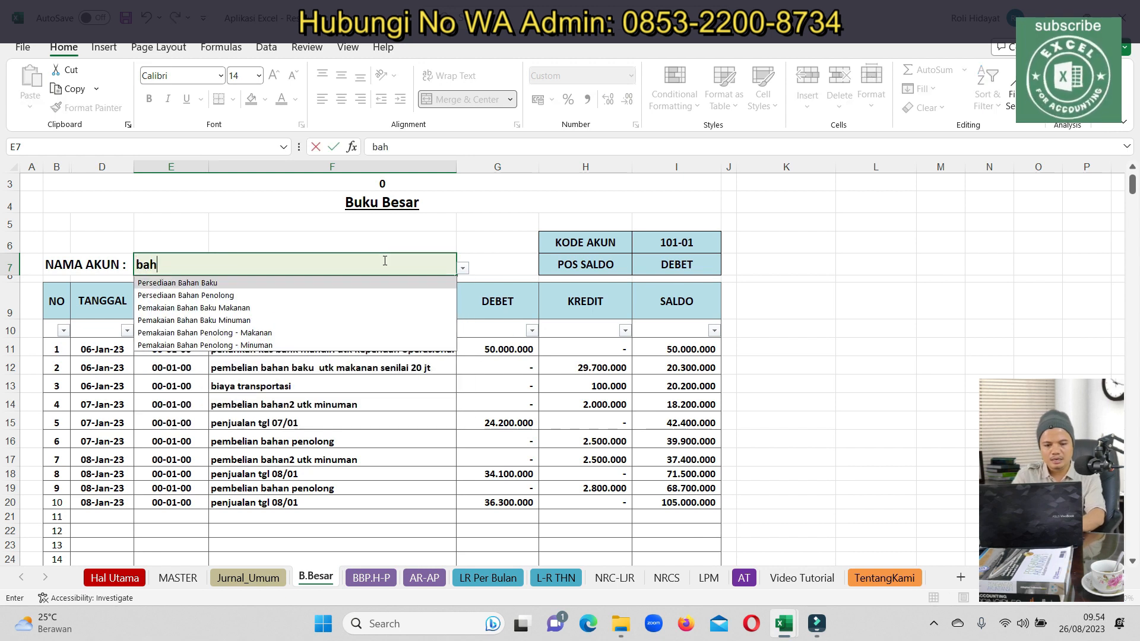
click(166, 284)
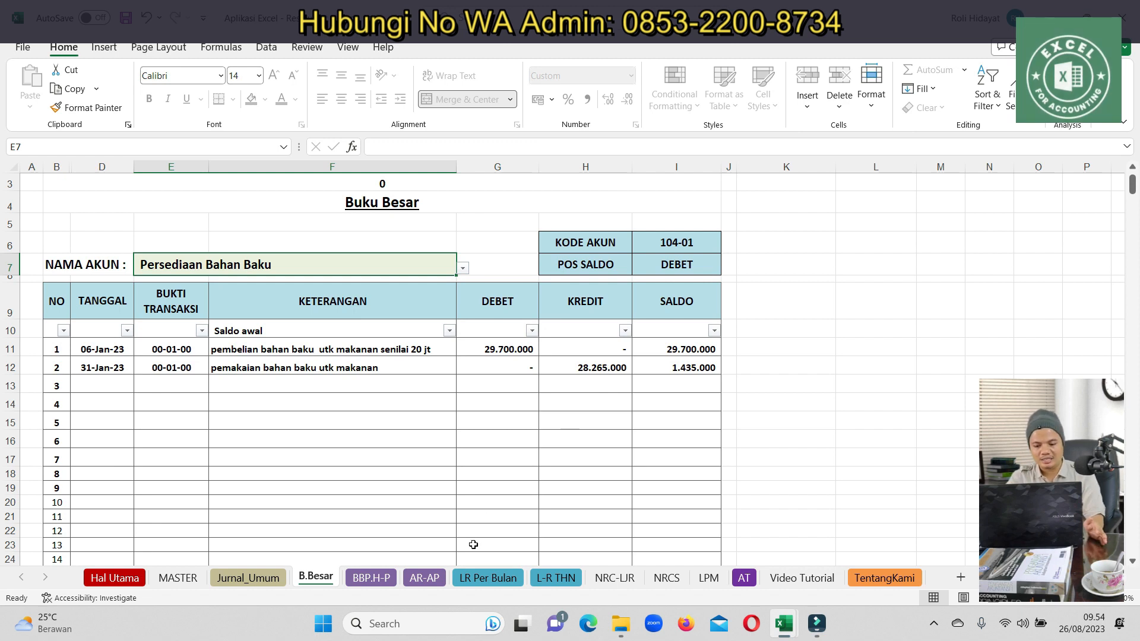
click(484, 577)
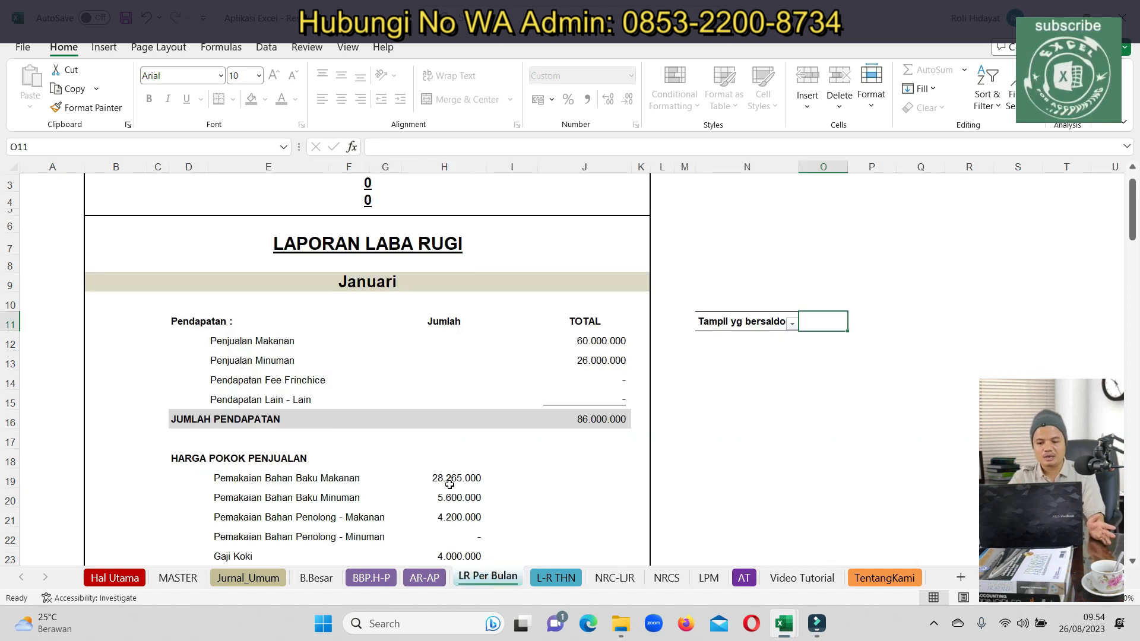
Filter Tampil yg bersaldo to hide zero-balance rows of the January income statement
scroll(479, 471, down, 4)
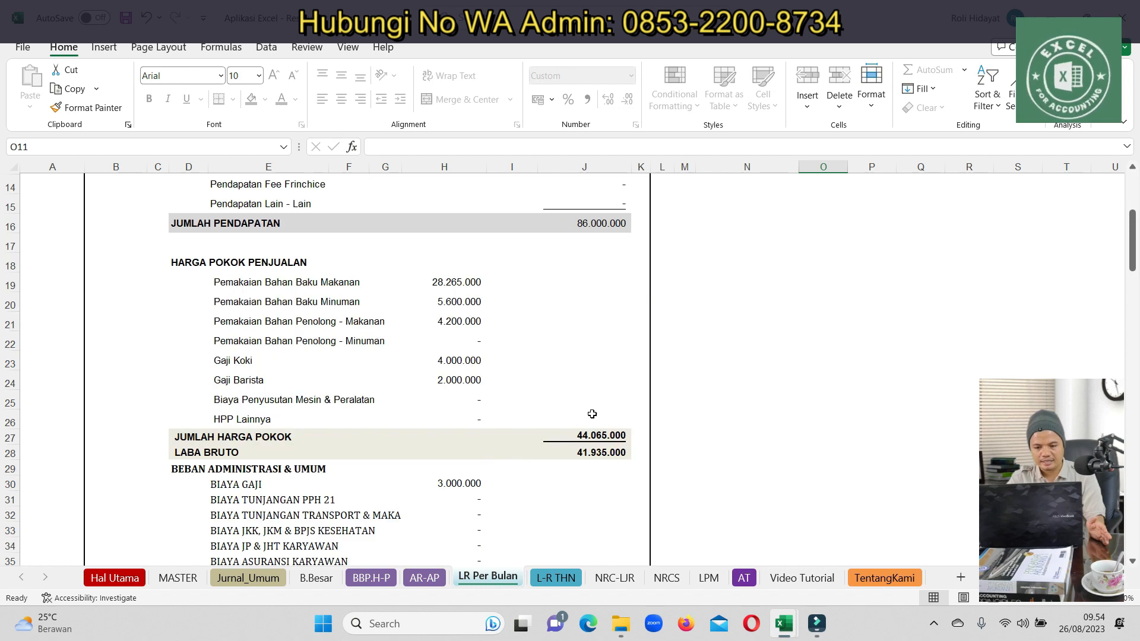
scroll(1135, 223, up, 3)
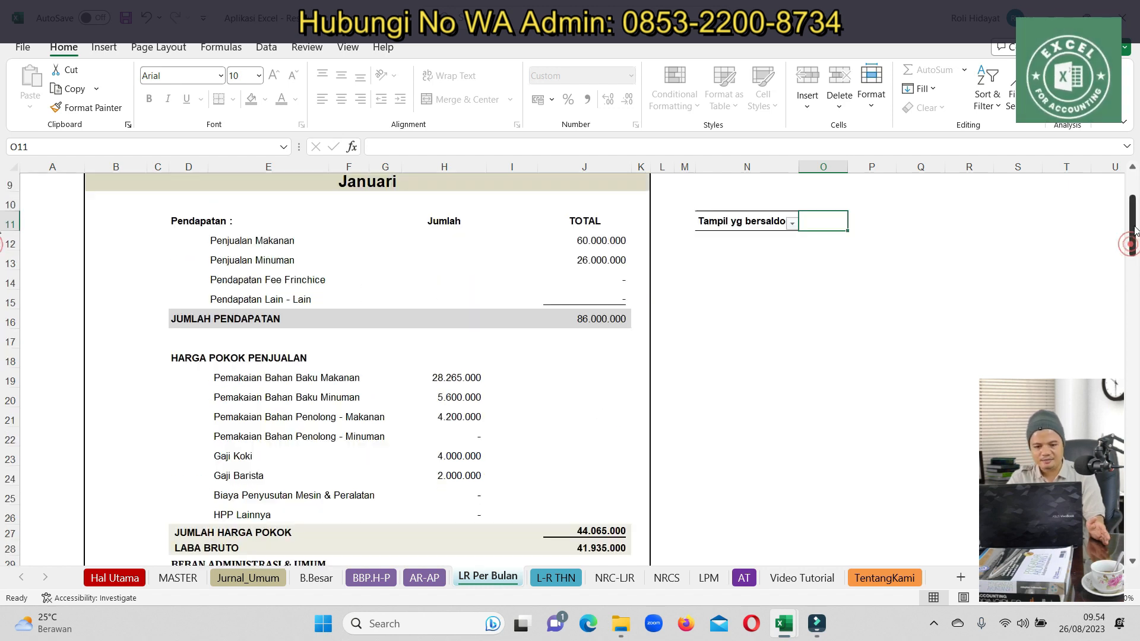
click(792, 291)
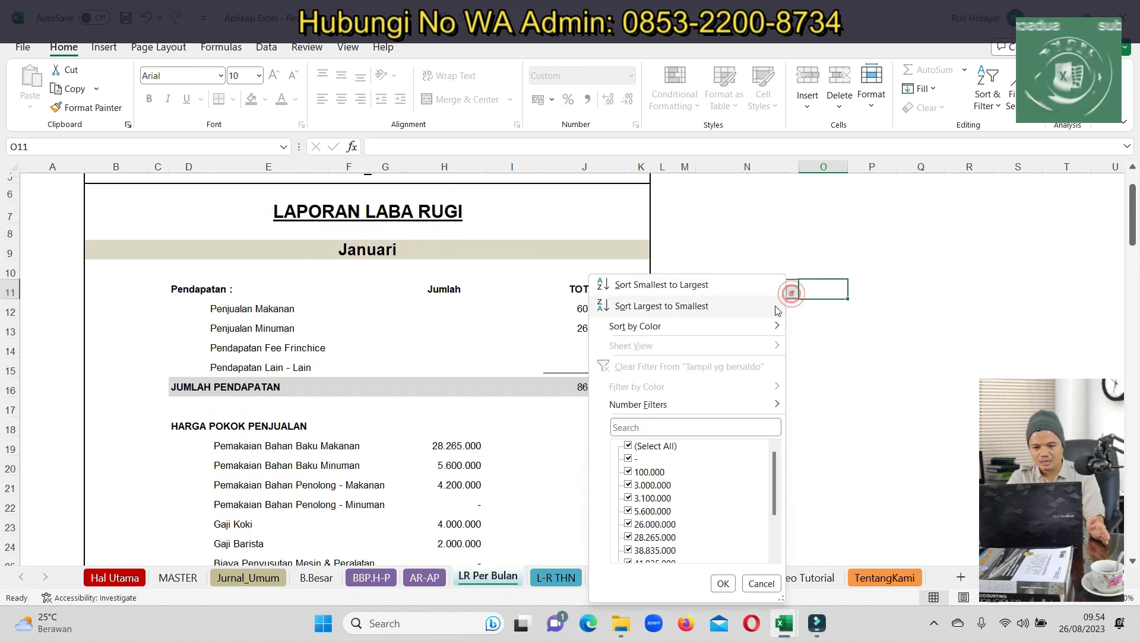
click(630, 459)
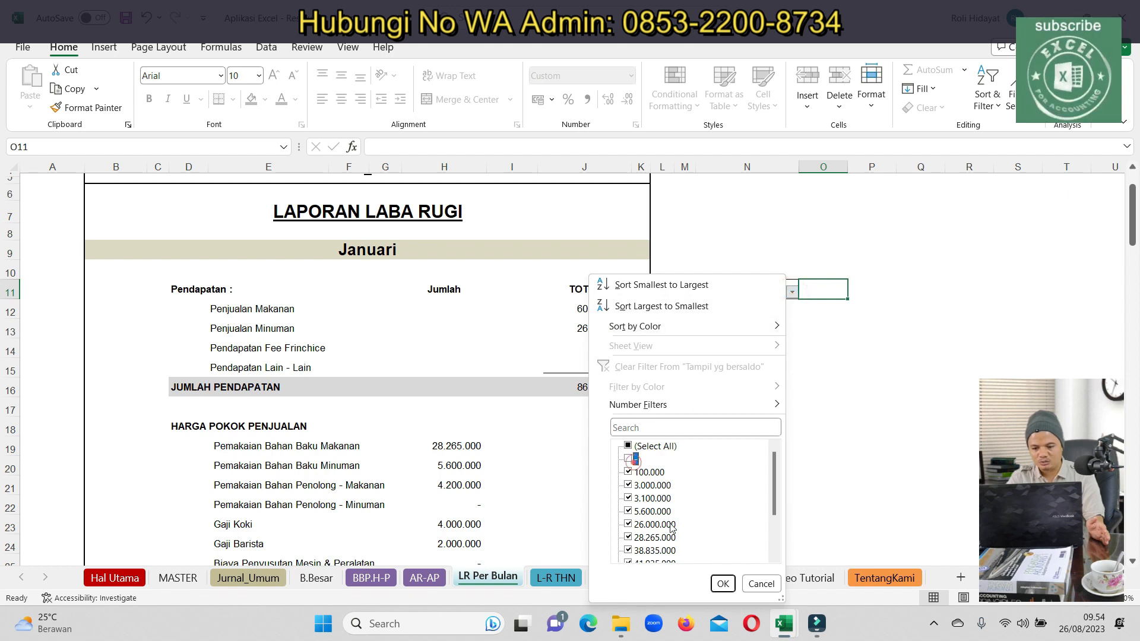
click(722, 583)
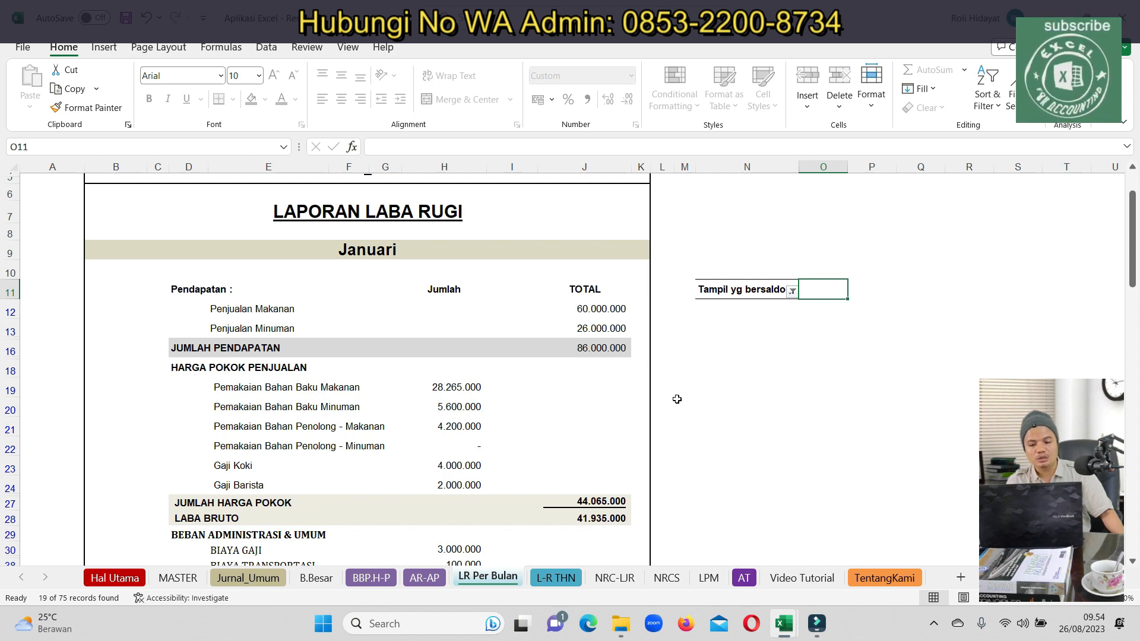
Review the Pemakaian Bahan Baku Makanan amount and the Laba Bruto total of 41.935.000
click(459, 396)
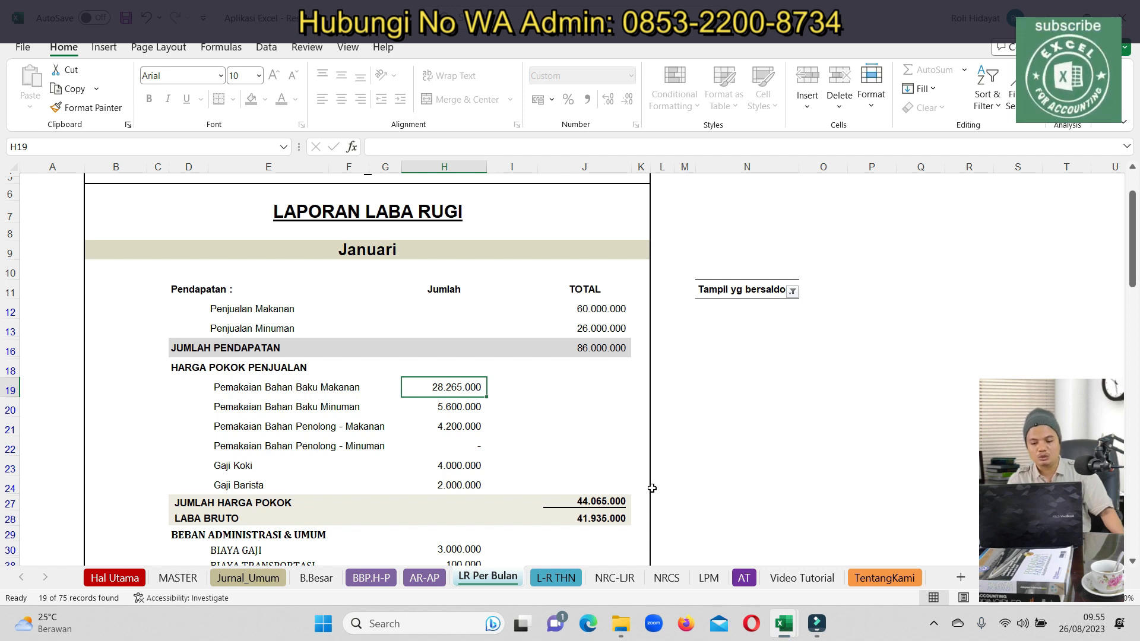
scroll(634, 489, down, 1)
click(600, 478)
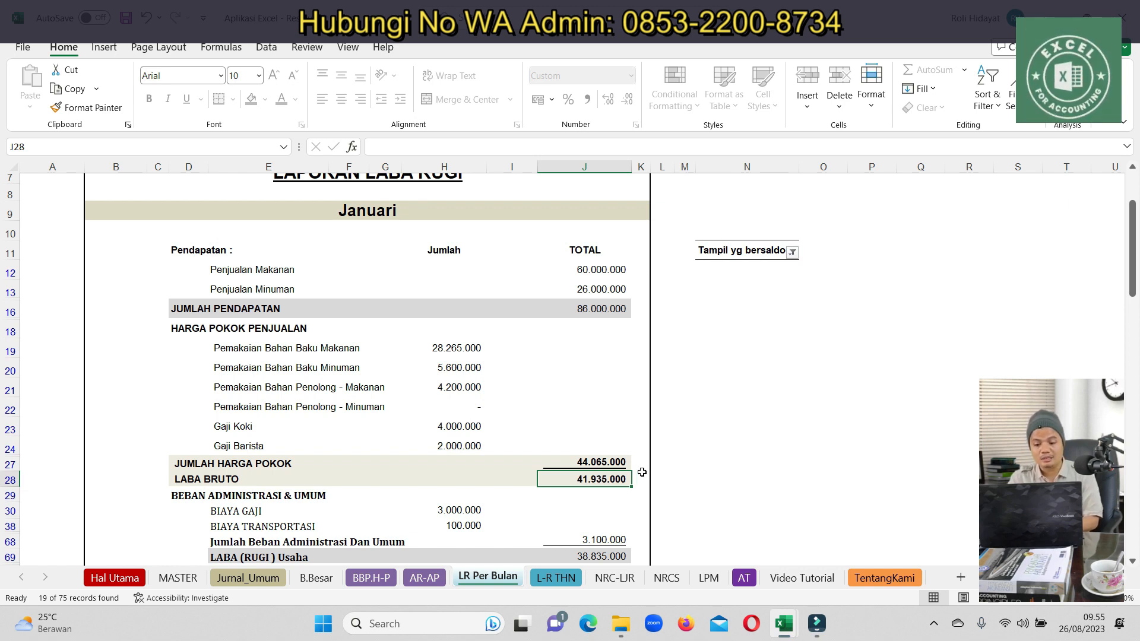
scroll(665, 461, up, 2)
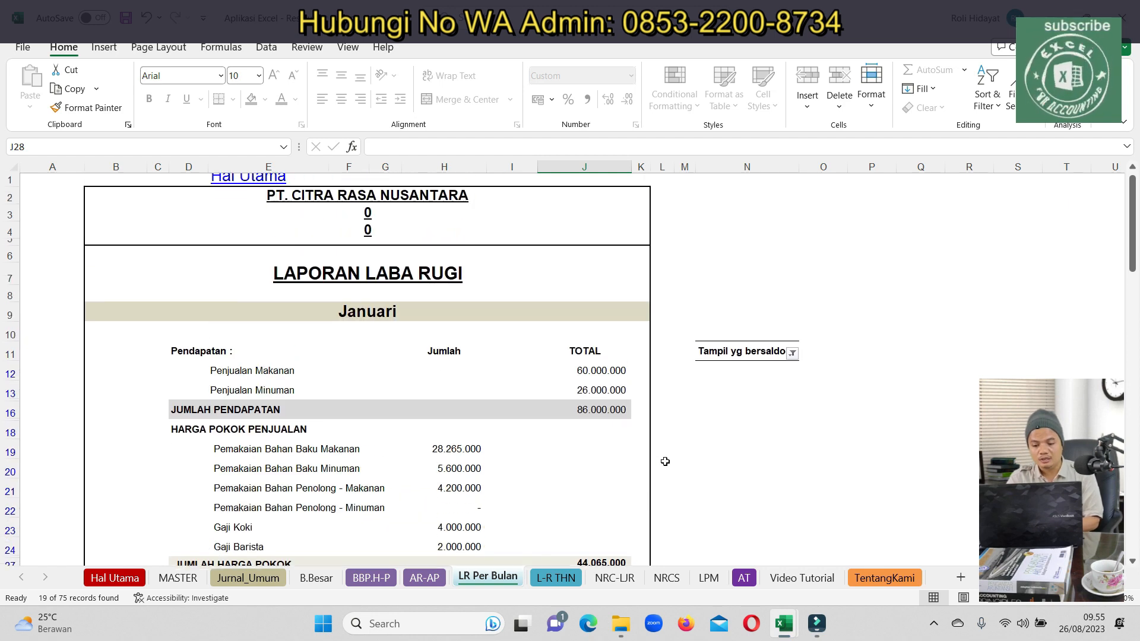
scroll(664, 461, down, 2)
scroll(515, 519, down, 1)
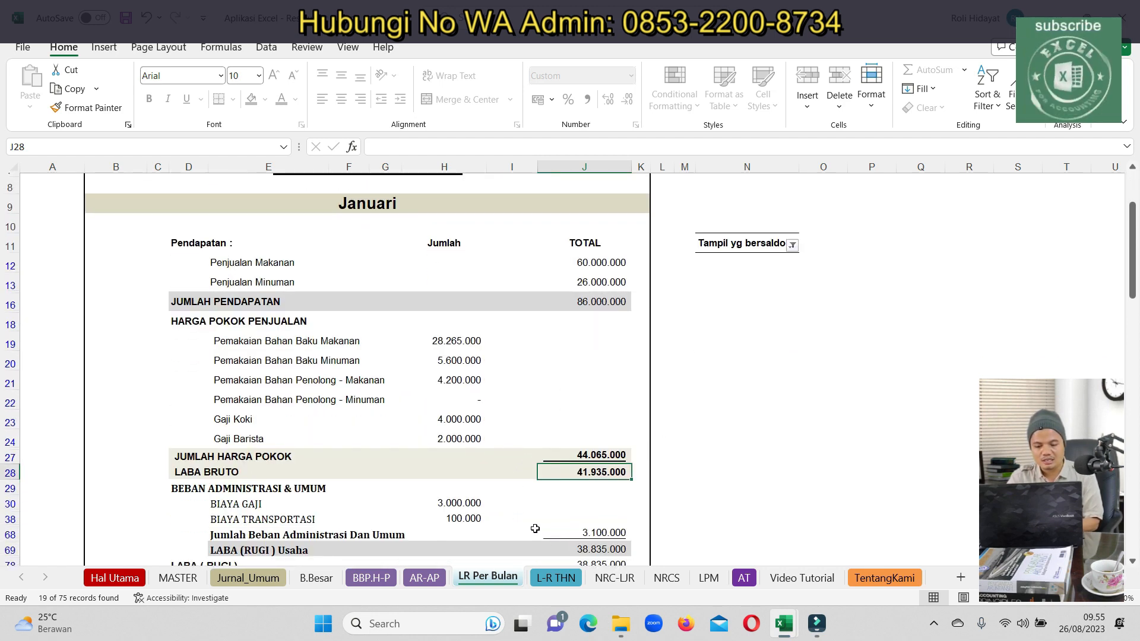
scroll(485, 514, up, 1)
scroll(516, 522, down, 2)
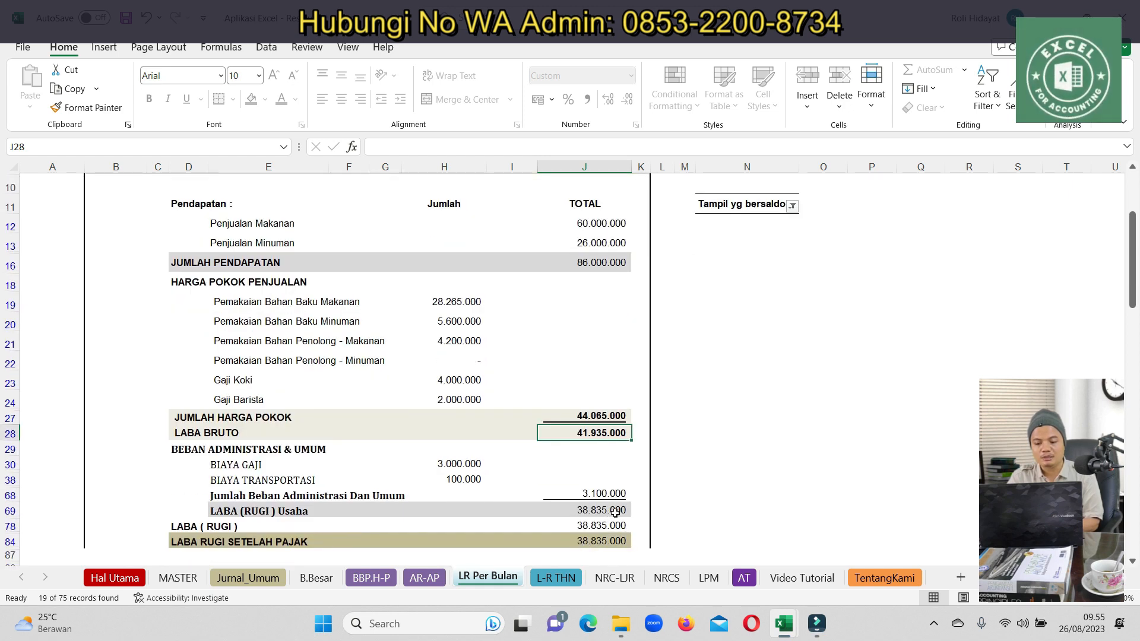
click(248, 577)
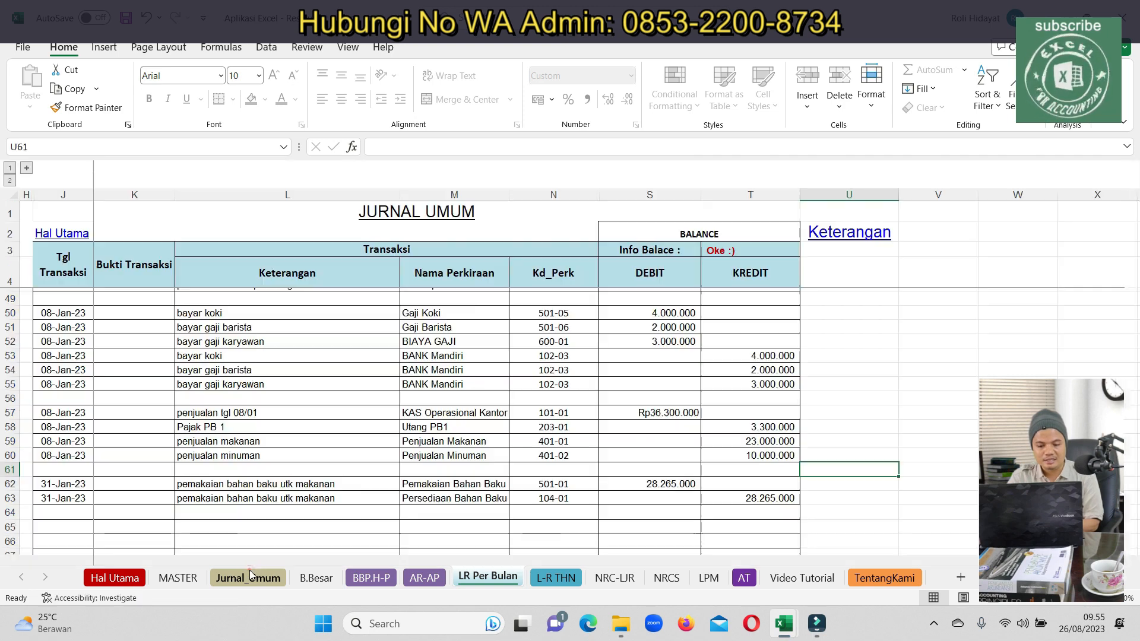
Change the salary debits in S50:S52 to 8.000.000, 4.000.000 and 7.500.000
click(681, 313)
text(8000000)
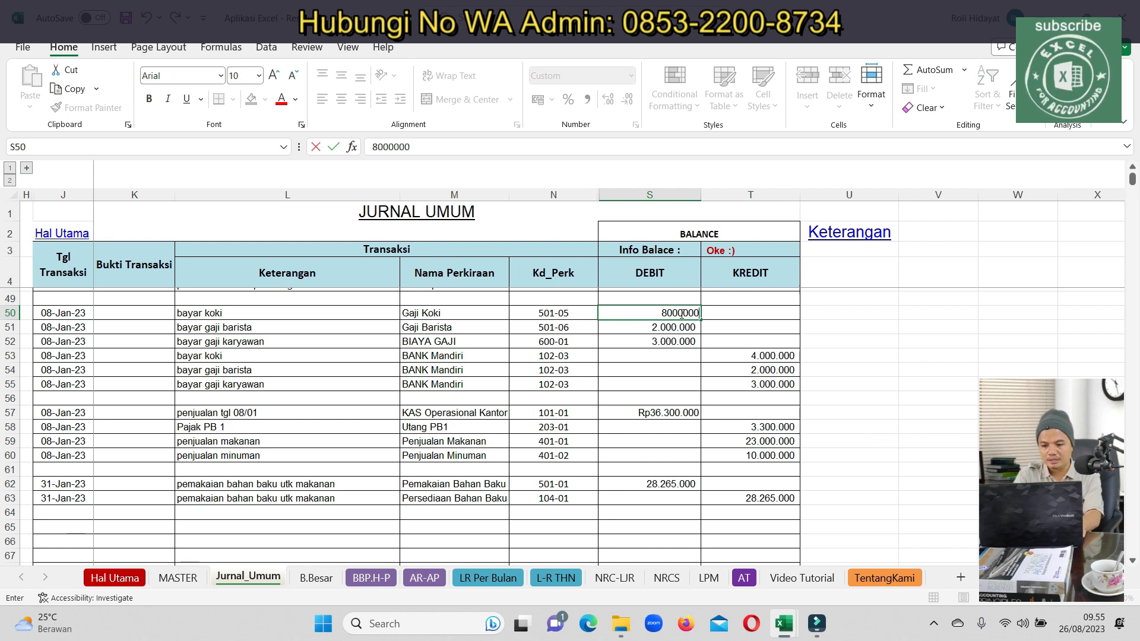
key(Return)
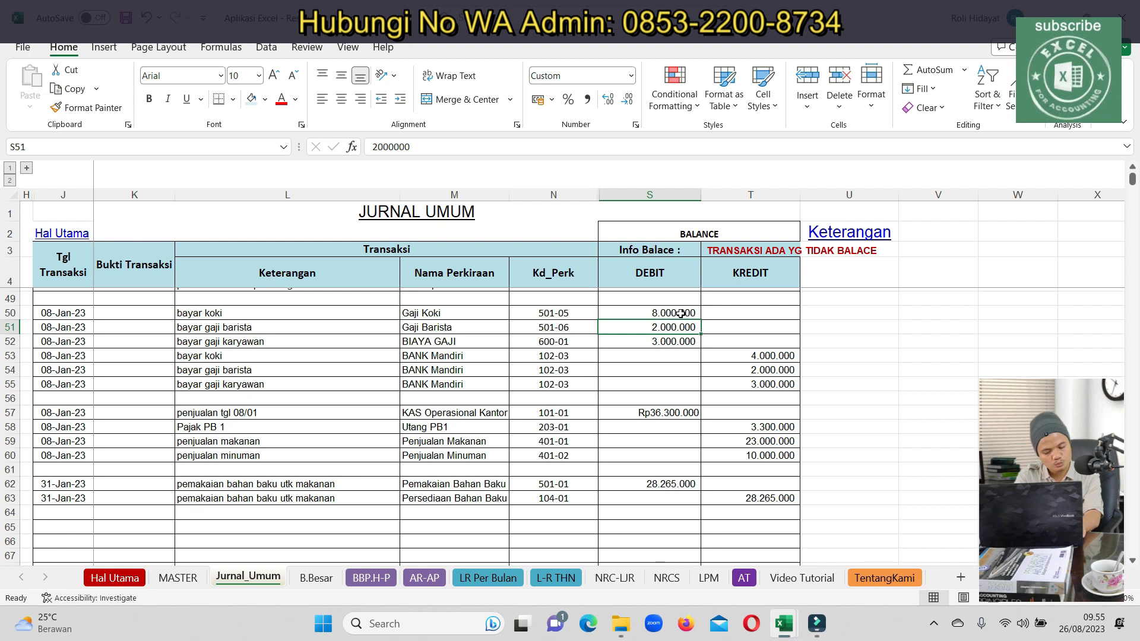
text(40)
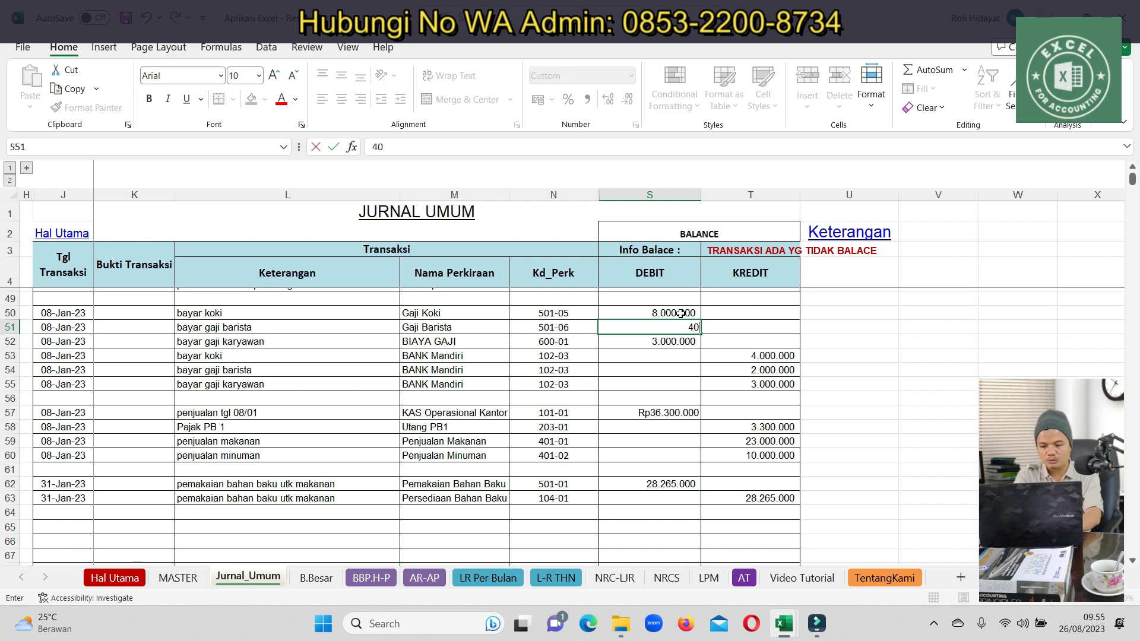
text(00000)
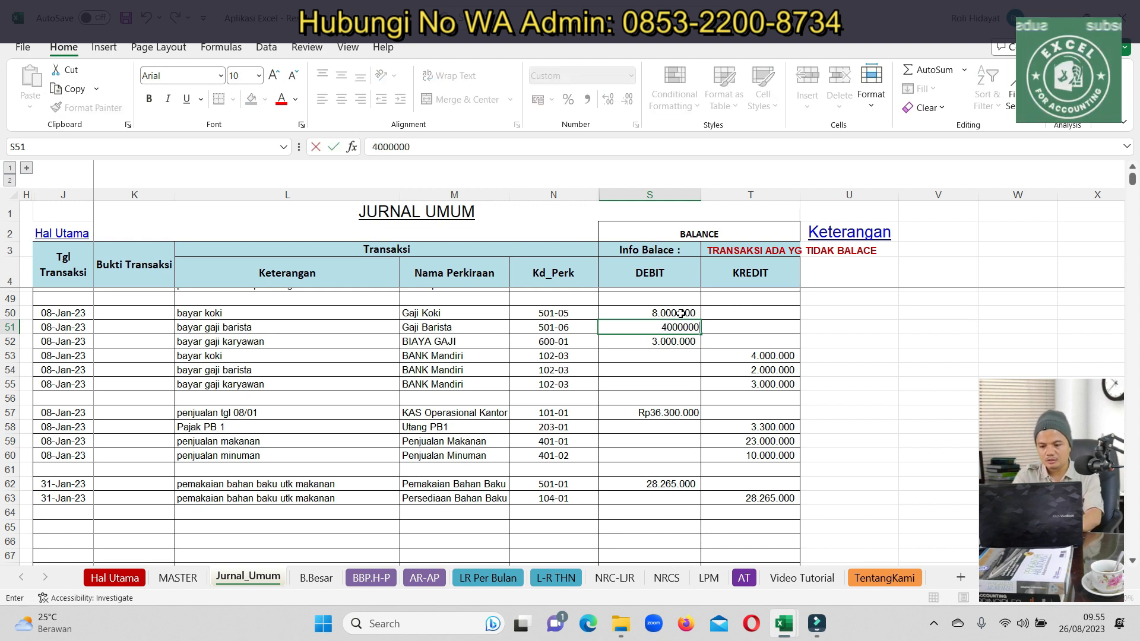
key(Return)
text(6)
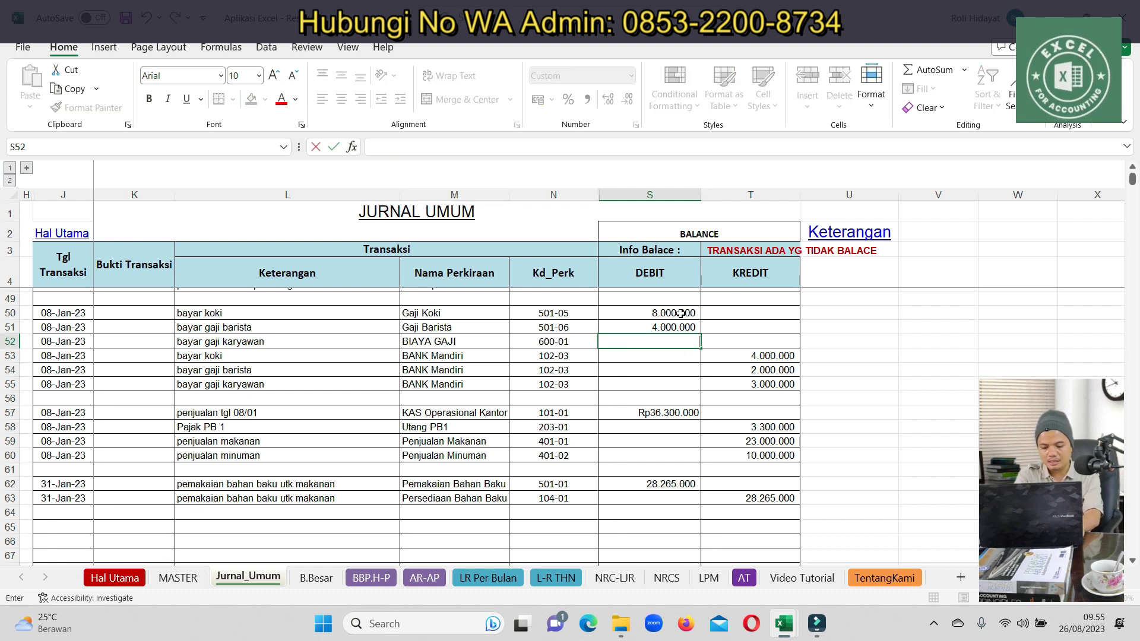
text(4)
key(BackSpace)
text(500.)
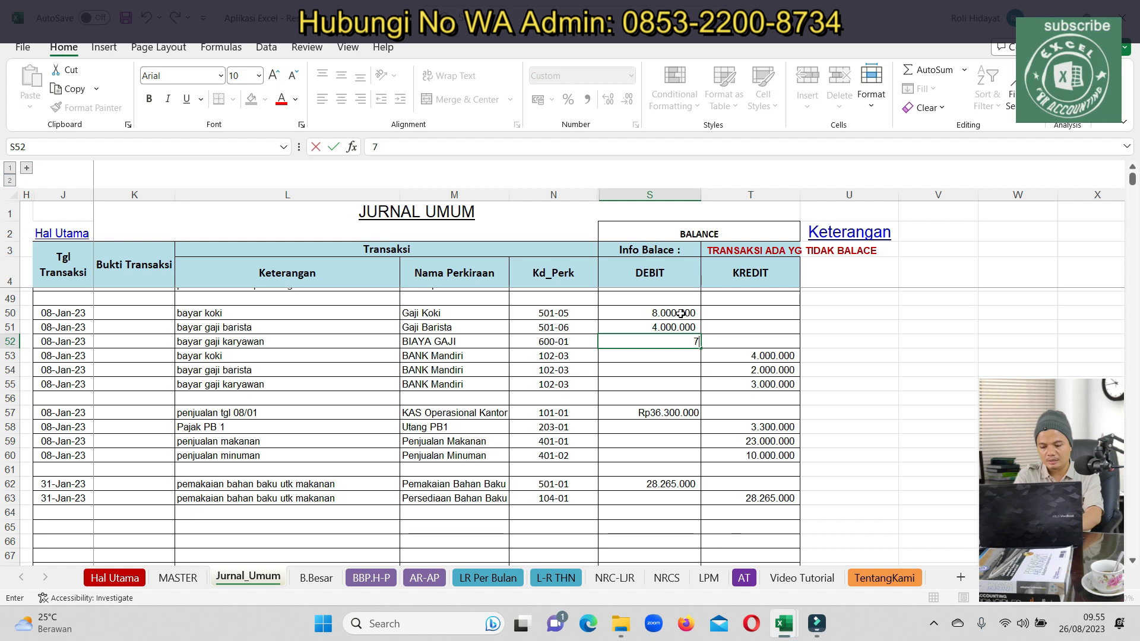
text(00000)
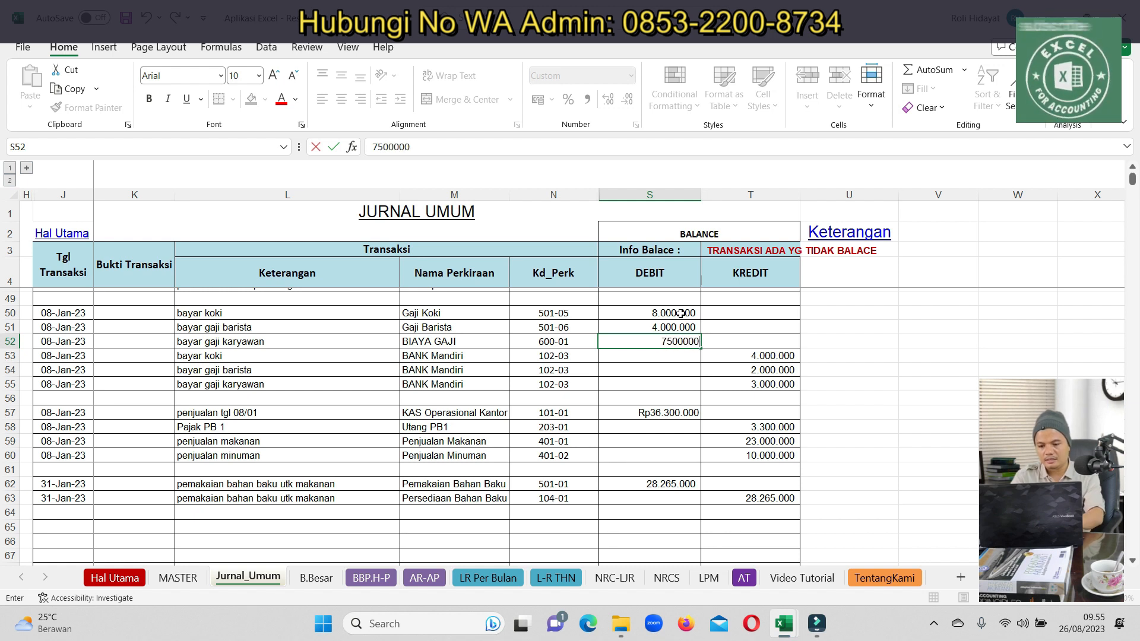
key(Return)
Copy the three salary amounts into the bank credit cells T53:T55
click(678, 313)
drag(675, 328, 677, 342)
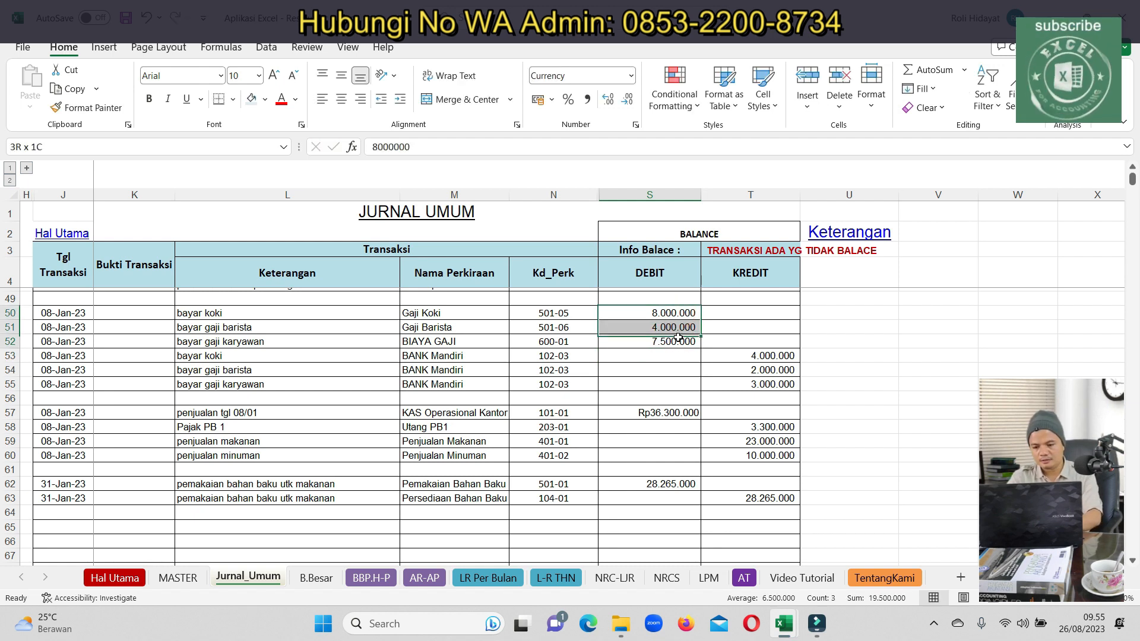
key(ctrl+c)
drag(769, 359, 768, 385)
key(ctrl+v)
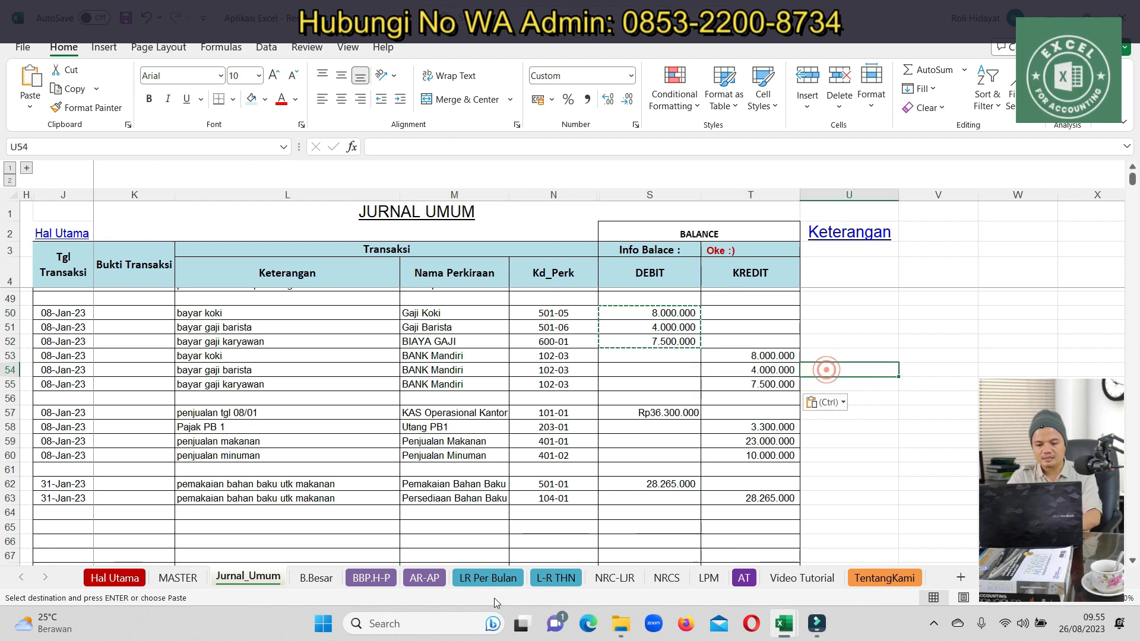
click(488, 578)
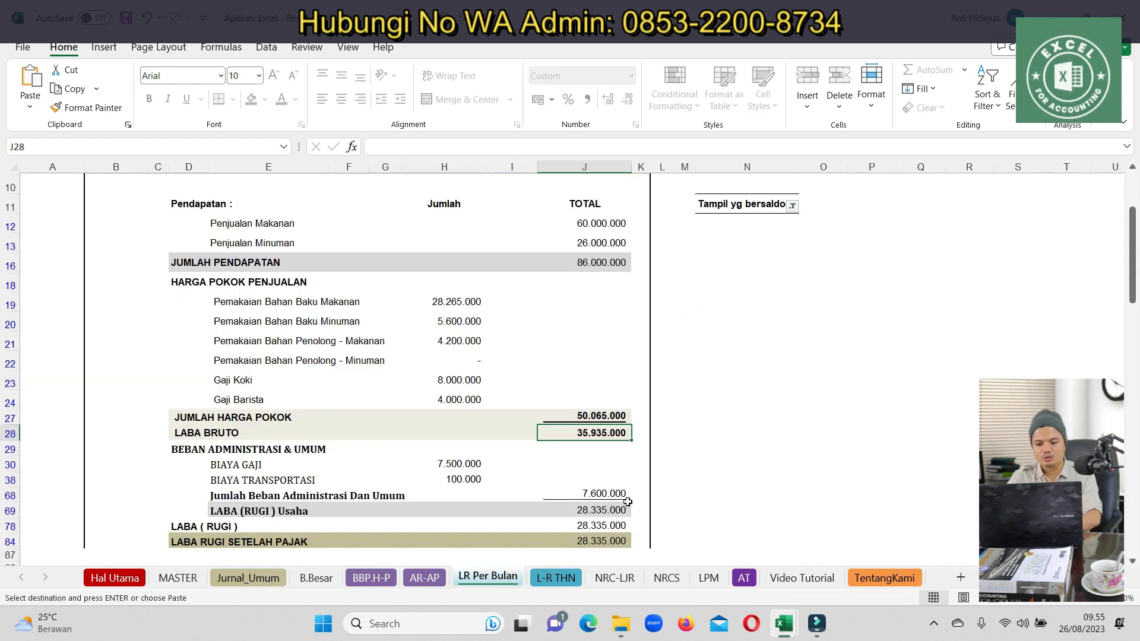
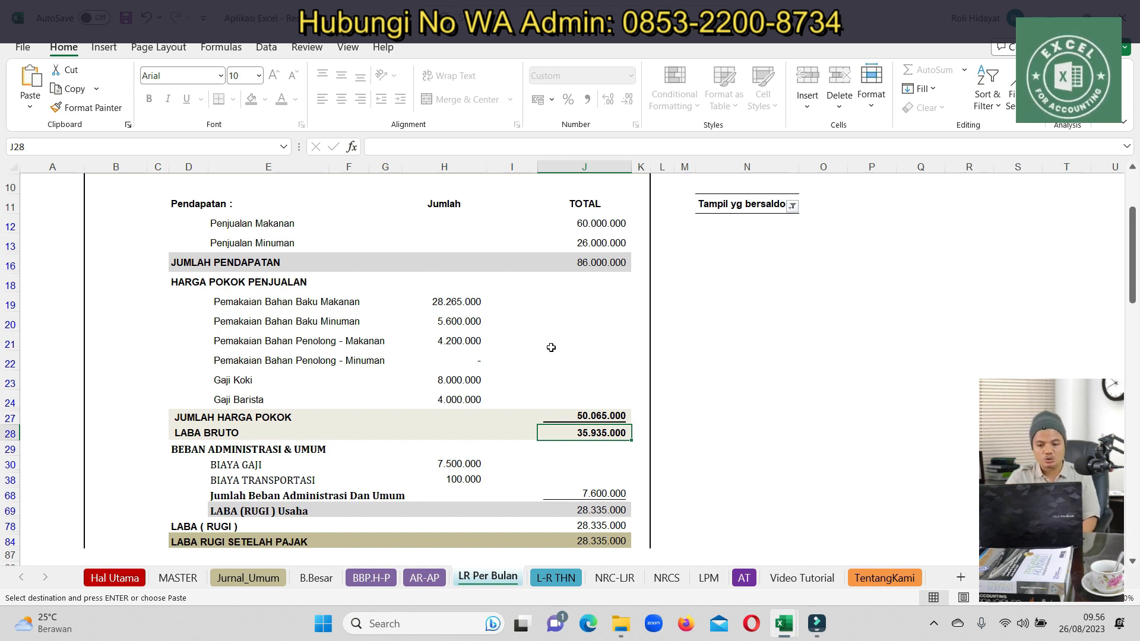
Review the administrative expense section and the after-tax profit total
click(508, 360)
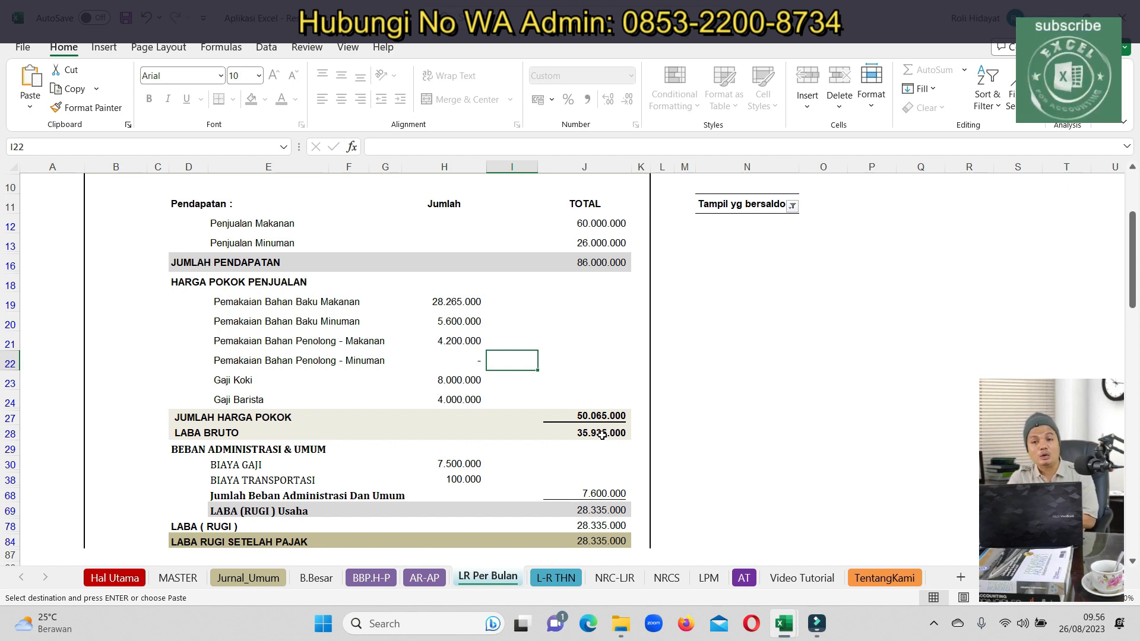
drag(204, 451, 574, 509)
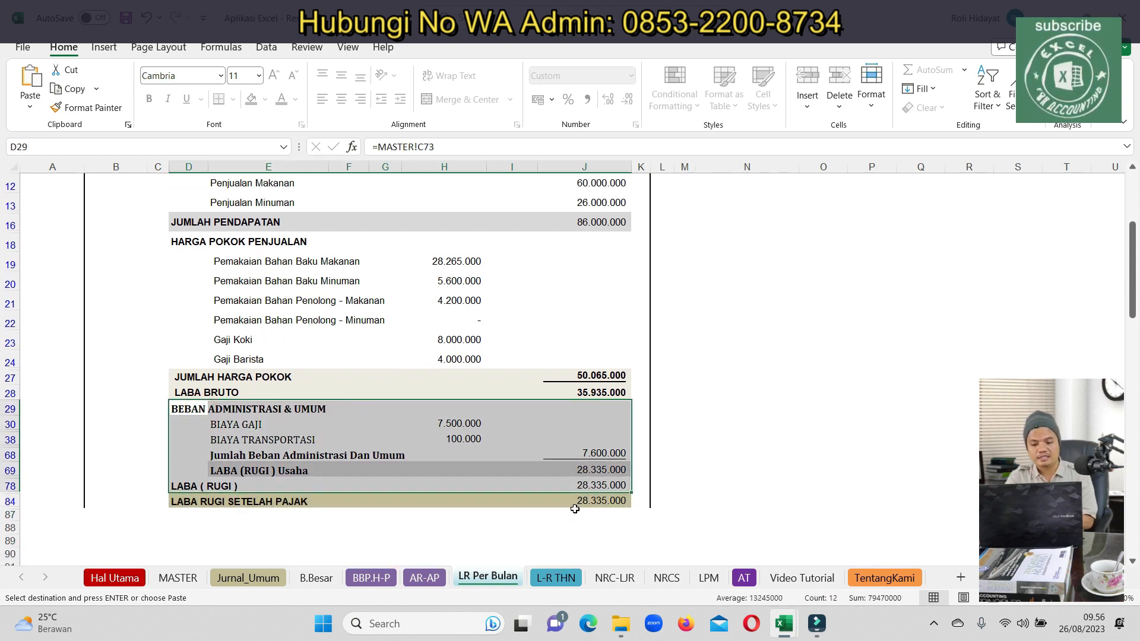
click(575, 506)
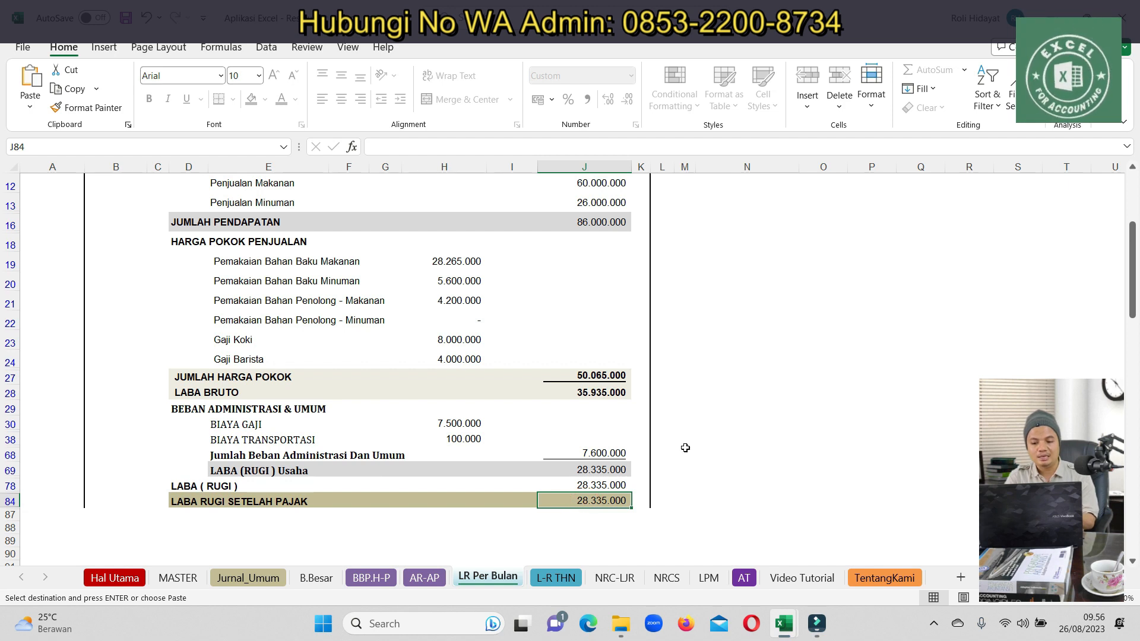
scroll(685, 440, up, 2)
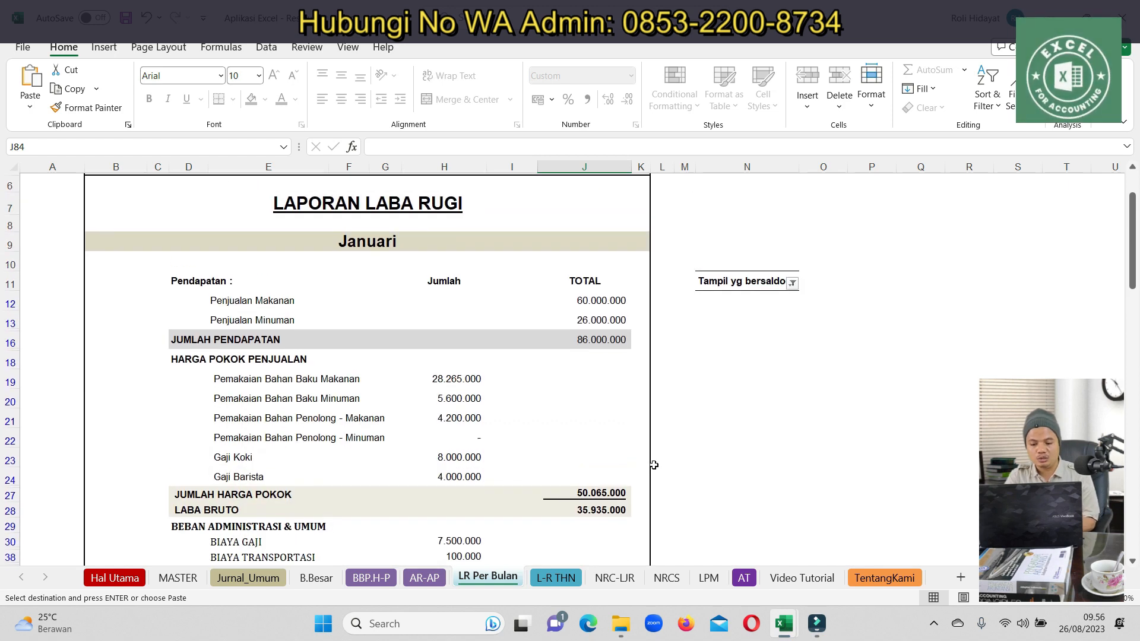
On L-R THN, paste the 2023 year heading and filter out the zero-value rows
click(556, 577)
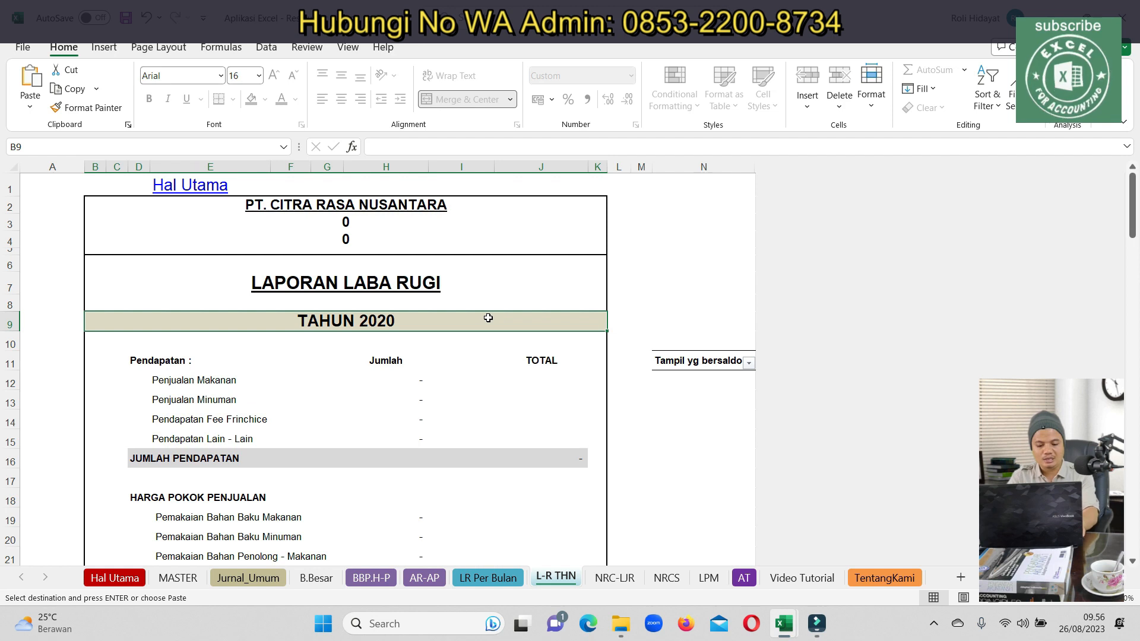
key(Return)
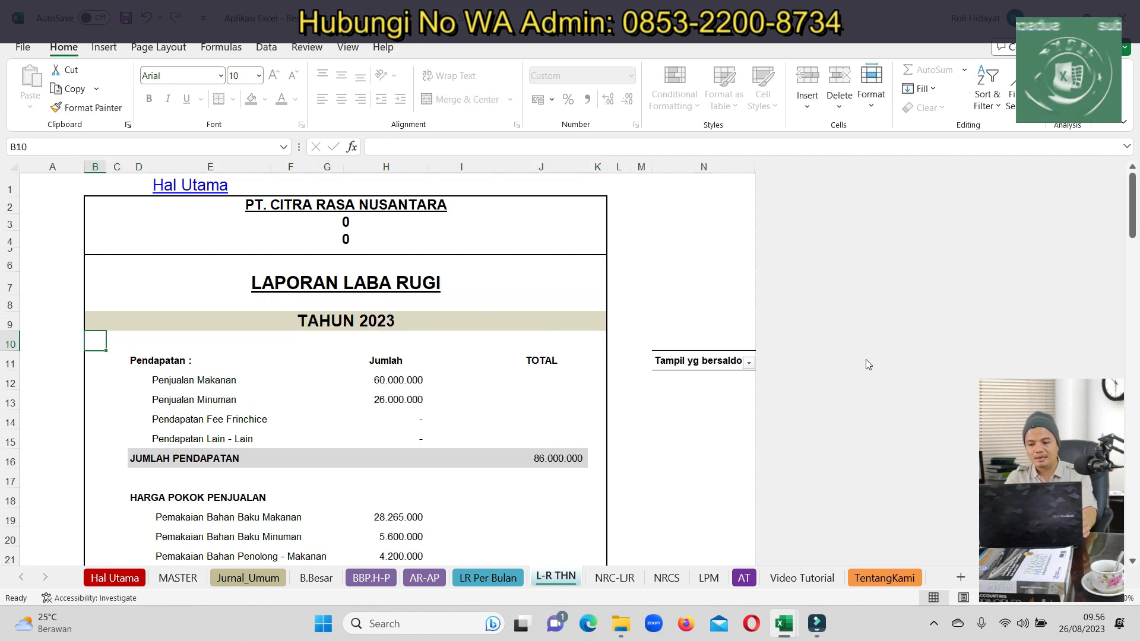
click(748, 362)
click(598, 213)
click(689, 337)
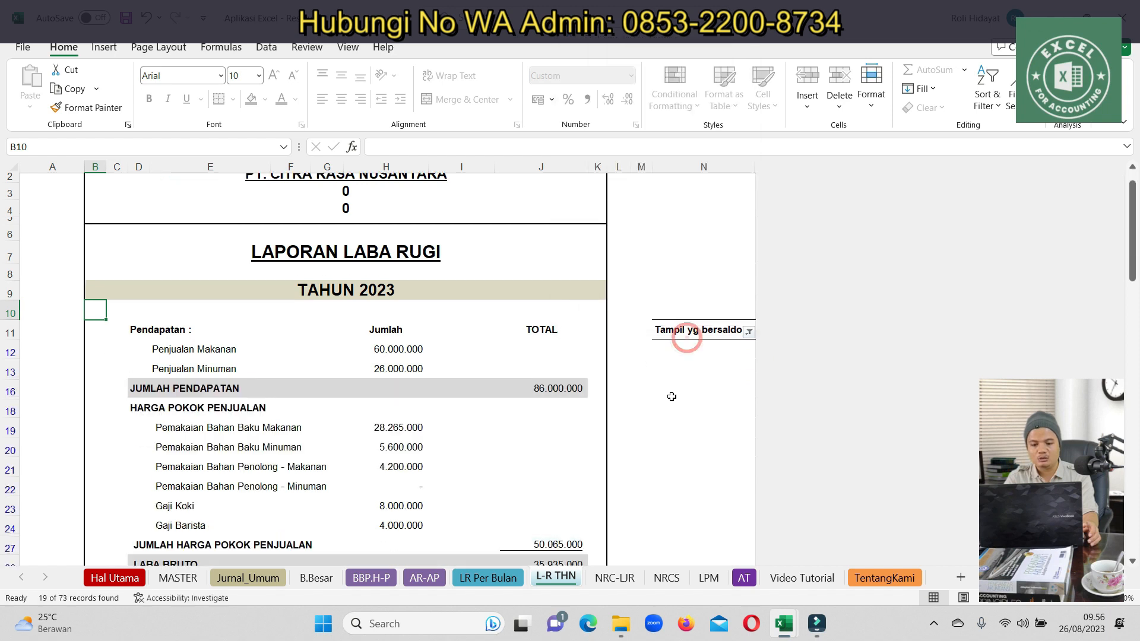
scroll(642, 464, down, 3)
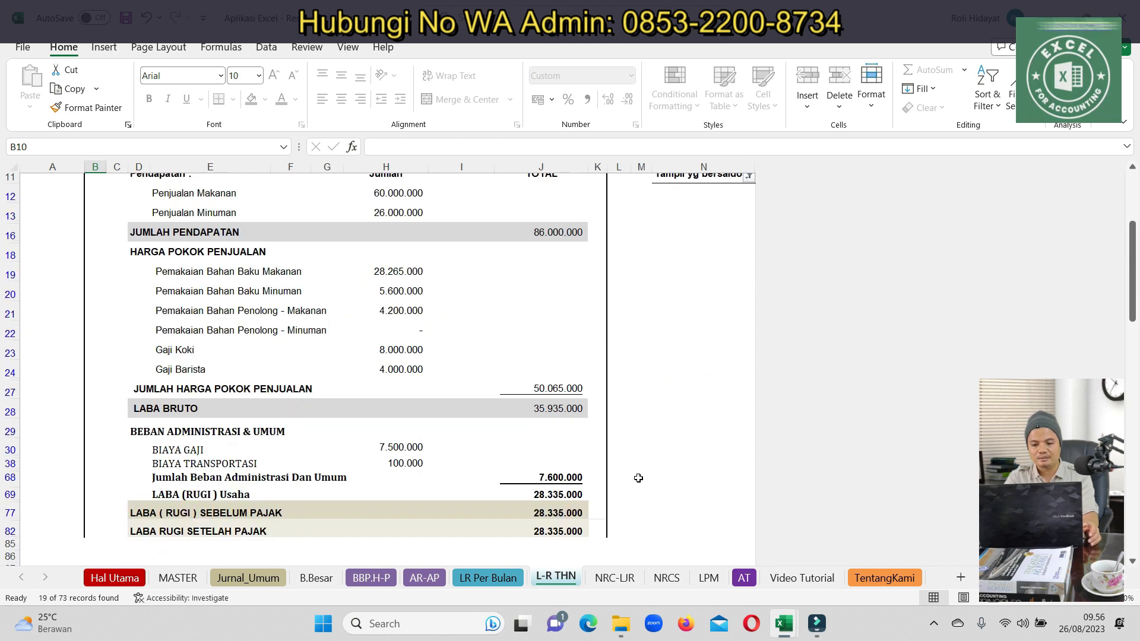
click(549, 545)
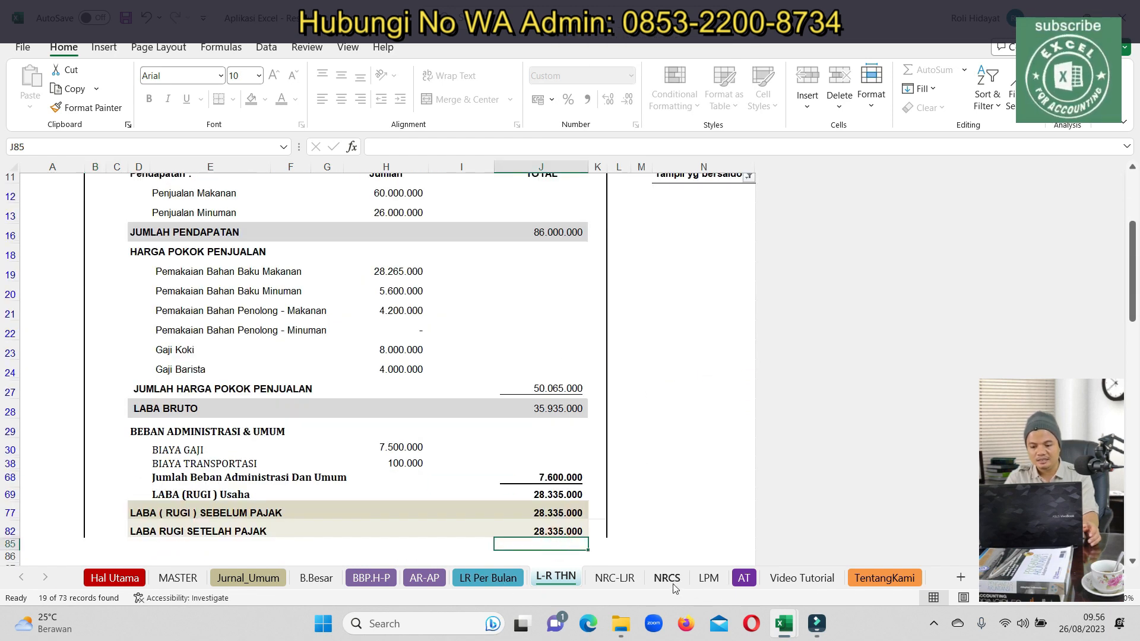
click(614, 578)
Widen column F on NRCS to reveal the (17.200.000) difference beside the 574.135.000 total
click(667, 577)
scroll(451, 440, down, 7)
scroll(479, 427, up, 3)
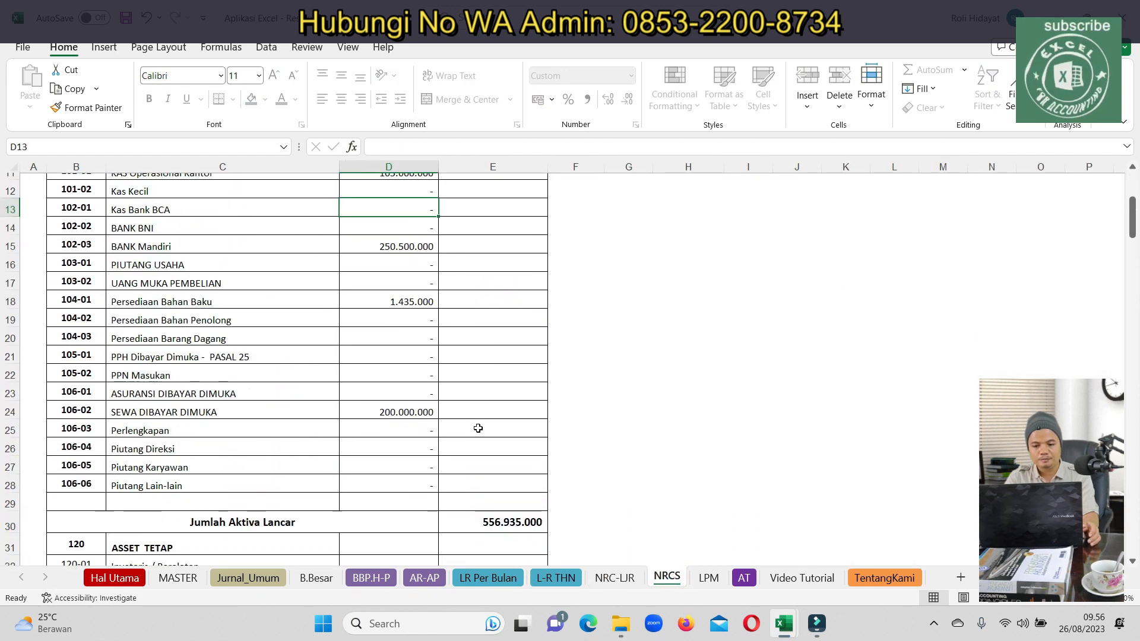
scroll(1126, 223, up, 3)
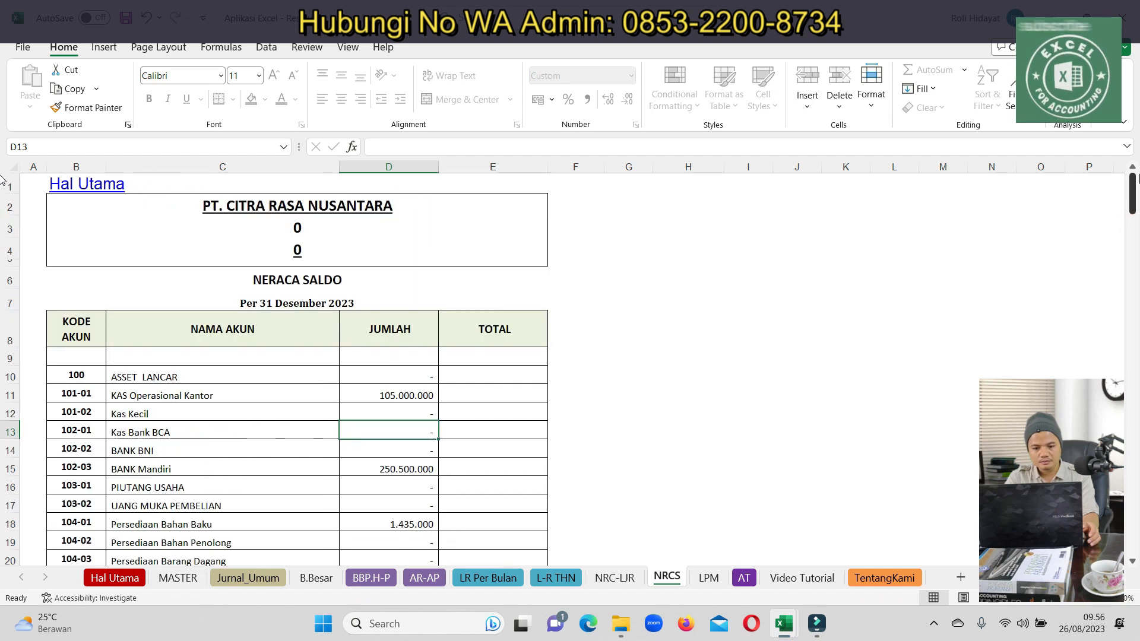
drag(1133, 201, 1113, 317)
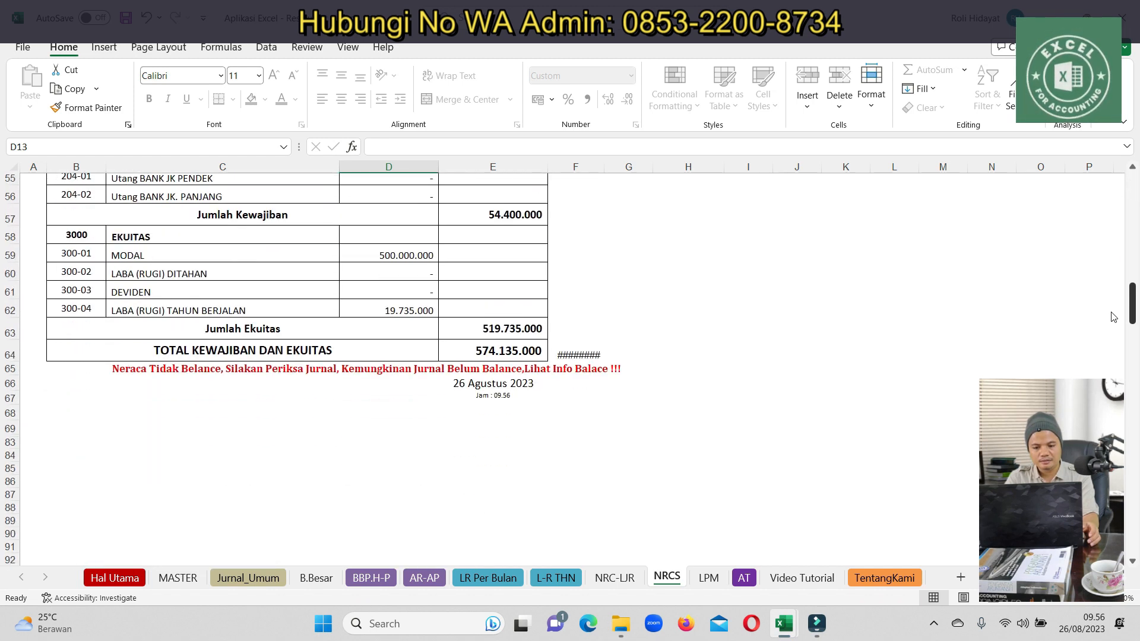
drag(603, 167, 621, 168)
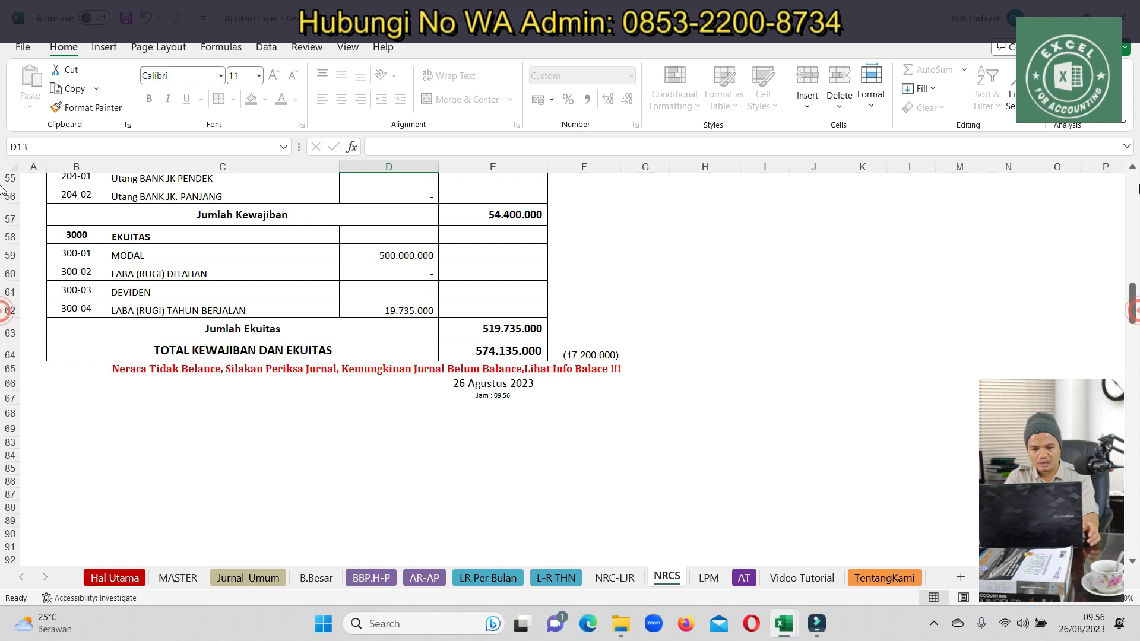
drag(1132, 297, 1133, 186)
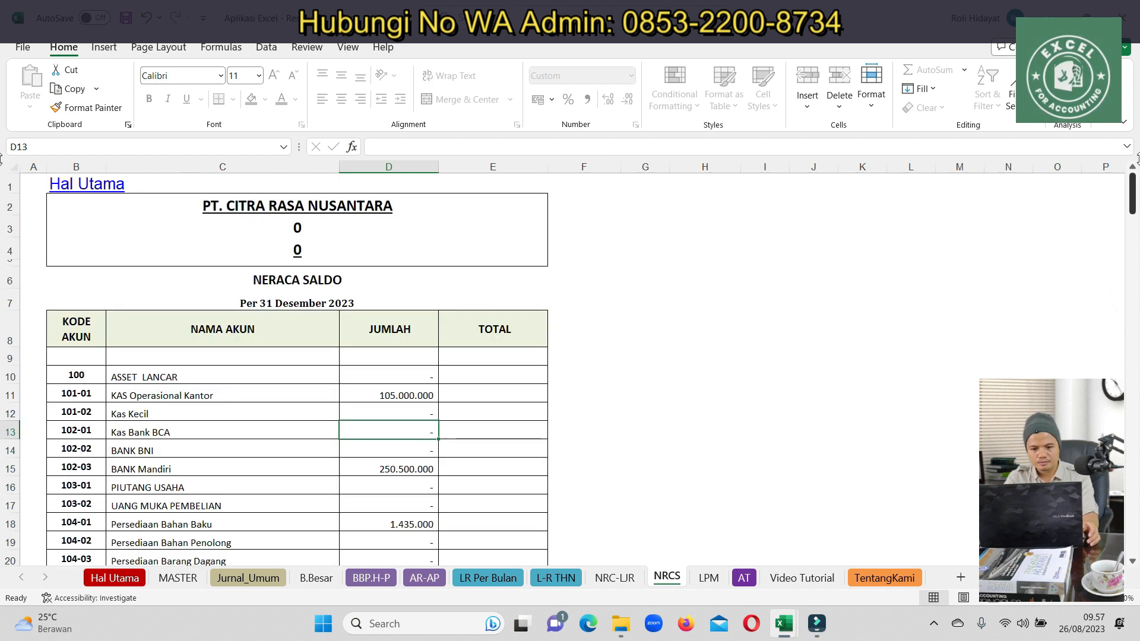
Check the account list on the MASTER sheet, then return to Jurnal_Umum
click(254, 577)
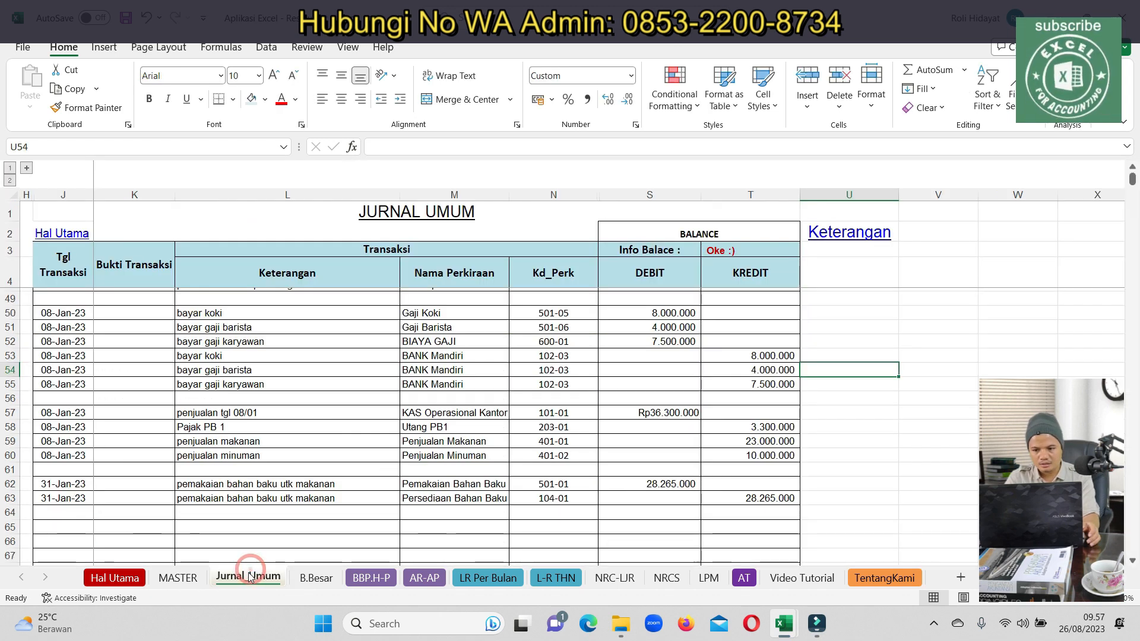
click(178, 578)
scroll(766, 437, down, 8)
scroll(837, 414, down, 7)
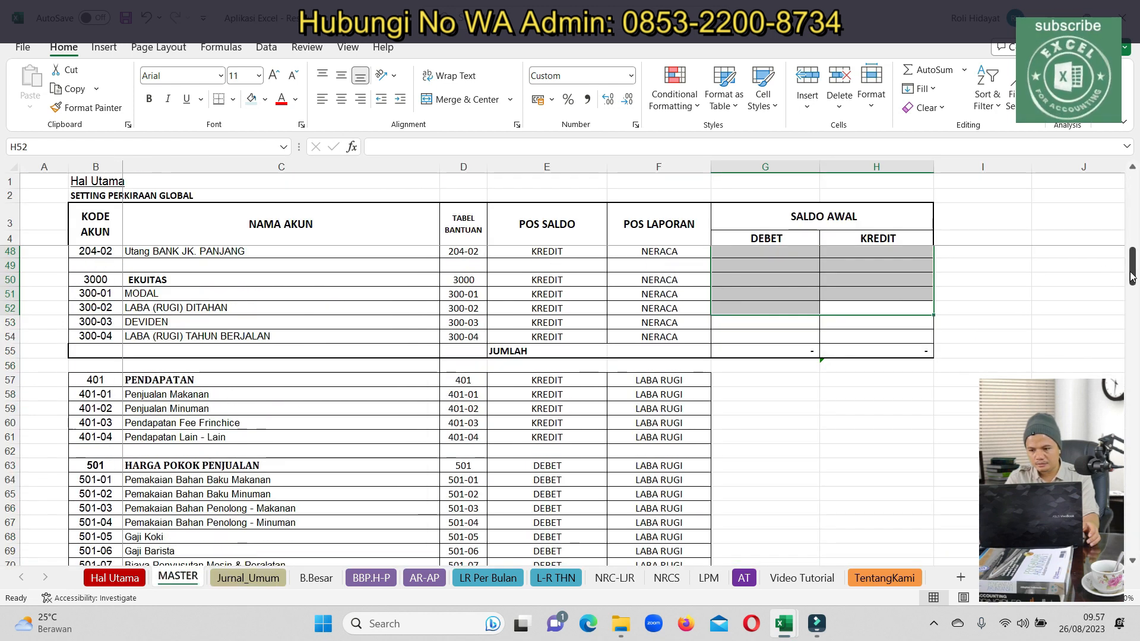
drag(1131, 277, 1131, 205)
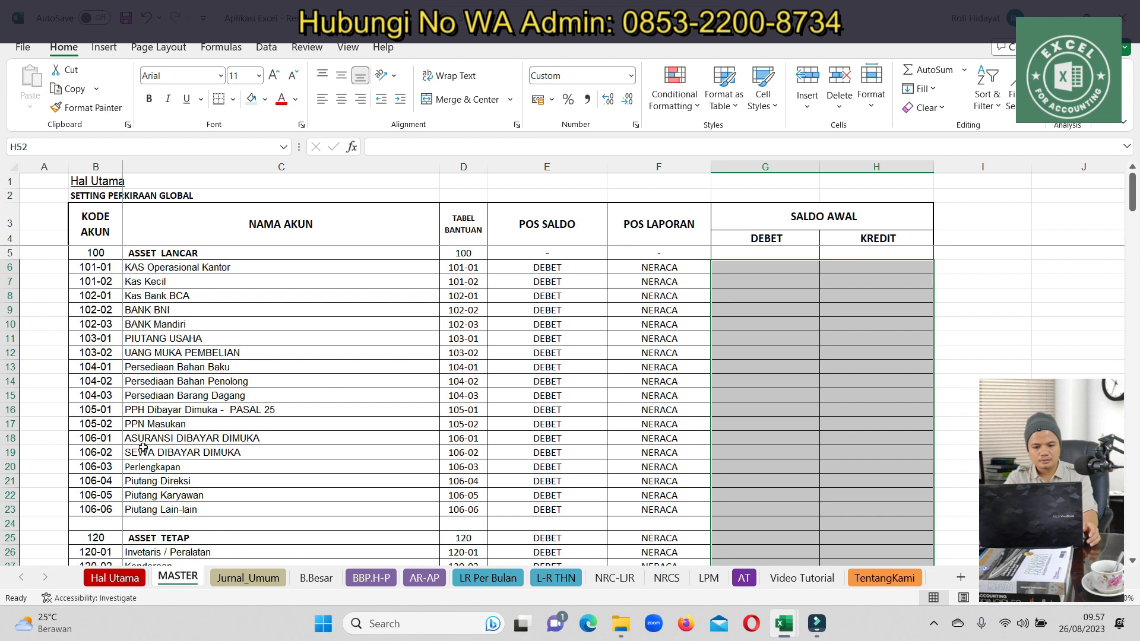
click(247, 578)
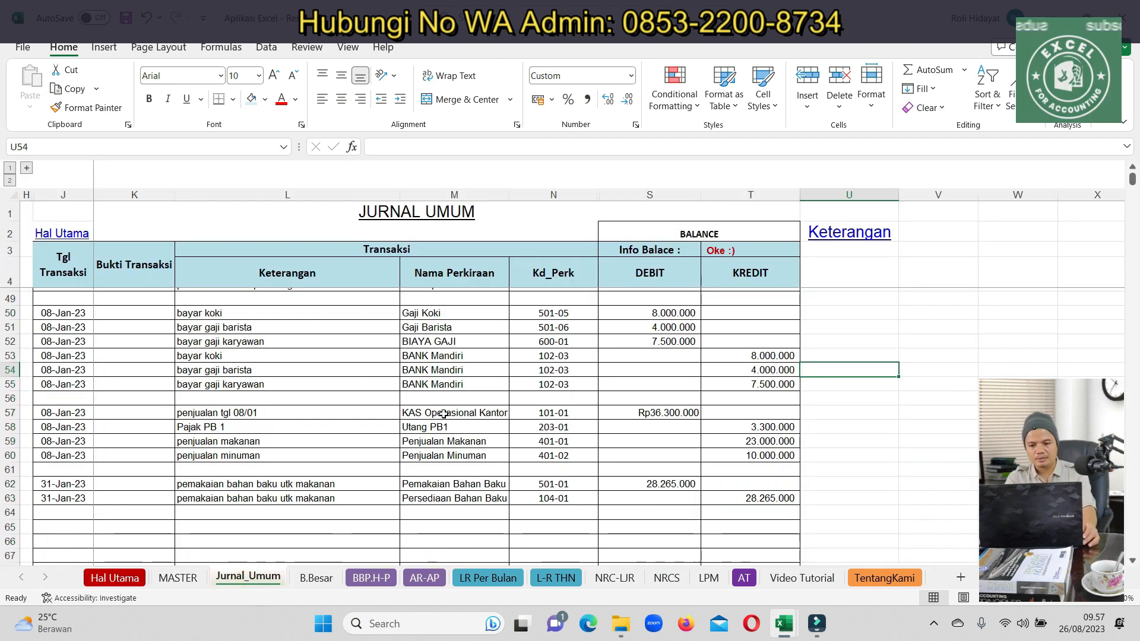
Inspect the Tabel Bantuan helper account codes, then collapse the helper columns again
click(28, 168)
click(31, 169)
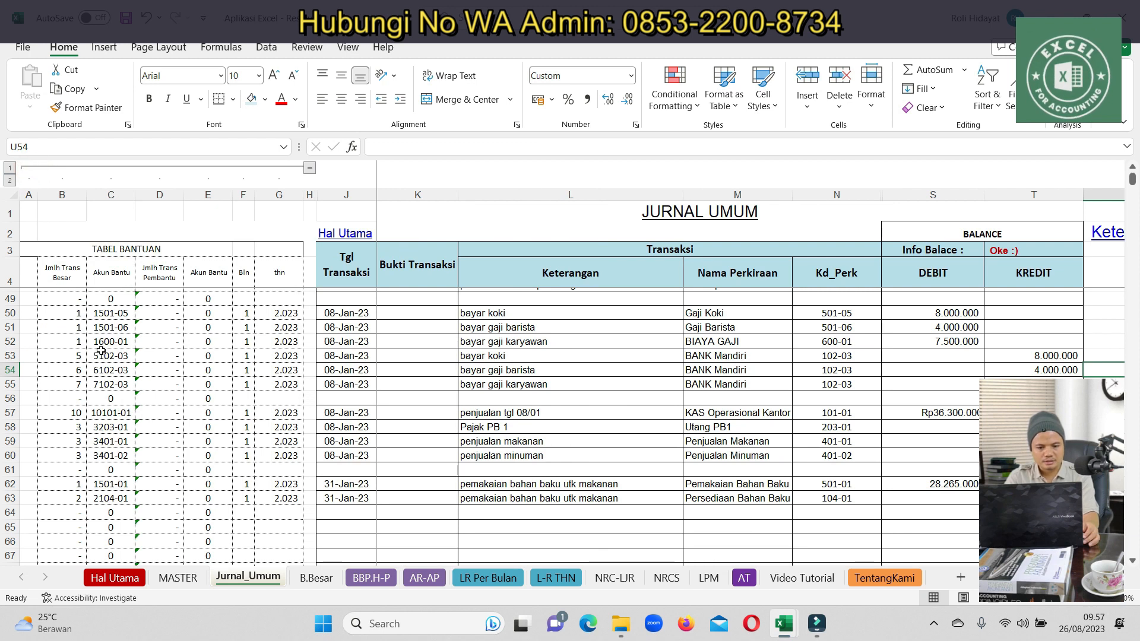
drag(85, 327, 130, 130)
drag(65, 337, 288, 472)
click(310, 168)
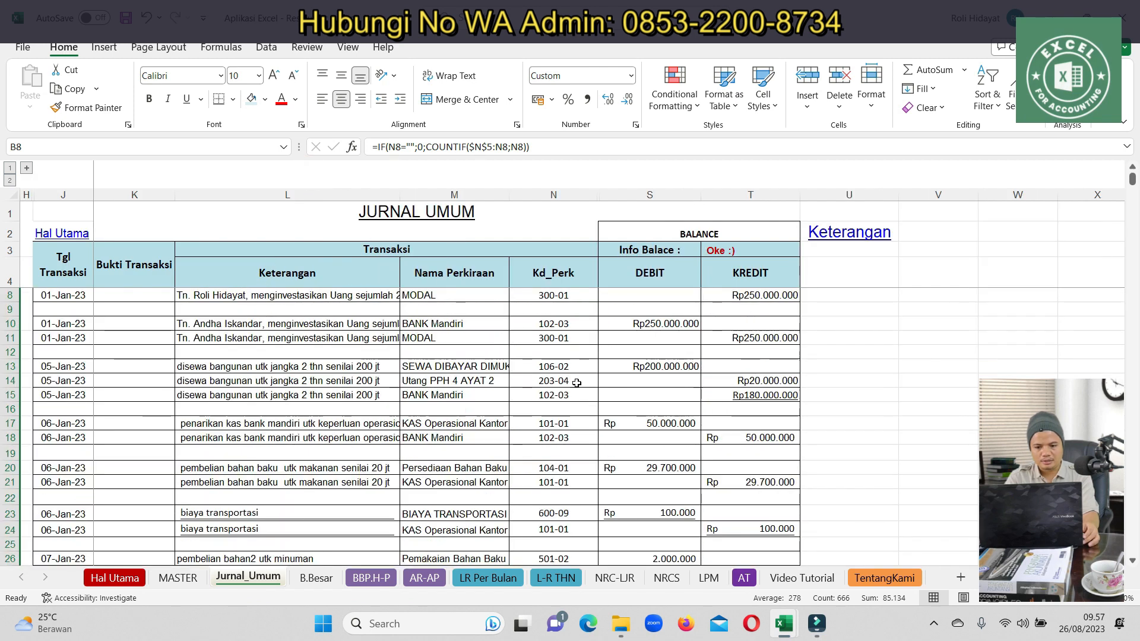
Move up the journal to the last 31-Jan-23 raw material usage entries
scroll(243, 452, down, 20)
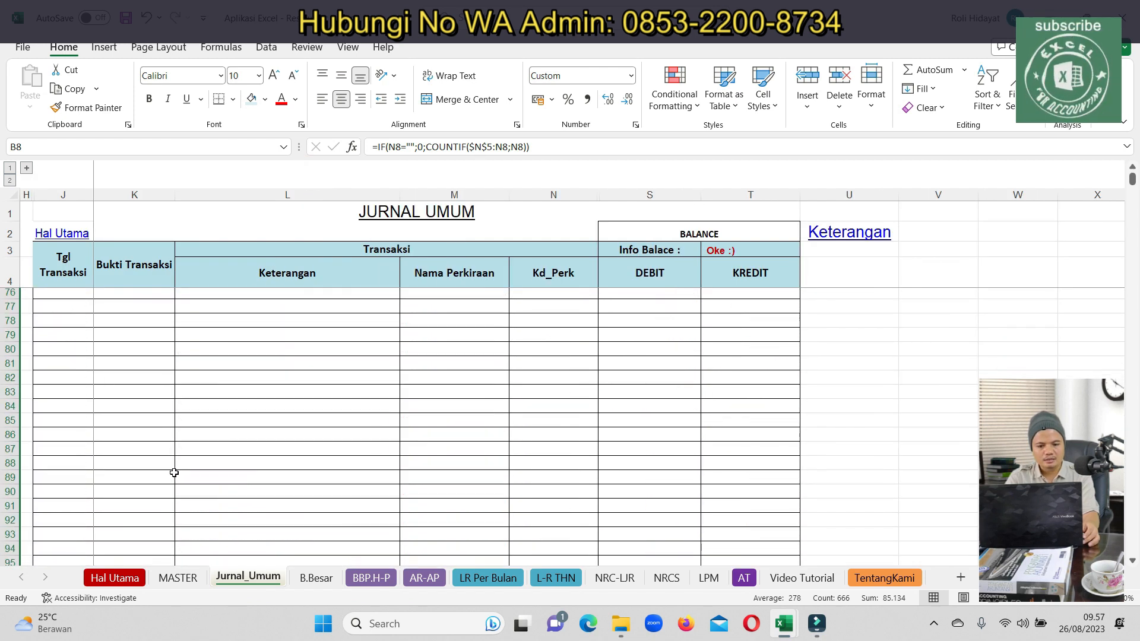
click(218, 329)
key(Up)
key(Up)
key(Up)
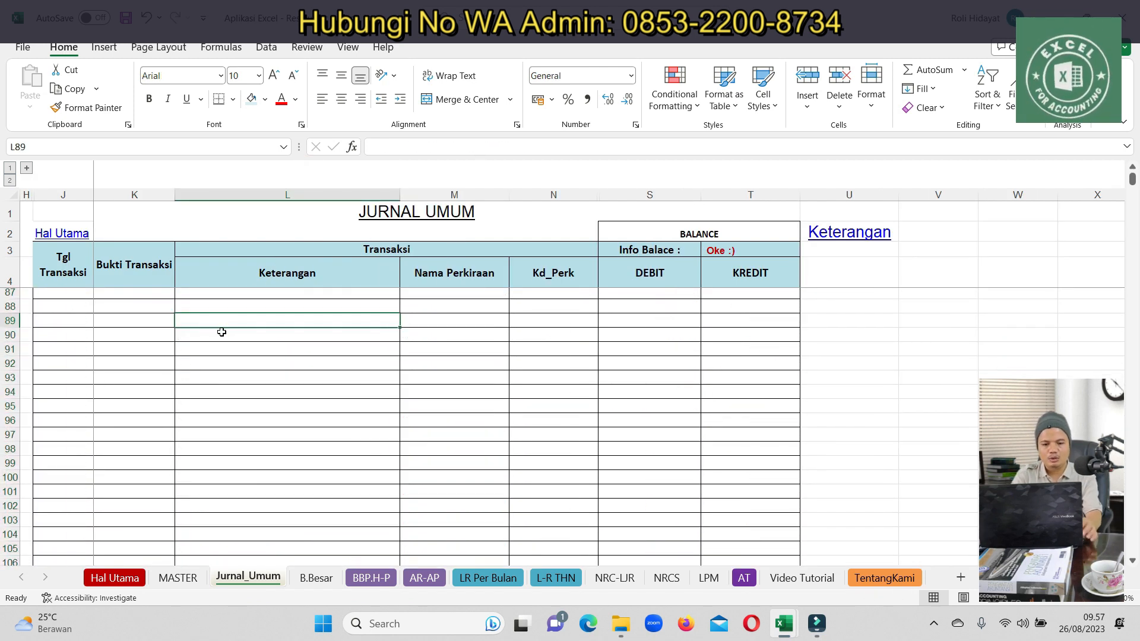
key(Up)
key(Up)
key(Up)
key(Up)
key(Up)
key(Up)
key(Up)
key(Up)
key(Up)
key(Up)
key(Up)
key(Up)
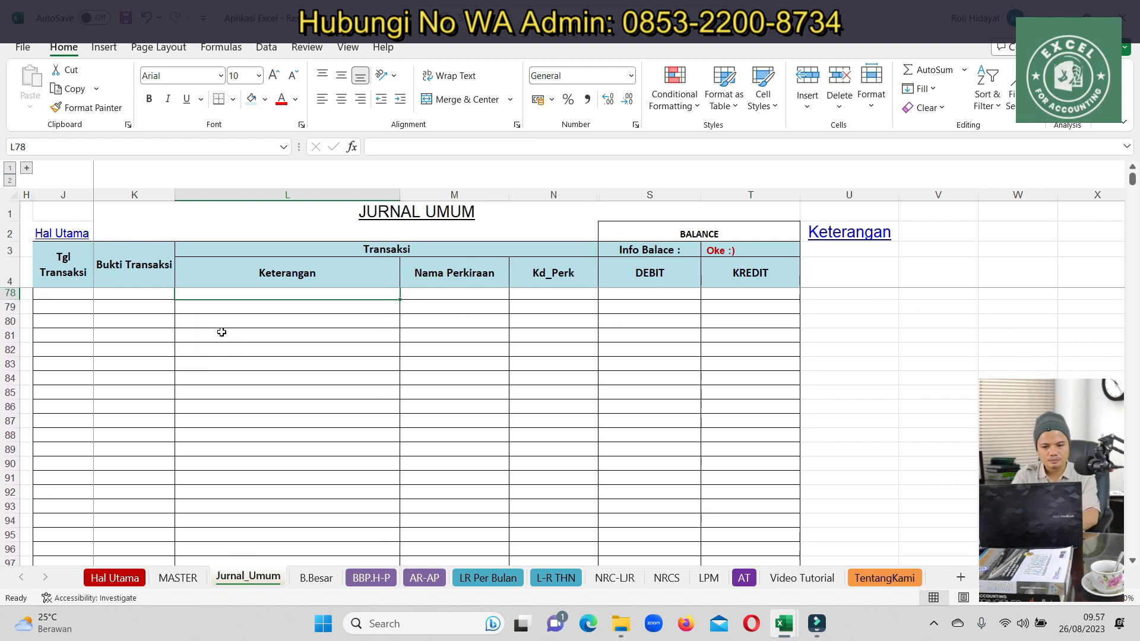
key(Up)
key(Up)
key(Up)
key(Up)
key(Up)
key(Up)
key(Up)
key(Up)
key(Up)
key(Up)
key(Up)
key(Up)
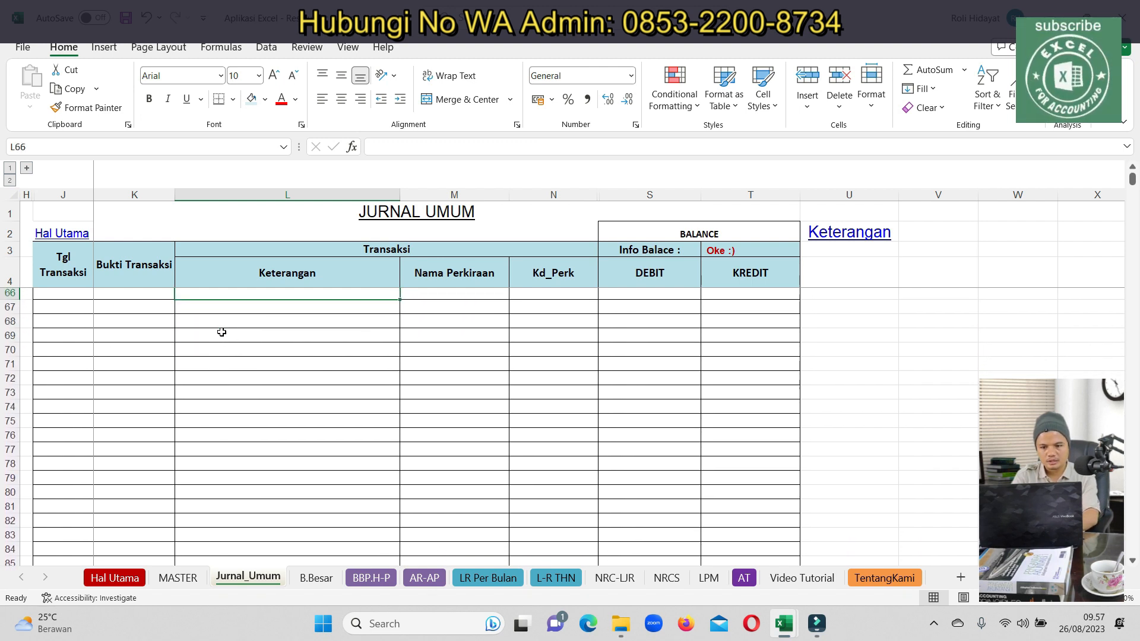
key(Up)
scroll(198, 399, down, 3)
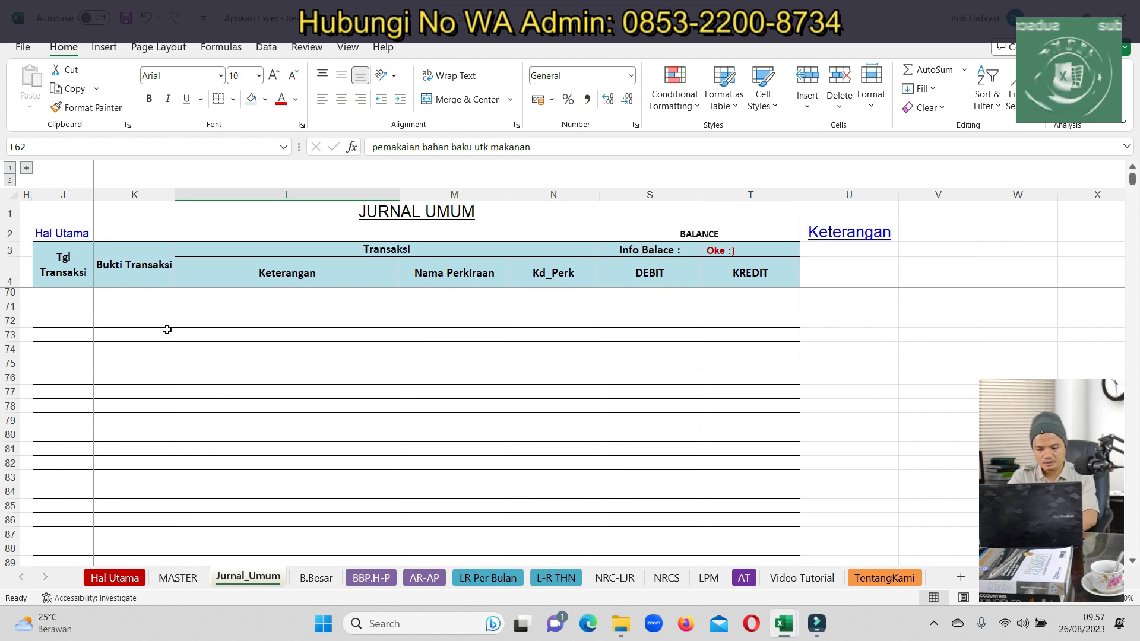
key(Up)
key(Up)
key(Up)
key(Up)
key(Left)
key(Down)
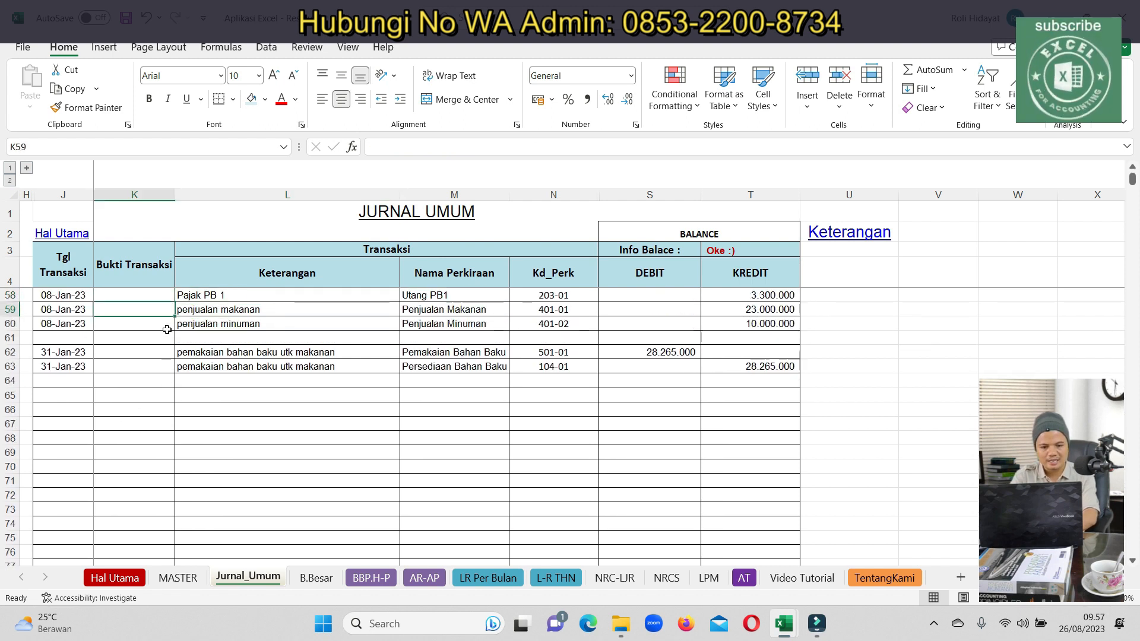
Copy the two 31-Jan-23 dates from J62:J63 into J65:J66
key(Down)
key(Left)
key(Down)
key(Down)
key(shift+Down)
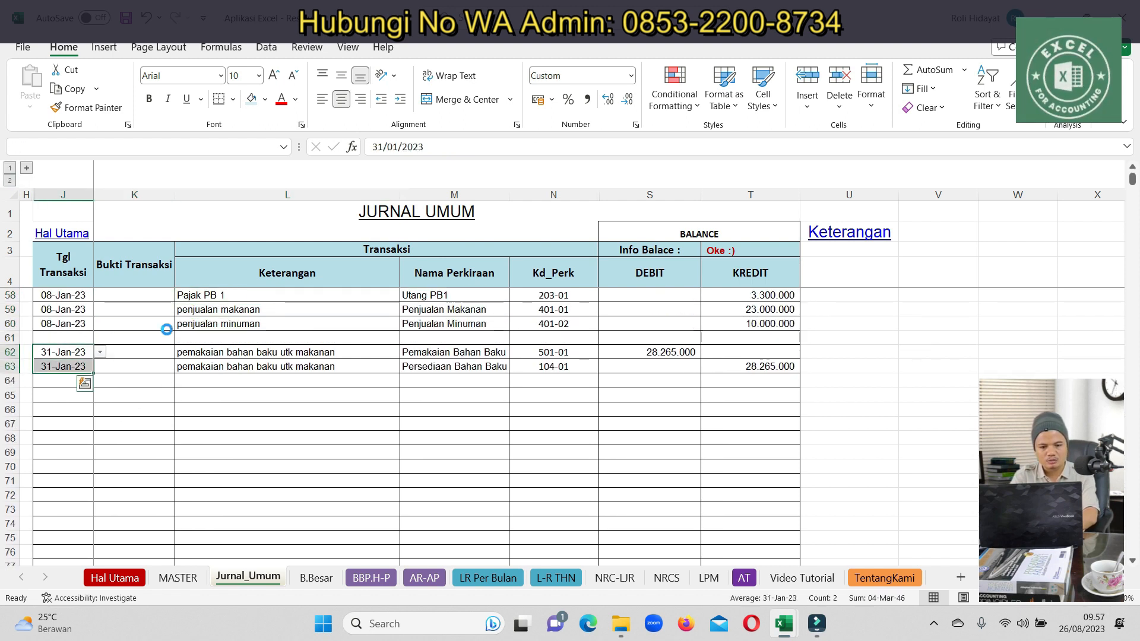
key(ctrl+c)
key(Down)
key(Down)
key(Down)
key(ctrl+v)
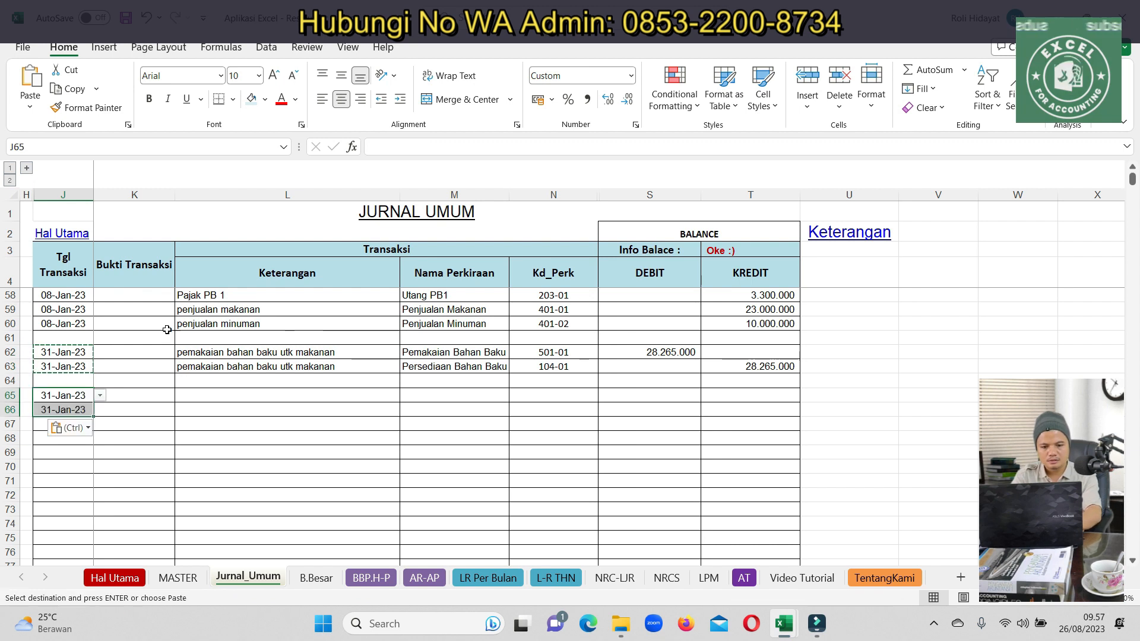
Type the January rent description in row 65 and copy it to row 66
key(Right)
key(Right)
text(benba)
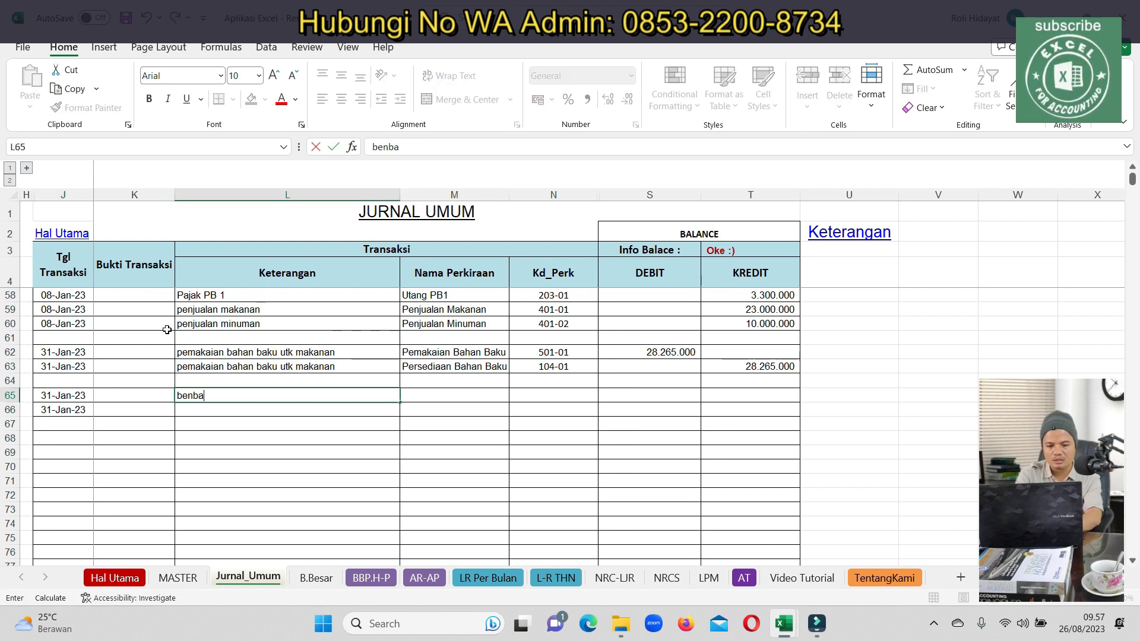
key(BackSpace)
key(BackSpace)
key(BackSpace)
text(ban sewa utk j)
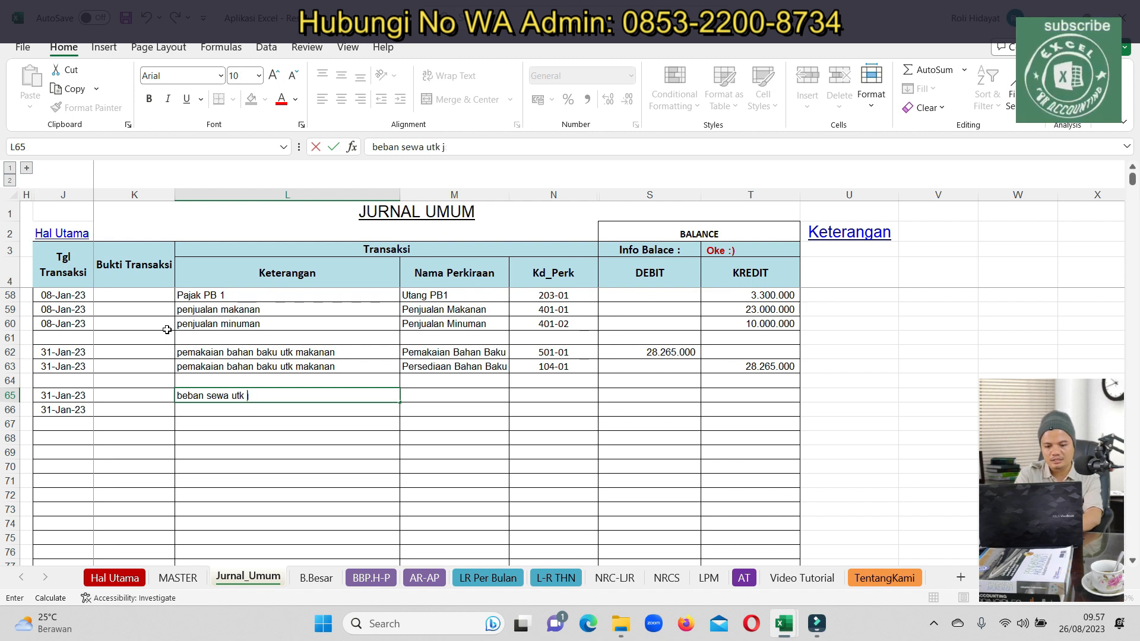
key(BackSpace)
text(bln januari)
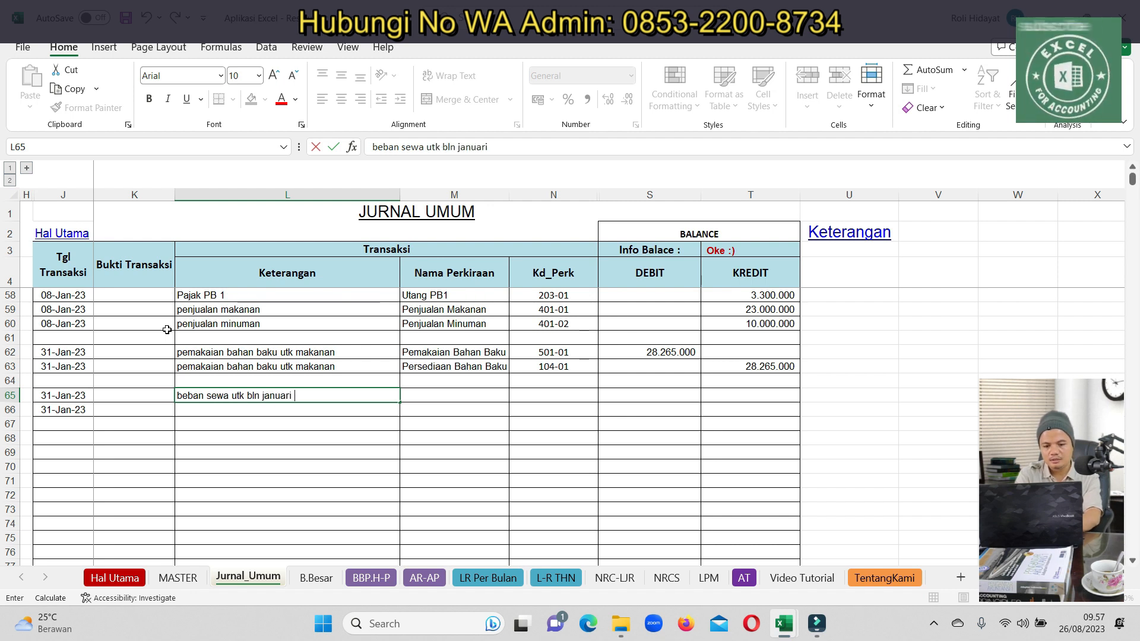
key(Return)
key(ctrl+c)
key(Down)
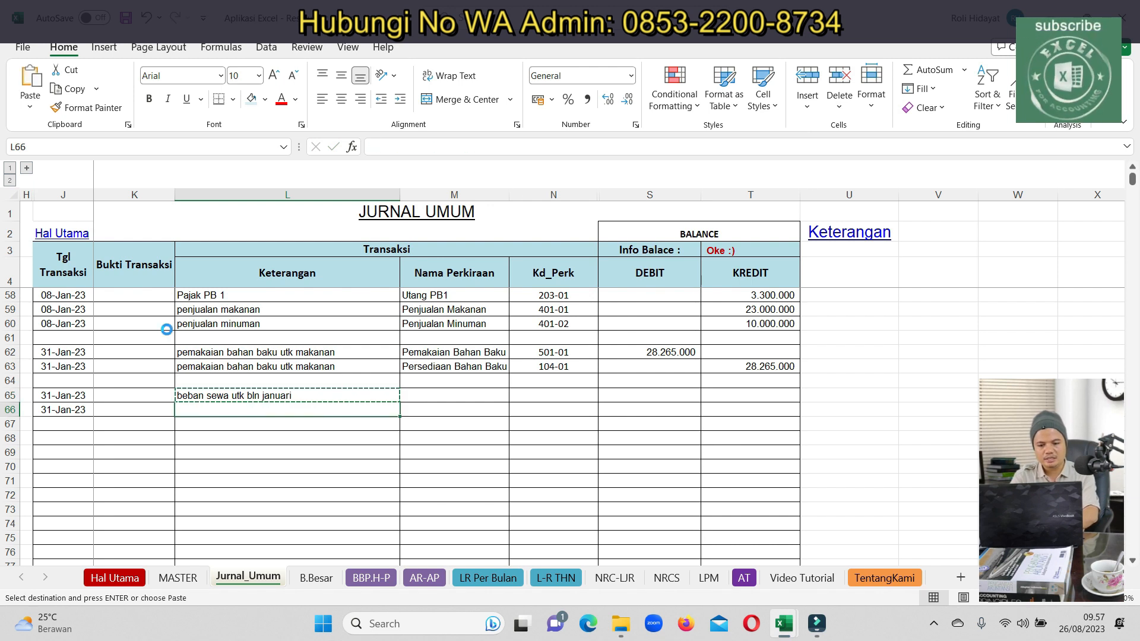
key(ctrl+v)
key(Tab)
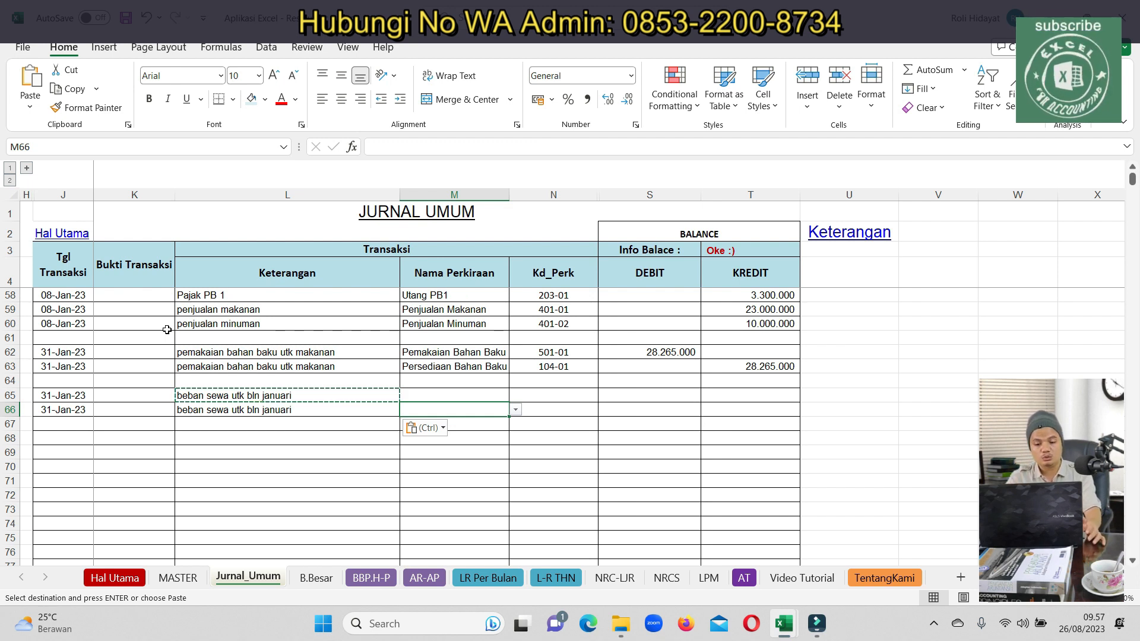
Calculate the monthly rent =100000000/12 (8.333.333) in a spare cell
click(382, 392)
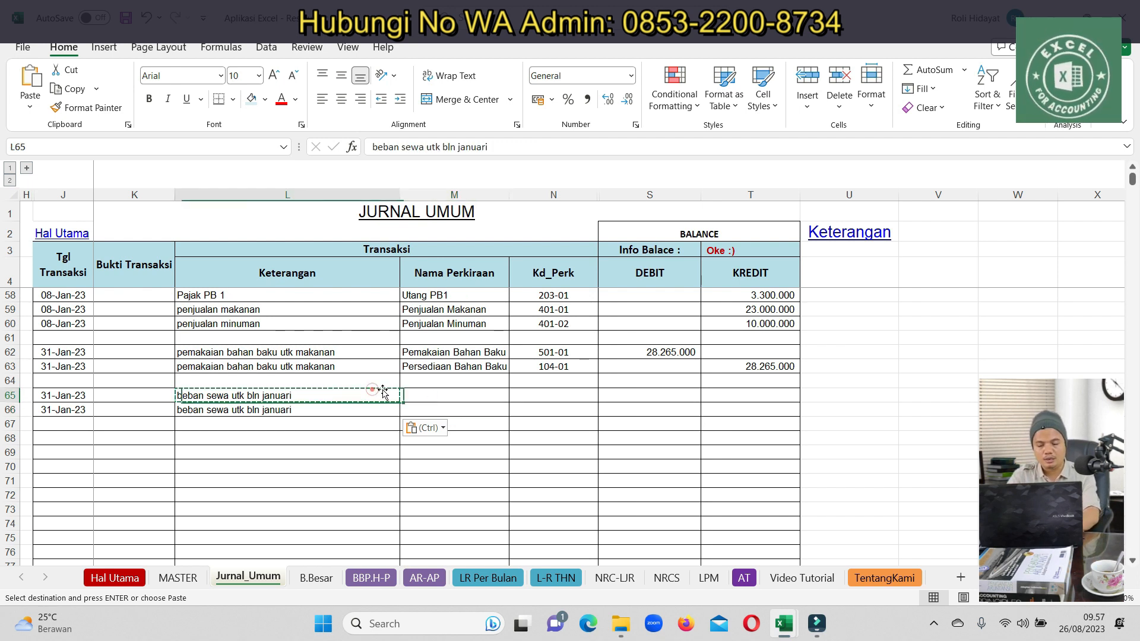
click(841, 387)
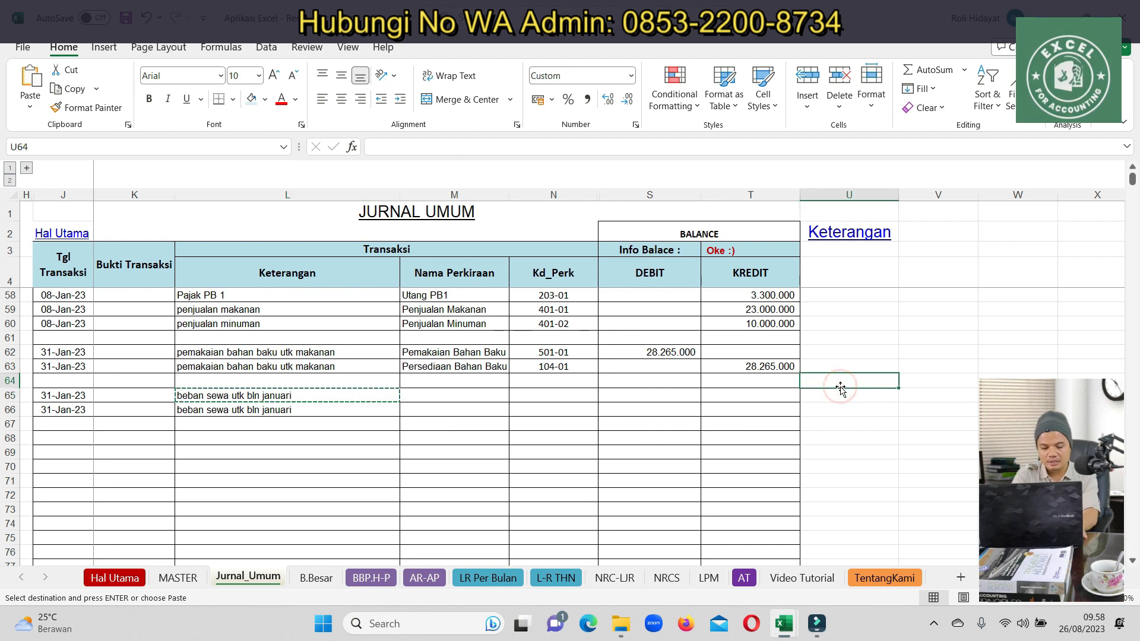
text(=100000)
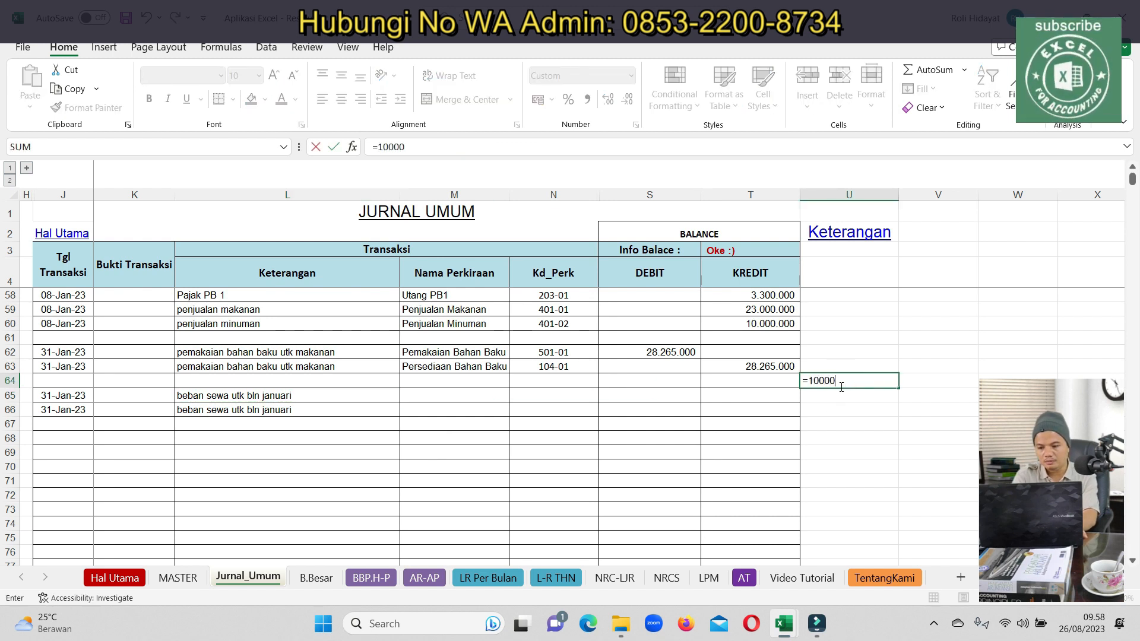
text(000/12)
key(Return)
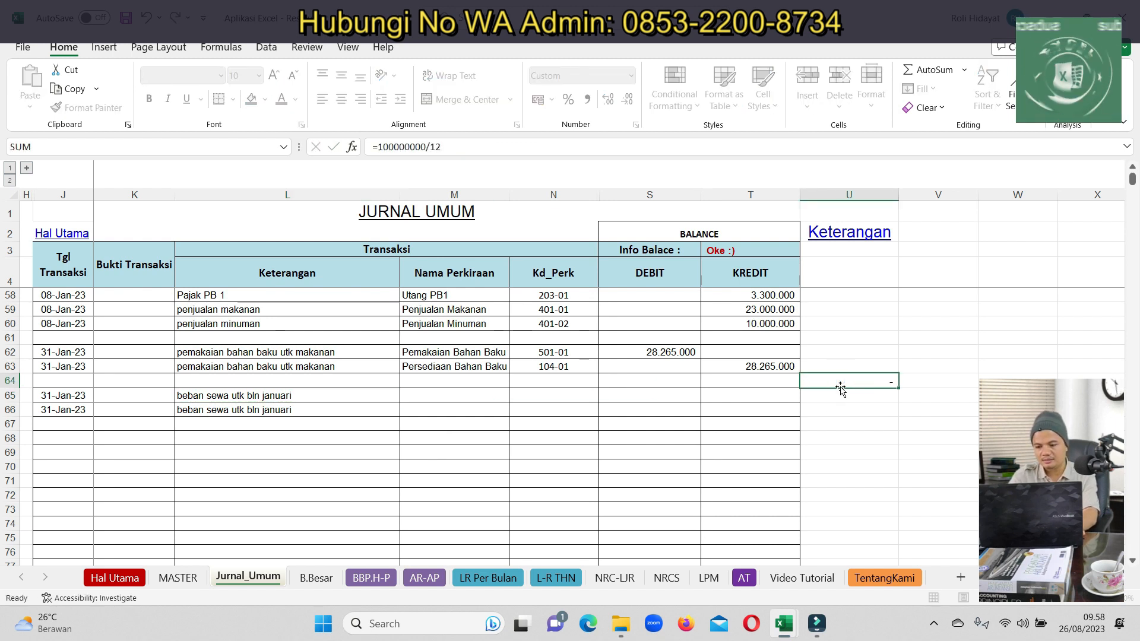
Set the account for both rows 65 and 66 to SEWA DIBAYAR DIMUKA
click(473, 396)
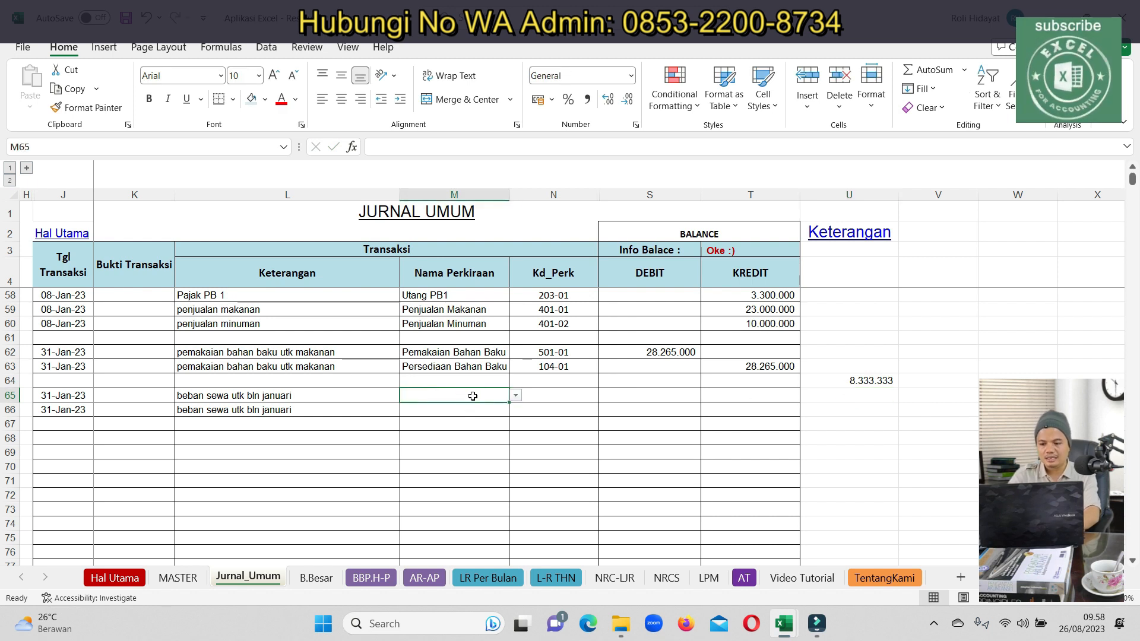
text(ben)
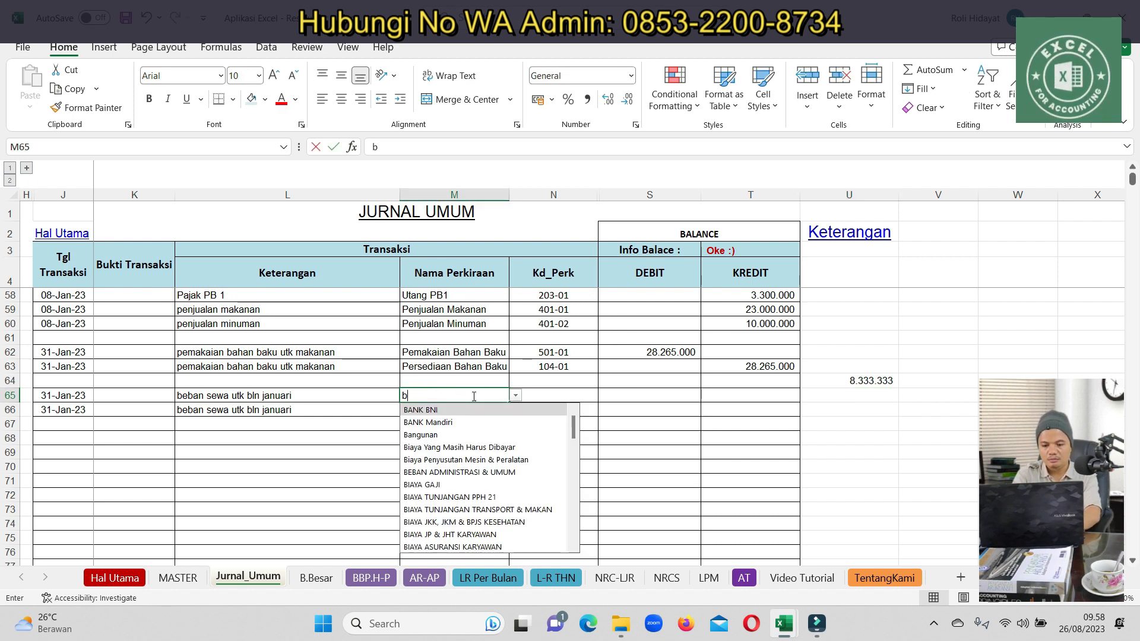
key(BackSpace)
key(BackSpace)
key(BackSpace)
text(sew)
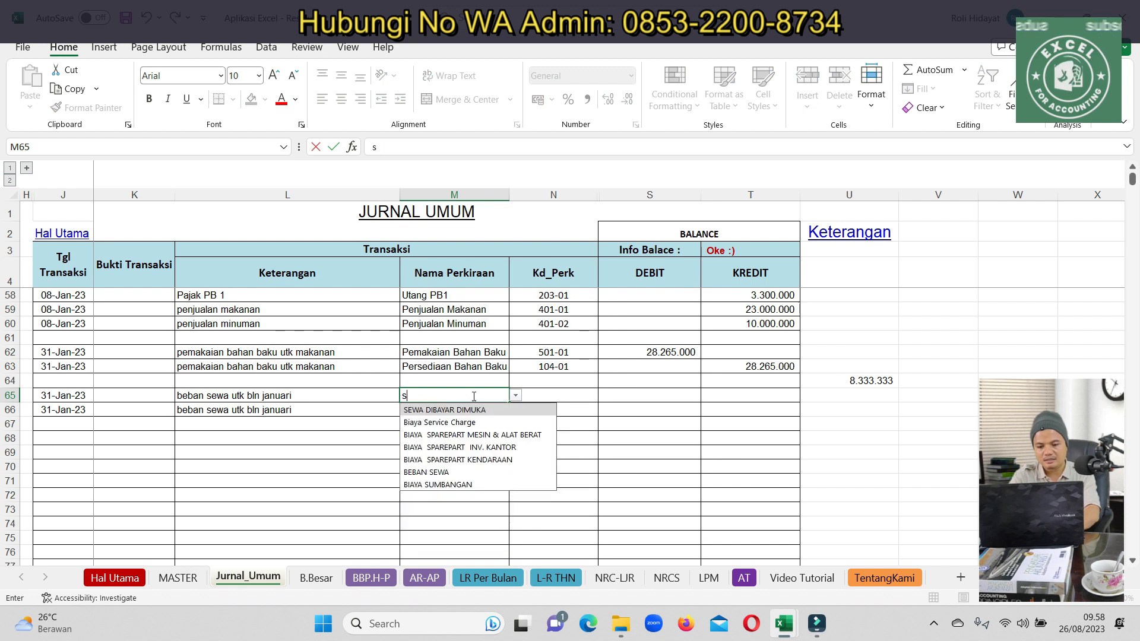
click(430, 410)
click(428, 412)
text(sew)
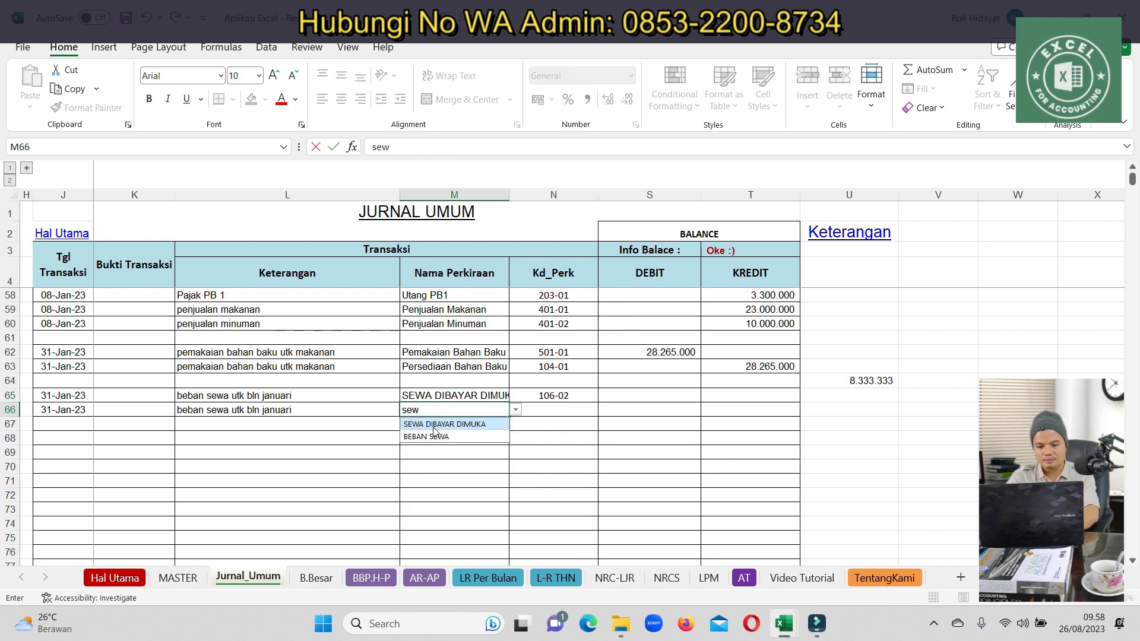
click(432, 425)
Paste 8.333.333 as the row 65 debit and the row 66 credit
click(631, 395)
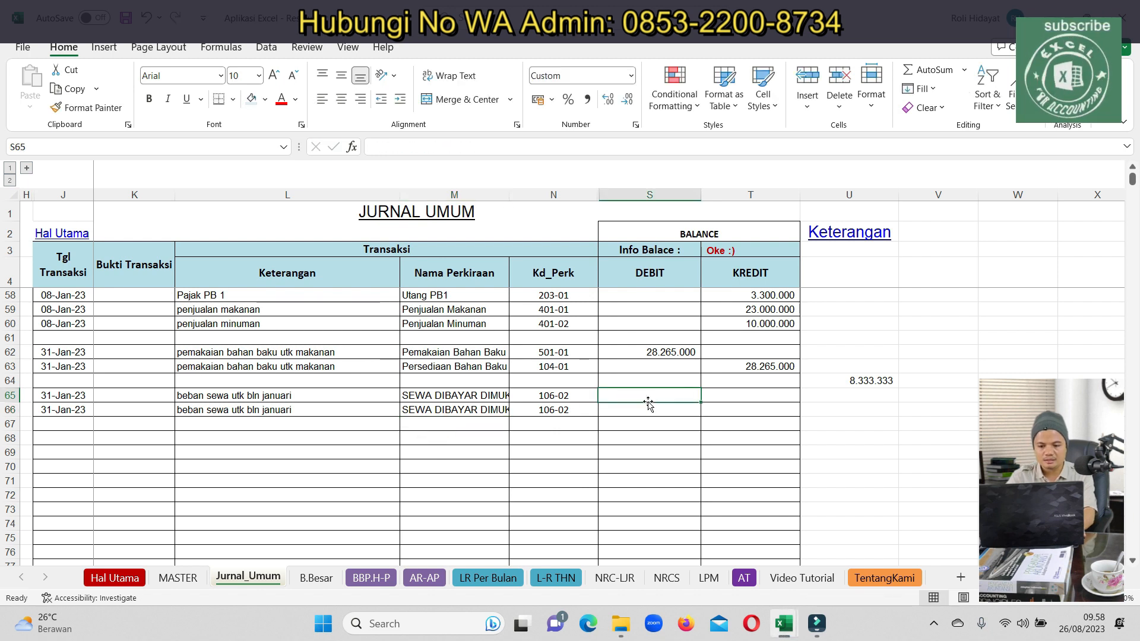
click(877, 380)
key(ctrl+c)
click(653, 395)
right_click(659, 396)
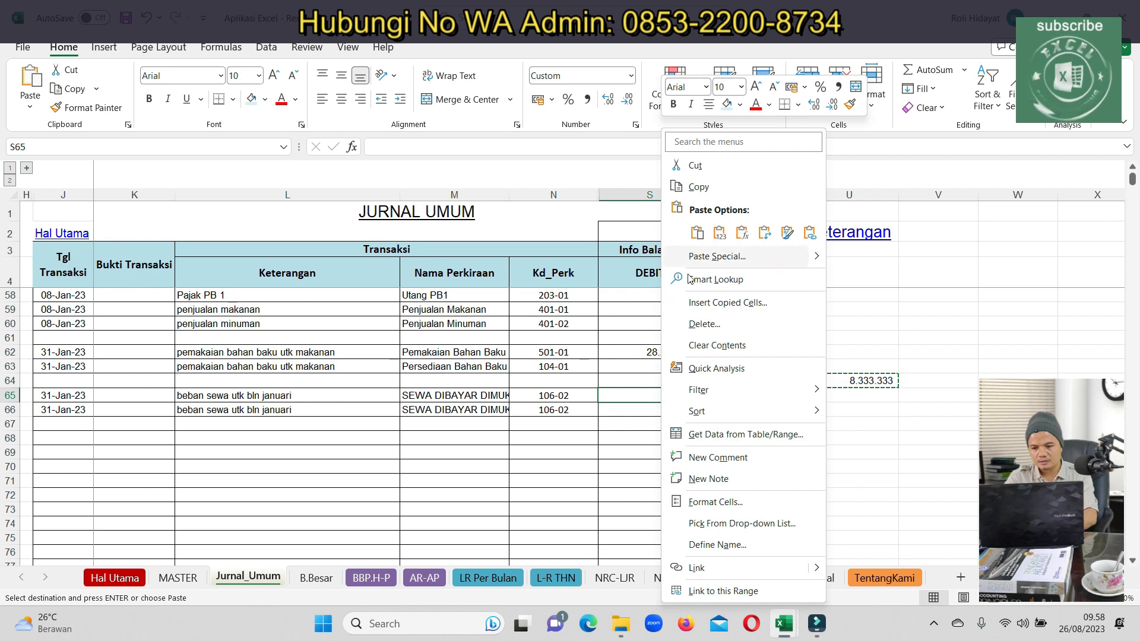
click(718, 233)
click(775, 410)
key(ctrl+v)
click(689, 466)
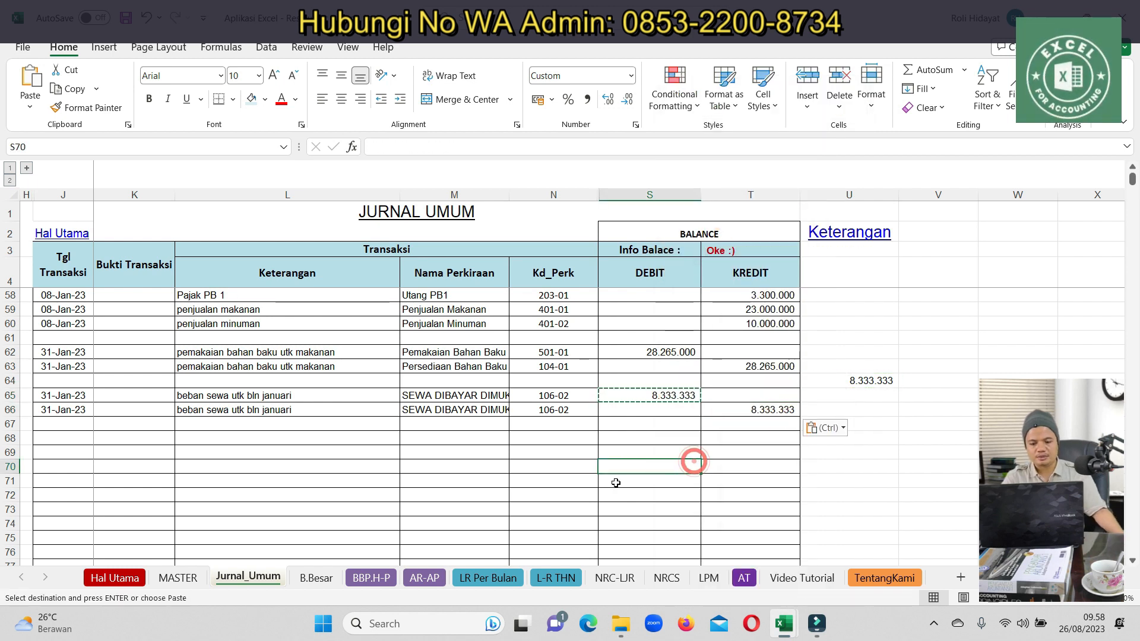
click(369, 577)
On LR Per Bulan, filter the balance column to exclude zero-balance lines
click(470, 576)
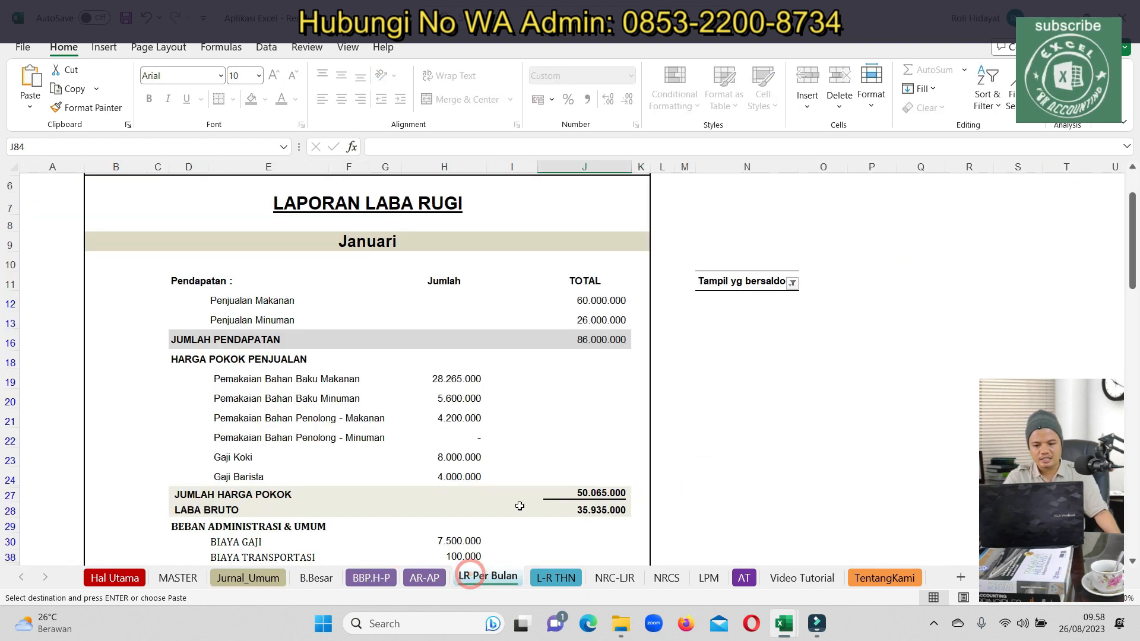
click(794, 283)
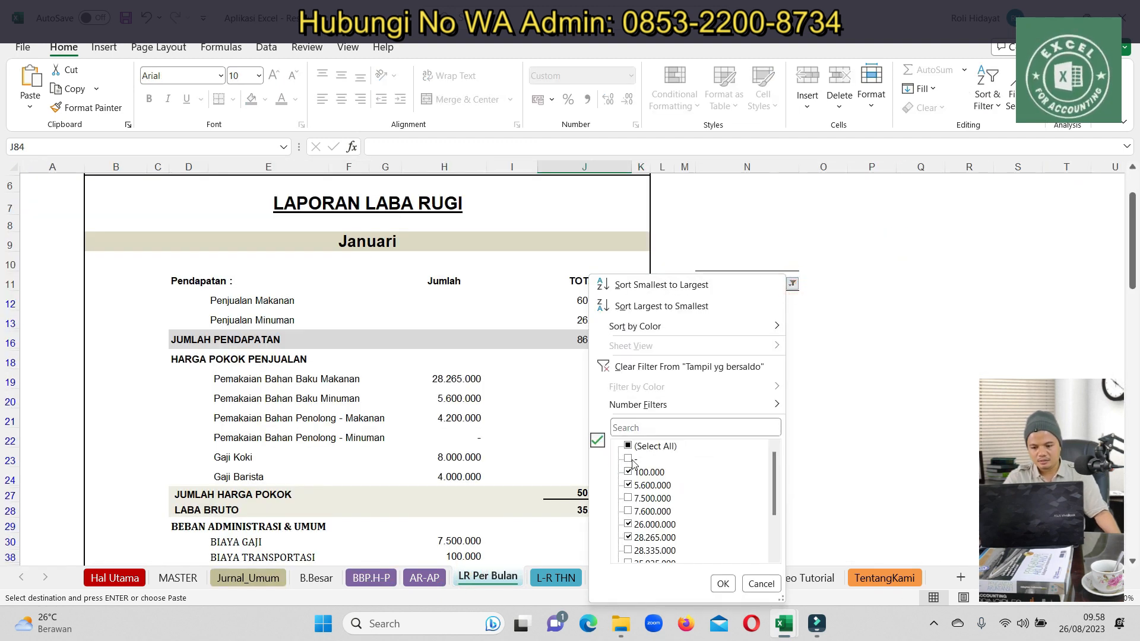
click(628, 446)
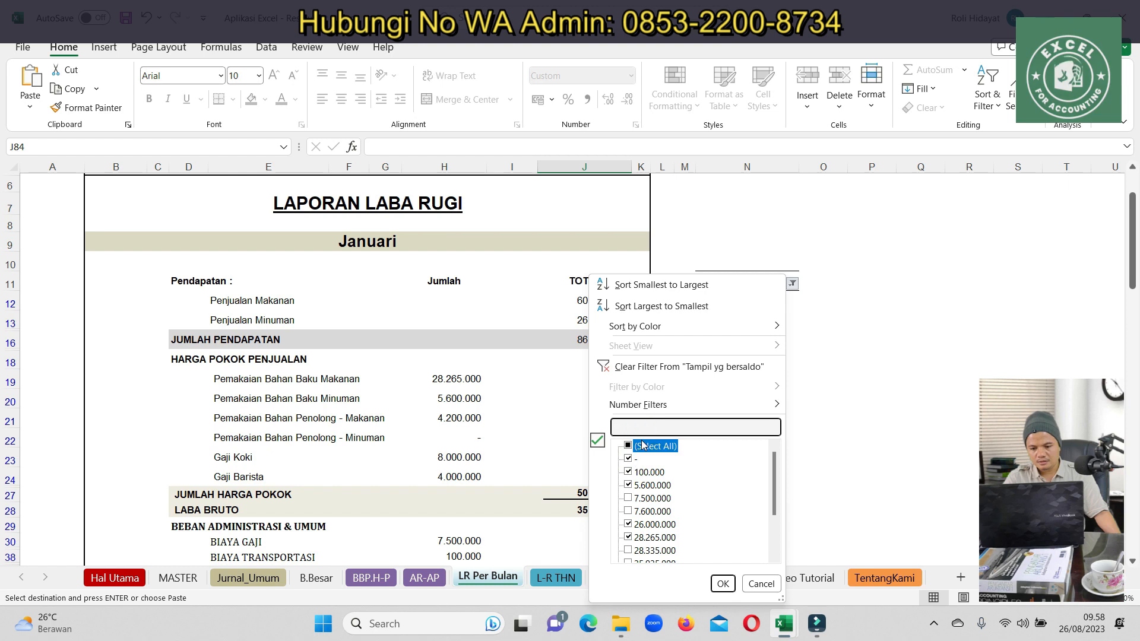
click(628, 459)
click(723, 584)
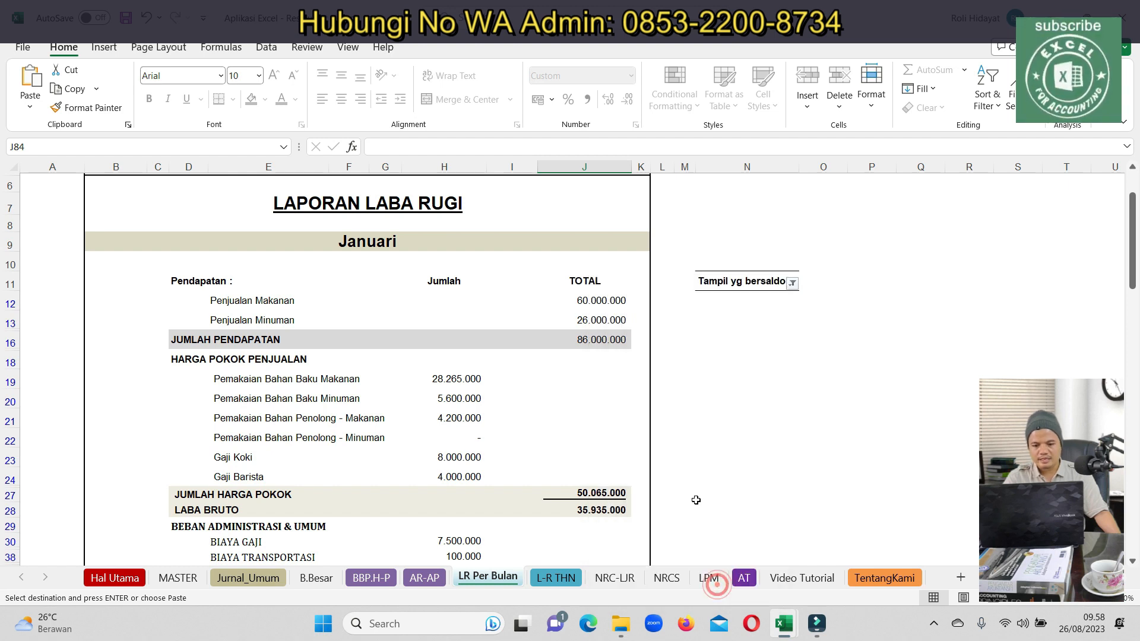
scroll(569, 419, down, 3)
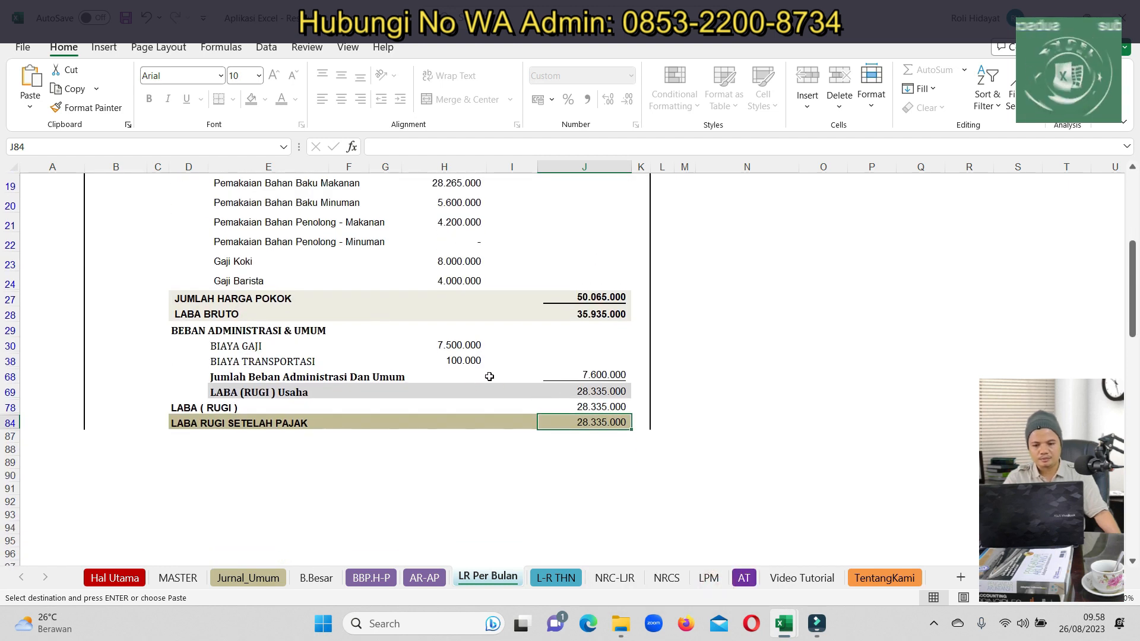
drag(1131, 336, 1131, 266)
Reset the balance filter to show every line, including zero-balance BEBAN SEWA
click(792, 364)
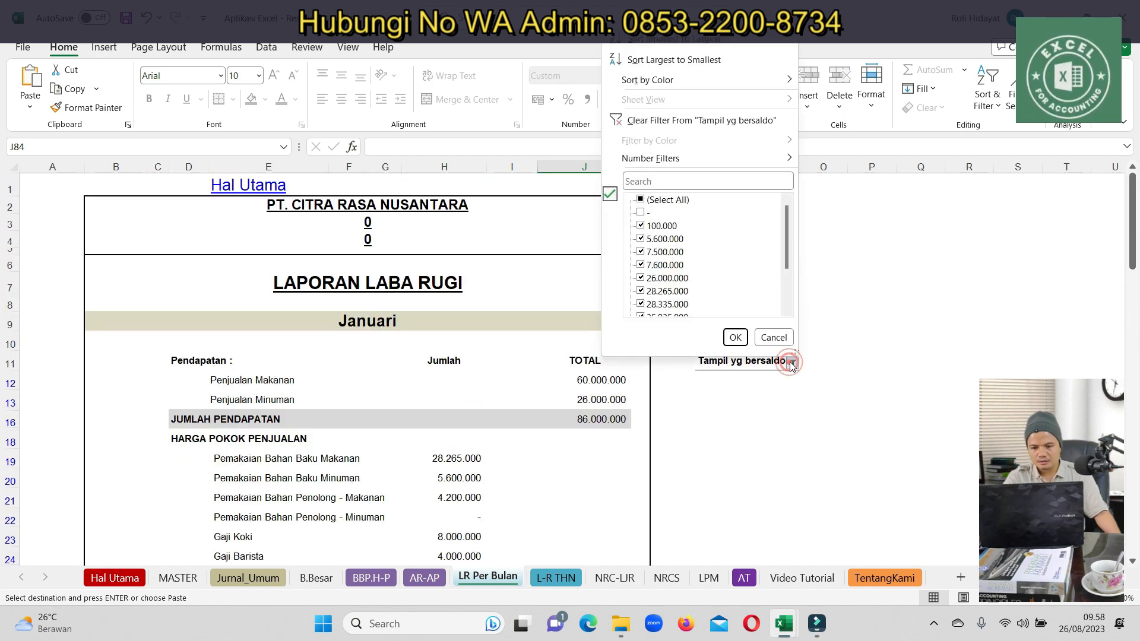
click(659, 197)
click(734, 338)
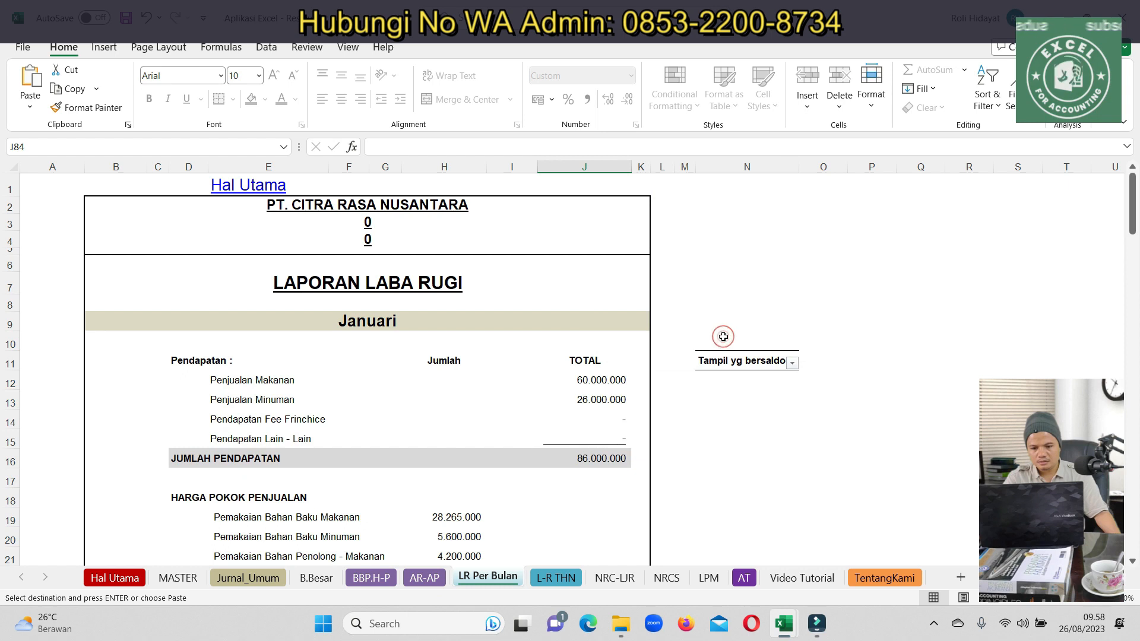
drag(1132, 233, 1128, 324)
scroll(362, 563, down, 8)
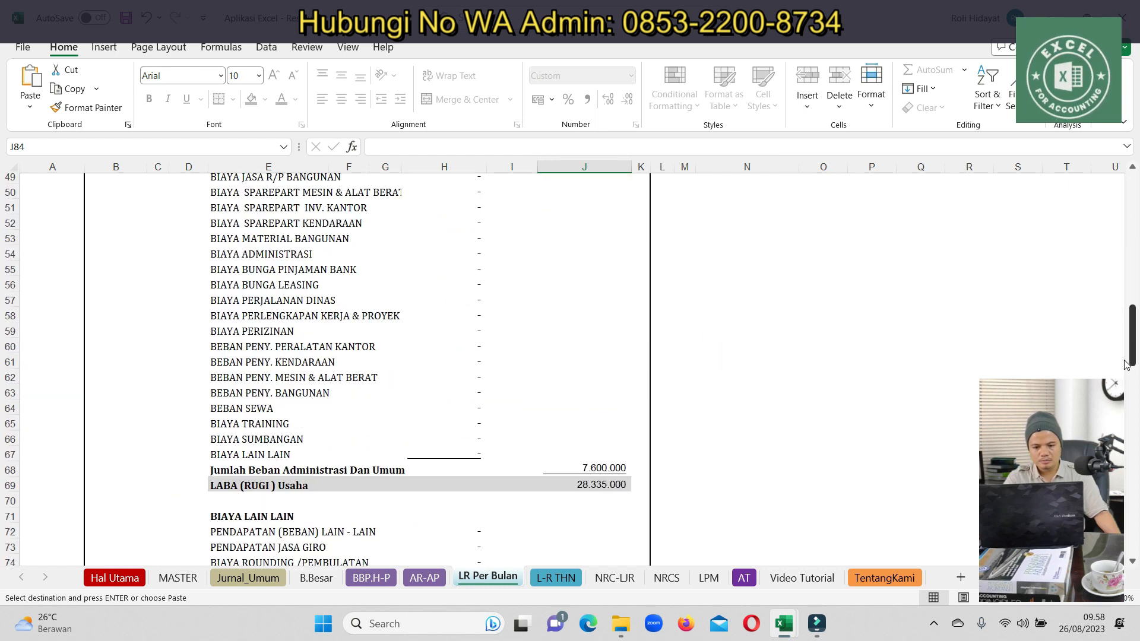
click(255, 579)
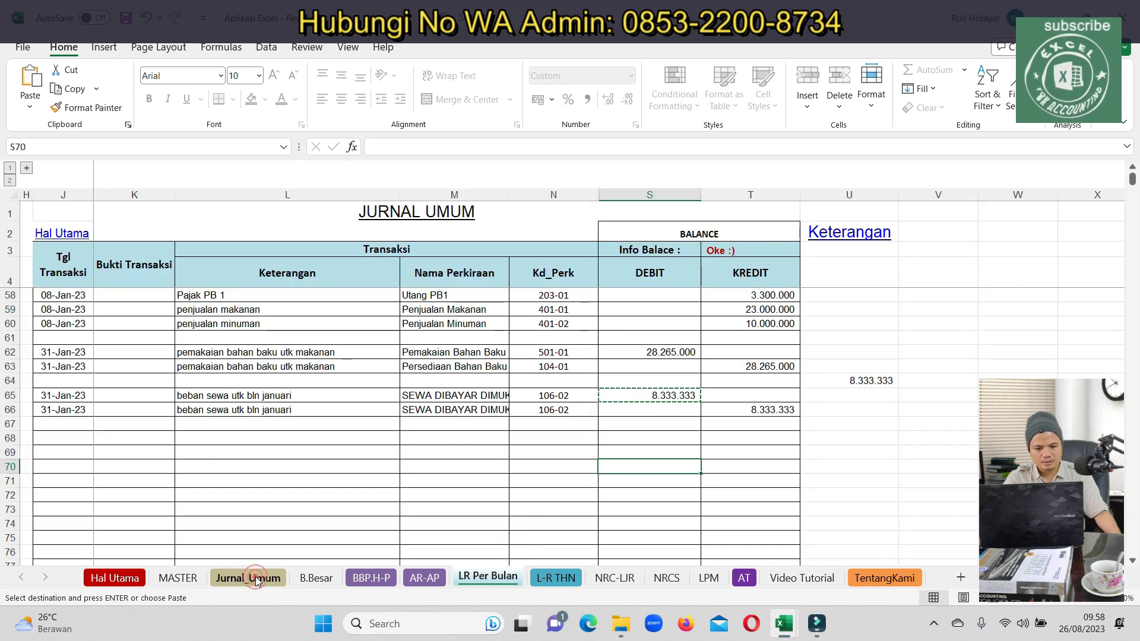
Copy the 31-Jan-23 date from row 63 into row 65
click(79, 368)
key(ctrl+c)
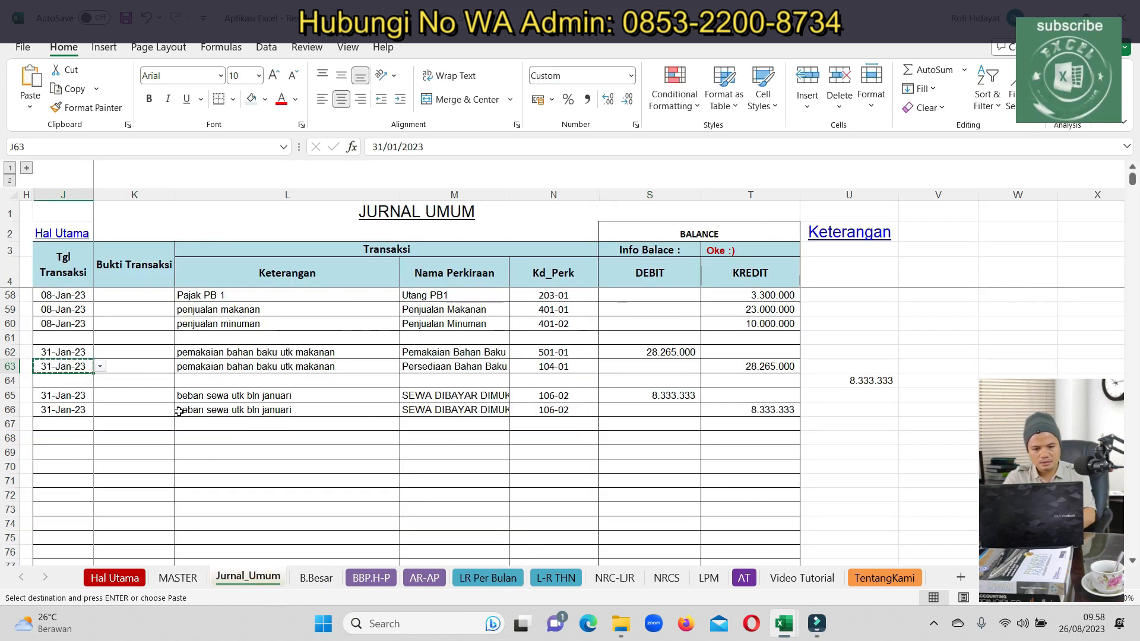
click(81, 397)
key(ctrl+v)
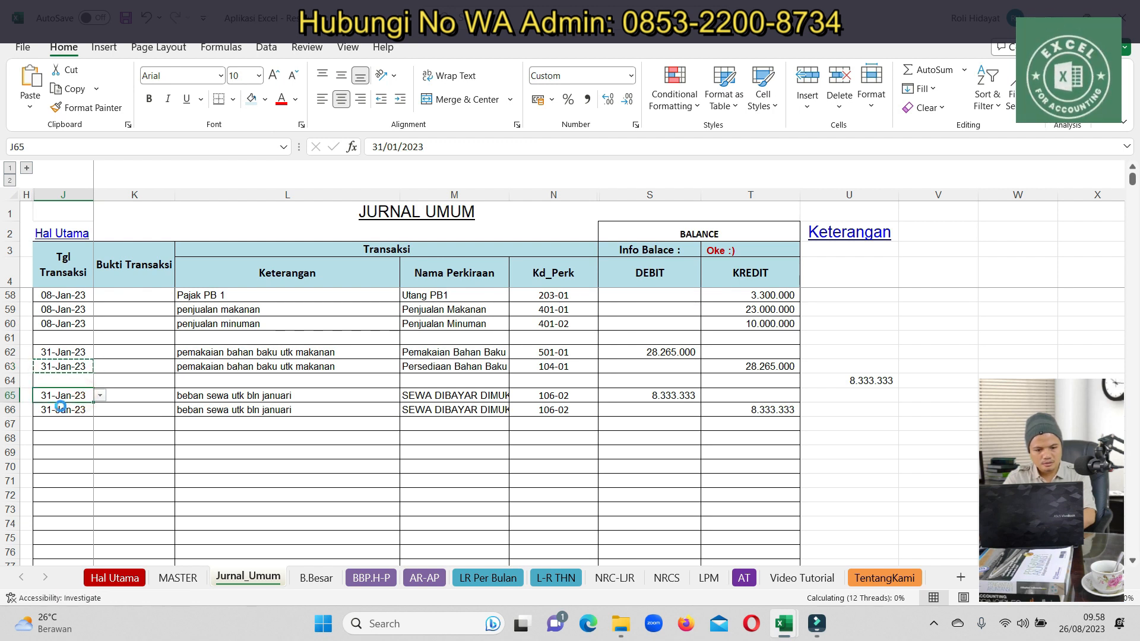
click(58, 409)
click(24, 166)
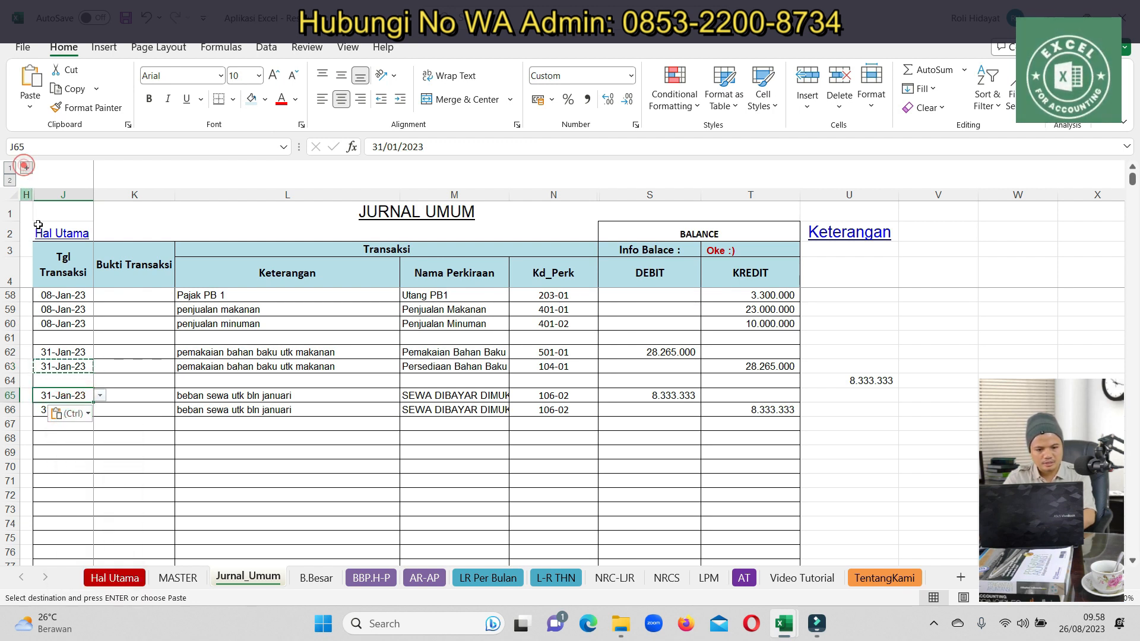
Change the row 65 rent debit account from SEWA DIBAYAR DIMUKA to BEBAN SEWA
click(26, 168)
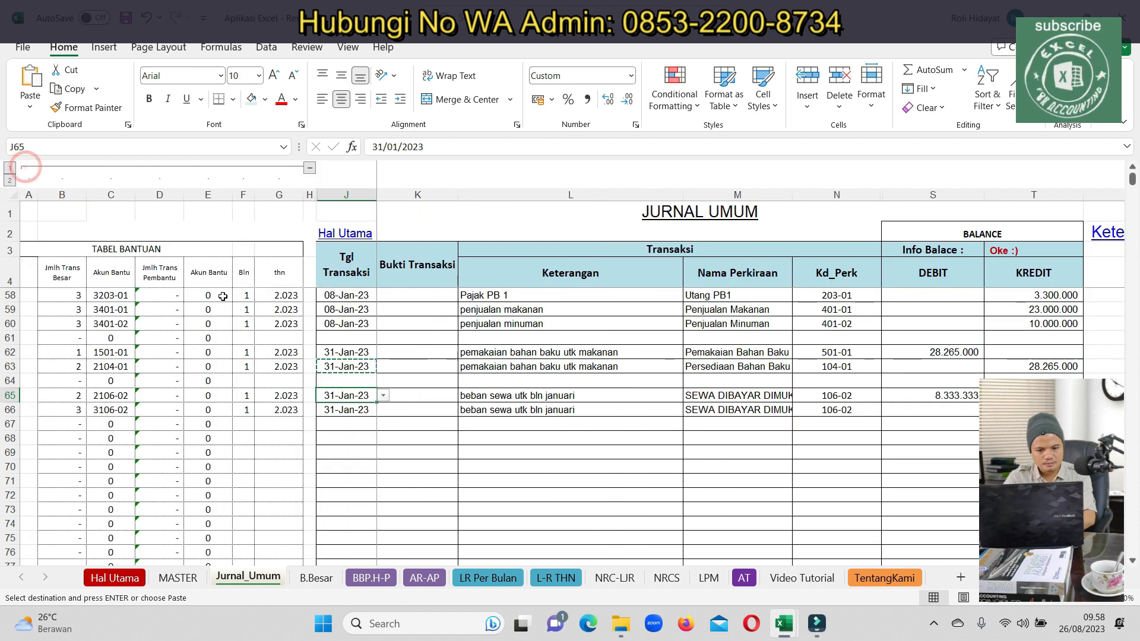
click(421, 439)
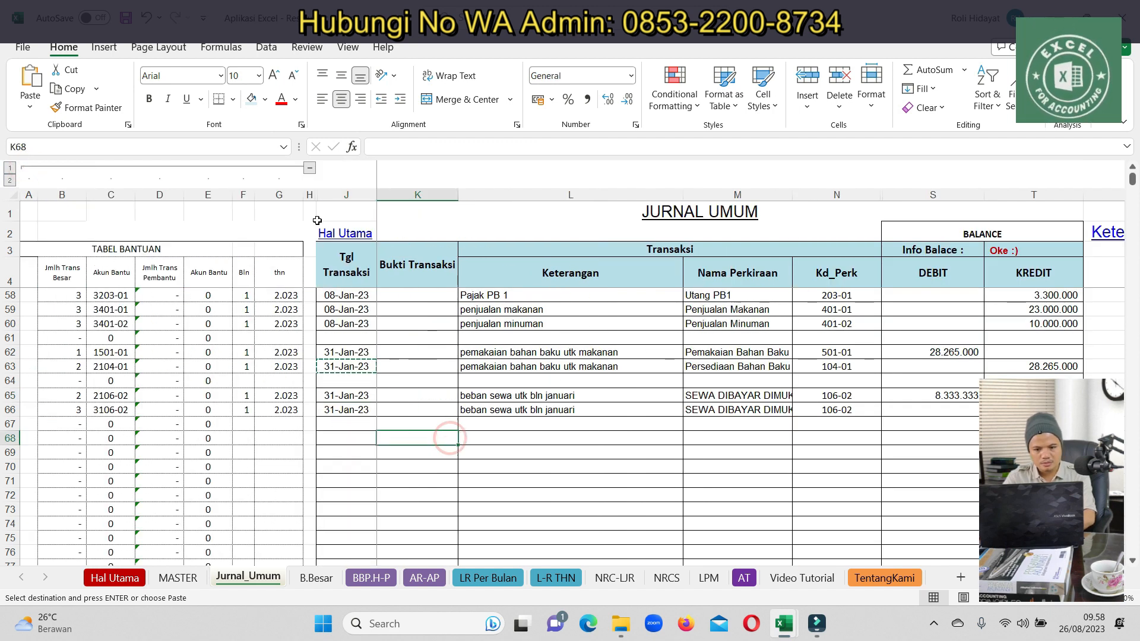
click(312, 169)
click(447, 395)
text(sew)
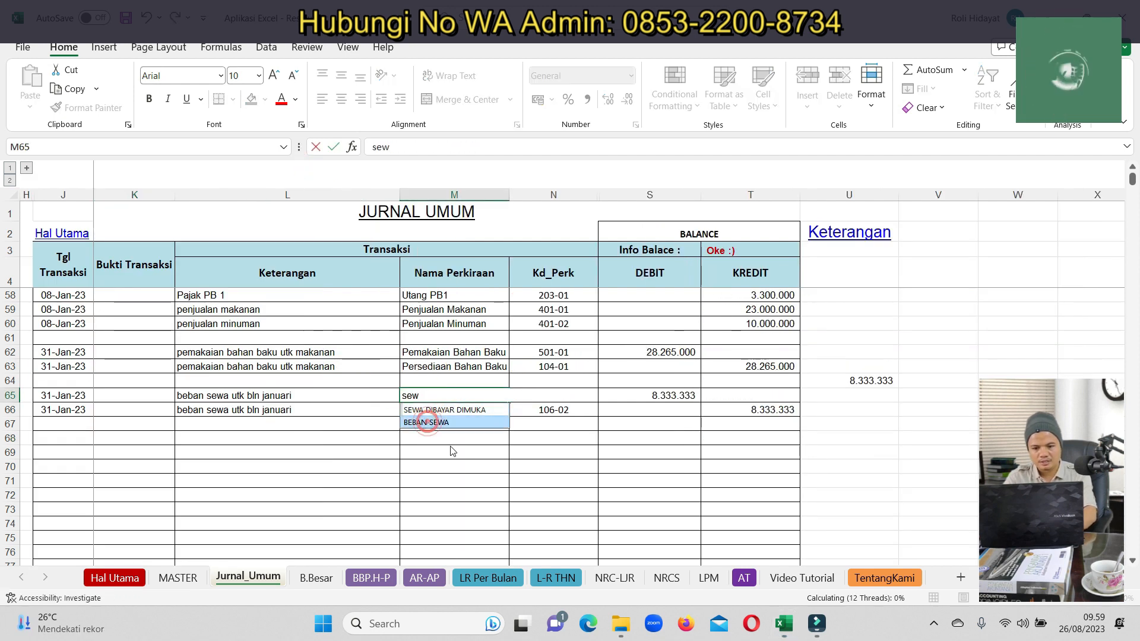
click(433, 422)
click(469, 464)
click(488, 576)
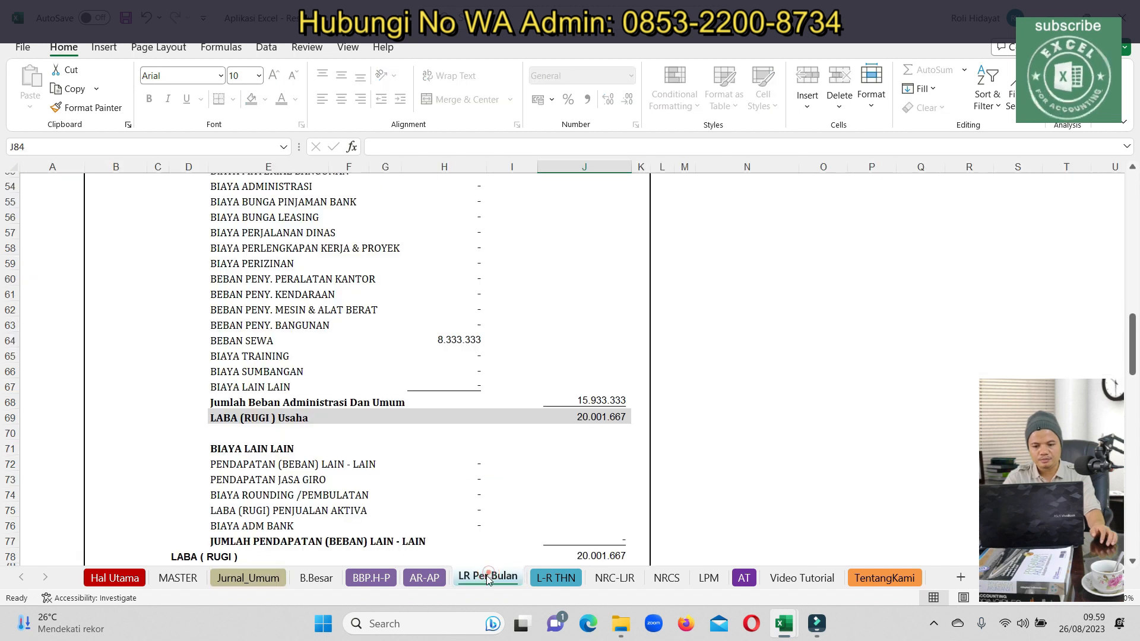
Filter LR Per Bulan to hide zero-balance accounts, keeping BEBAN SEWA 8.333.333 visible
drag(210, 341, 481, 340)
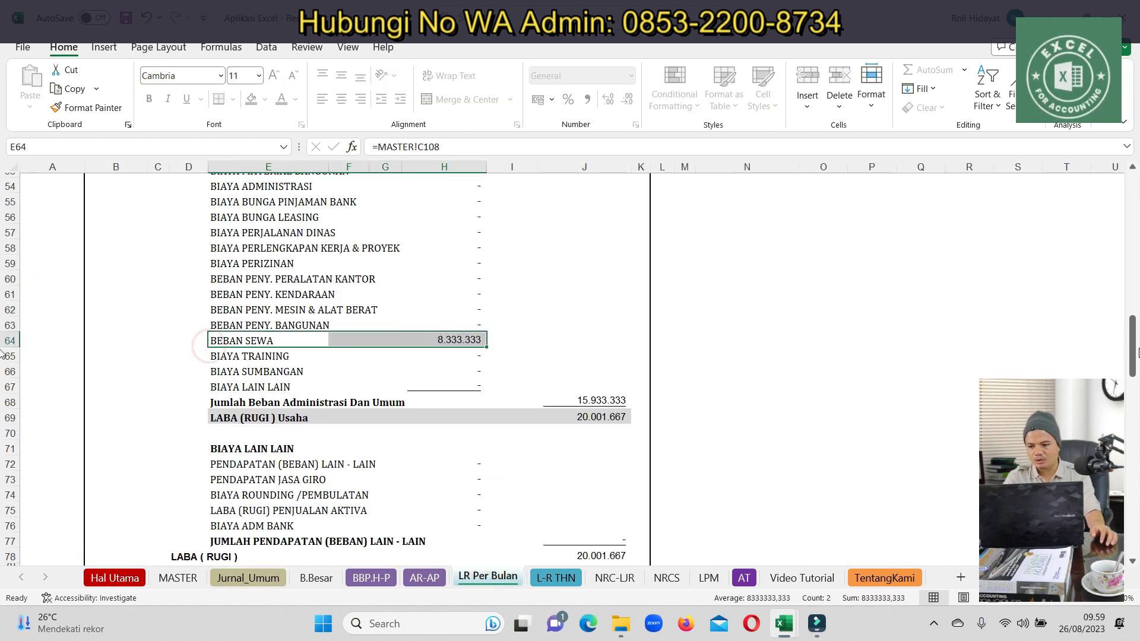
drag(1135, 355, 1134, 205)
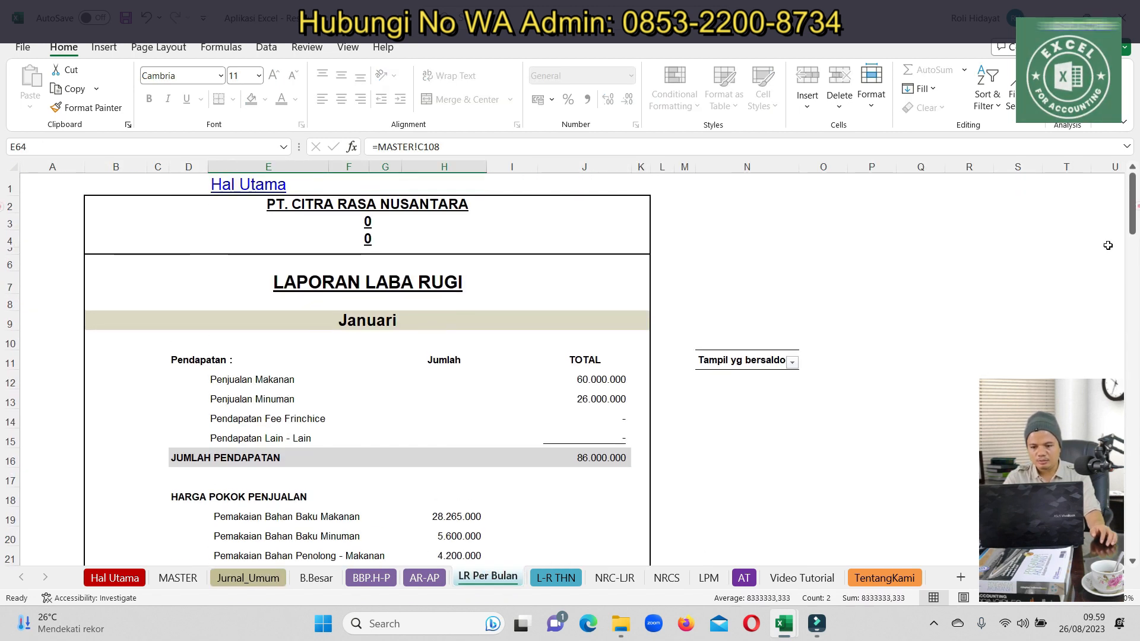
click(791, 361)
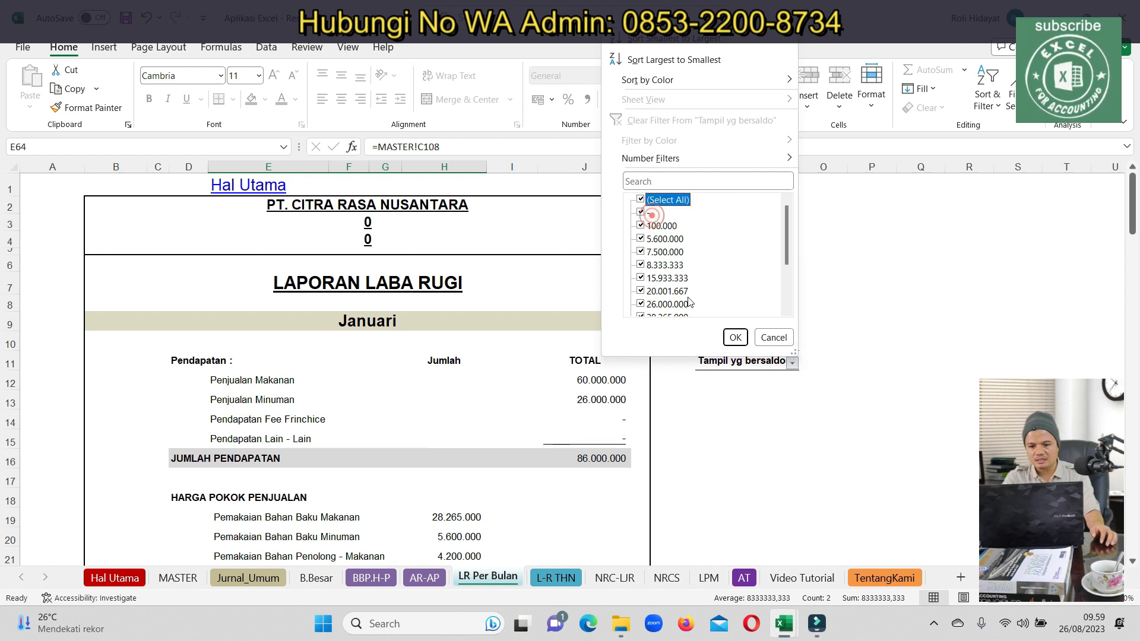
click(641, 212)
click(735, 337)
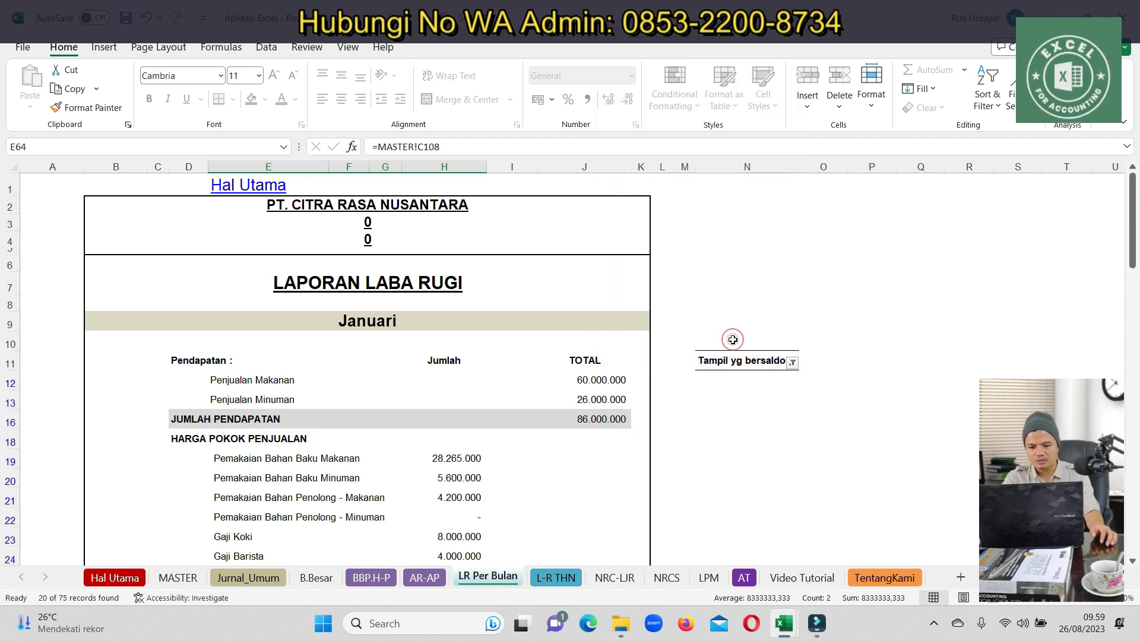
scroll(696, 403, down, 1)
scroll(680, 428, down, 6)
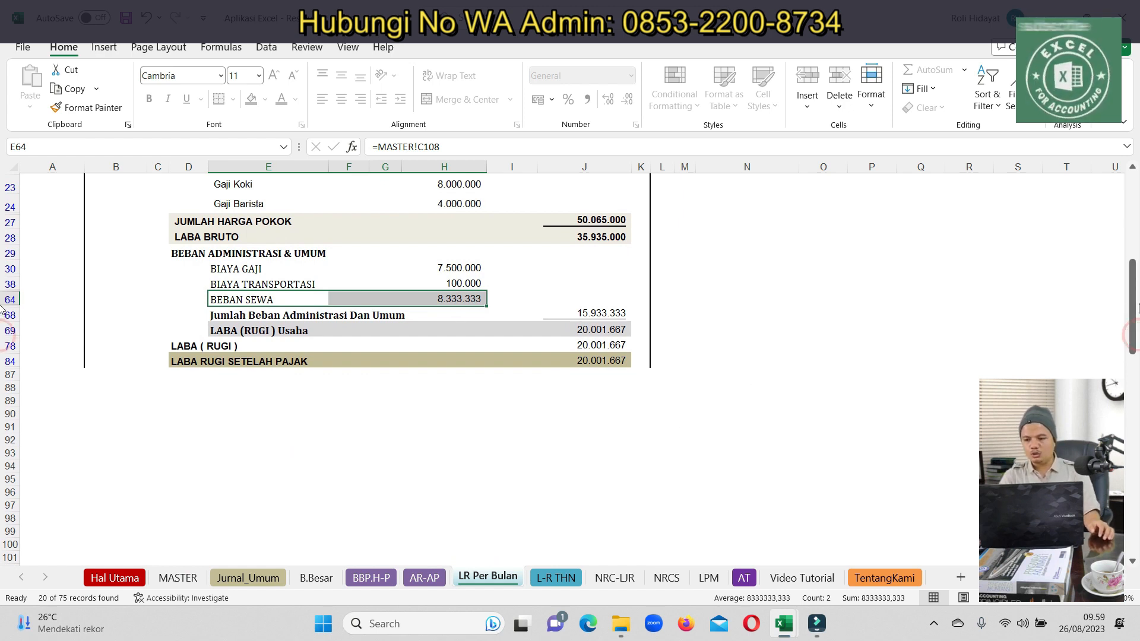
drag(1132, 321, 1131, 233)
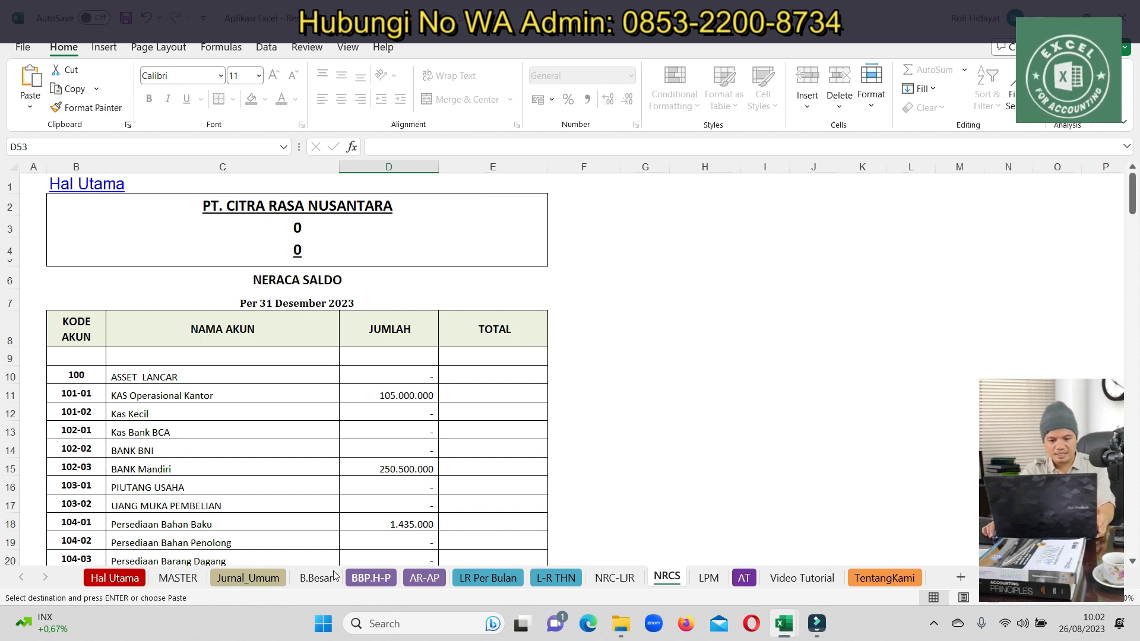
click(375, 583)
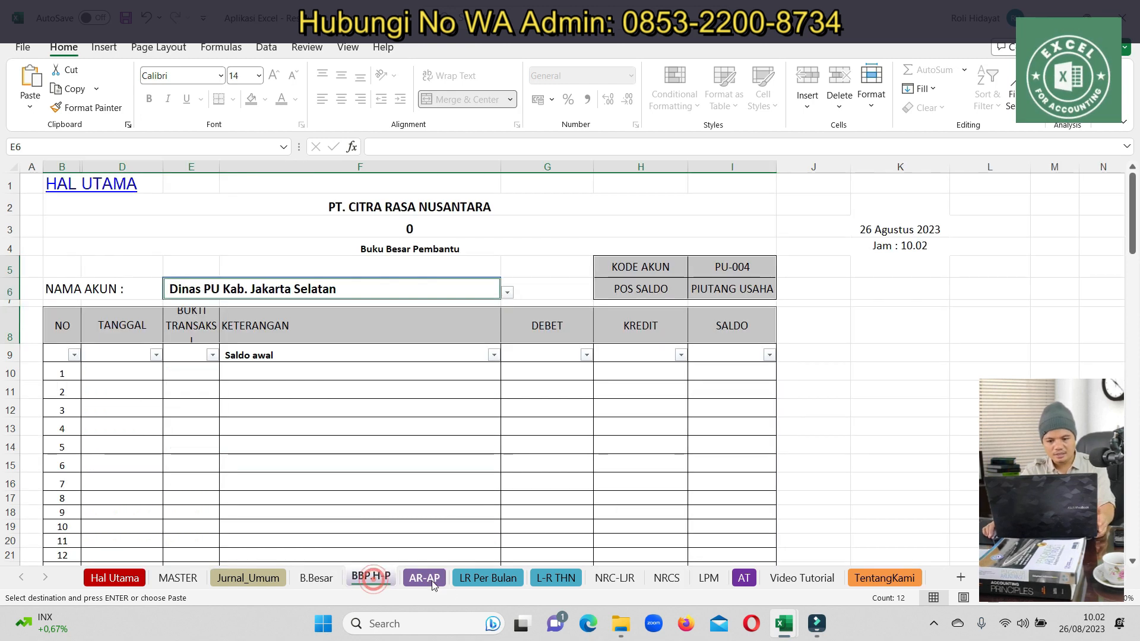
click(486, 578)
click(554, 580)
click(507, 577)
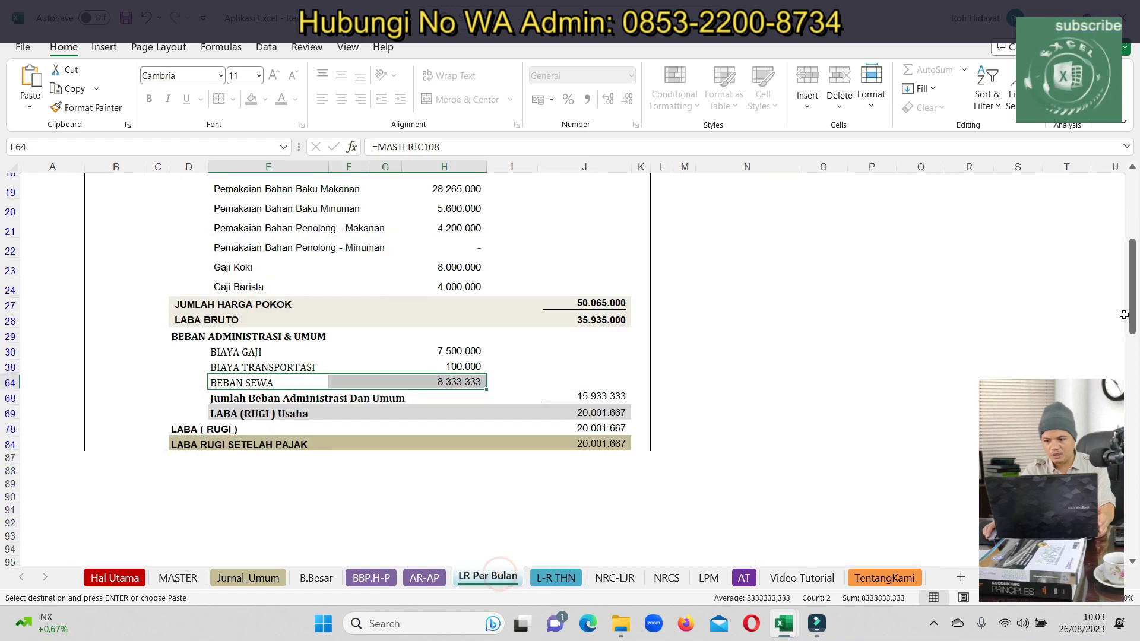
drag(1131, 304, 1136, 251)
click(555, 579)
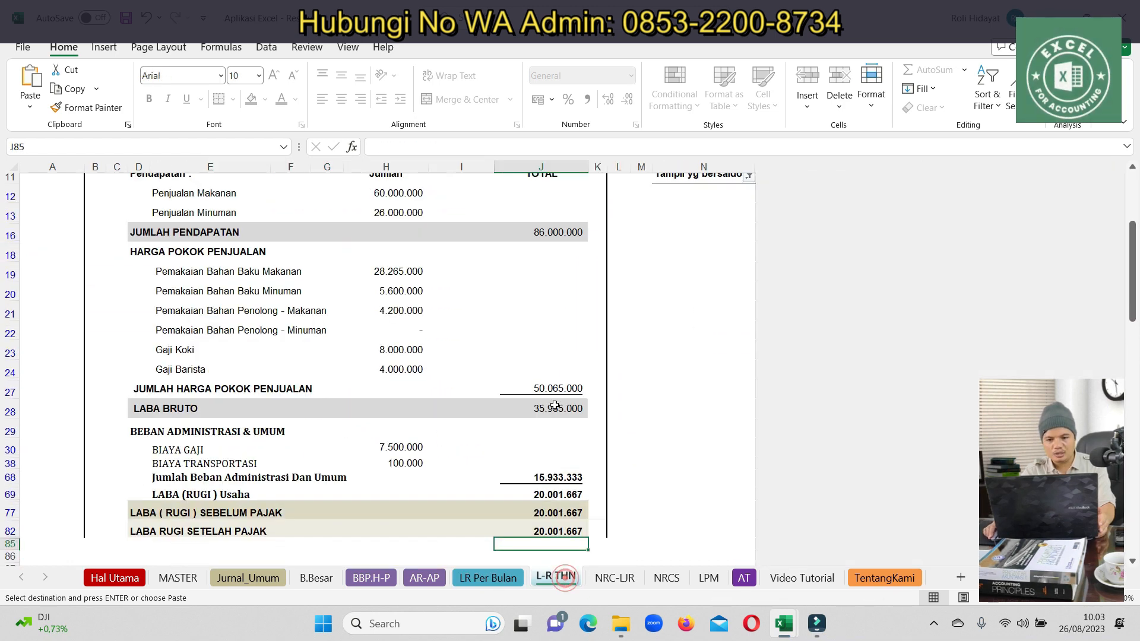
click(488, 578)
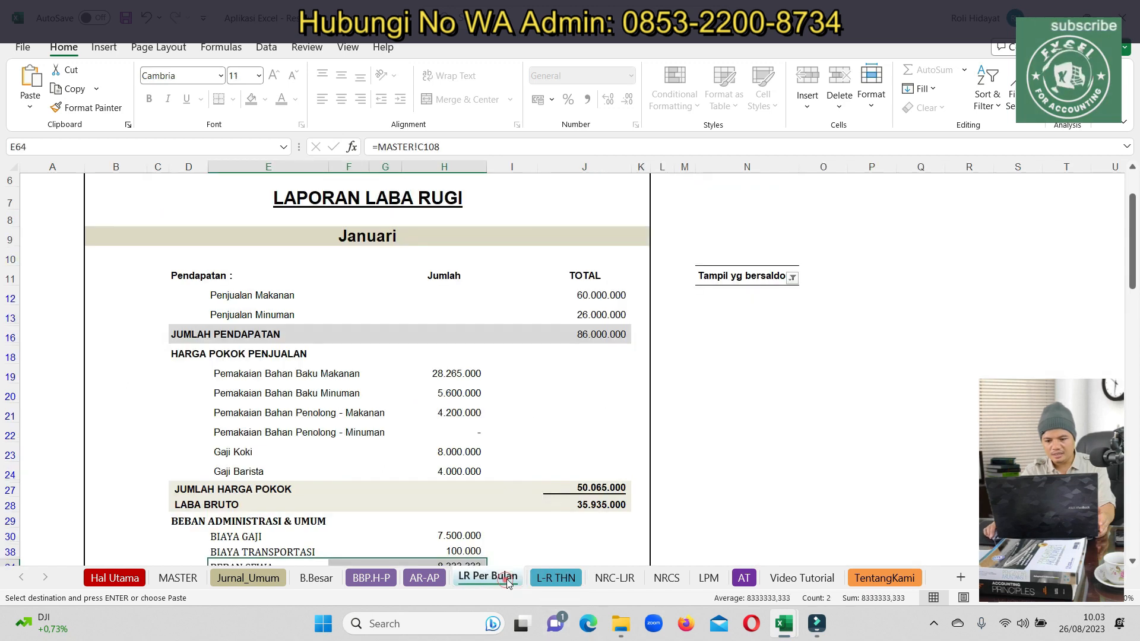
mouse_move(1134, 262)
mouse_down()
mouse_move(1131, 380)
mouse_move(1128, 255)
mouse_up()
click(557, 578)
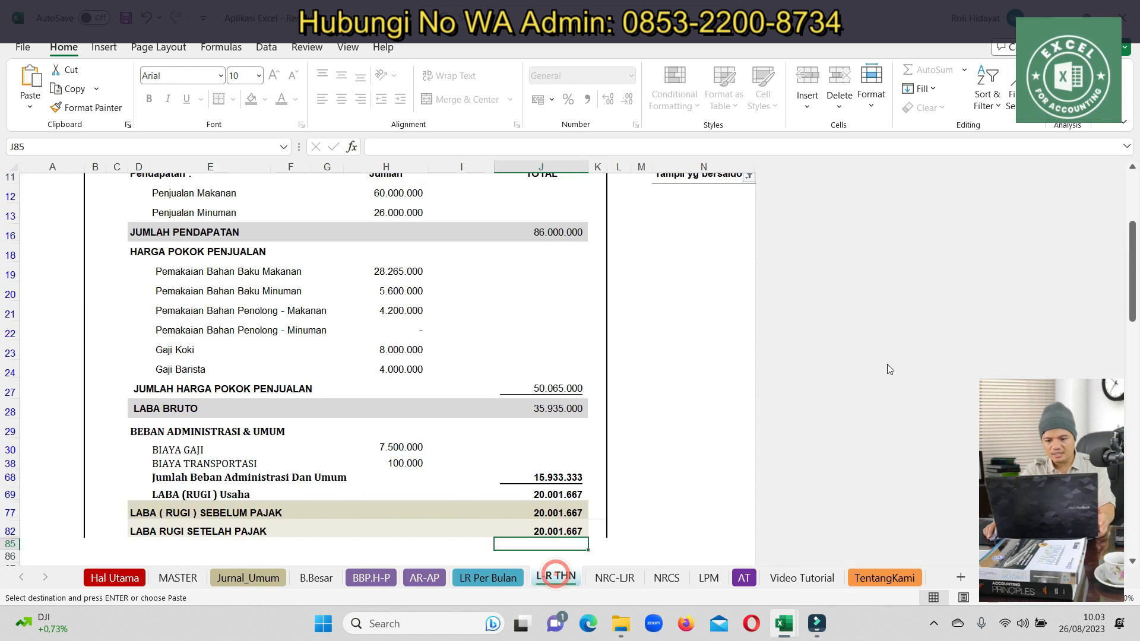
click(666, 578)
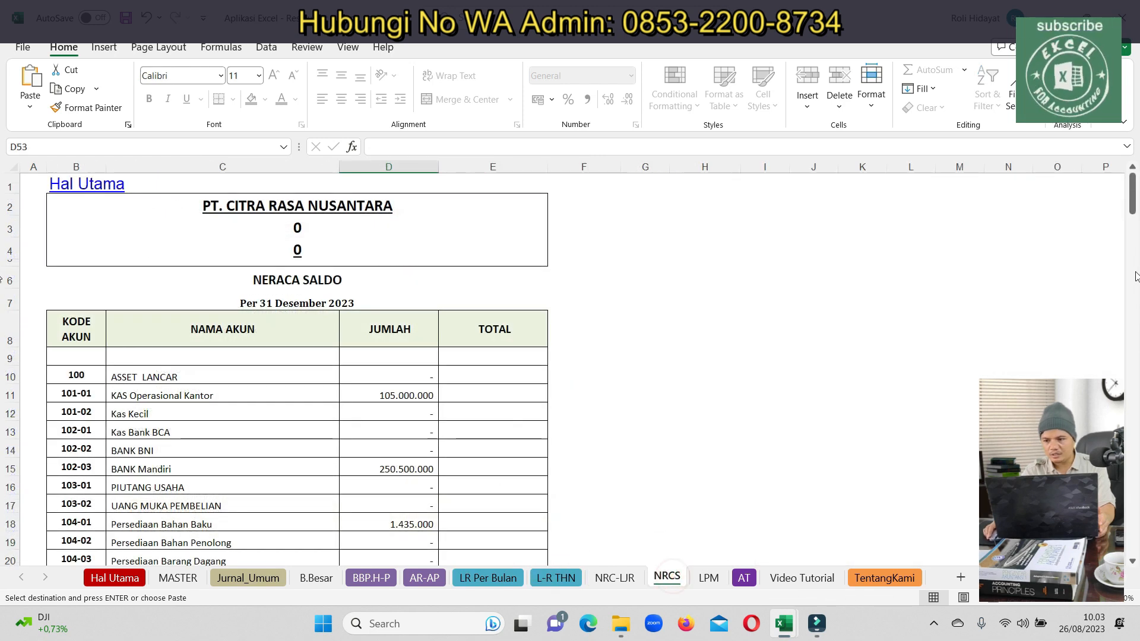
drag(1134, 205, 1136, 291)
scroll(1135, 291, up, 1)
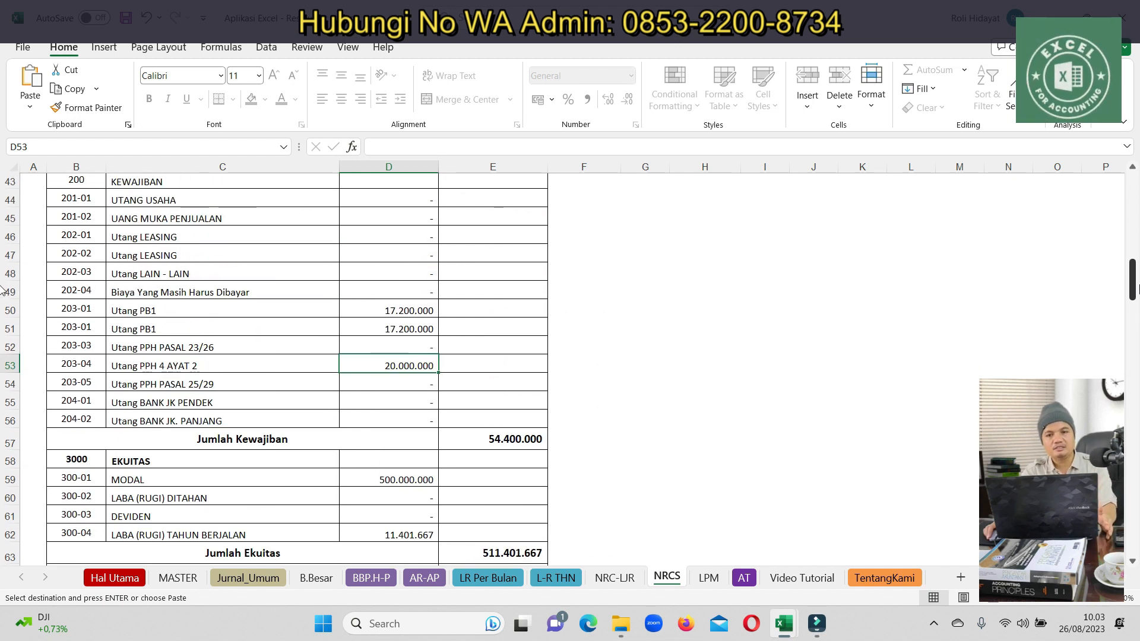
scroll(1135, 290, up, 1)
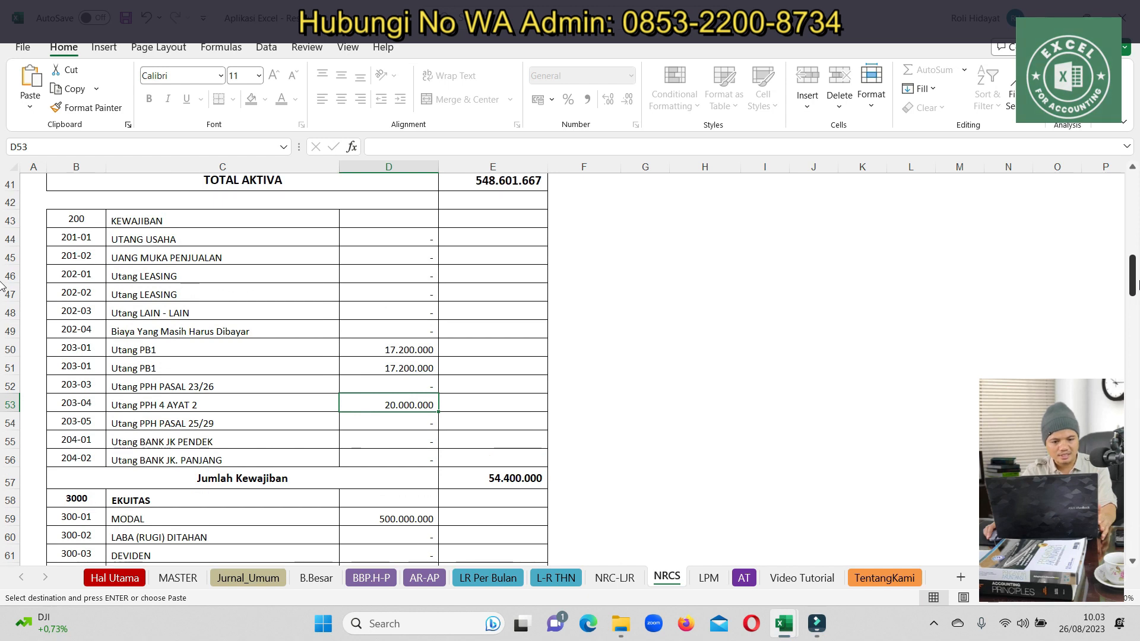
drag(59, 368, 202, 362)
key(ctrl+c)
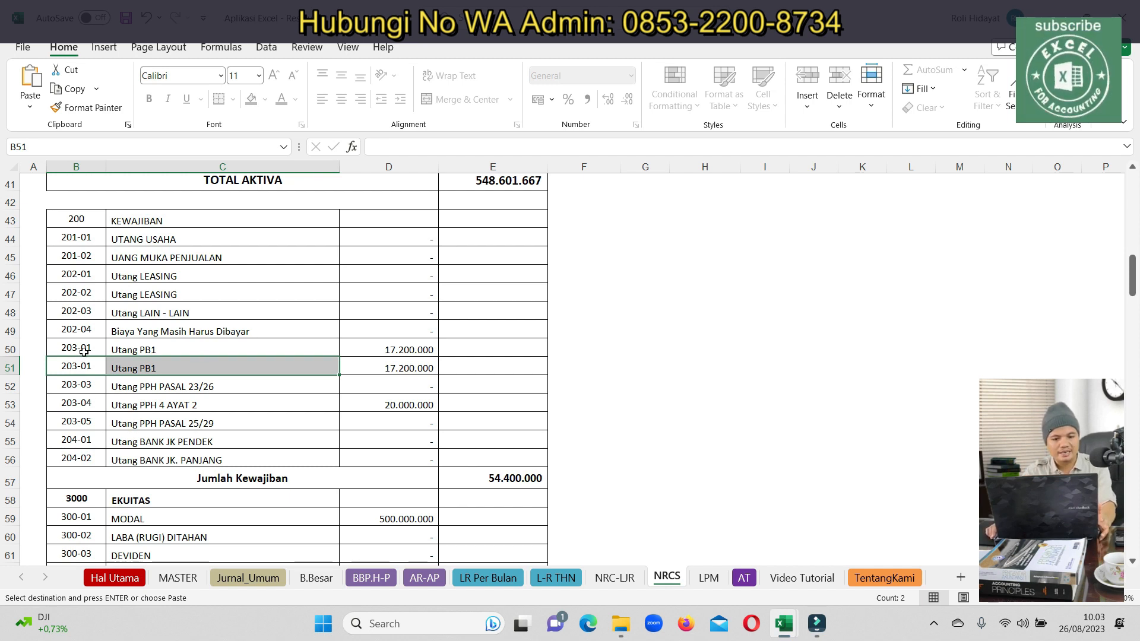
Fill the MASTER Utang codes as 203-01 through 203-05, ending the duplicate 203-01
click(178, 578)
key(ctrl+v)
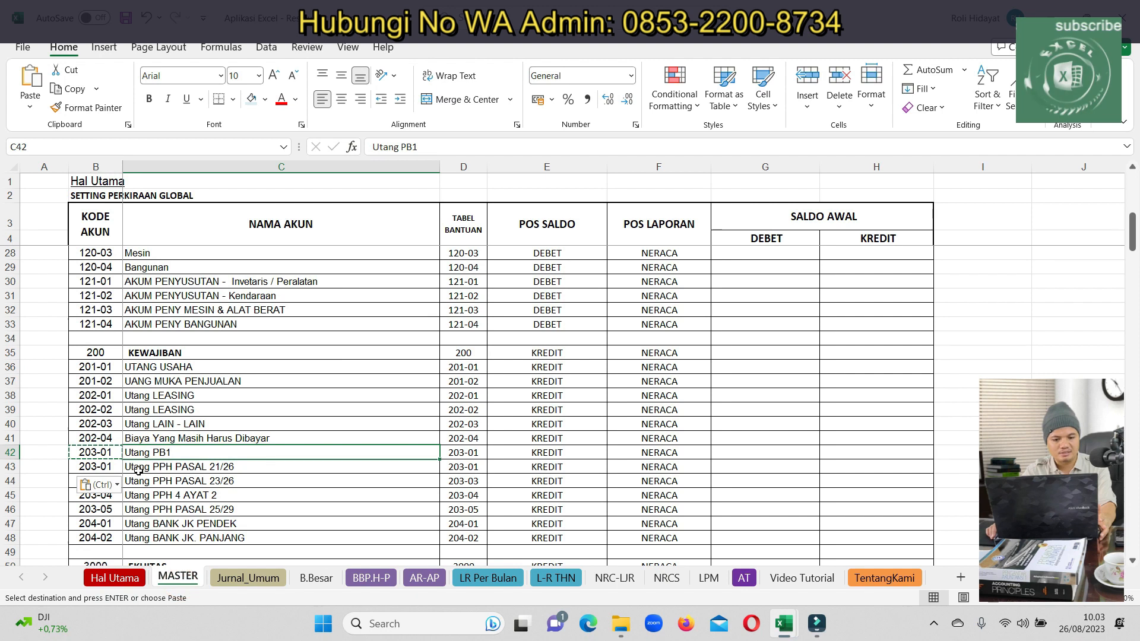
click(115, 456)
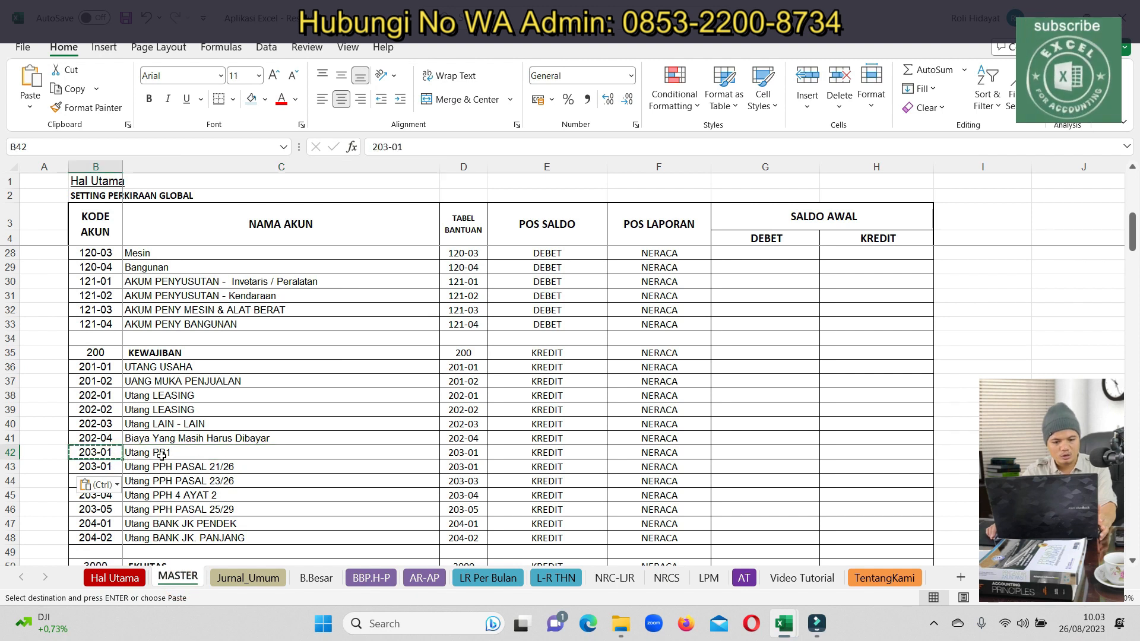
double_click(115, 463)
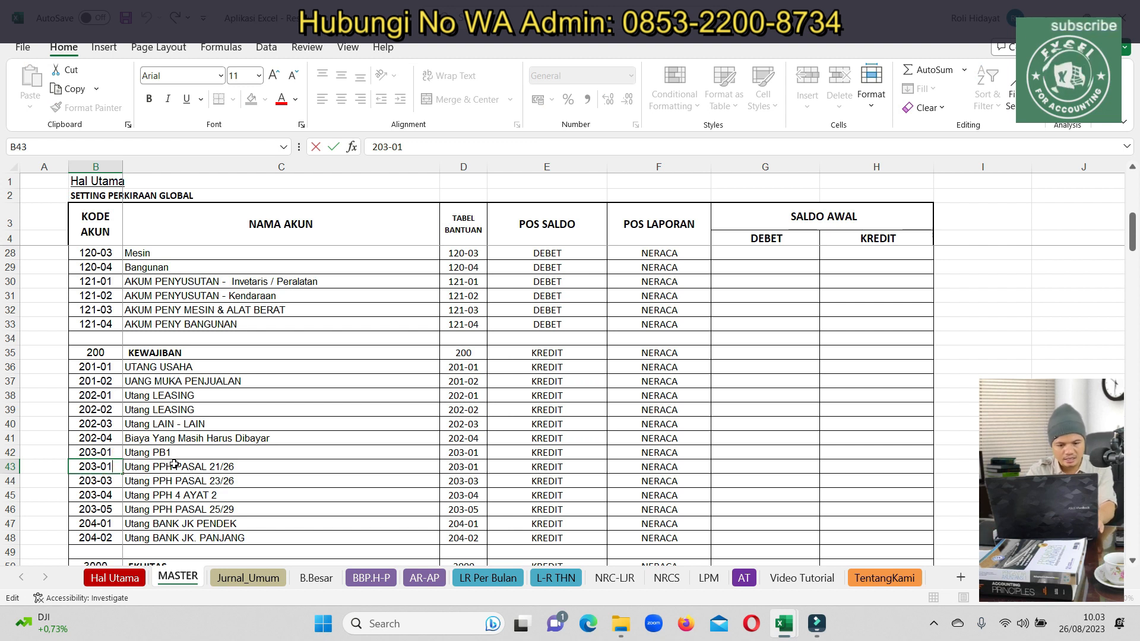
key(Escape)
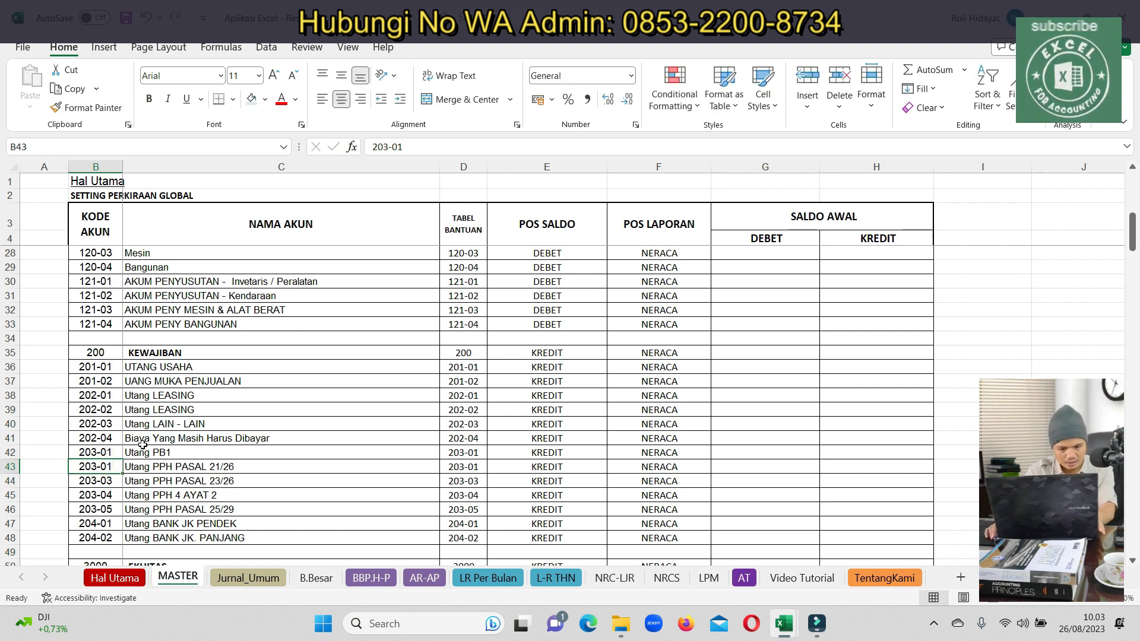
drag(112, 451, 121, 511)
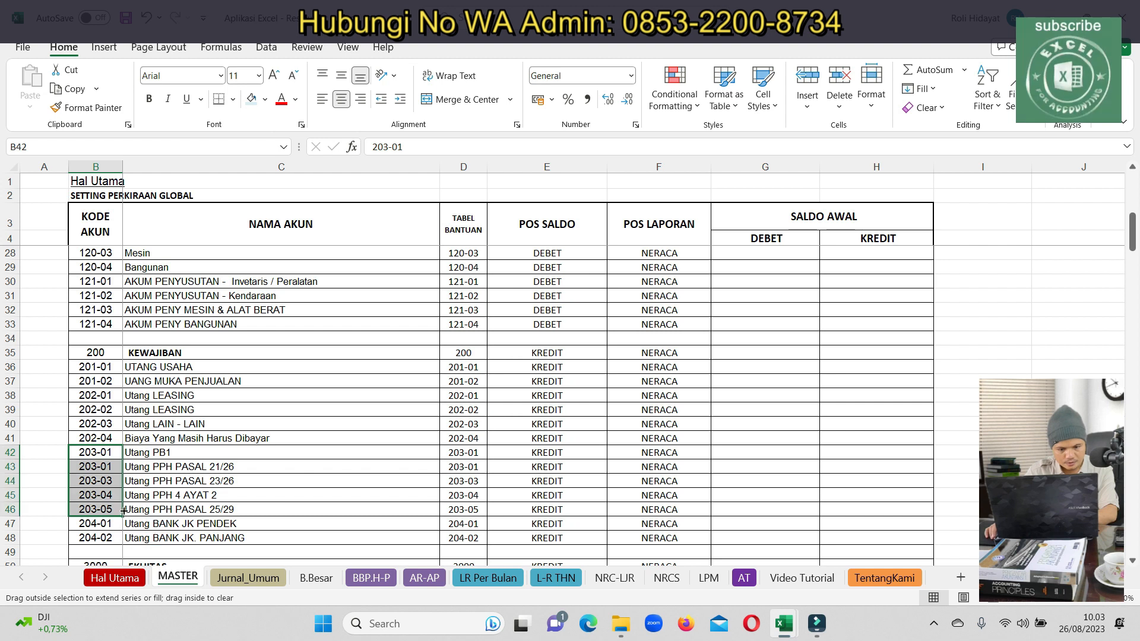
click(220, 481)
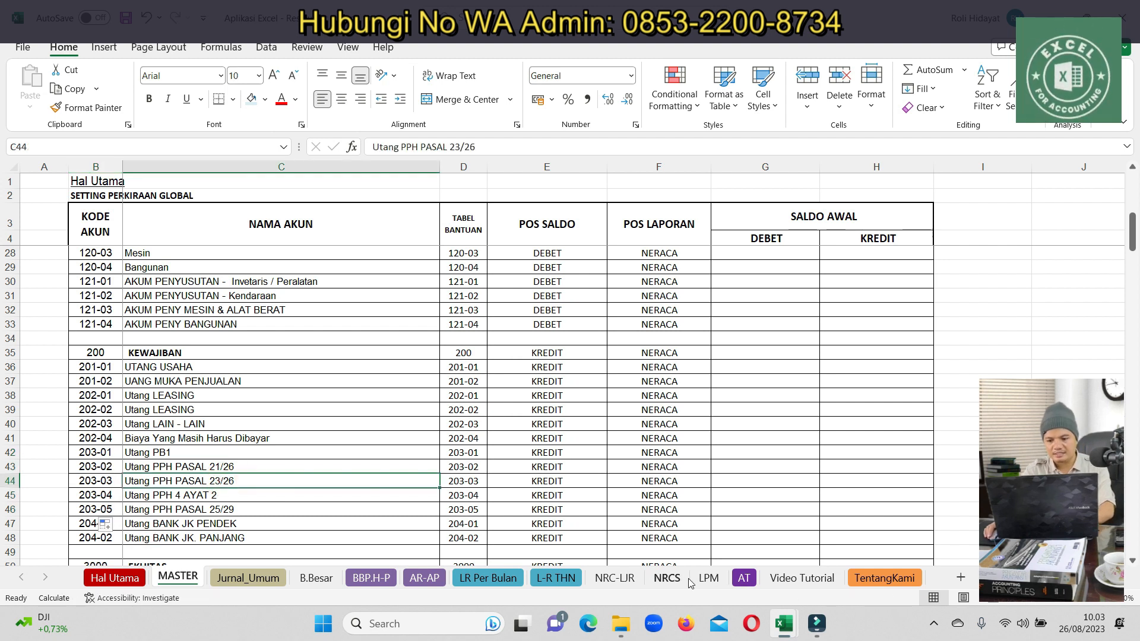
Go back to the NRCS trial balance and scroll through it
click(667, 578)
scroll(504, 489, down, 12)
scroll(544, 435, up, 2)
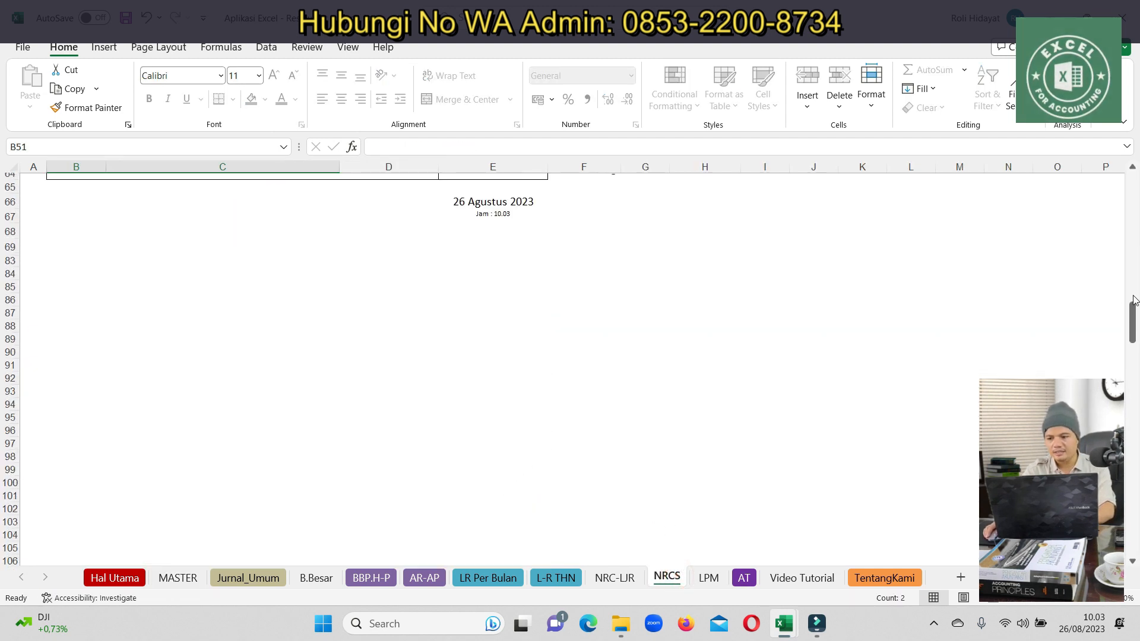
drag(1130, 325, 1138, 178)
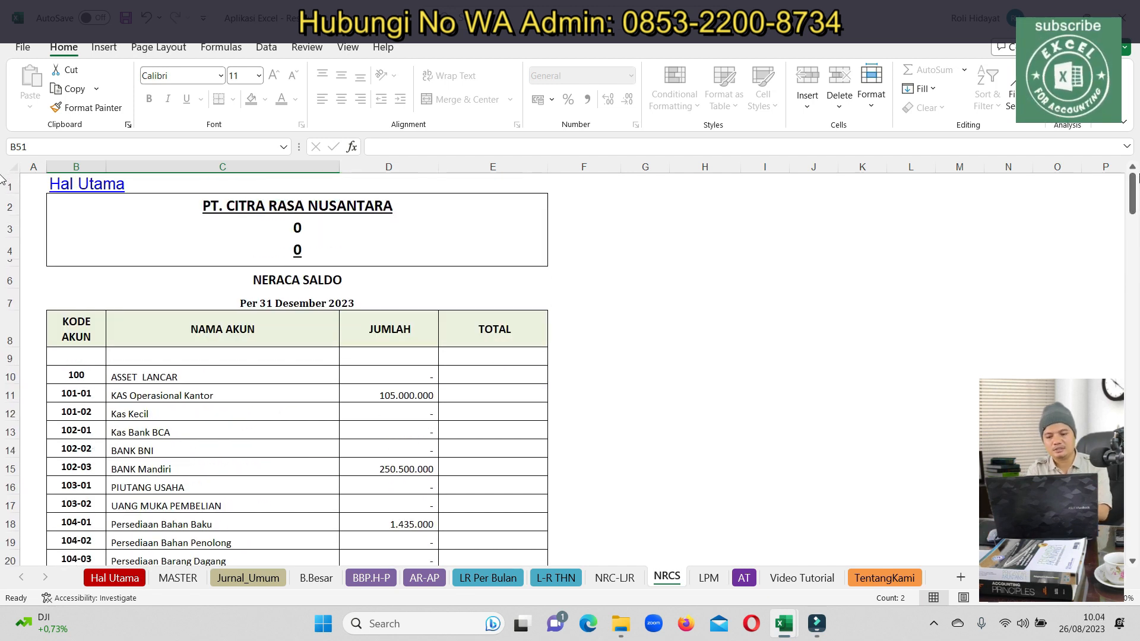